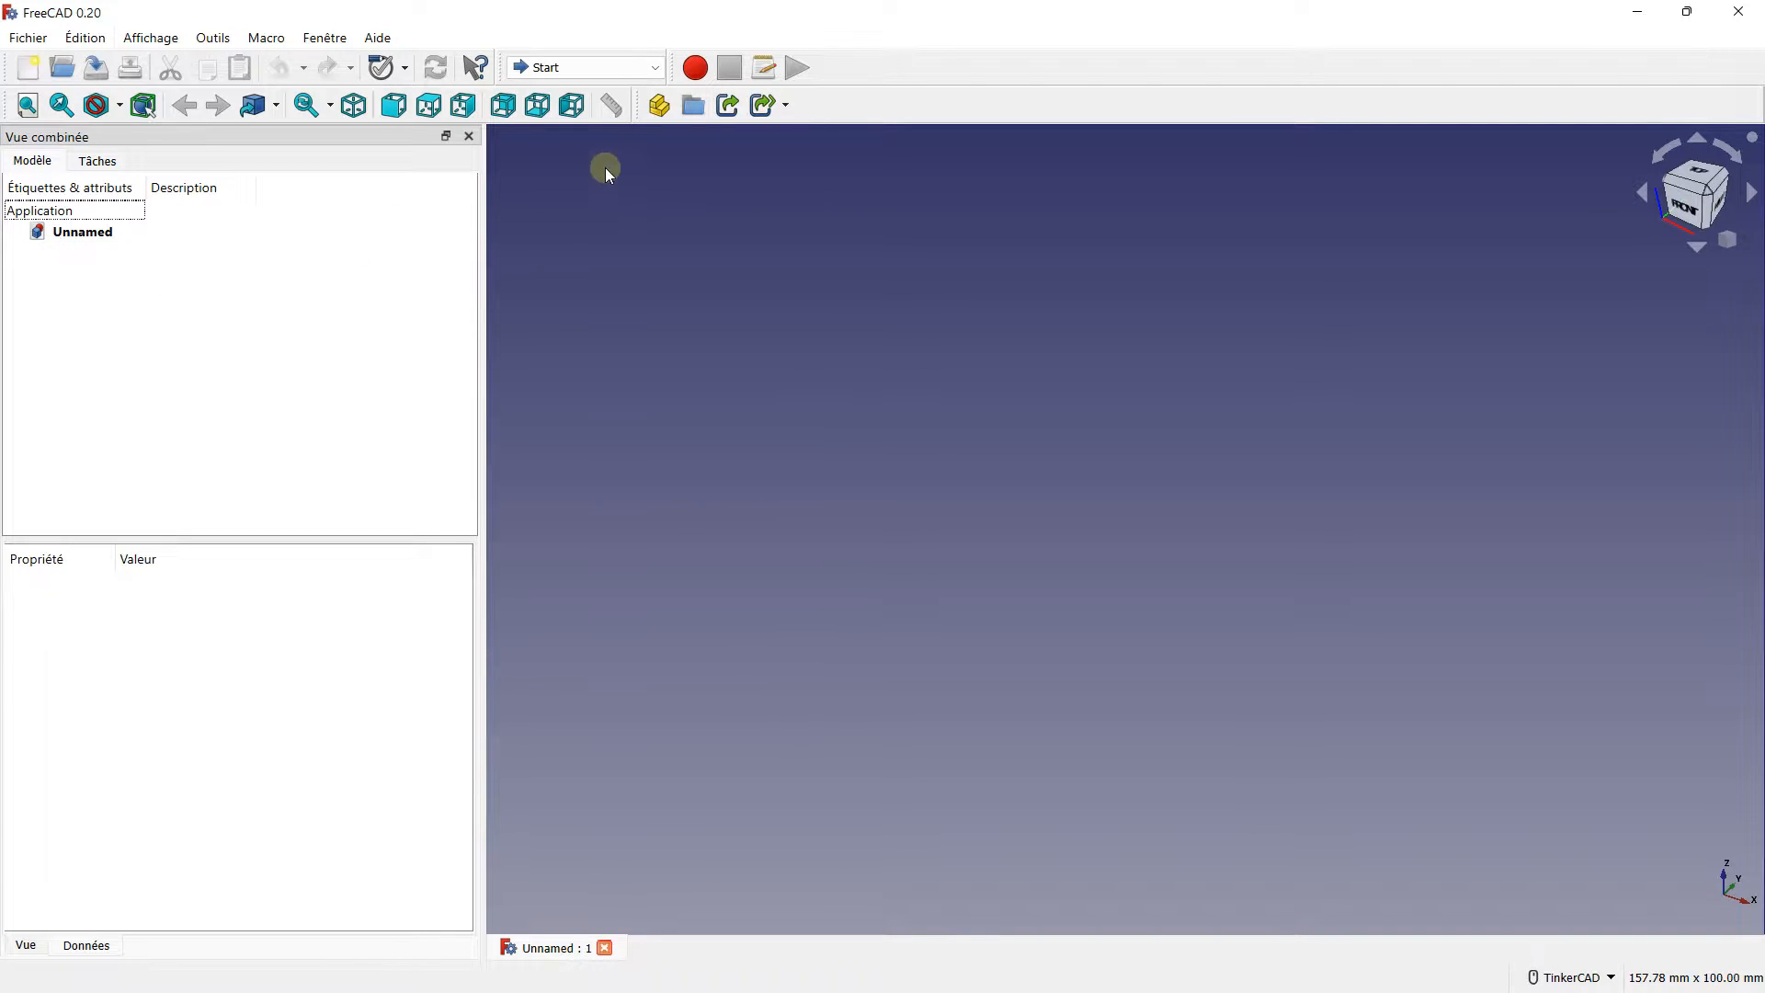
- Switch to the Part Design workbench and create a new body in the document
{"action": "left_click", "coordinate": [602, 67]}
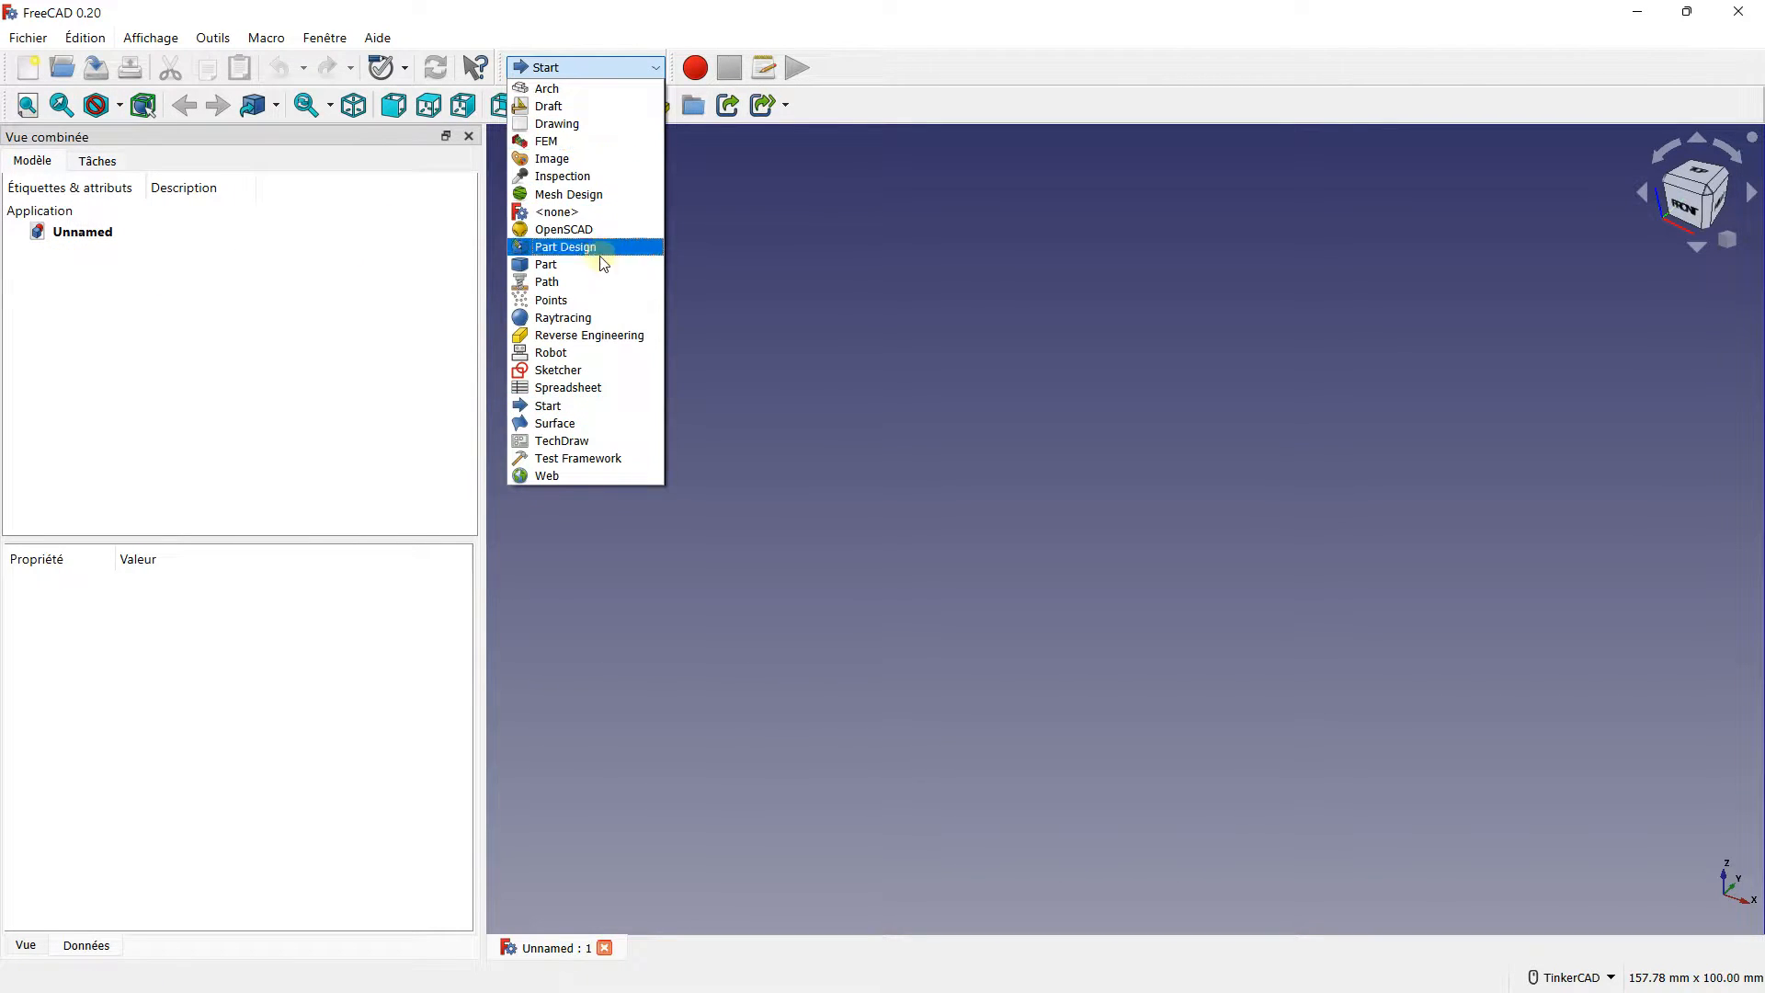
{"action": "left_click", "coordinate": [558, 373]}
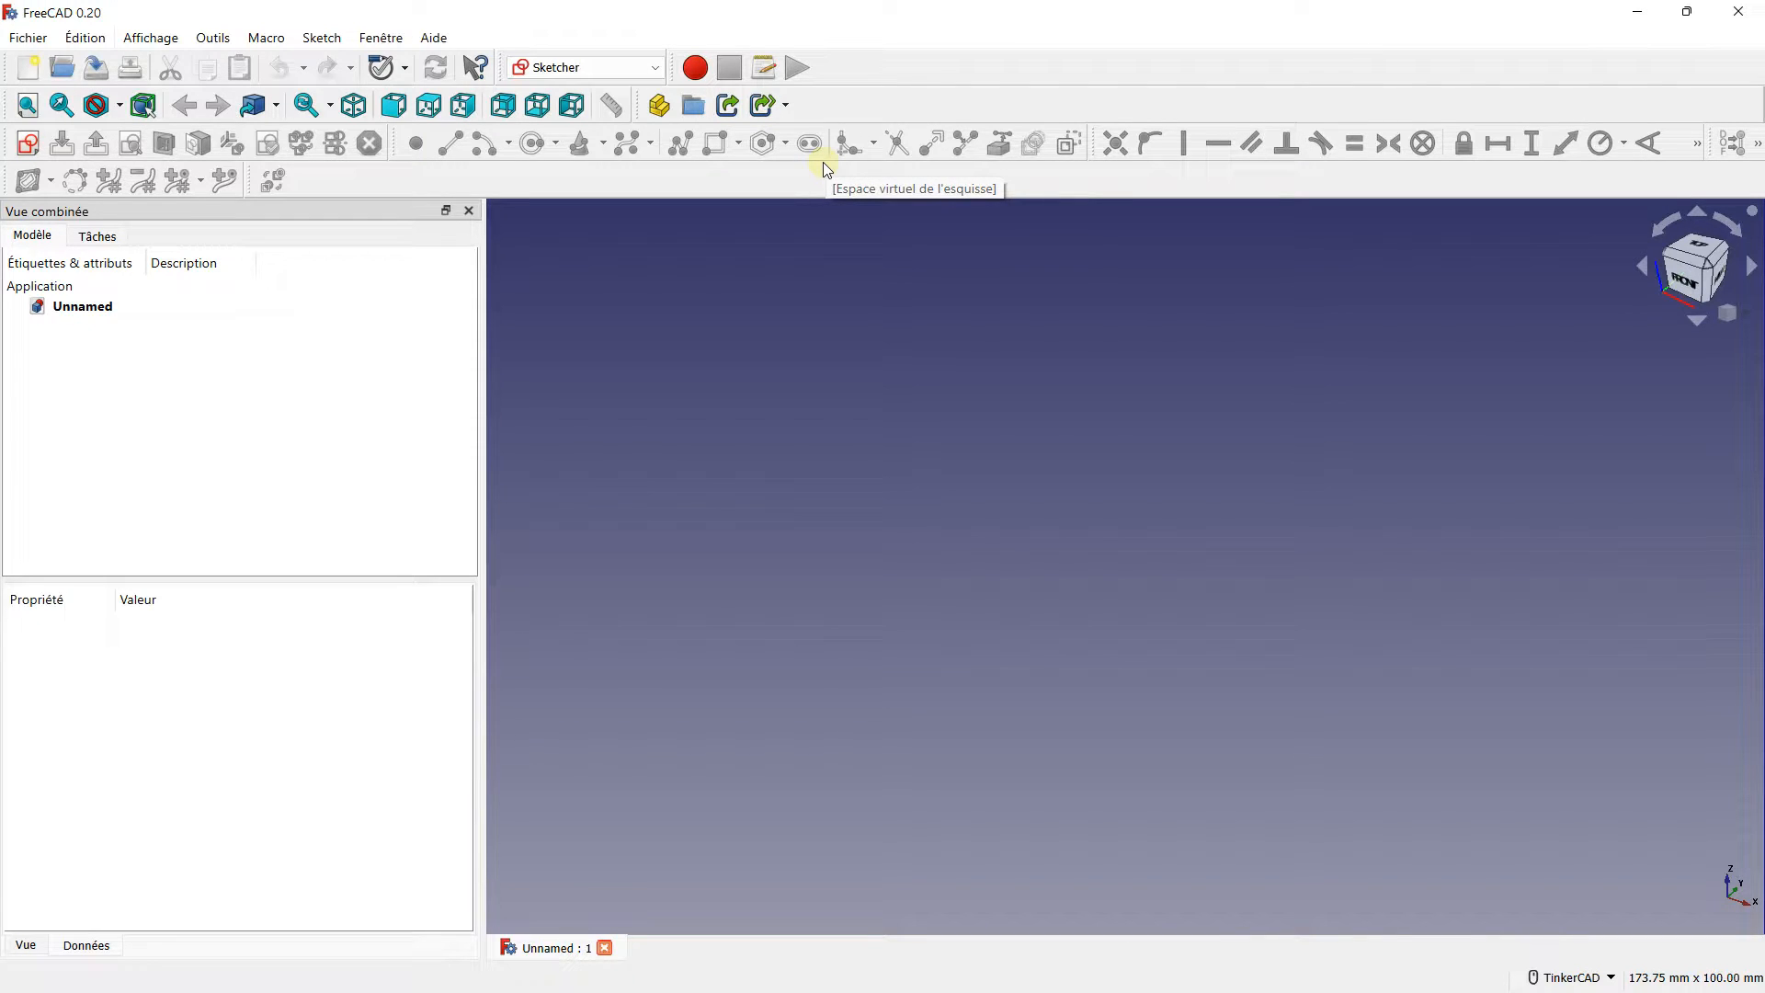
{"action": "left_click", "coordinate": [579, 70]}
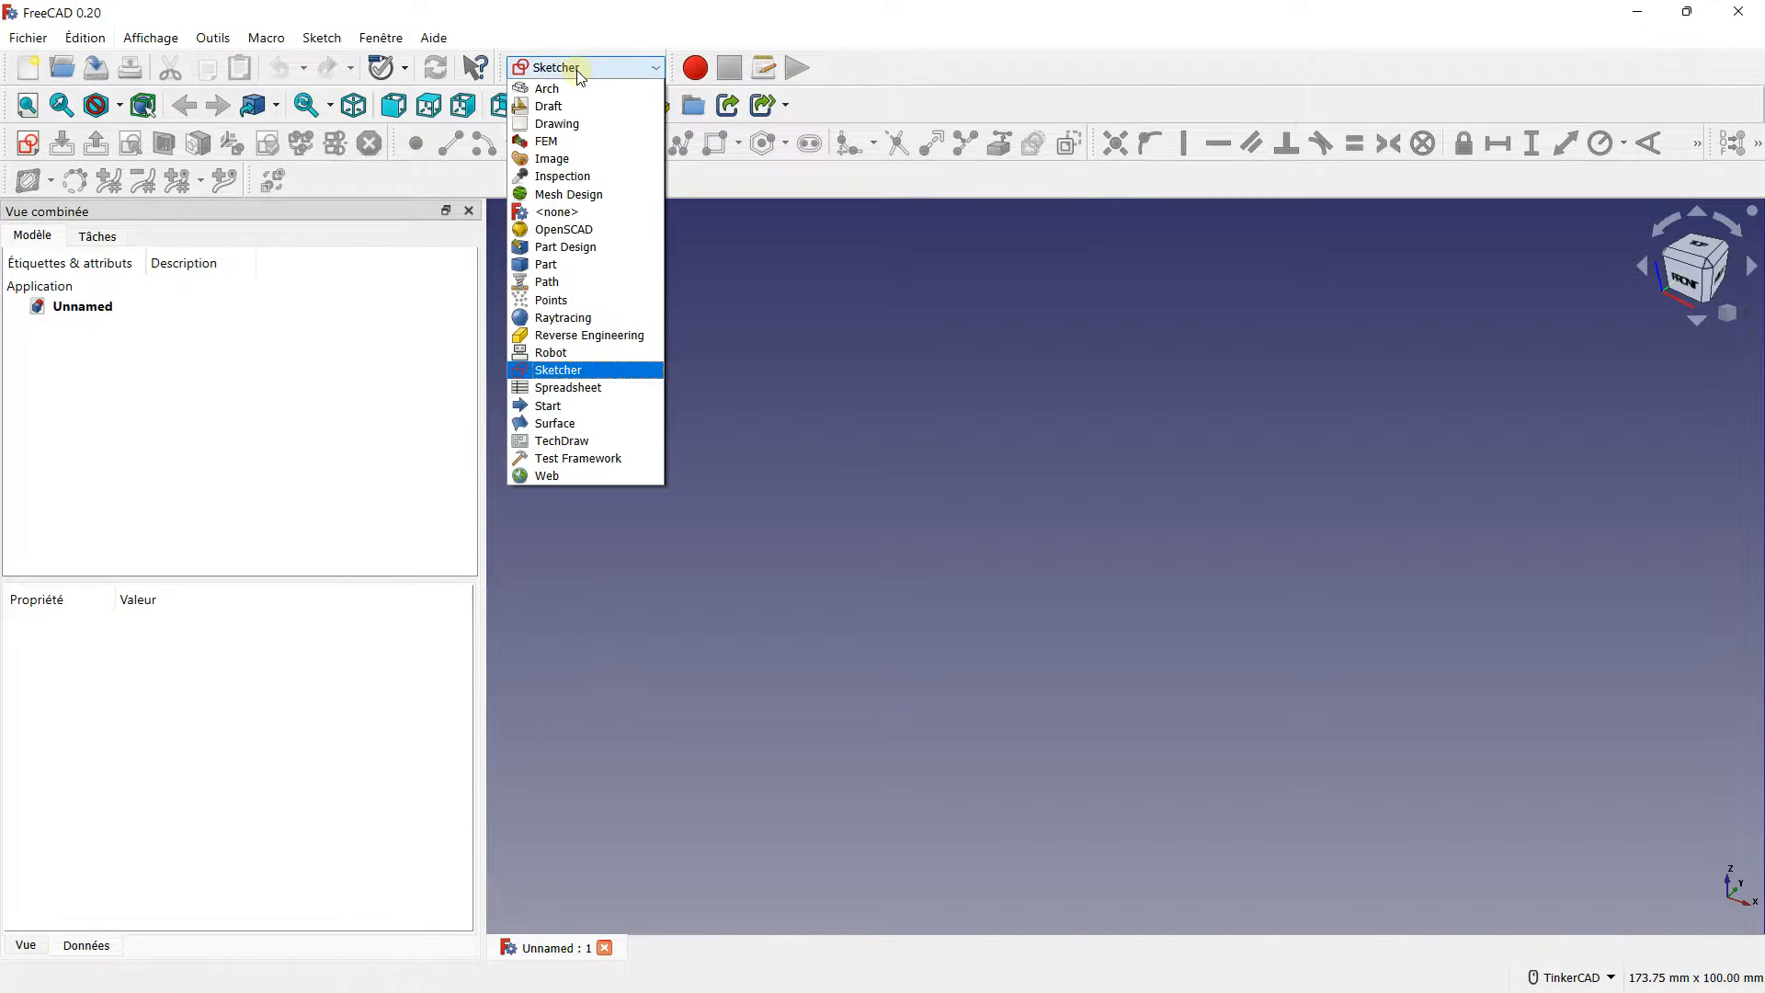
{"action": "left_click", "coordinate": [566, 246]}
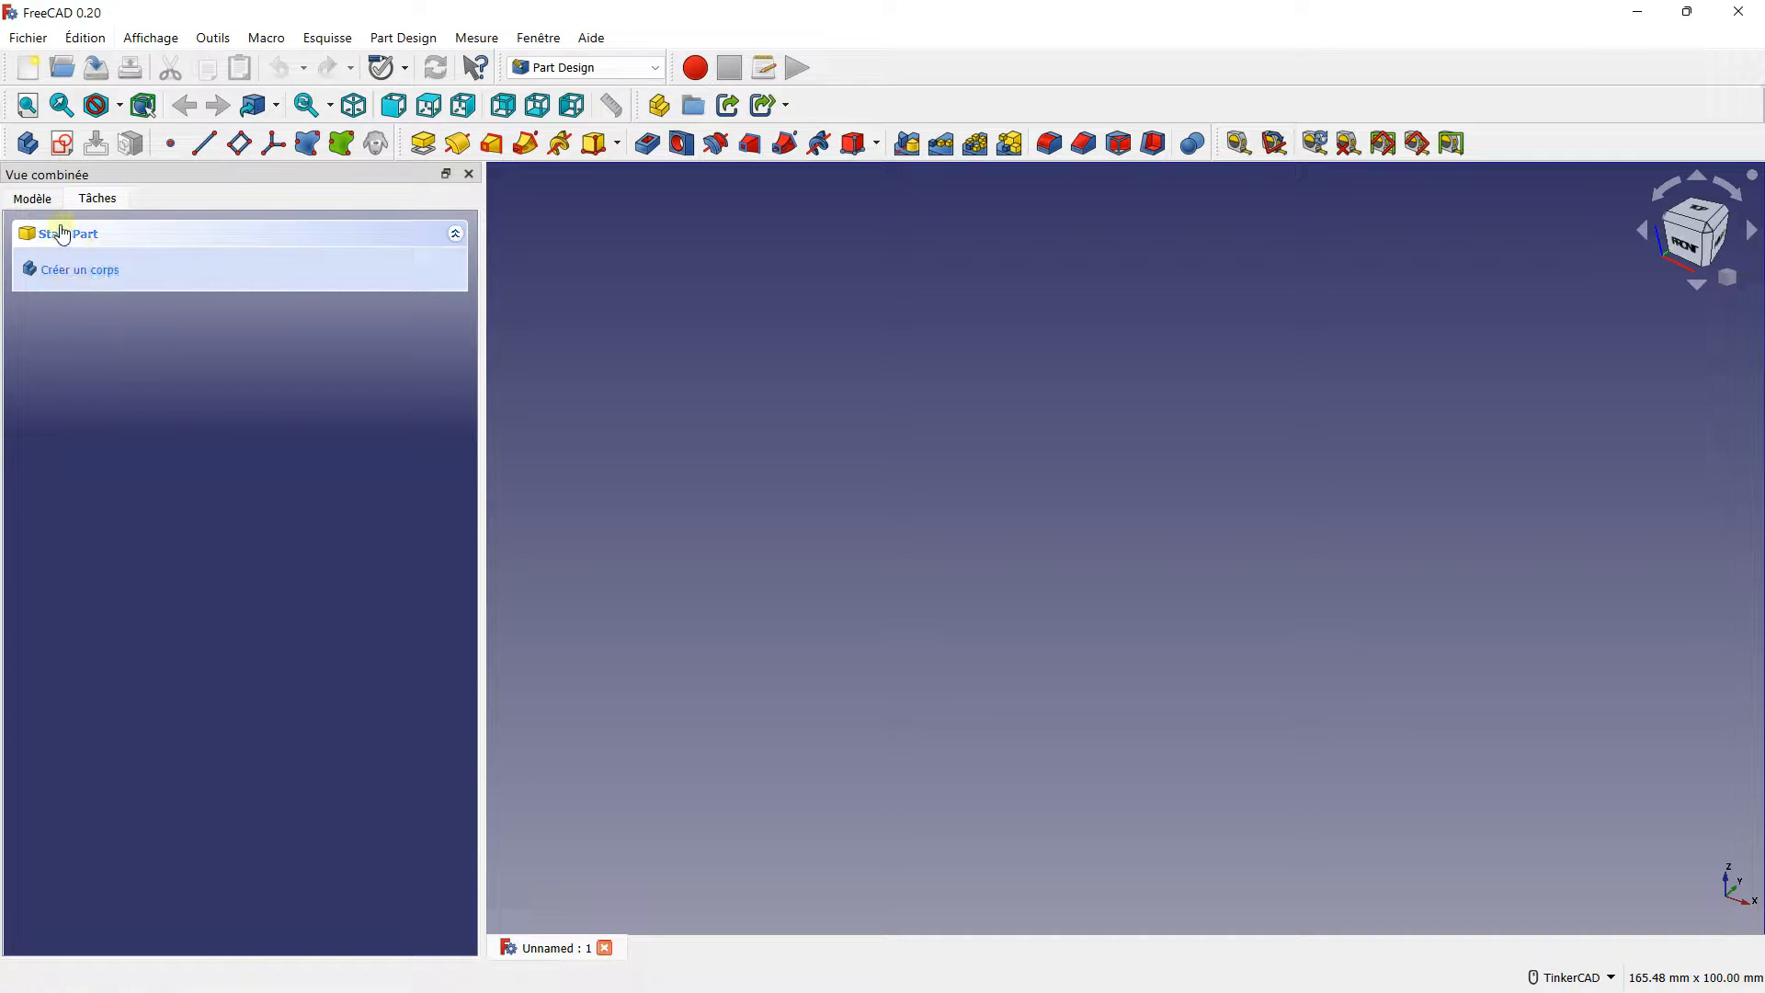
{"action": "left_click", "coordinate": [70, 276]}
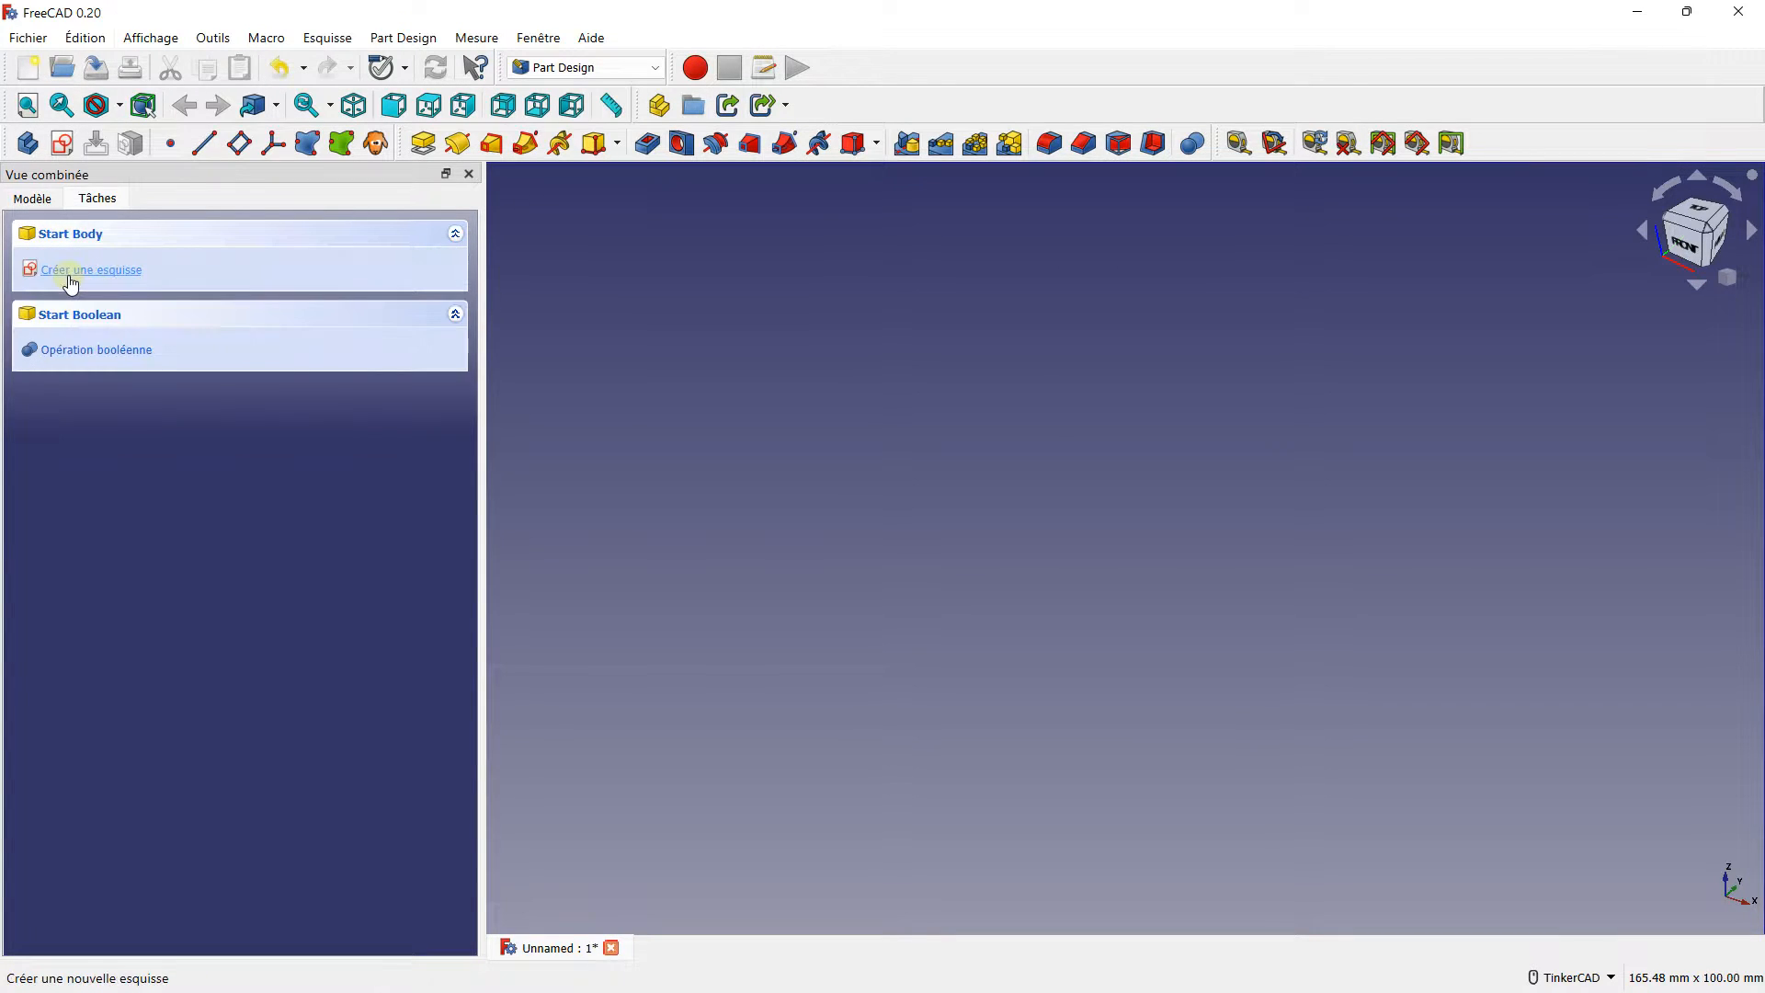
{"action": "left_click", "coordinate": [34, 200]}
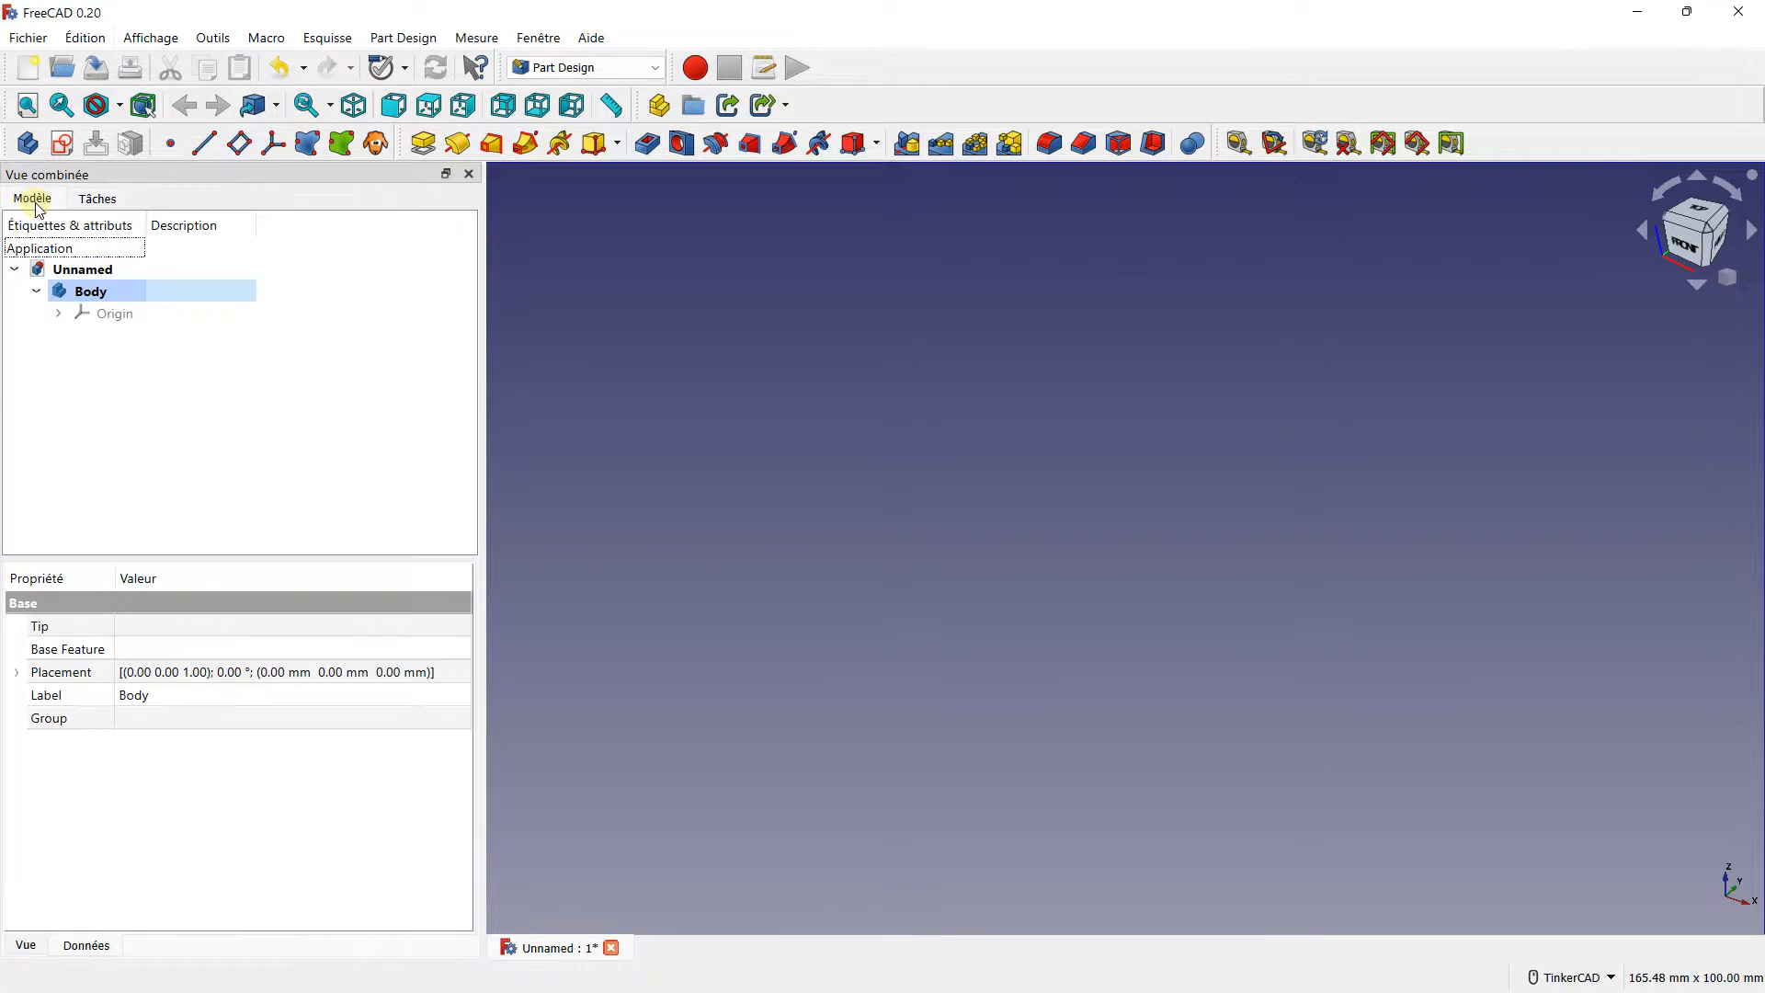
{"action": "left_click", "coordinate": [81, 200]}
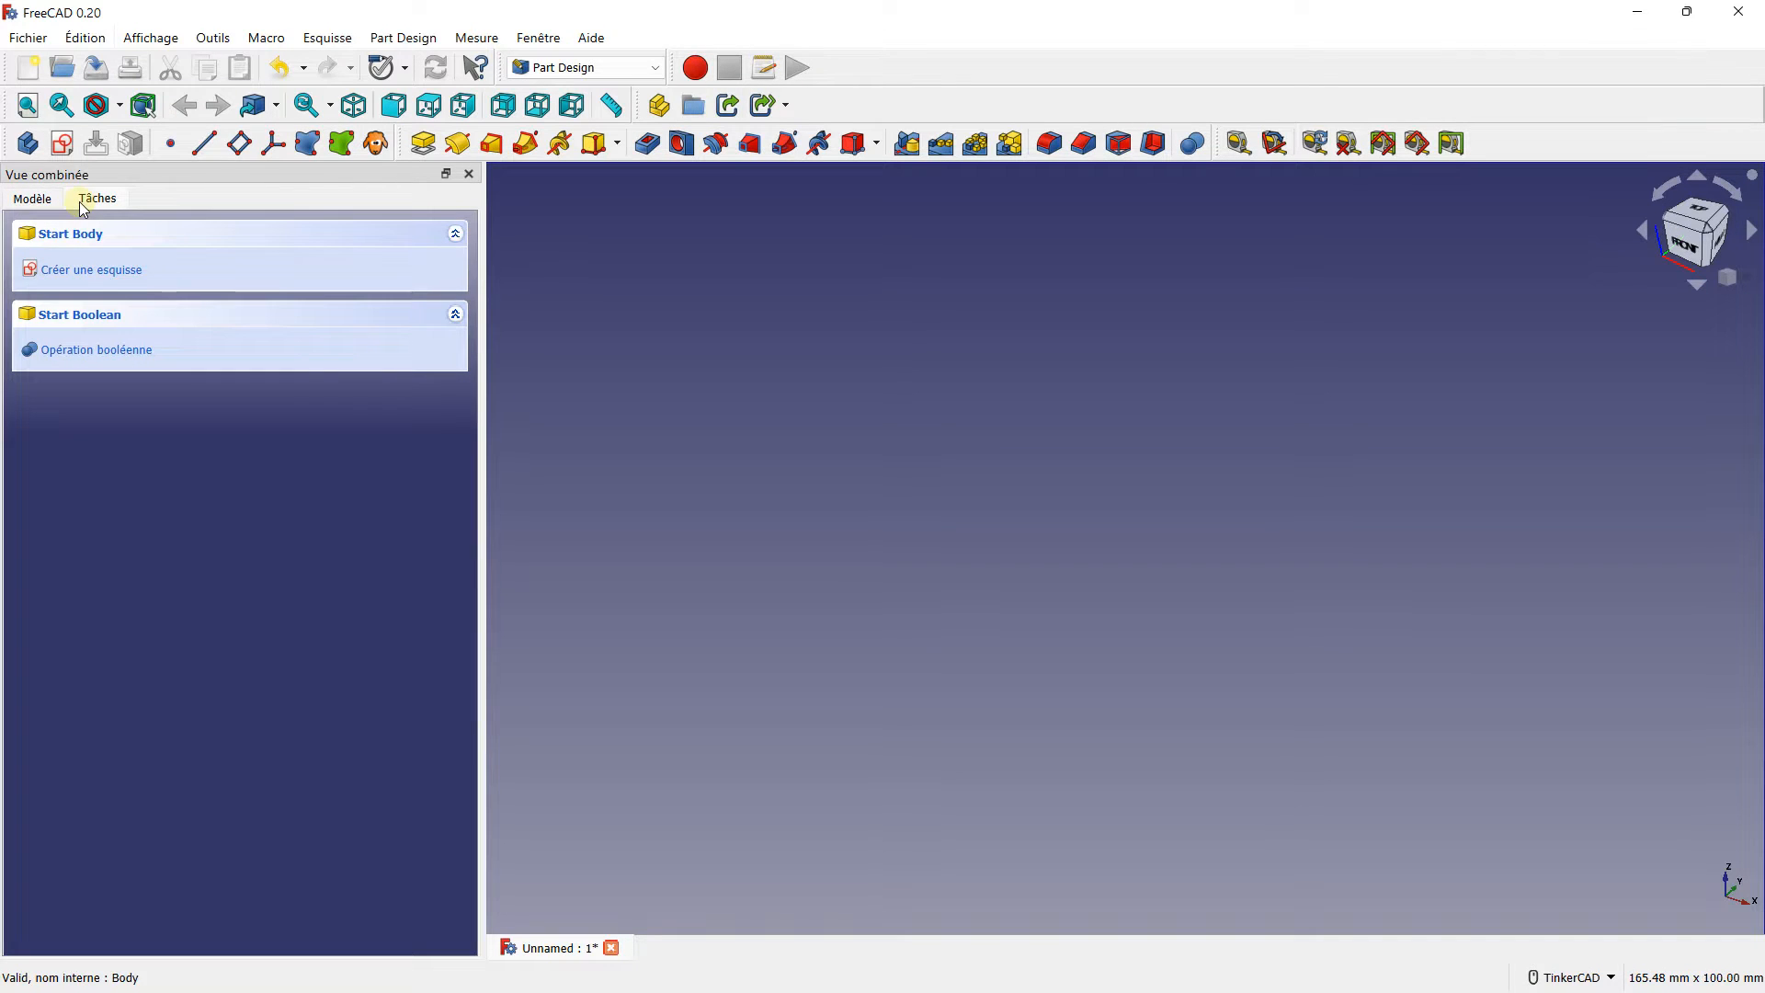
- Create a new sketch in the body on the XY_Plane
{"action": "left_click", "coordinate": [60, 145]}
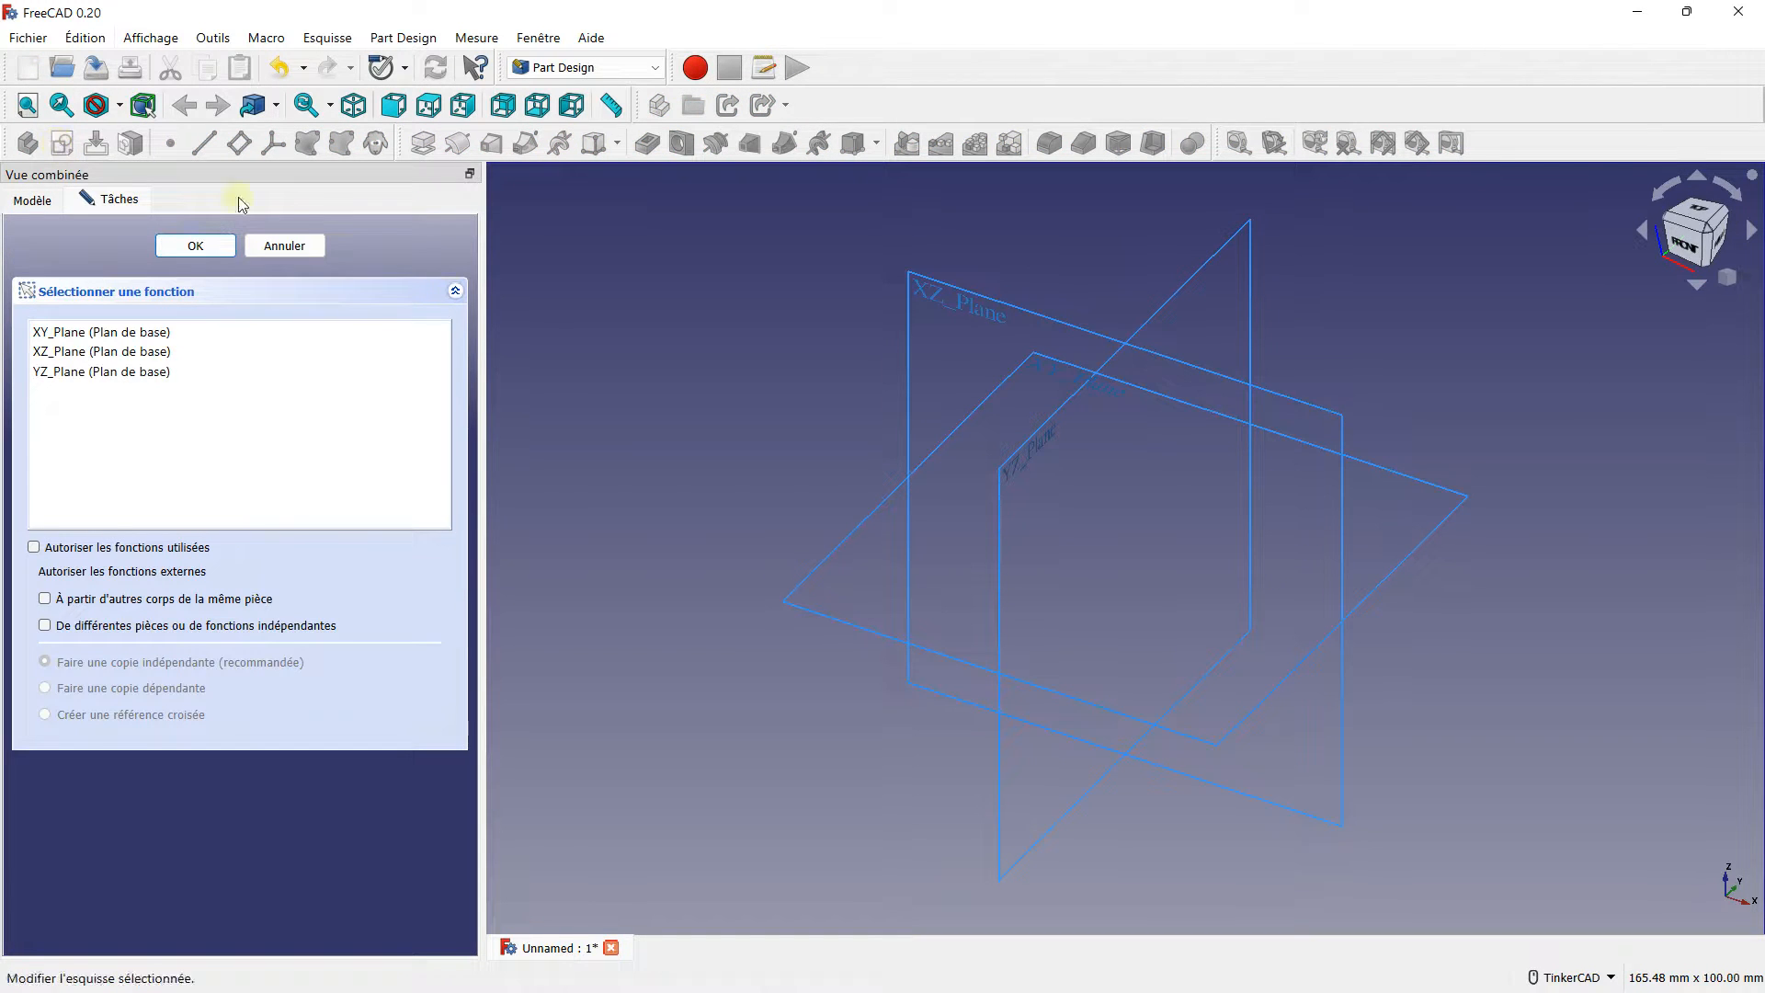
{"action": "right_click_drag", "start_coordinate": [719, 428], "coordinate": [752, 603]}
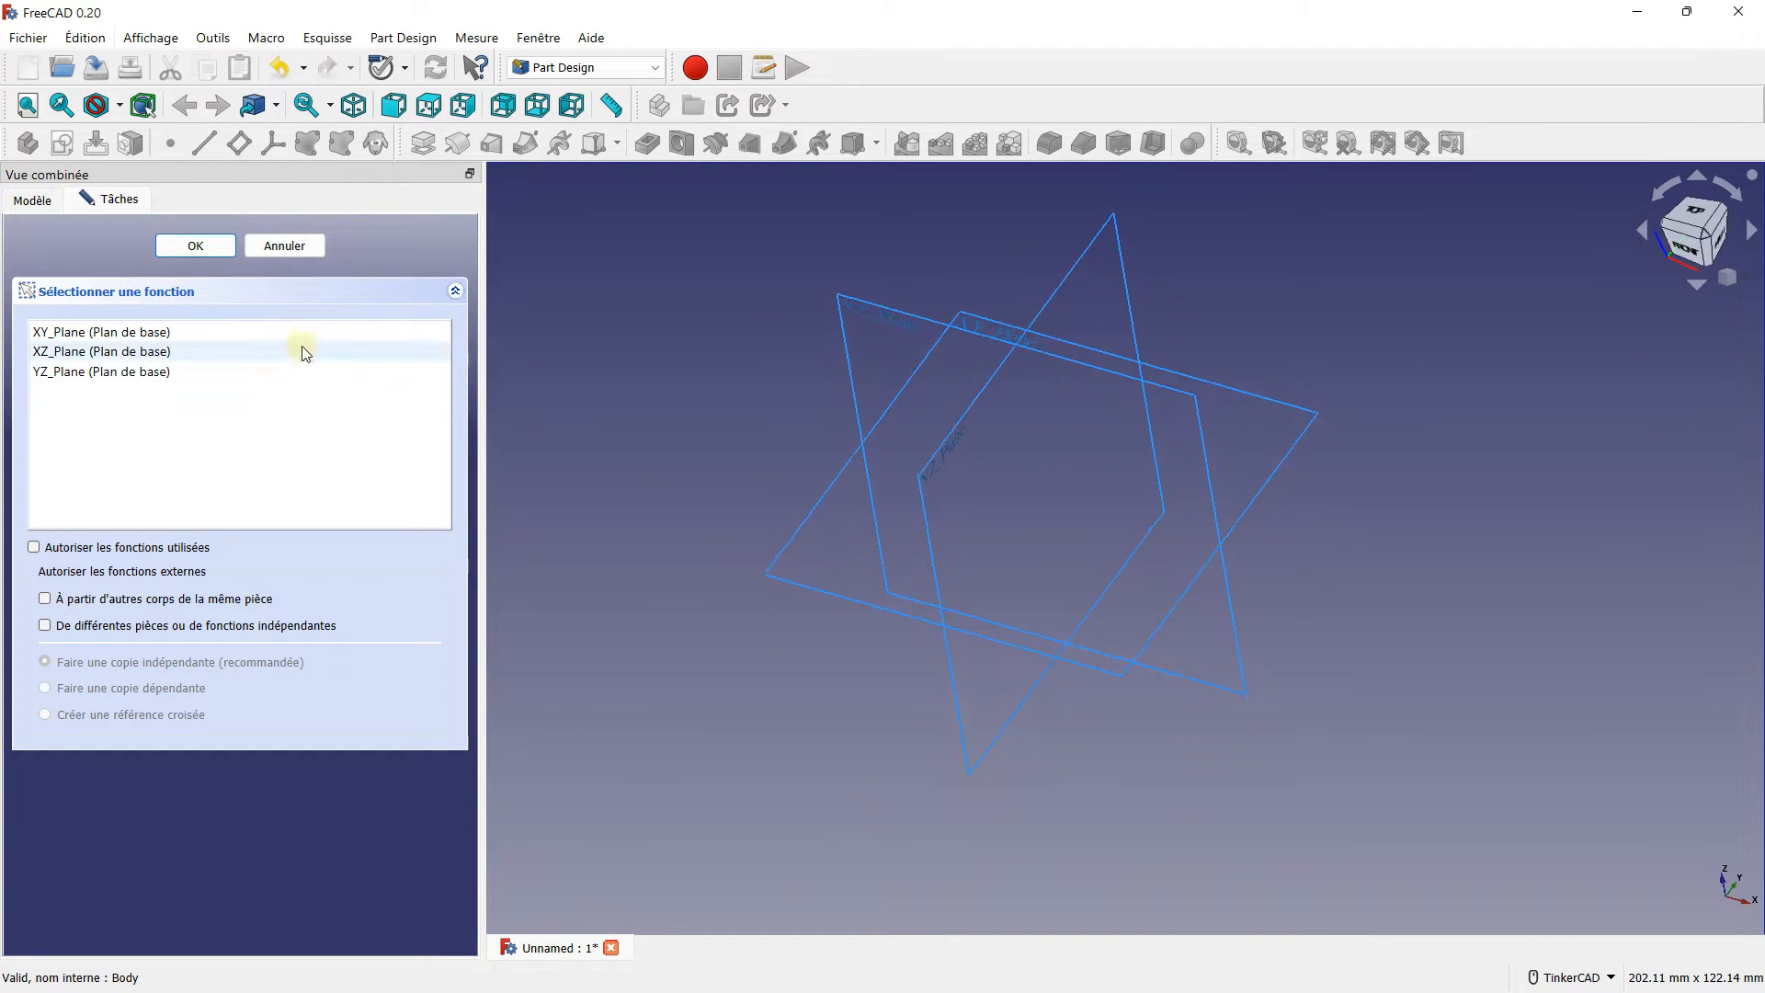
{"action": "left_click", "coordinate": [132, 336]}
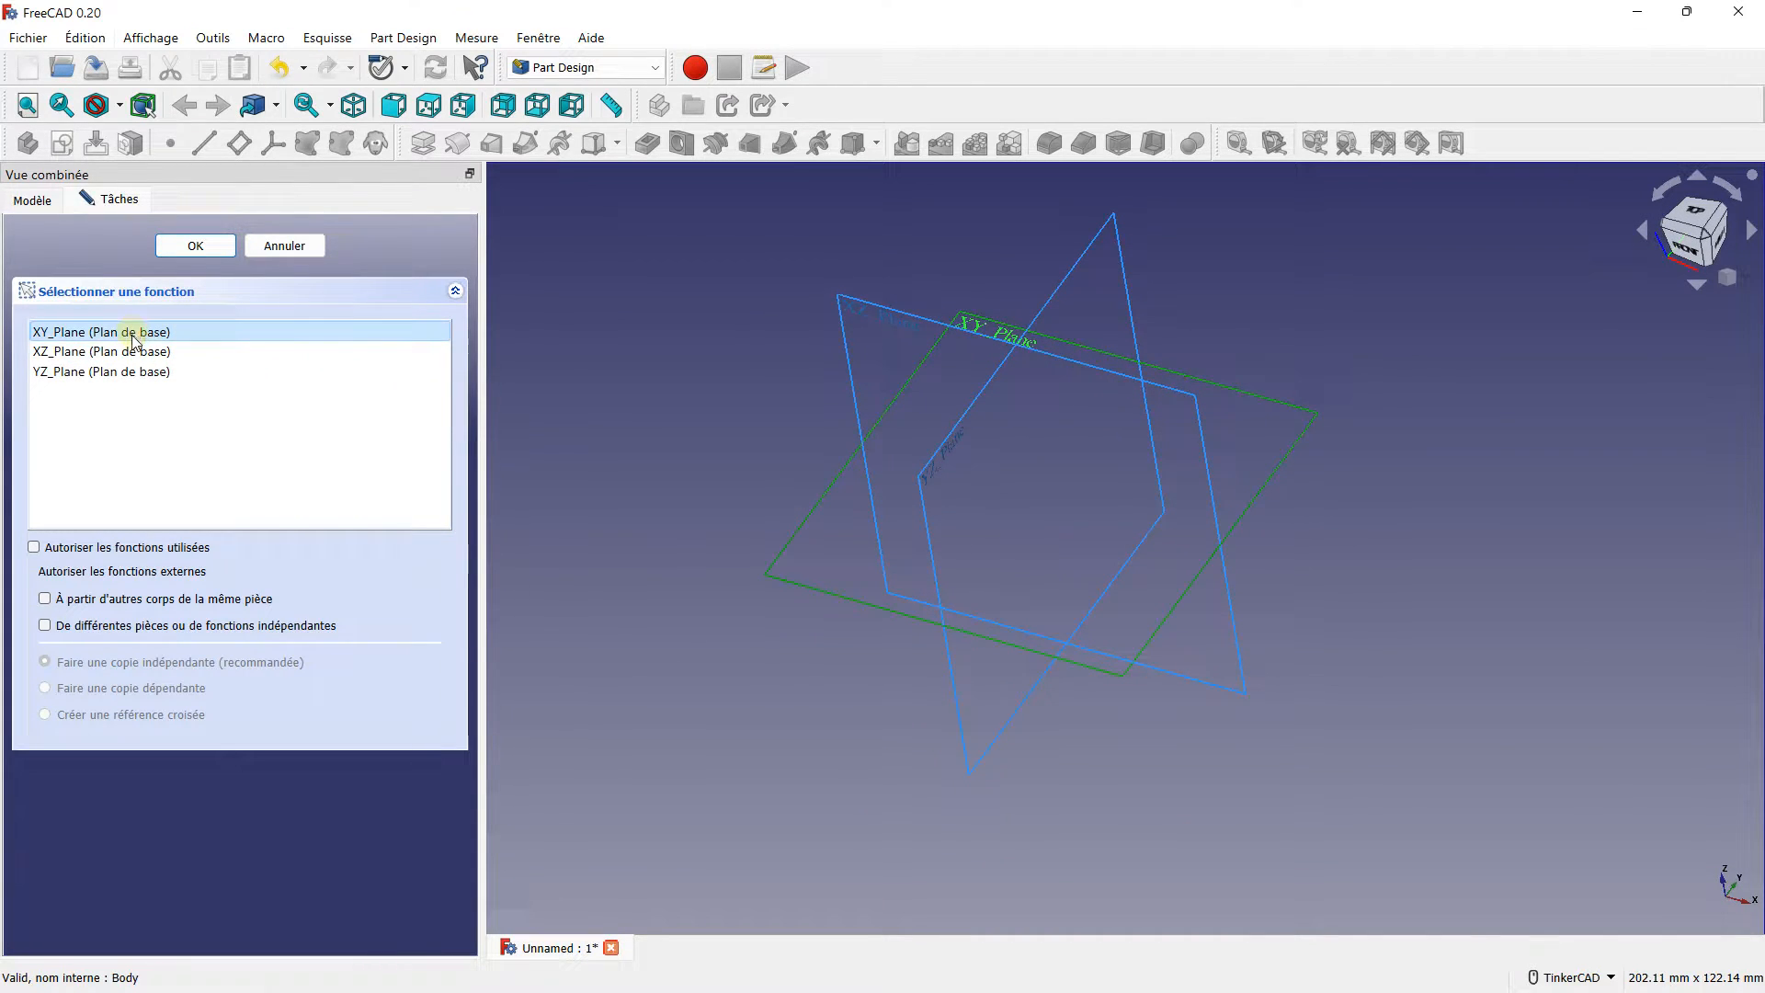
{"action": "left_click", "coordinate": [129, 352]}
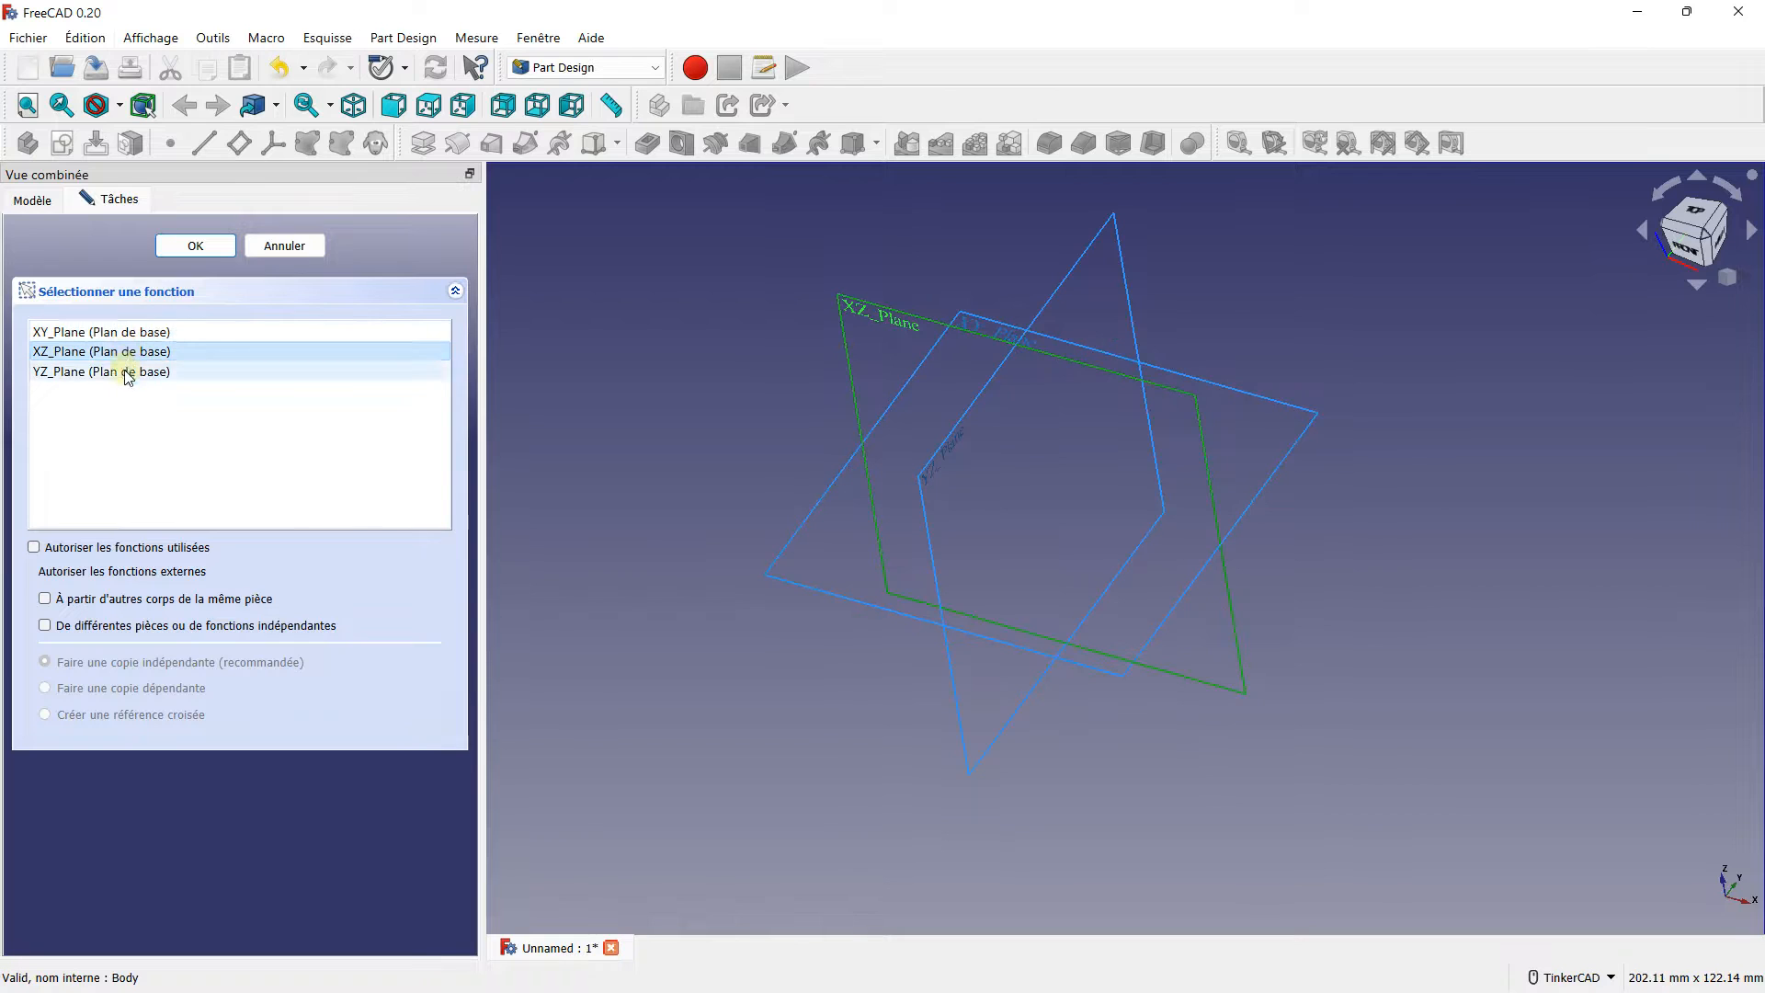
{"action": "left_click", "coordinate": [128, 372]}
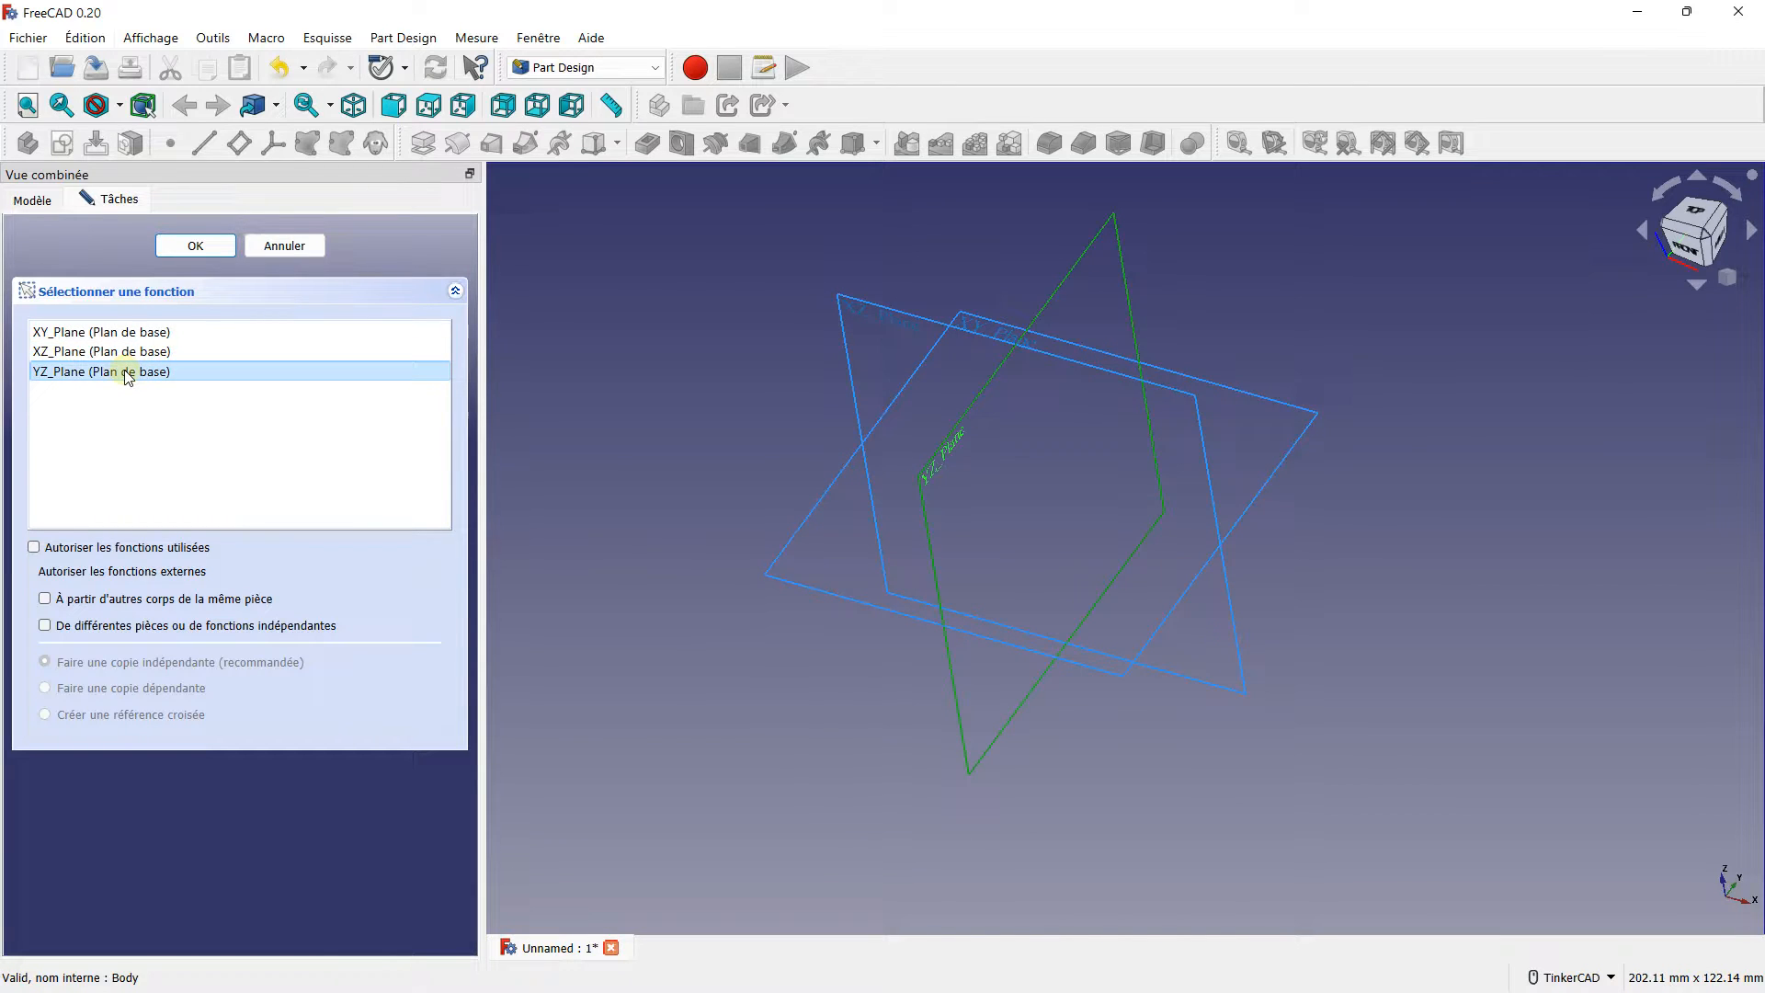
{"action": "left_click", "coordinate": [126, 353]}
{"action": "left_click", "coordinate": [122, 334]}
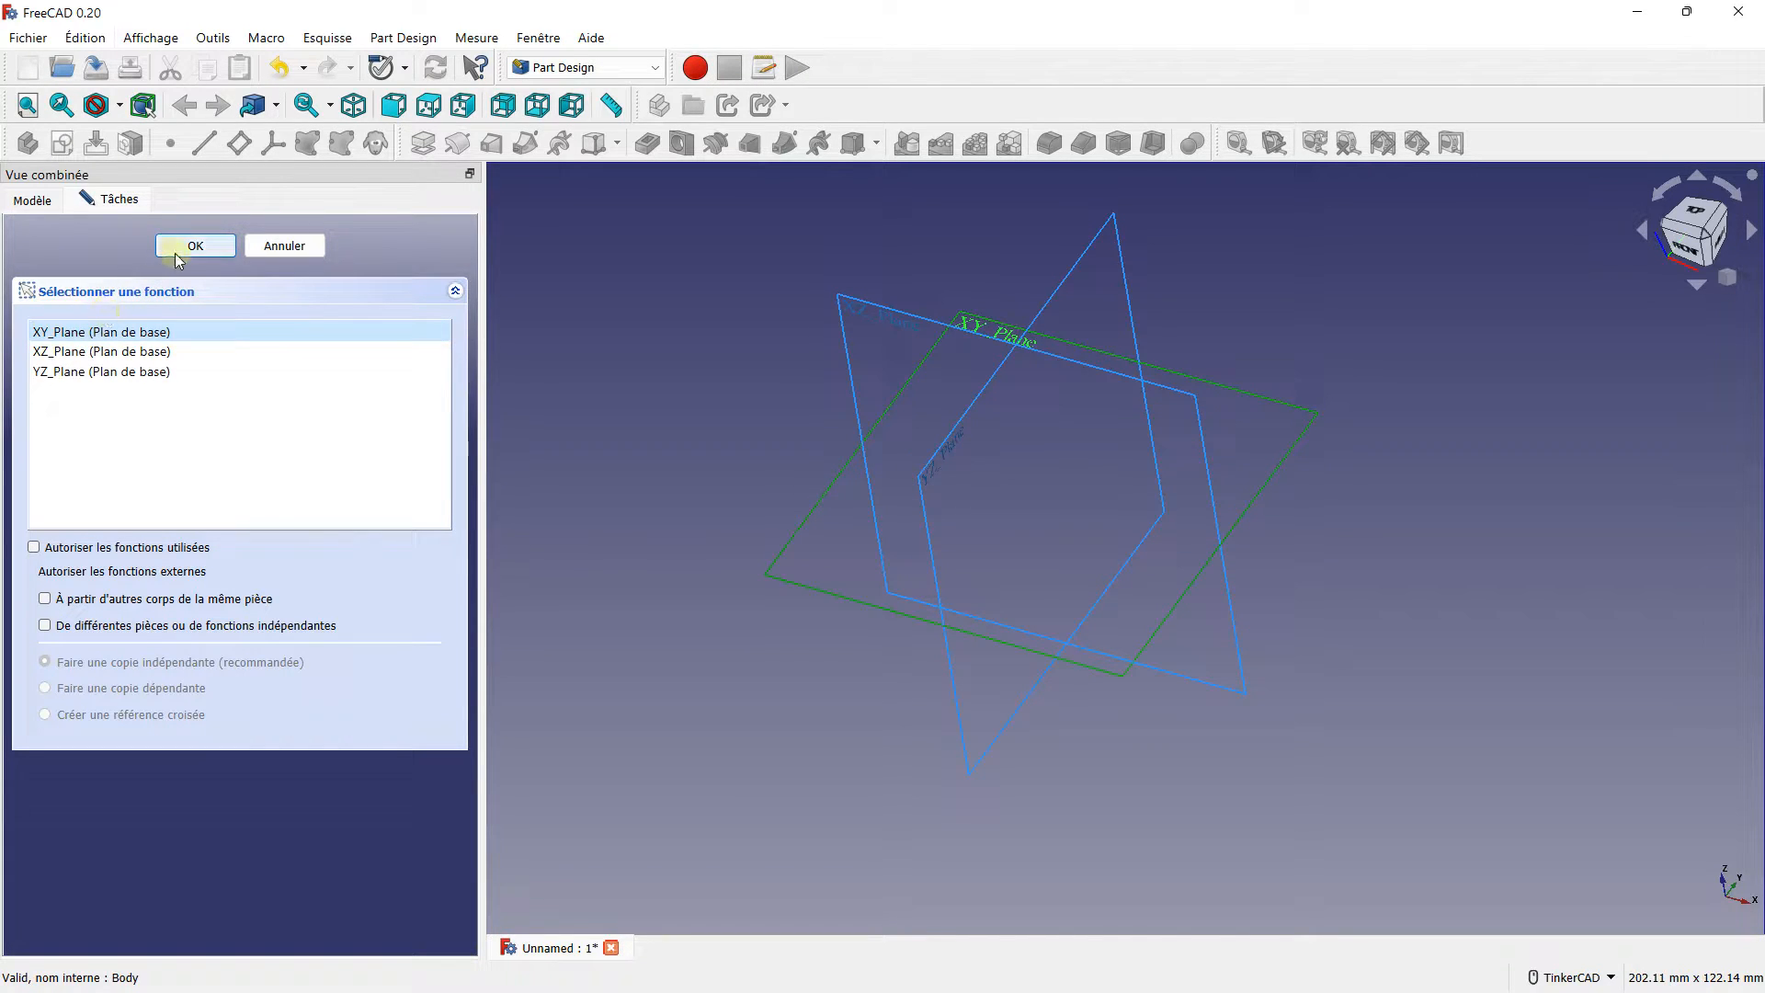
{"action": "left_click", "coordinate": [202, 248]}
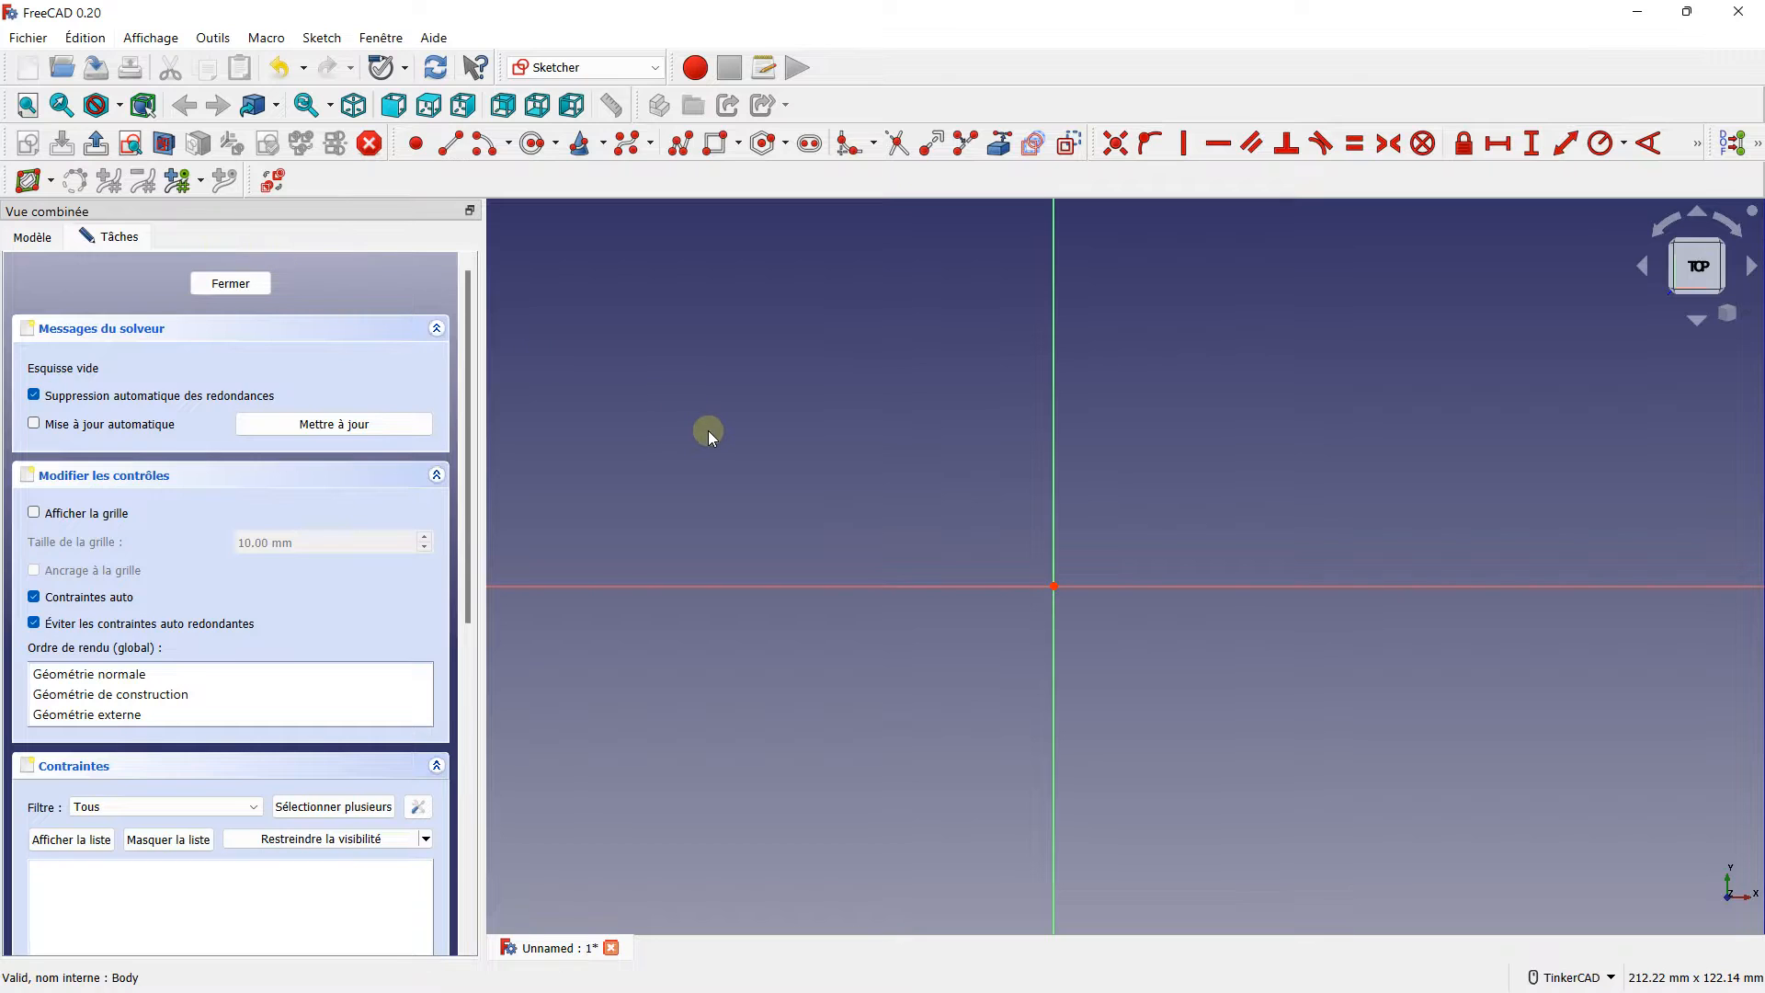
- Display the grid in the empty sketch
{"action": "scroll", "coordinate": [708, 432], "scroll_direction": "down", "scroll_amount": 3}
{"action": "scroll", "coordinate": [776, 464], "scroll_direction": "down", "scroll_amount": 1}
{"action": "mouse_move", "coordinate": [796, 497]}
{"action": "middle_mouse_down"}
{"action": "mouse_move", "coordinate": [934, 517]}
{"action": "mouse_move", "coordinate": [911, 533]}
{"action": "middle_mouse_up"}
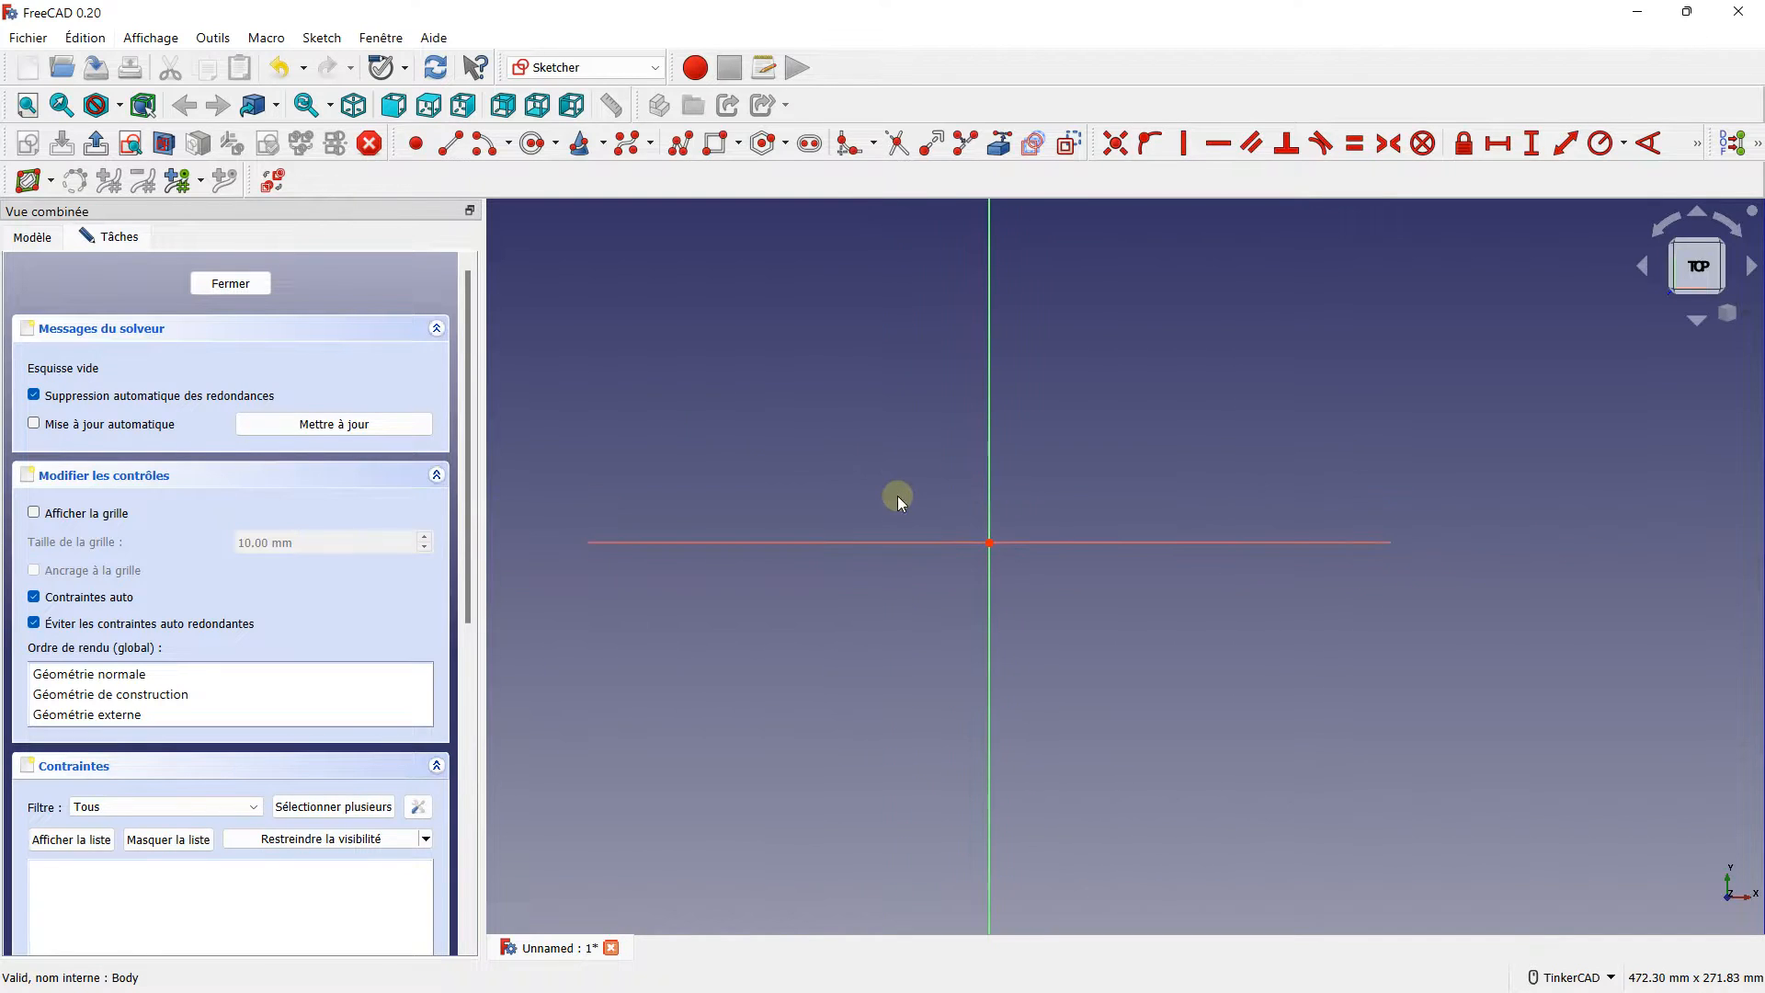
{"action": "scroll", "coordinate": [897, 495], "scroll_direction": "down", "scroll_amount": 3}
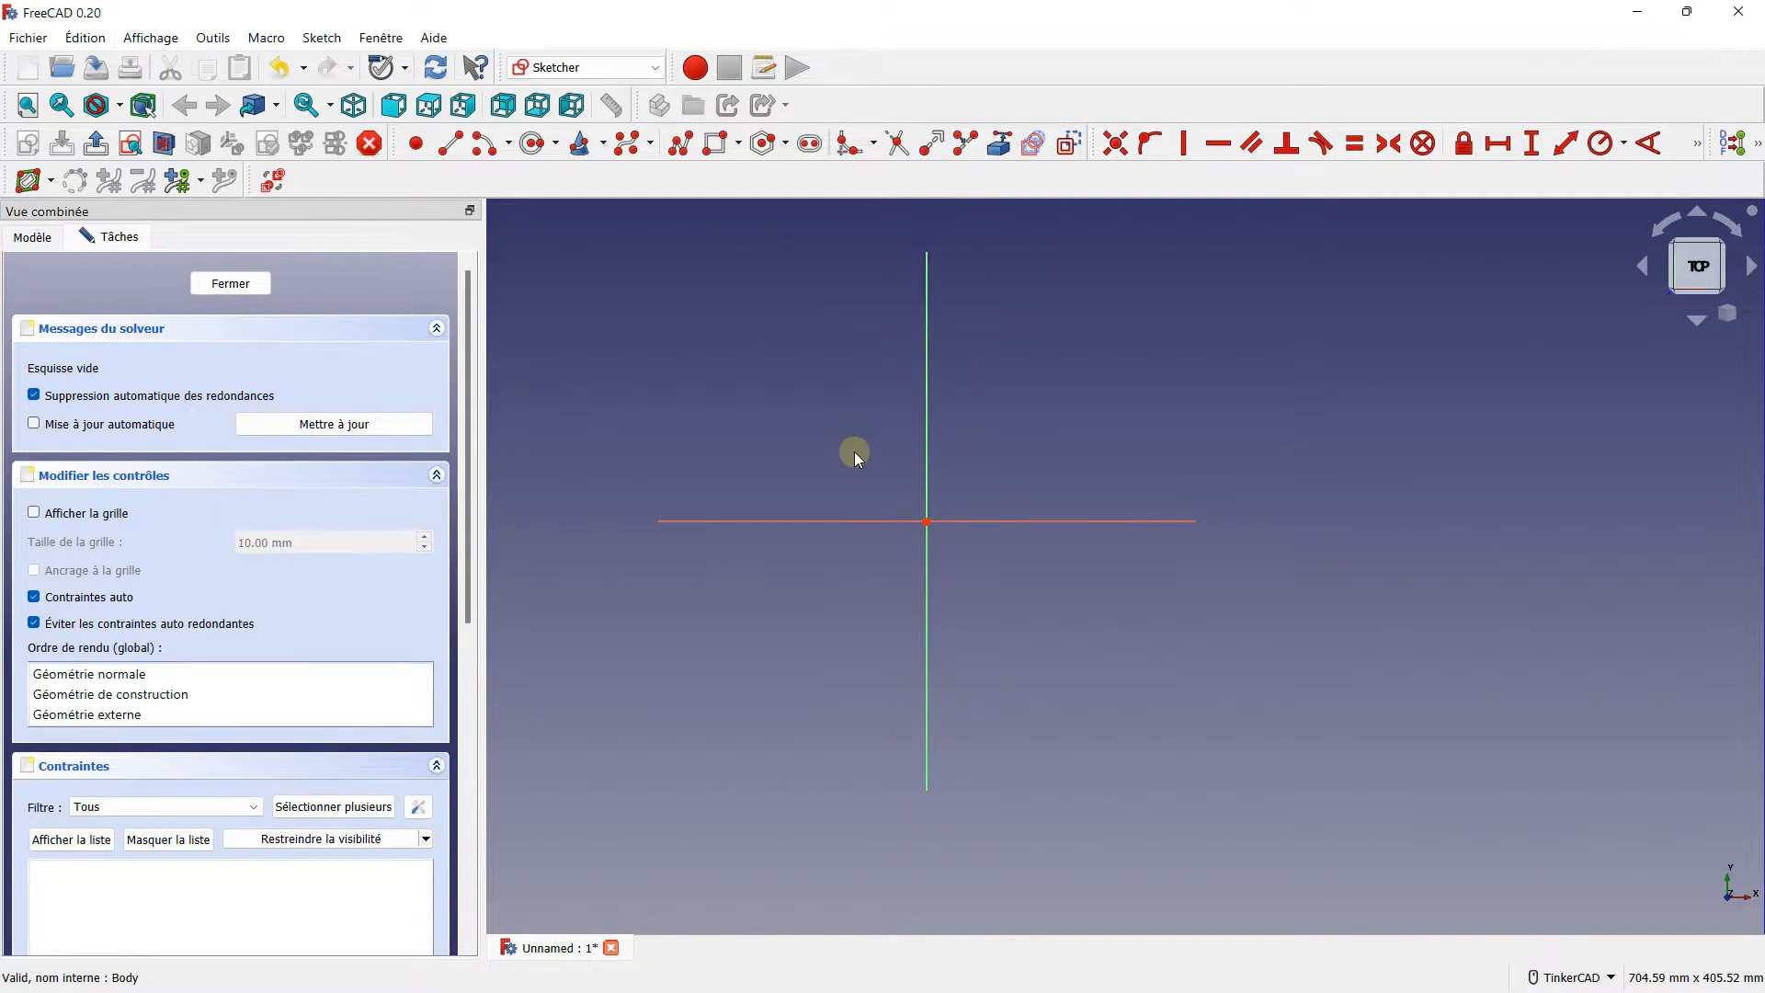
{"action": "left_click", "coordinate": [58, 517]}
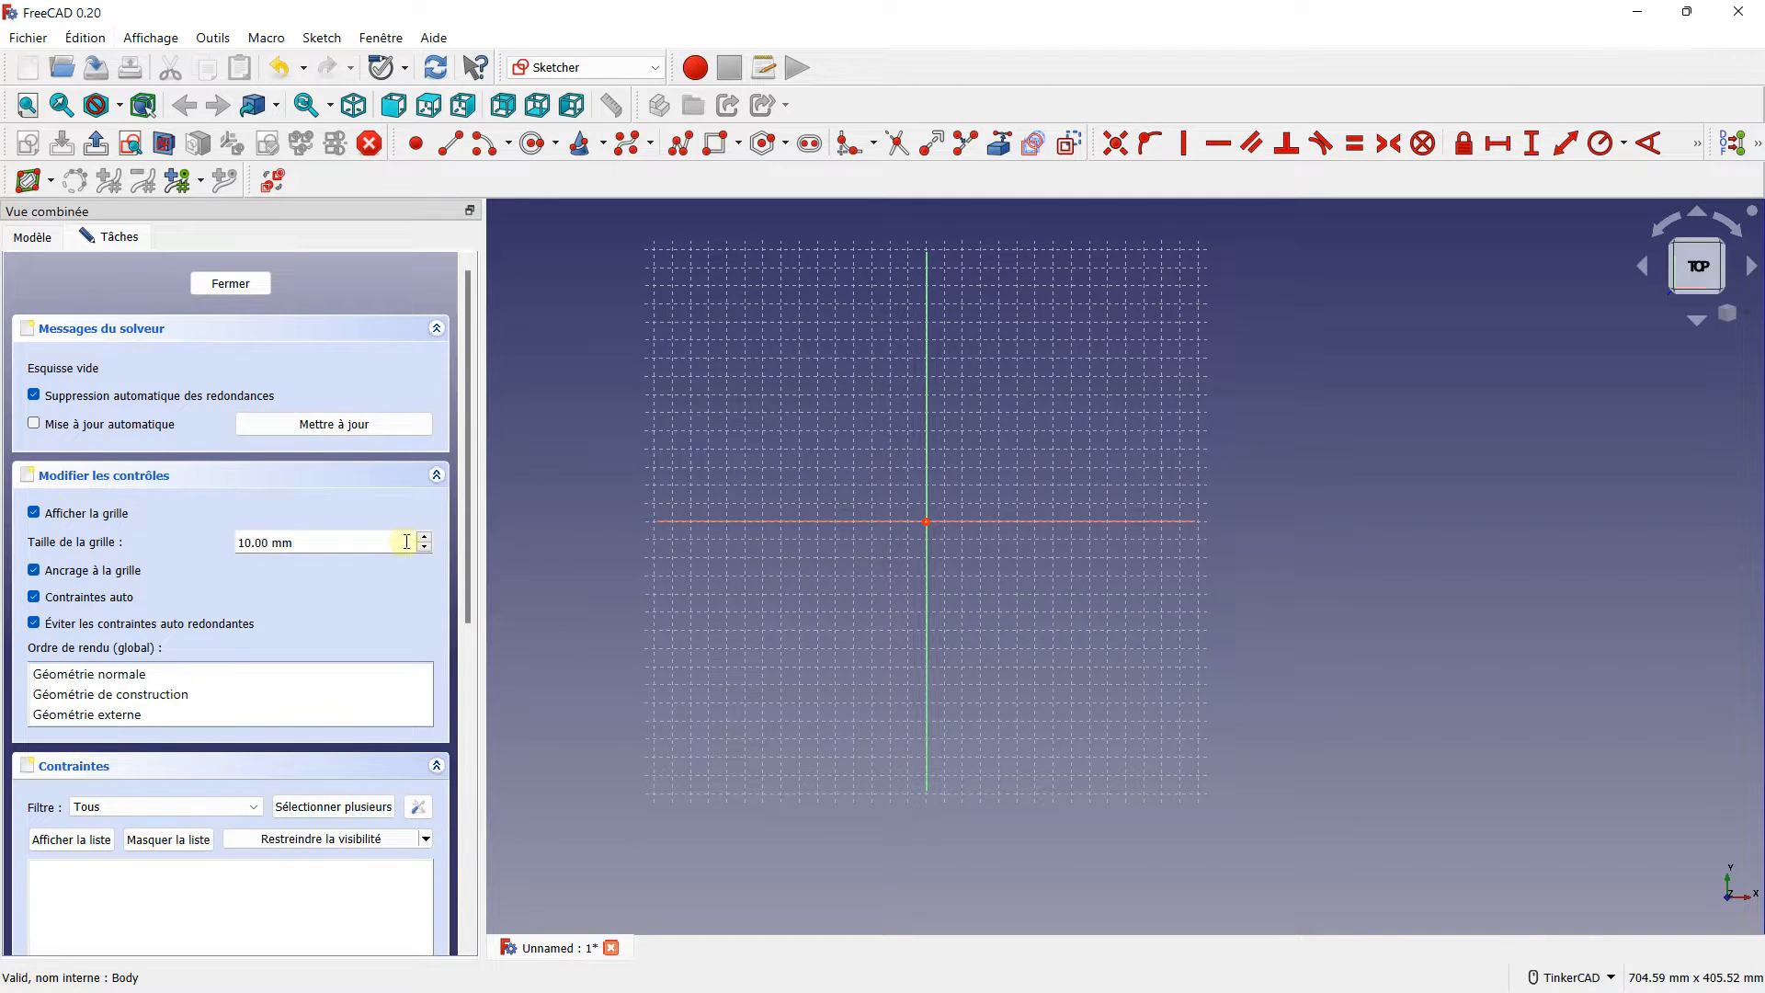
- Try a sketch grid size of 5 mm
{"action": "scroll", "coordinate": [825, 509], "scroll_direction": "up", "scroll_amount": 4}
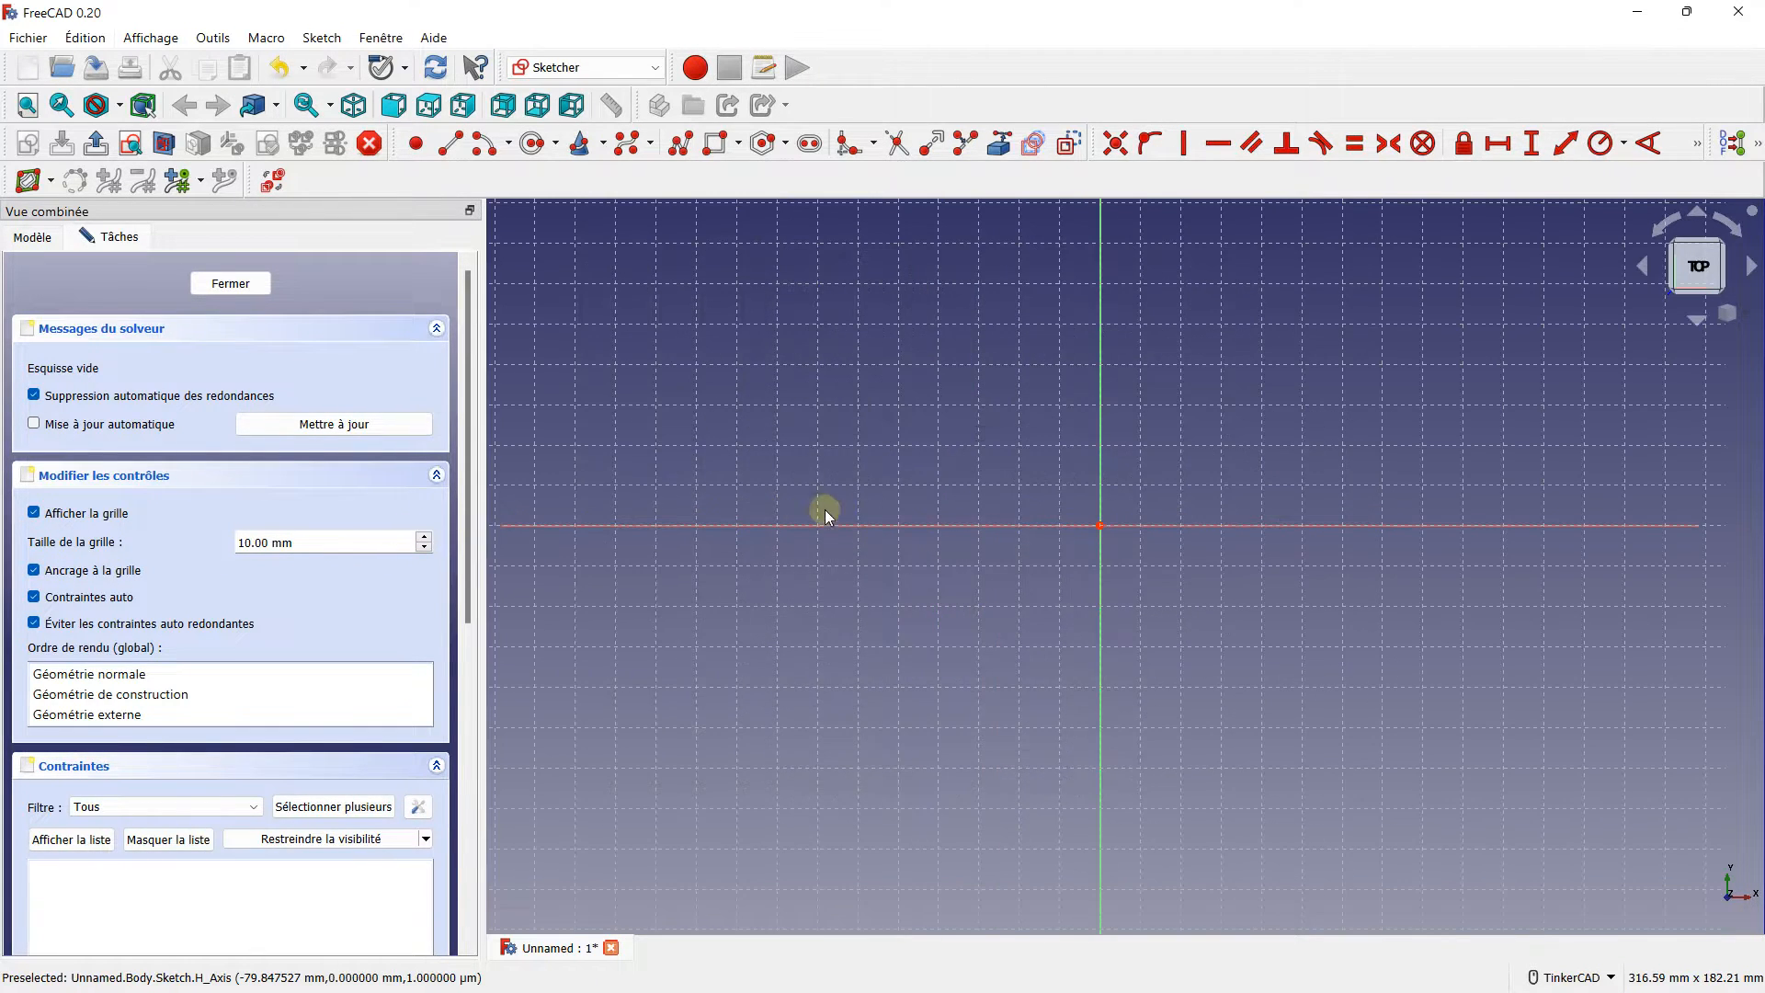
{"action": "left_click", "coordinate": [422, 548]}
{"action": "left_click", "coordinate": [423, 549]}
{"action": "left_click", "coordinate": [423, 547]}
{"action": "left_click", "coordinate": [423, 548]}
{"action": "left_click", "coordinate": [422, 547]}
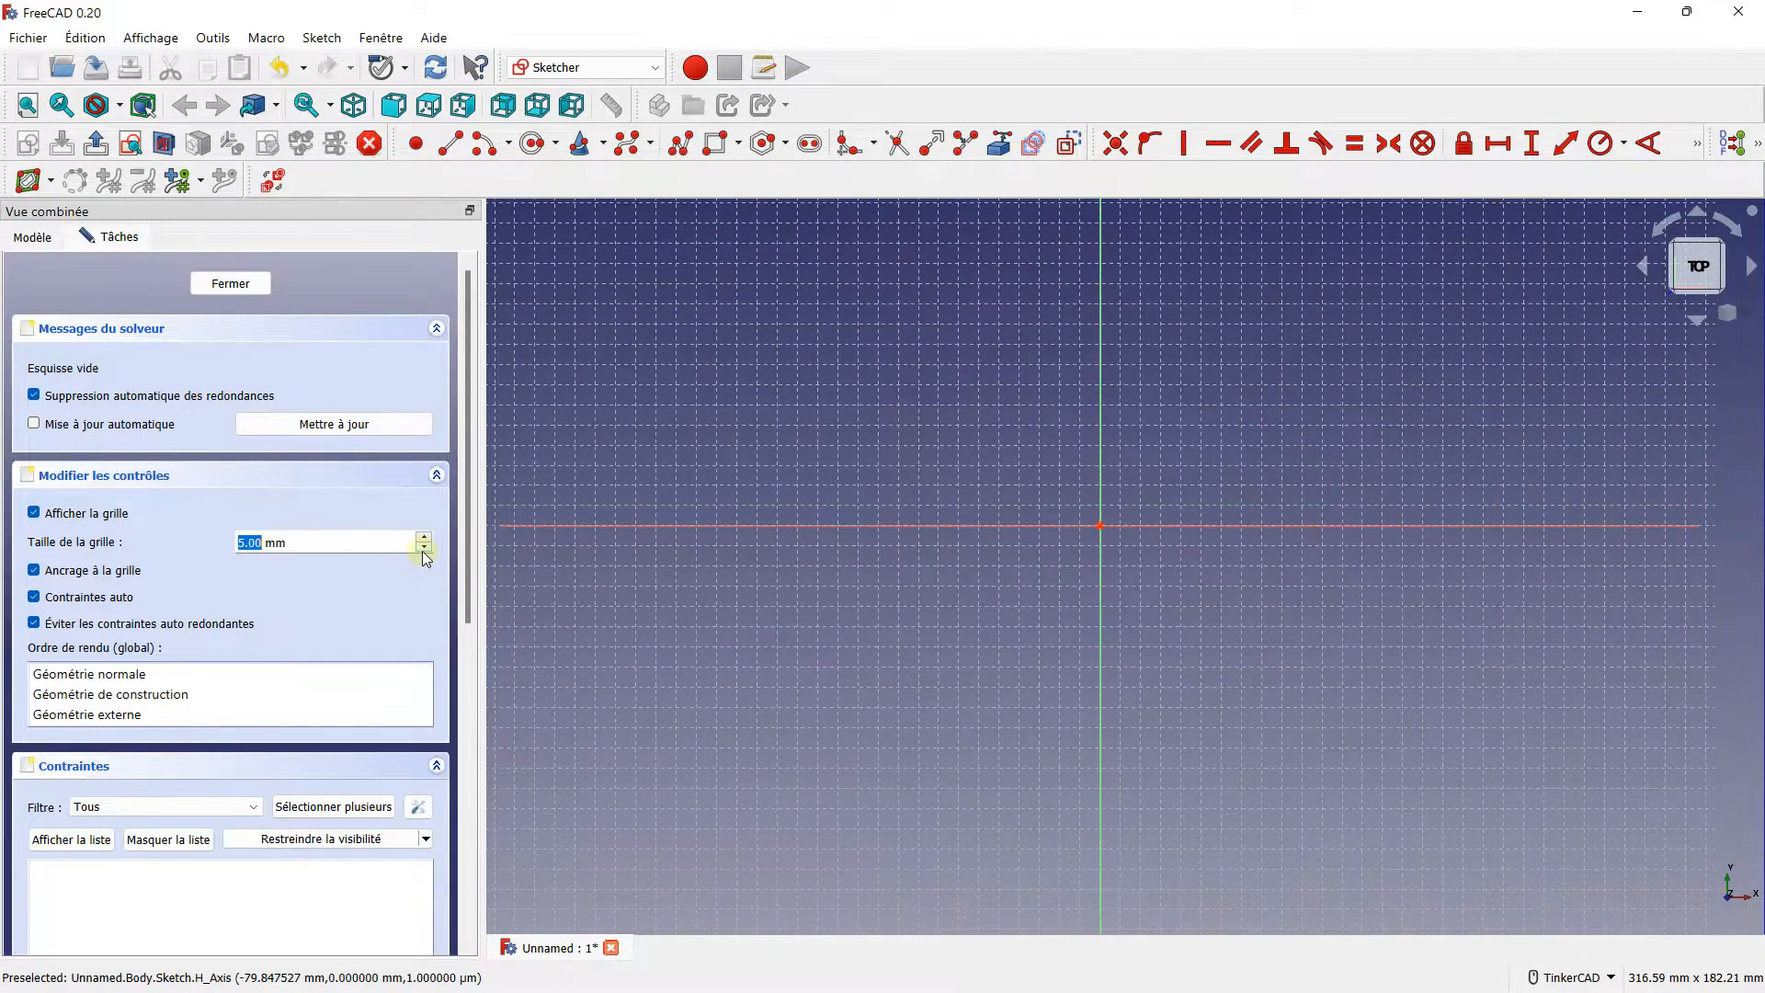
- Return the sketch grid size to 10 mm and toggle the grid display off and on again
{"action": "left_click", "coordinate": [422, 539]}
{"action": "left_click", "coordinate": [423, 538]}
{"action": "left_click", "coordinate": [423, 539]}
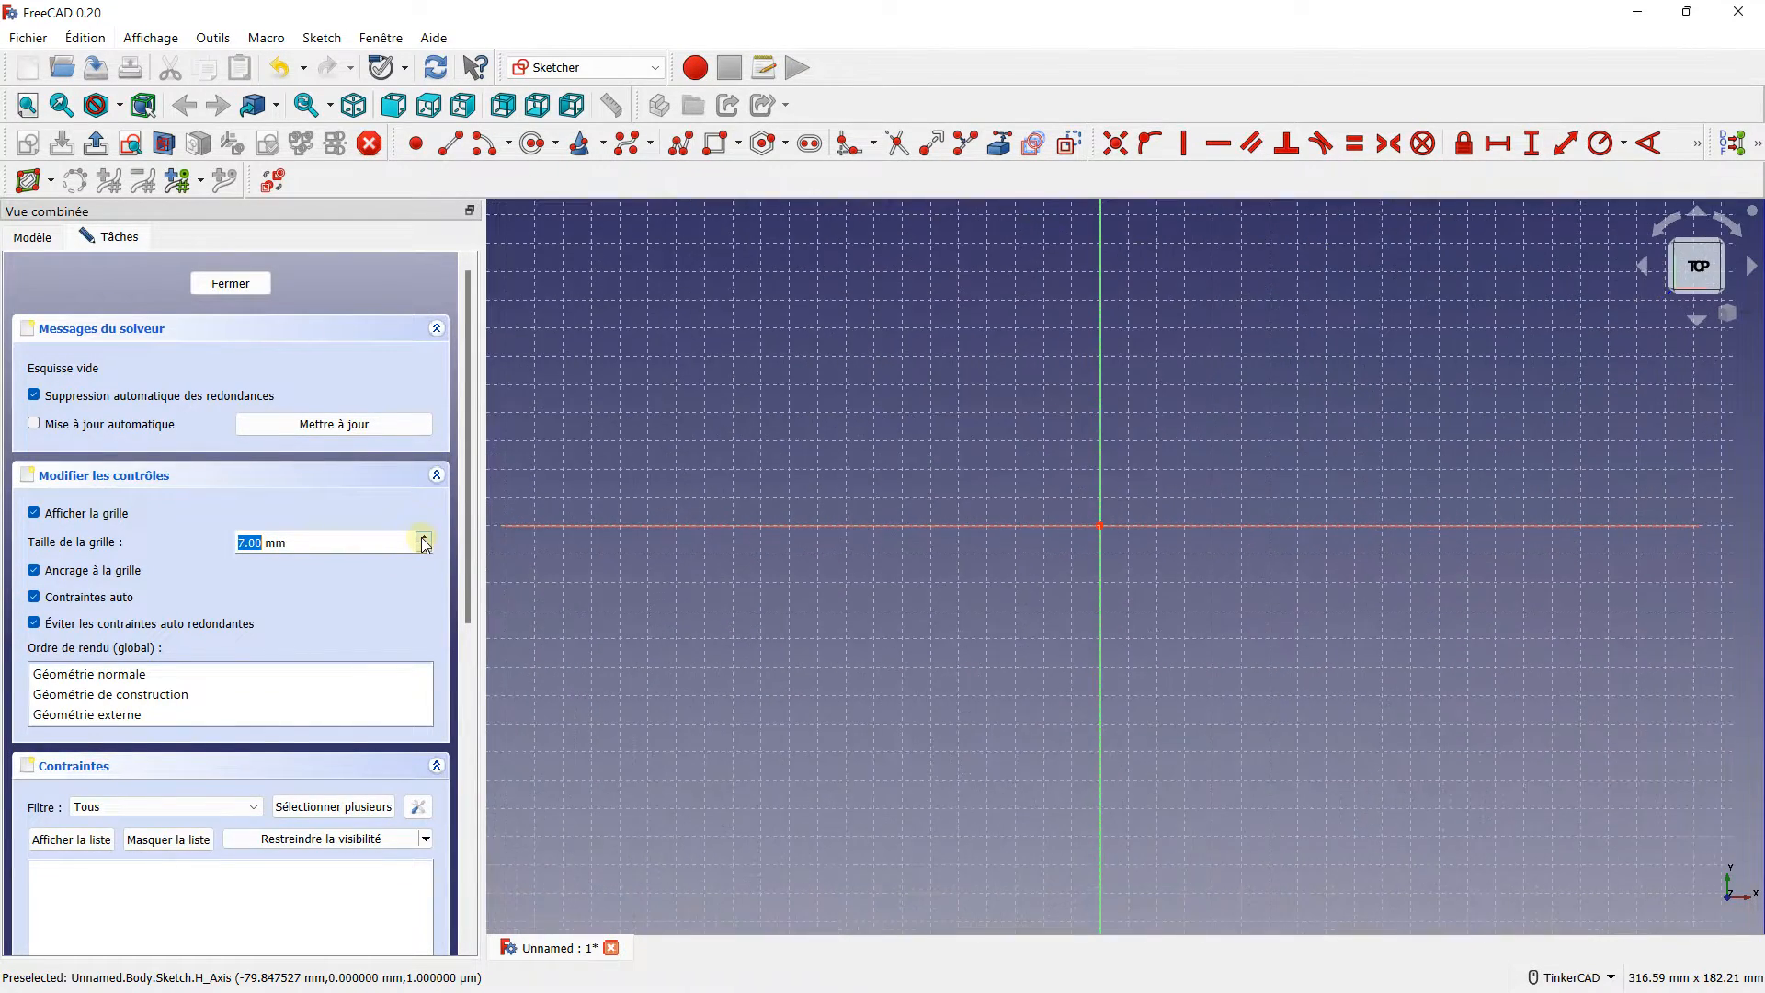
{"action": "left_click", "coordinate": [423, 539]}
{"action": "left_click", "coordinate": [423, 539]}
{"action": "left_click", "coordinate": [53, 513]}
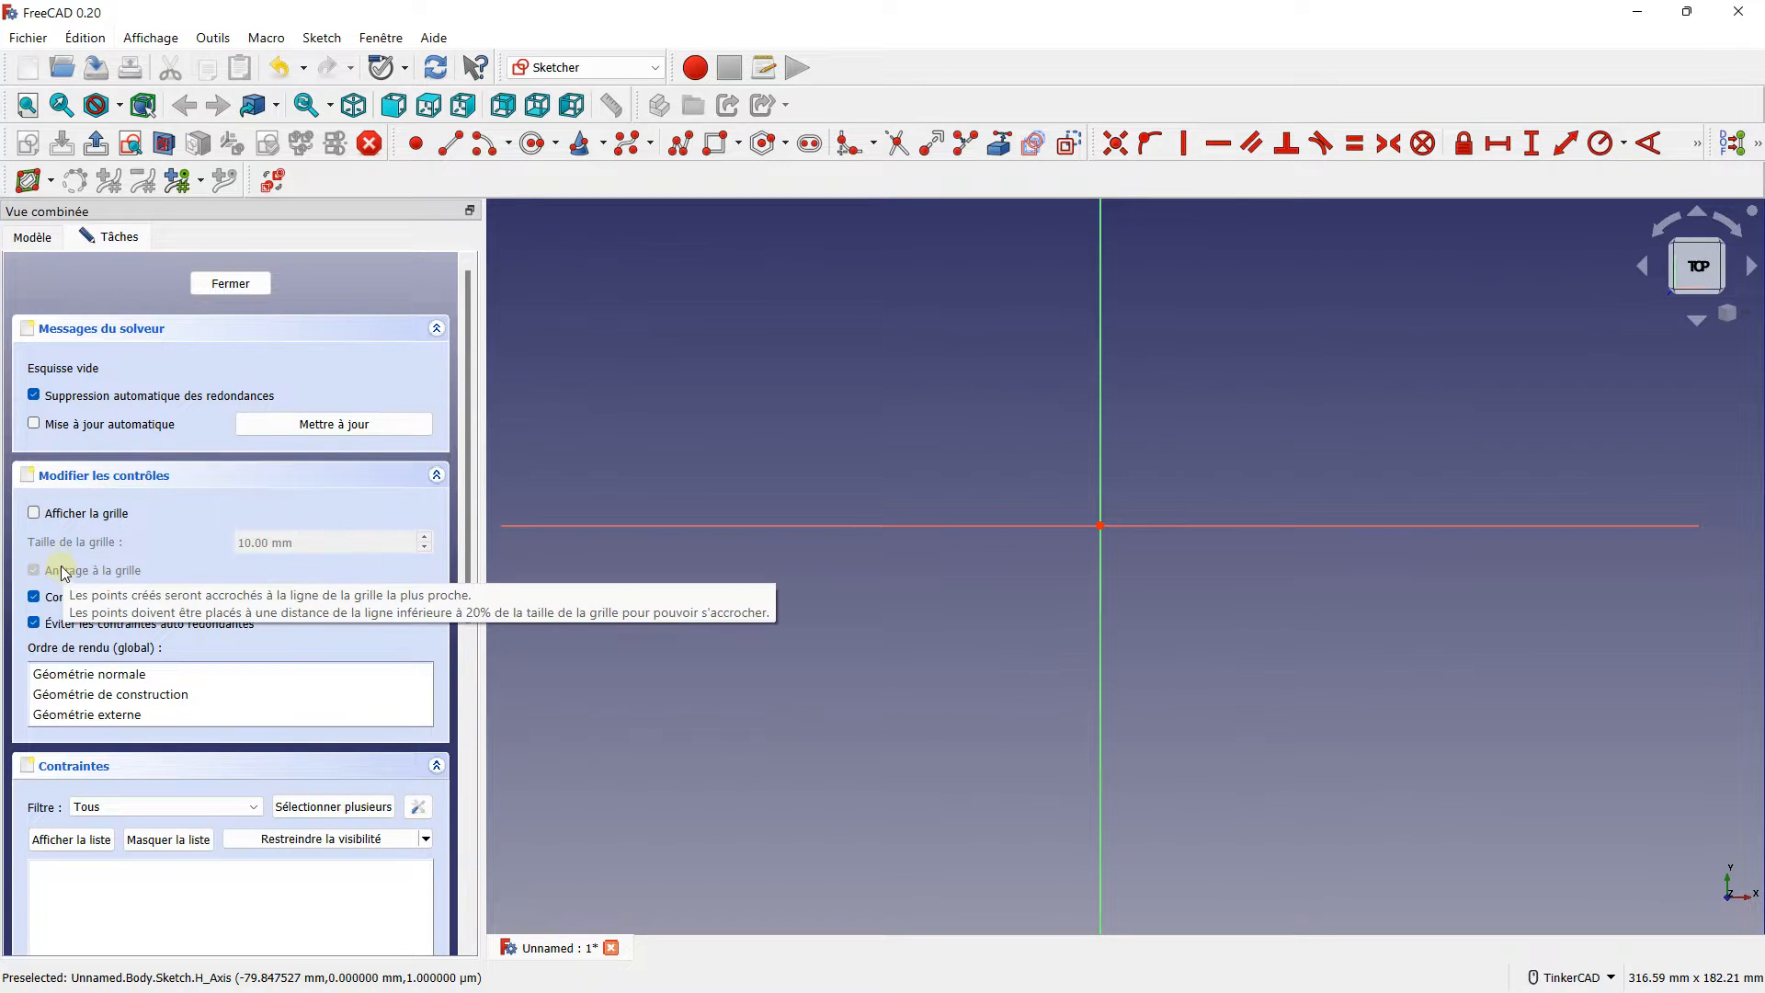
{"action": "left_click", "coordinate": [68, 512]}
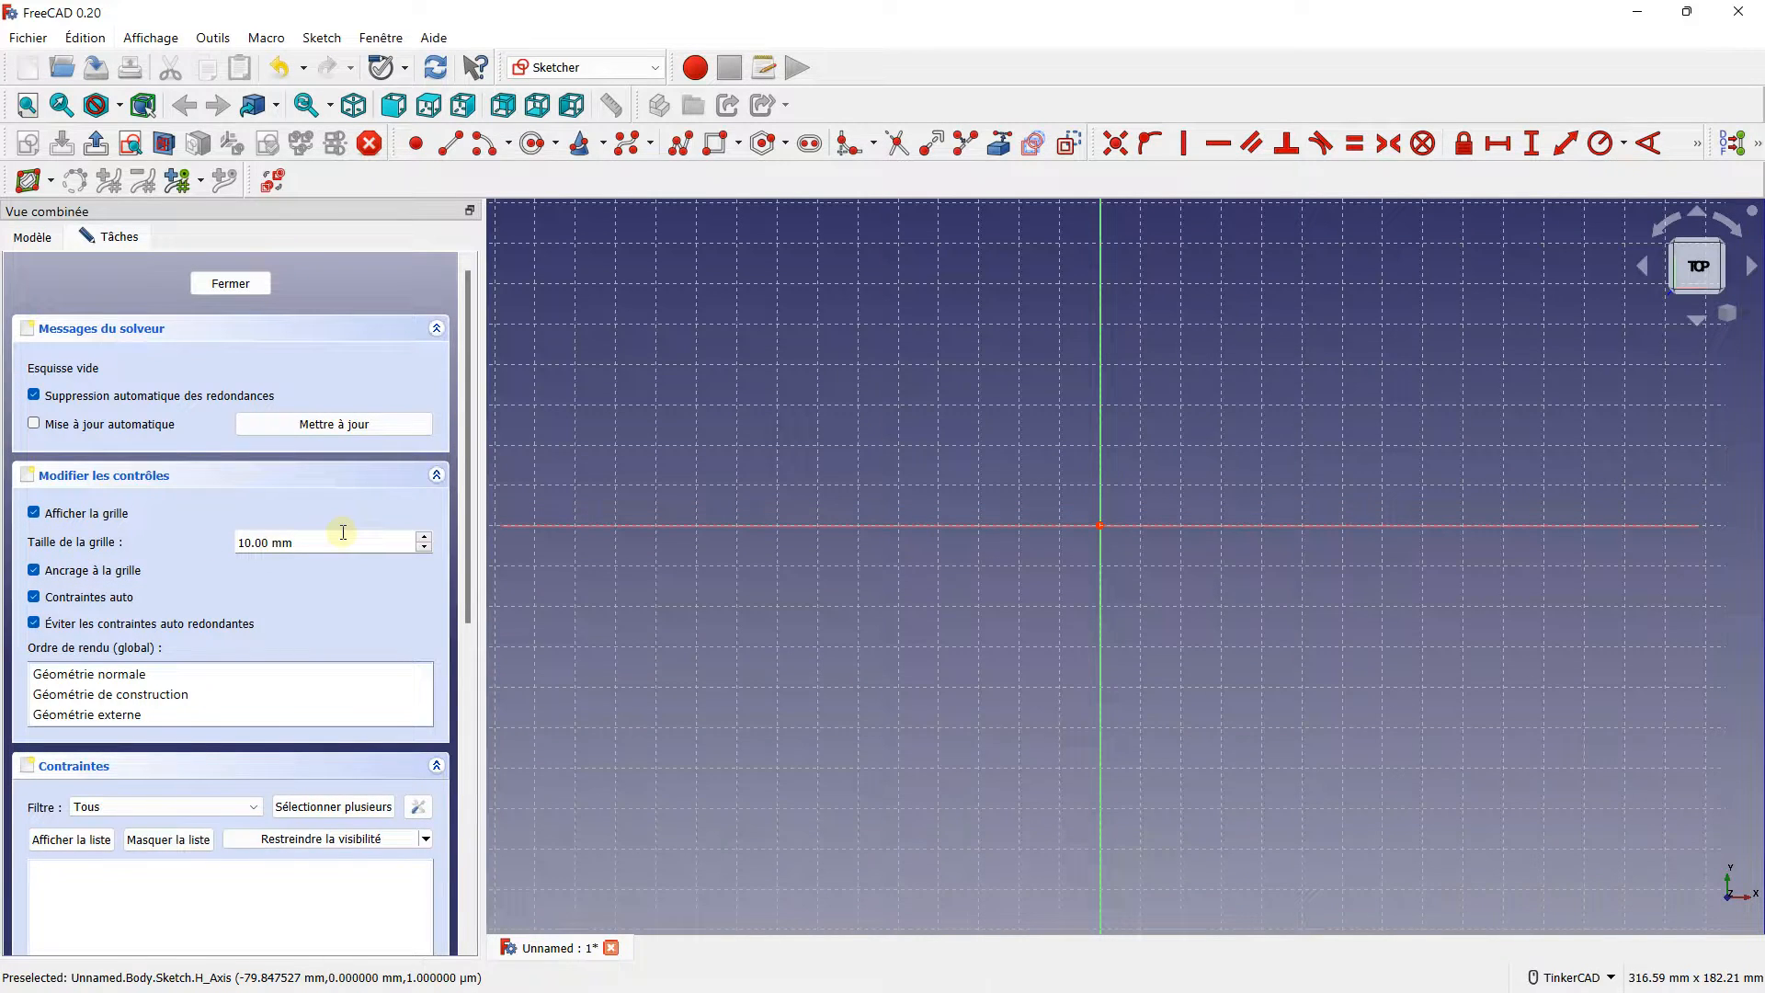
- Draw a rectangle about 100 mm wide and 80 mm high around the sketch origin
{"action": "left_click_drag", "start_coordinate": [475, 443], "coordinate": [471, 625]}
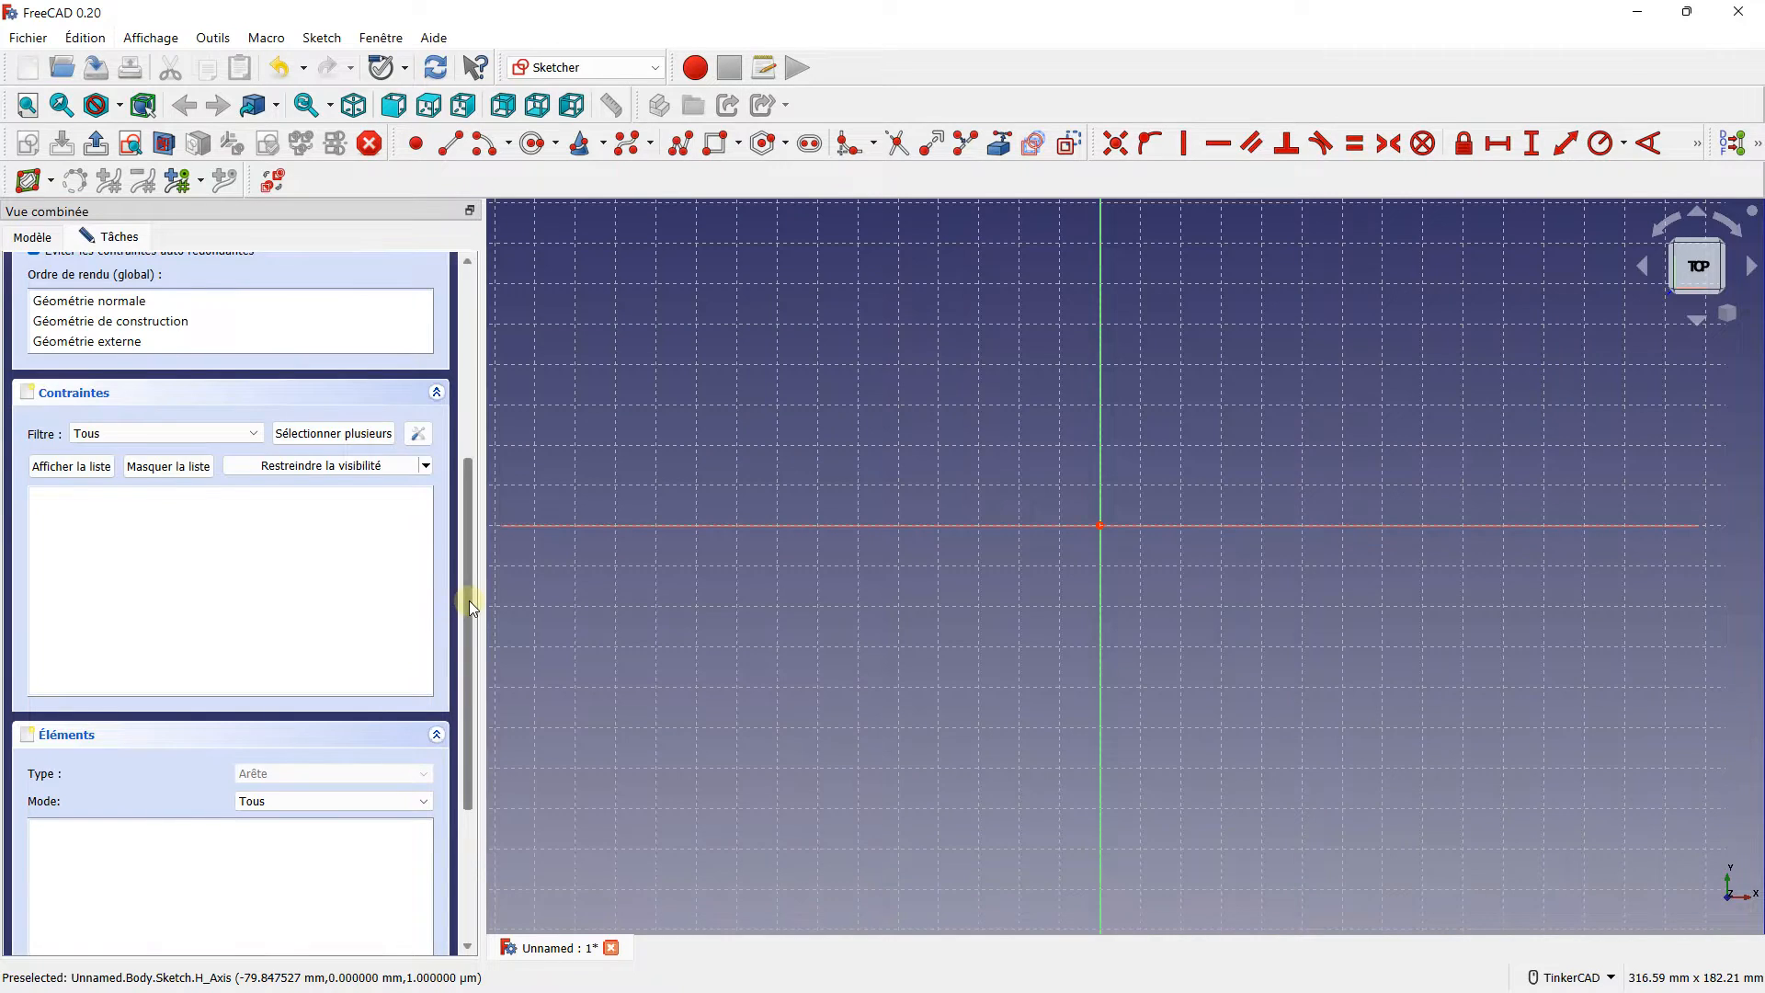
{"action": "left_click_drag", "start_coordinate": [469, 599], "coordinate": [455, 372]}
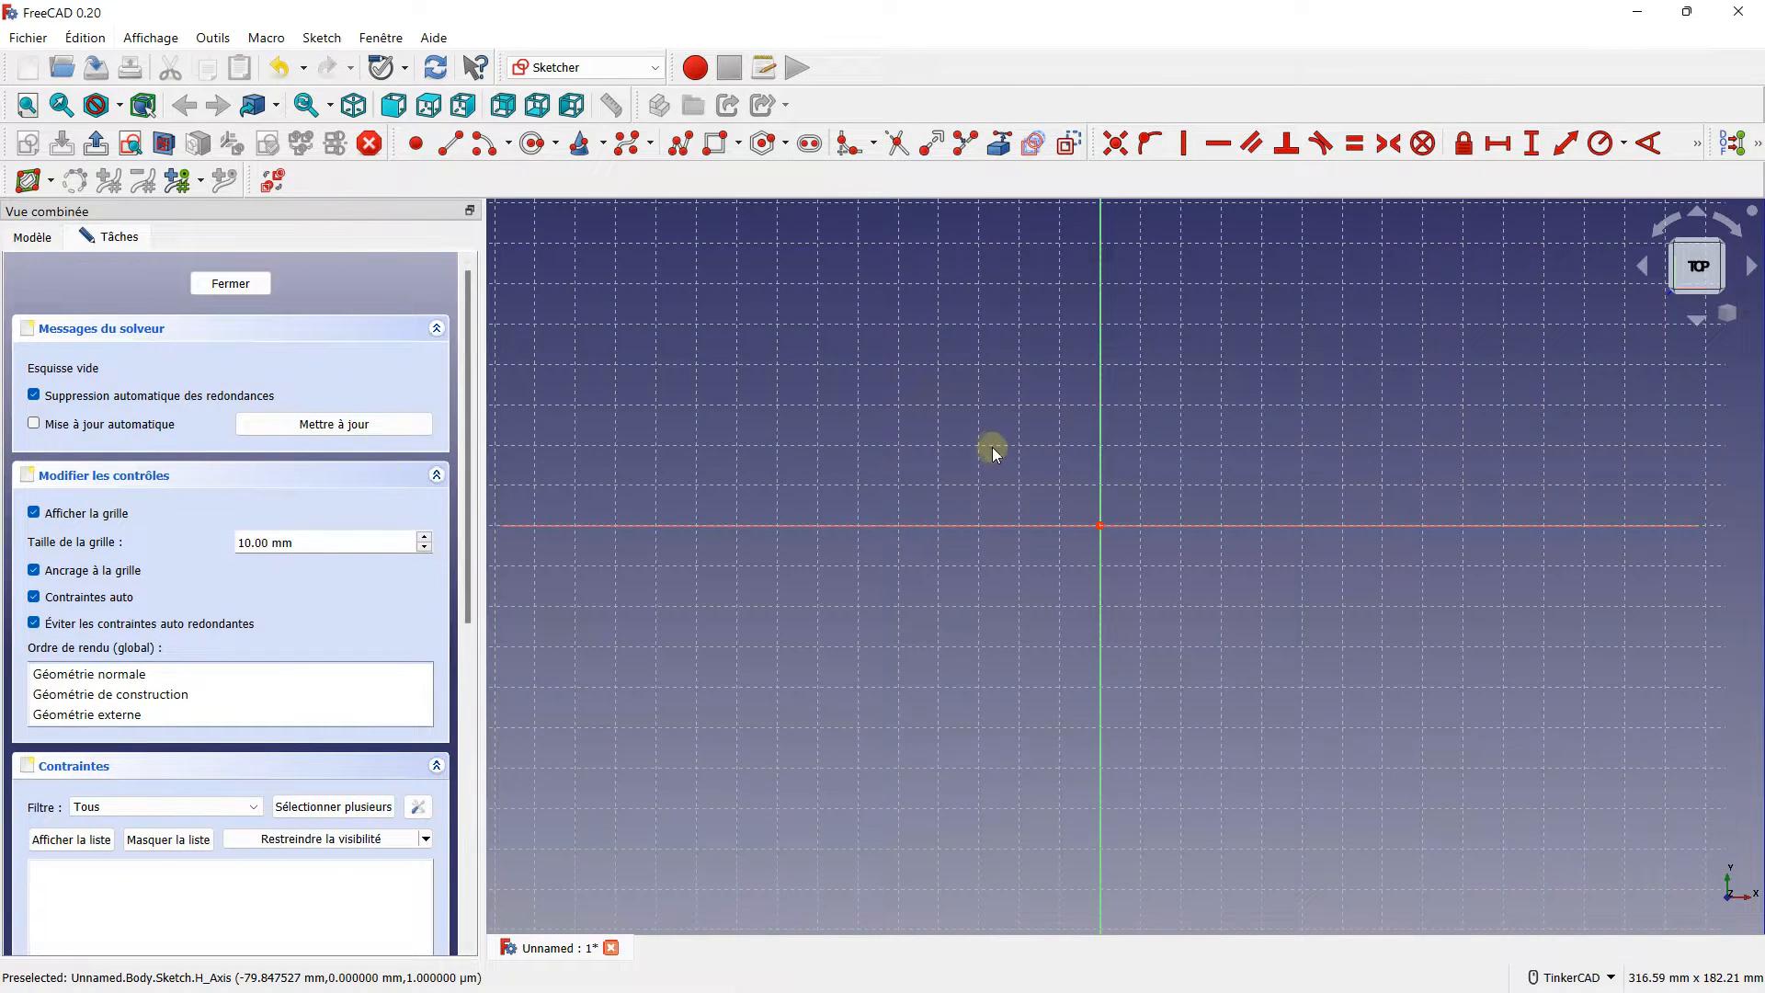
{"action": "mouse_move", "coordinate": [991, 447]}
{"action": "middle_mouse_down"}
{"action": "mouse_move", "coordinate": [829, 453]}
{"action": "mouse_move", "coordinate": [671, 497]}
{"action": "mouse_move", "coordinate": [758, 509]}
{"action": "middle_mouse_up"}
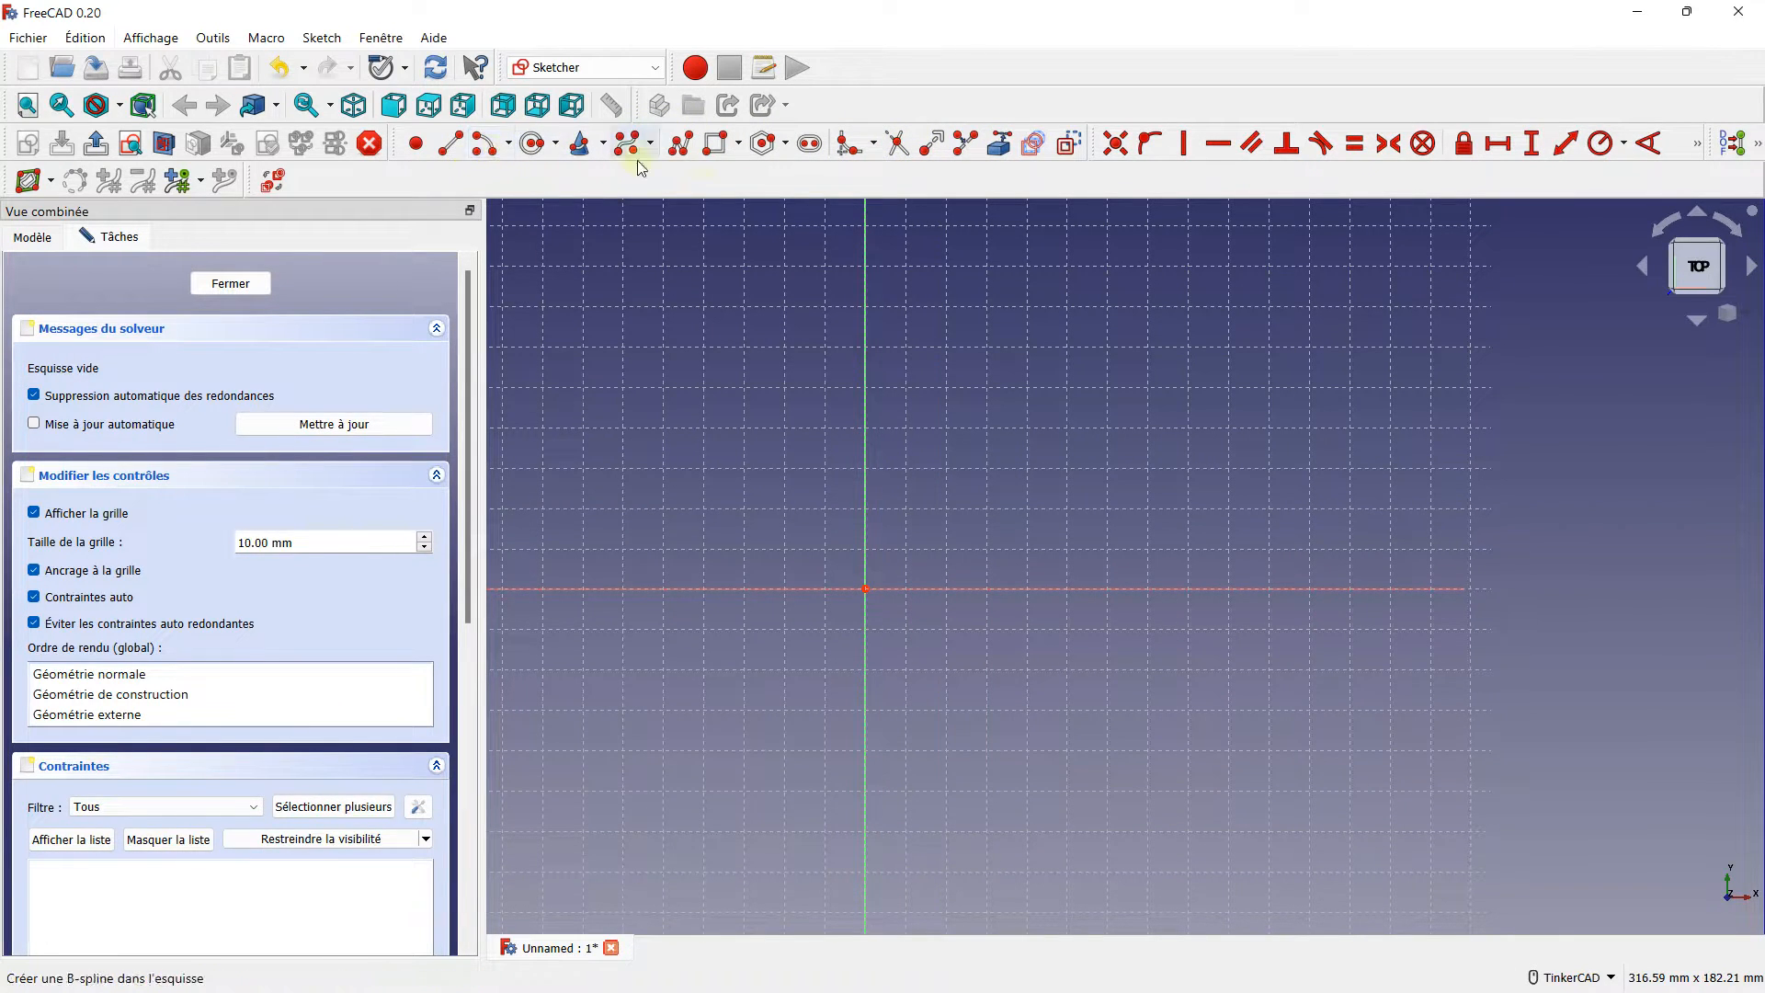
{"action": "scroll", "coordinate": [864, 250], "scroll_direction": "up", "scroll_amount": 1}
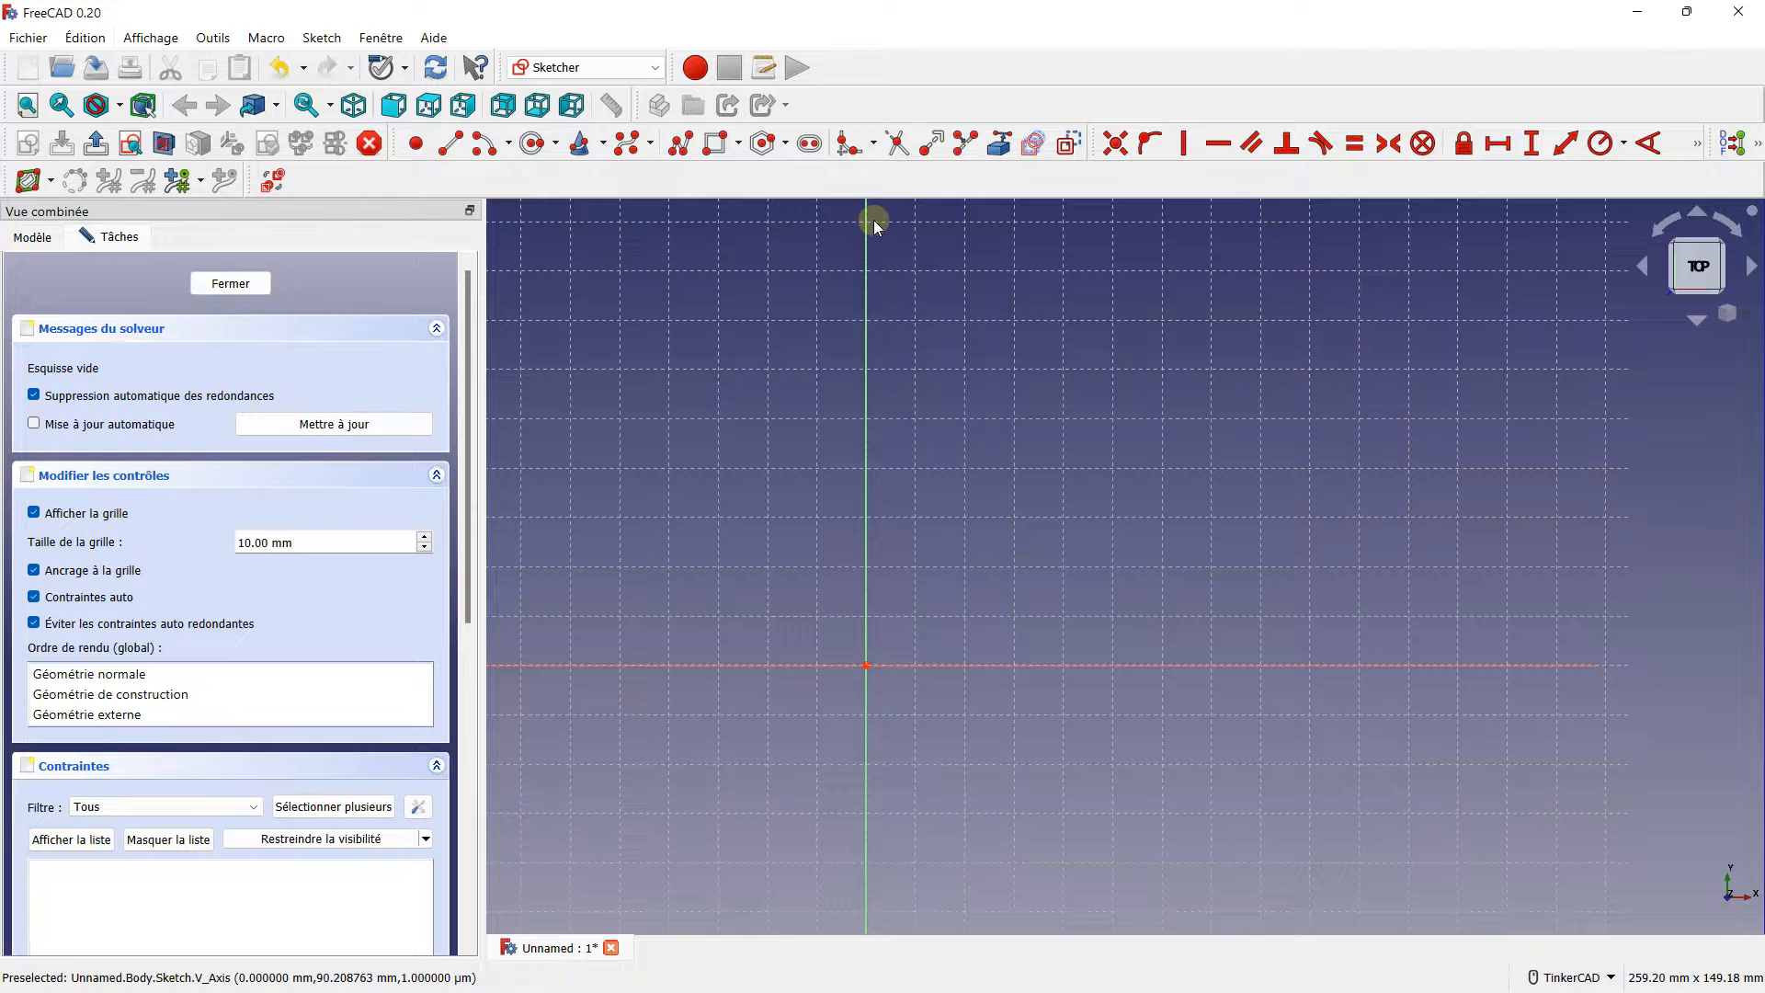
{"action": "left_click", "coordinate": [738, 143]}
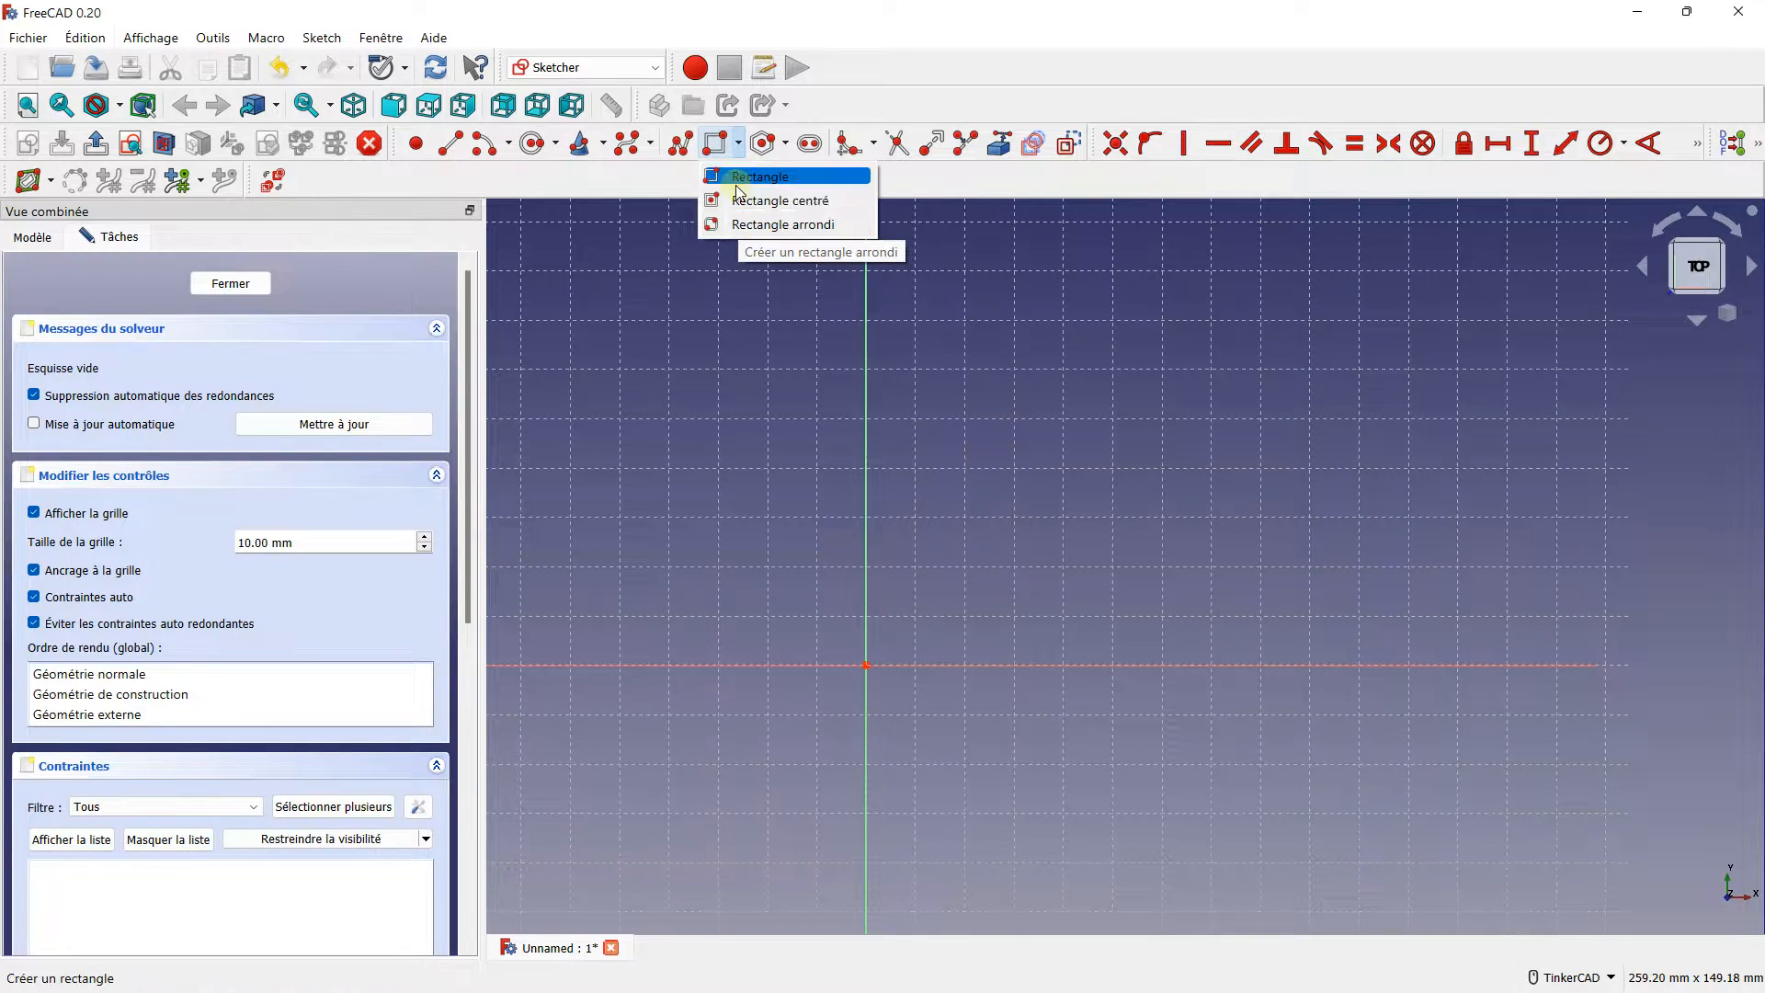
{"action": "left_click", "coordinate": [760, 177]}
{"action": "scroll", "coordinate": [732, 323], "scroll_direction": "down", "scroll_amount": 2}
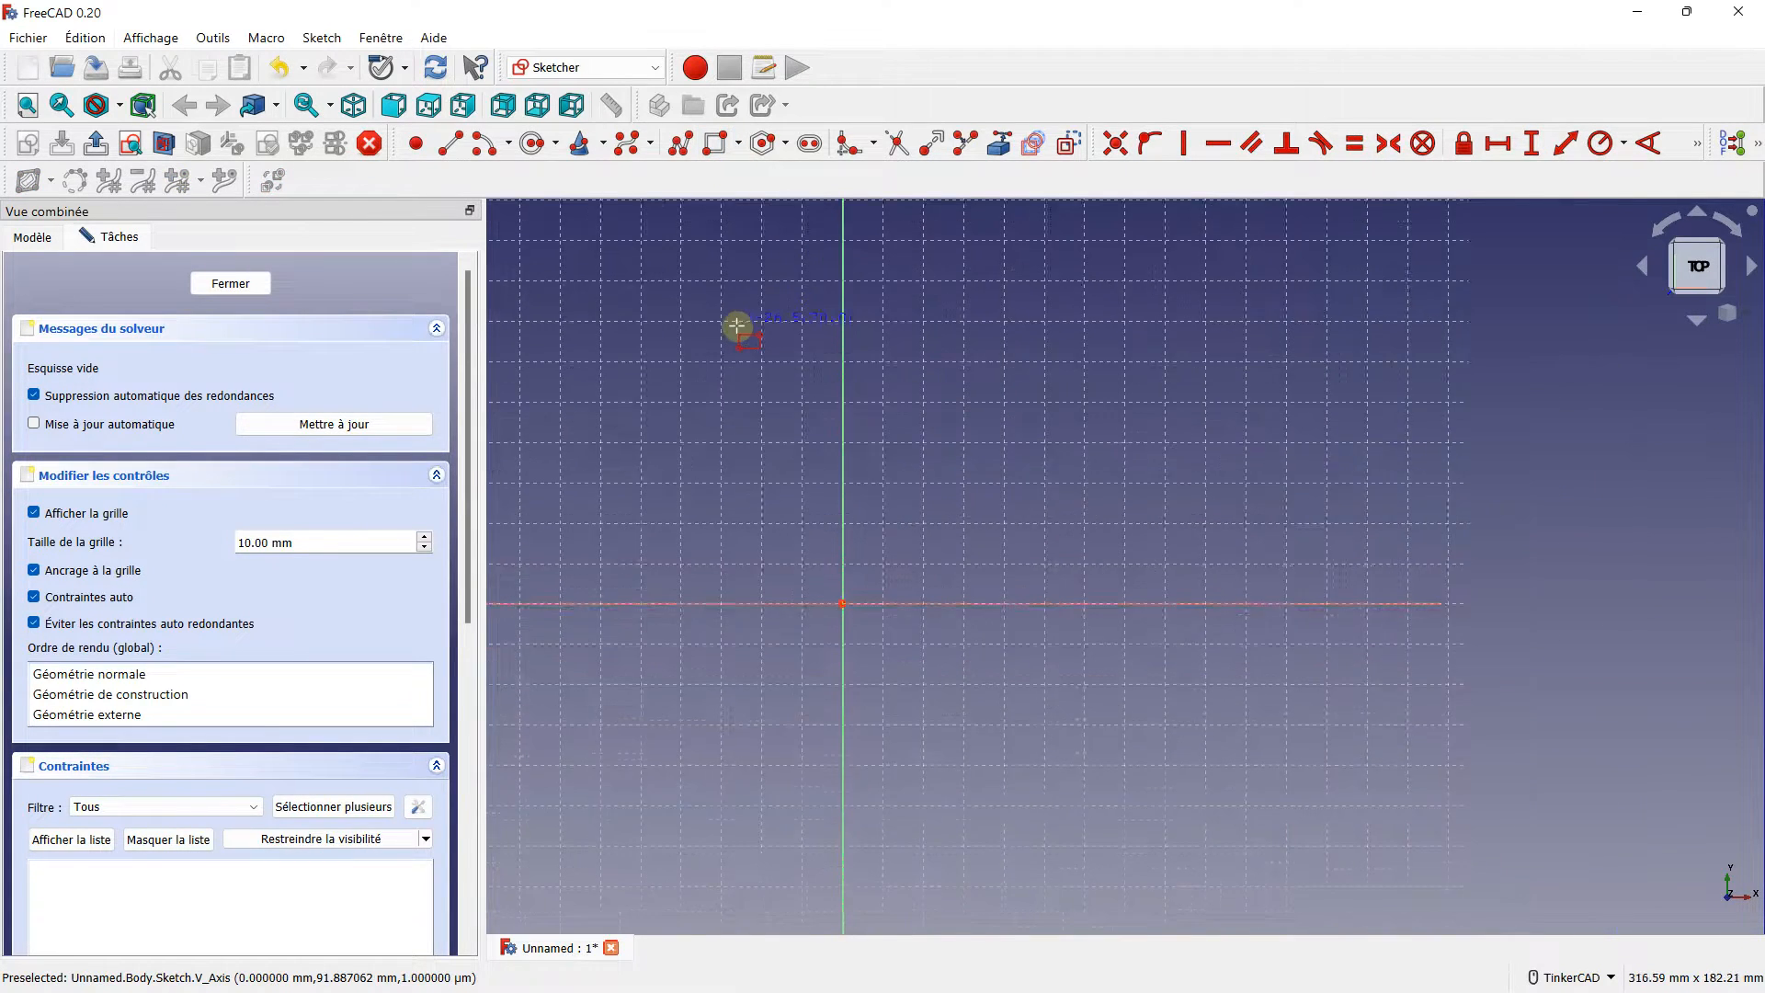
{"action": "left_click", "coordinate": [660, 420]}
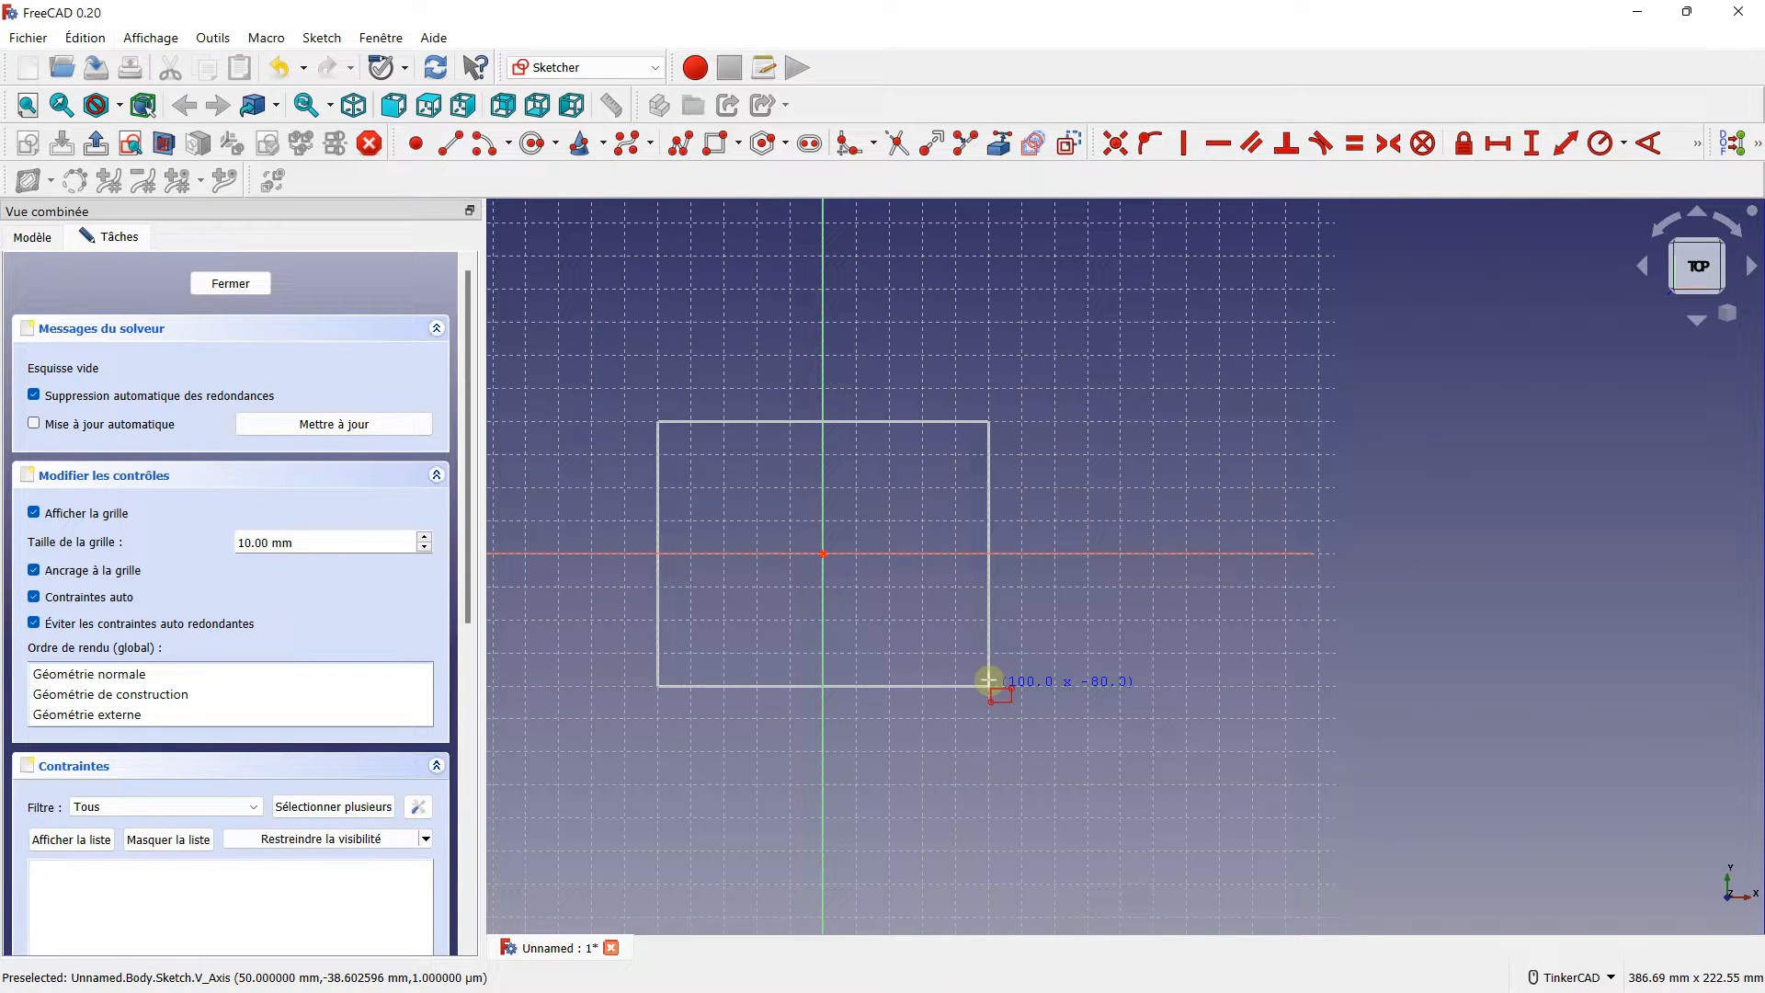
{"action": "left_click", "coordinate": [989, 683]}
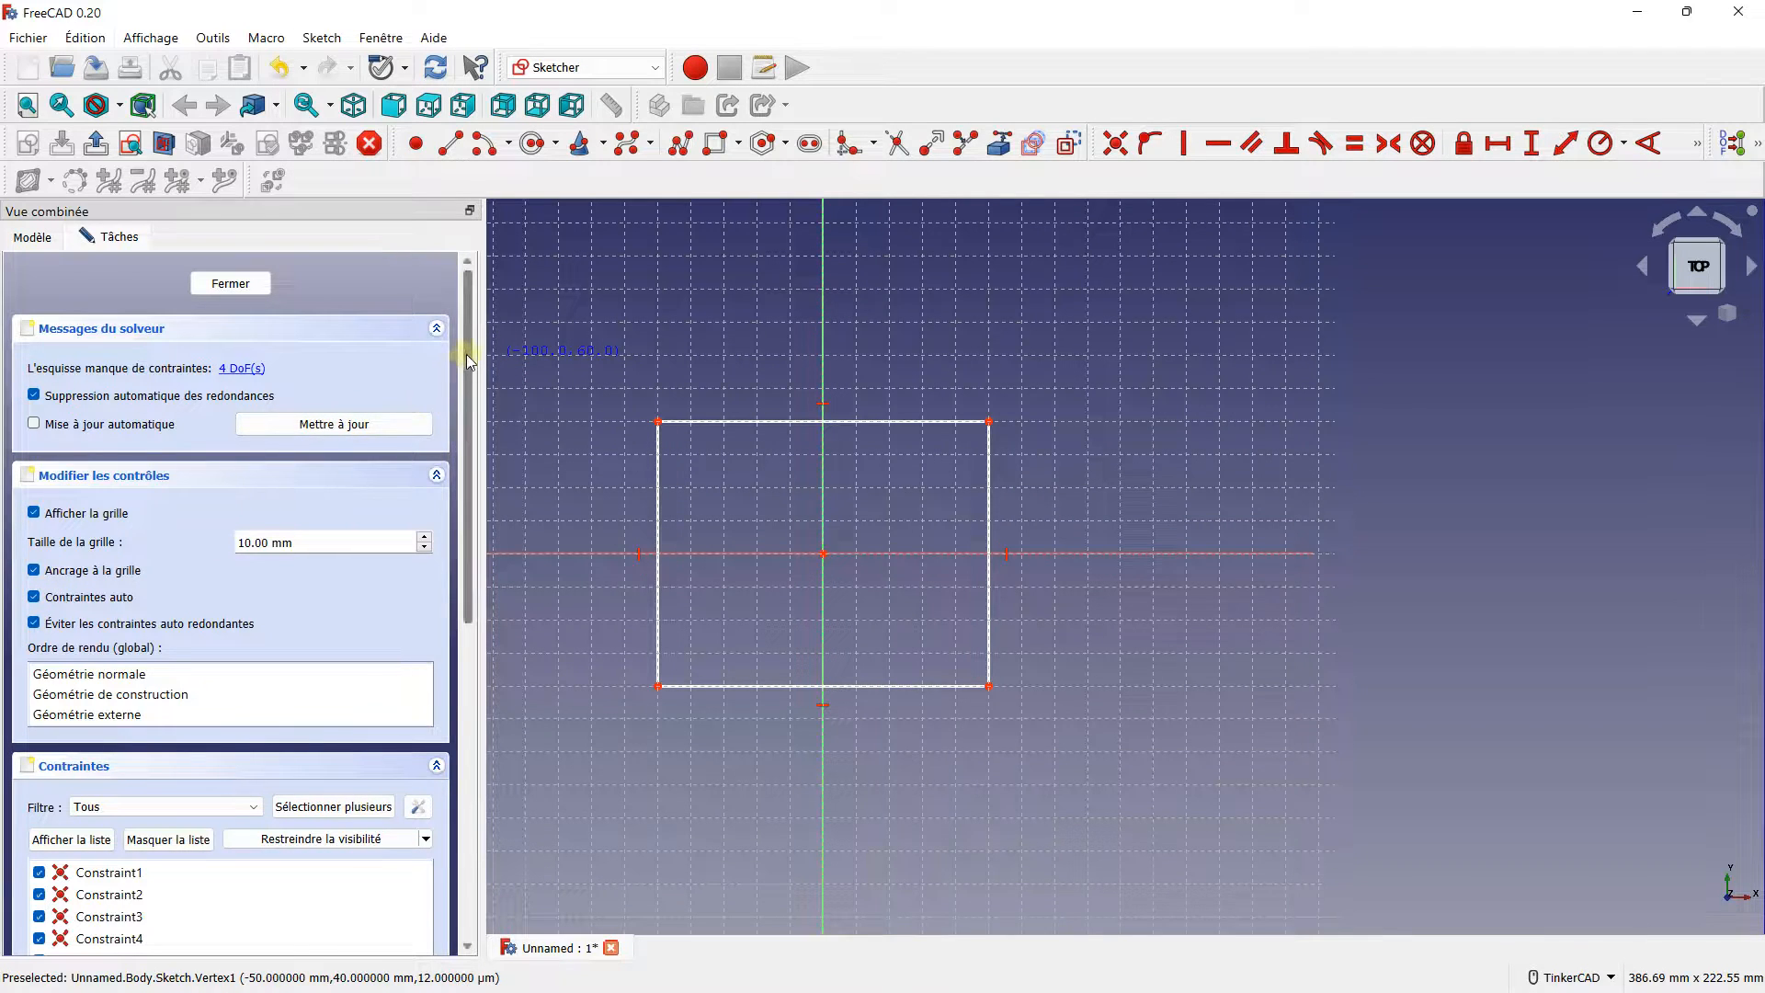
- Examine the constraints and elements listed for the rectangle, and inspect its corner points
{"action": "left_click_drag", "start_coordinate": [466, 355], "coordinate": [471, 511]}
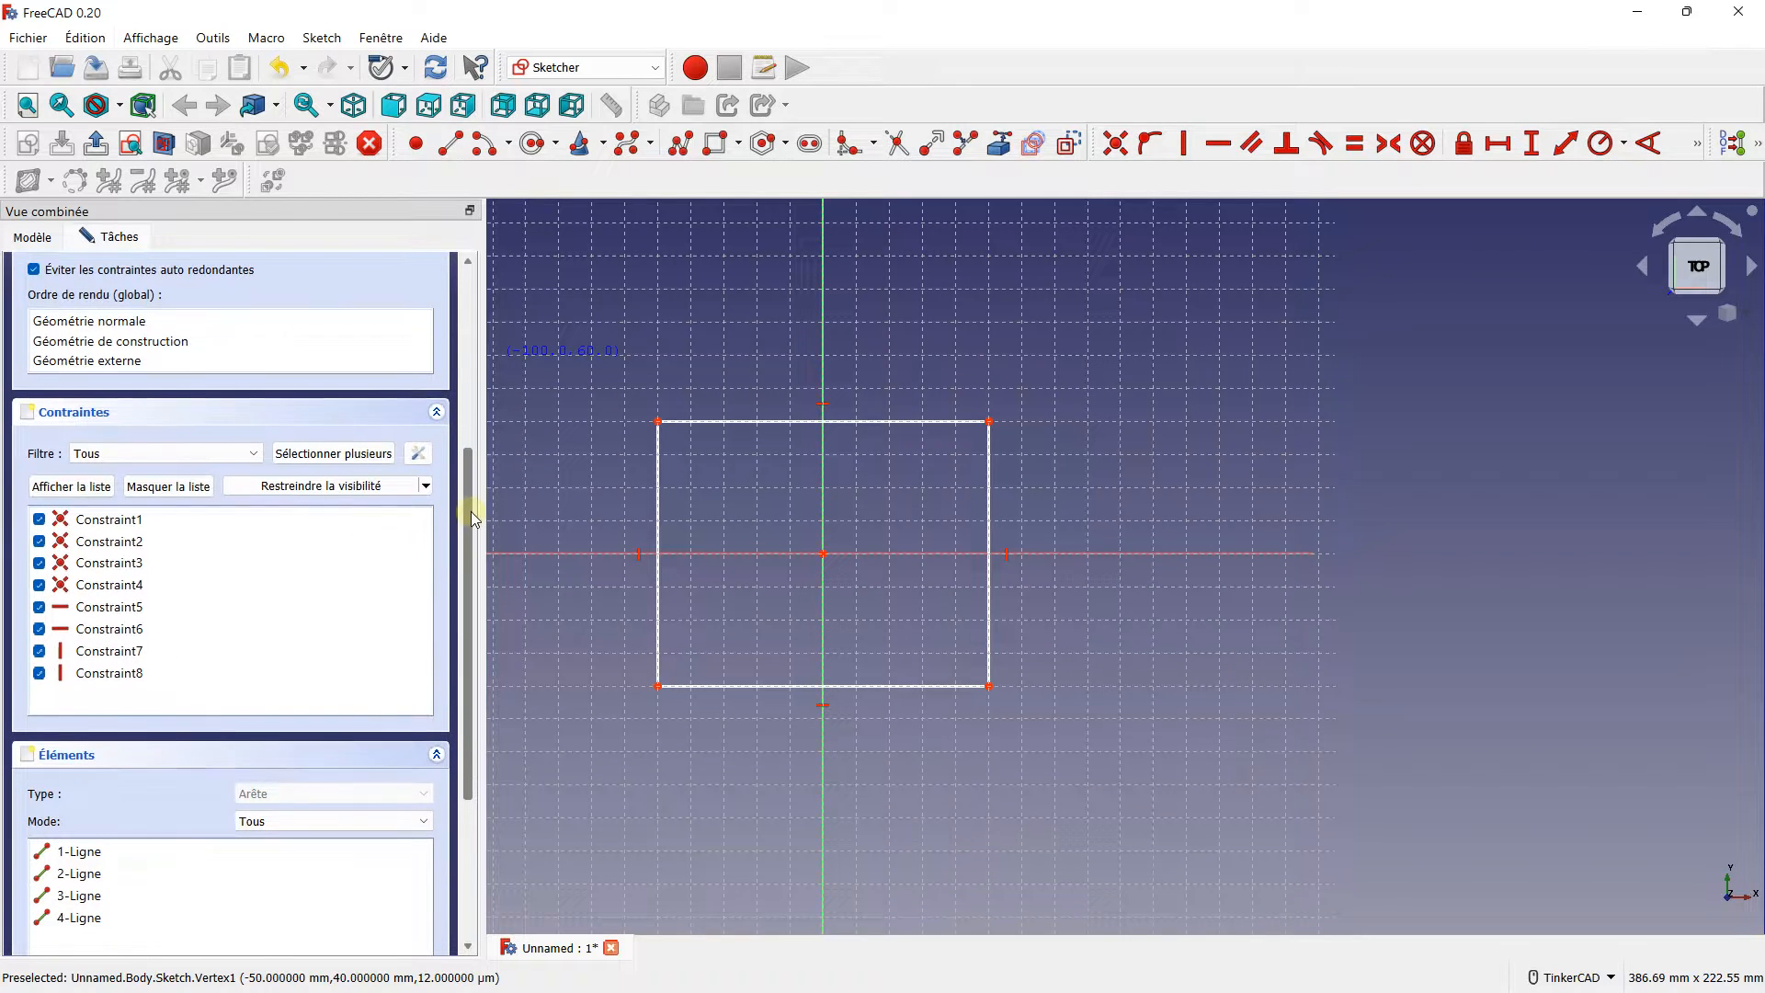
{"action": "scroll", "coordinate": [788, 395], "scroll_direction": "up", "scroll_amount": 2}
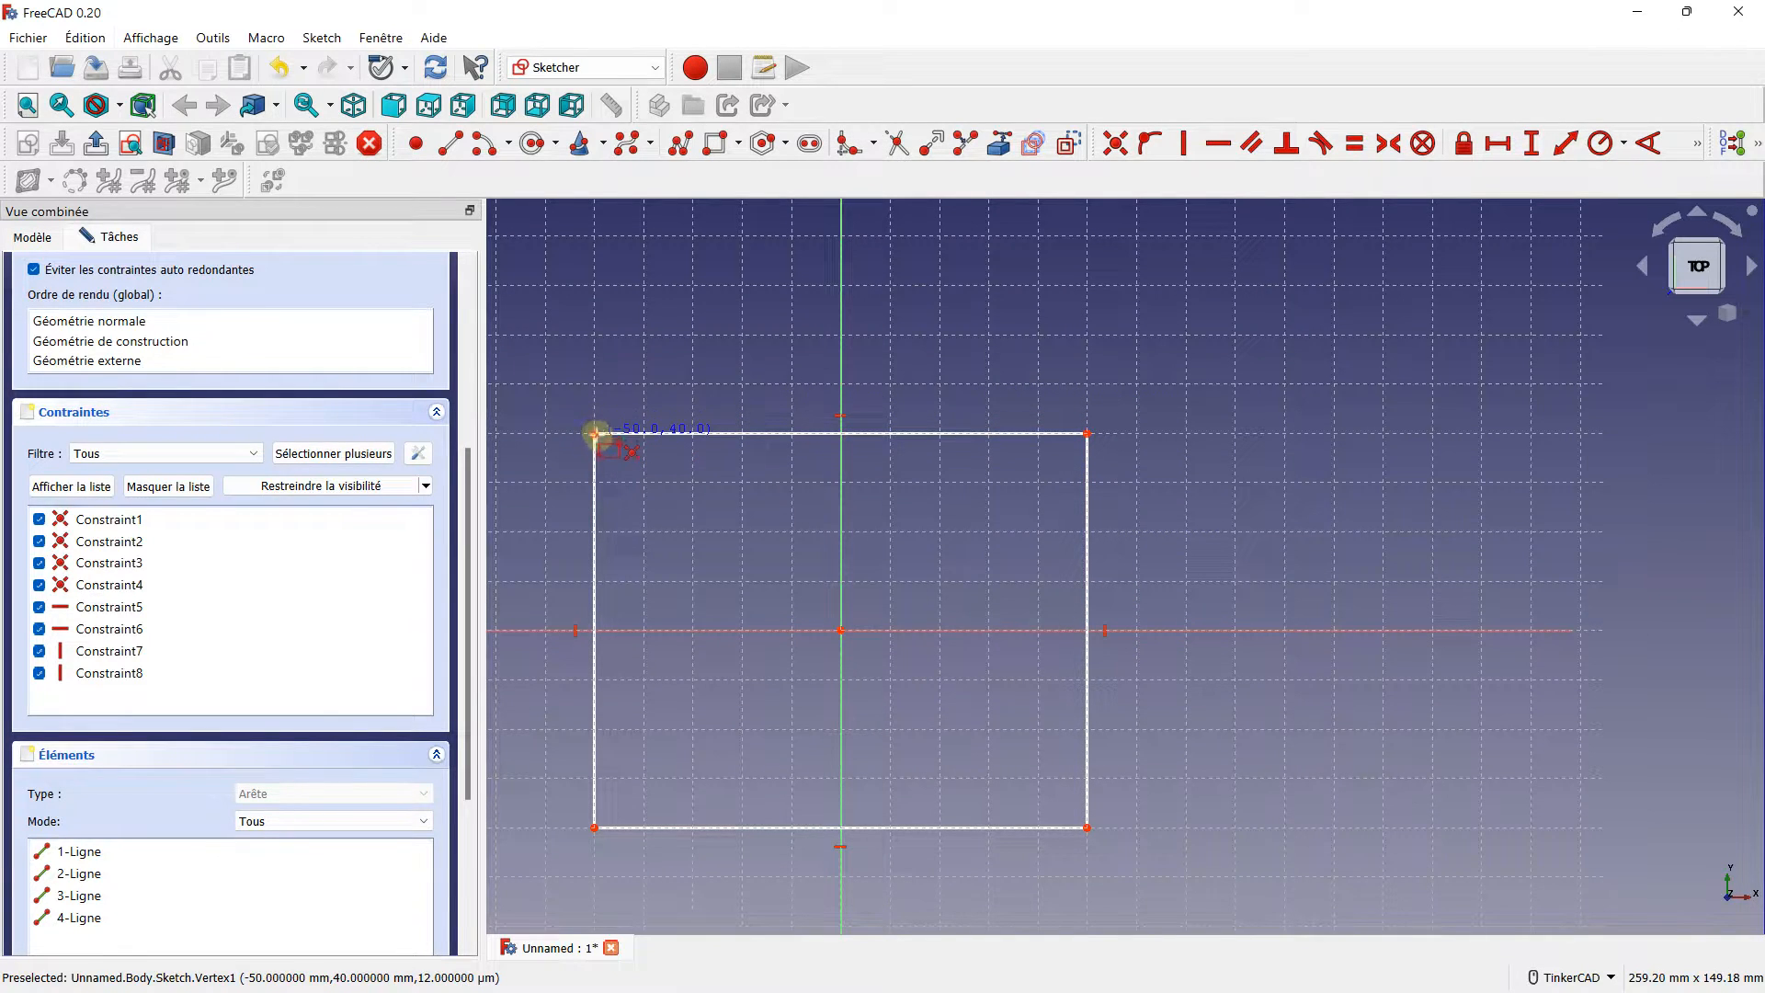
{"action": "scroll", "coordinate": [598, 433], "scroll_direction": "down", "scroll_amount": 3}
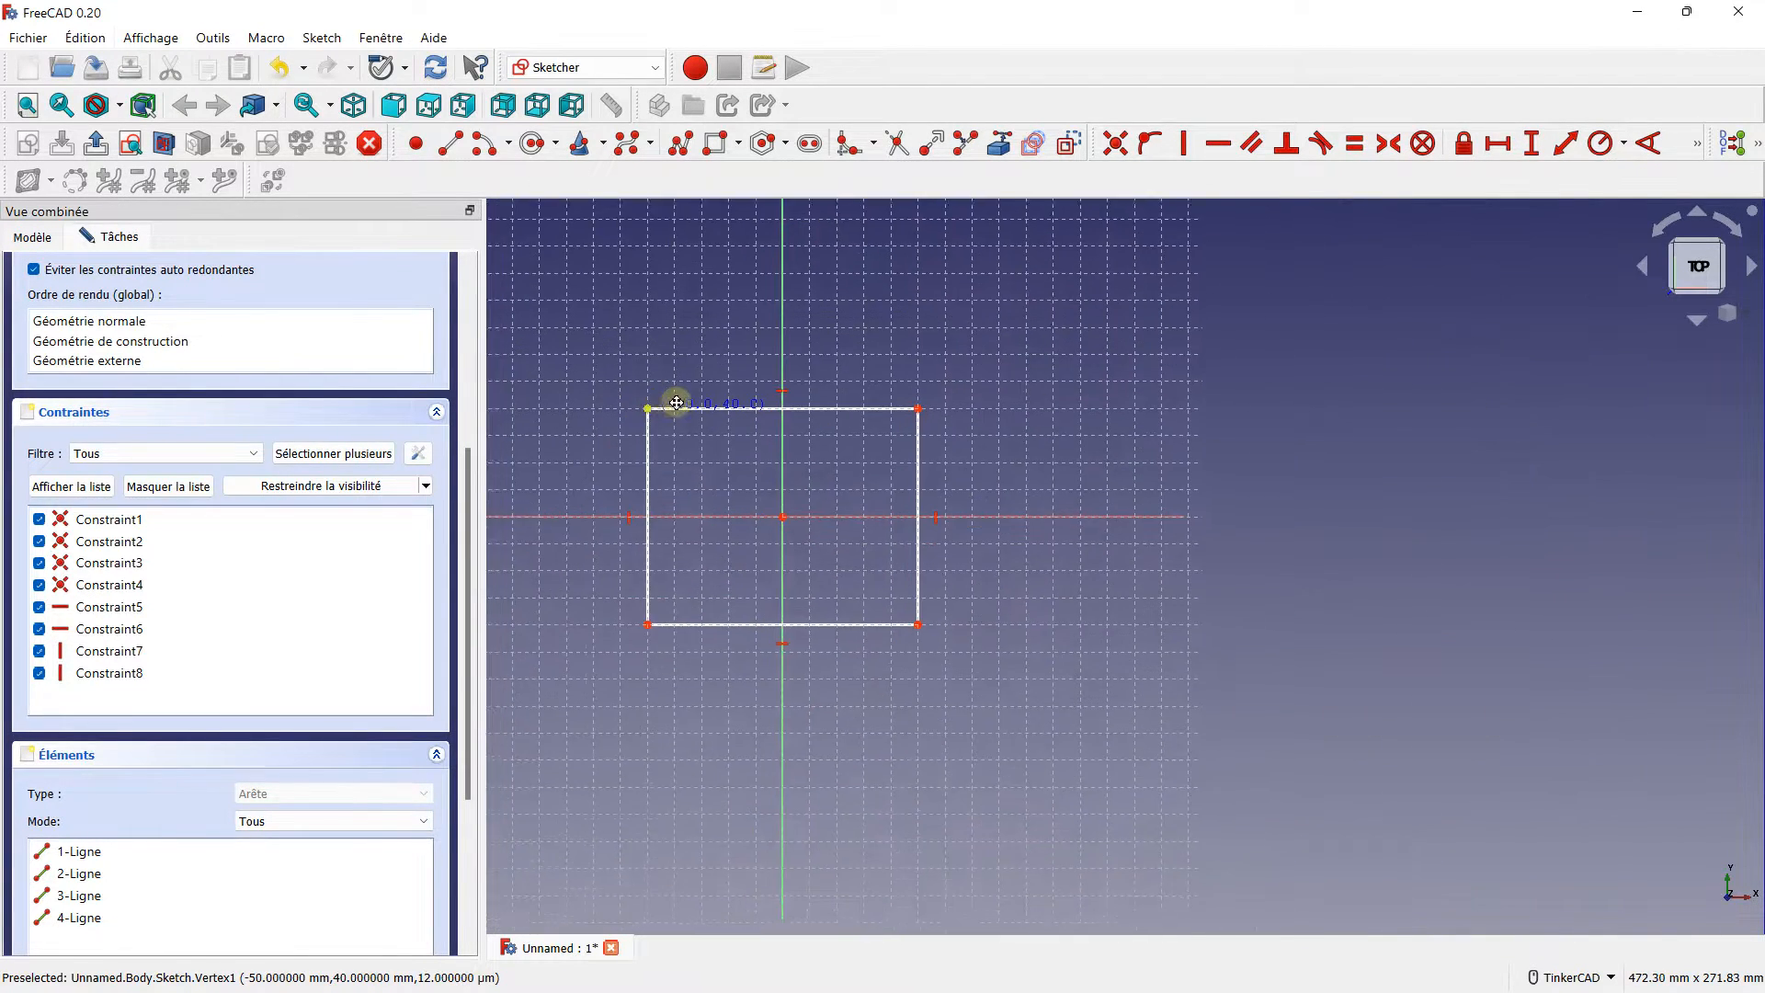
- Draw a regular hexagon with a circumradius of about 36 mm above and to the left of the rectangle
{"action": "scroll", "coordinate": [681, 398], "scroll_direction": "up", "scroll_amount": 1}
{"action": "middle_click_drag", "start_coordinate": [698, 343], "coordinate": [797, 504]}
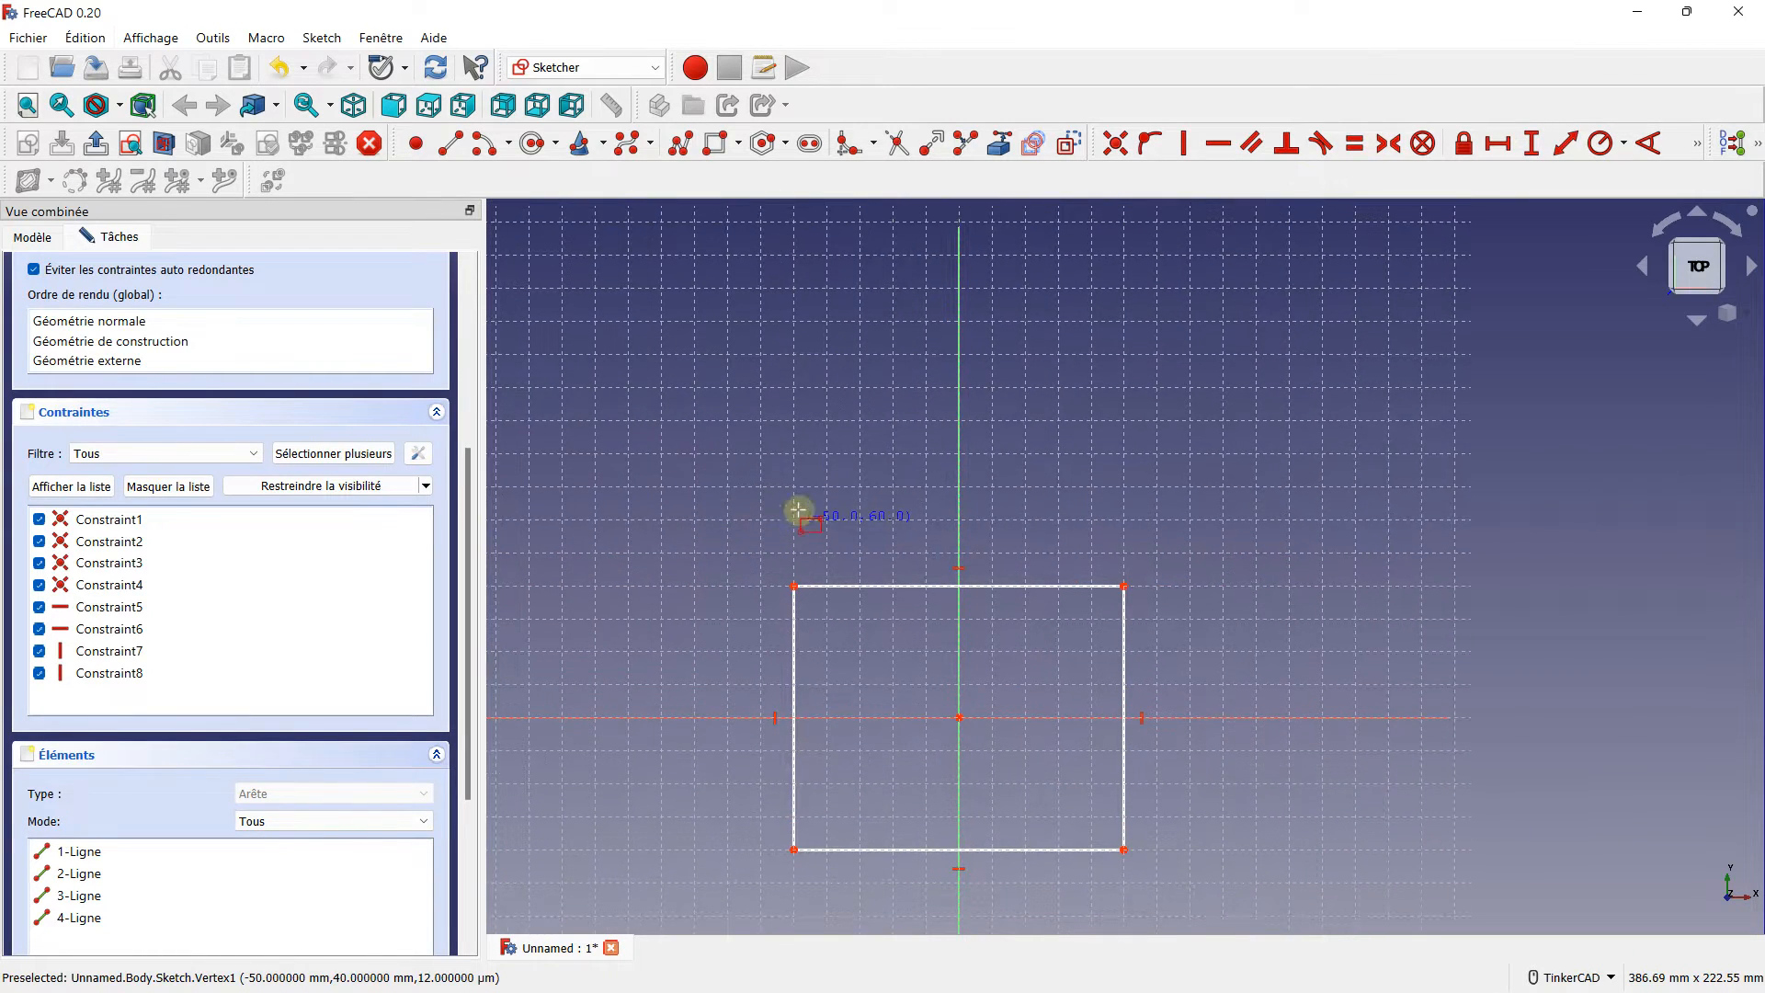
{"action": "left_click", "coordinate": [766, 146]}
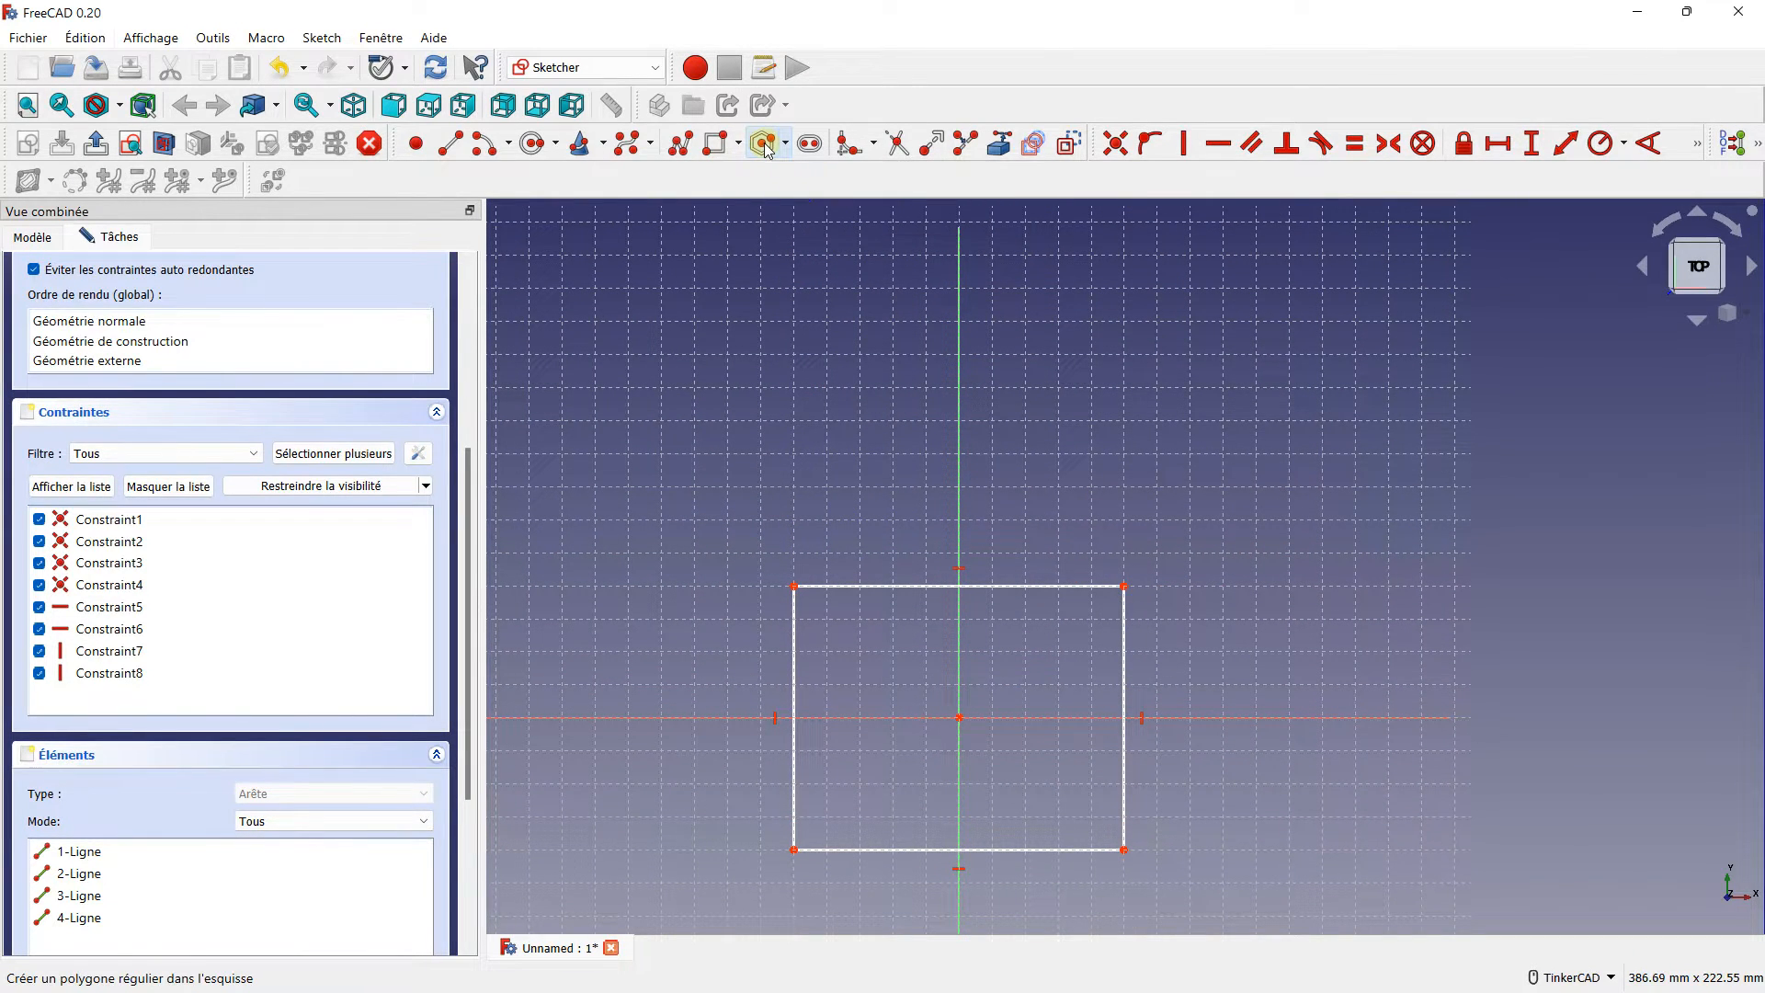
{"action": "left_click", "coordinate": [731, 356]}
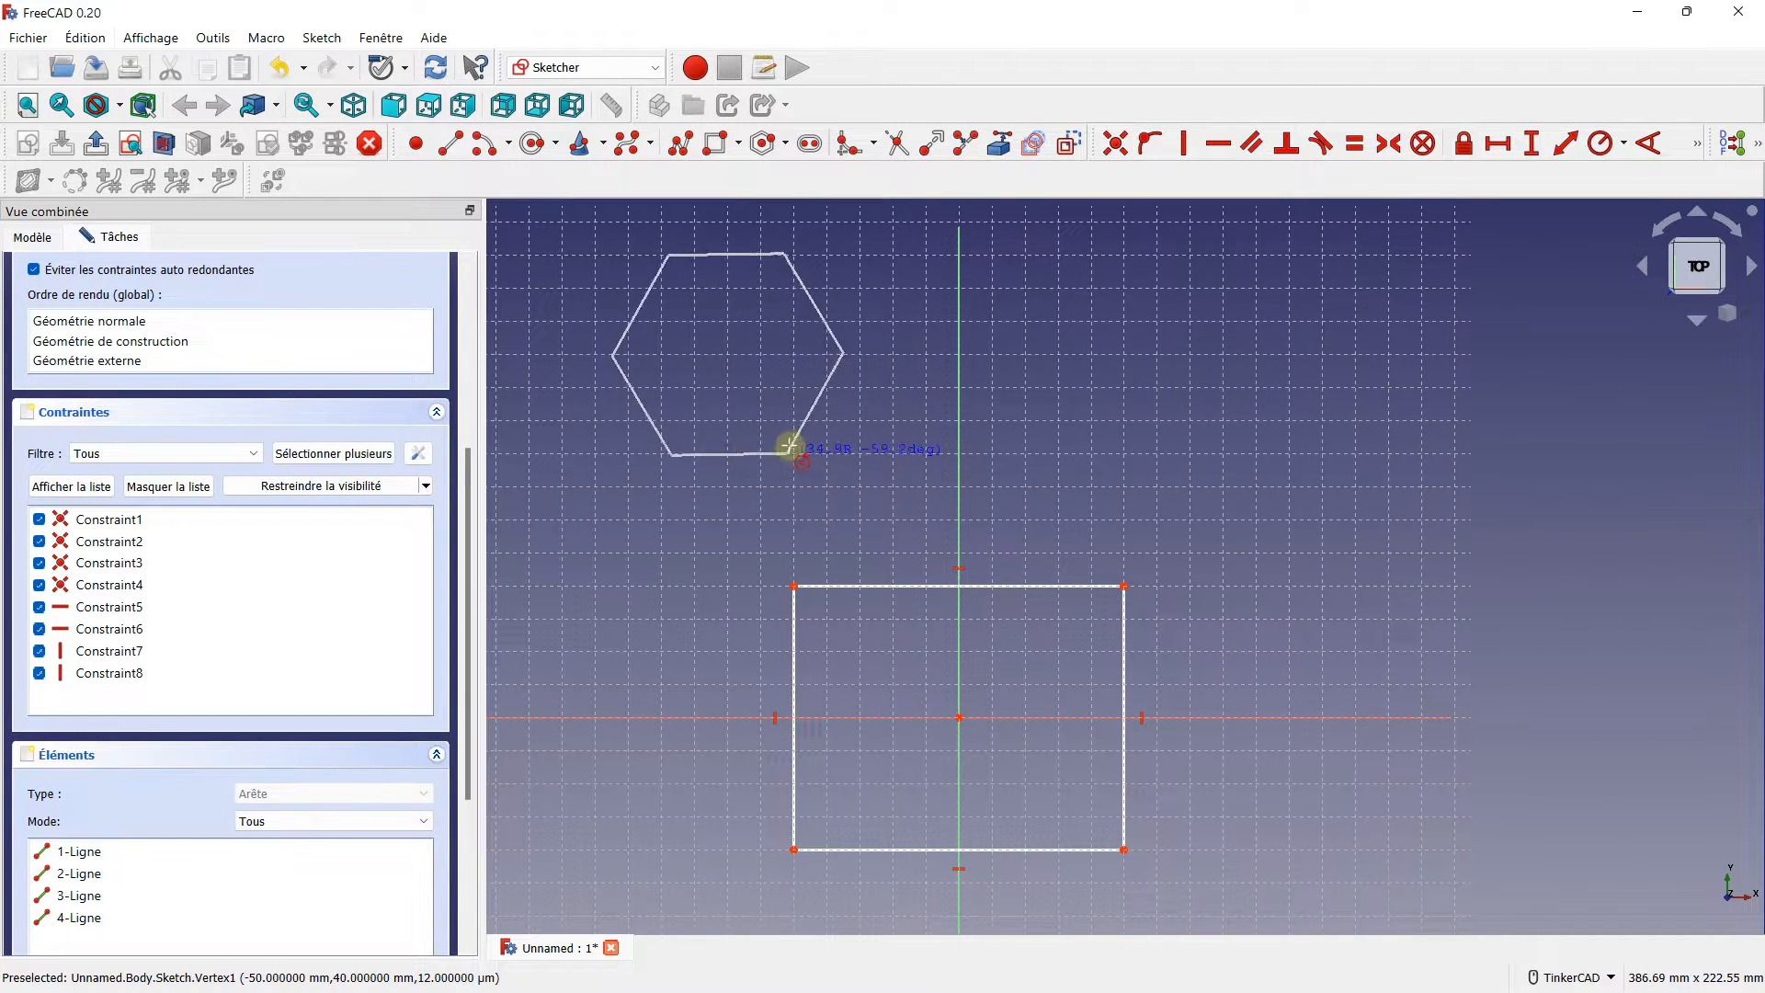
{"action": "left_click", "coordinate": [829, 415]}
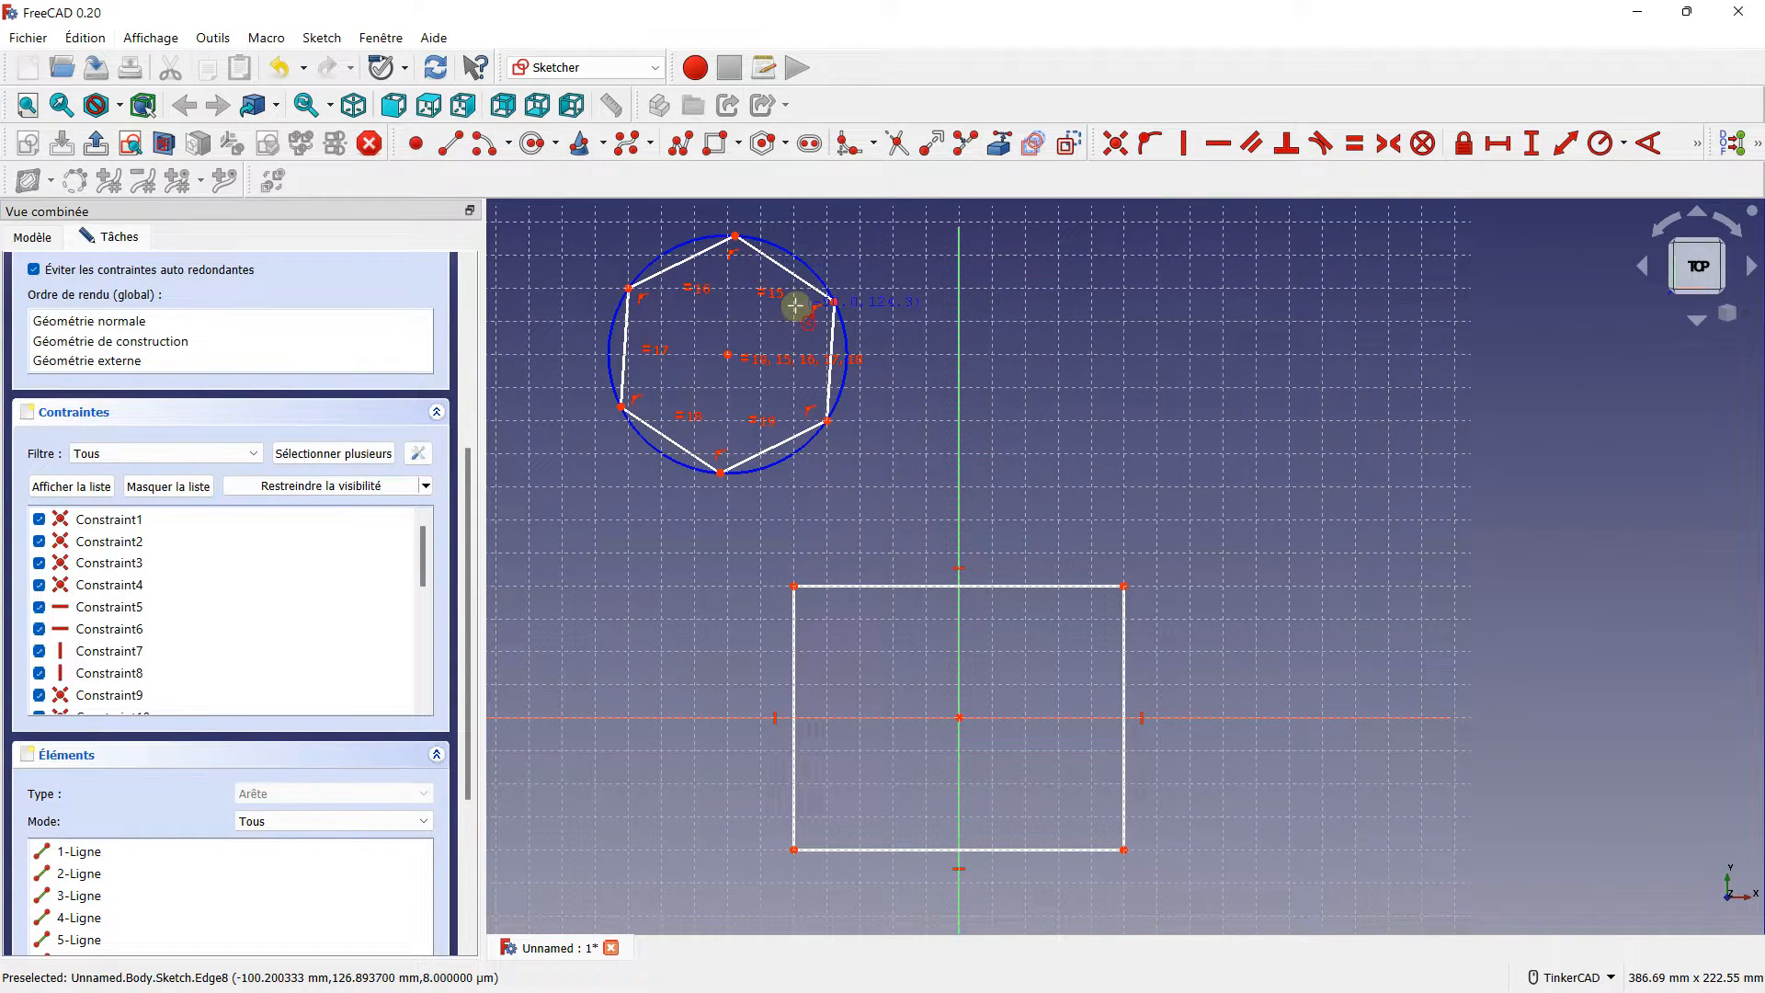
- Draw a circle of about 30 mm radius by centre and rim point, above and to the right of the rectangle
{"action": "left_click", "coordinate": [556, 146]}
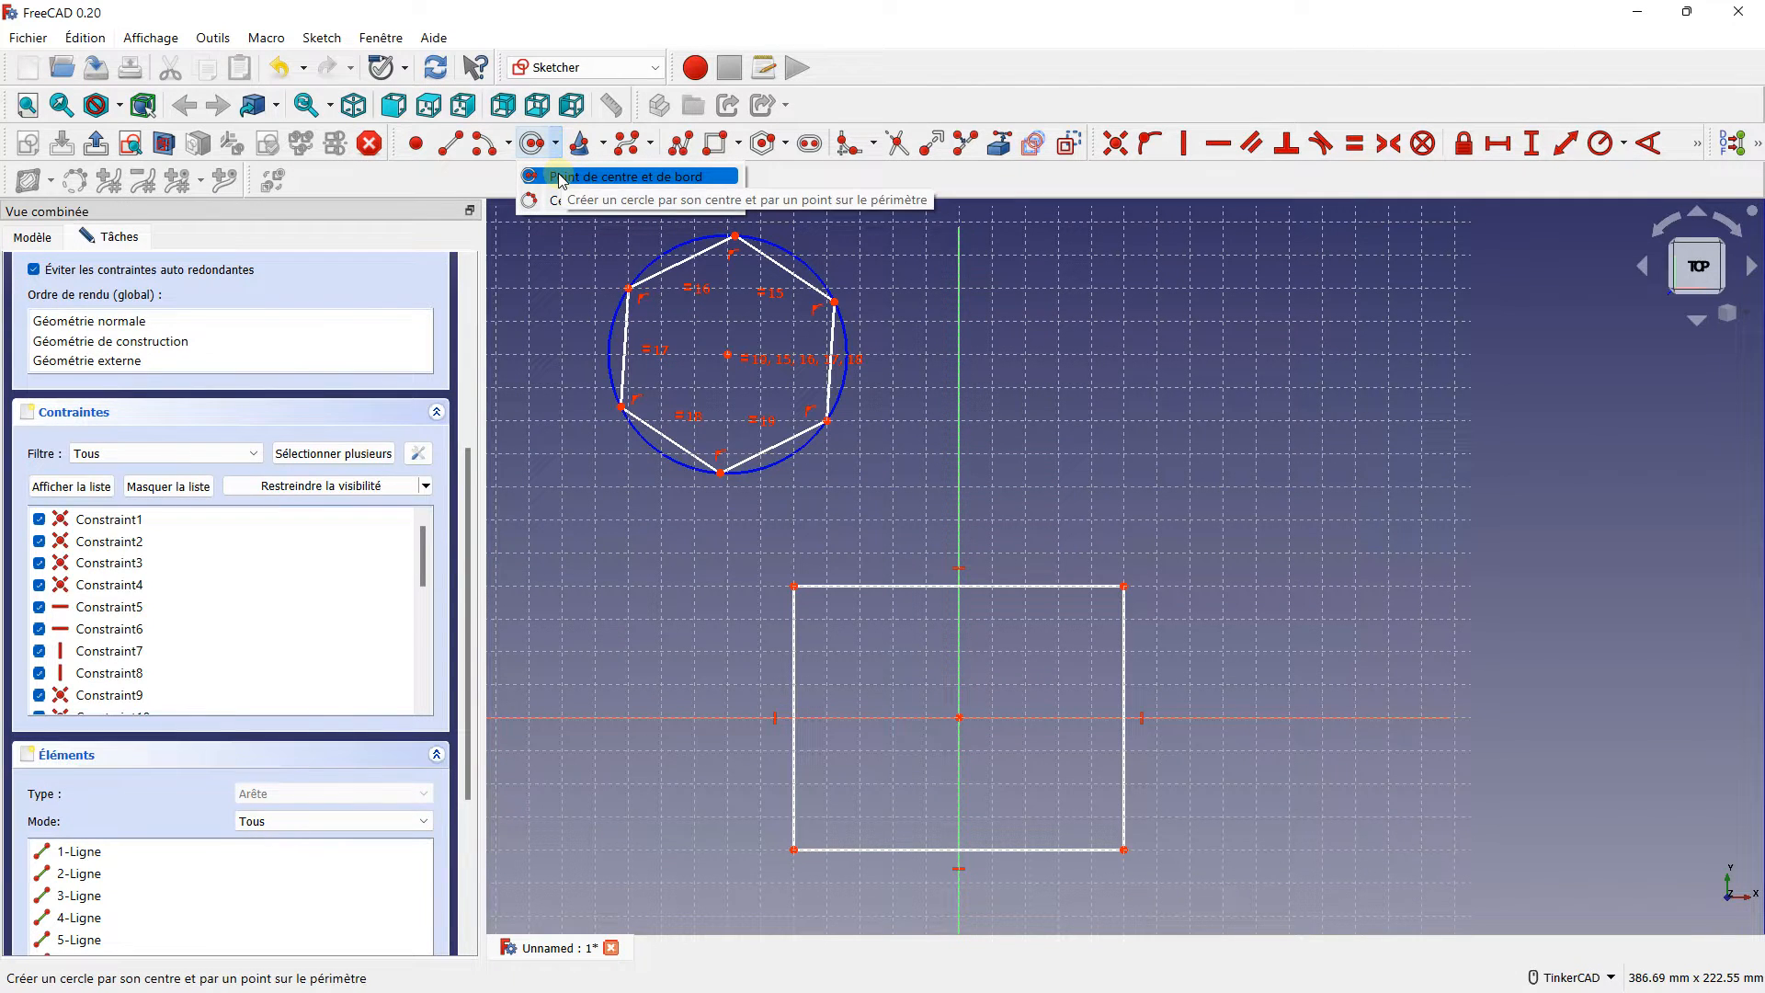
{"action": "left_click", "coordinate": [559, 177]}
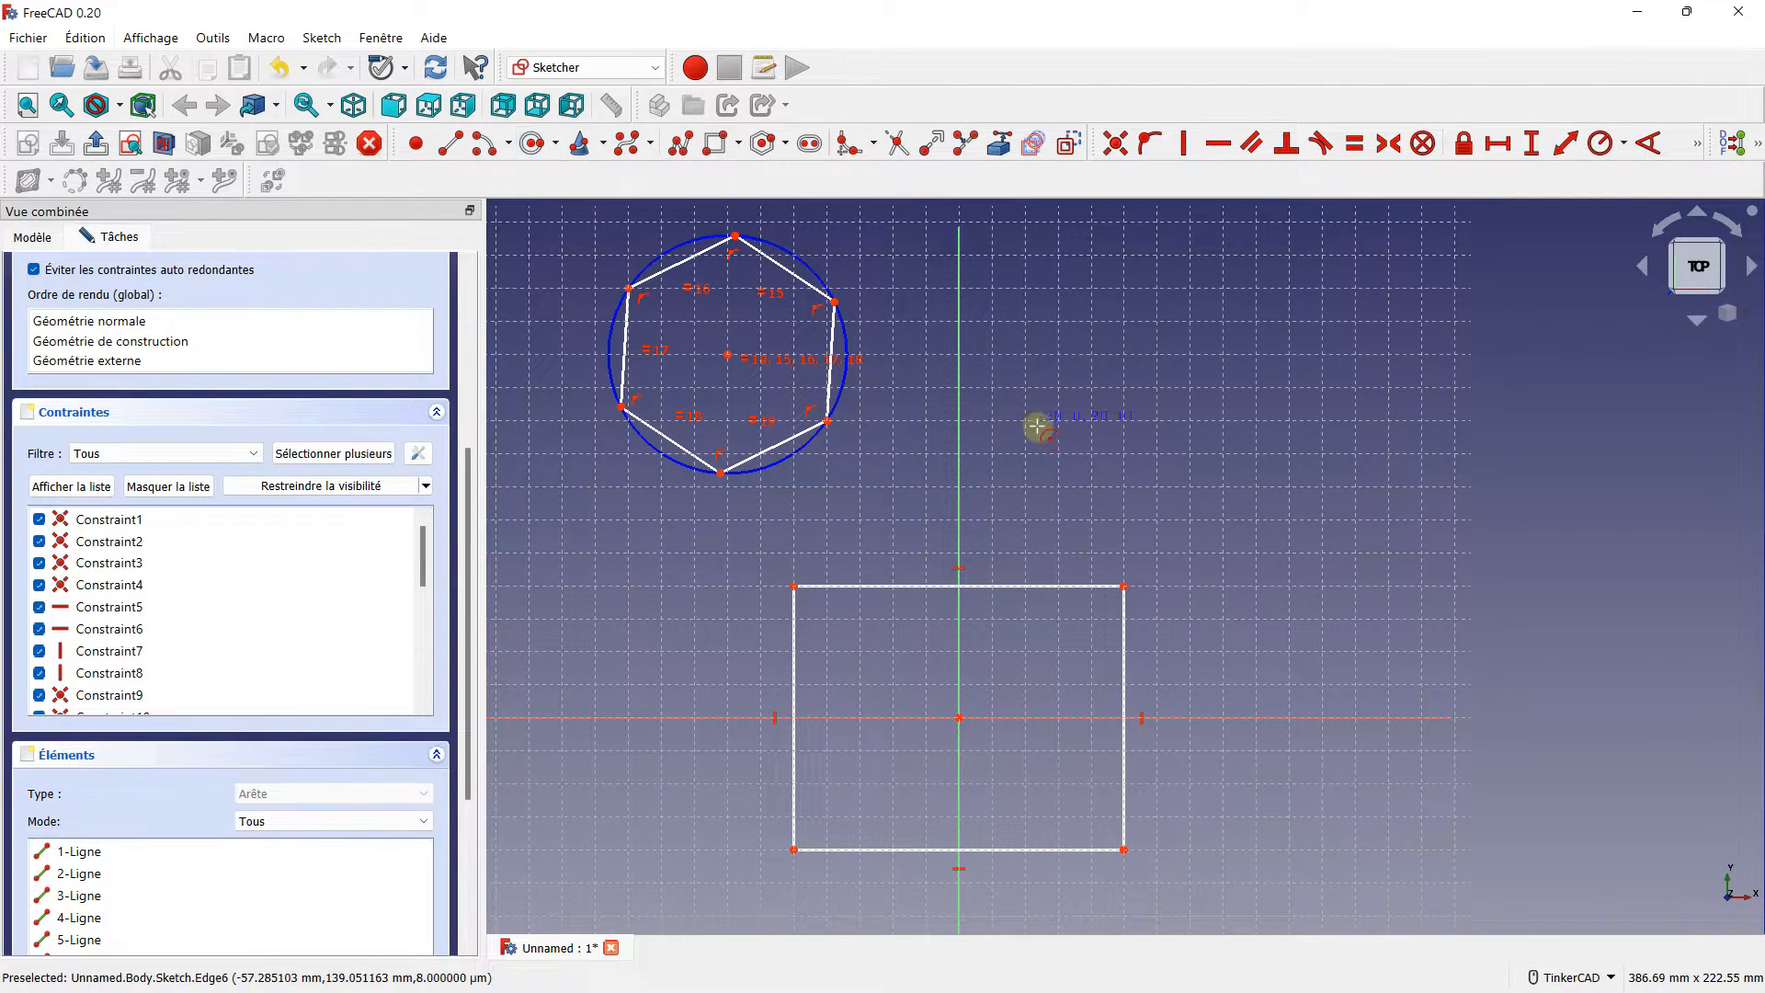
{"action": "left_click", "coordinate": [1091, 405]}
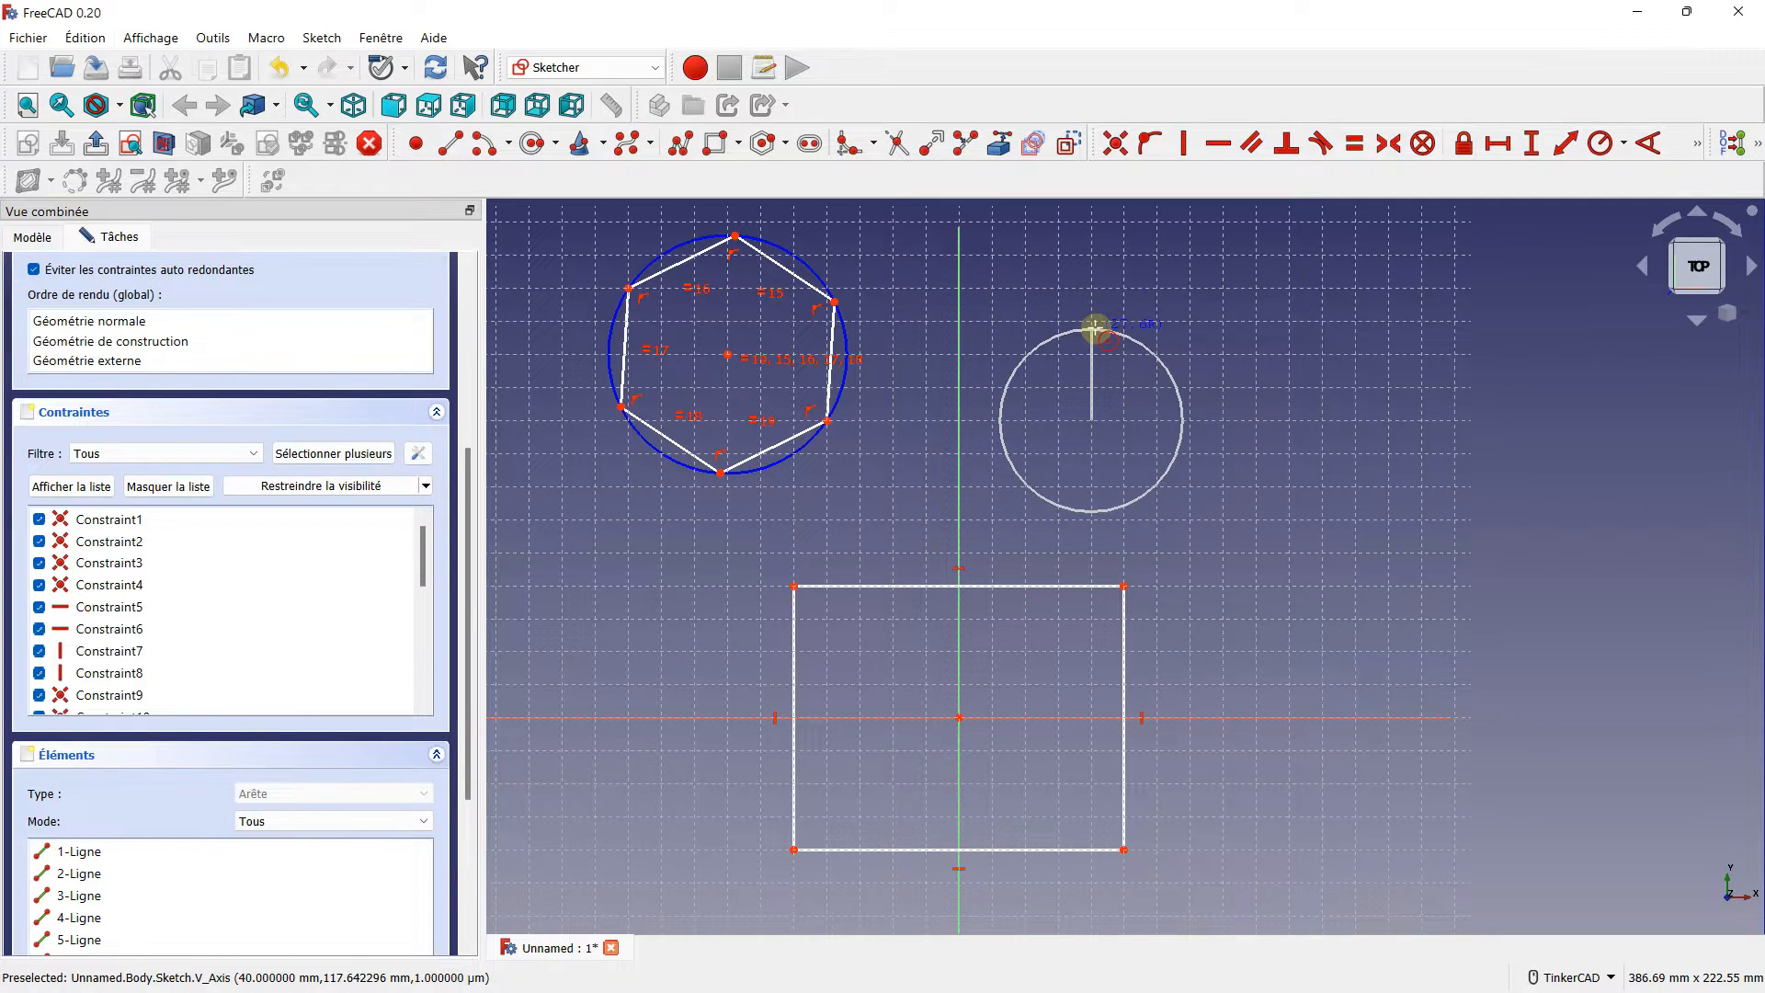
{"action": "left_click", "coordinate": [1092, 320]}
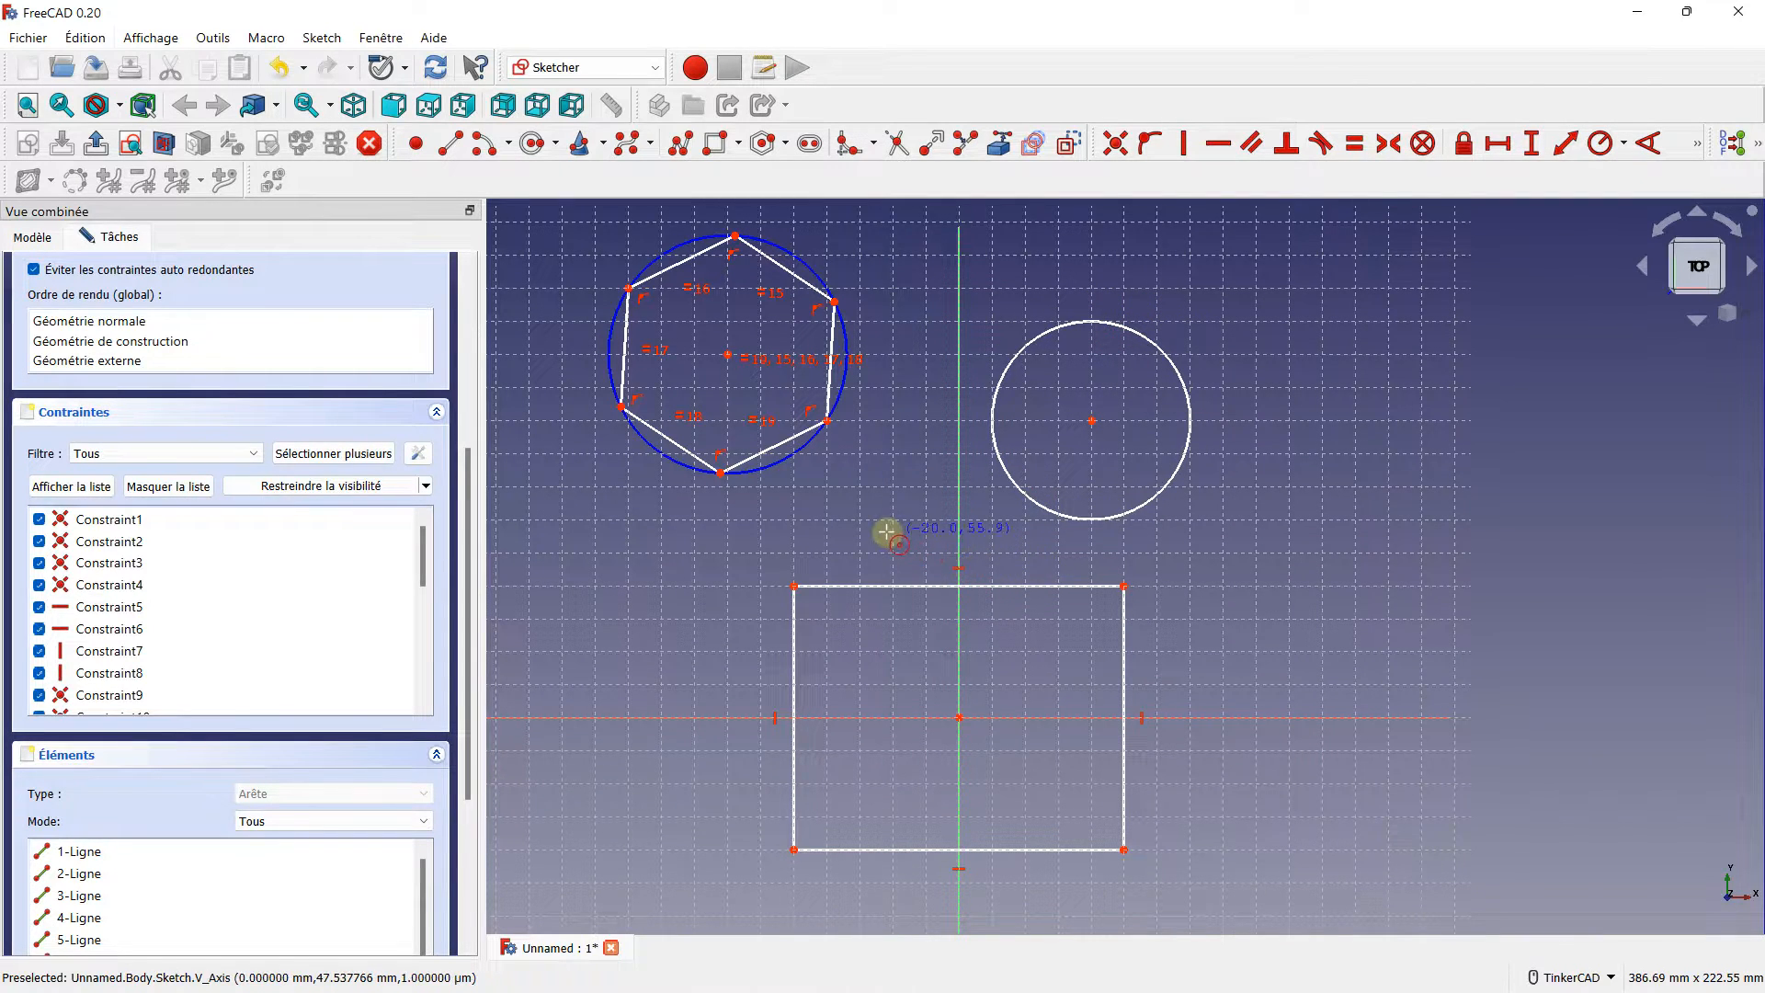
- Divide the rectangle with a full-height vertical line about 20 mm from its left edge and a horizontal line from it to the right edge
{"action": "middle_click_drag", "start_coordinate": [880, 531], "coordinate": [876, 496]}
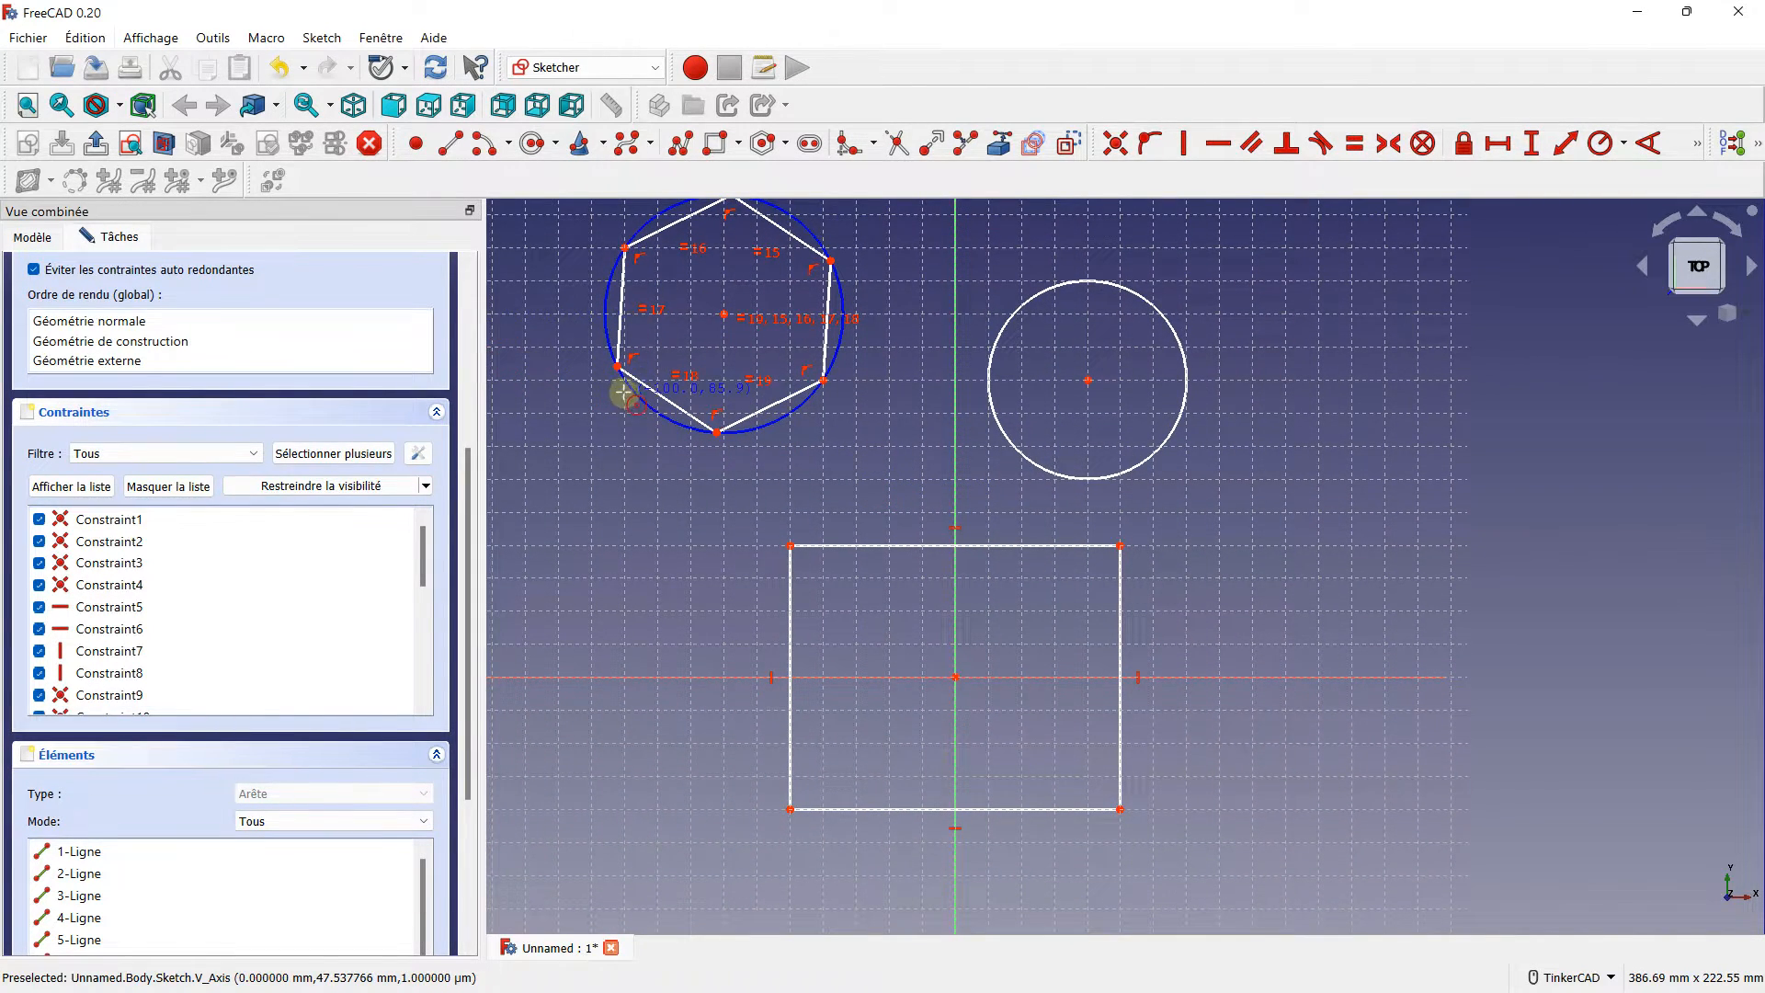
{"action": "mouse_move", "coordinate": [623, 394]}
{"action": "middle_mouse_down"}
{"action": "mouse_move", "coordinate": [808, 322]}
{"action": "mouse_move", "coordinate": [611, 368]}
{"action": "middle_mouse_up"}
{"action": "scroll", "coordinate": [728, 443], "scroll_direction": "up", "scroll_amount": 2}
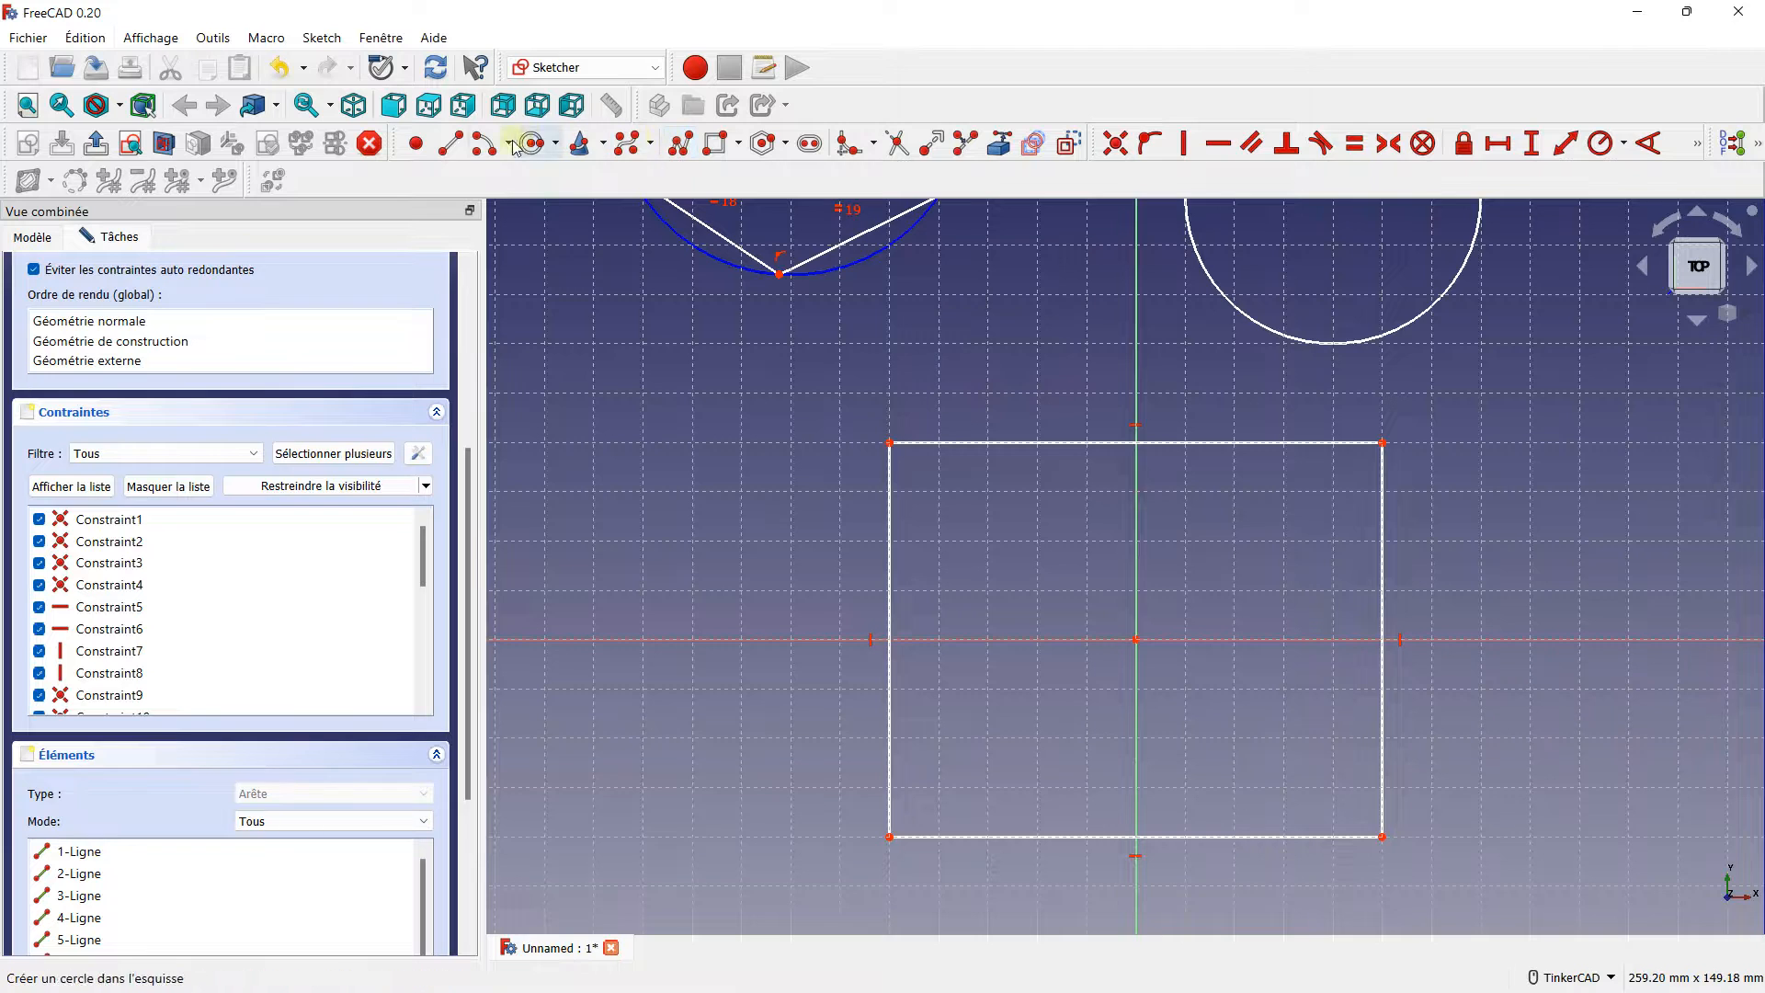
{"action": "left_click", "coordinate": [448, 144]}
{"action": "middle_click_drag", "start_coordinate": [1008, 532], "coordinate": [930, 412]}
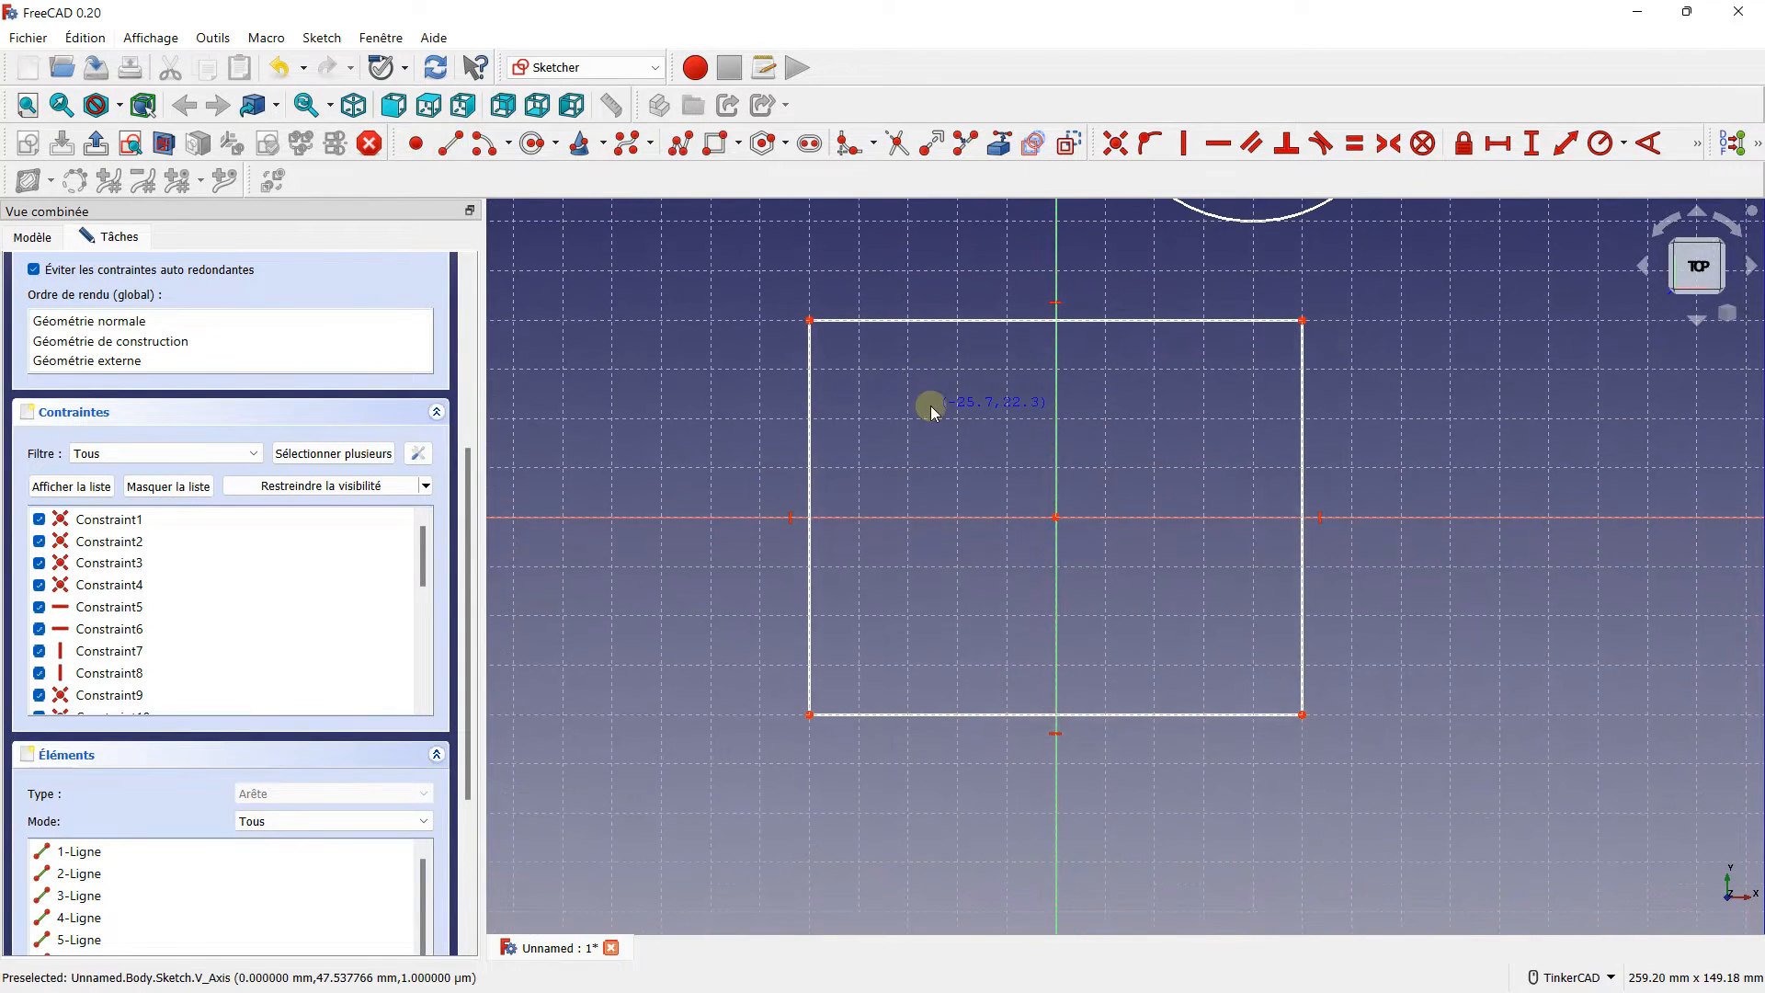
{"action": "left_click", "coordinate": [908, 320]}
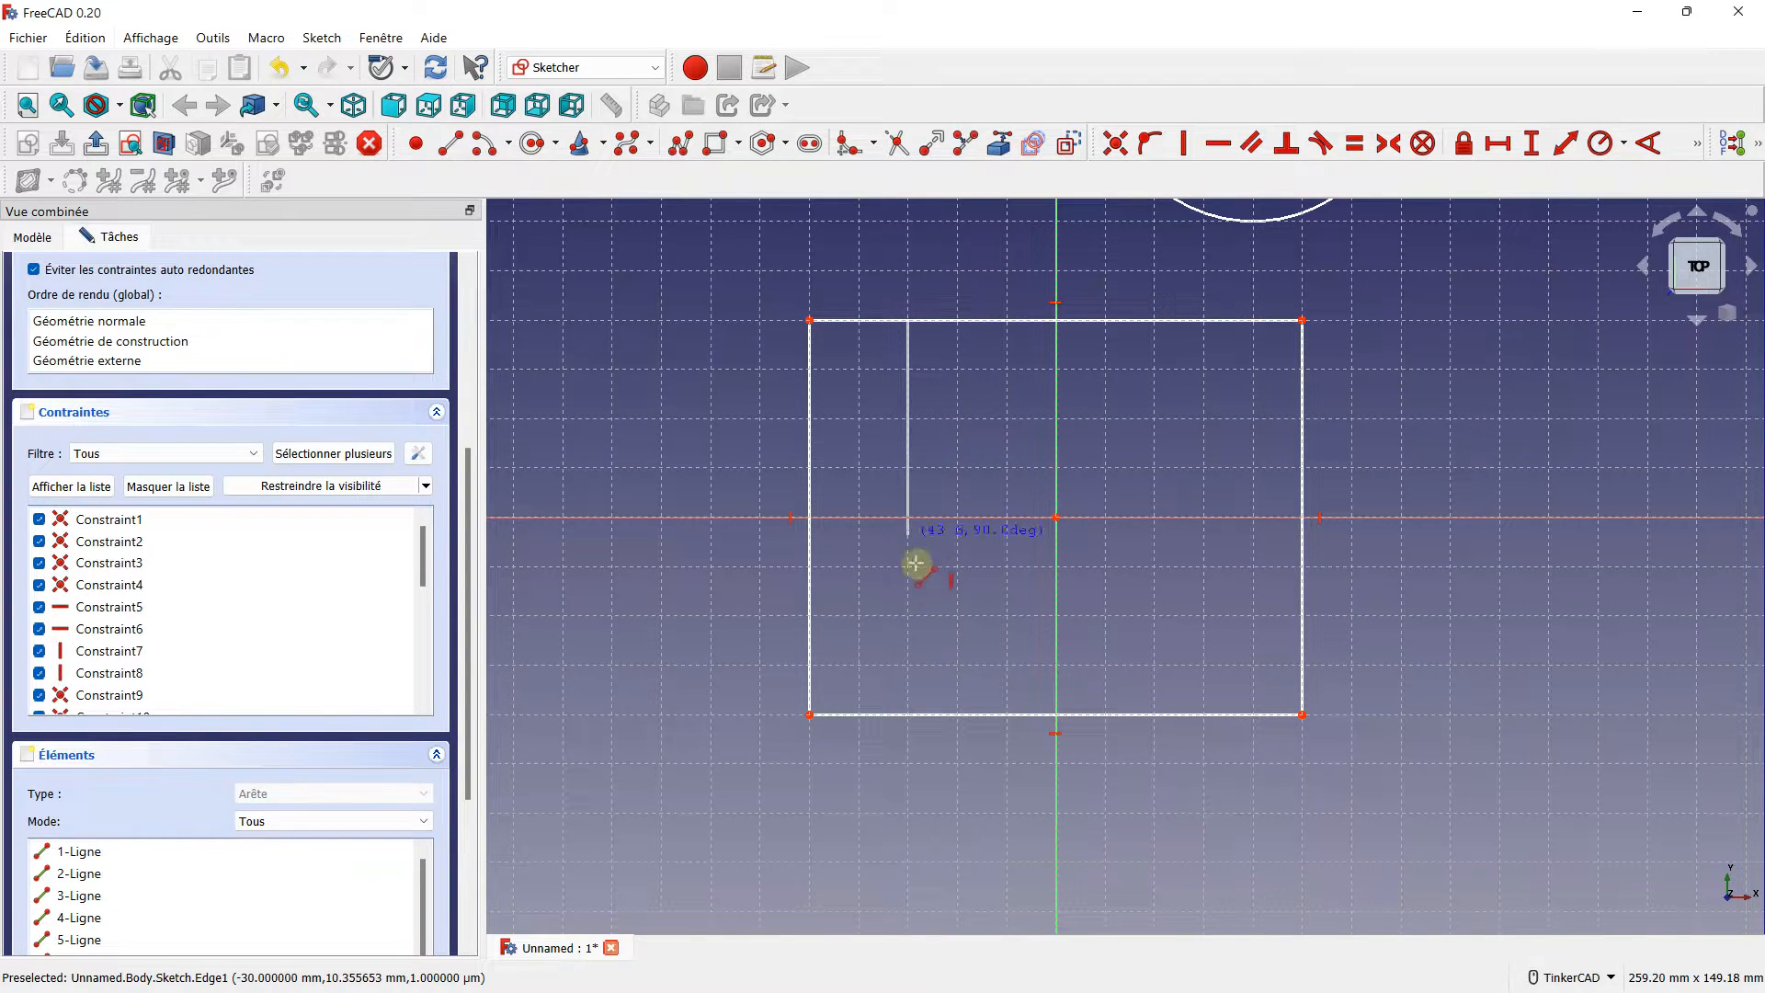
{"action": "left_click", "coordinate": [908, 713]}
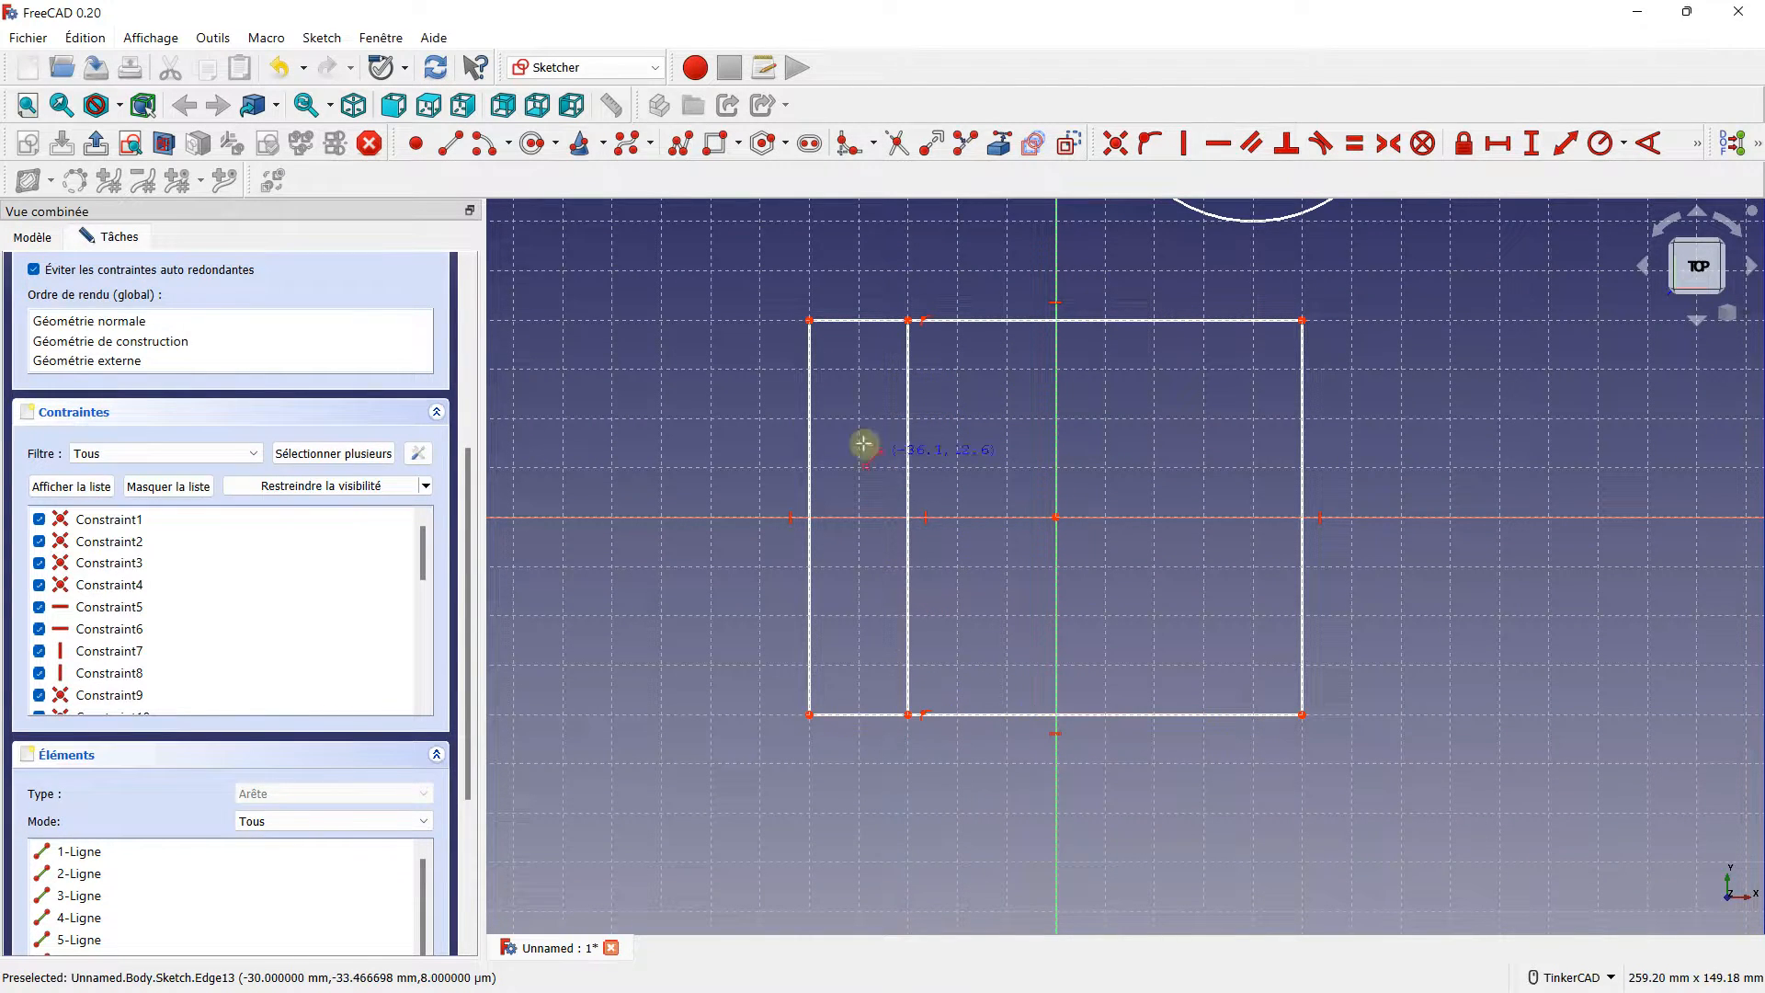
{"action": "left_click", "coordinate": [920, 367]}
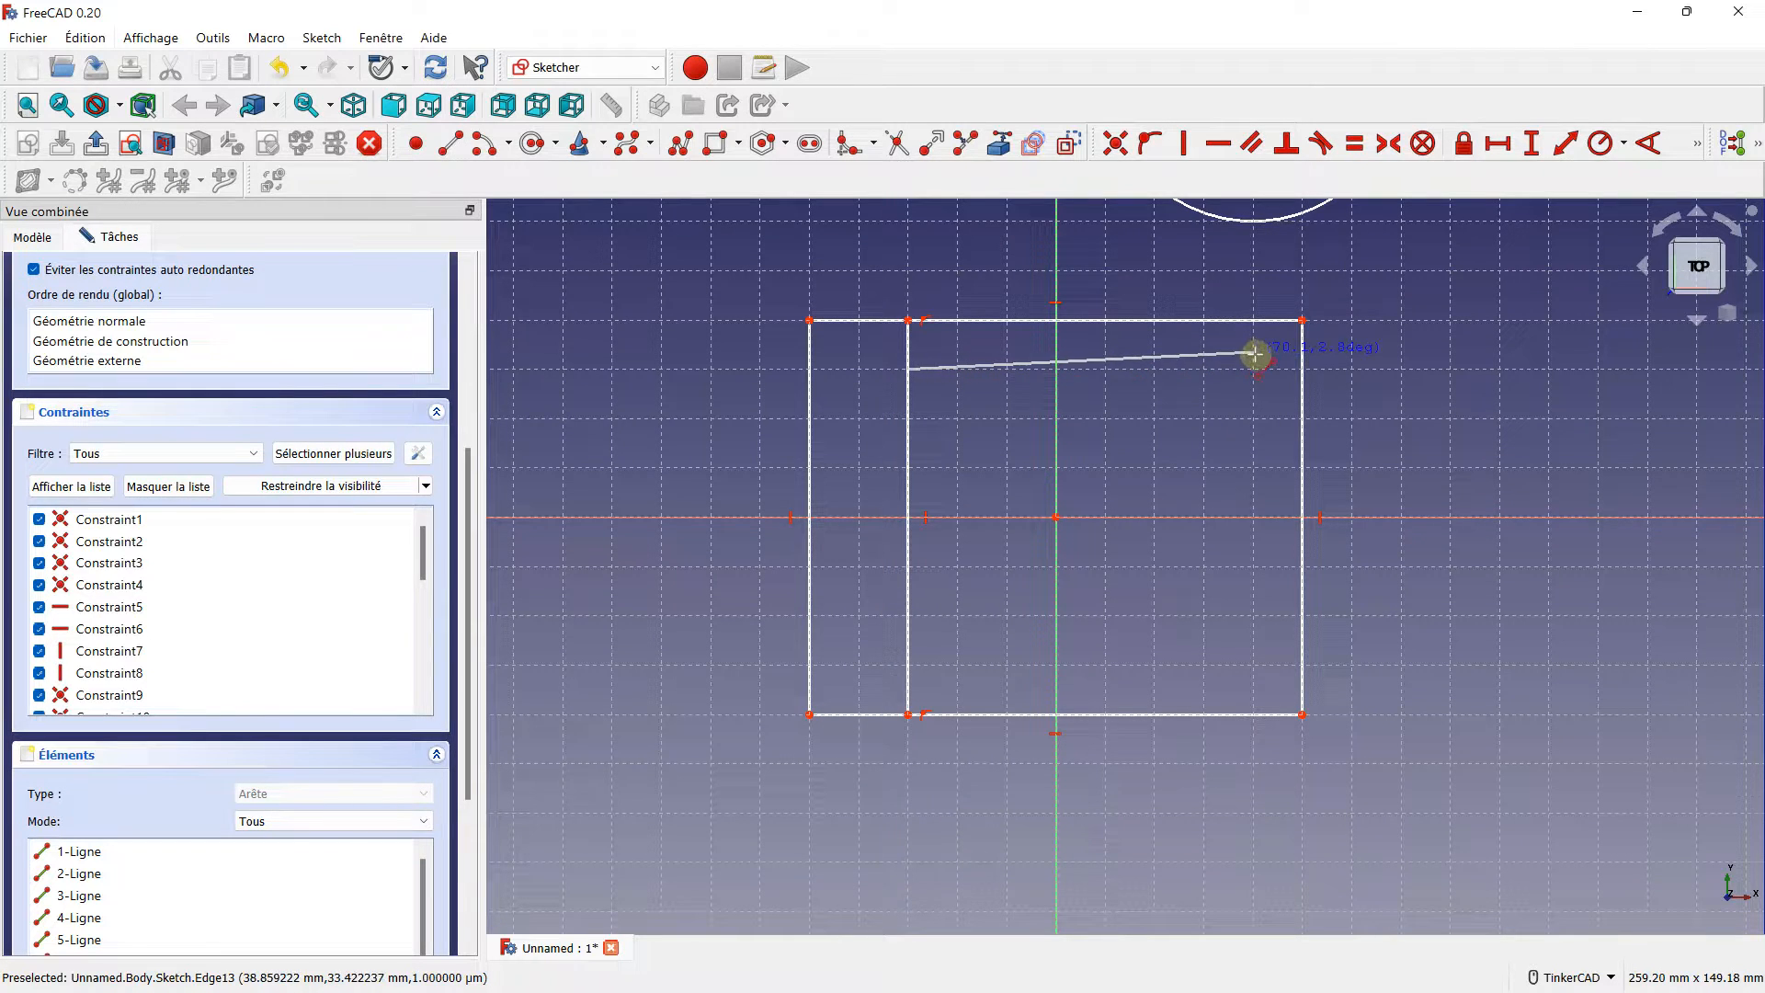
{"action": "left_click", "coordinate": [1300, 368]}
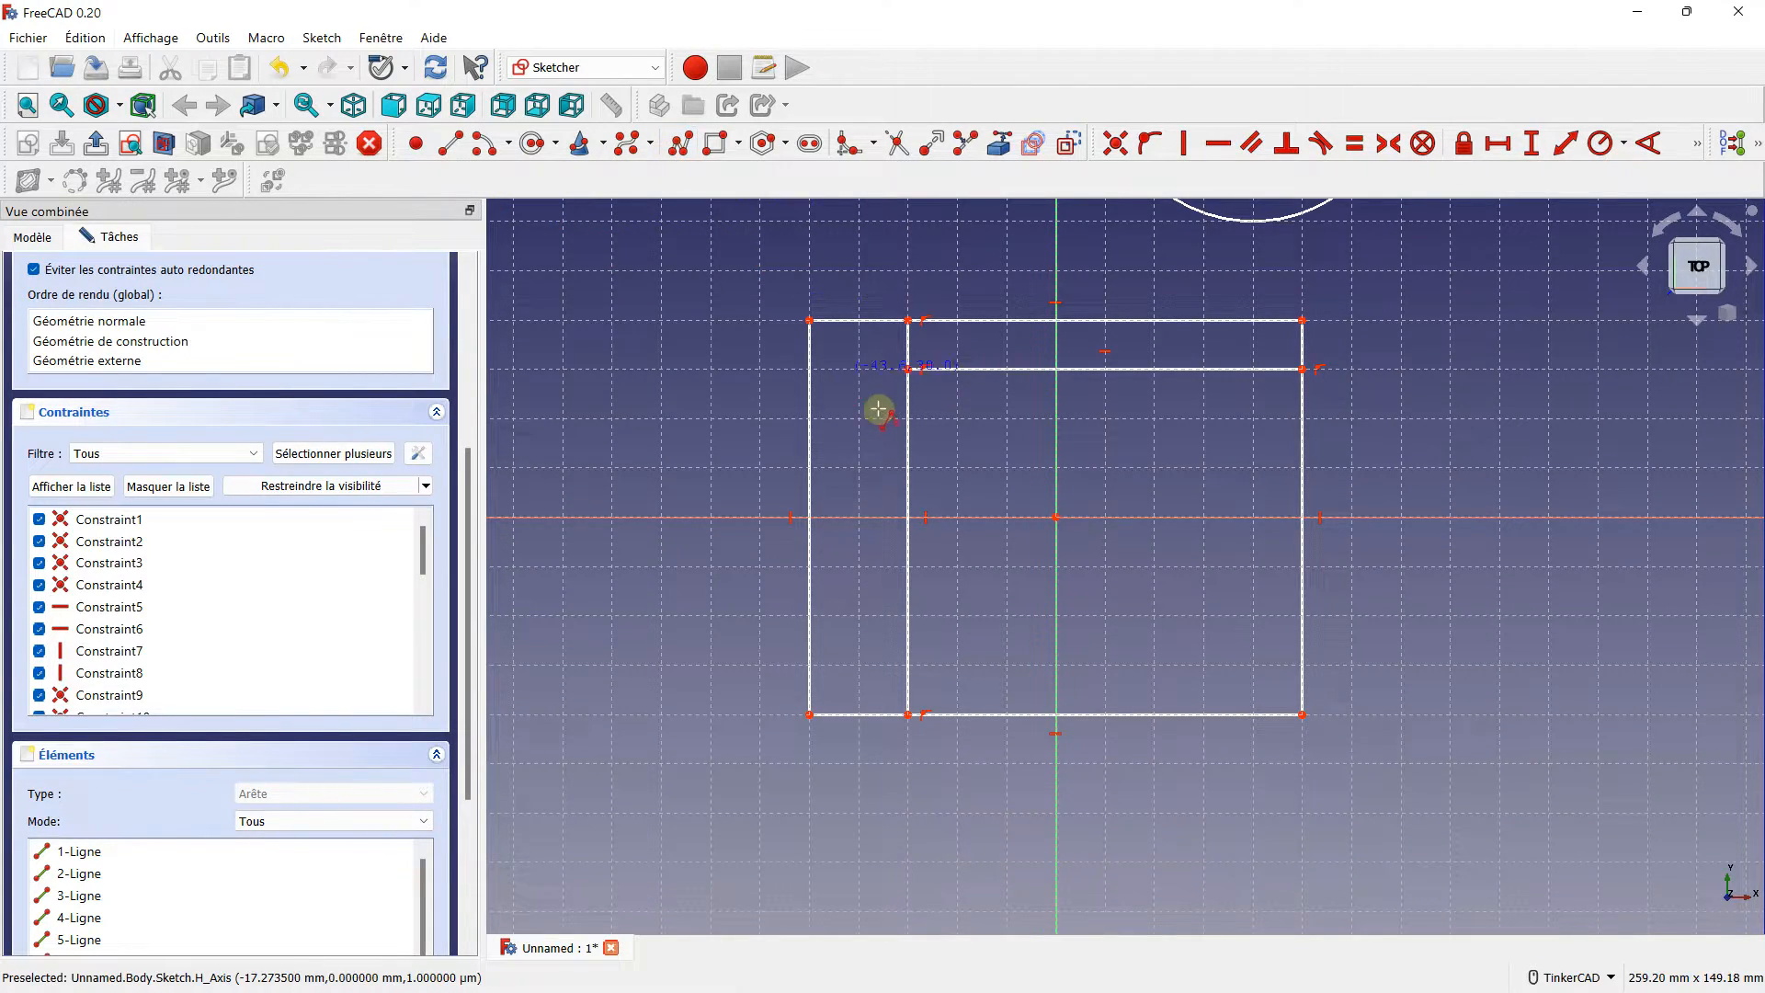
- Start an outline below the rectangle with a vertical segment about 20 mm long, aligned with the rectangle's left edge
{"action": "scroll", "coordinate": [881, 409], "scroll_direction": "down", "scroll_amount": 4}
{"action": "right_click_drag", "start_coordinate": [965, 500], "coordinate": [934, 417]}
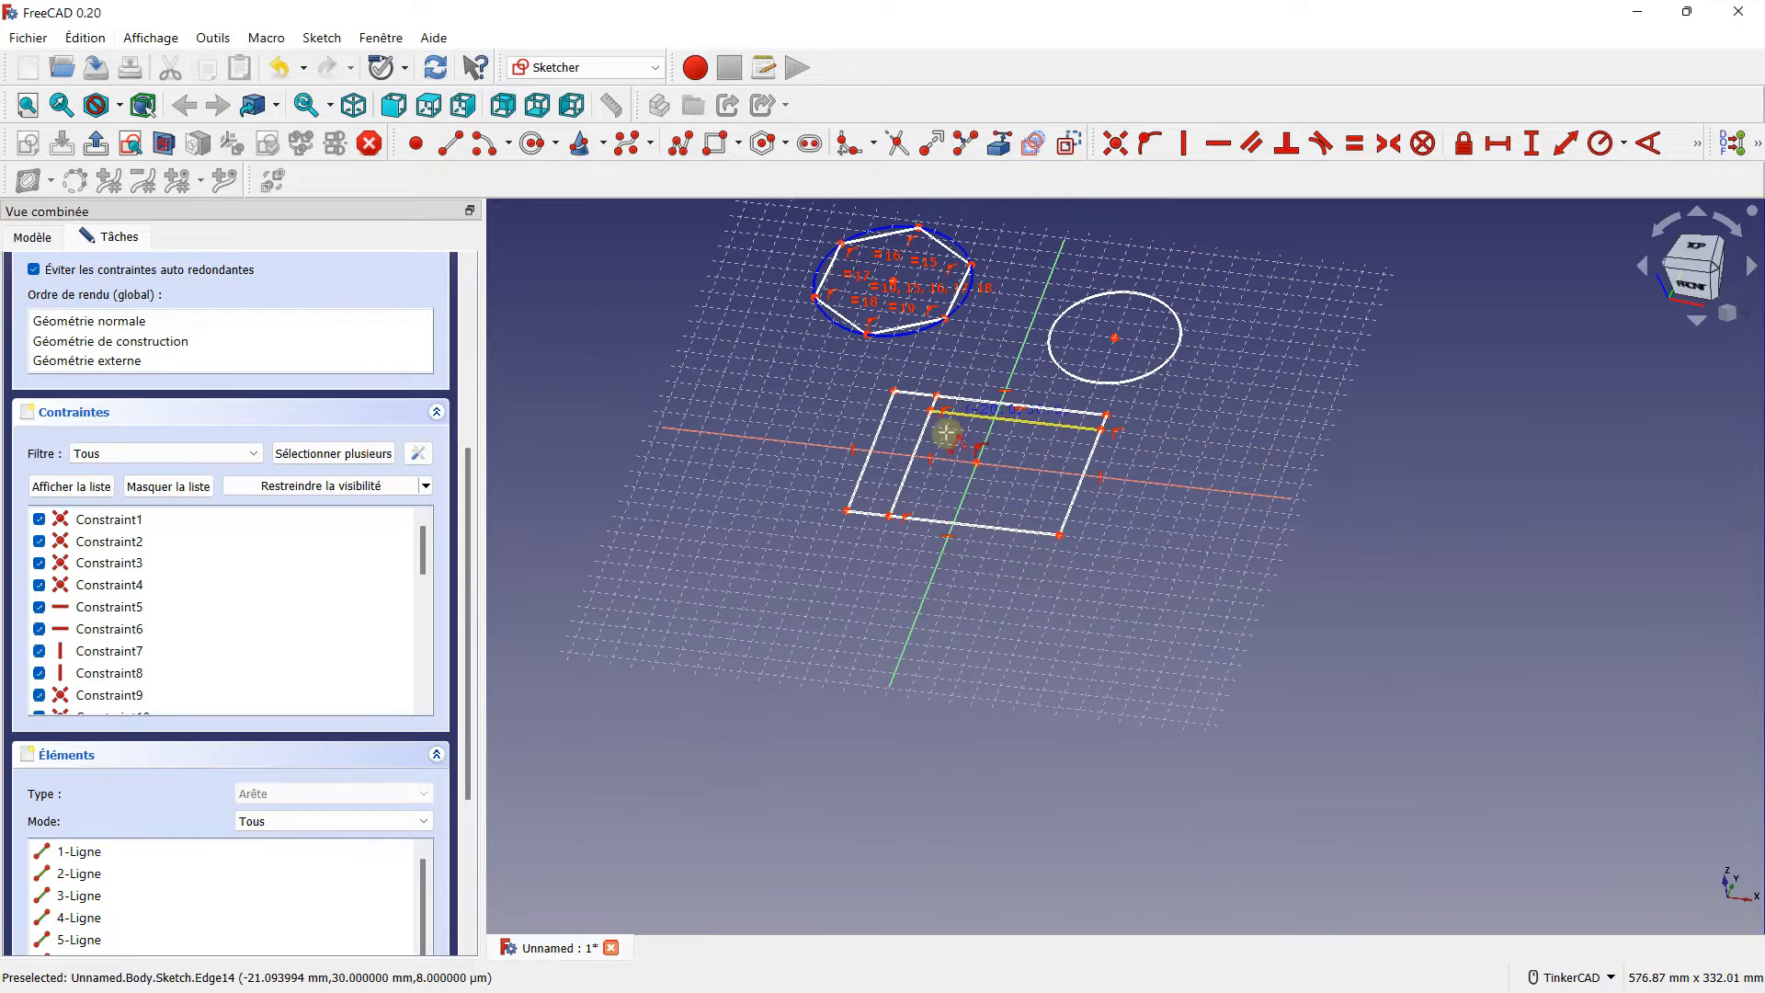
{"action": "scroll", "coordinate": [835, 556], "scroll_direction": "up", "scroll_amount": 3}
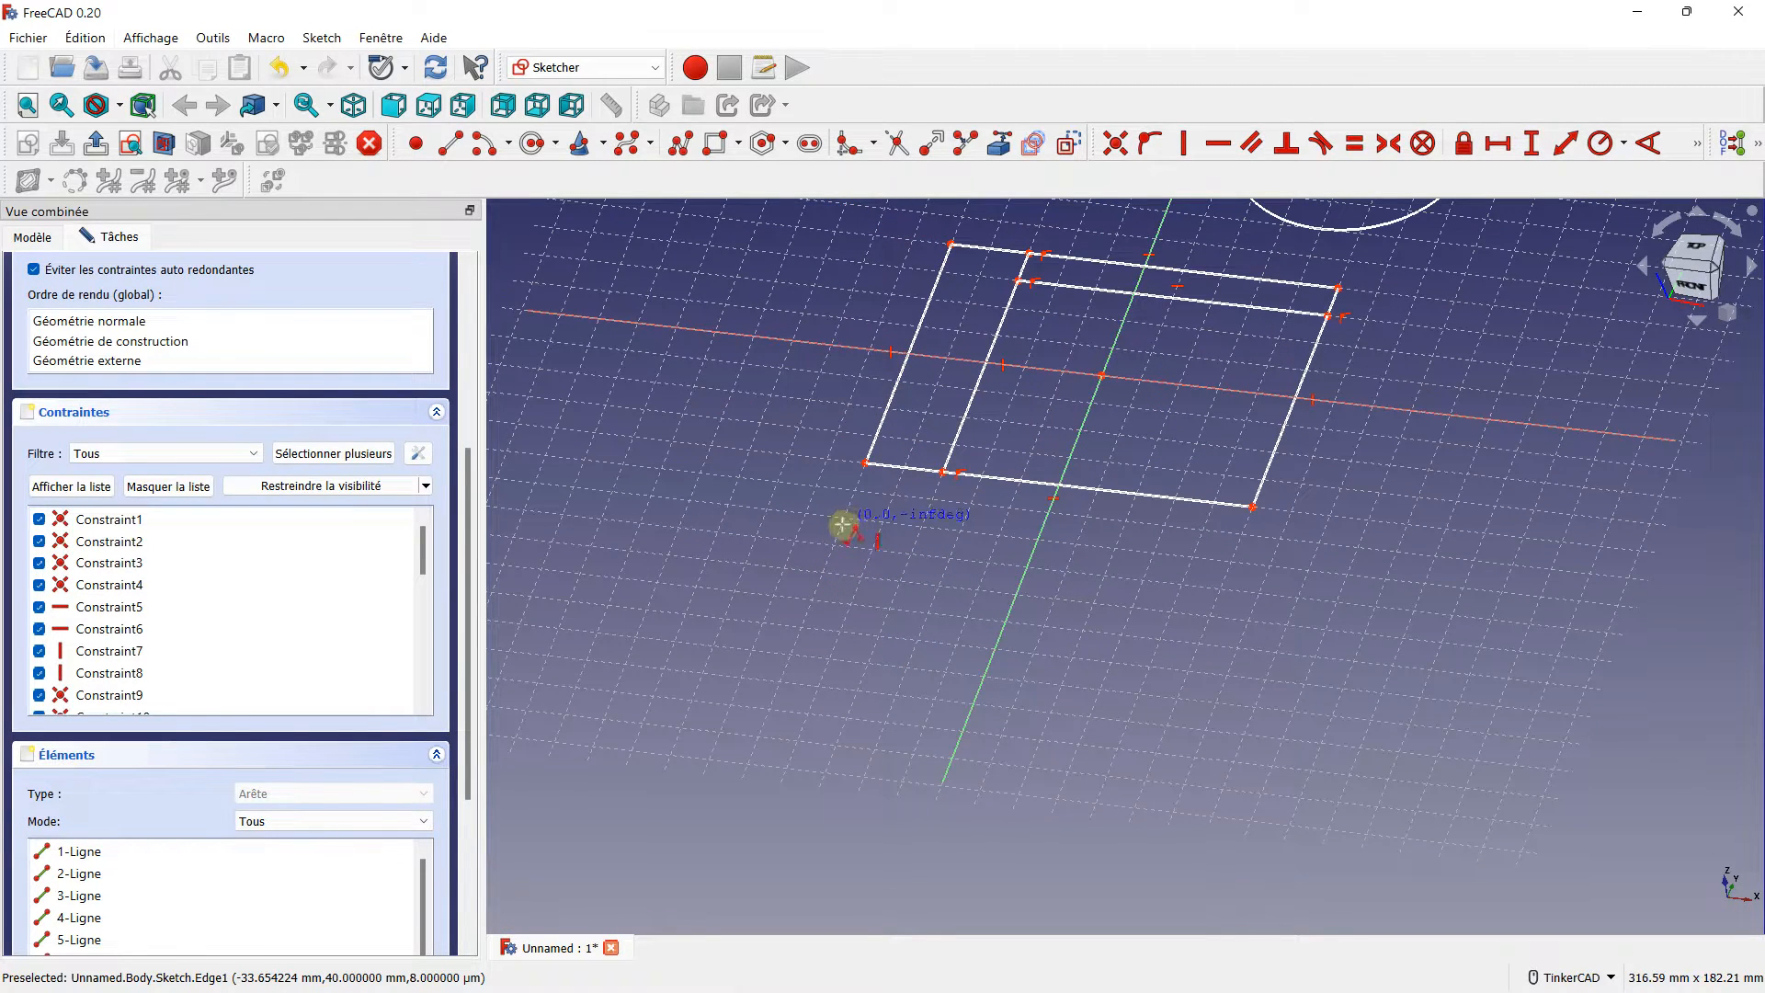
{"action": "scroll", "coordinate": [825, 567], "scroll_direction": "up", "scroll_amount": 4}
{"action": "left_click", "coordinate": [828, 579]}
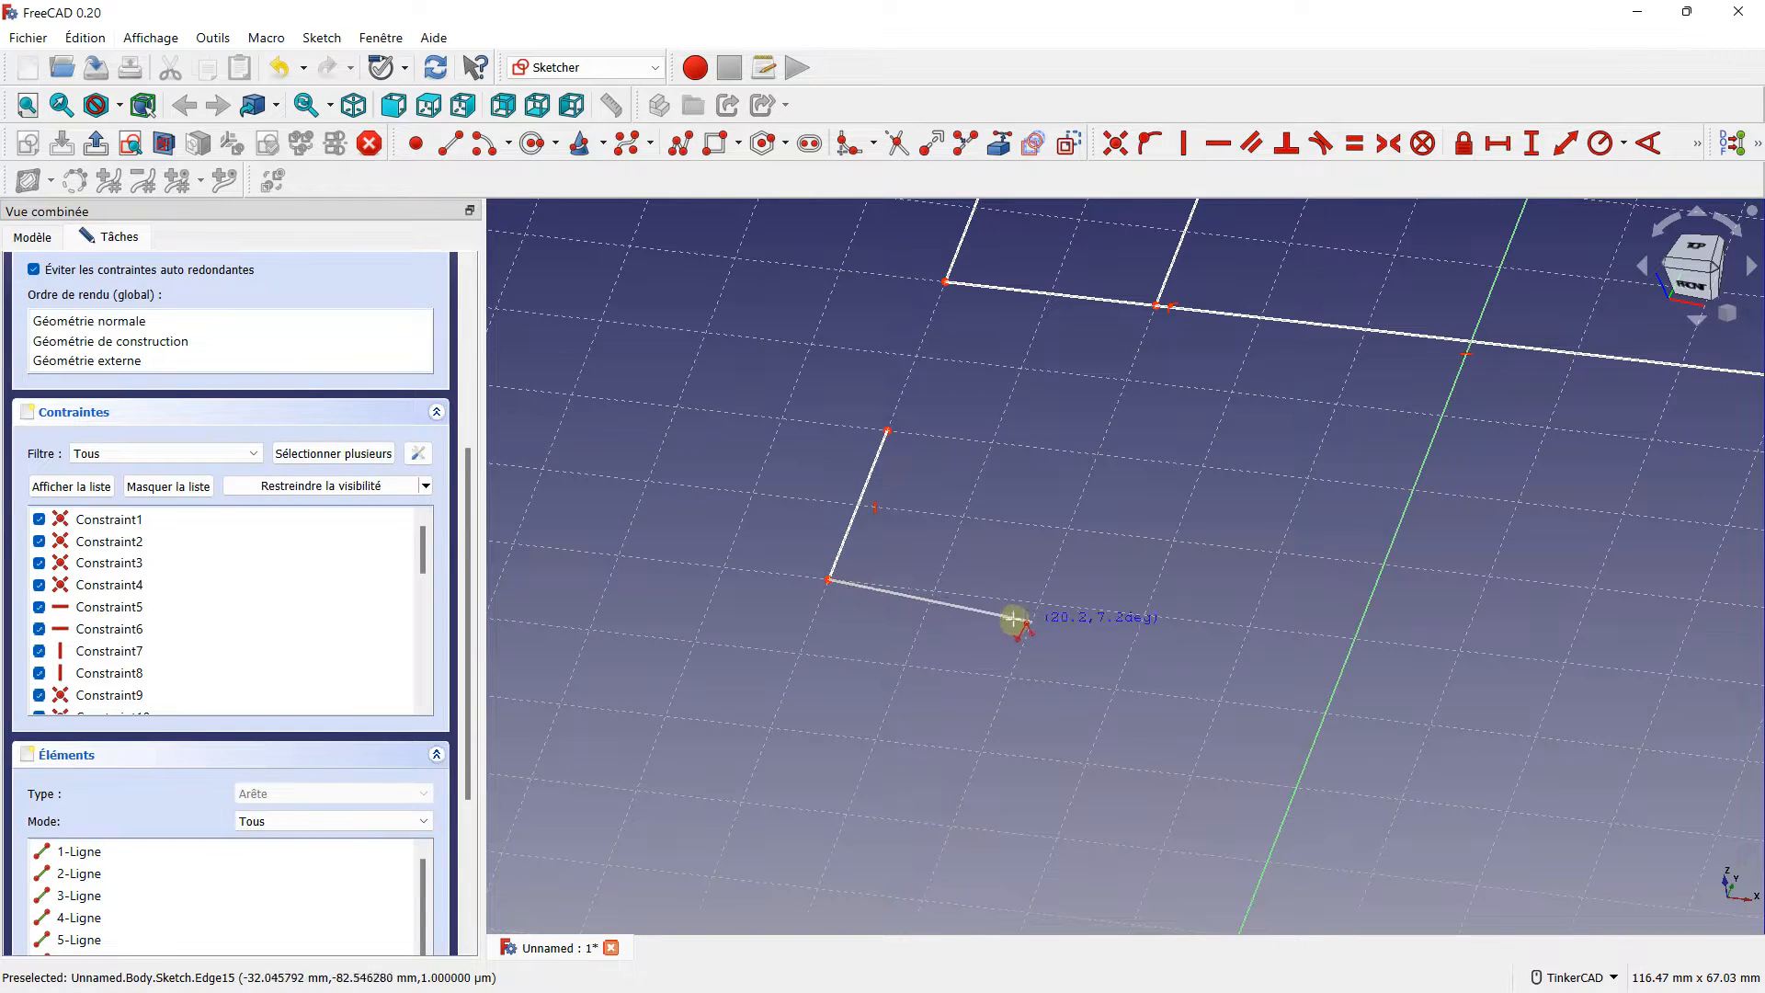
- Complete the closed outline from the top view, about 60 mm wide and 20 mm high, with a 20 by 10 mm notch in its lower edge
{"action": "left_click", "coordinate": [1695, 248]}
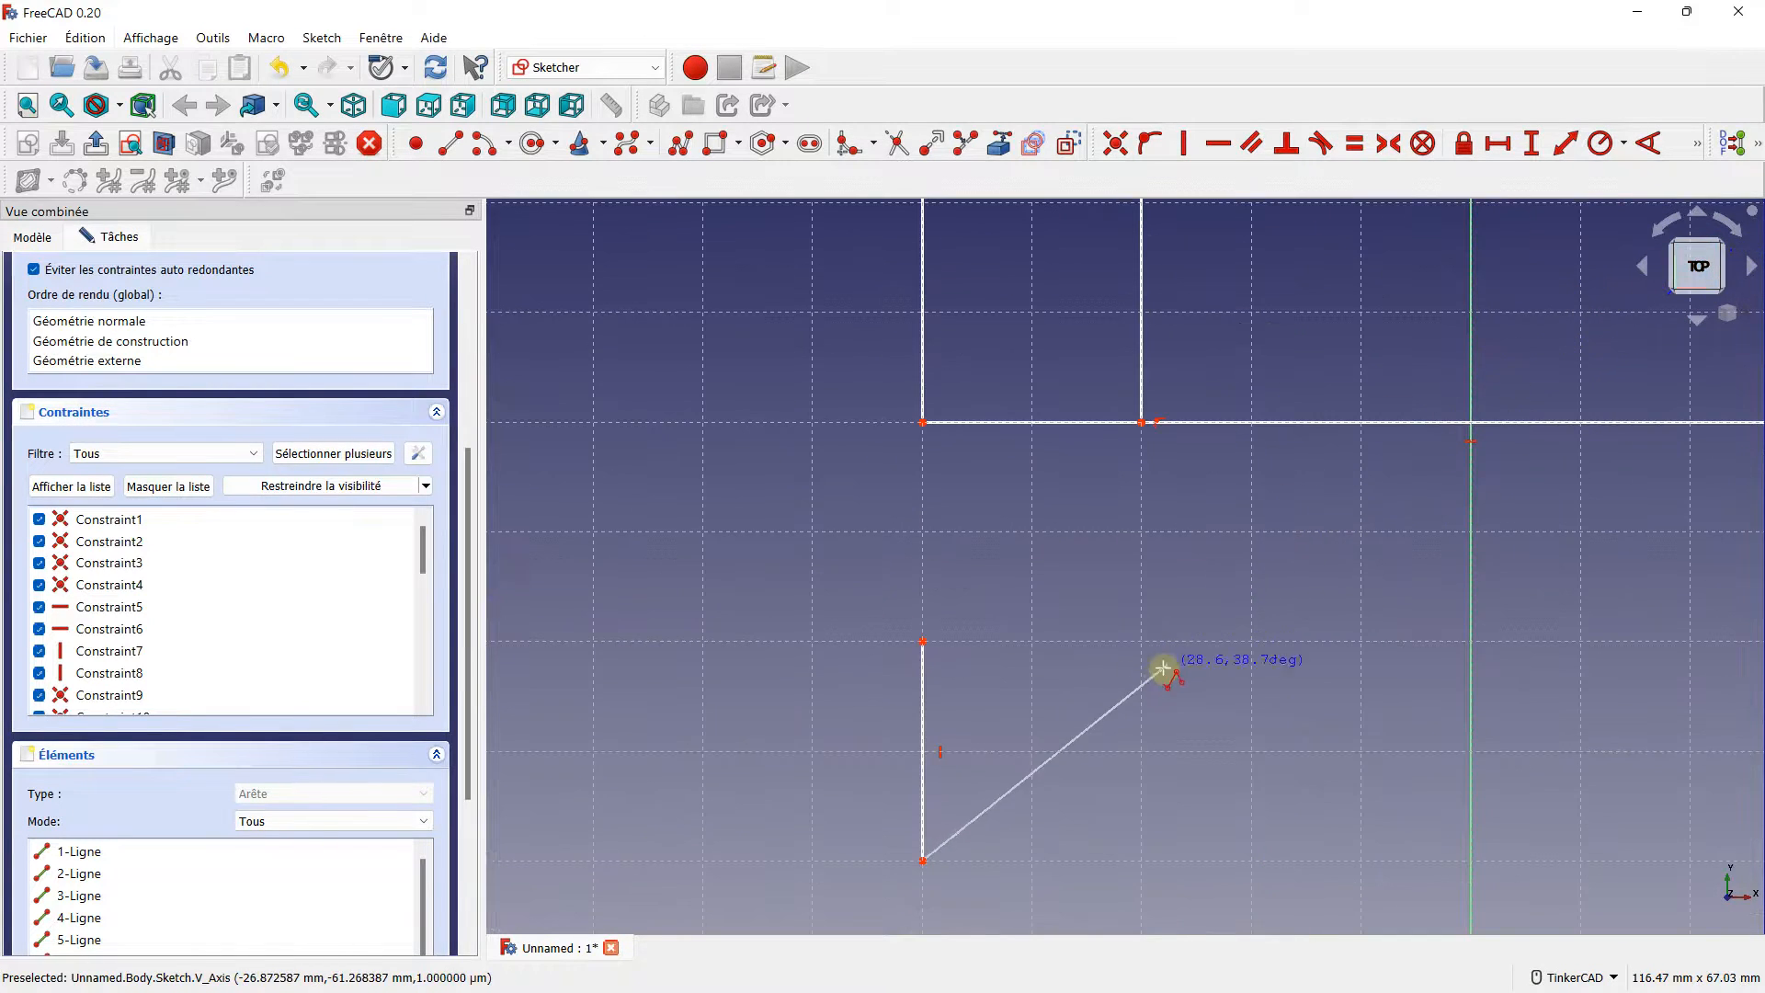
{"action": "scroll", "coordinate": [1143, 662], "scroll_direction": "down", "scroll_amount": 3}
{"action": "middle_click_drag", "start_coordinate": [1142, 660], "coordinate": [911, 486]}
{"action": "scroll", "coordinate": [933, 624], "scroll_direction": "up", "scroll_amount": 1}
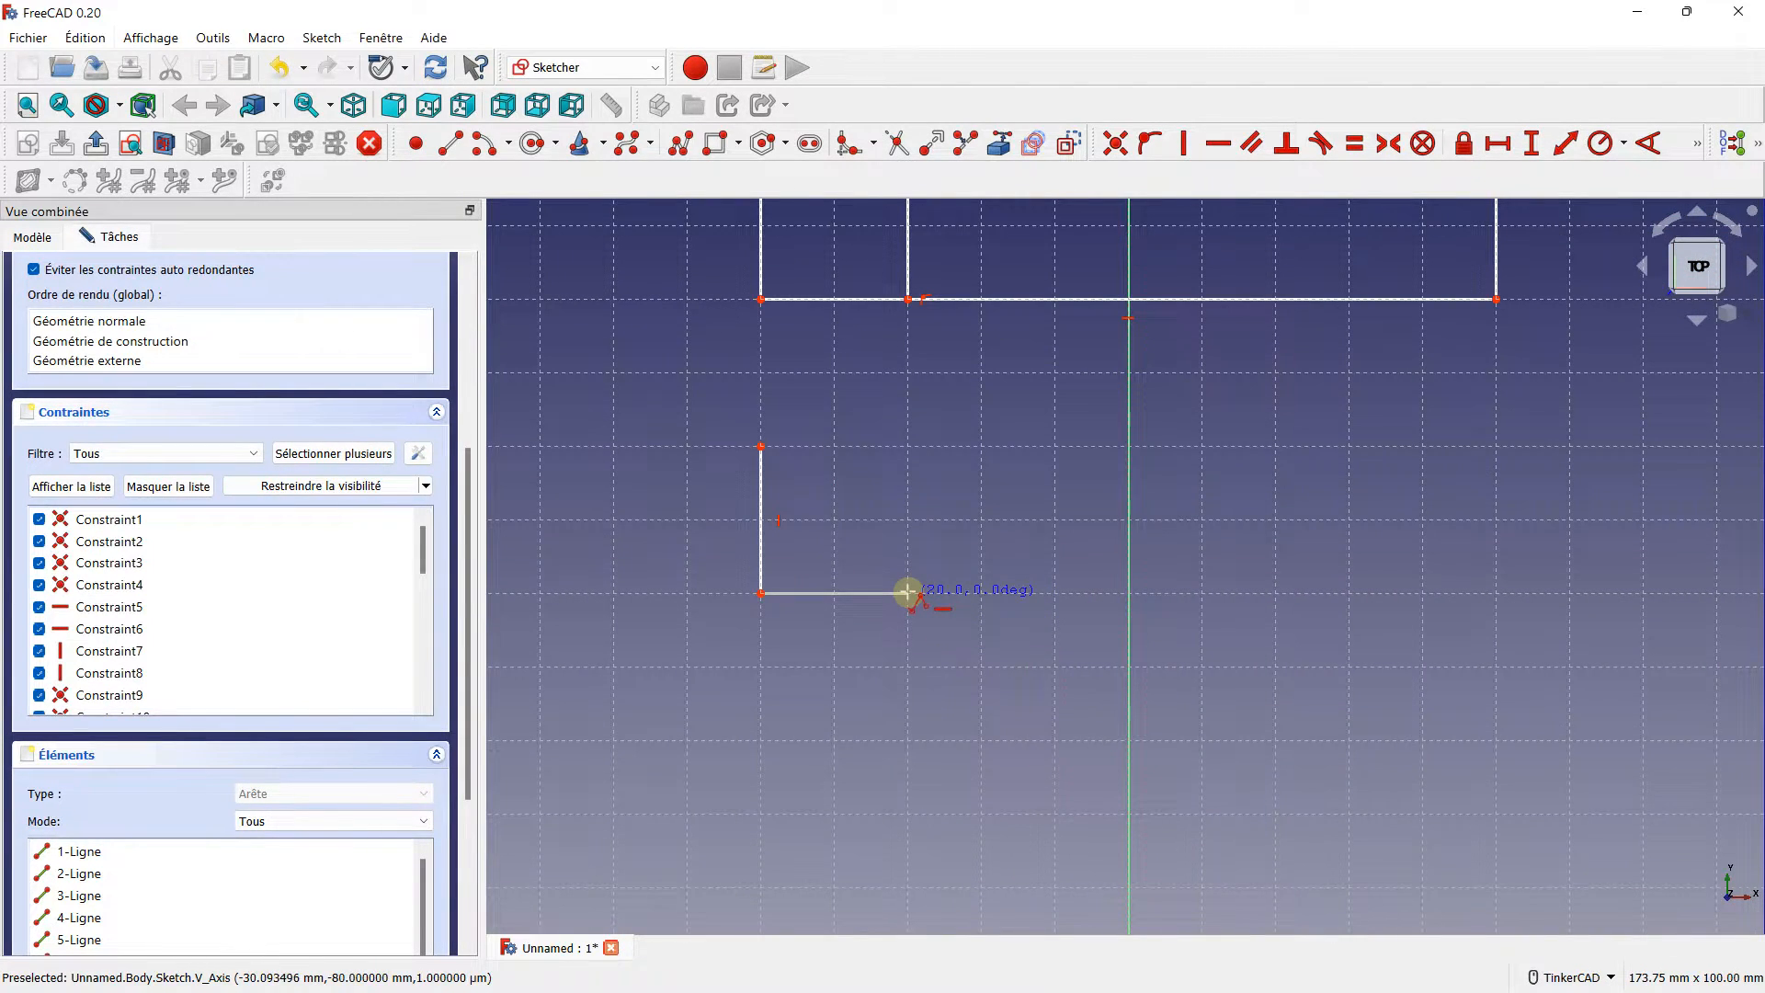
{"action": "left_click", "coordinate": [908, 593]}
{"action": "left_click", "coordinate": [907, 520]}
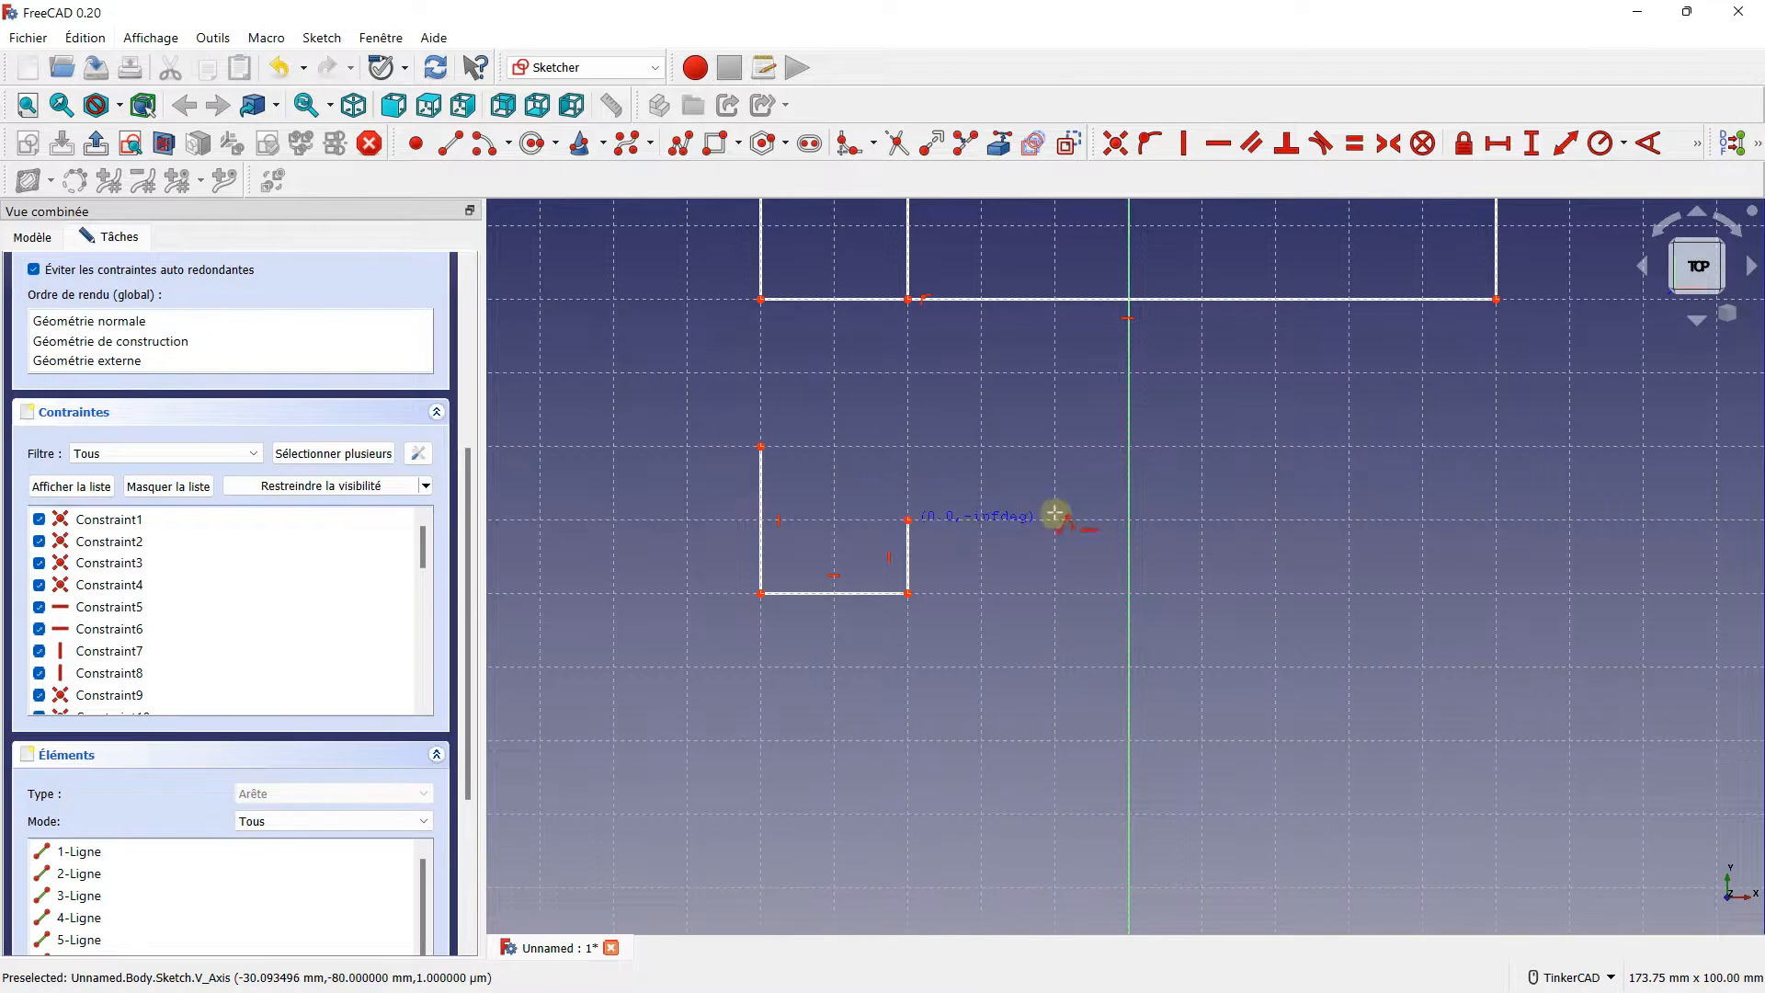
{"action": "left_click", "coordinate": [1057, 519]}
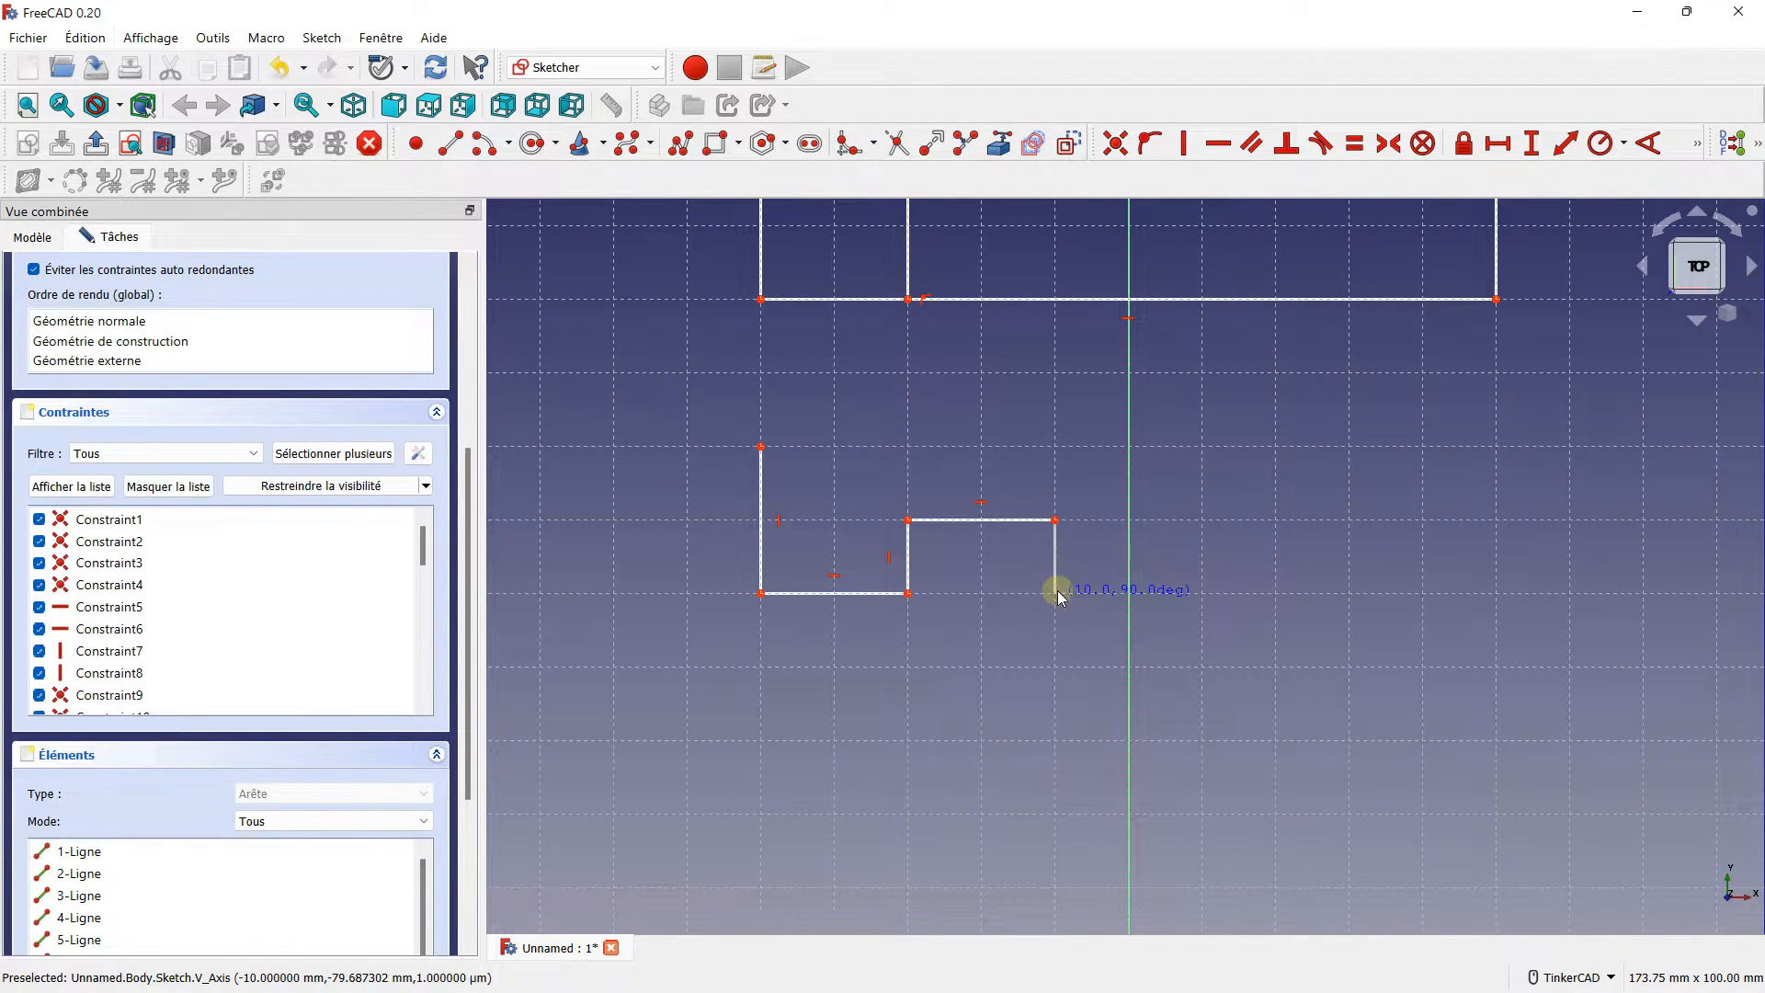
{"action": "left_click", "coordinate": [1057, 593]}
{"action": "left_click", "coordinate": [1200, 593]}
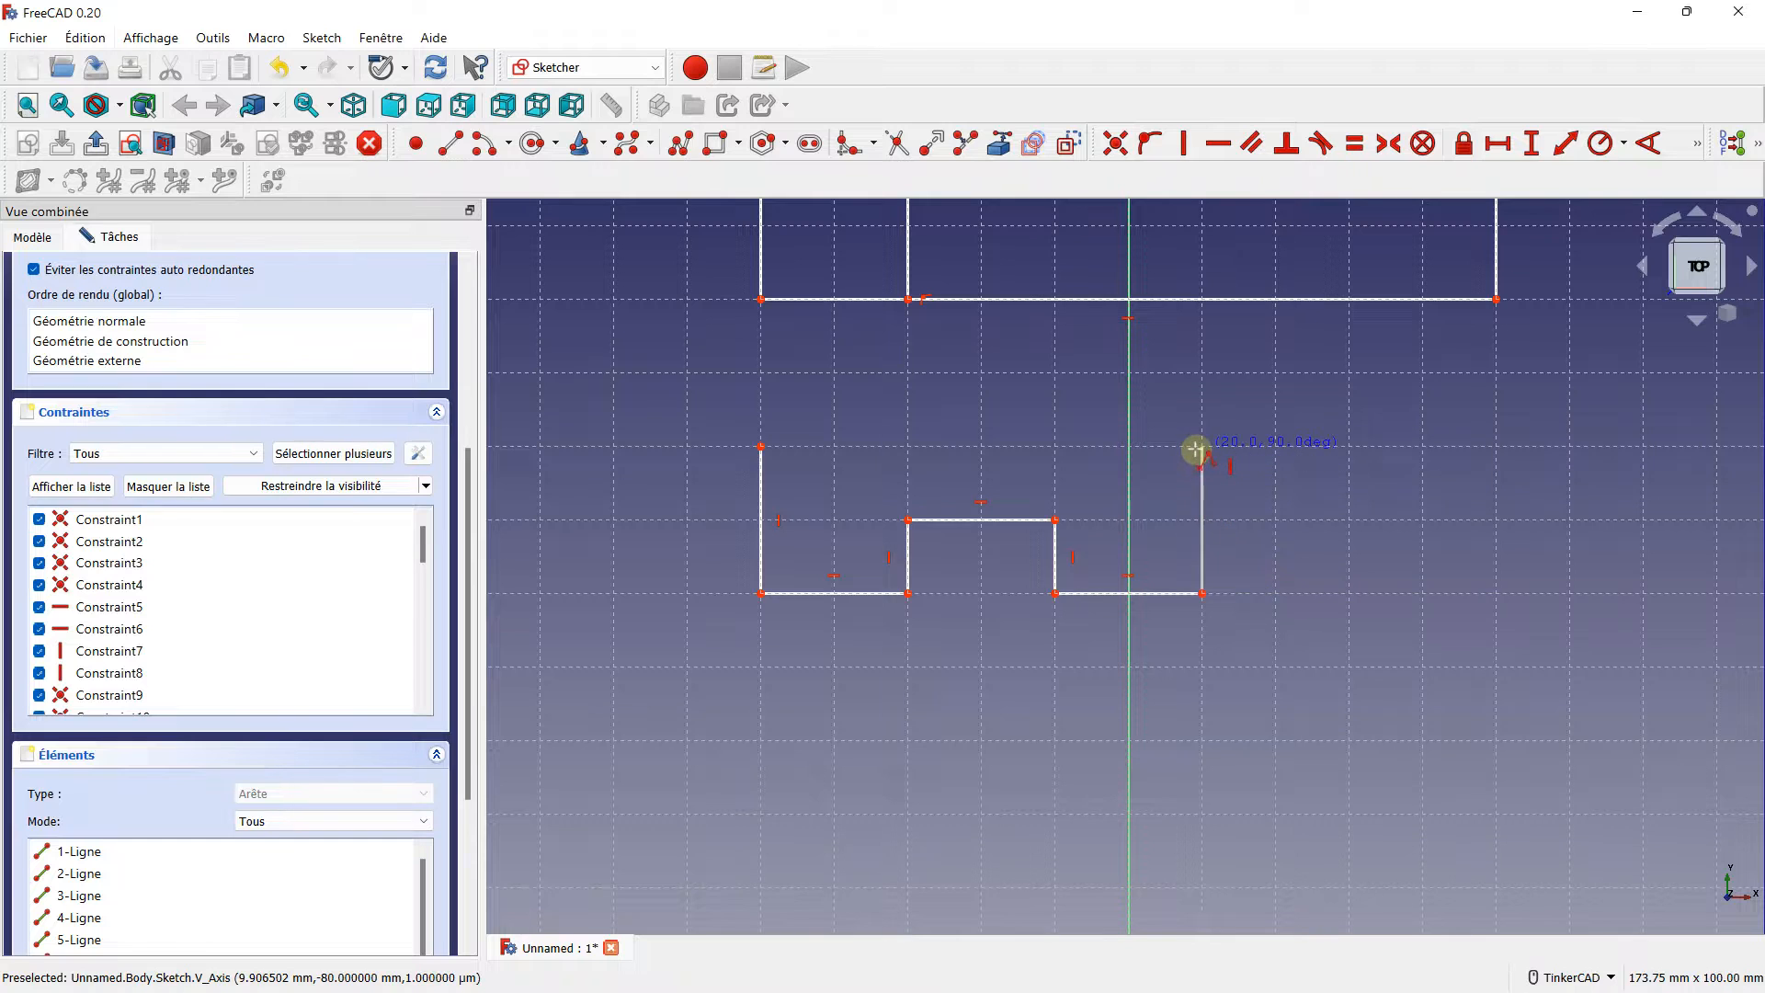
{"action": "left_click", "coordinate": [1201, 447]}
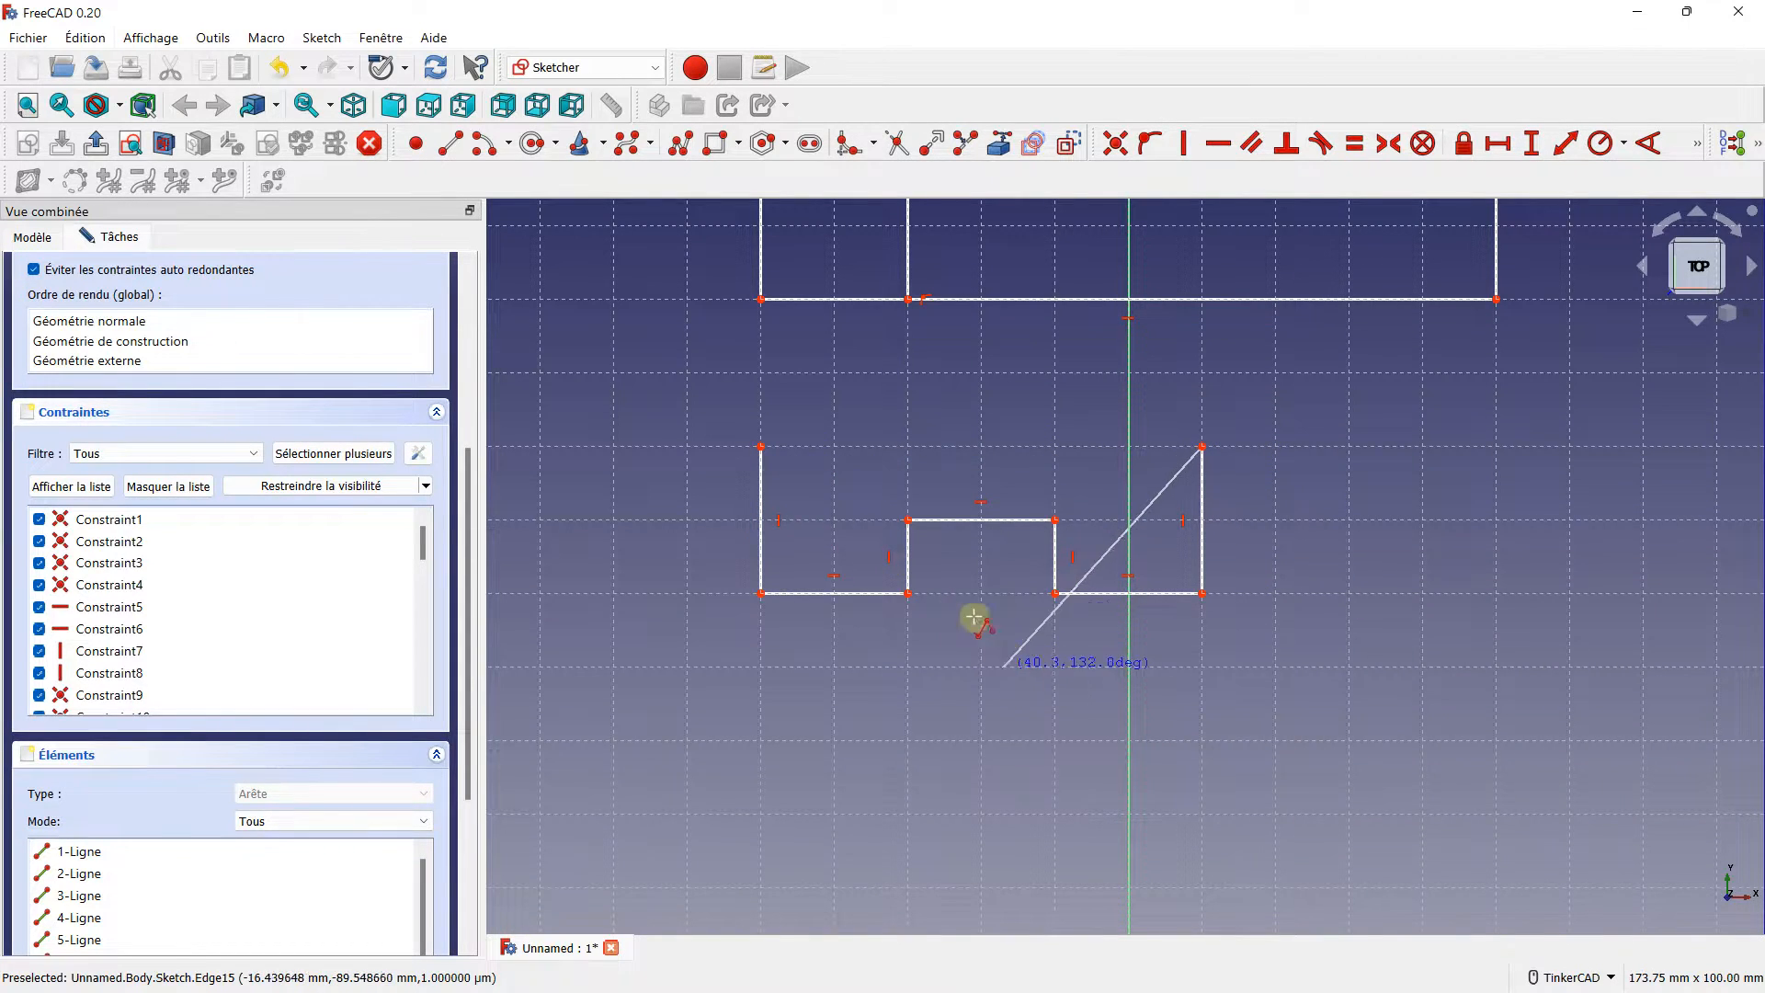
{"action": "left_click", "coordinate": [759, 447]}
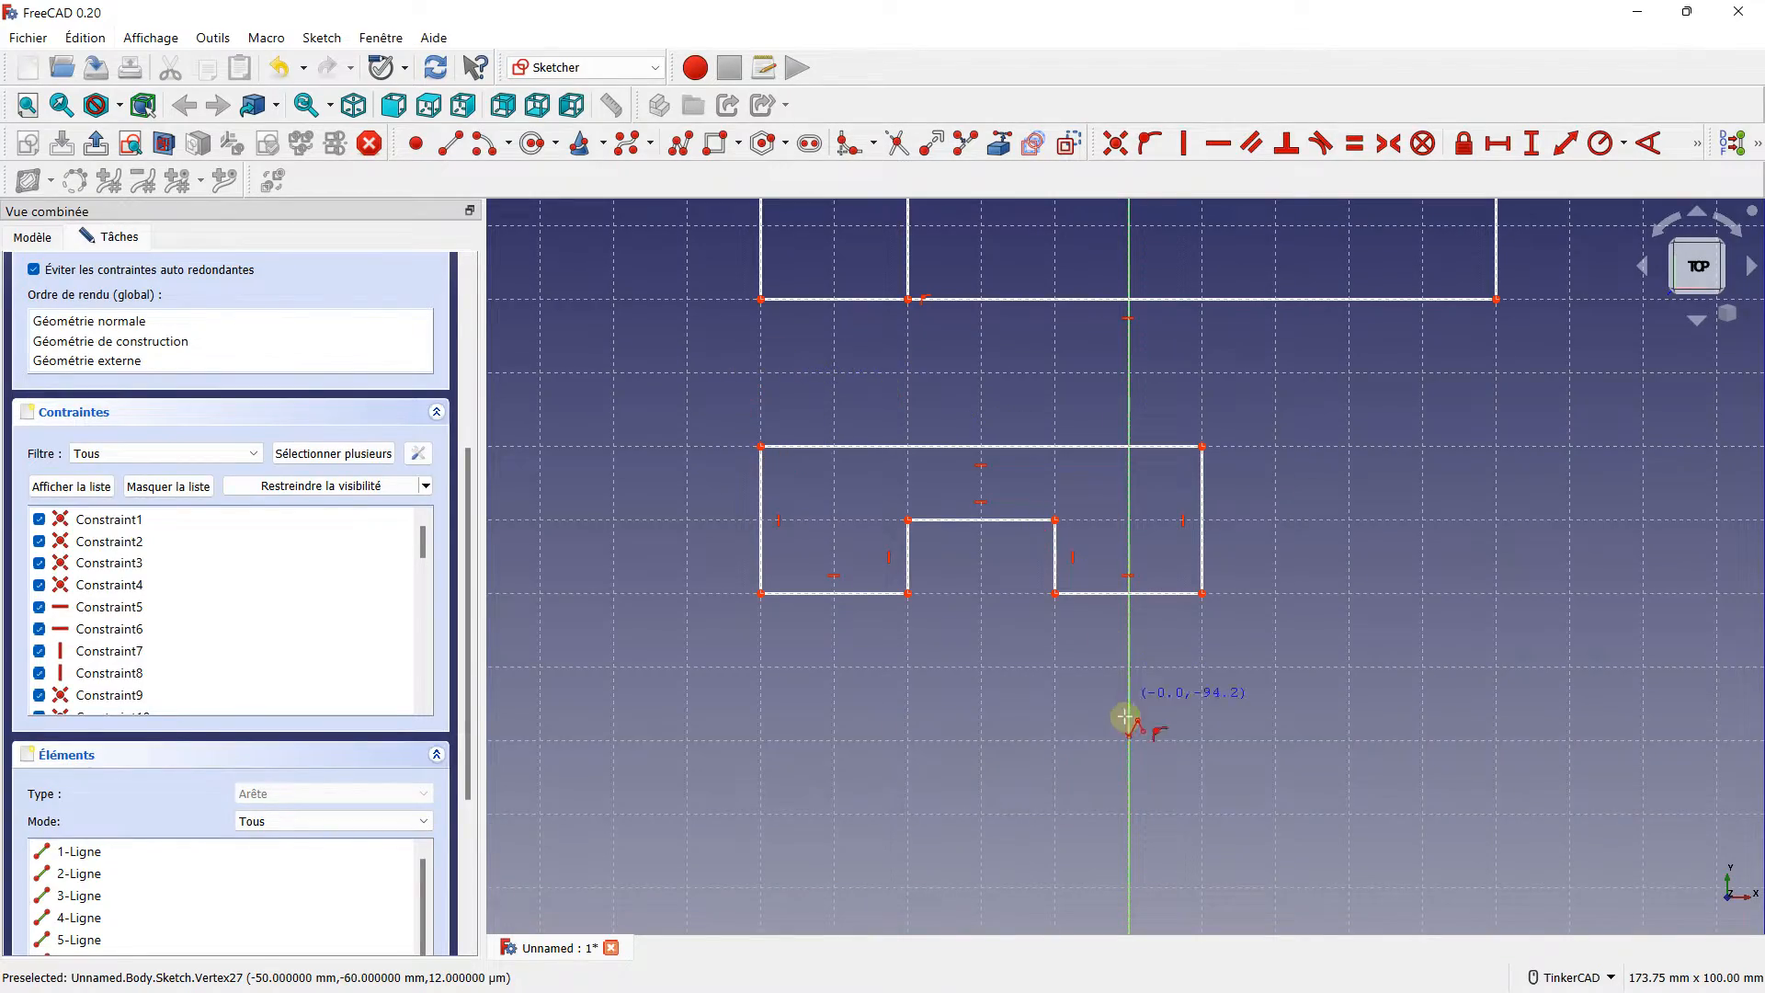
- Examine the sketched shapes and divided rectangle from tilted angles, both close up and as a whole
{"action": "mouse_move", "coordinate": [1129, 720]}
{"action": "right_mouse_down"}
{"action": "mouse_move", "coordinate": [1079, 589]}
{"action": "mouse_move", "coordinate": [1103, 539]}
{"action": "mouse_move", "coordinate": [1189, 626]}
{"action": "mouse_move", "coordinate": [1084, 612]}
{"action": "right_mouse_up"}
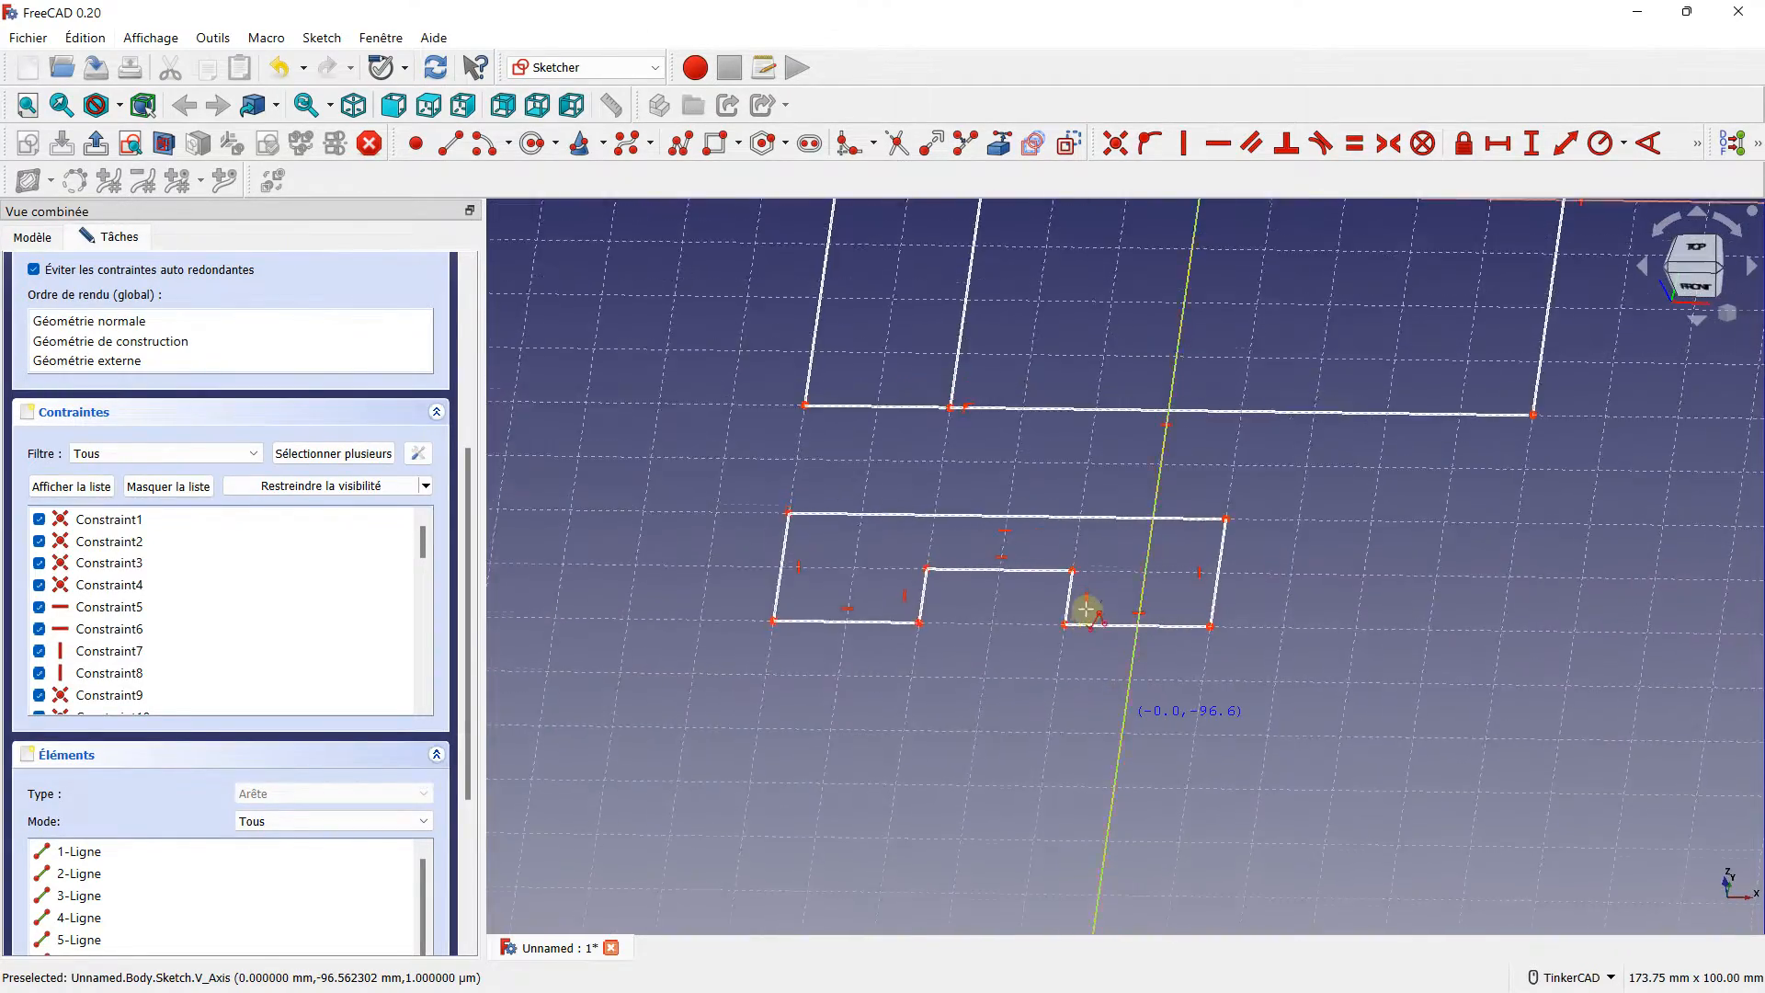
{"action": "scroll", "coordinate": [1084, 612], "scroll_direction": "down", "scroll_amount": 6}
{"action": "scroll", "coordinate": [929, 516], "scroll_direction": "up", "scroll_amount": 6}
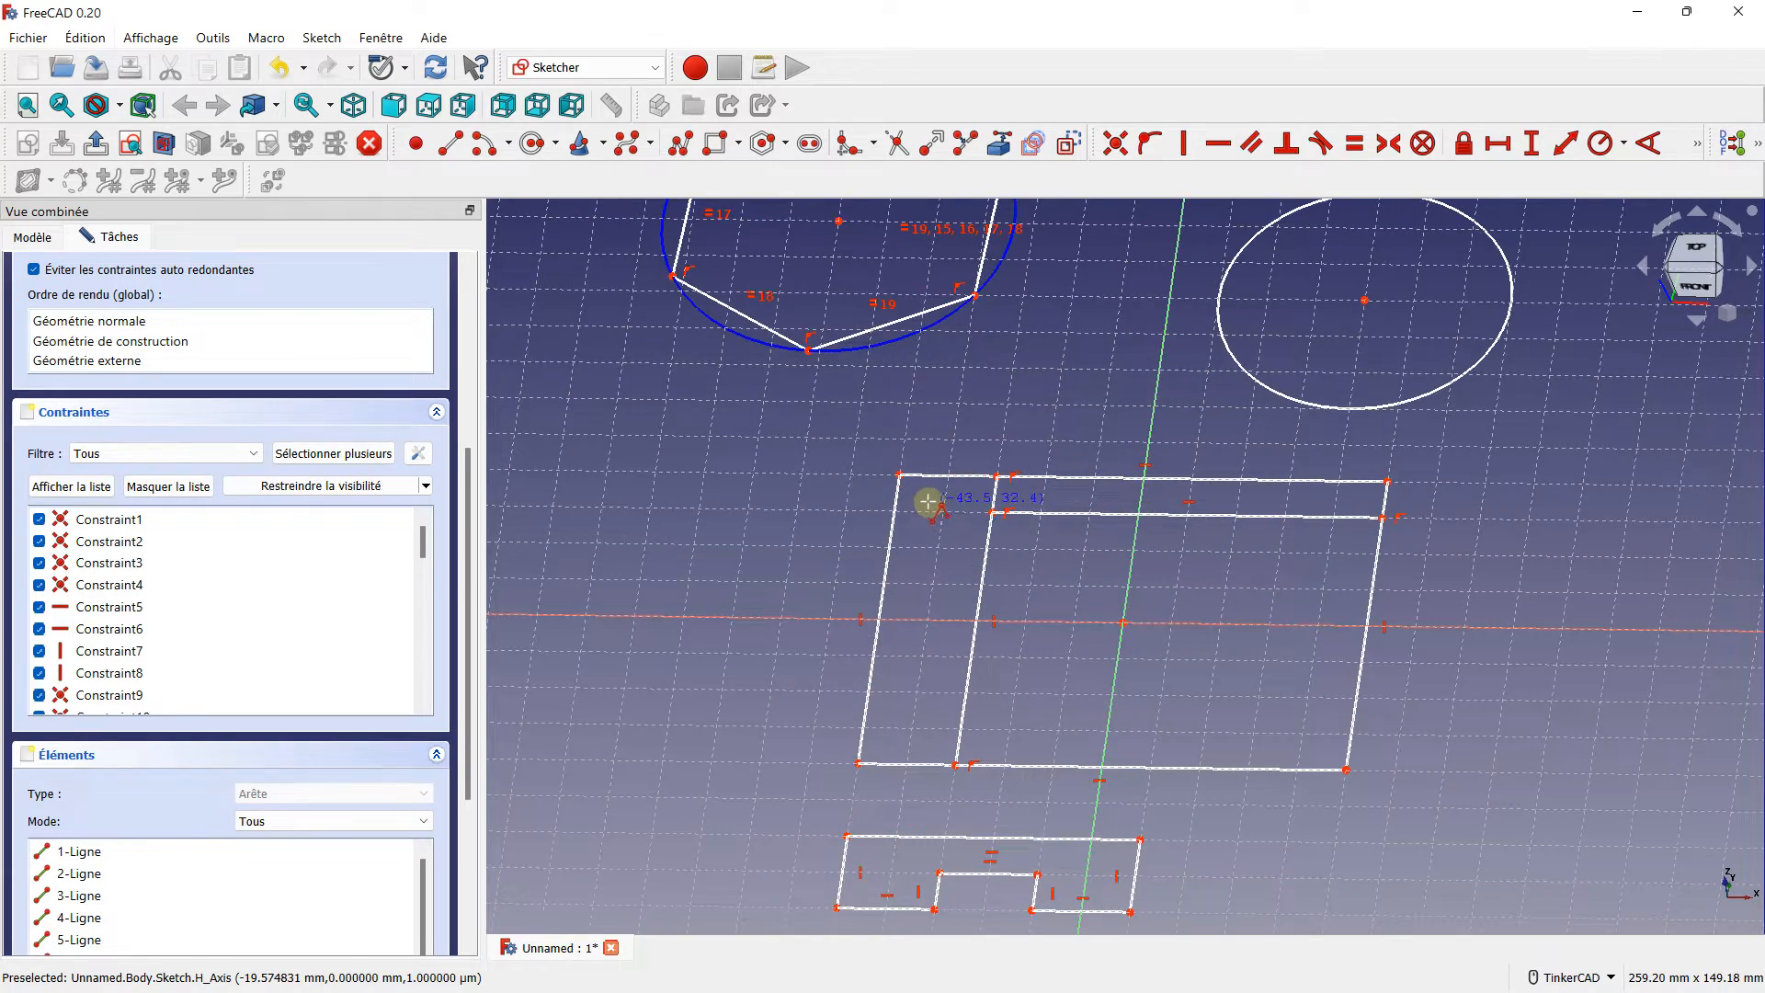
{"action": "middle_click_drag", "start_coordinate": [992, 463], "coordinate": [824, 462]}
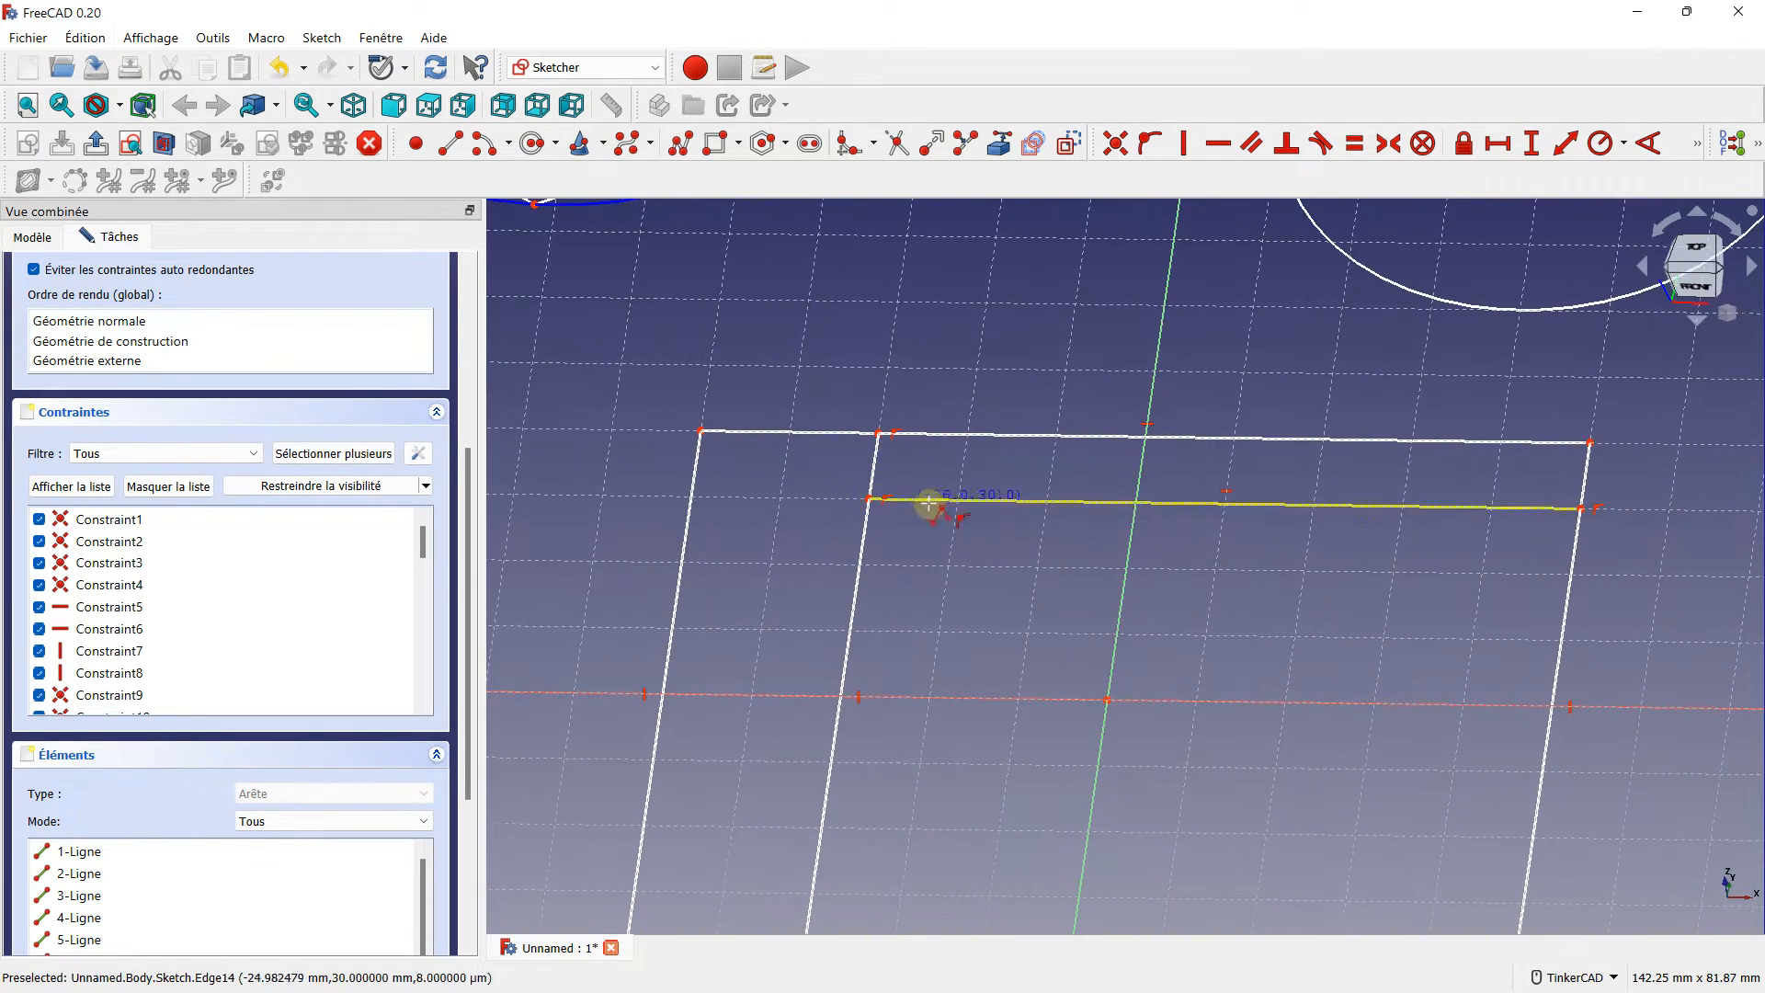
{"action": "right_click_drag", "start_coordinate": [930, 504], "coordinate": [967, 548]}
{"action": "scroll", "coordinate": [977, 498], "scroll_direction": "down", "scroll_amount": 6}
{"action": "middle_click_drag", "start_coordinate": [1073, 477], "coordinate": [1027, 530]}
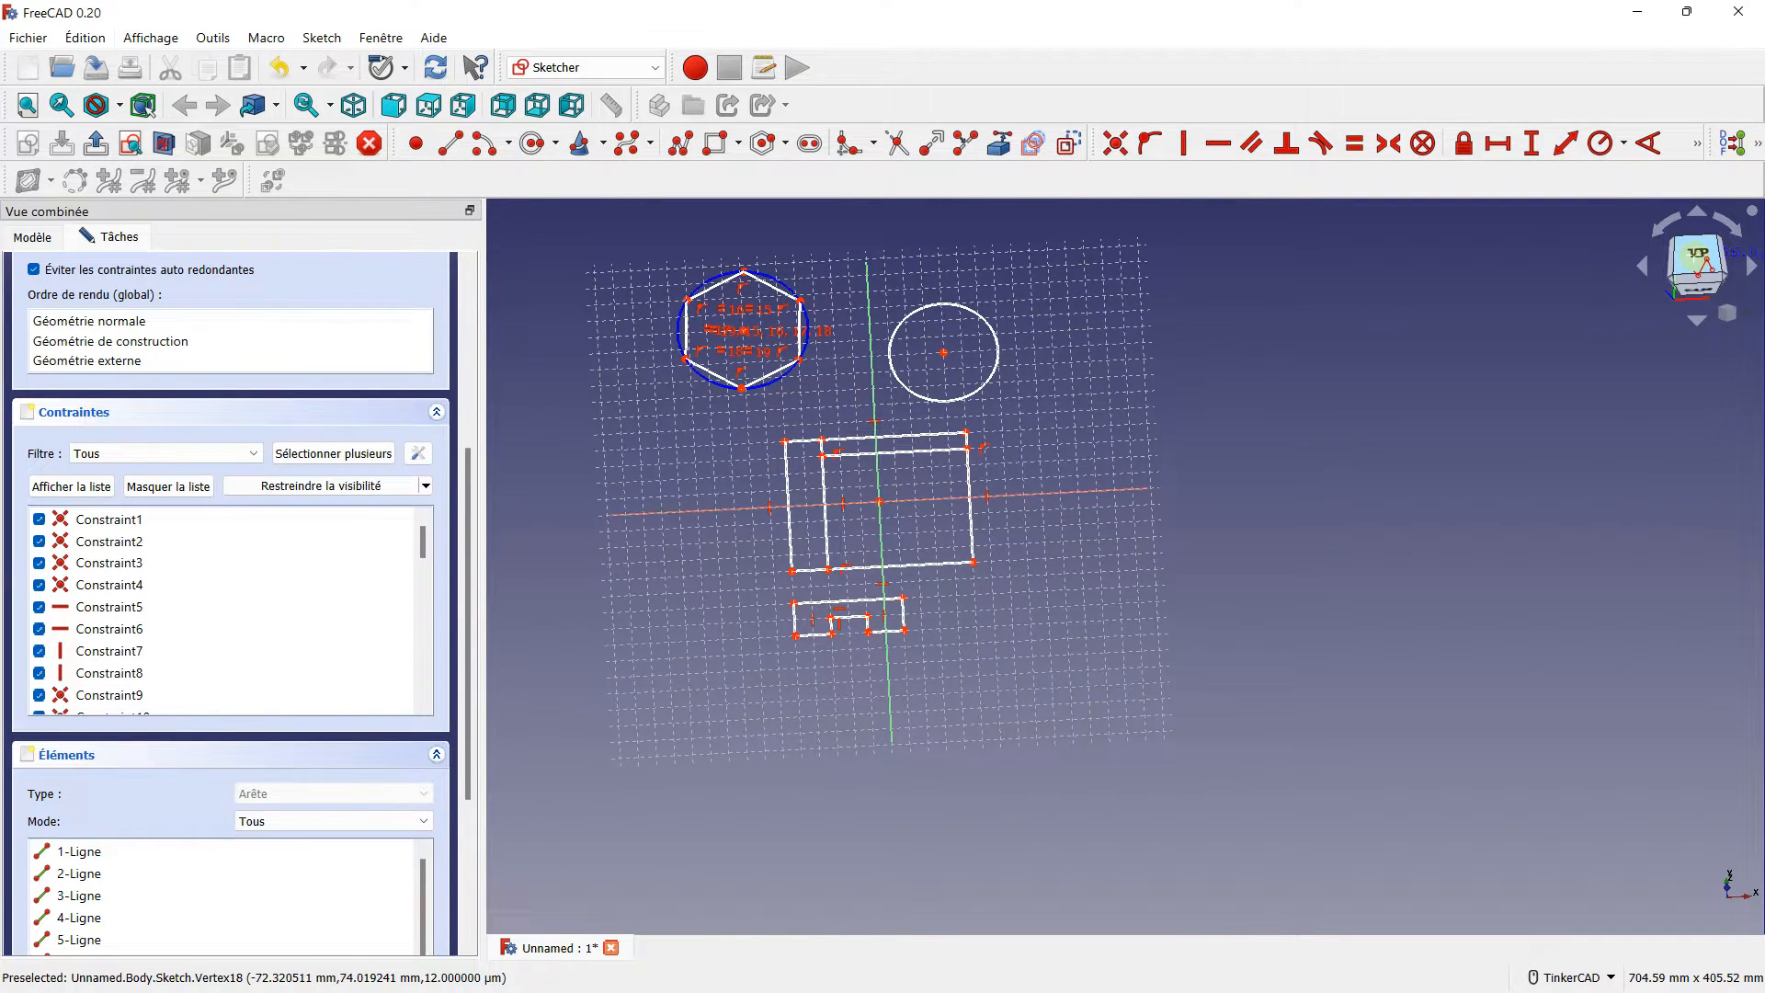
- Restore the top view and delete all the geometry in the sketch
{"action": "left_click", "coordinate": [1697, 263]}
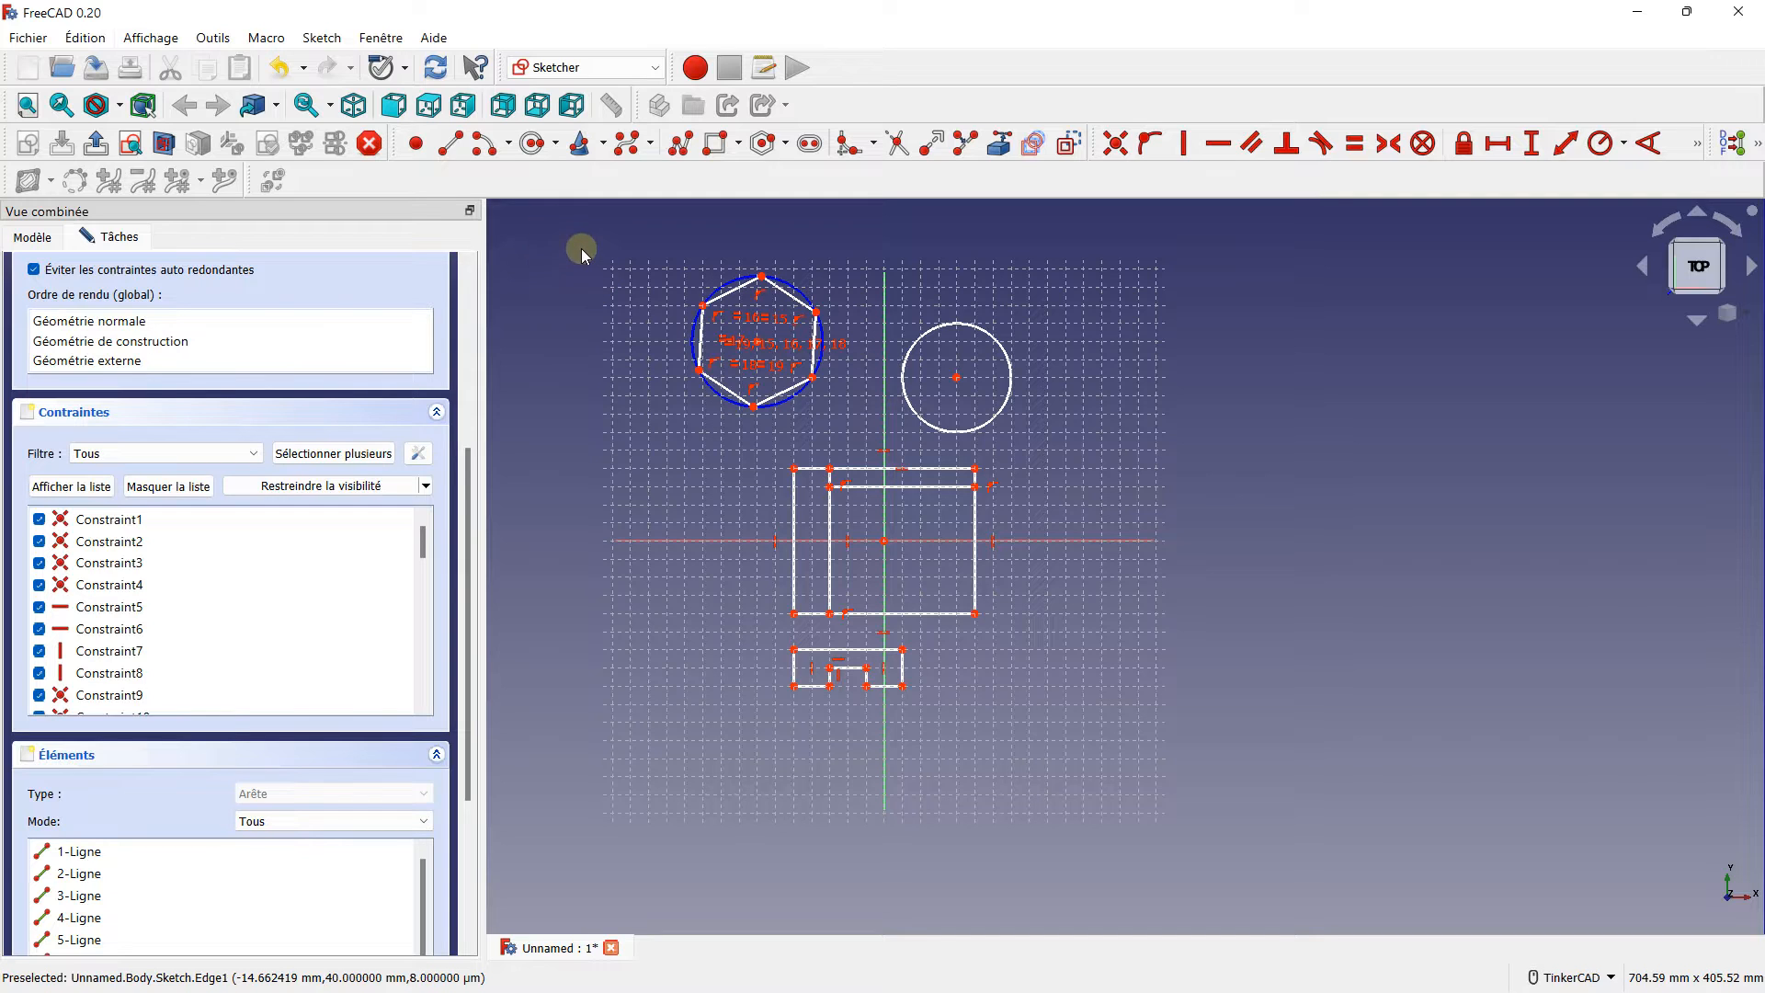
{"action": "mouse_move", "coordinate": [550, 230]}
{"action": "left_mouse_down"}
{"action": "mouse_move", "coordinate": [919, 627]}
{"action": "mouse_move", "coordinate": [1121, 782]}
{"action": "left_mouse_up"}
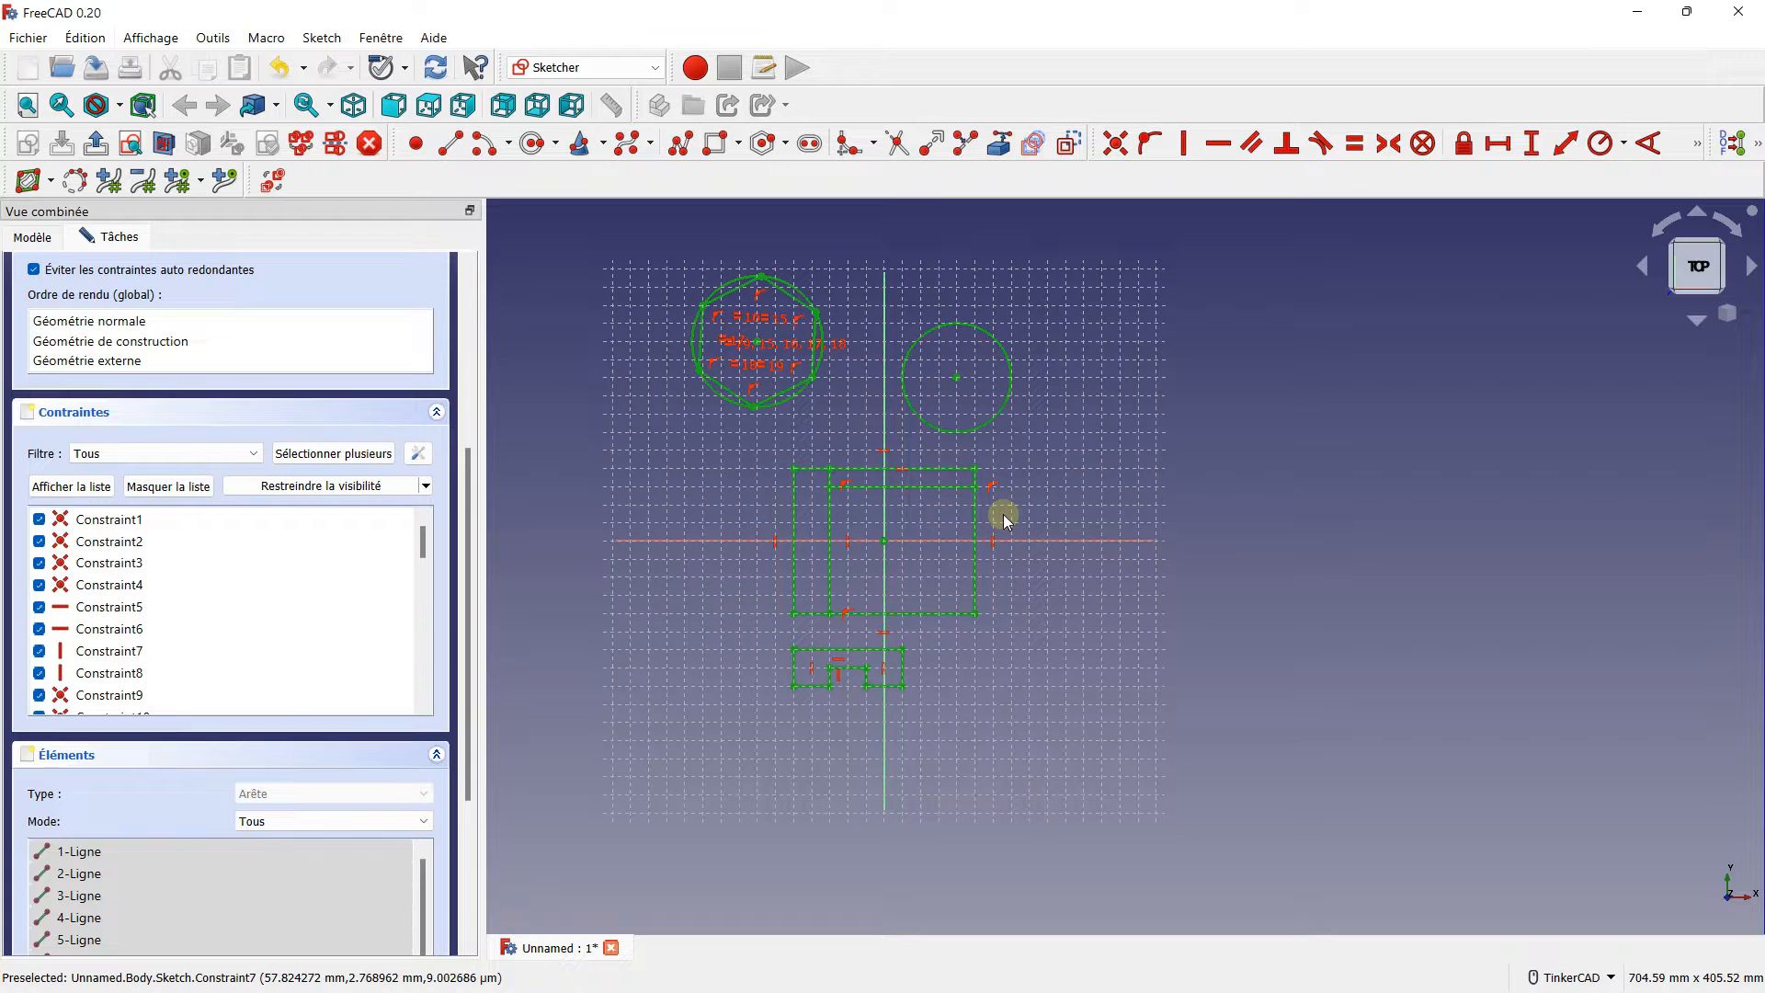
{"action": "key", "text": "Delete"}
- Draw a rectangle about 120 mm wide and 80 mm high, centred around the sketch origin
{"action": "scroll", "coordinate": [924, 548], "scroll_direction": "up", "scroll_amount": 3}
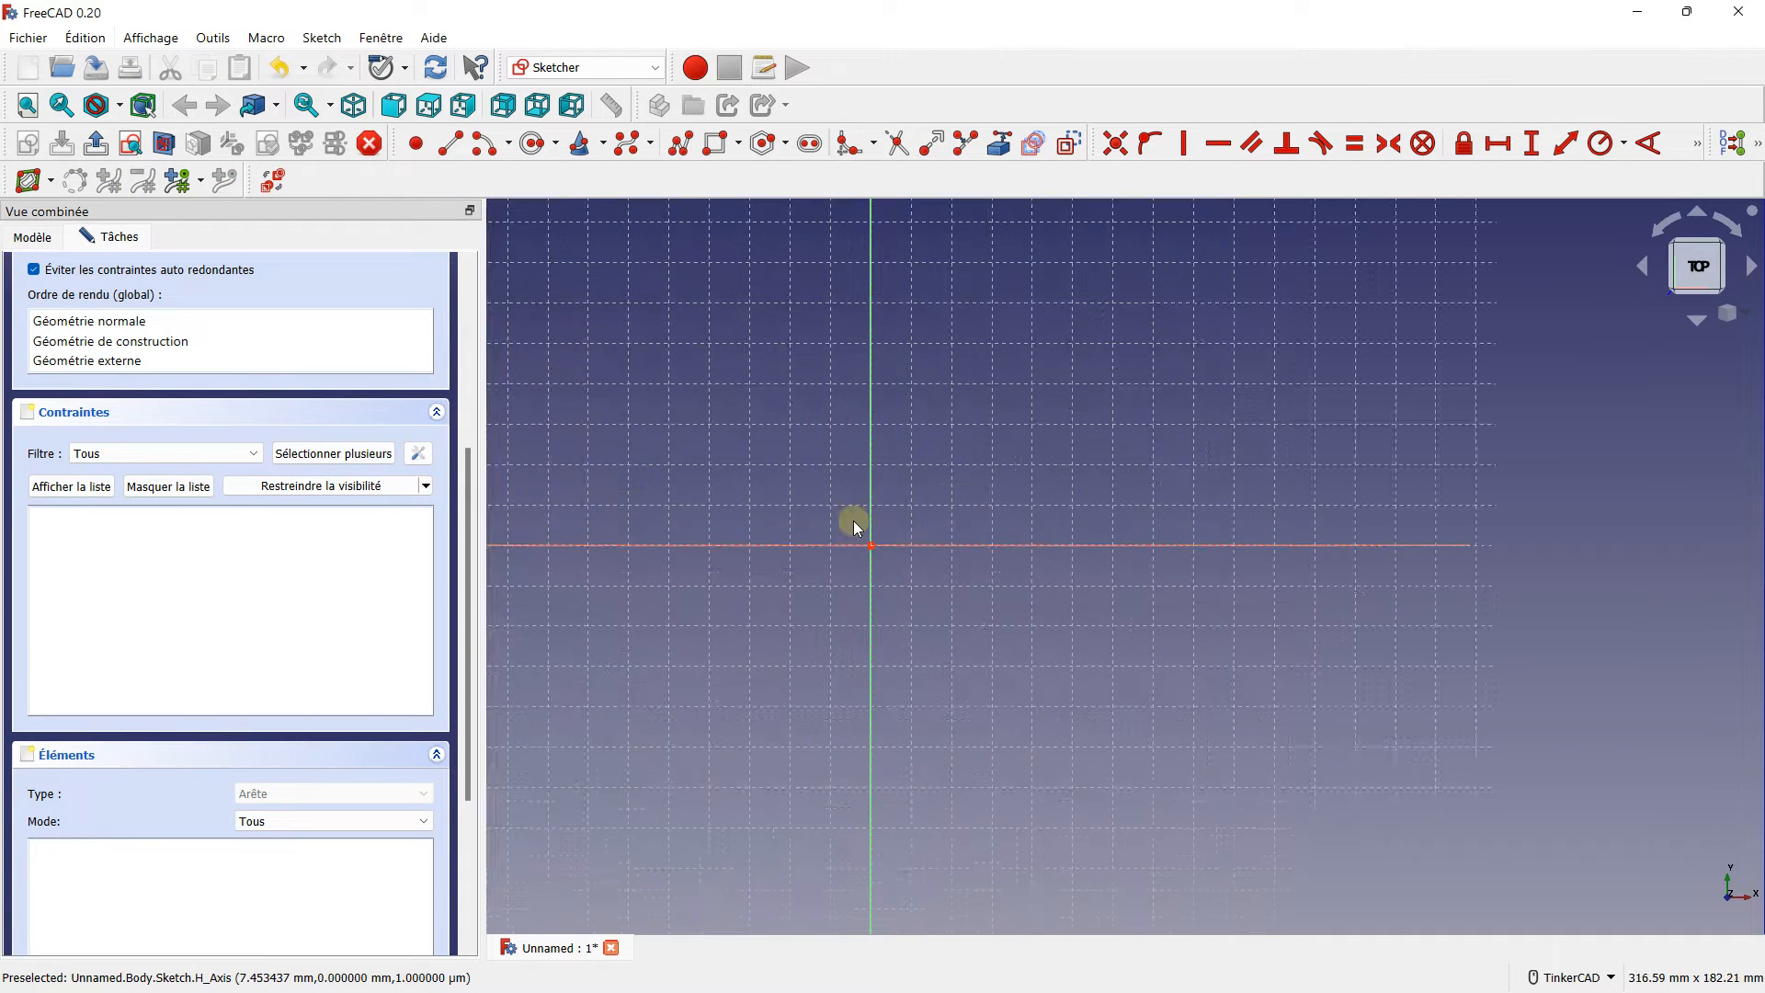
{"action": "left_click", "coordinate": [723, 147]}
{"action": "scroll", "coordinate": [768, 401], "scroll_direction": "down", "scroll_amount": 1}
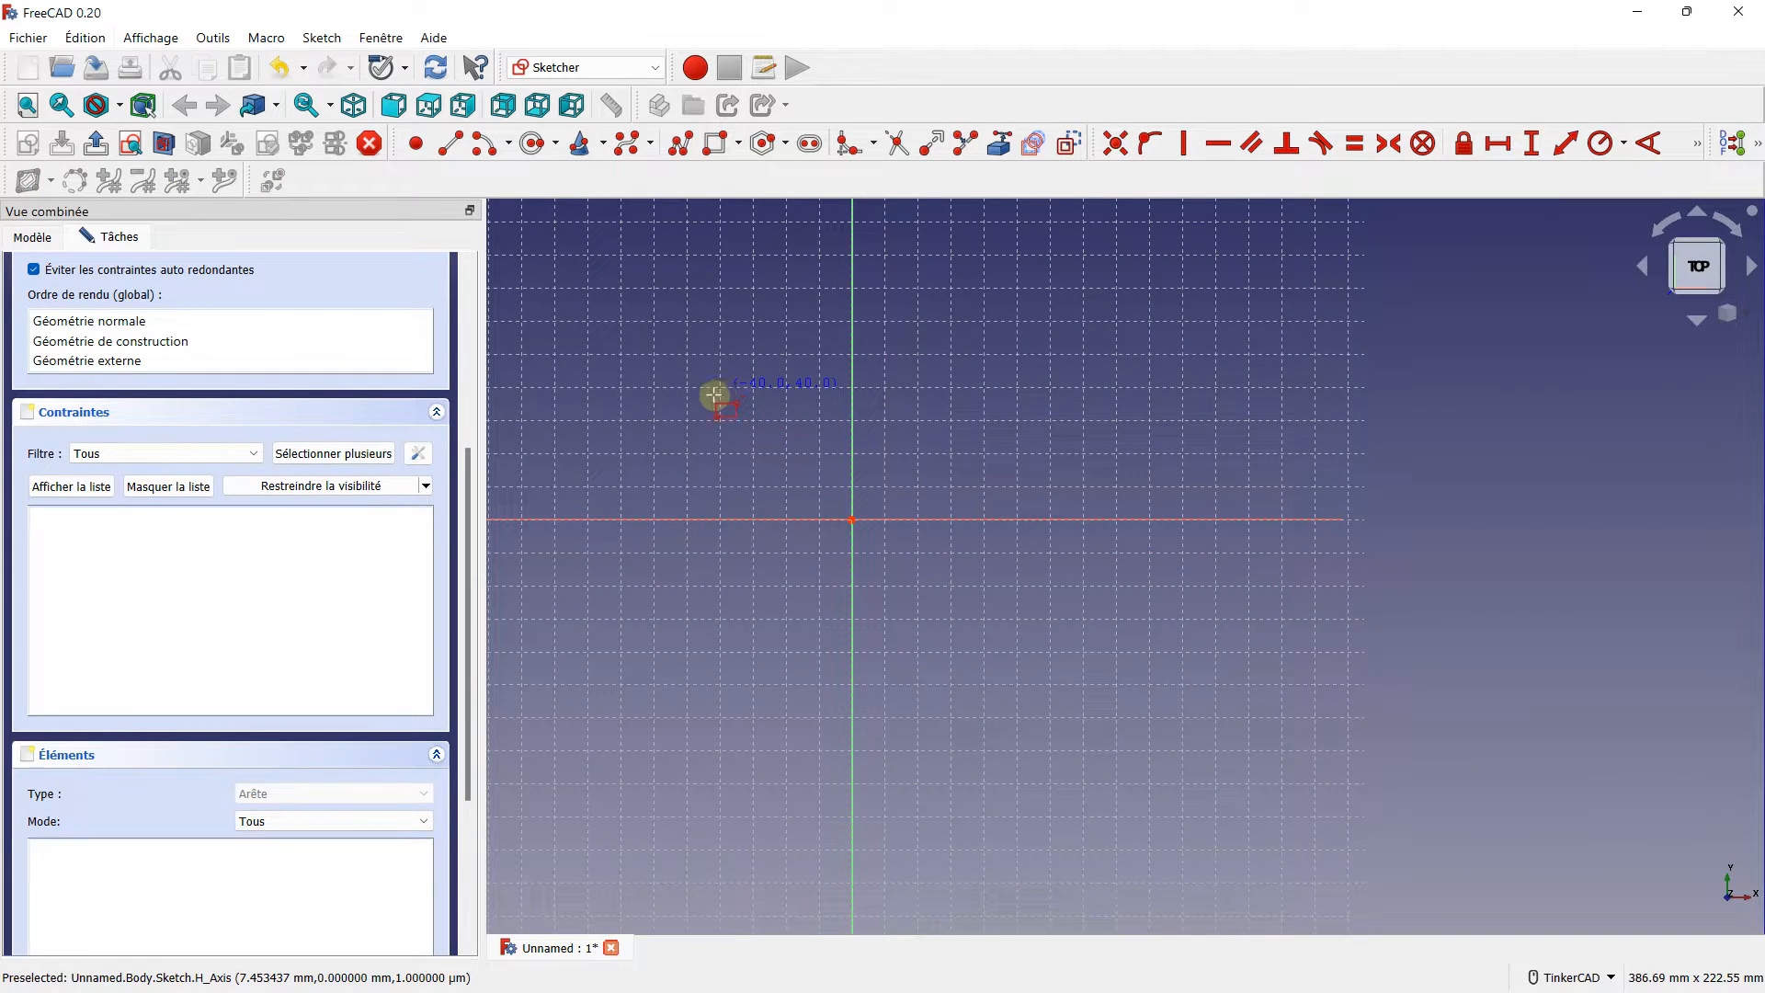
{"action": "left_click", "coordinate": [654, 387]}
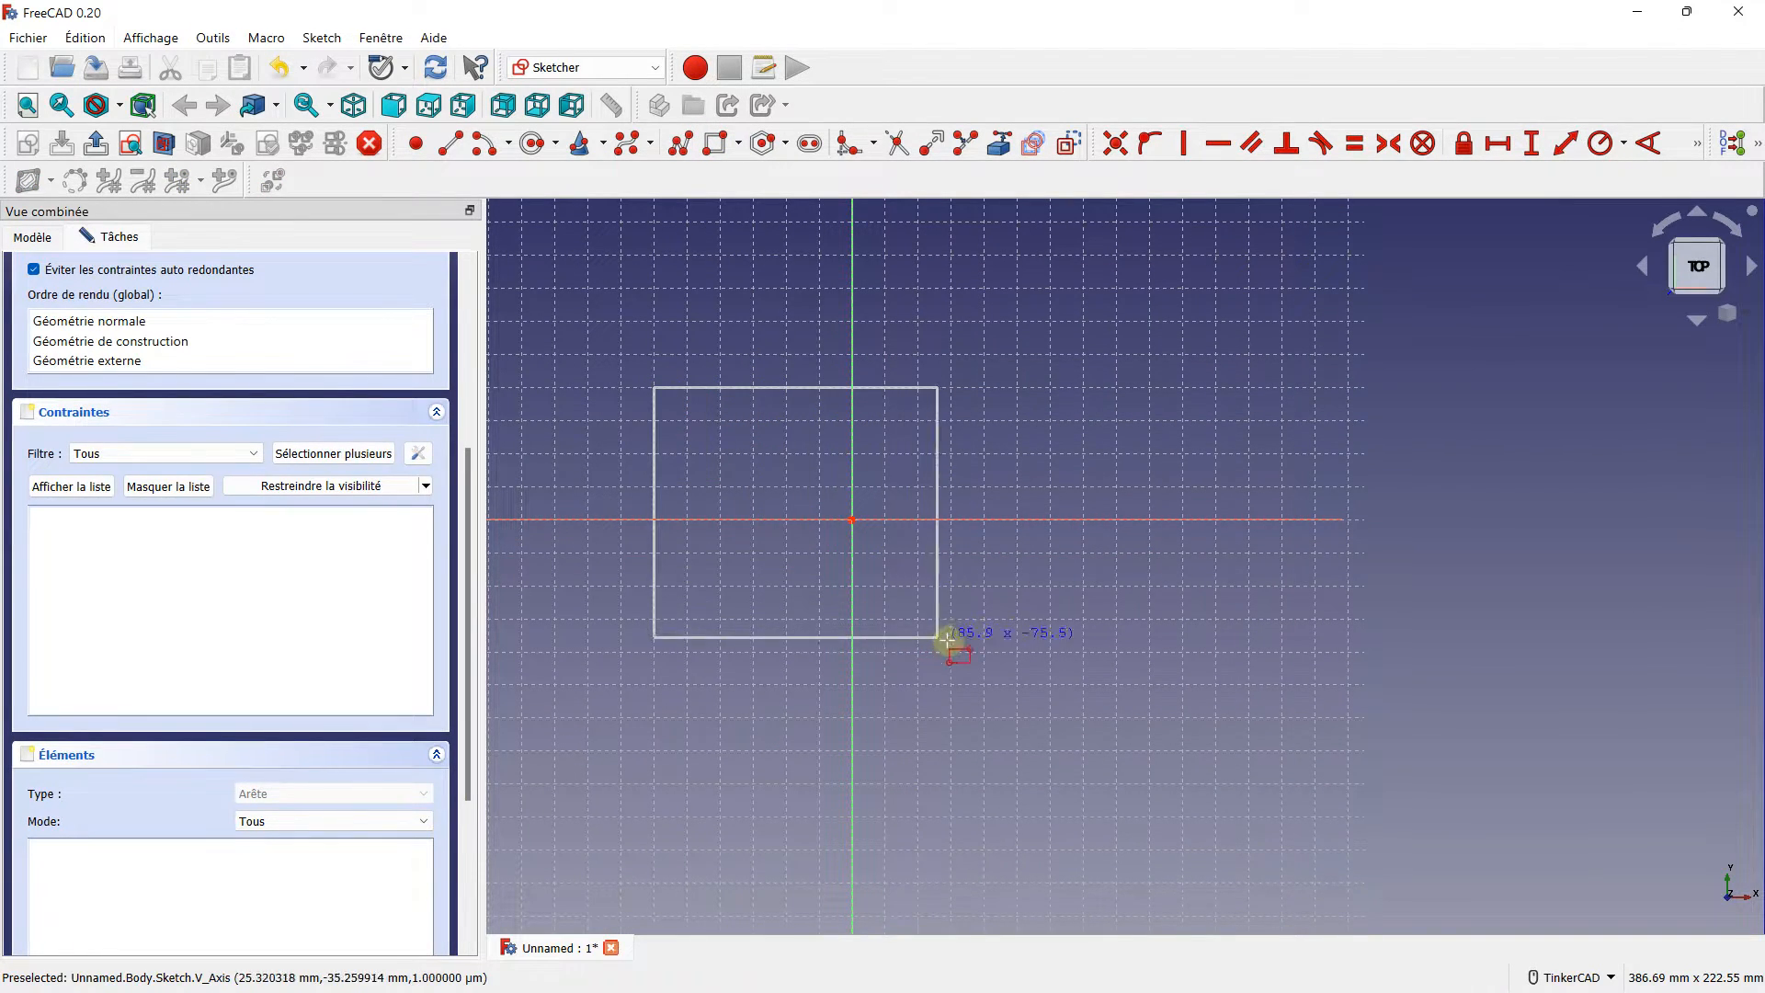
{"action": "left_click", "coordinate": [1052, 655]}
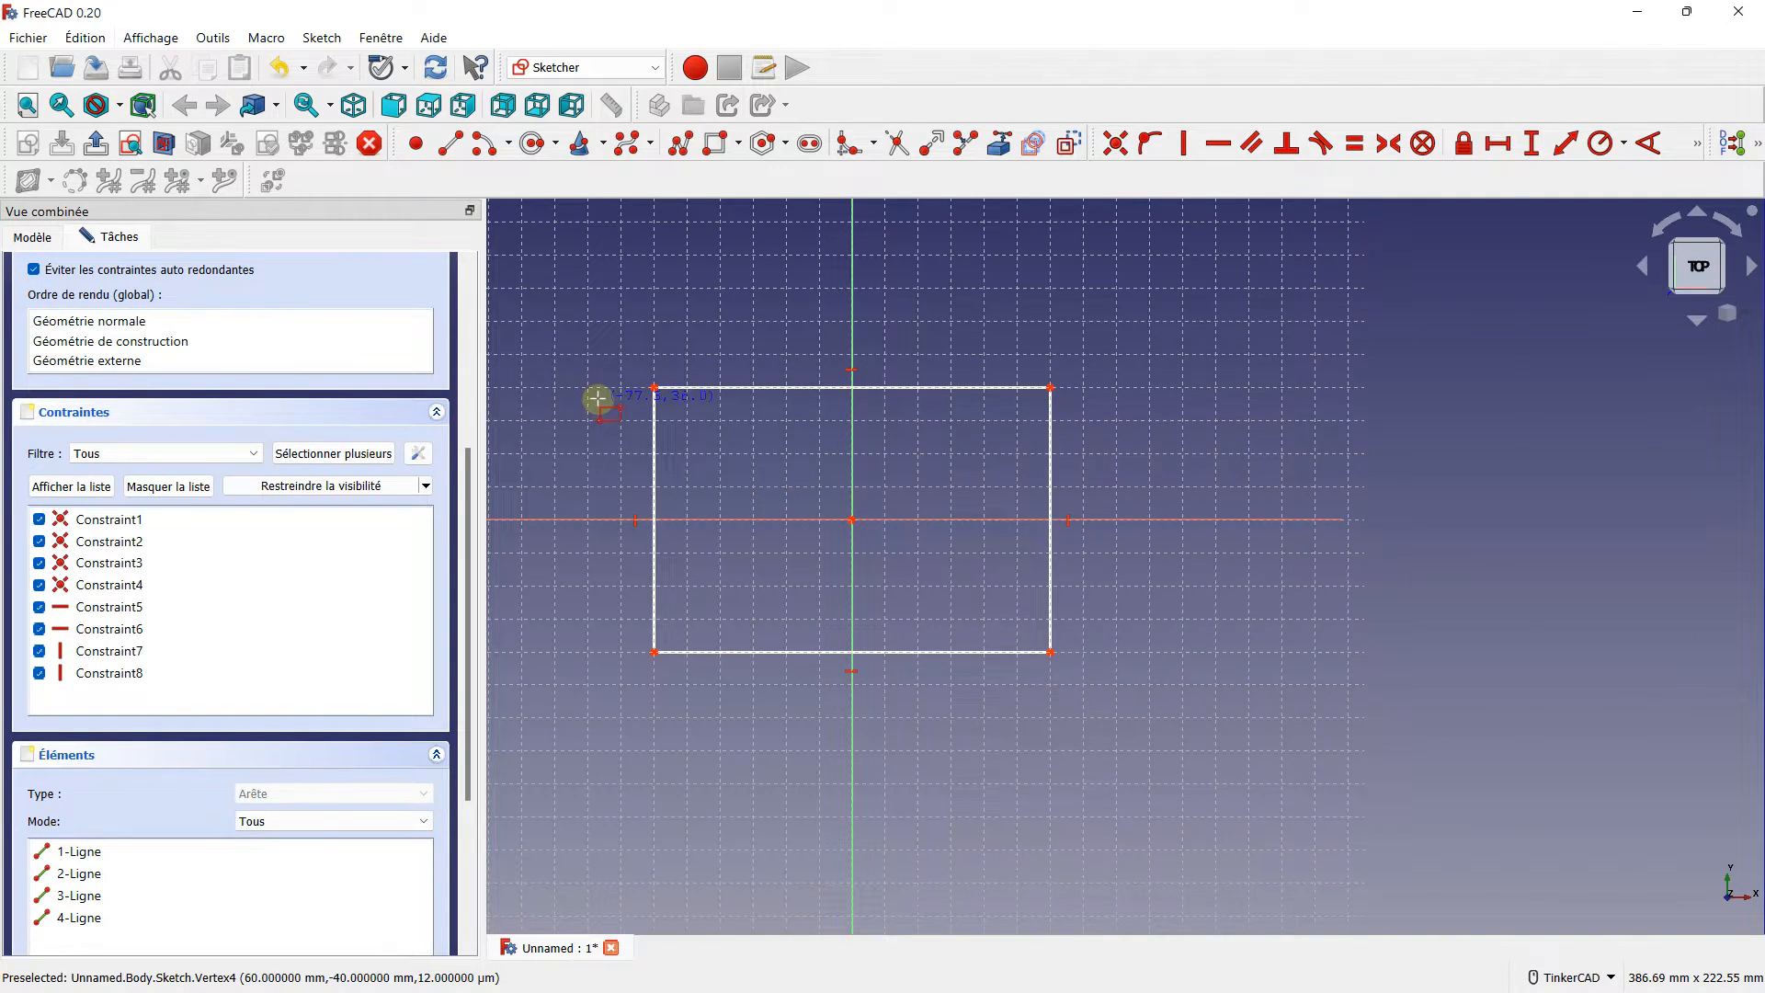
- Round the rectangle's upper-left corner with a standard sketch fillet of about 6.2 mm radius
{"action": "scroll", "coordinate": [763, 382], "scroll_direction": "up", "scroll_amount": 3}
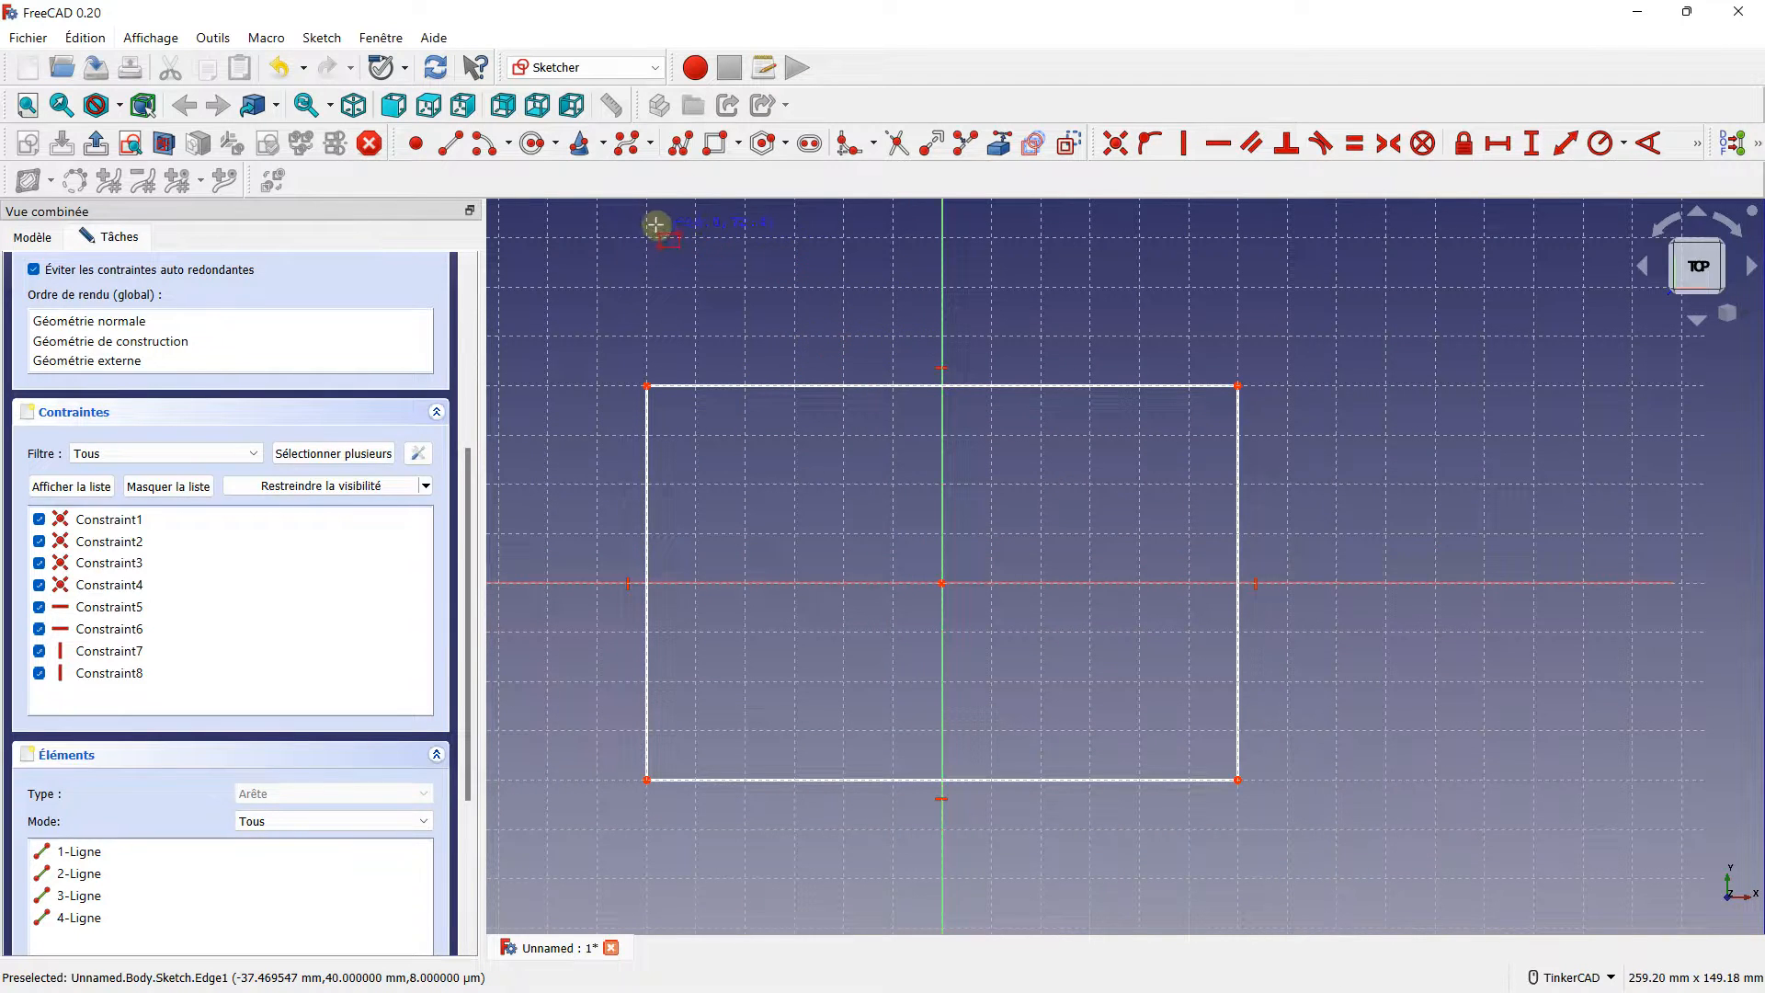
{"action": "scroll", "coordinate": [651, 364], "scroll_direction": "up", "scroll_amount": 2}
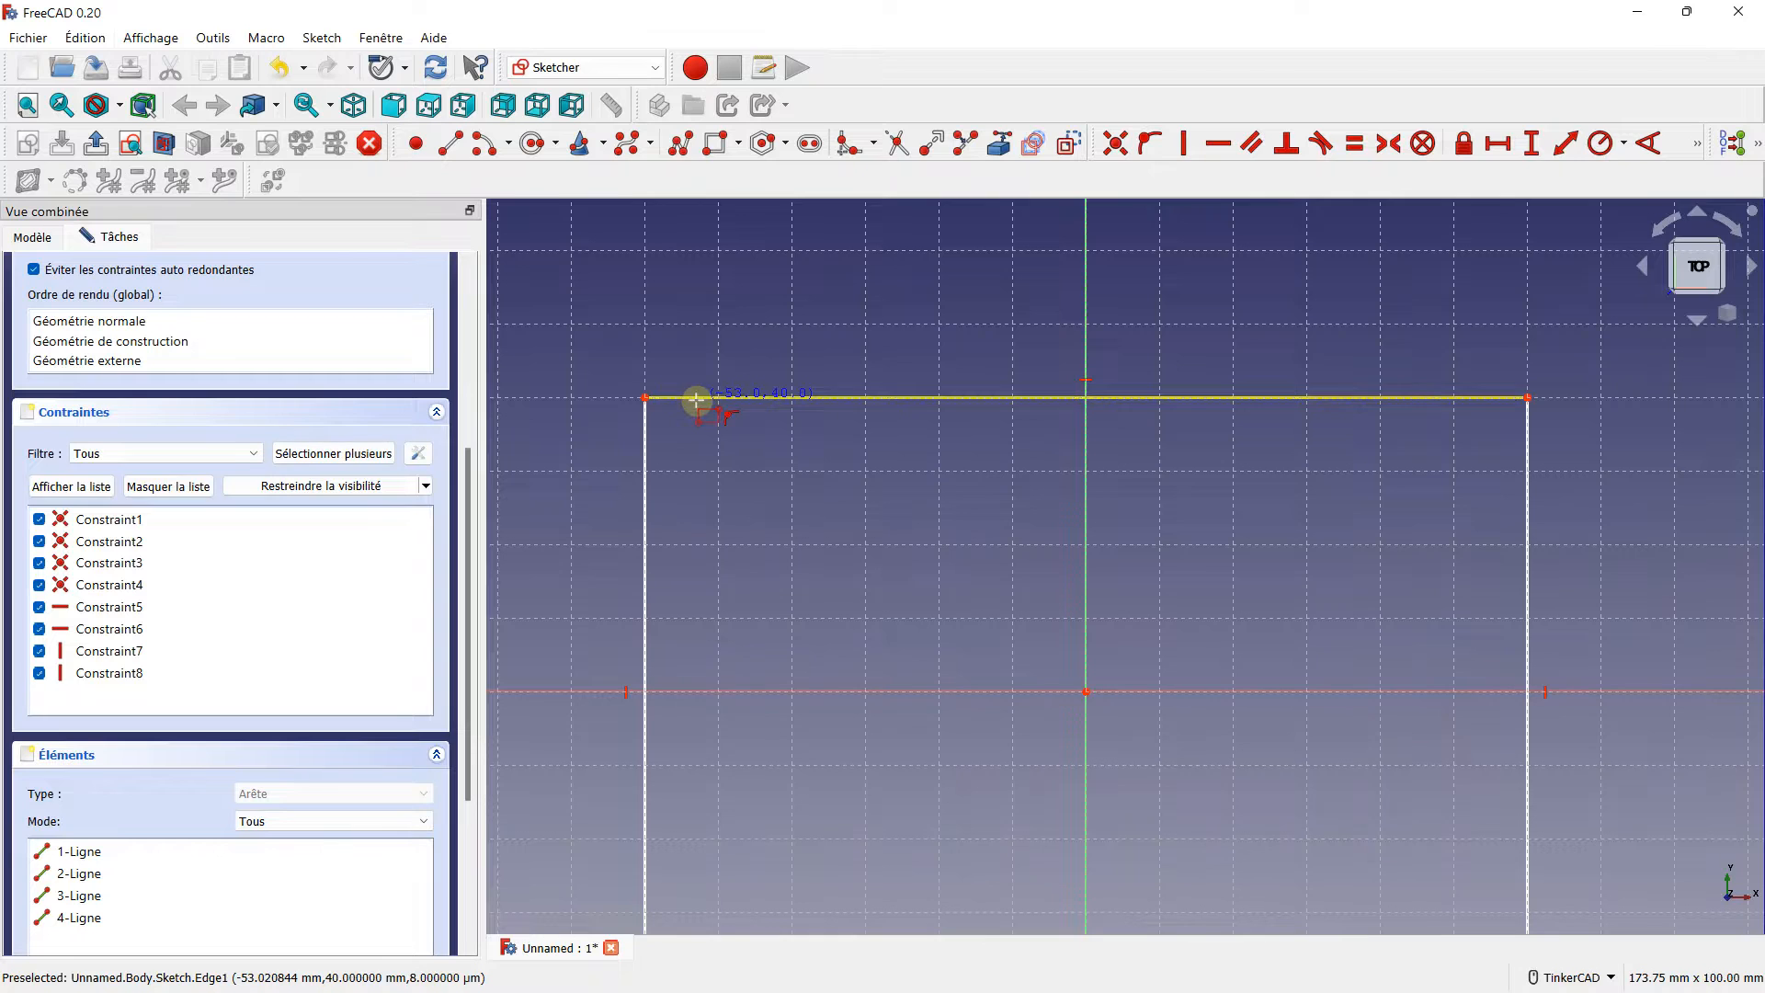
{"action": "left_click", "coordinate": [855, 150]}
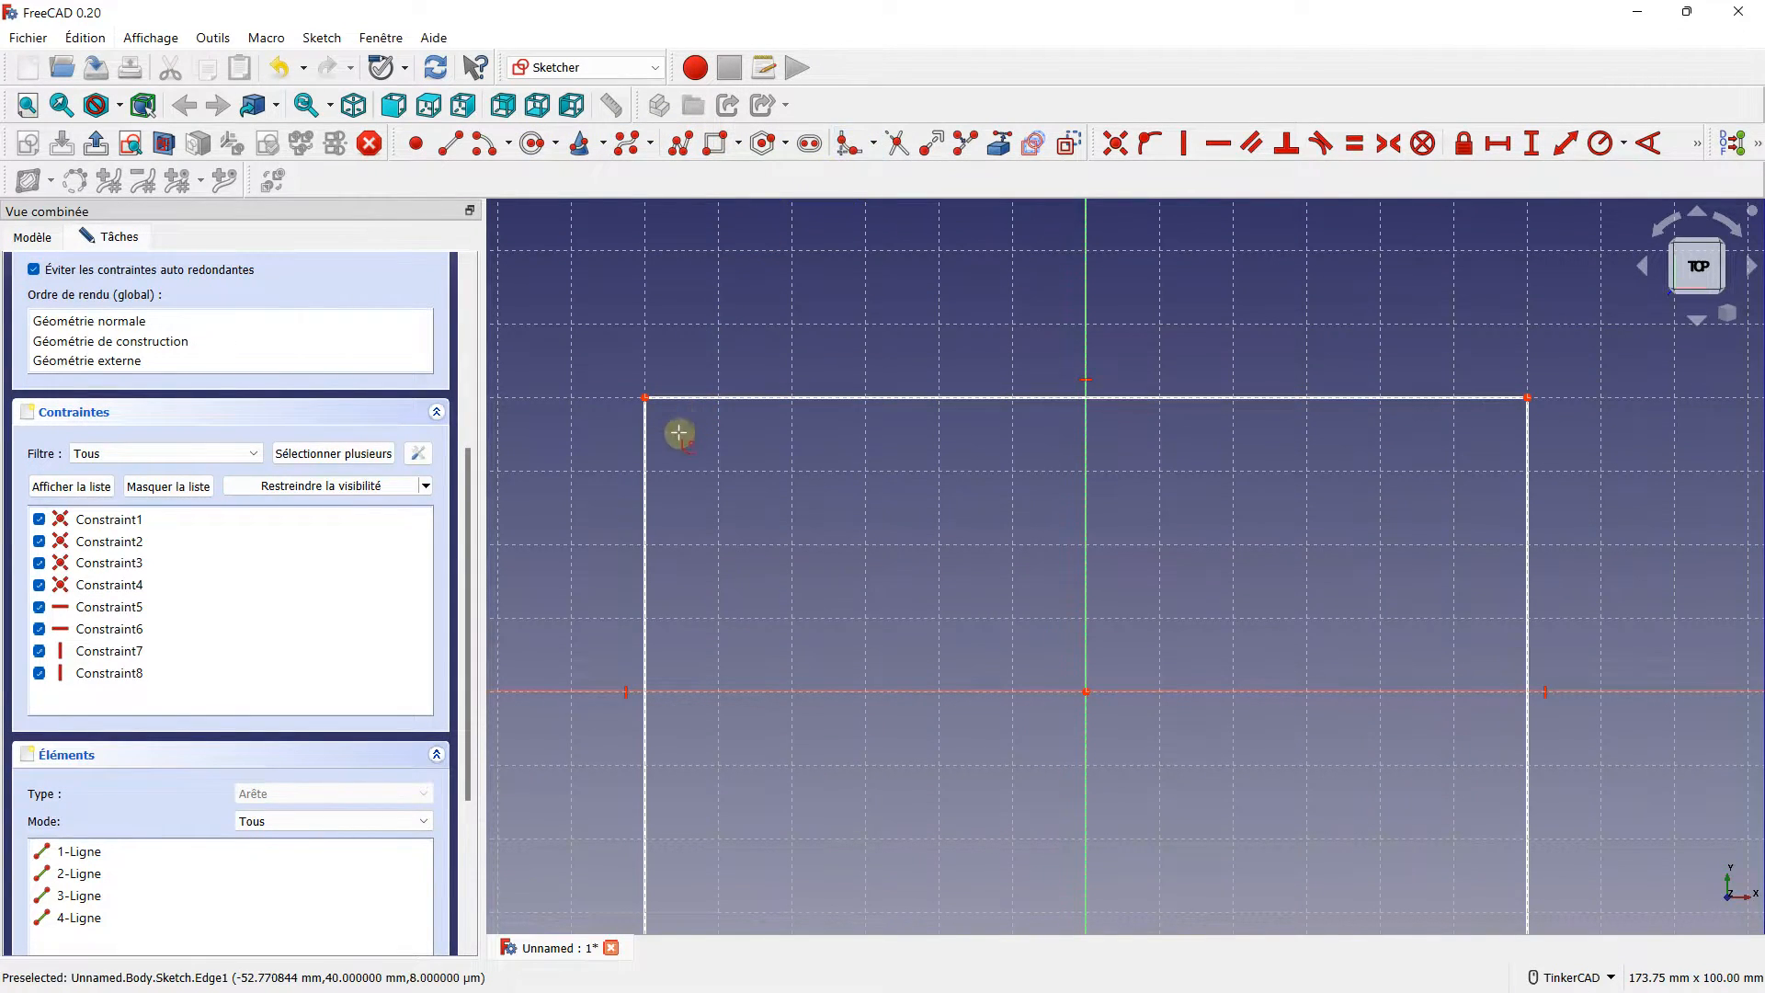
{"action": "left_click", "coordinate": [648, 449]}
{"action": "left_click", "coordinate": [689, 398]}
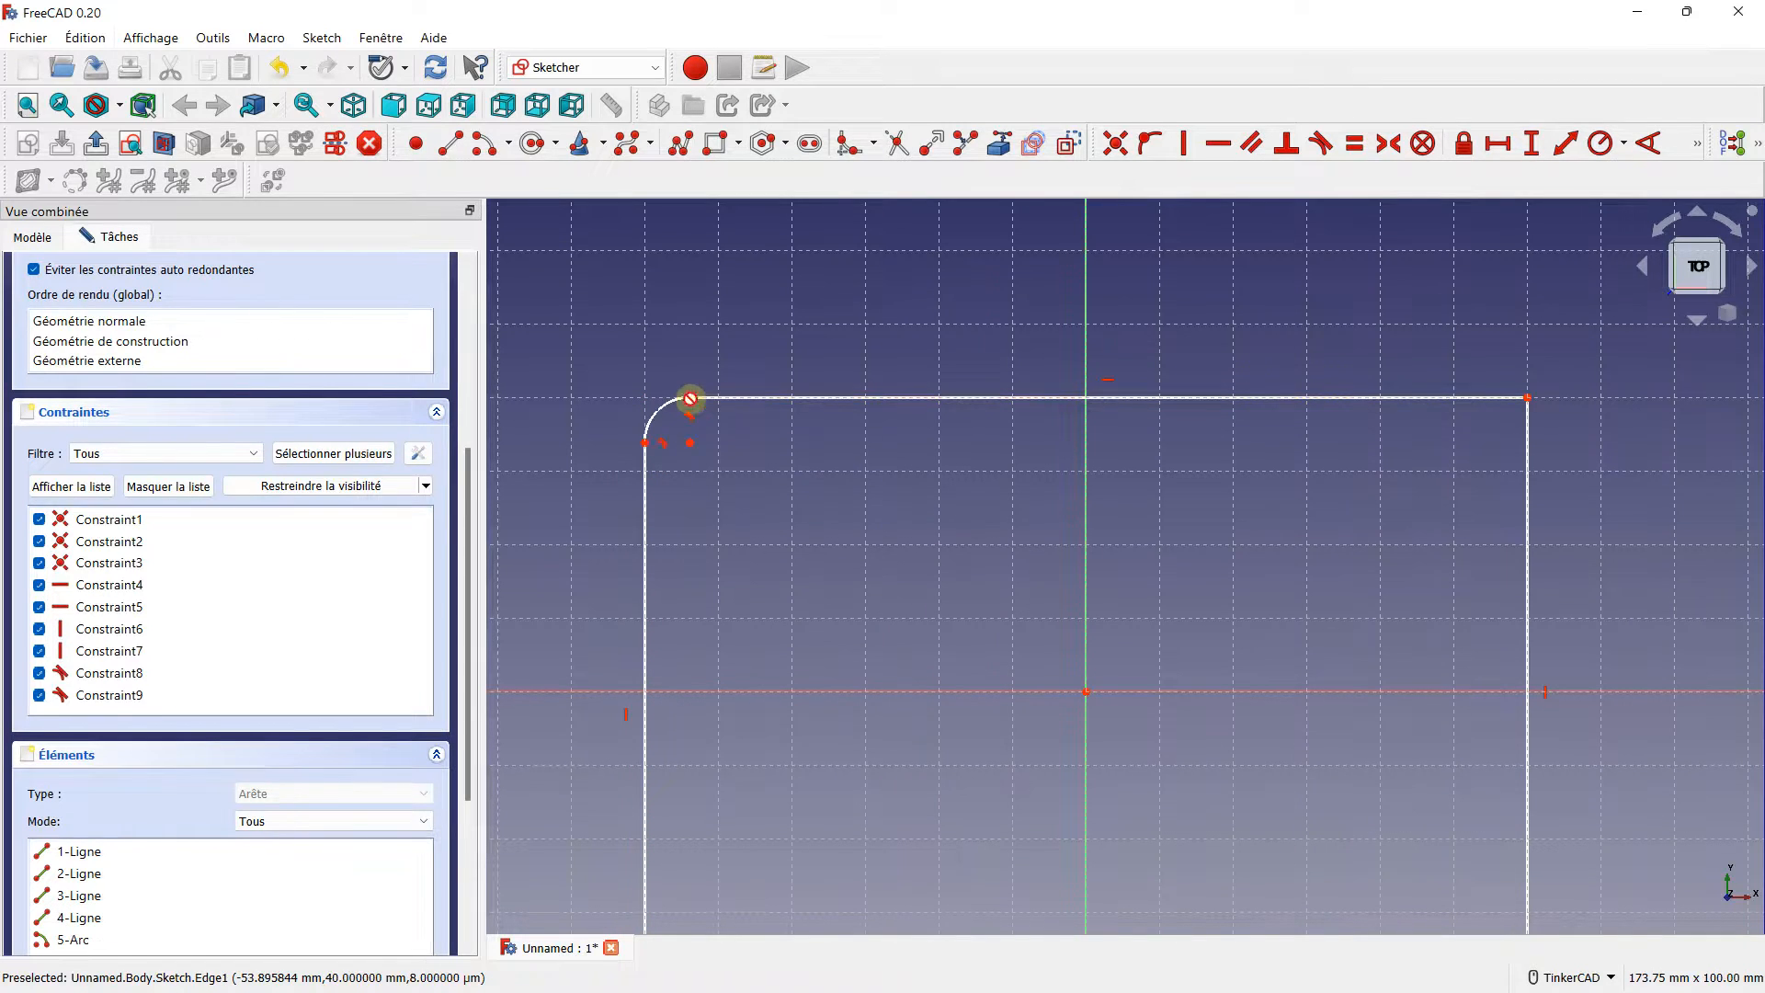
- Add a radius constraint of 8 mm to the fillet arc at the rectangle's upper-left corner
{"action": "scroll", "coordinate": [660, 431], "scroll_direction": "up", "scroll_amount": 3}
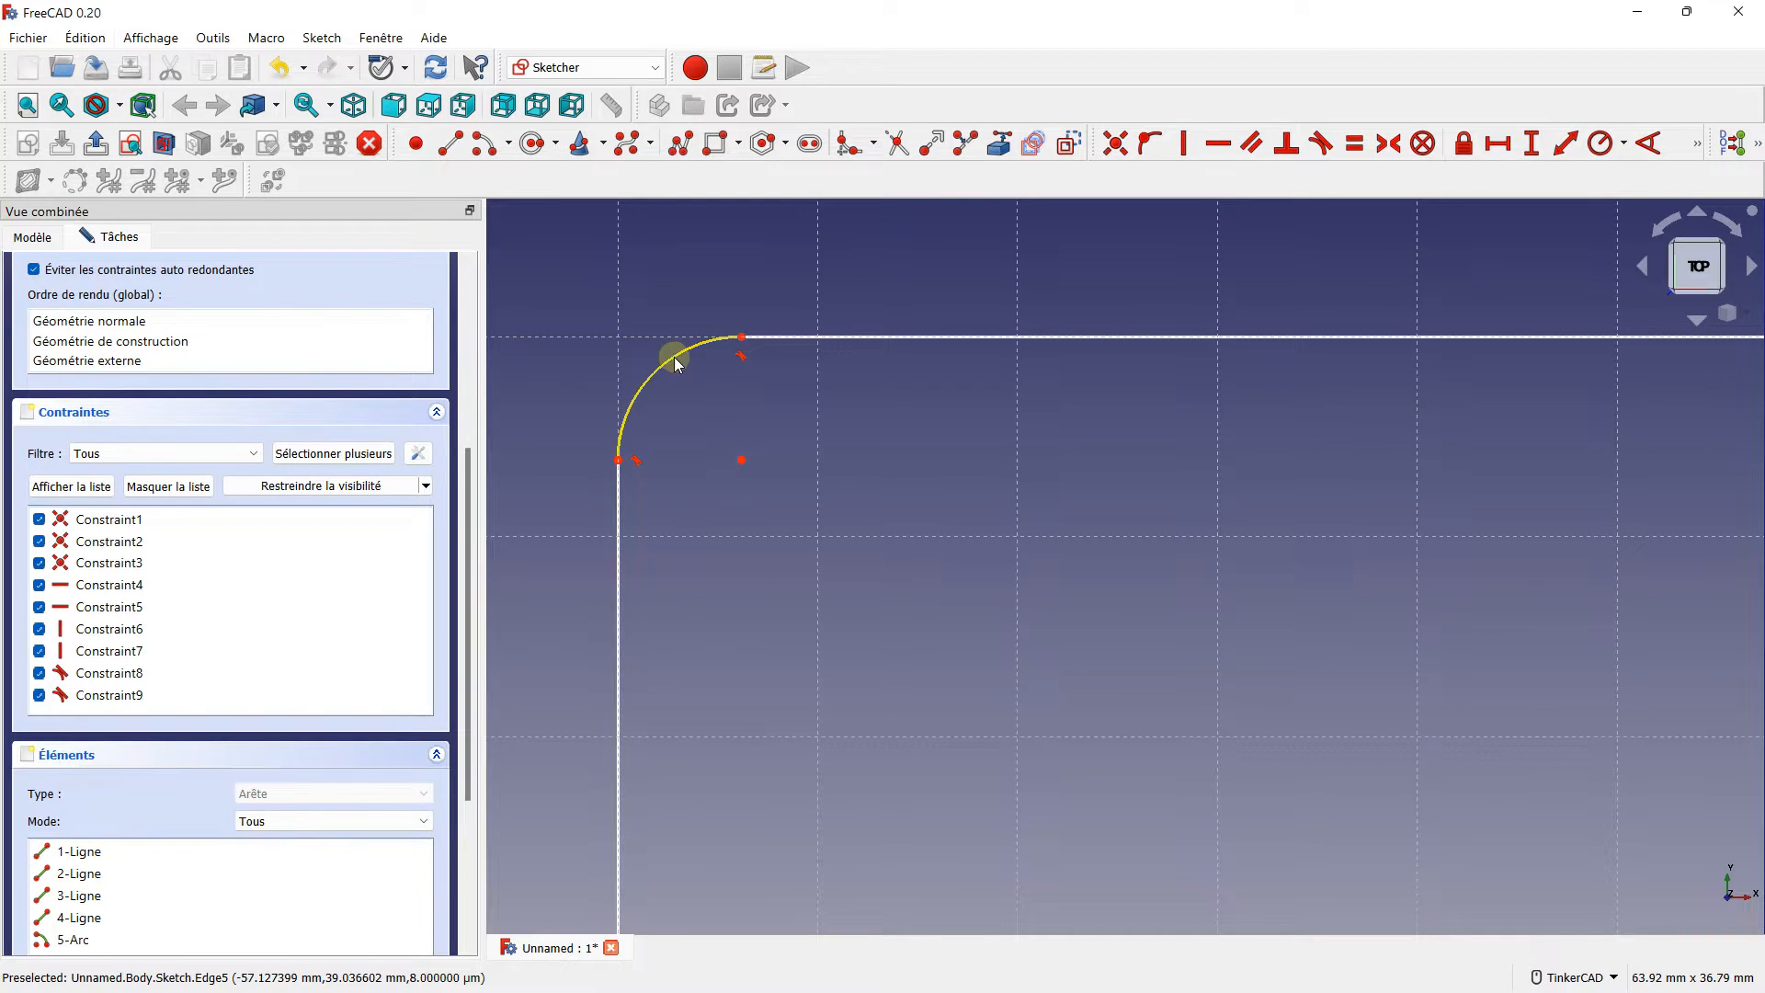
{"action": "left_click", "coordinate": [675, 361]}
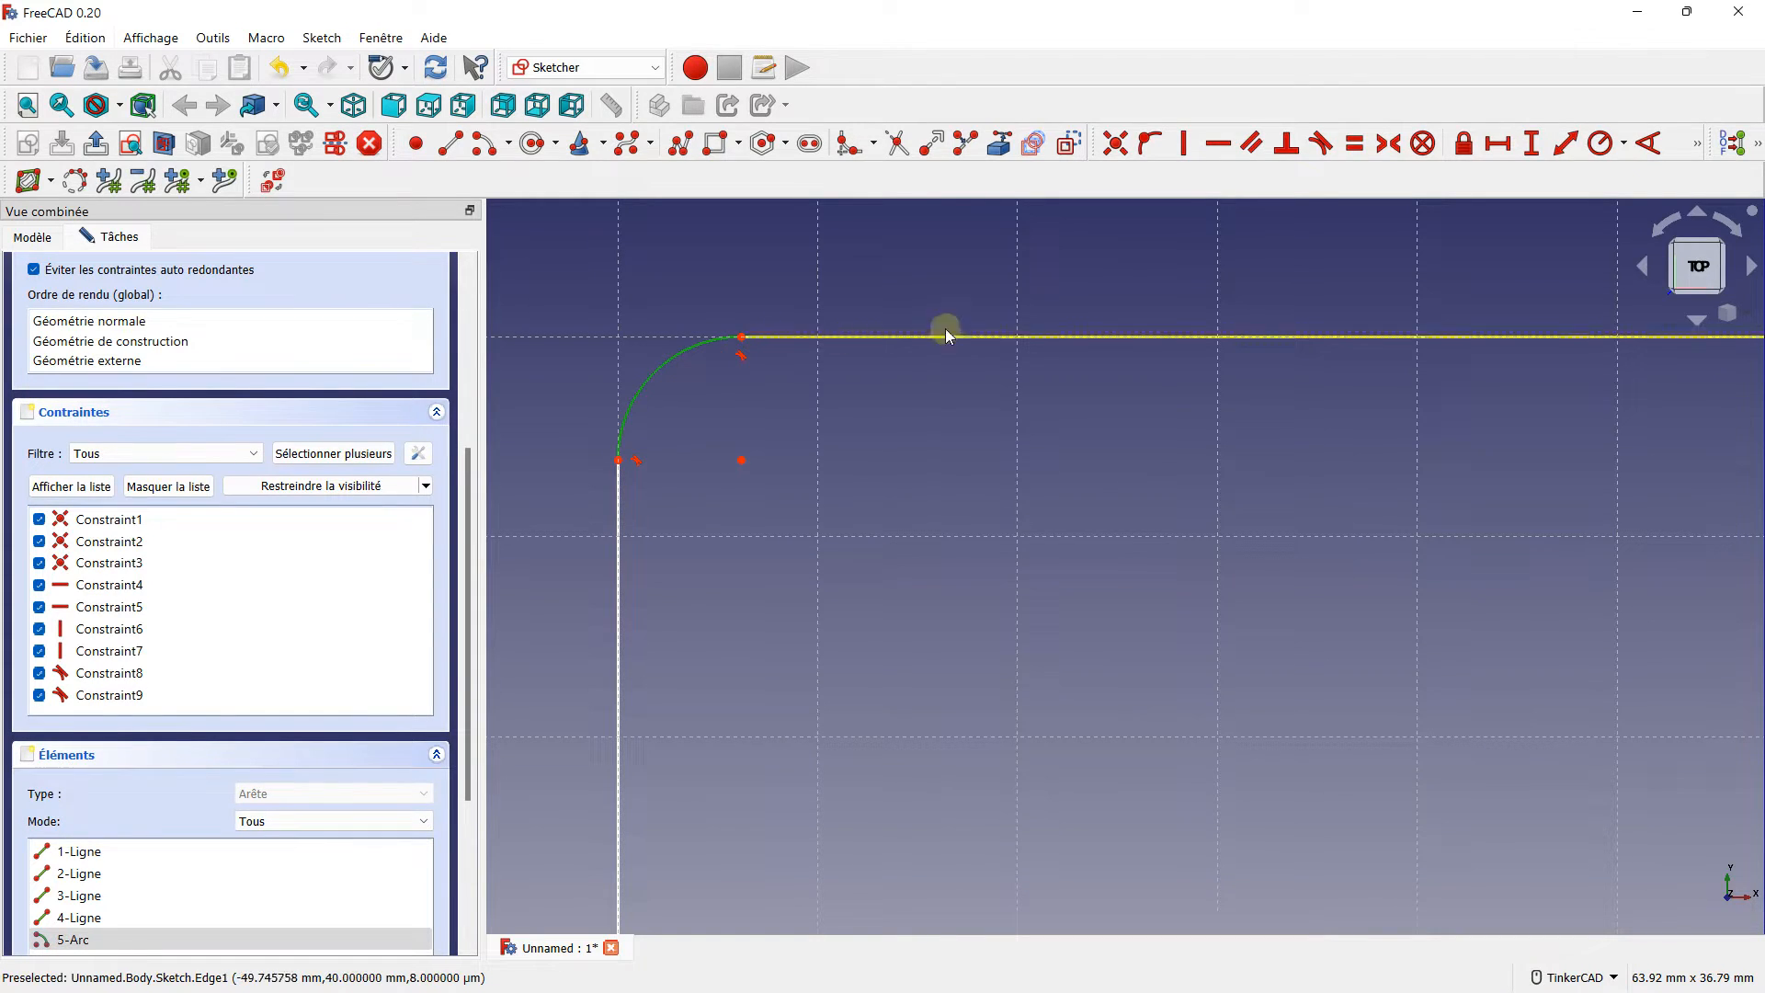
{"action": "left_click", "coordinate": [1623, 143]}
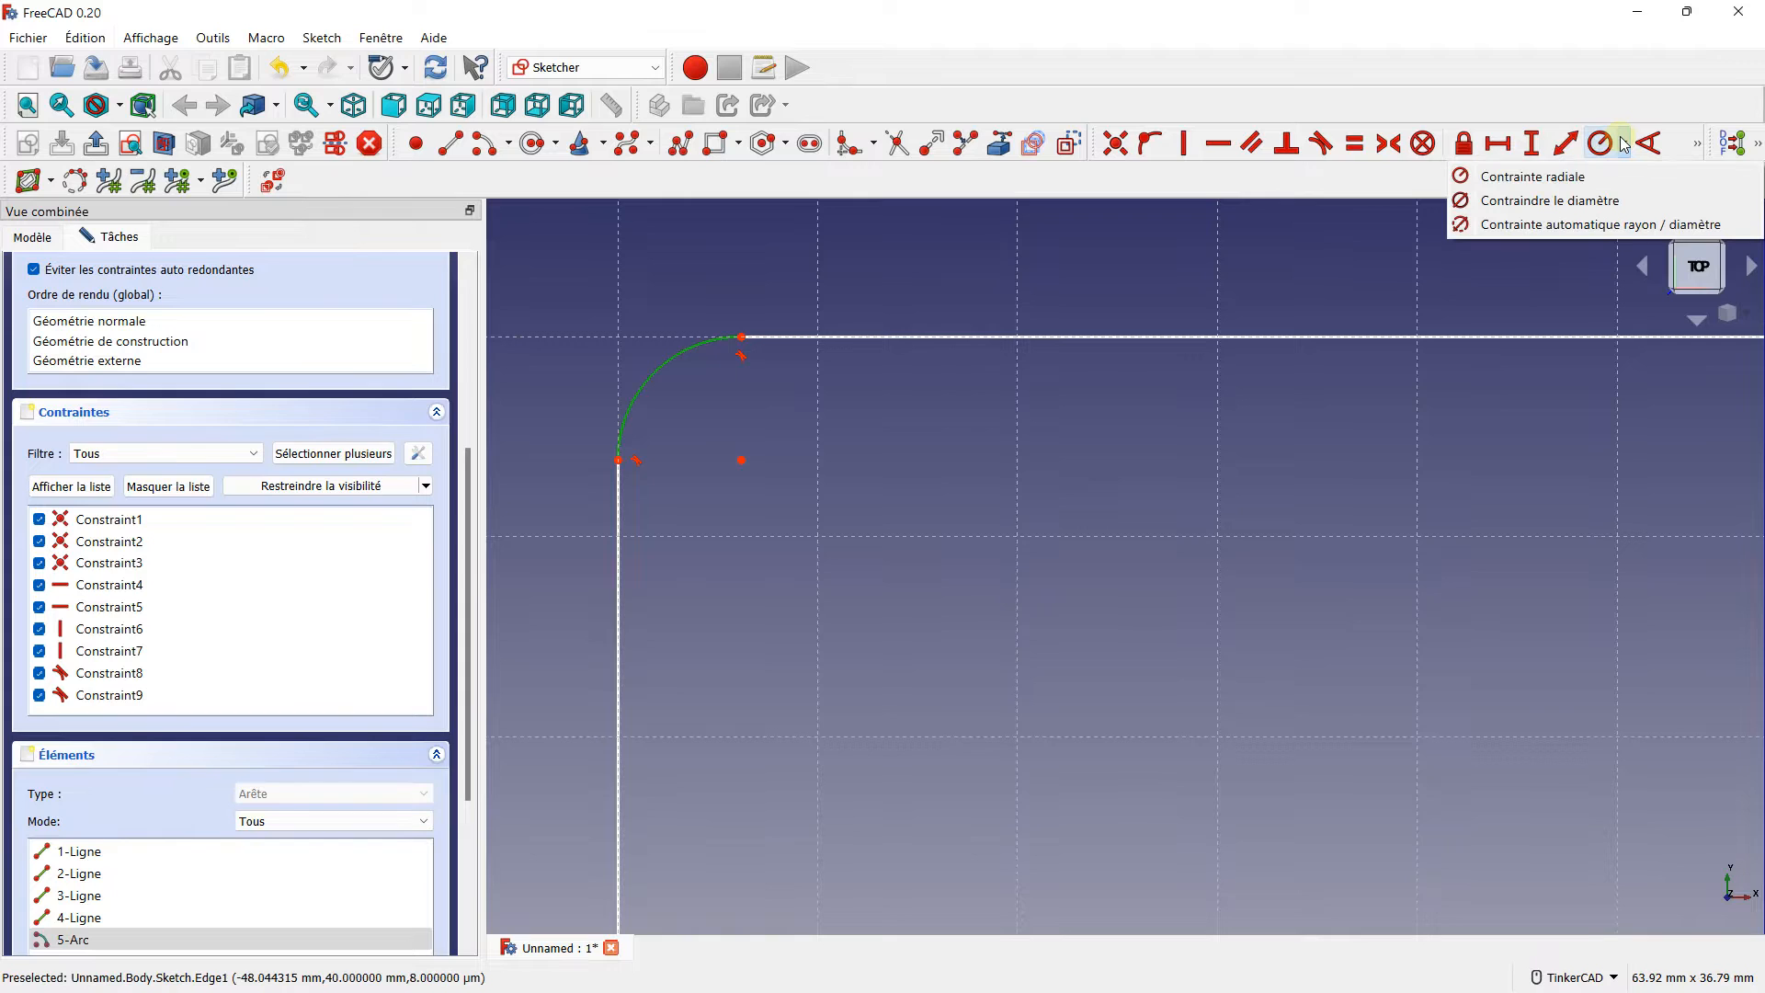
{"action": "left_click", "coordinate": [1544, 176]}
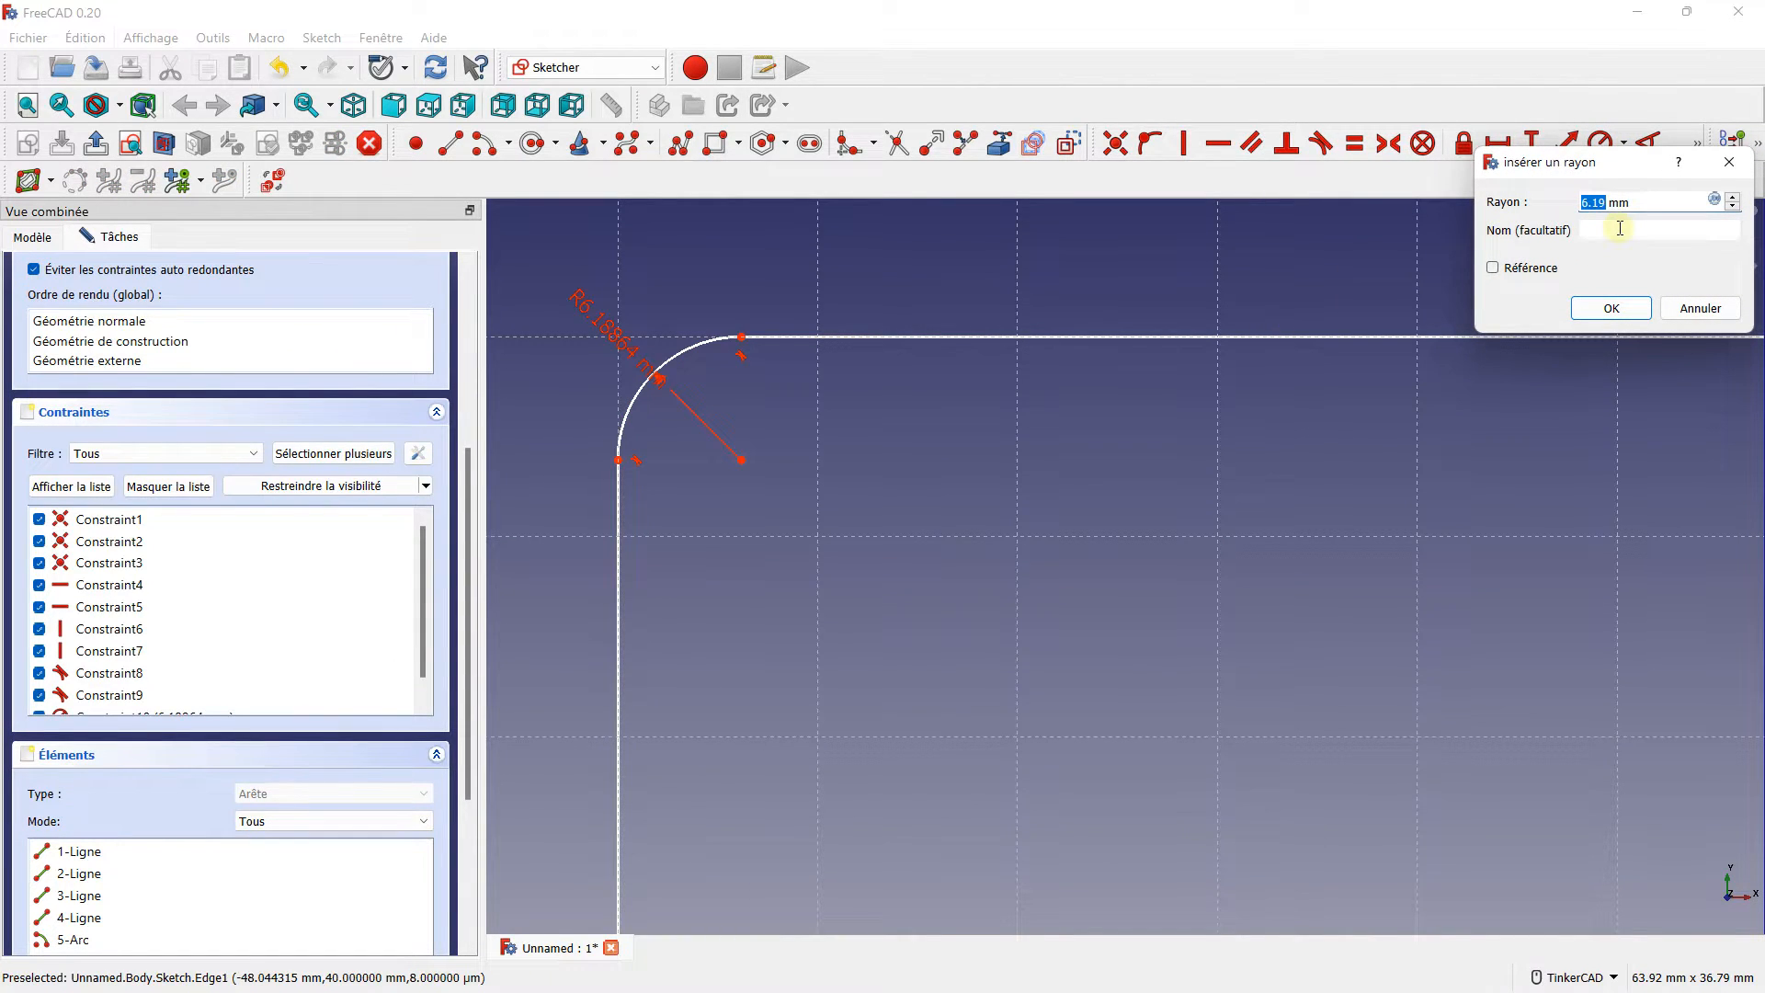
{"action": "type", "text": "8"}
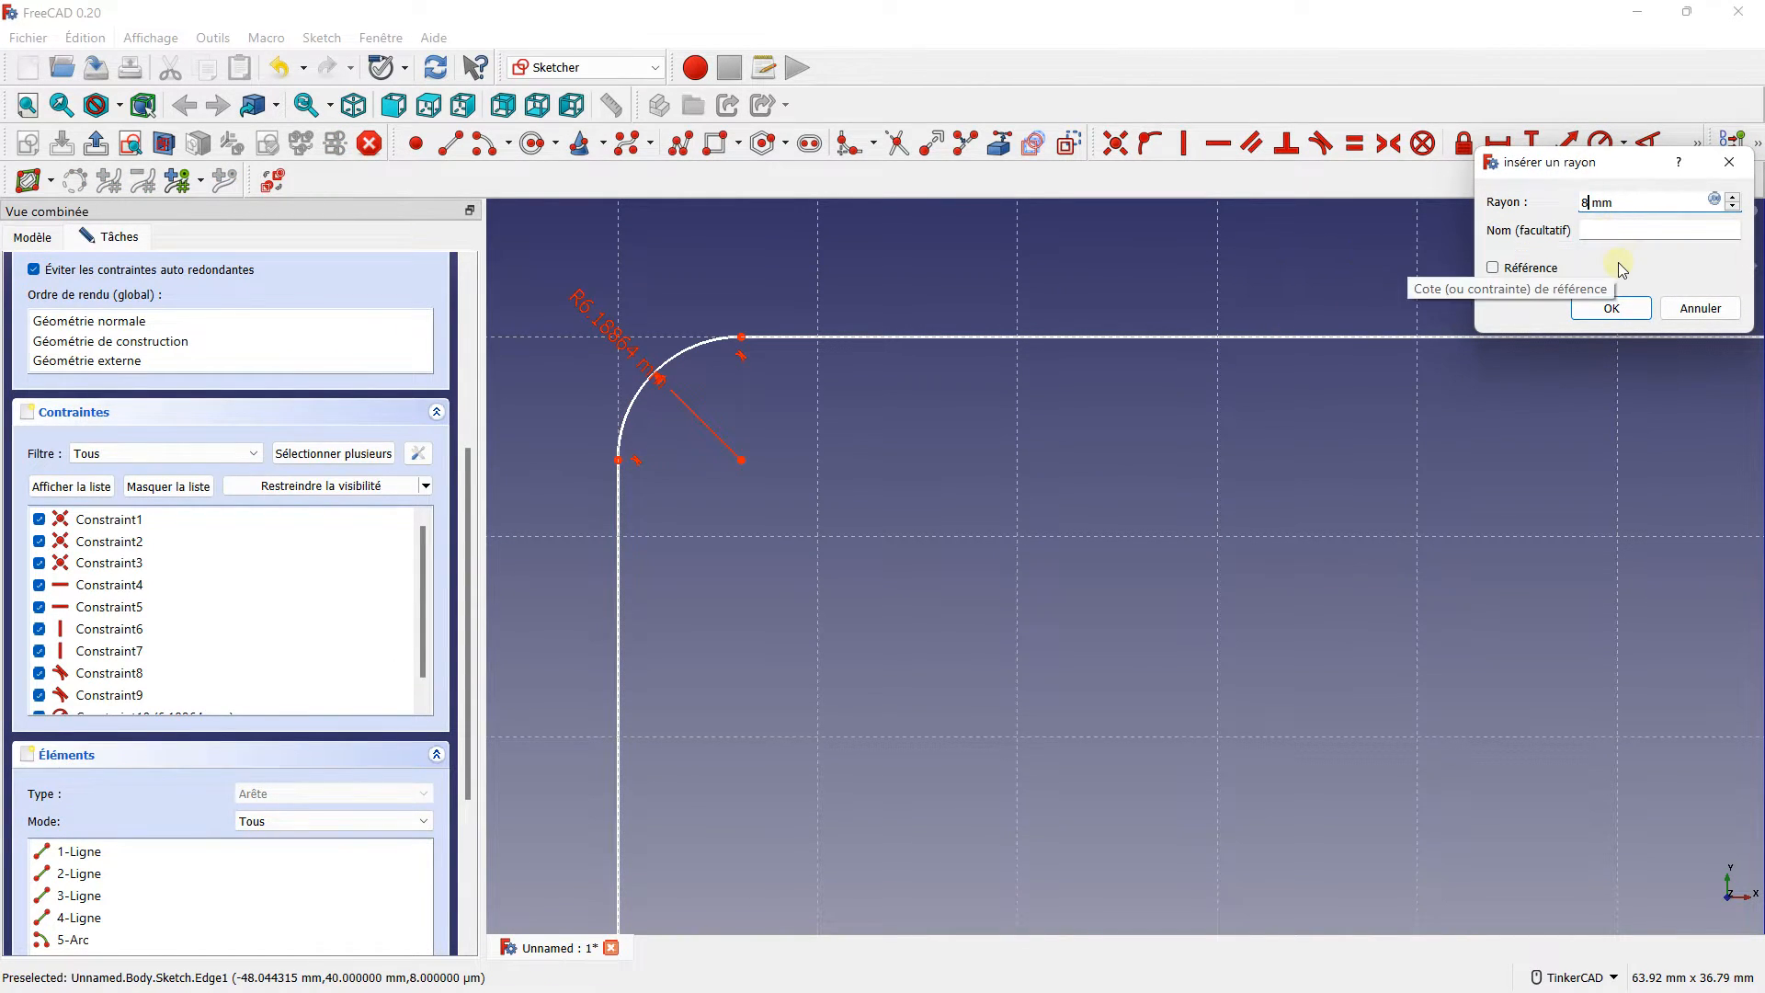
{"action": "left_click", "coordinate": [1615, 307]}
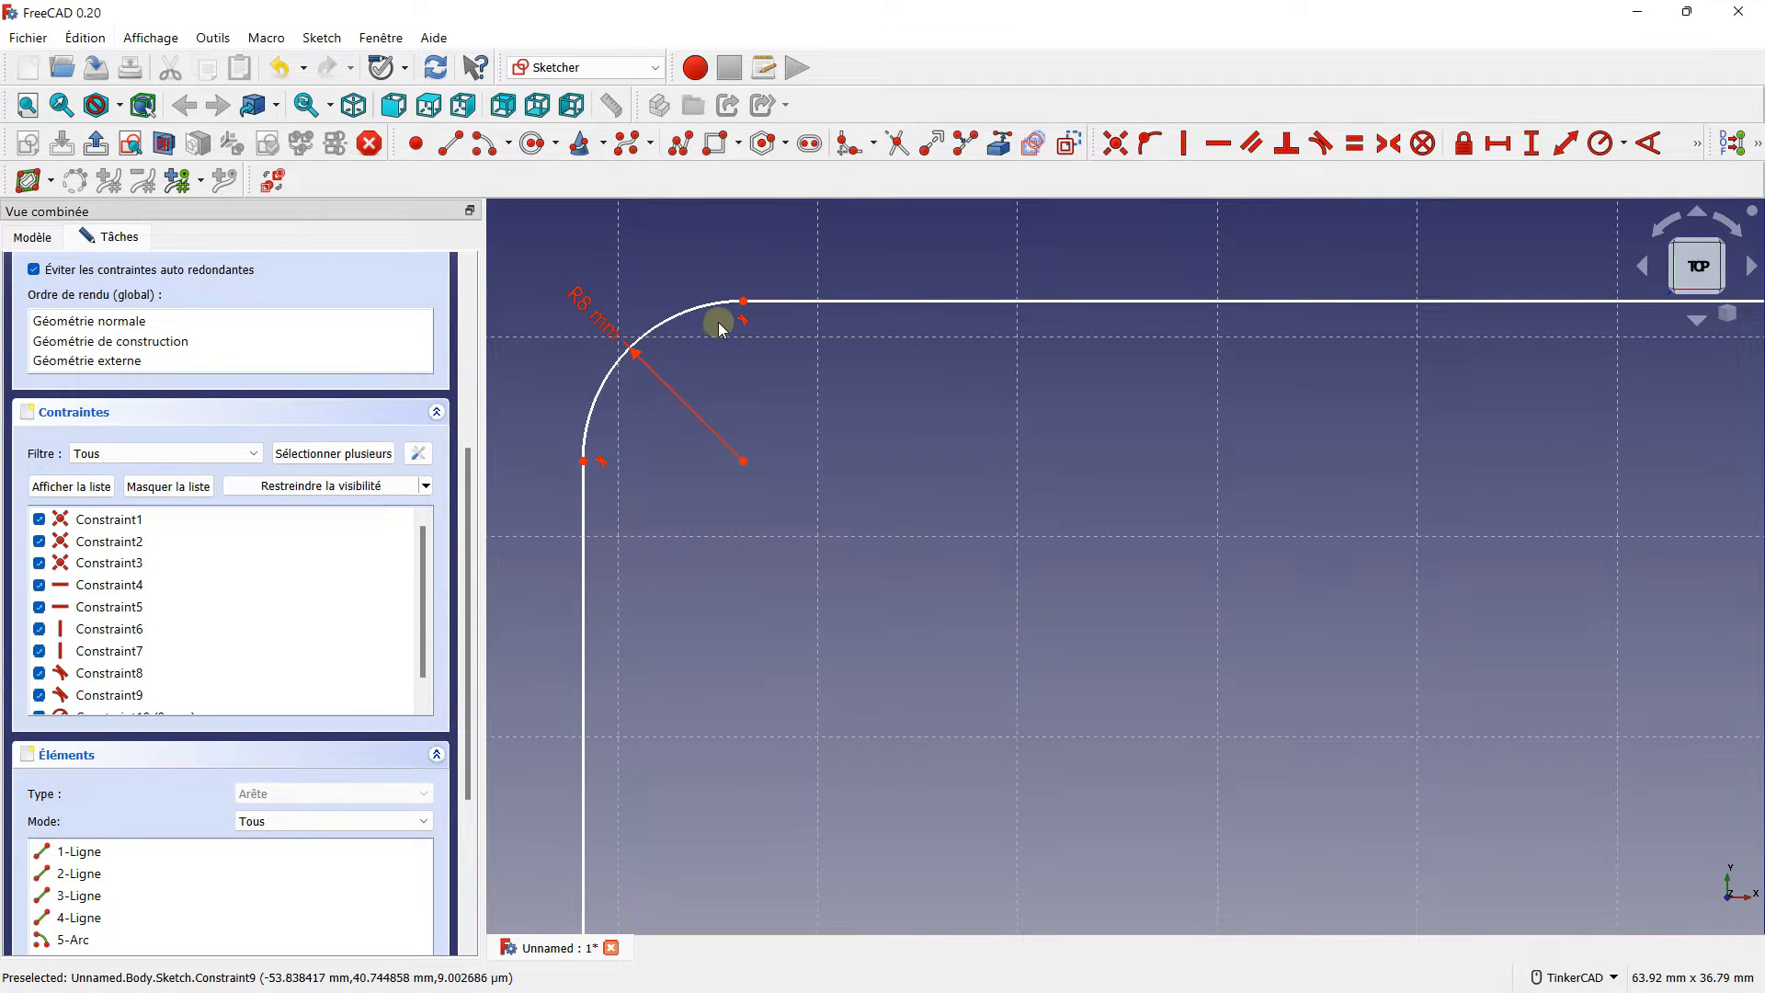
- Undo the 8 mm radius constraint and the fillet on the rectangle's upper-left corner
{"action": "scroll", "coordinate": [723, 315], "scroll_direction": "down", "scroll_amount": 3}
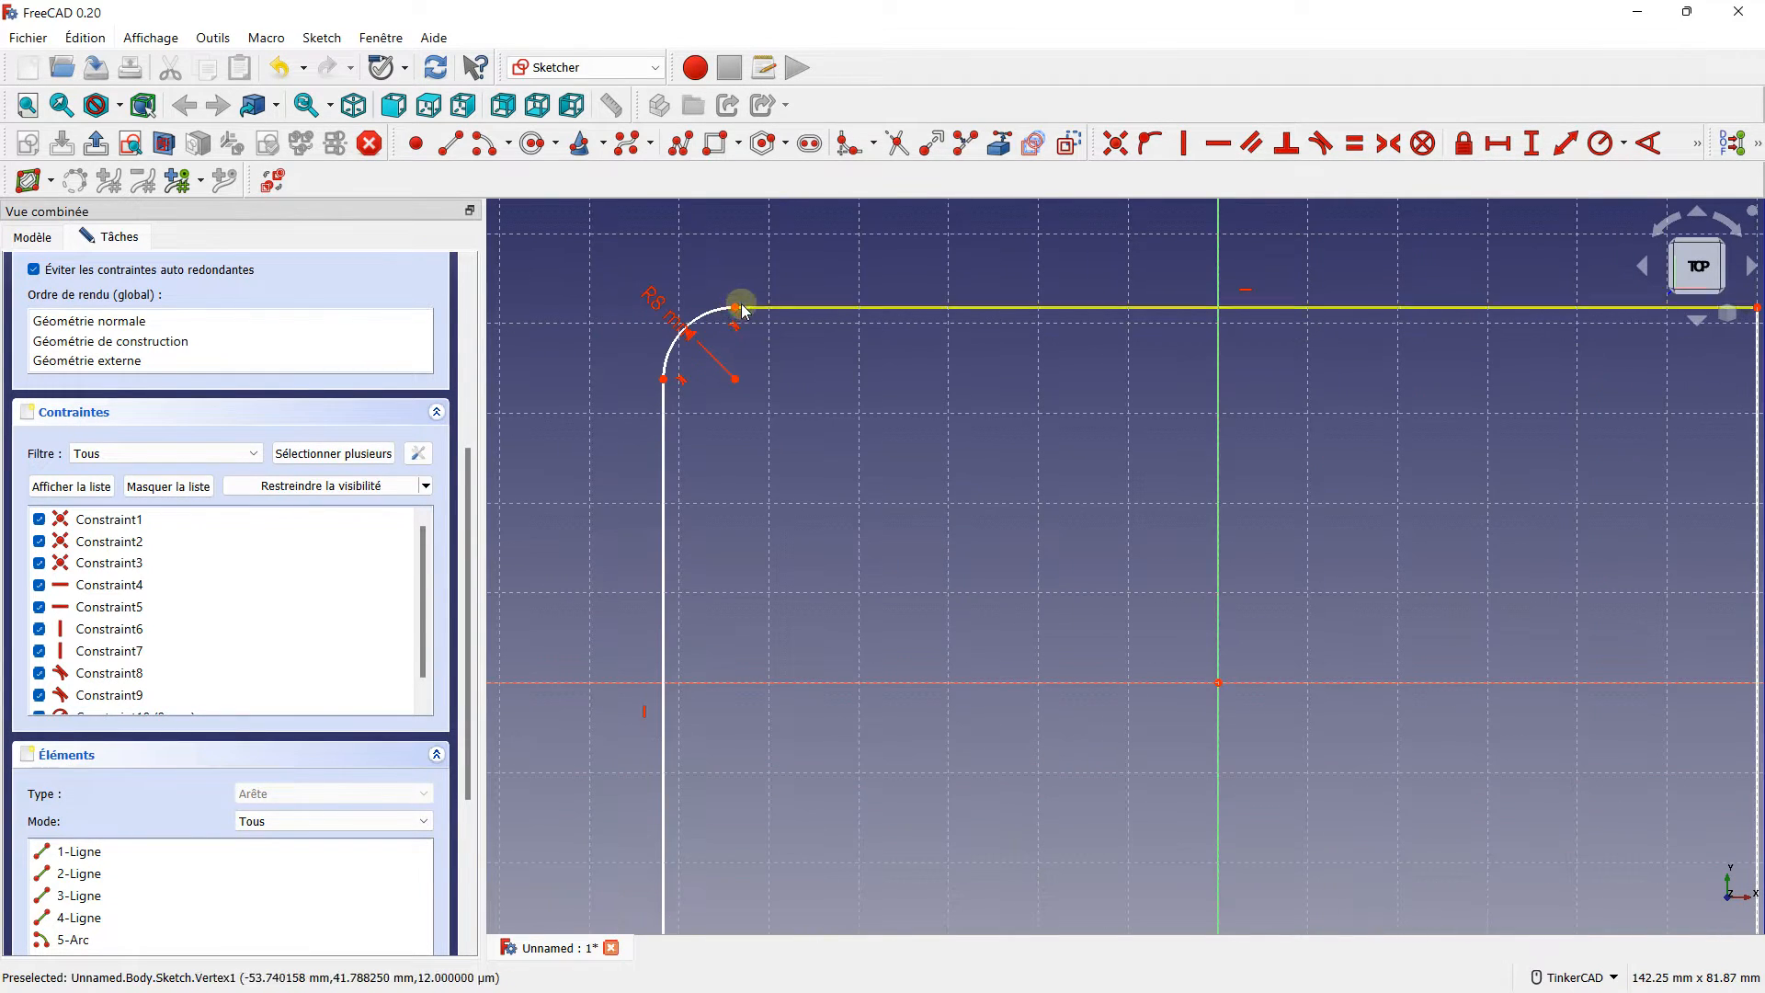
{"action": "scroll", "coordinate": [990, 331], "scroll_direction": "down", "scroll_amount": 2}
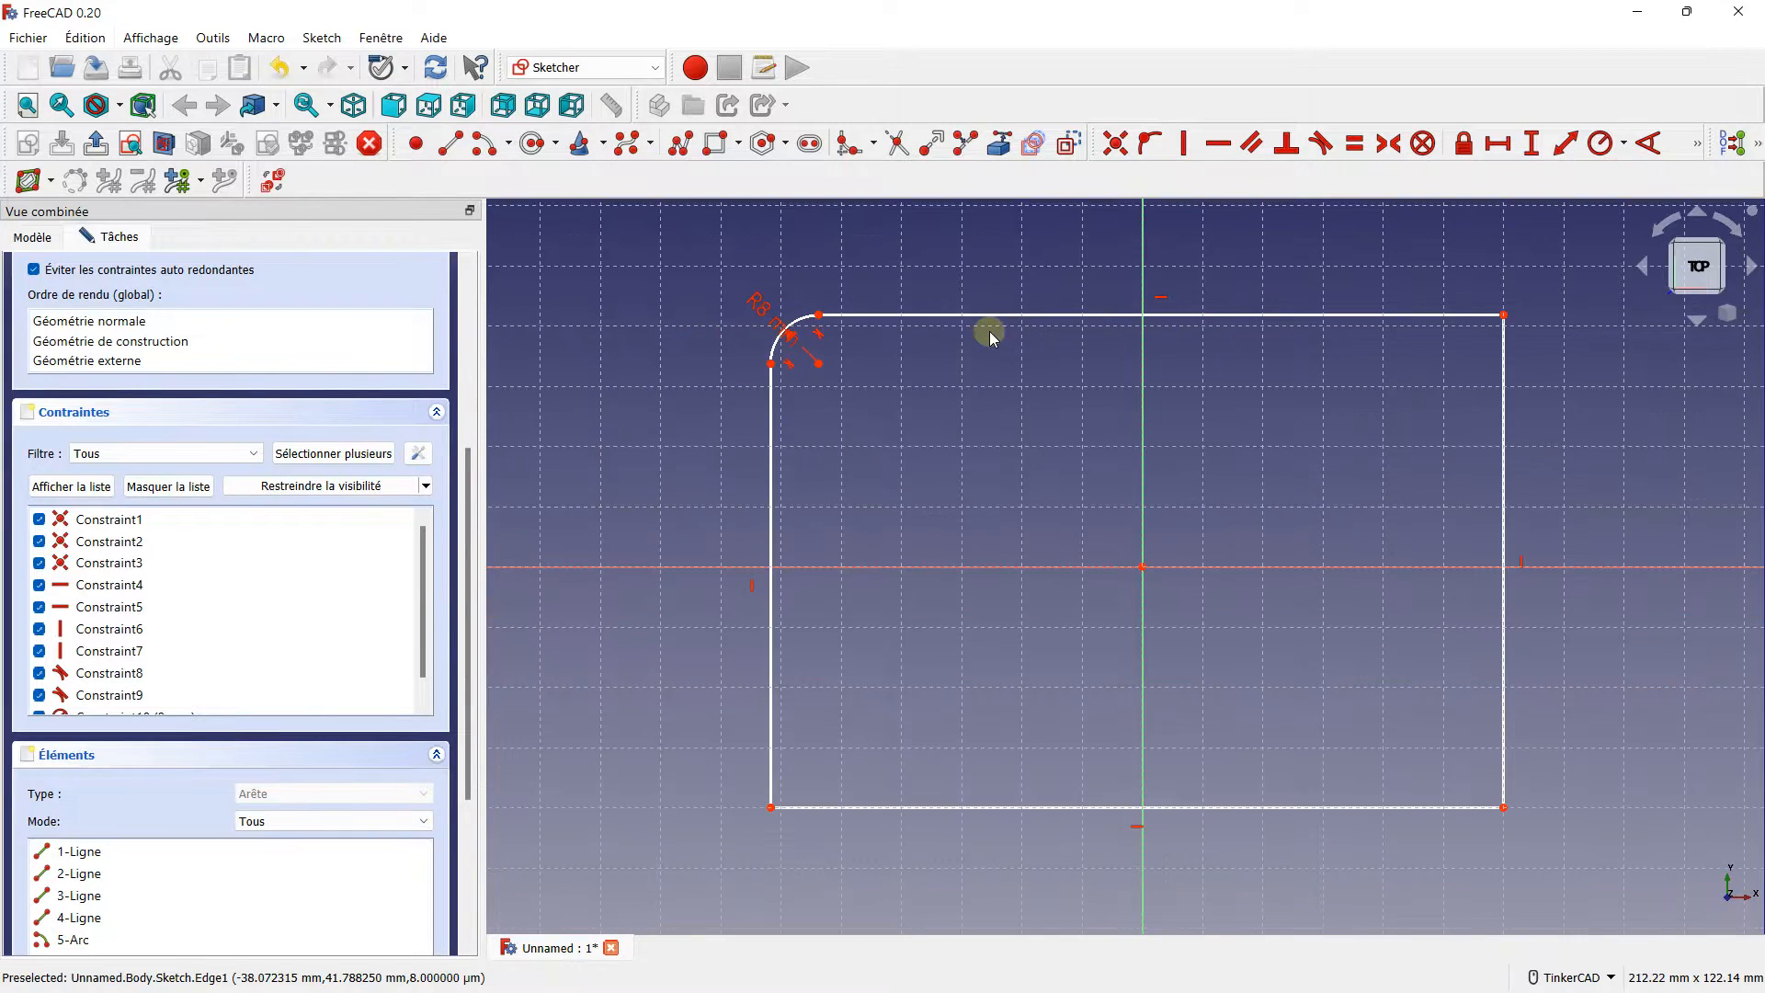
{"action": "scroll", "coordinate": [987, 331], "scroll_direction": "up", "scroll_amount": 2}
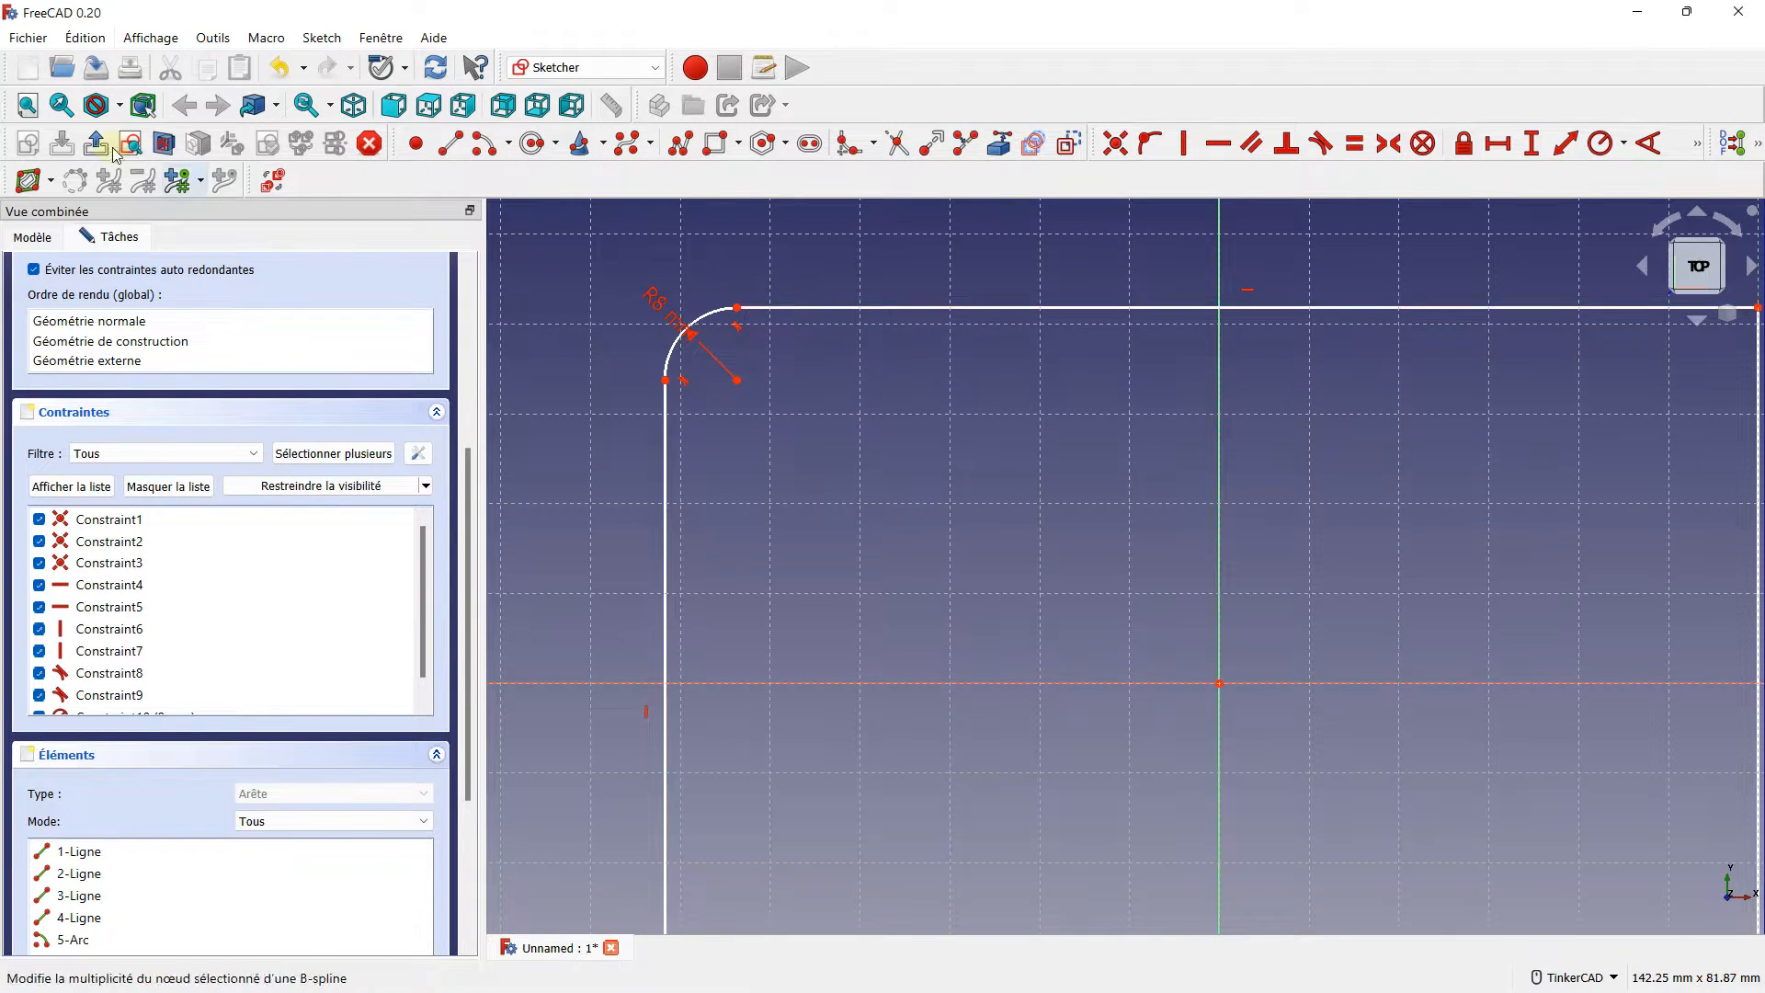
{"action": "left_click", "coordinate": [83, 40]}
{"action": "left_click", "coordinate": [84, 66]}
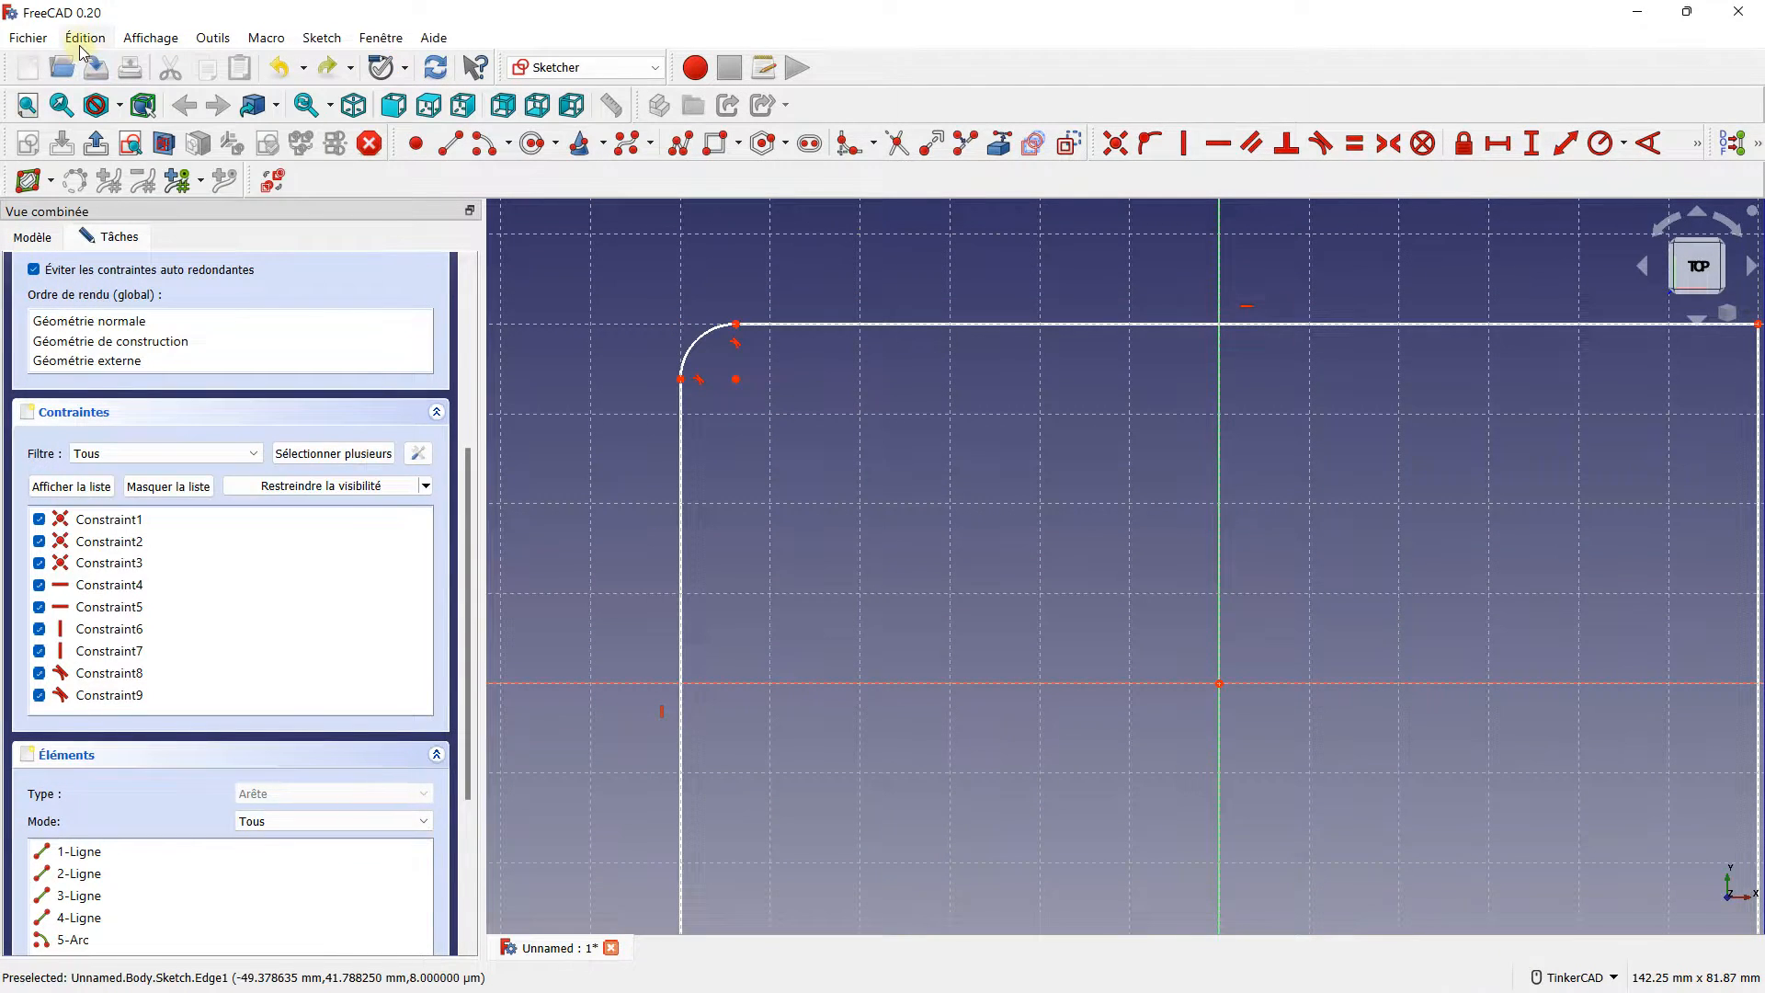
{"action": "left_click", "coordinate": [84, 38]}
{"action": "left_click", "coordinate": [84, 70]}
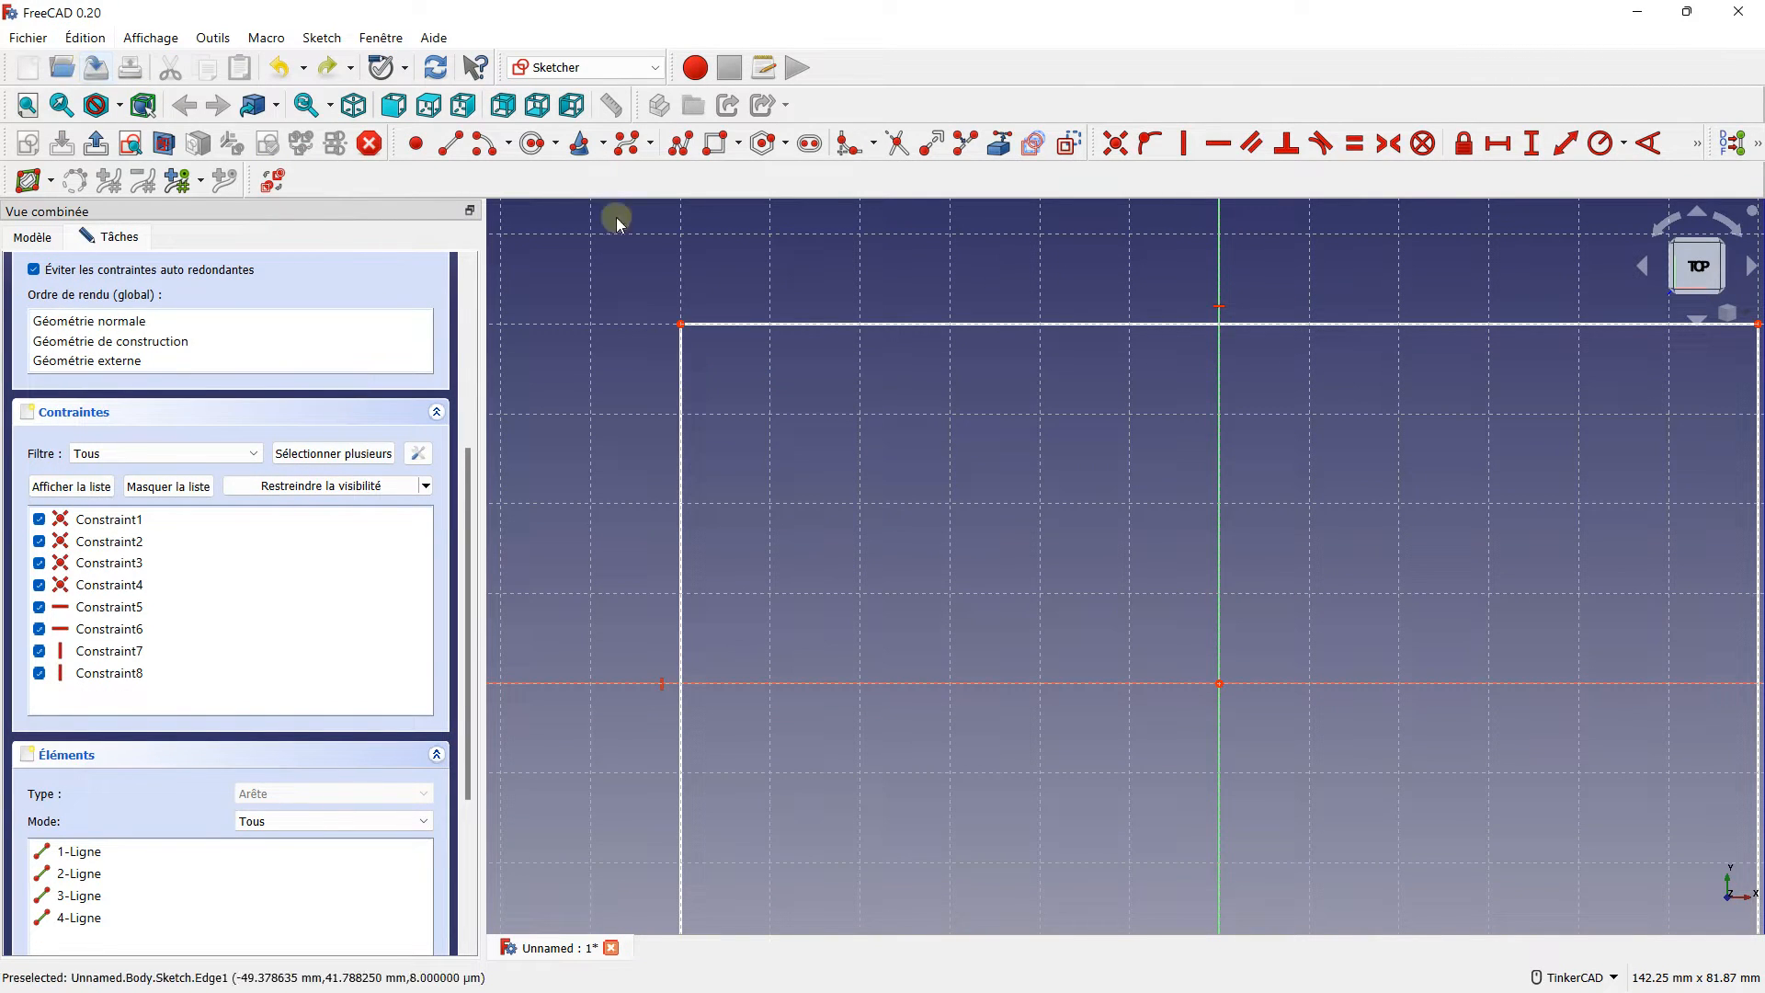
- Round the rectangle's upper-left corner with the constraint-preserving sketch fillet, about 5.7 mm in radius
{"action": "left_click", "coordinate": [875, 145]}
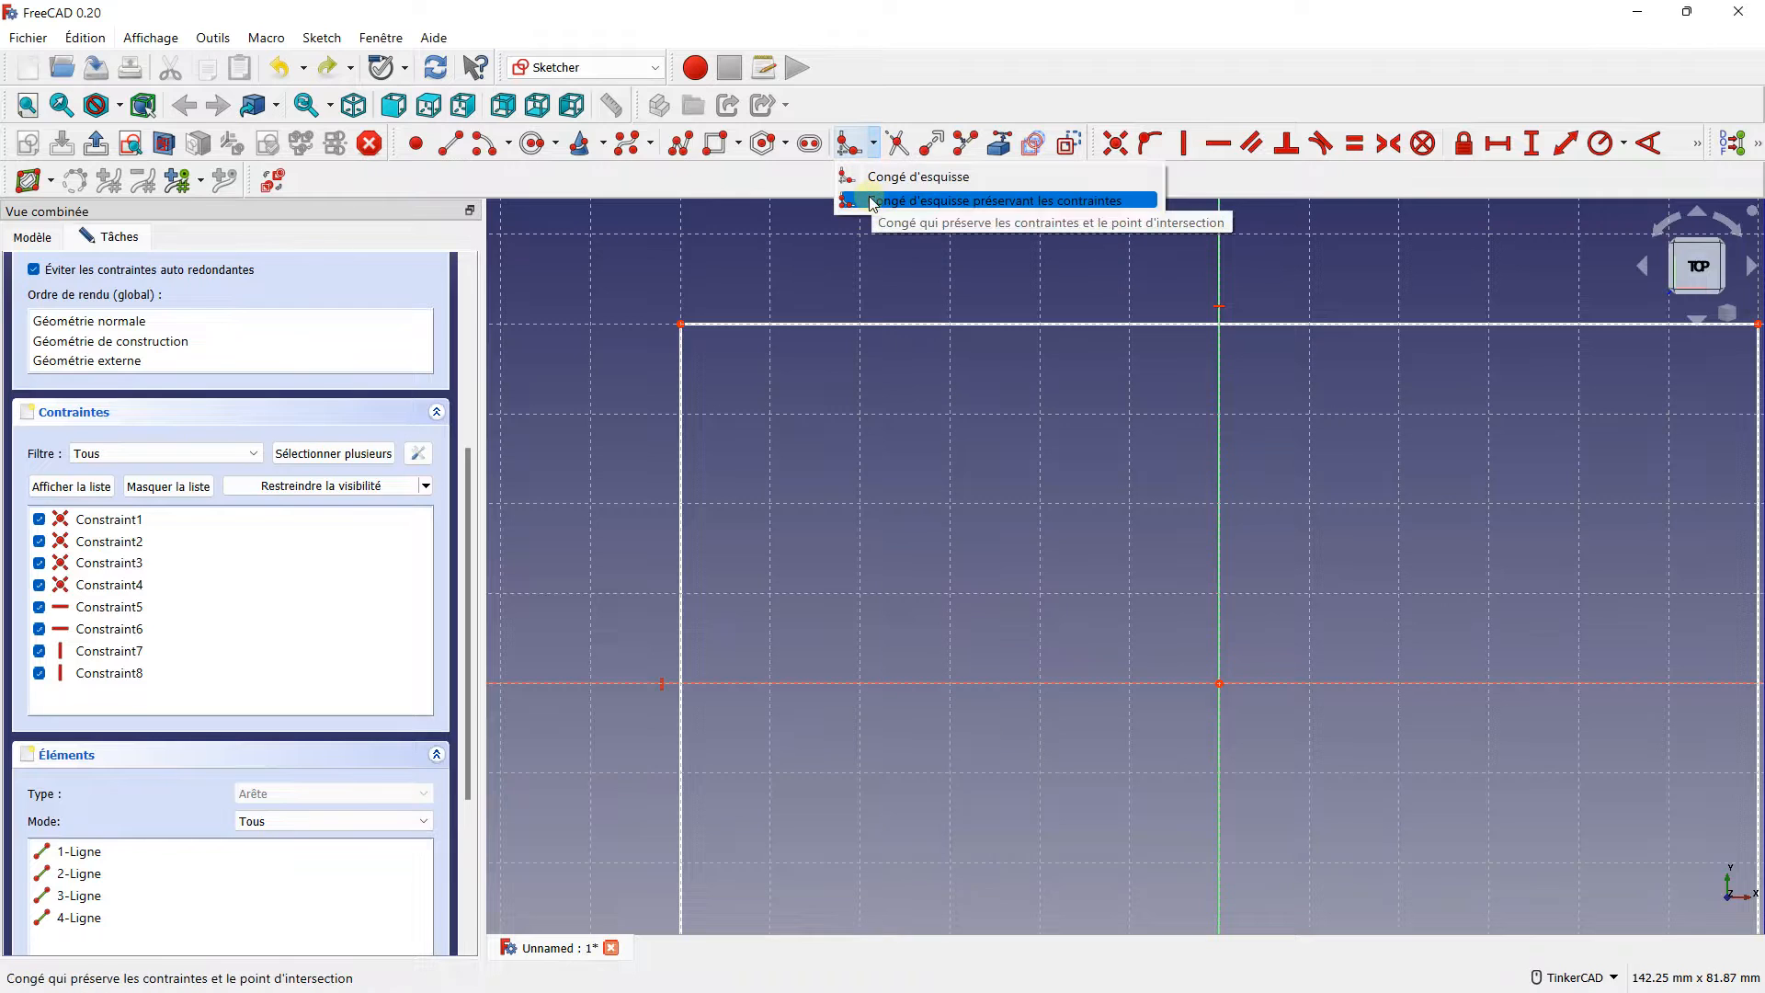
{"action": "left_click", "coordinate": [919, 201]}
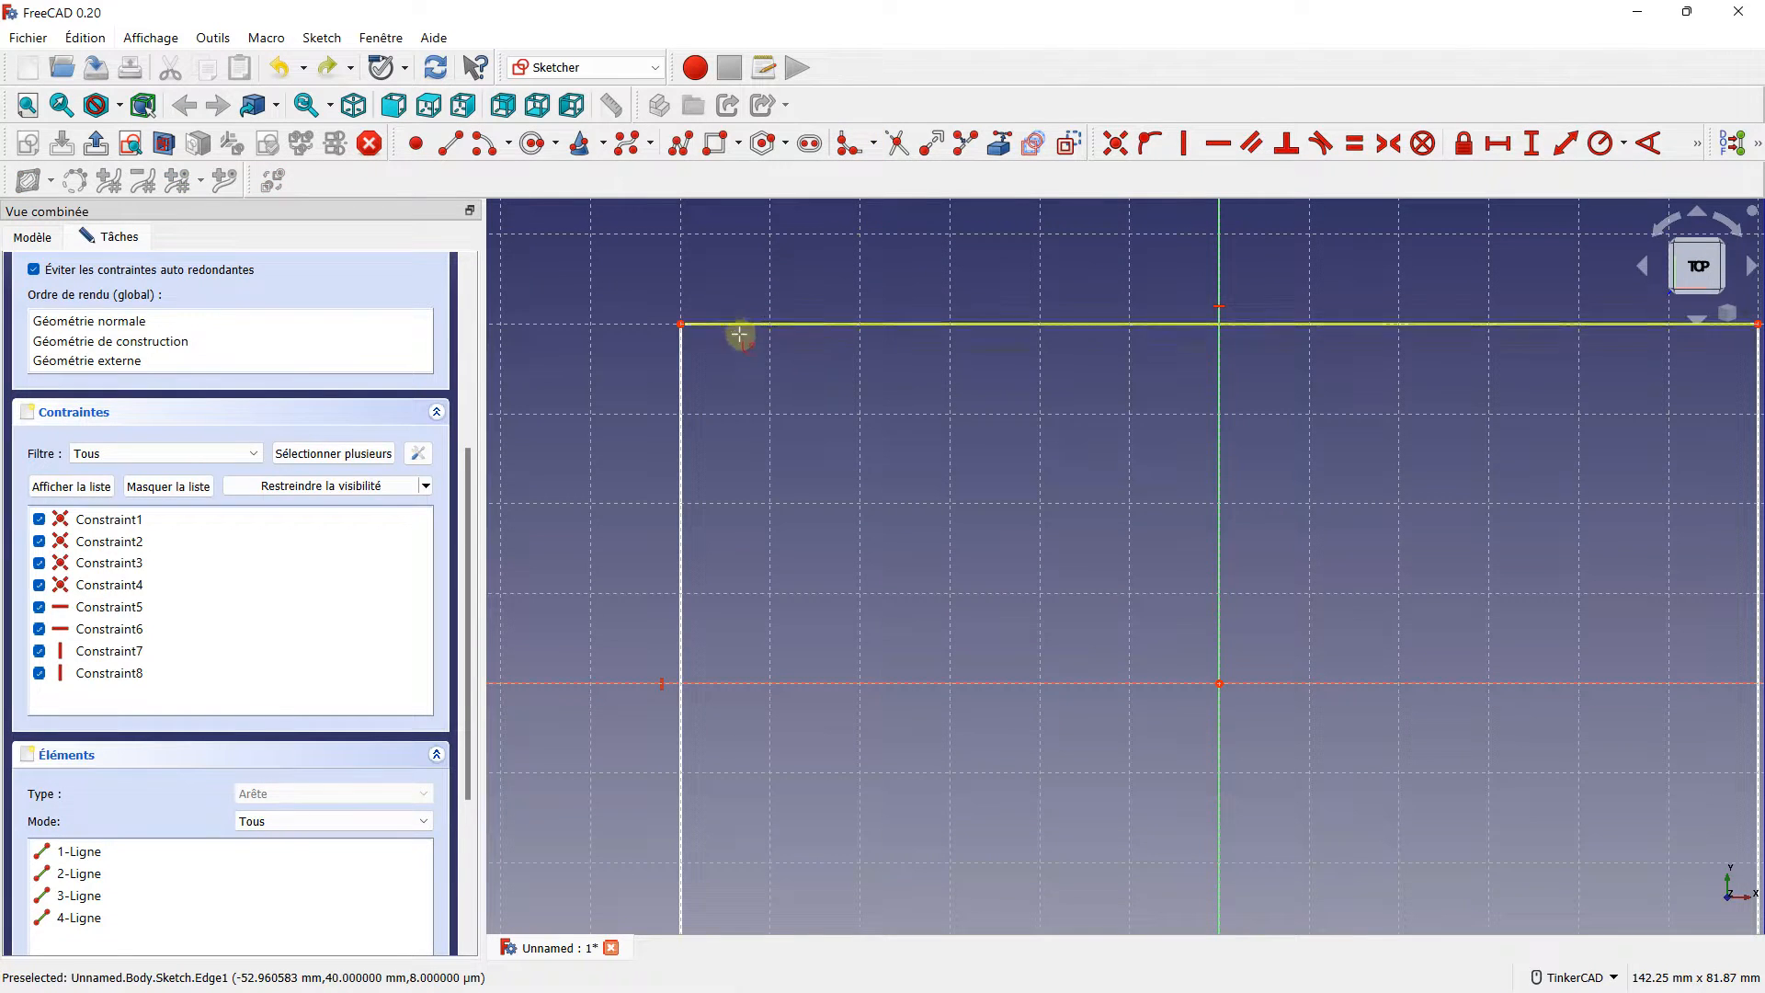
{"action": "left_click", "coordinate": [681, 382]}
{"action": "left_click", "coordinate": [729, 324]}
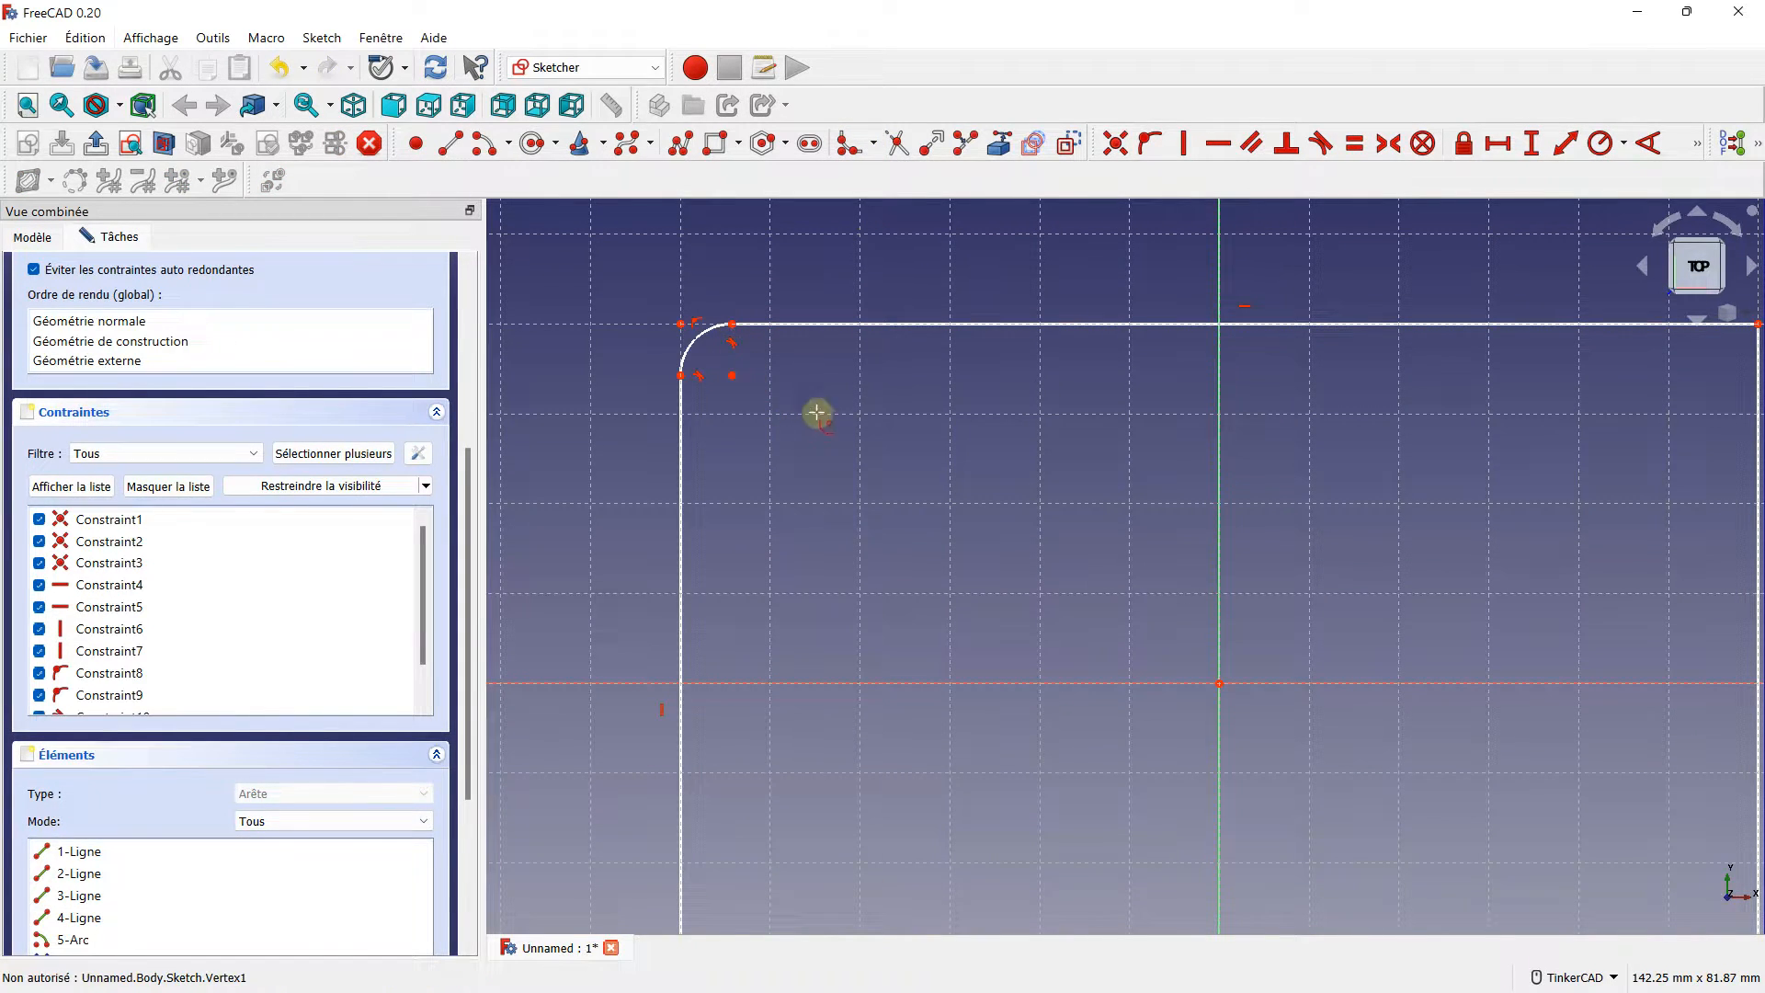
- Constrain the constraint-preserving fillet's radius to 8 mm and undo that constraint
{"action": "scroll", "coordinate": [729, 340], "scroll_direction": "down", "scroll_amount": 4}
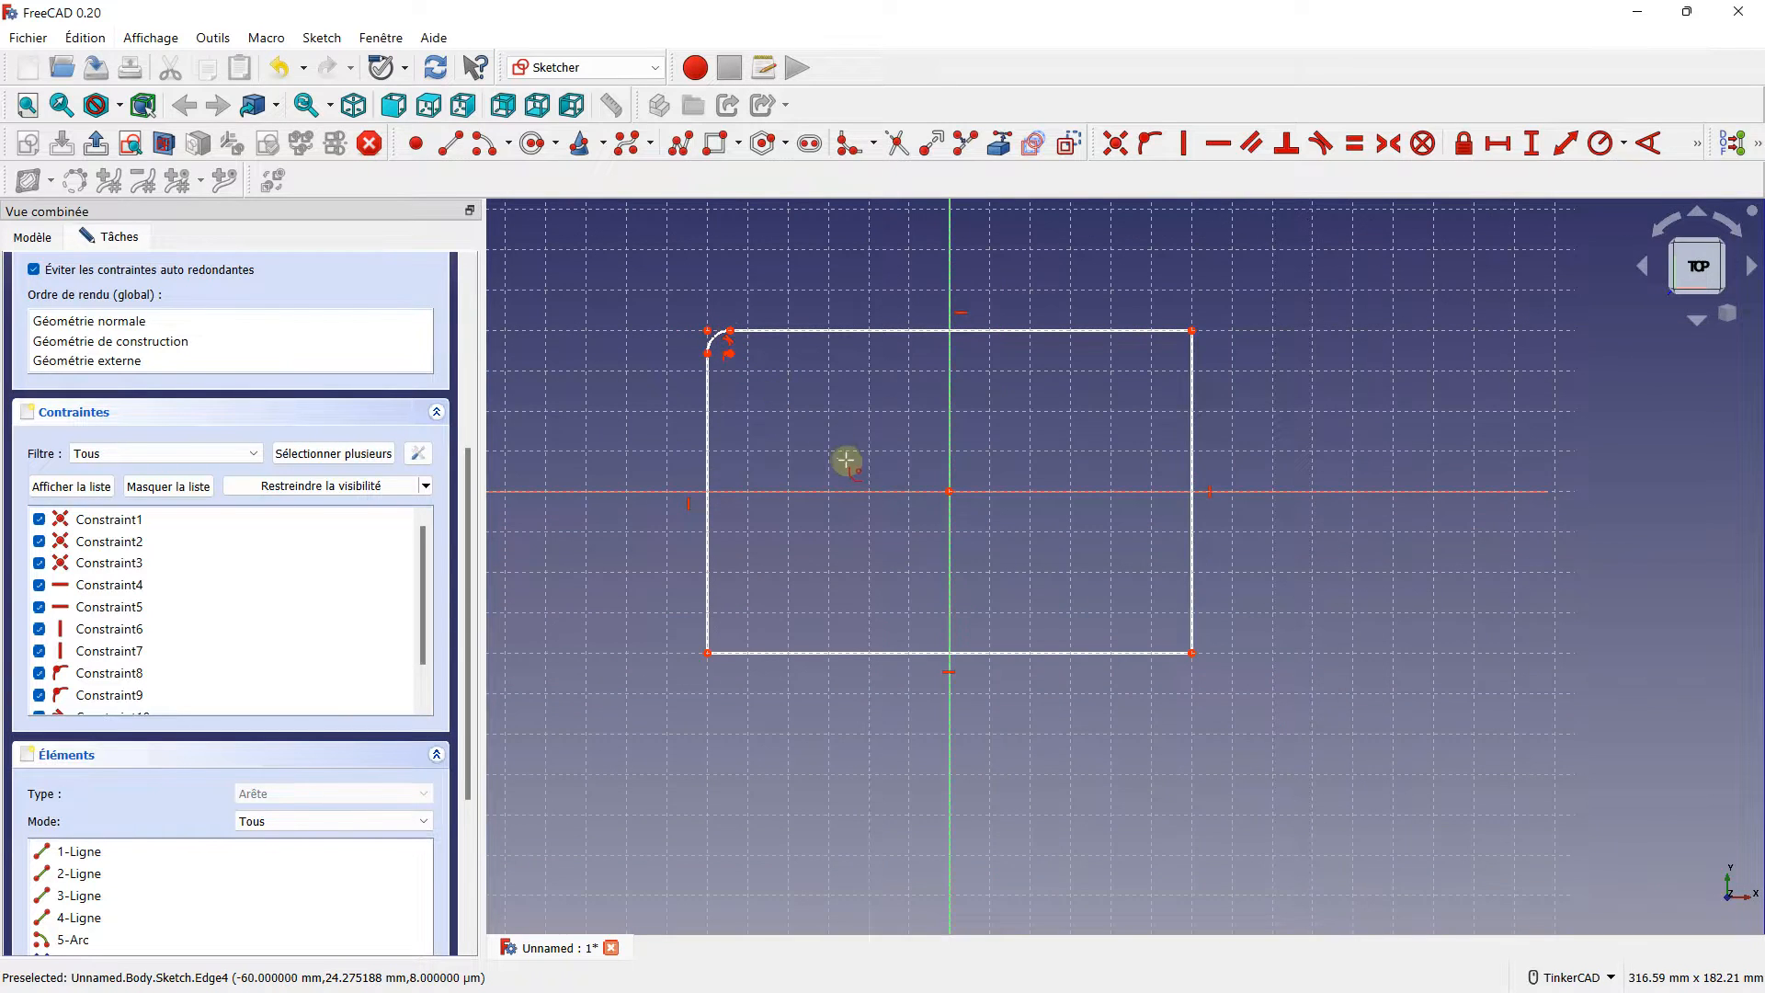
{"action": "scroll", "coordinate": [851, 410], "scroll_direction": "up", "scroll_amount": 4}
{"action": "scroll", "coordinate": [689, 320], "scroll_direction": "down", "scroll_amount": 2}
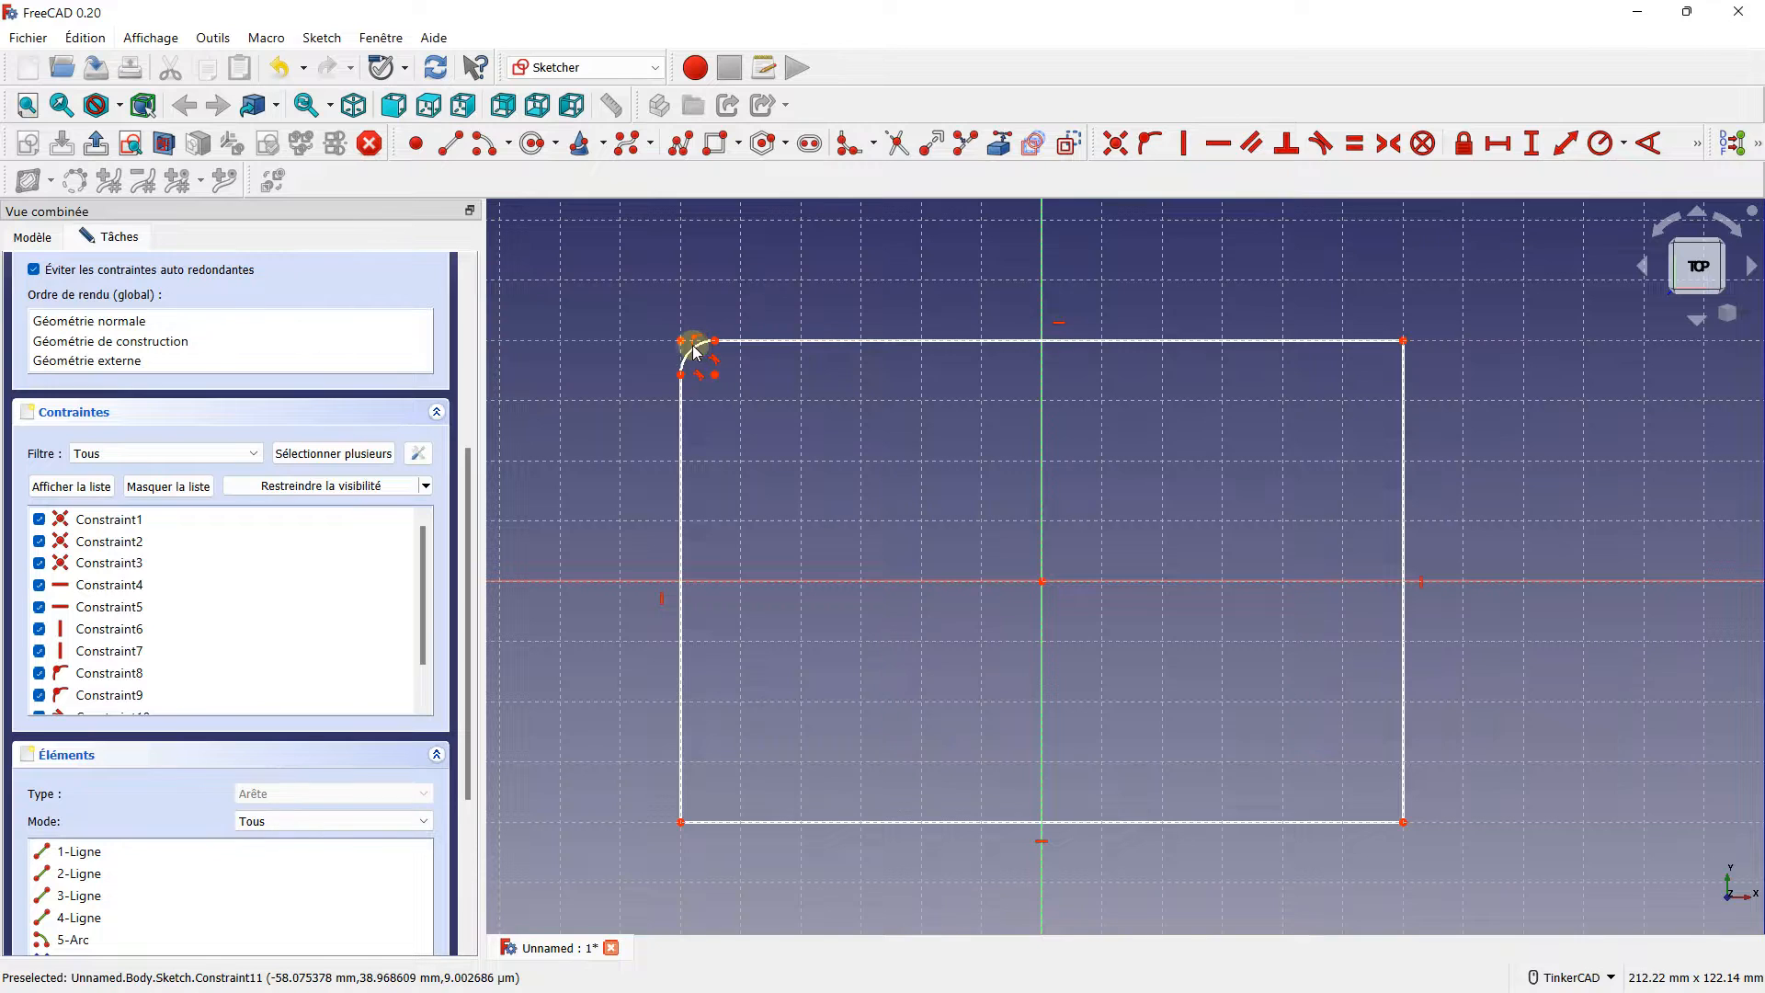
{"action": "left_click", "coordinate": [694, 362]}
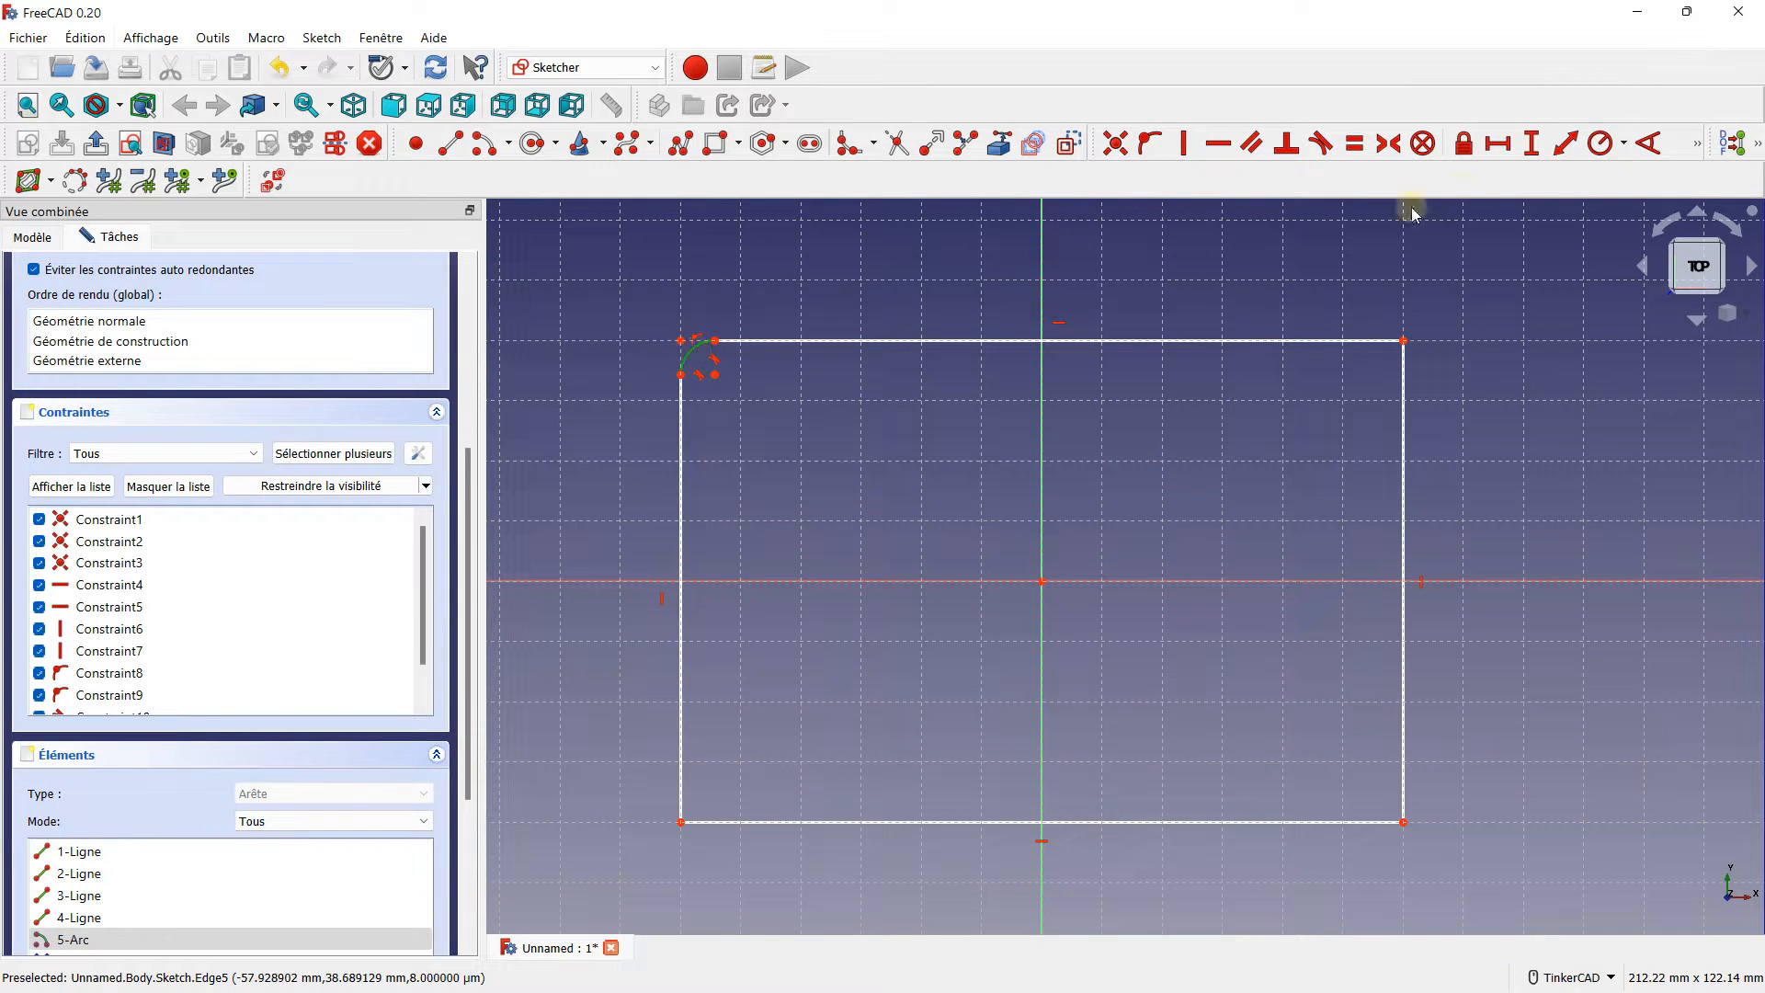
{"action": "left_click", "coordinate": [1604, 145]}
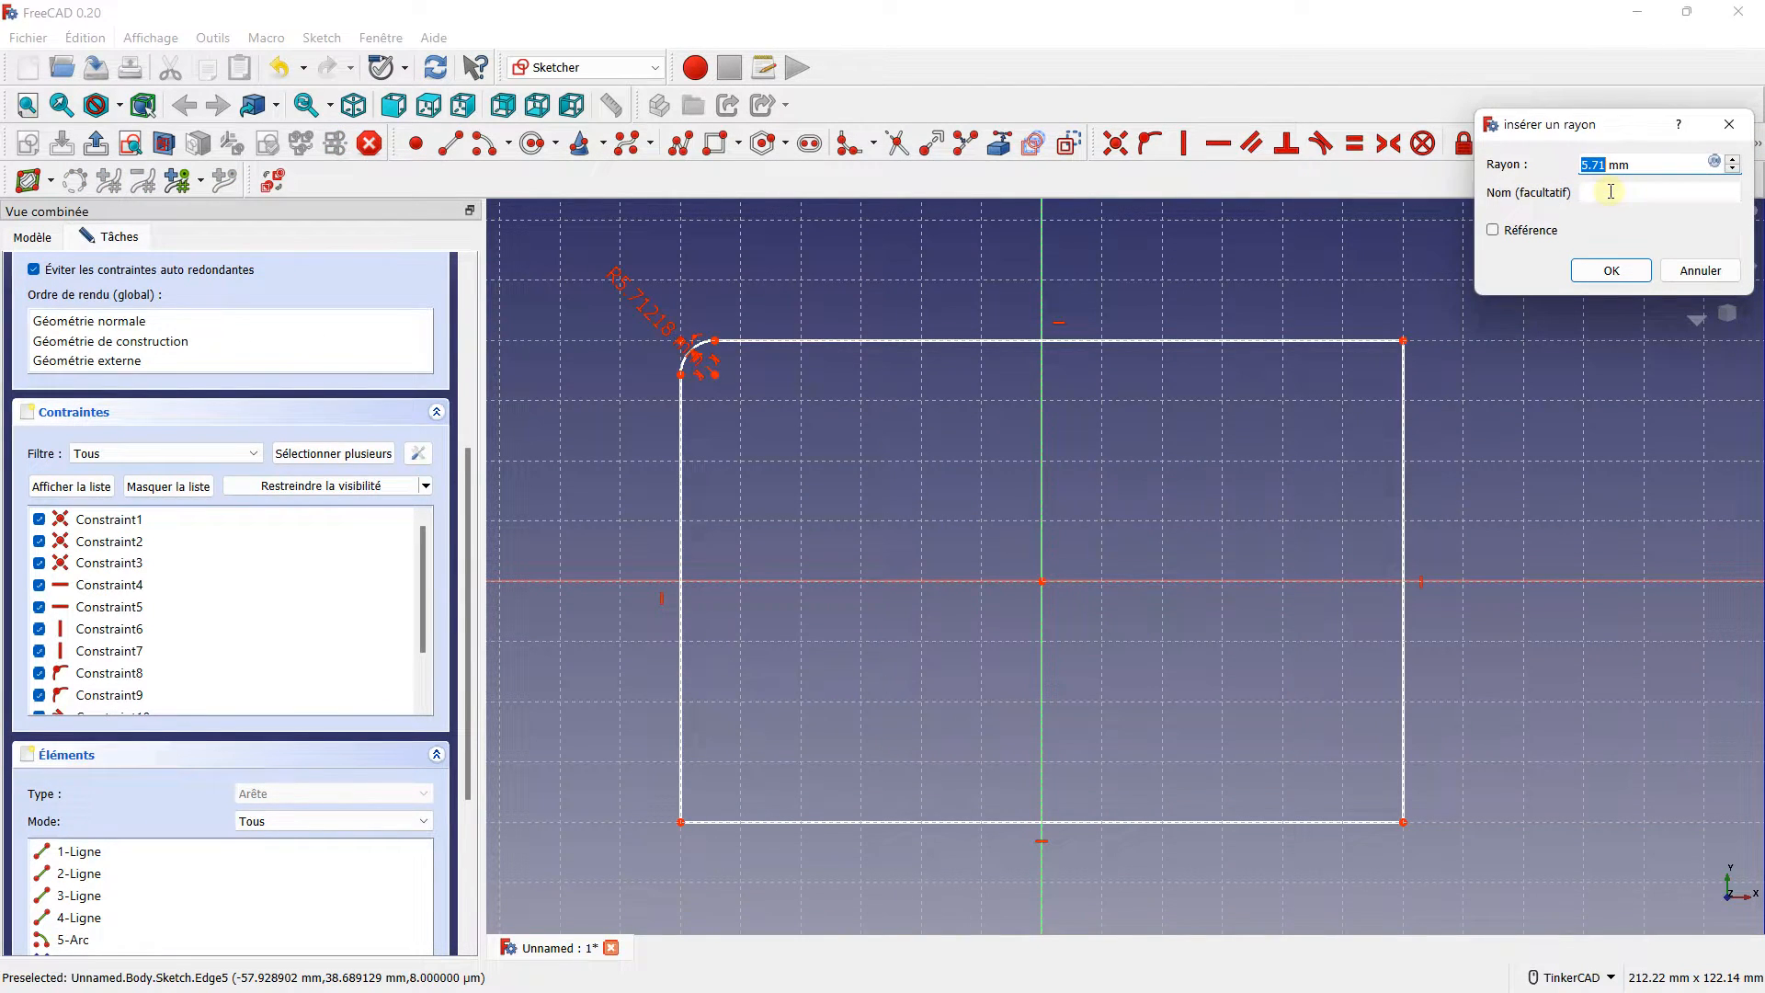
{"action": "type", "text": "8"}
{"action": "left_click", "coordinate": [1612, 270]}
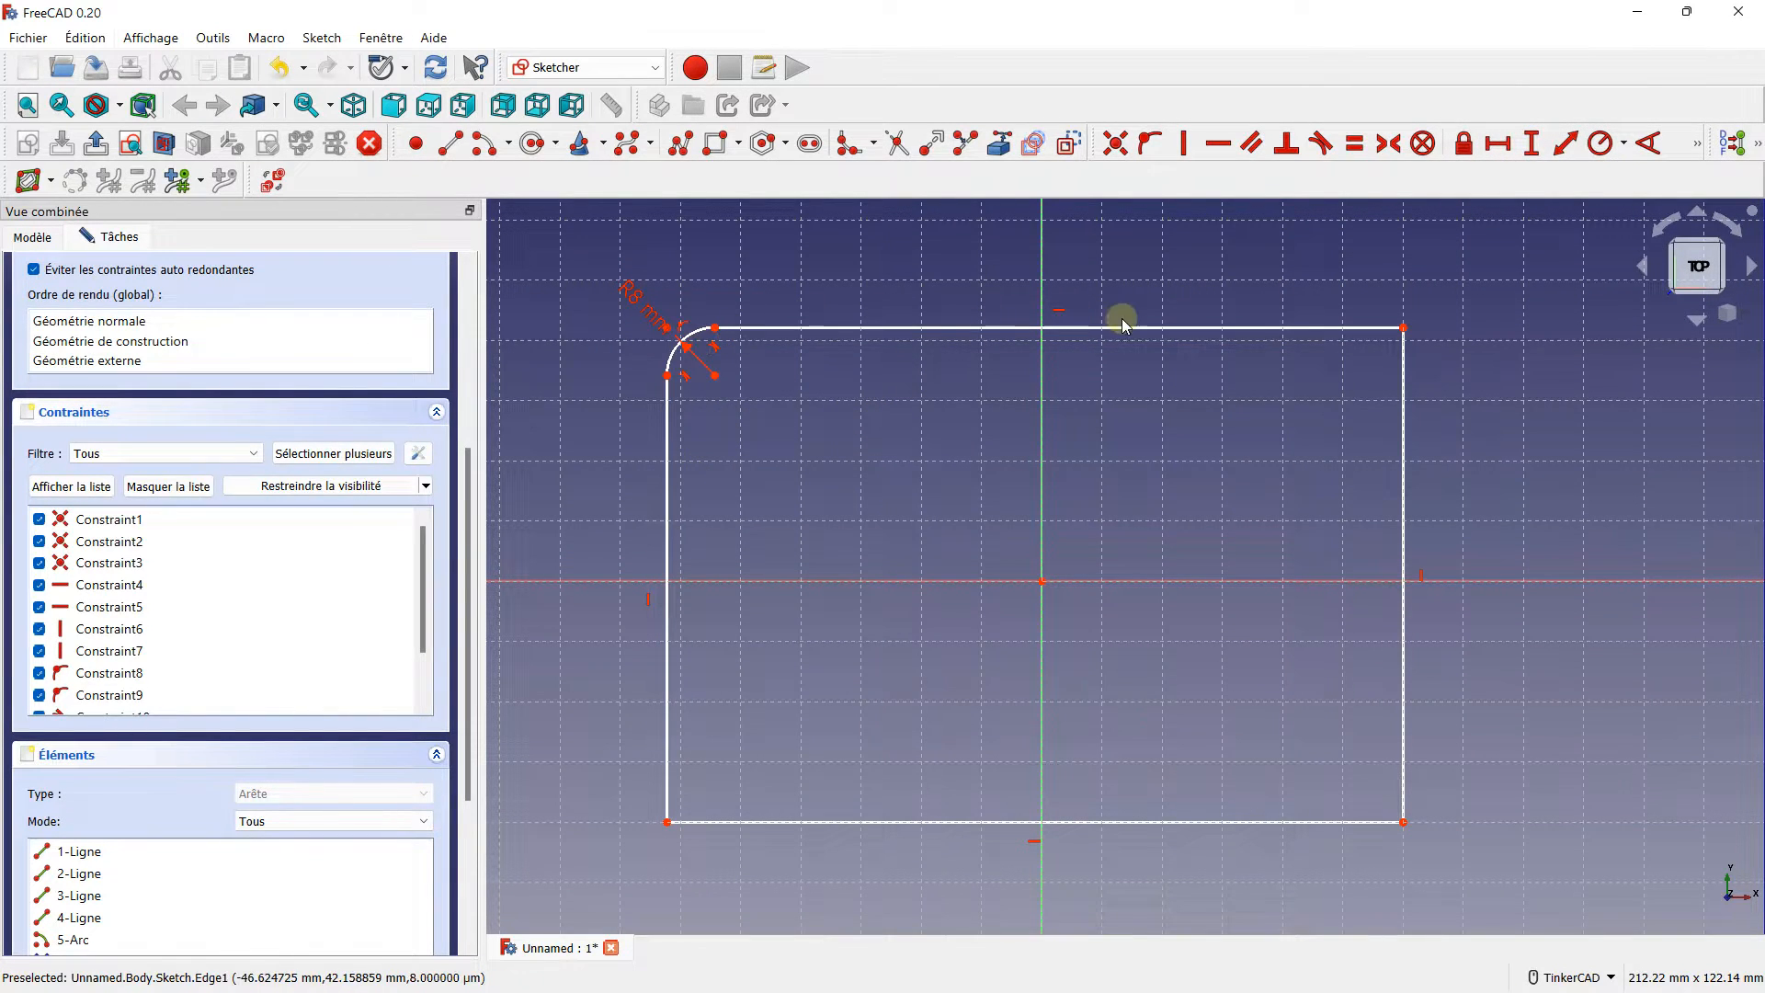
{"action": "left_click", "coordinate": [85, 37]}
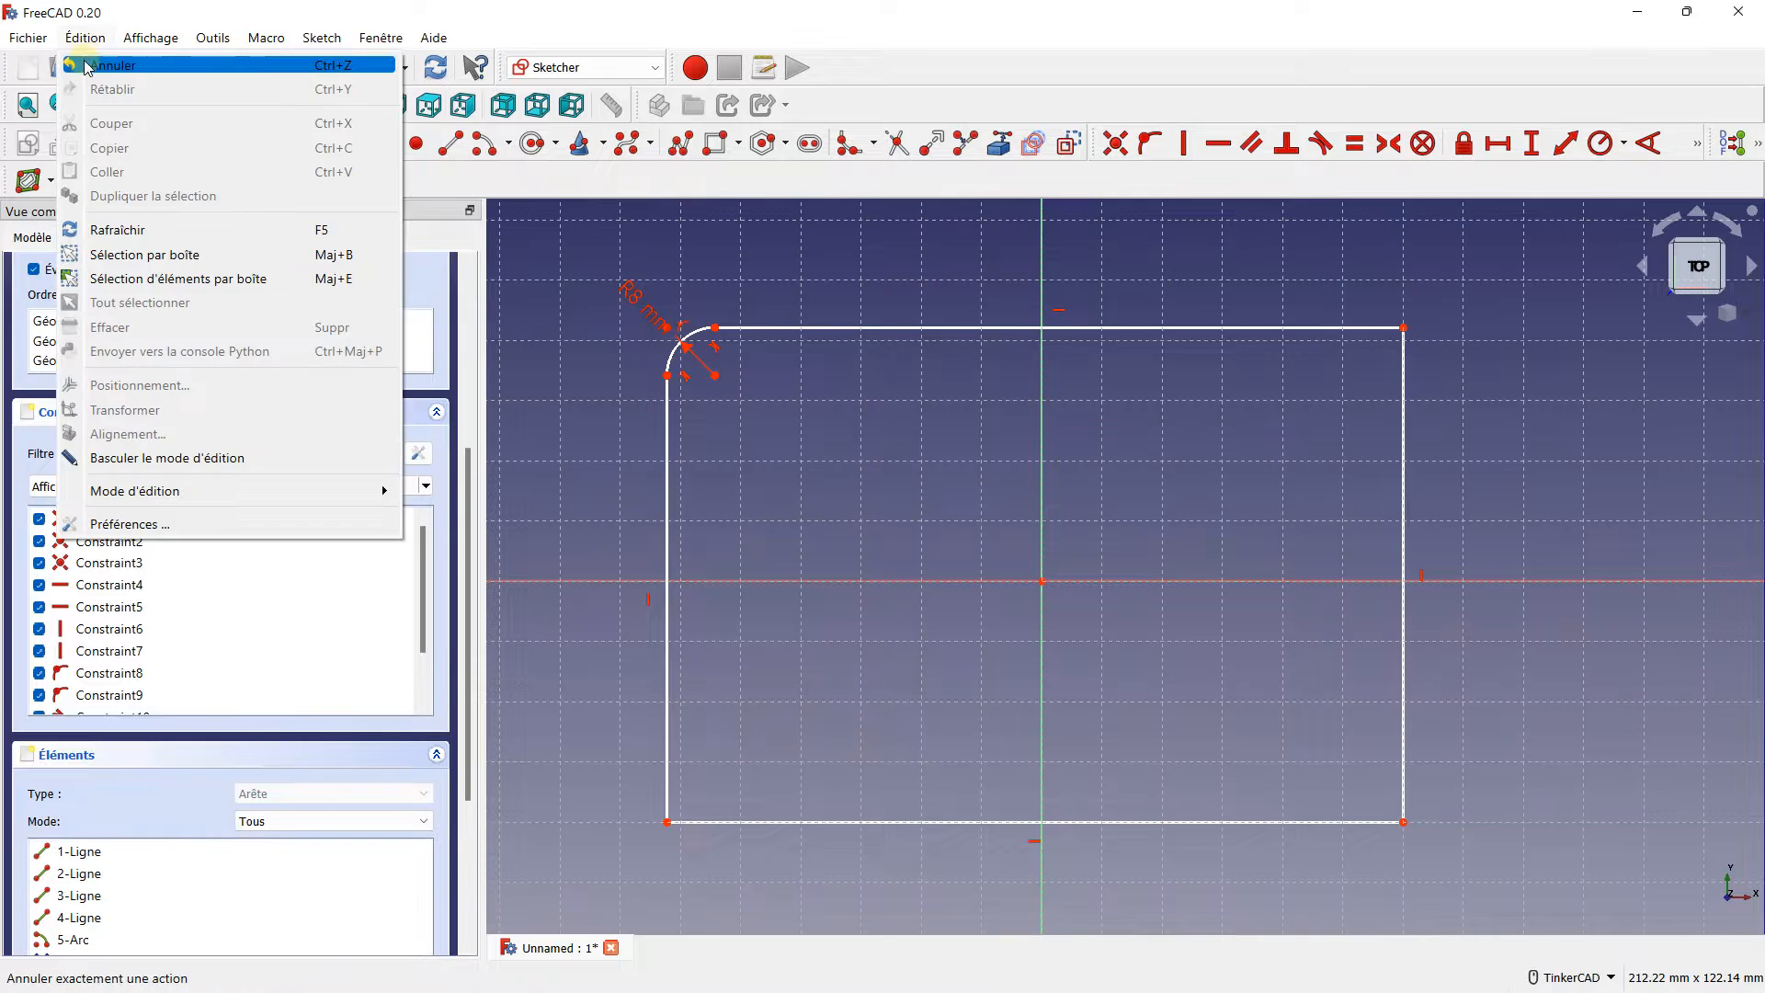
{"action": "left_click", "coordinate": [87, 67]}
- Draw a circle of about 10 mm radius centred on the rectangle's upper-right corner
{"action": "scroll", "coordinate": [910, 386], "scroll_direction": "up", "scroll_amount": 1}
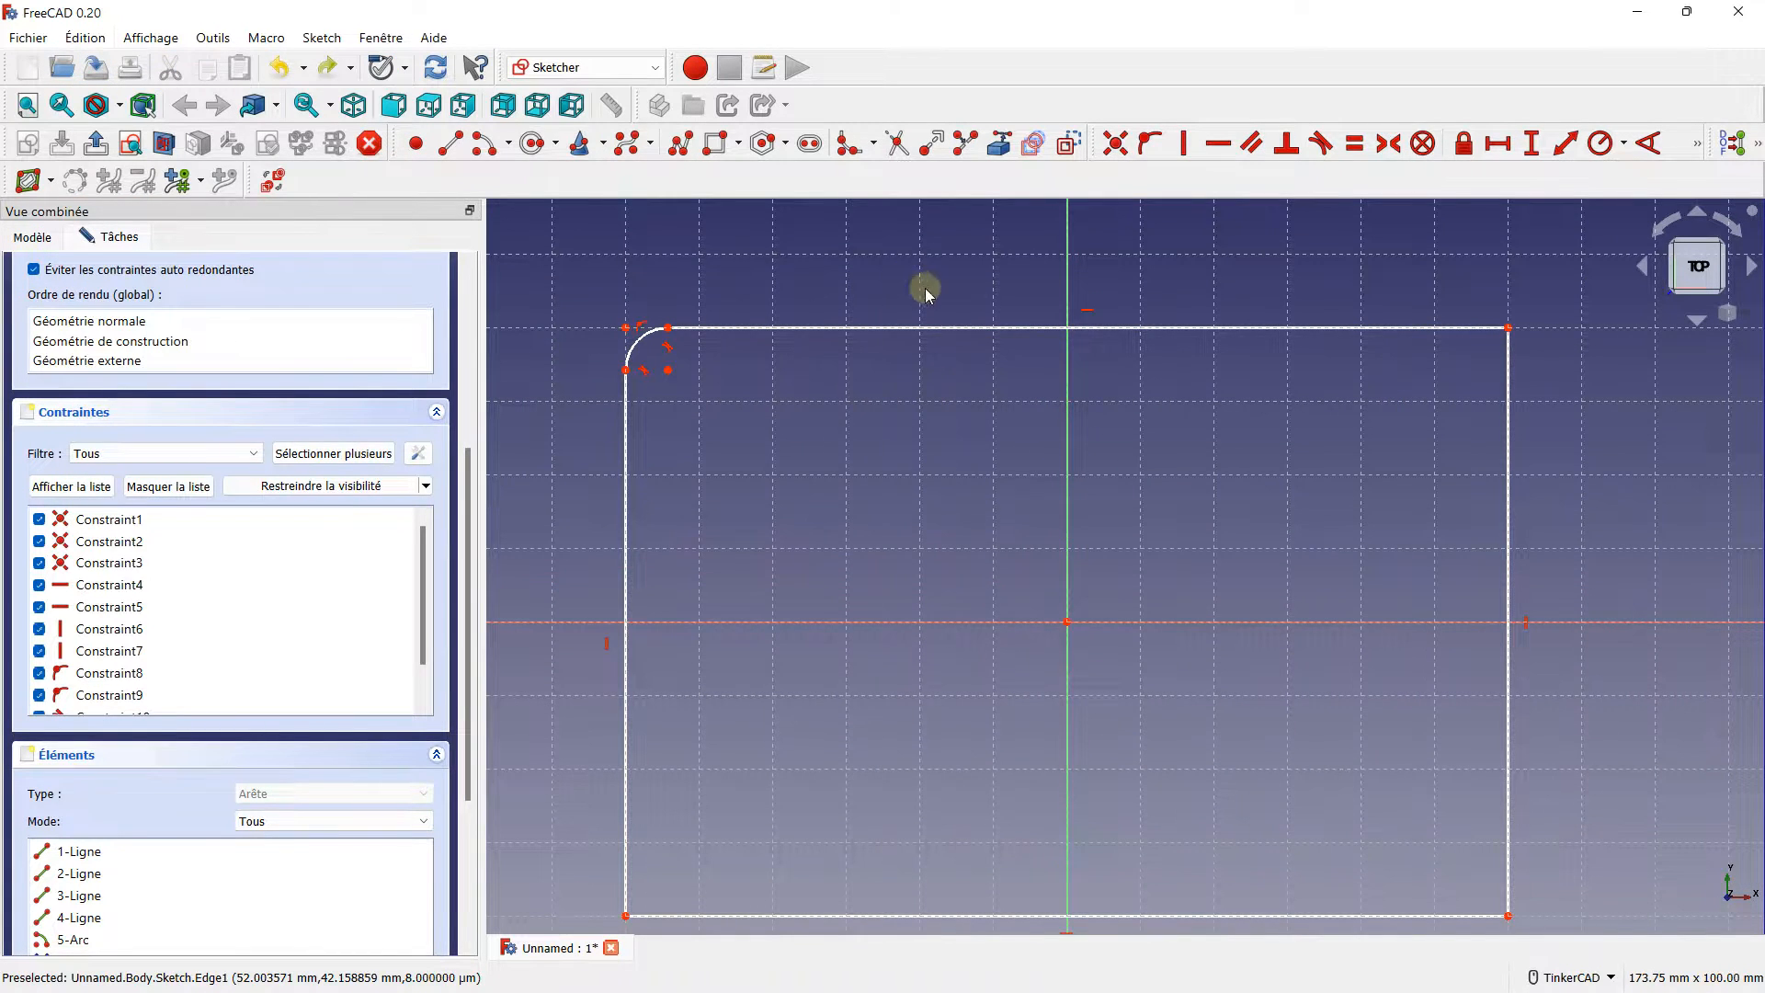
{"action": "middle_click_drag", "start_coordinate": [1106, 301], "coordinate": [678, 347]}
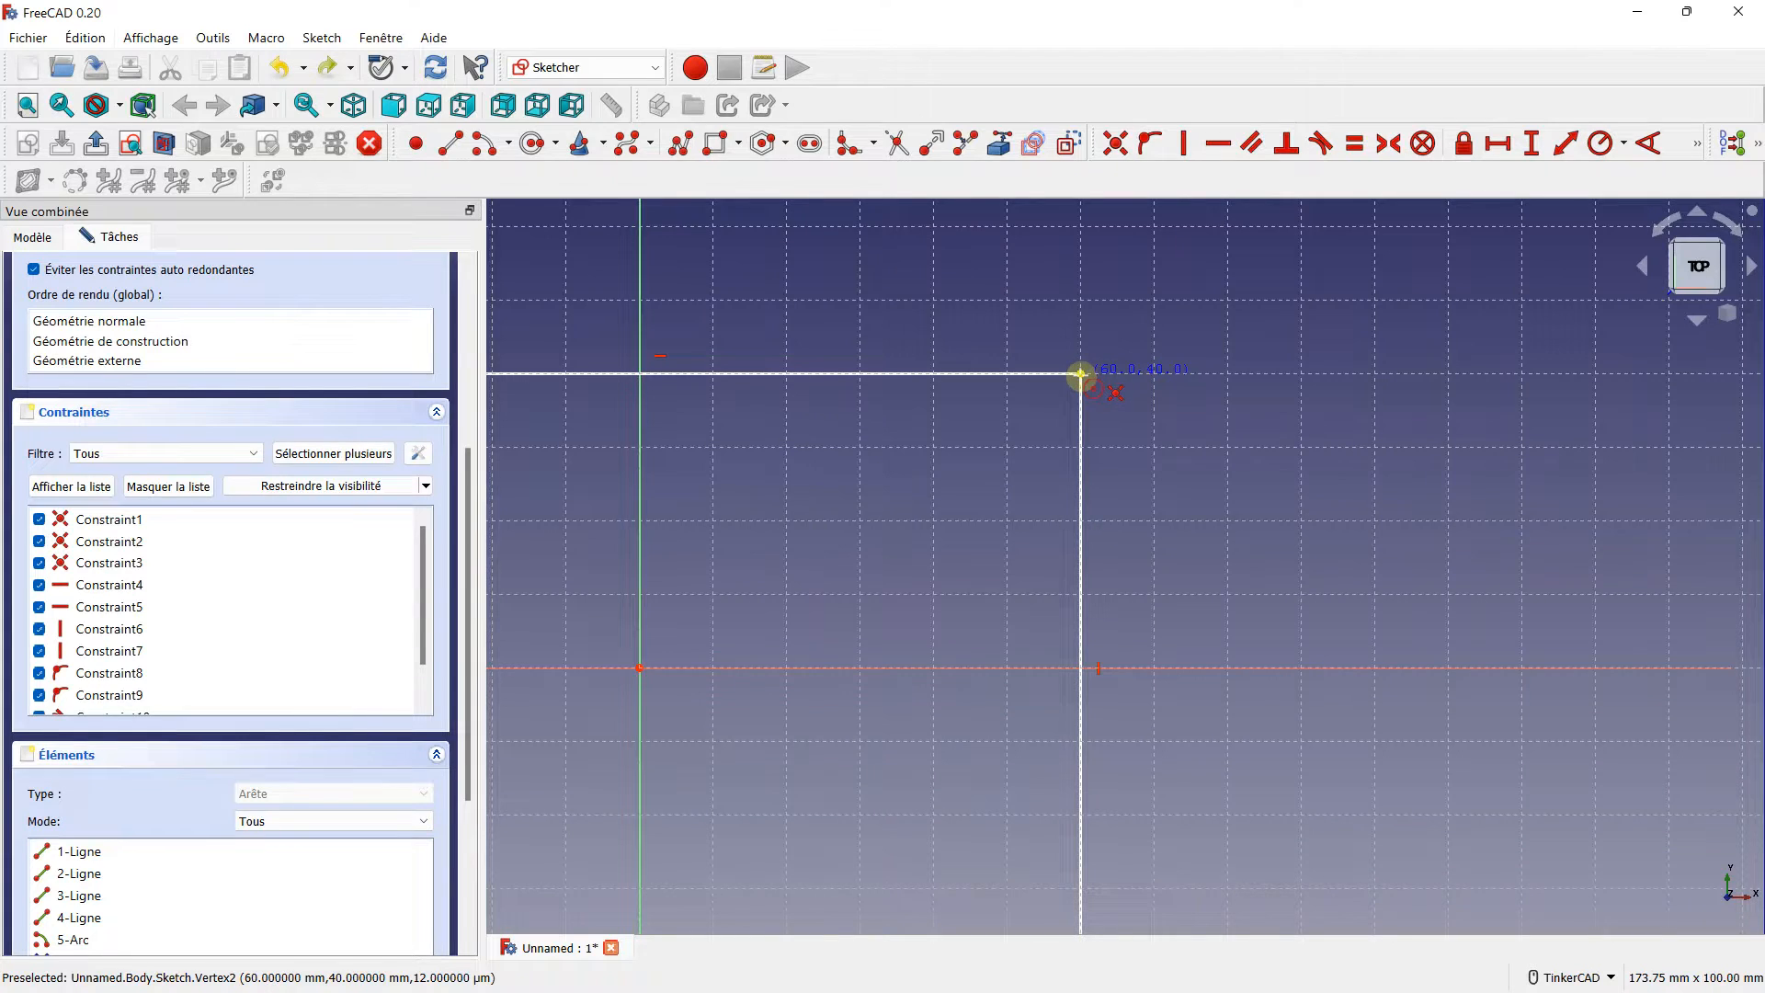
{"action": "left_click", "coordinate": [1080, 374]}
{"action": "left_click", "coordinate": [1081, 301]}
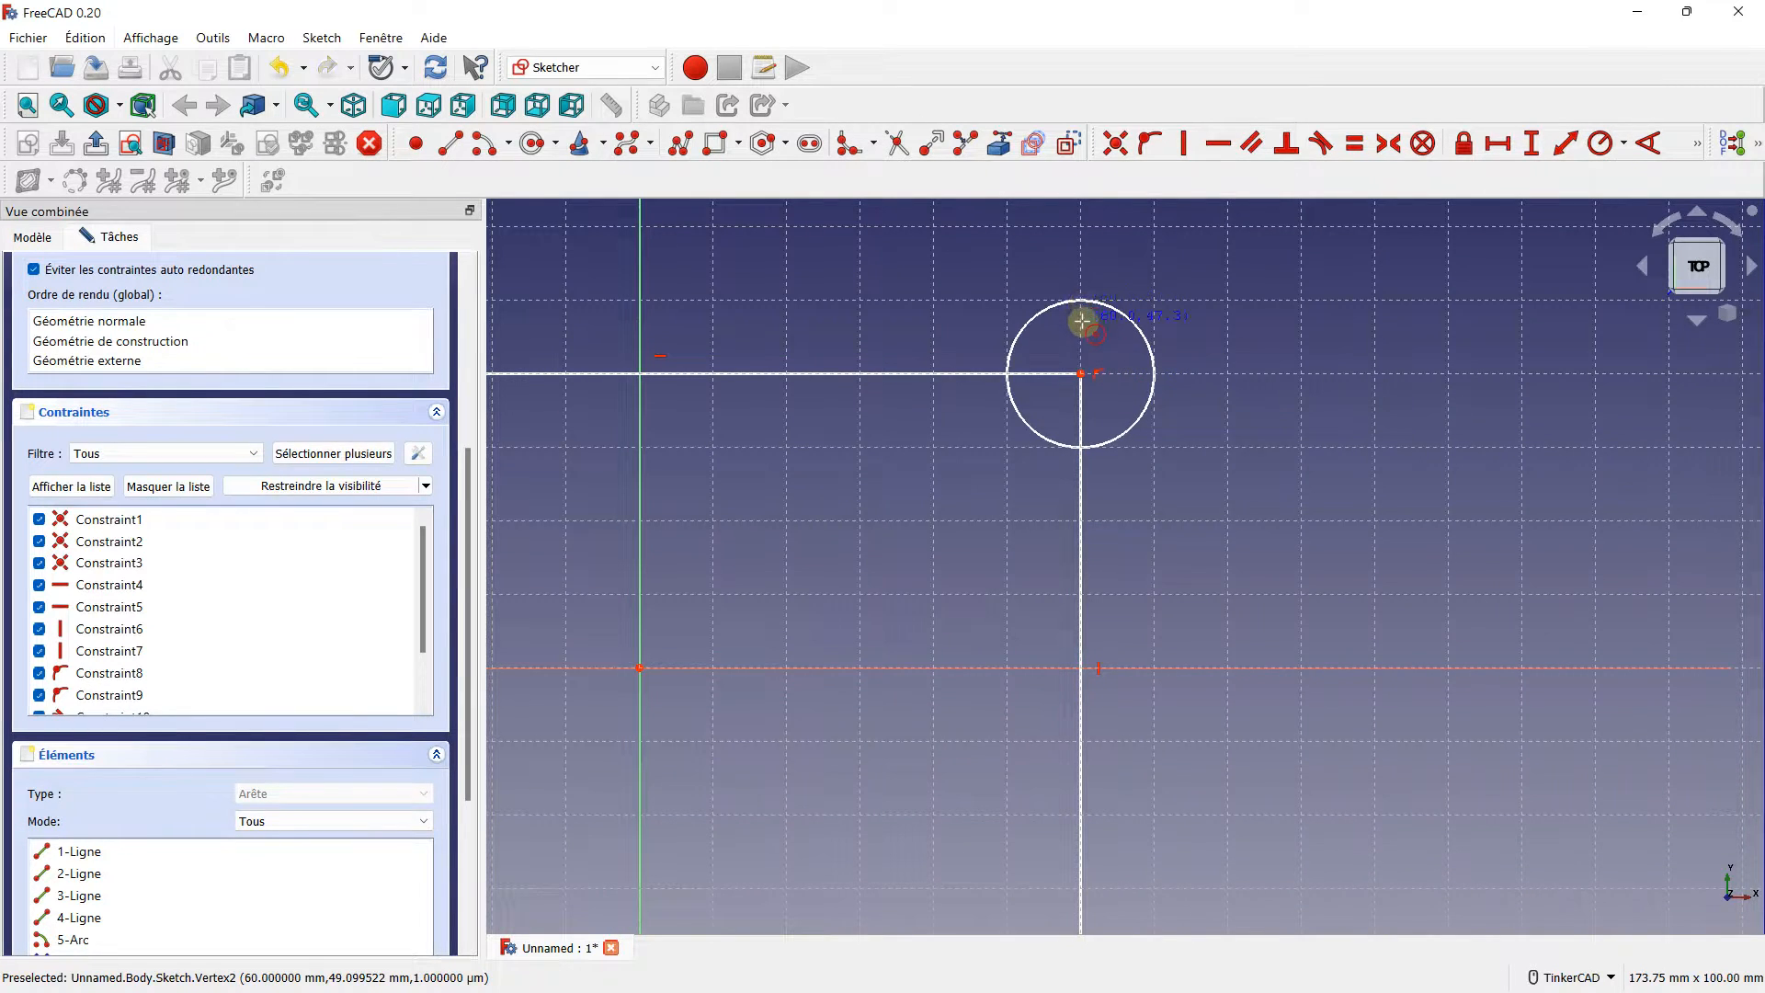
{"action": "scroll", "coordinate": [1081, 320], "scroll_direction": "down", "scroll_amount": 4}
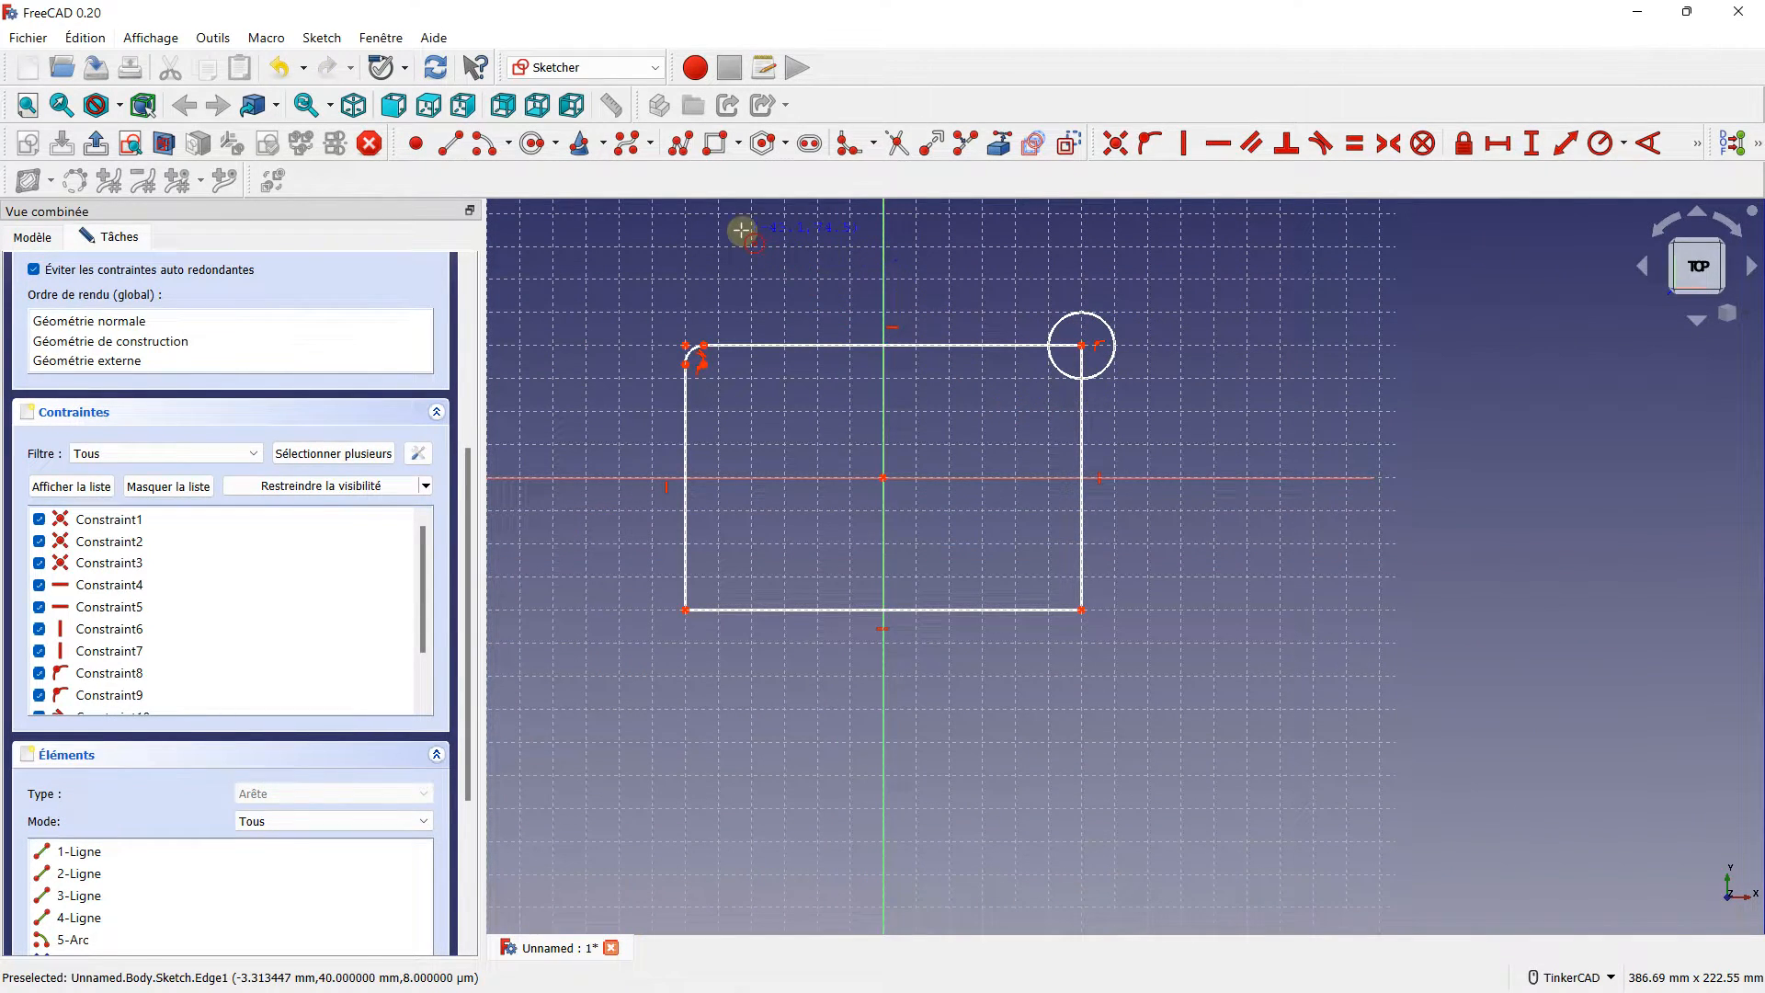
- Draw a vertical slot right of the rectangle, about 15 mm wide, with arc centres about 30 mm apart and the upper centre on the horizontal axis
{"action": "scroll", "coordinate": [760, 266], "scroll_direction": "up", "scroll_amount": 1}
{"action": "middle_click_drag", "start_coordinate": [1019, 385], "coordinate": [888, 282]}
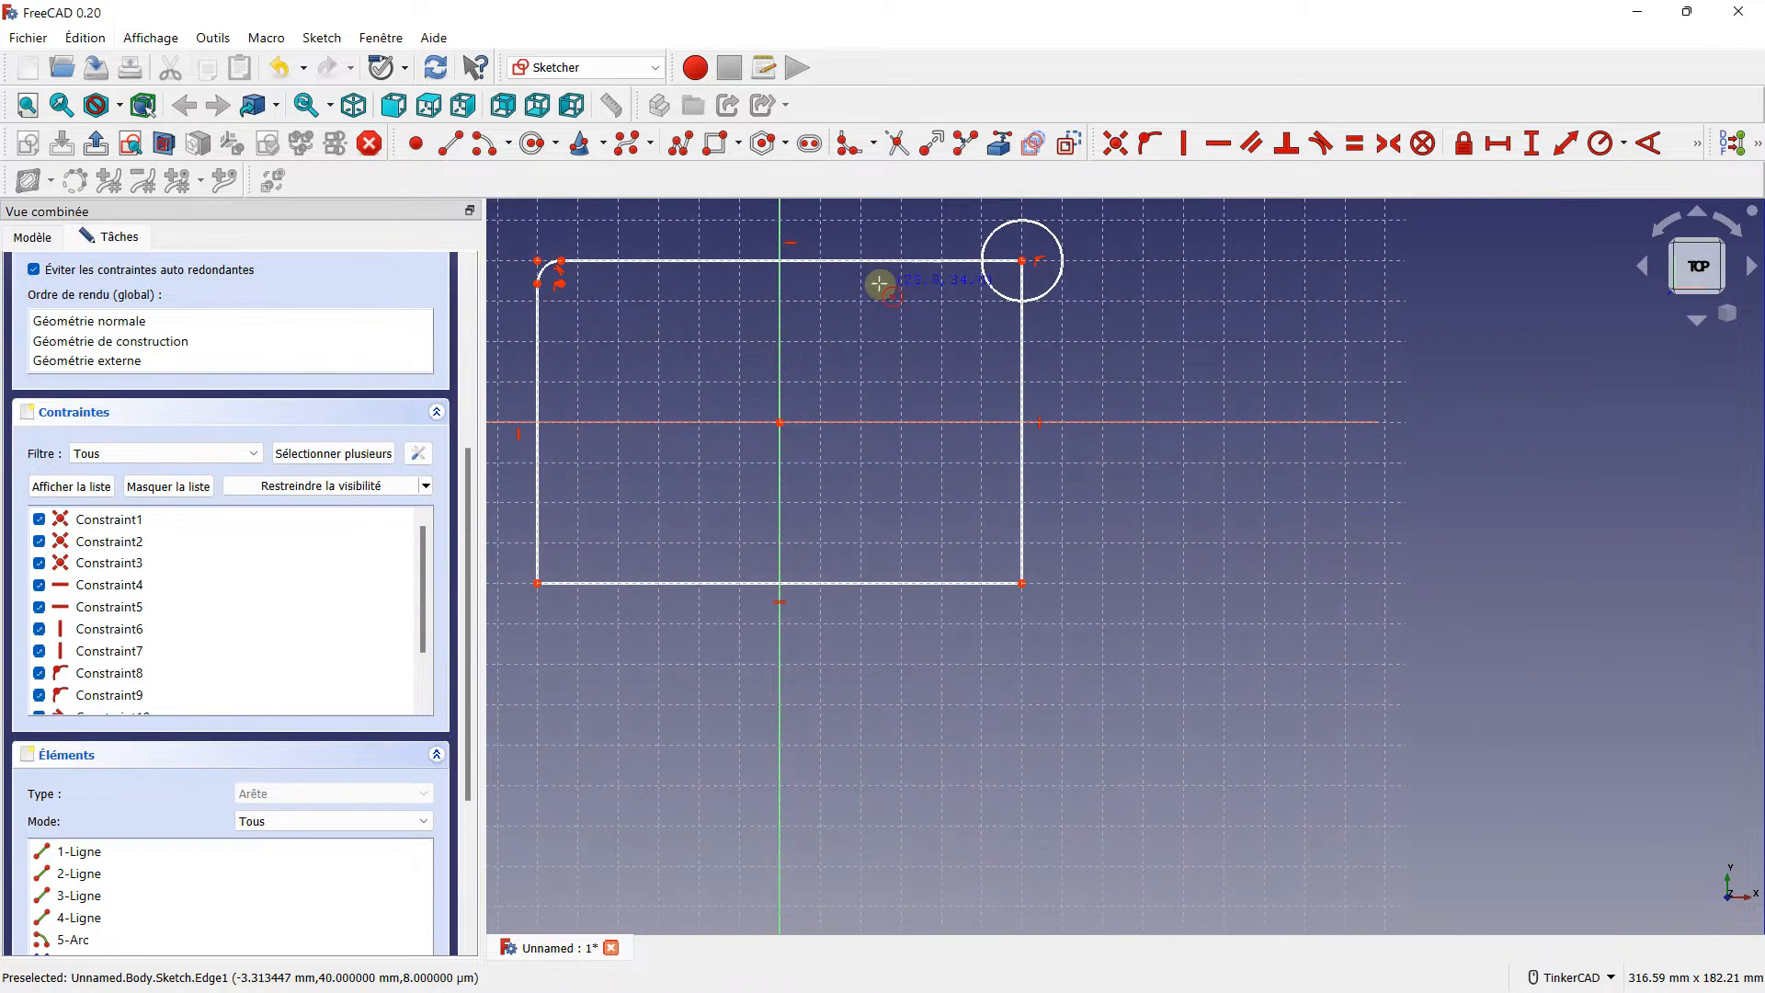
{"action": "left_click", "coordinate": [807, 146]}
{"action": "scroll", "coordinate": [1124, 556], "scroll_direction": "up", "scroll_amount": 2}
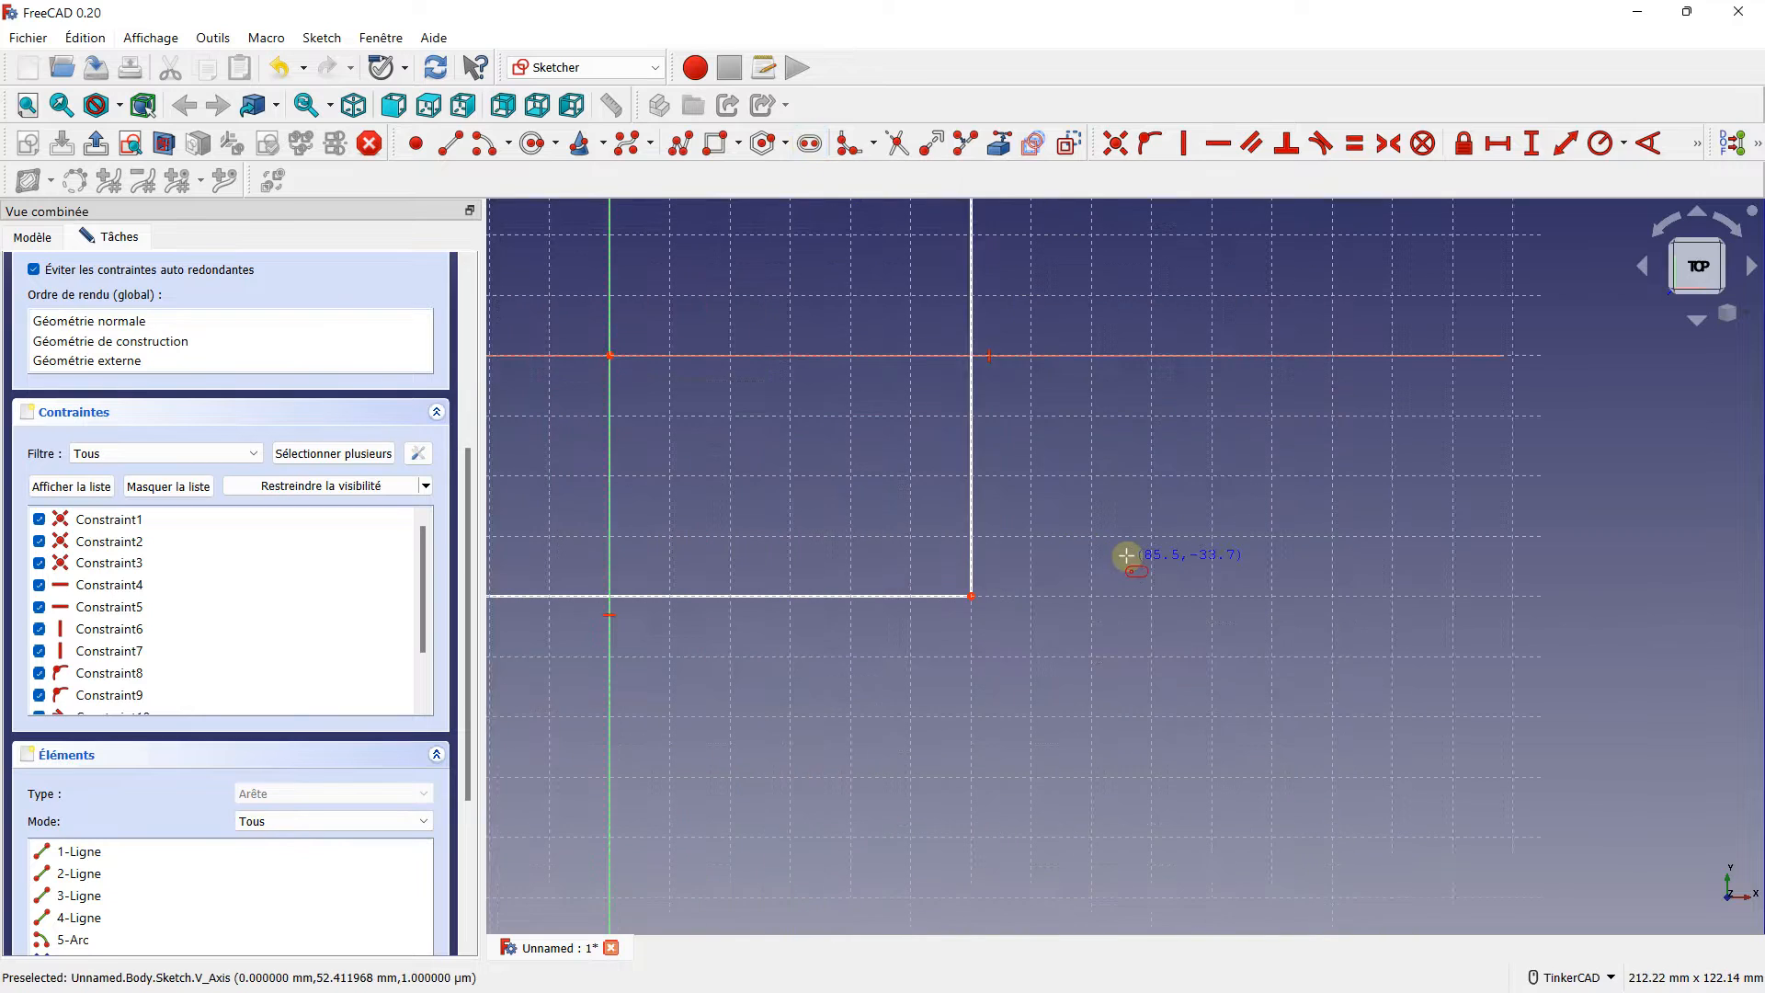
{"action": "left_click", "coordinate": [1095, 356]}
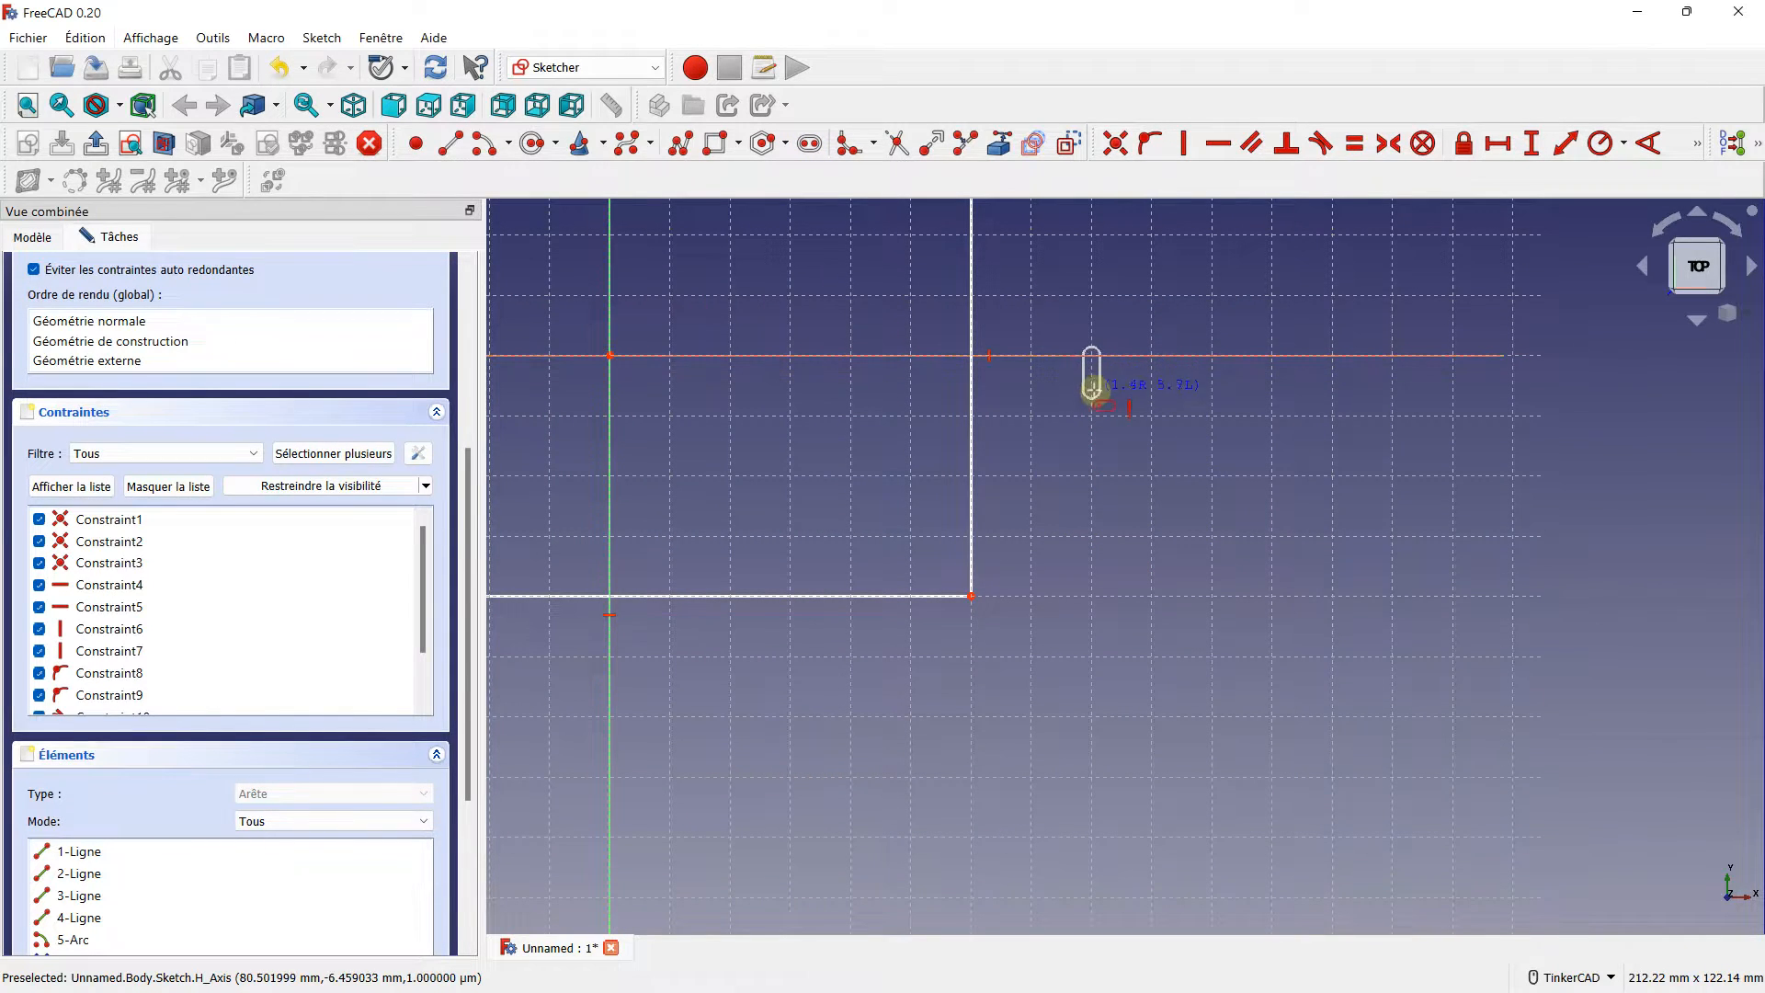
{"action": "left_click", "coordinate": [1092, 538]}
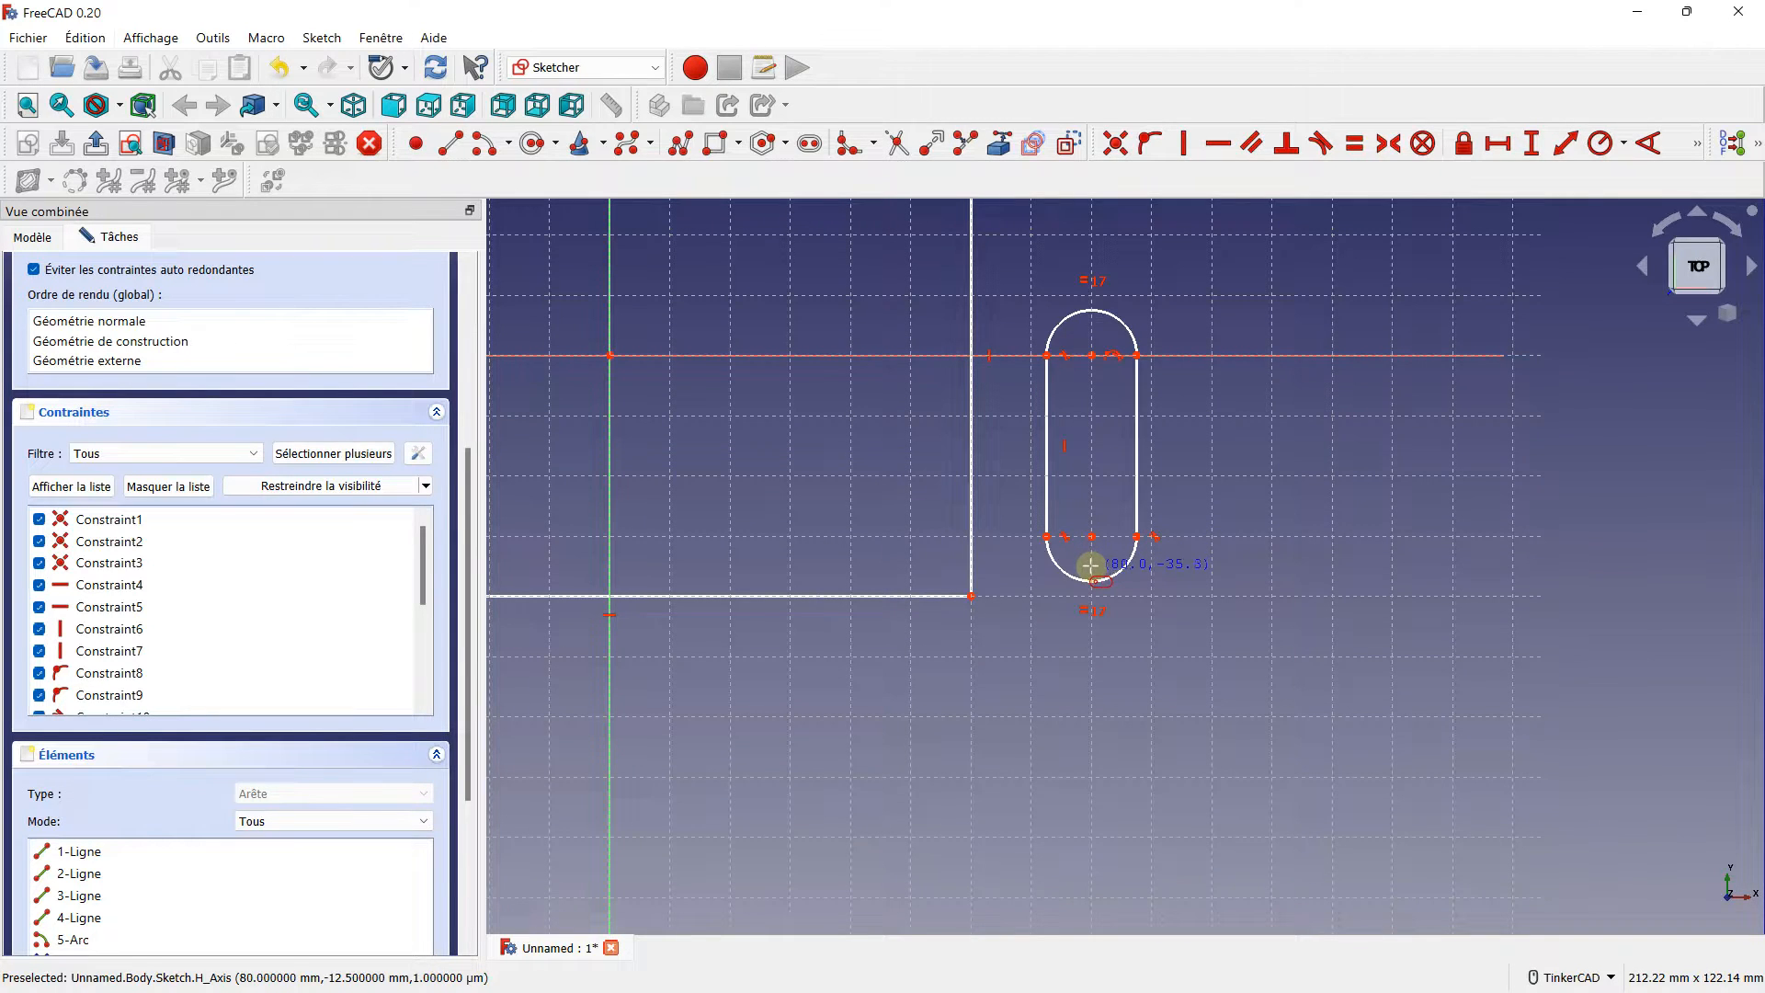
{"action": "scroll", "coordinate": [1063, 500], "scroll_direction": "down", "scroll_amount": 1}
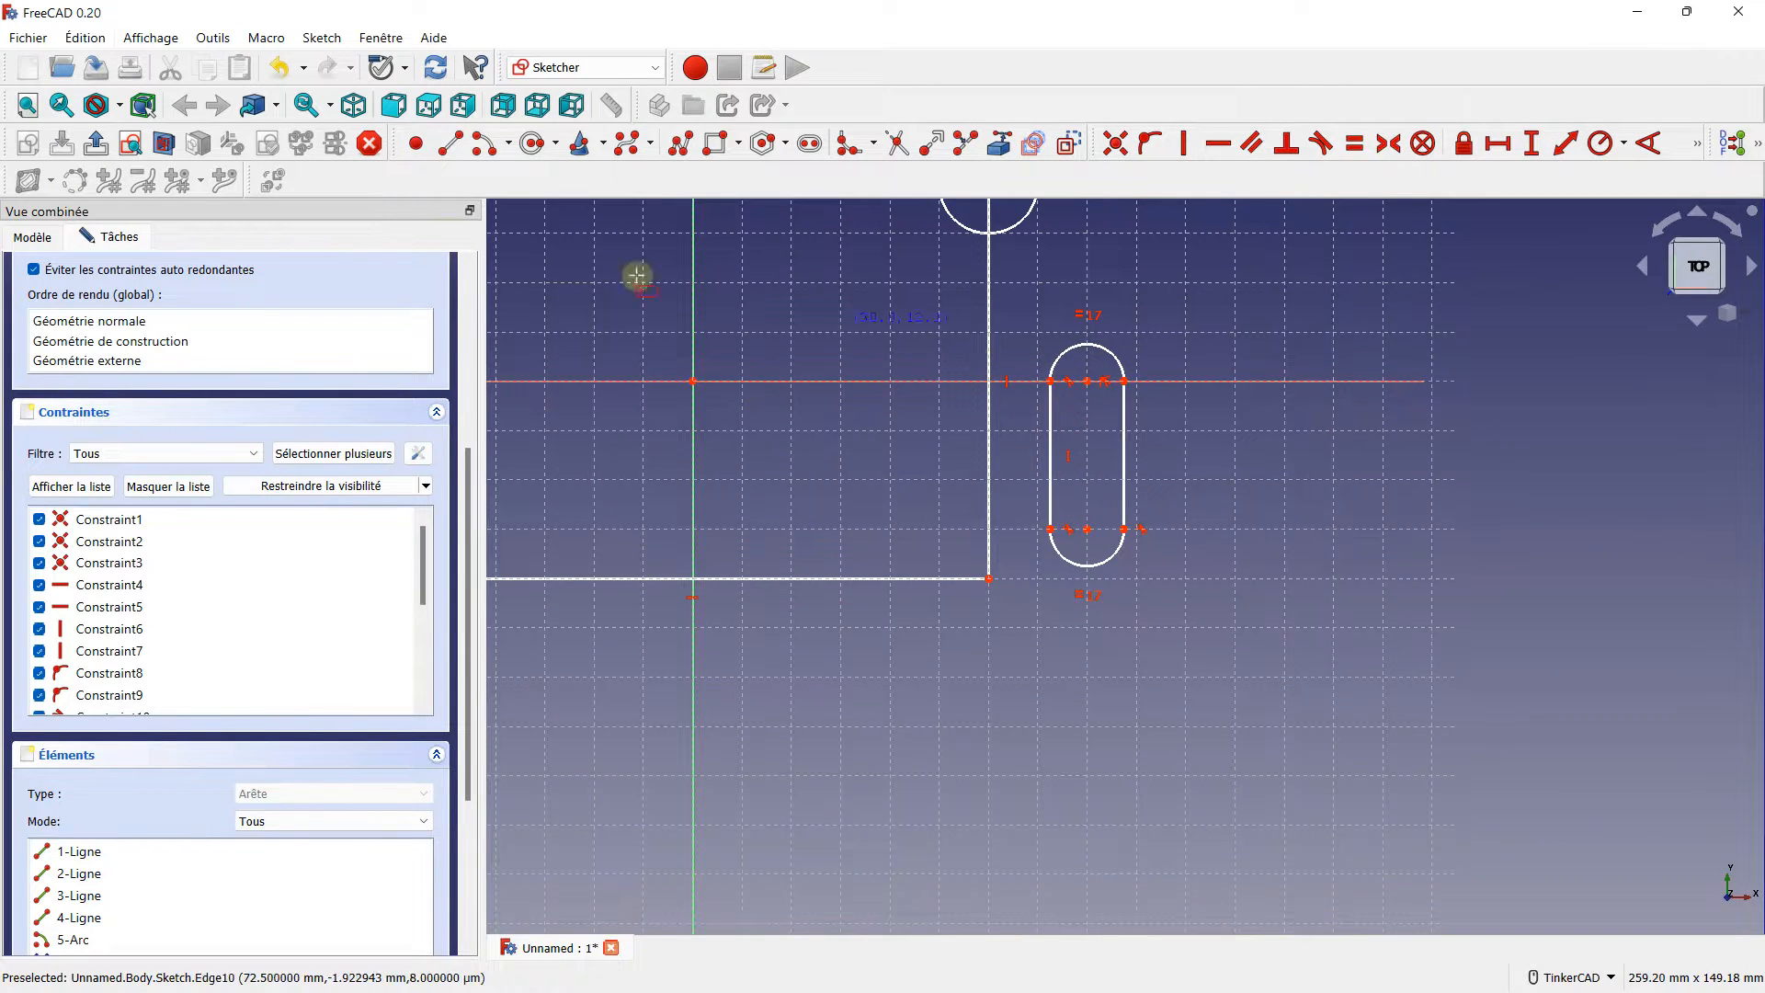
- Undo the last slot beside the rectangle
{"action": "left_click", "coordinate": [85, 38]}
{"action": "left_click", "coordinate": [110, 64]}
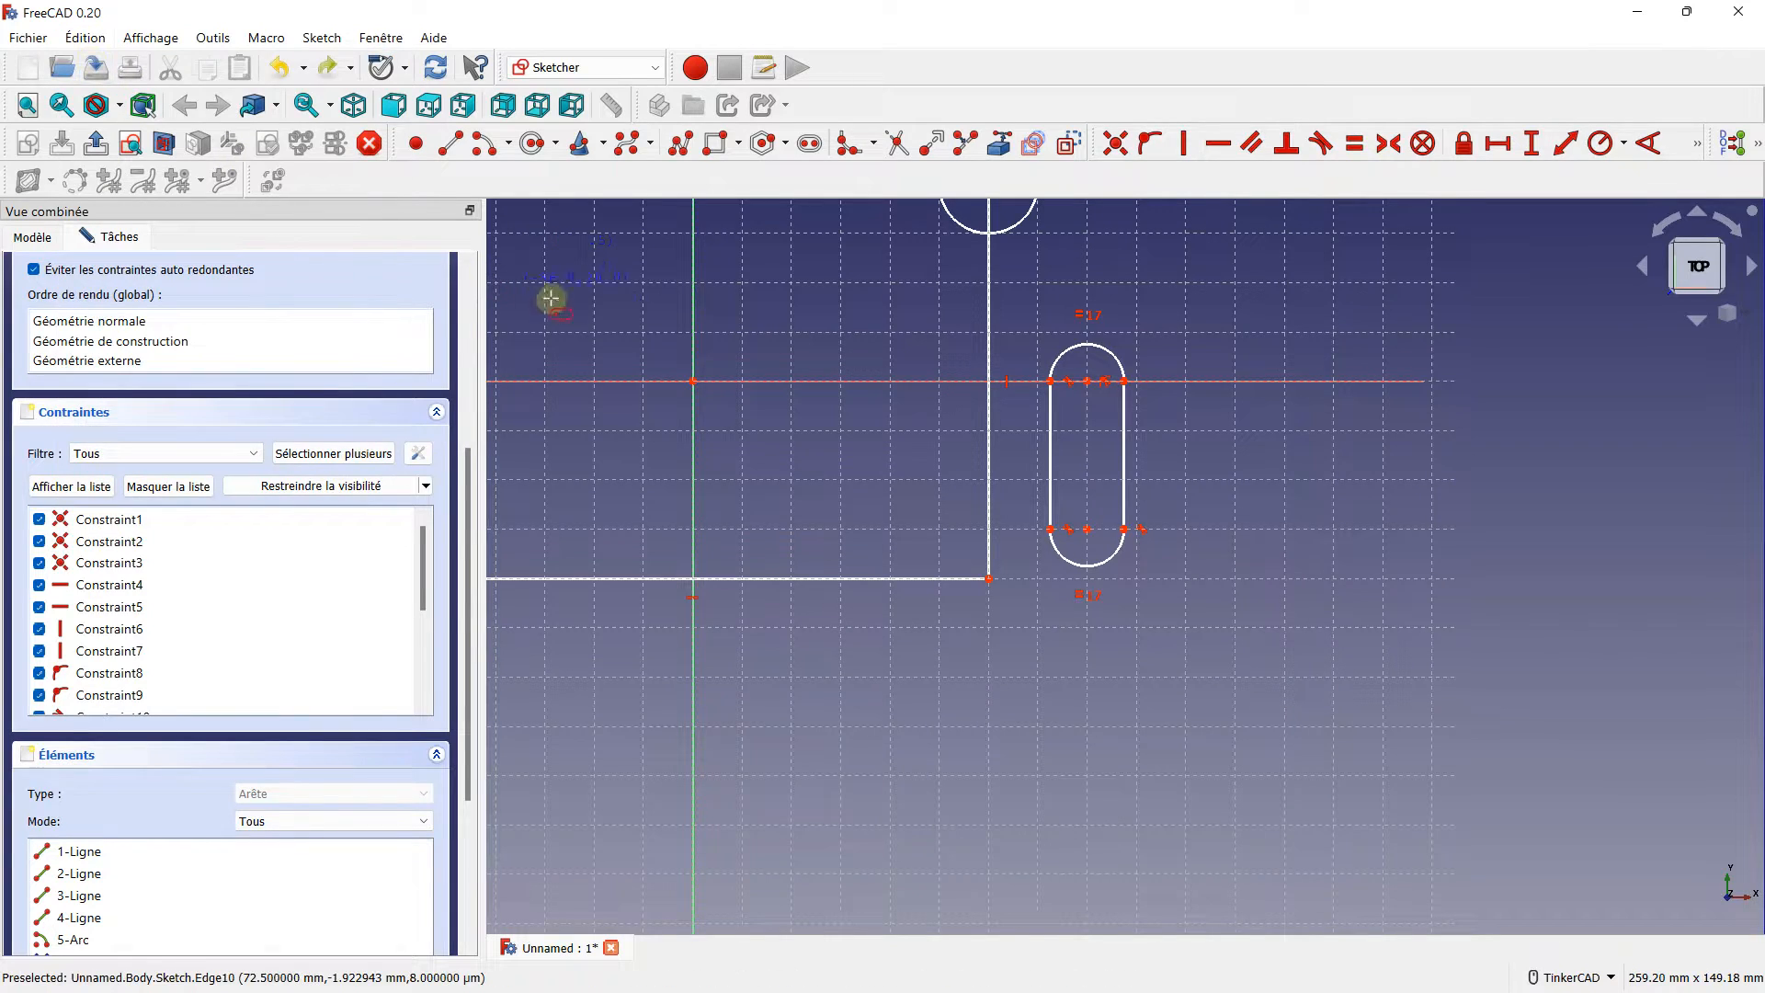
{"action": "left_click", "coordinate": [86, 39]}
{"action": "left_click", "coordinate": [103, 65]}
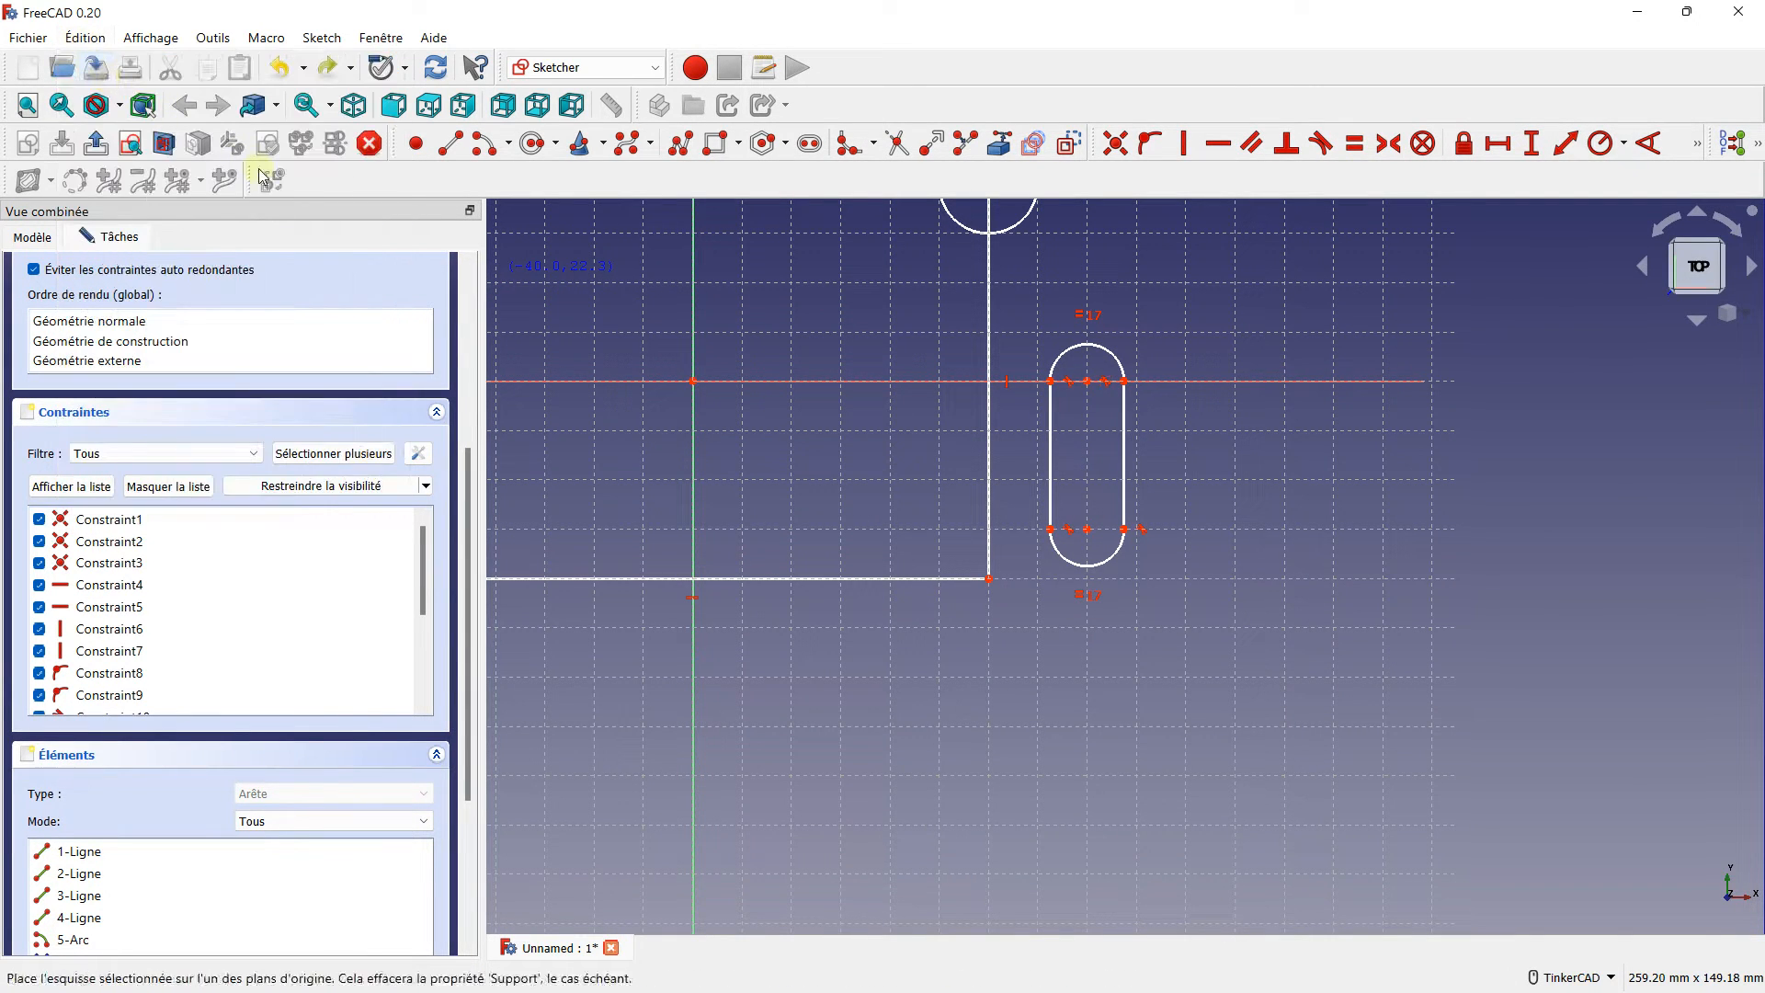
{"action": "left_click", "coordinate": [86, 39]}
{"action": "left_click", "coordinate": [103, 65]}
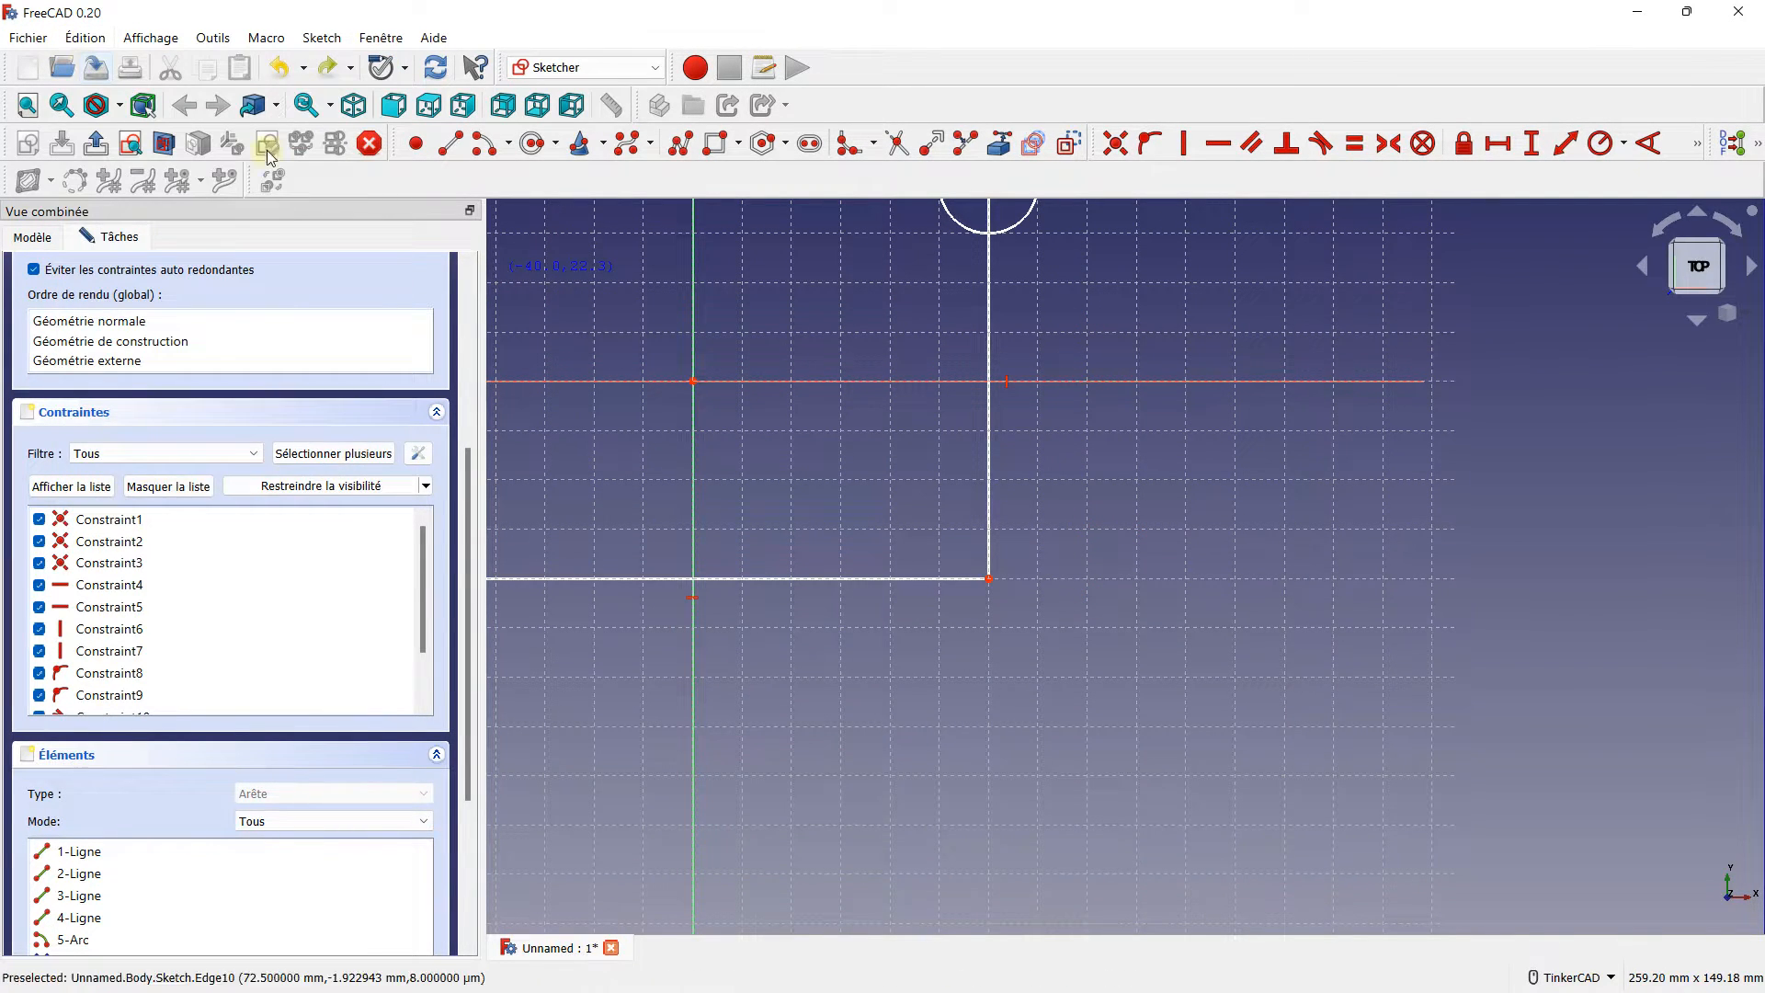
- Draw a vertical slot right of the rectangle, about 25 mm wide, with arc centres about 50 mm apart and the lower centre level with the bottom edge
{"action": "left_click", "coordinate": [809, 142]}
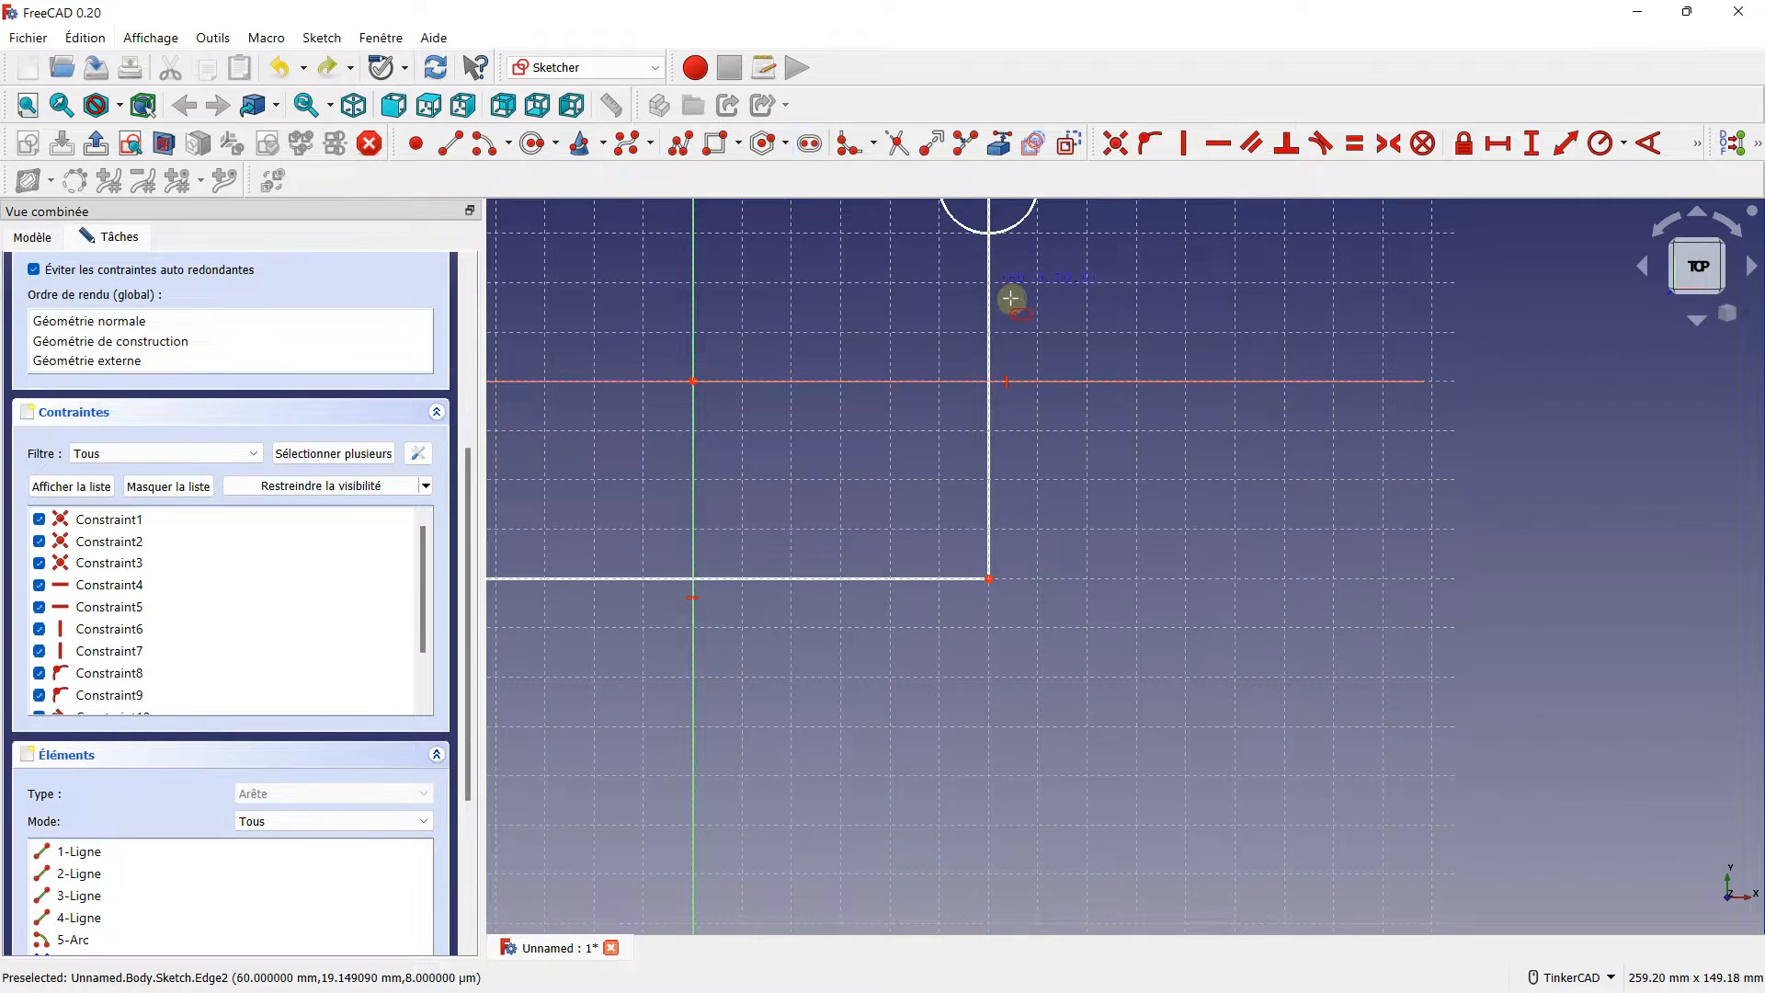
{"action": "left_click", "coordinate": [1088, 343]}
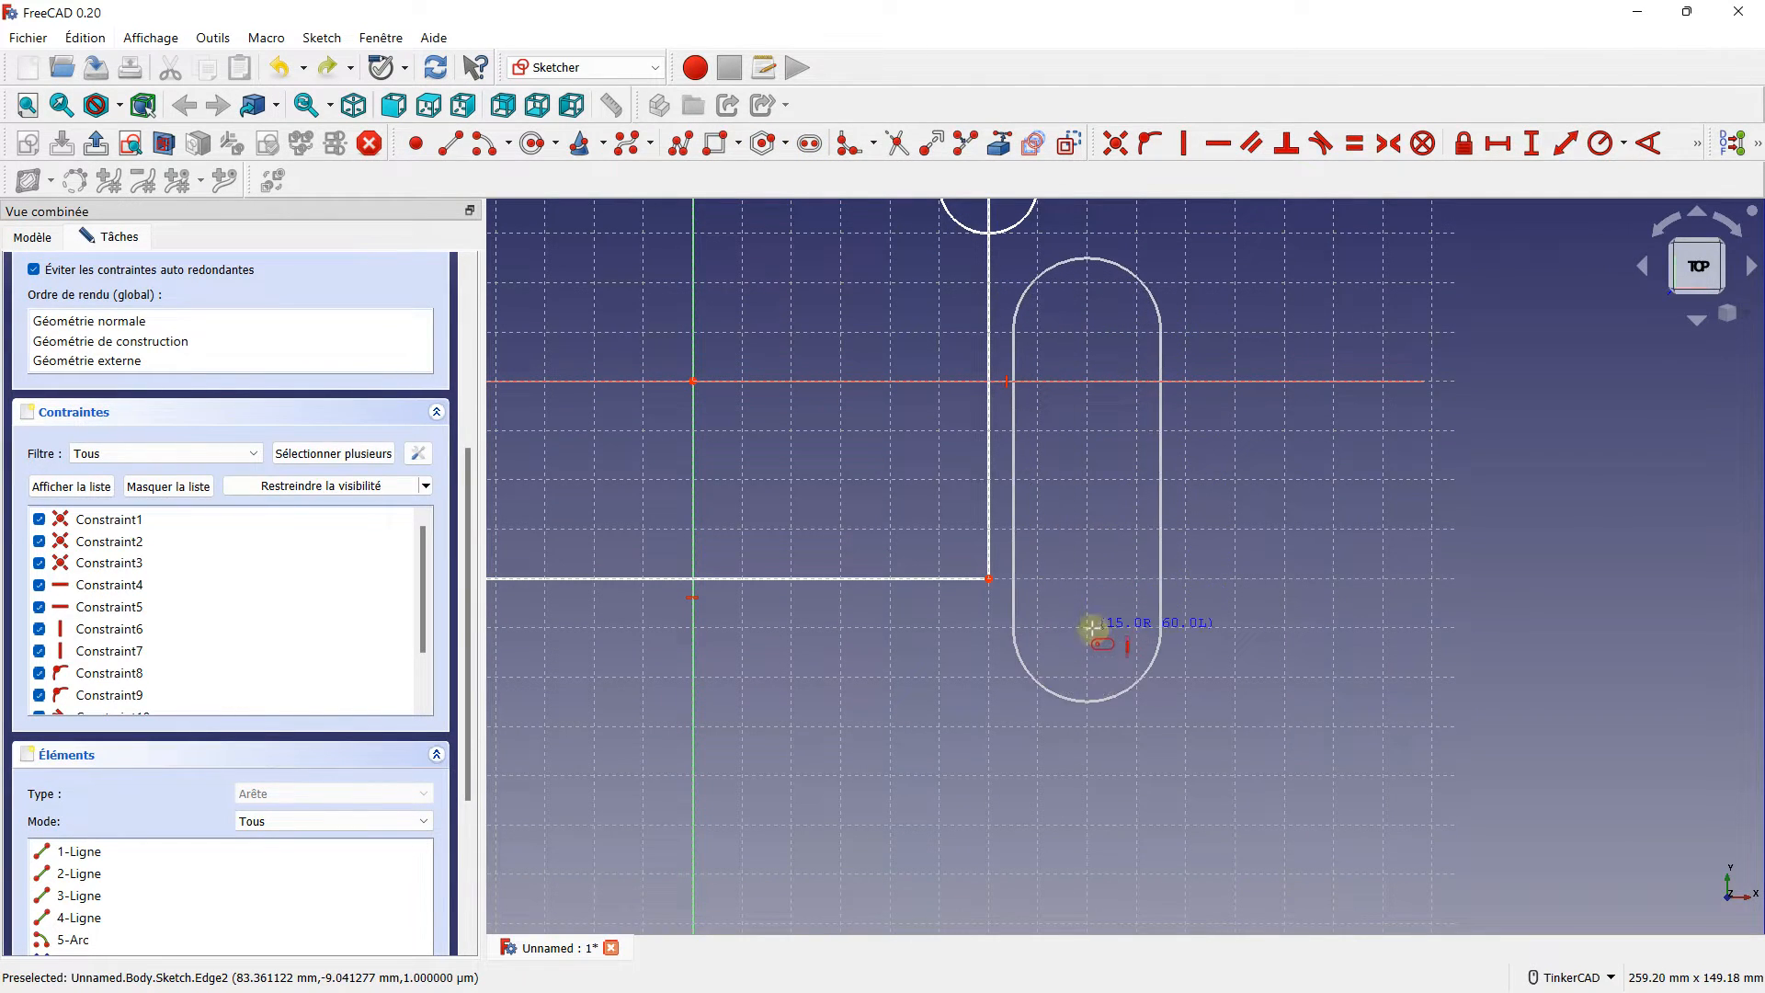
{"action": "left_click", "coordinate": [1089, 588]}
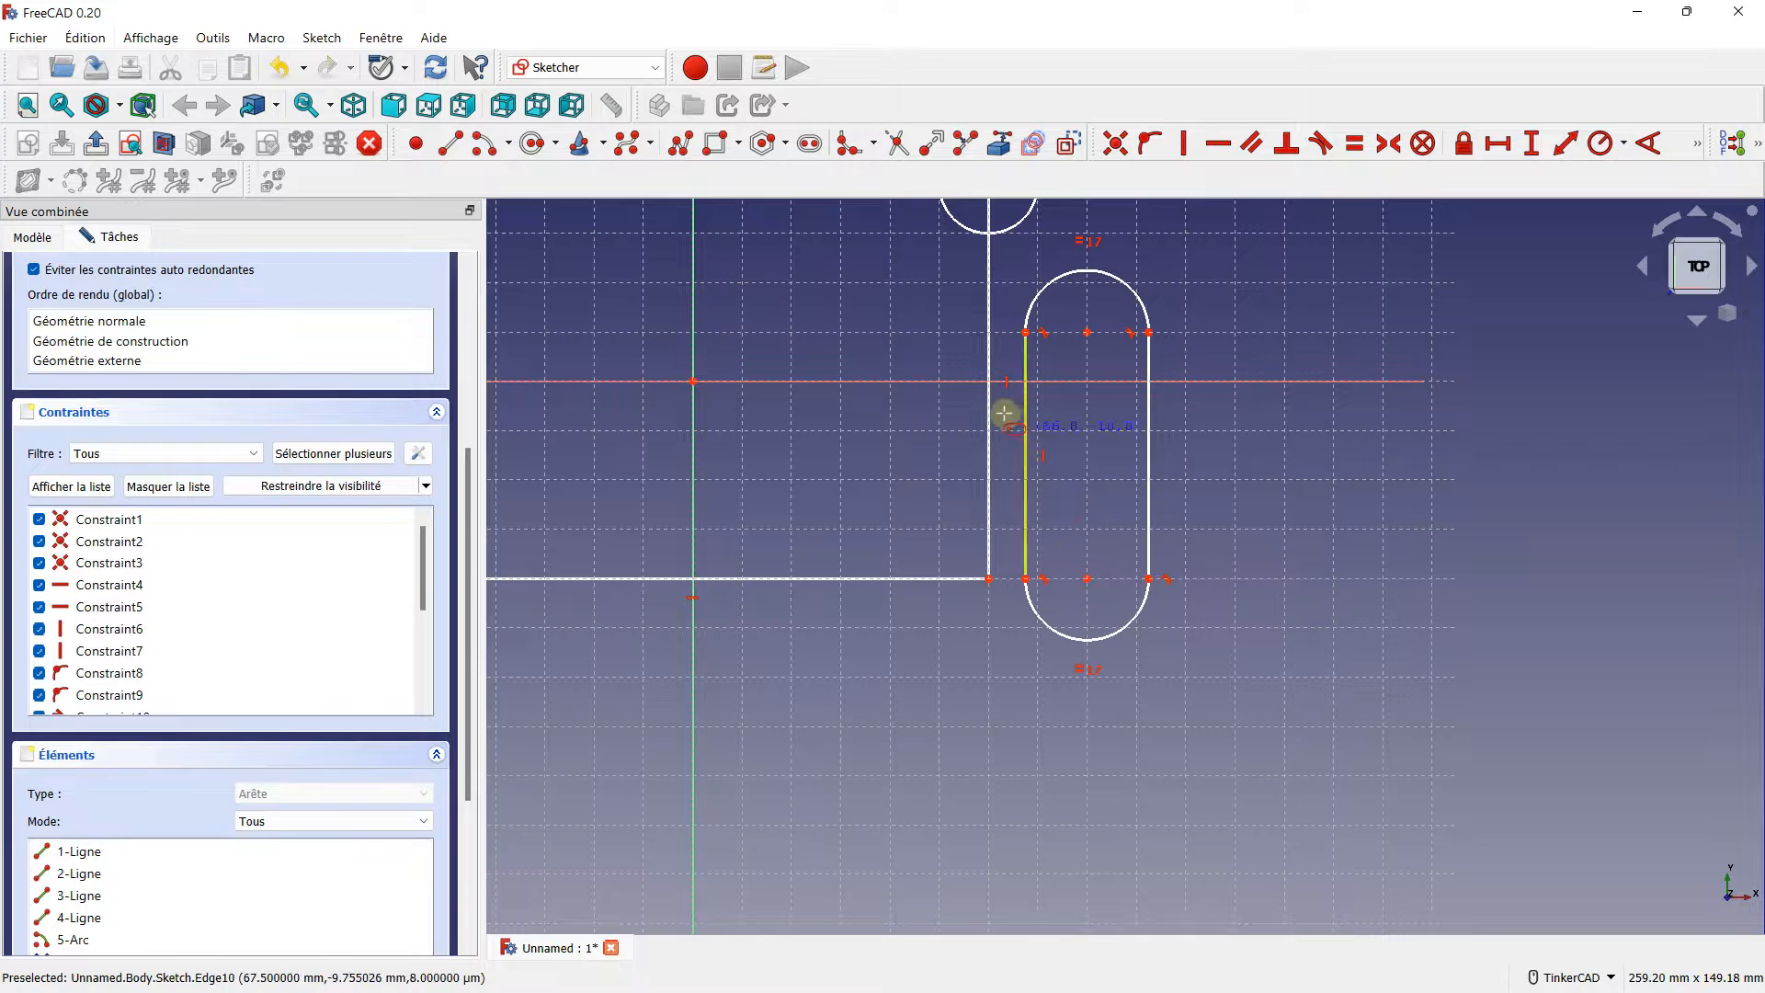
{"action": "scroll", "coordinate": [910, 374], "scroll_direction": "down", "scroll_amount": 3}
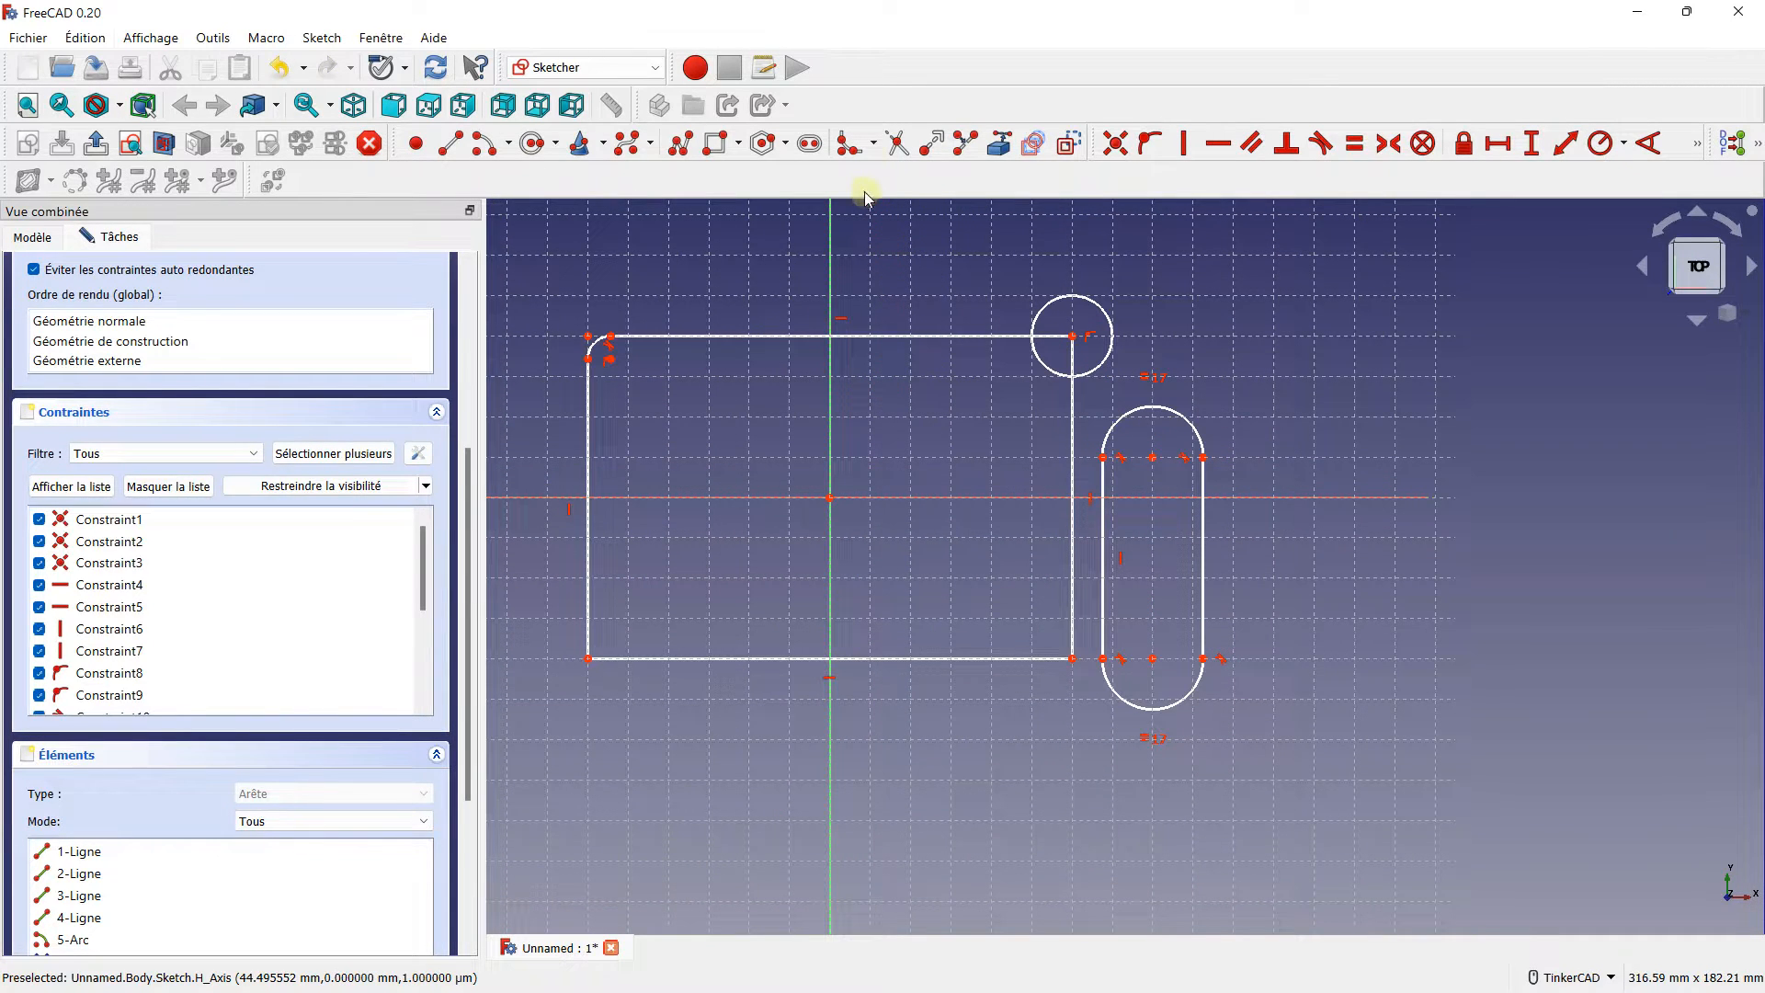
- Trim the rectangle's top and right edges inside the corner circle, plus the circle's quarter arc lying inside the rectangle
{"action": "left_click", "coordinate": [894, 145]}
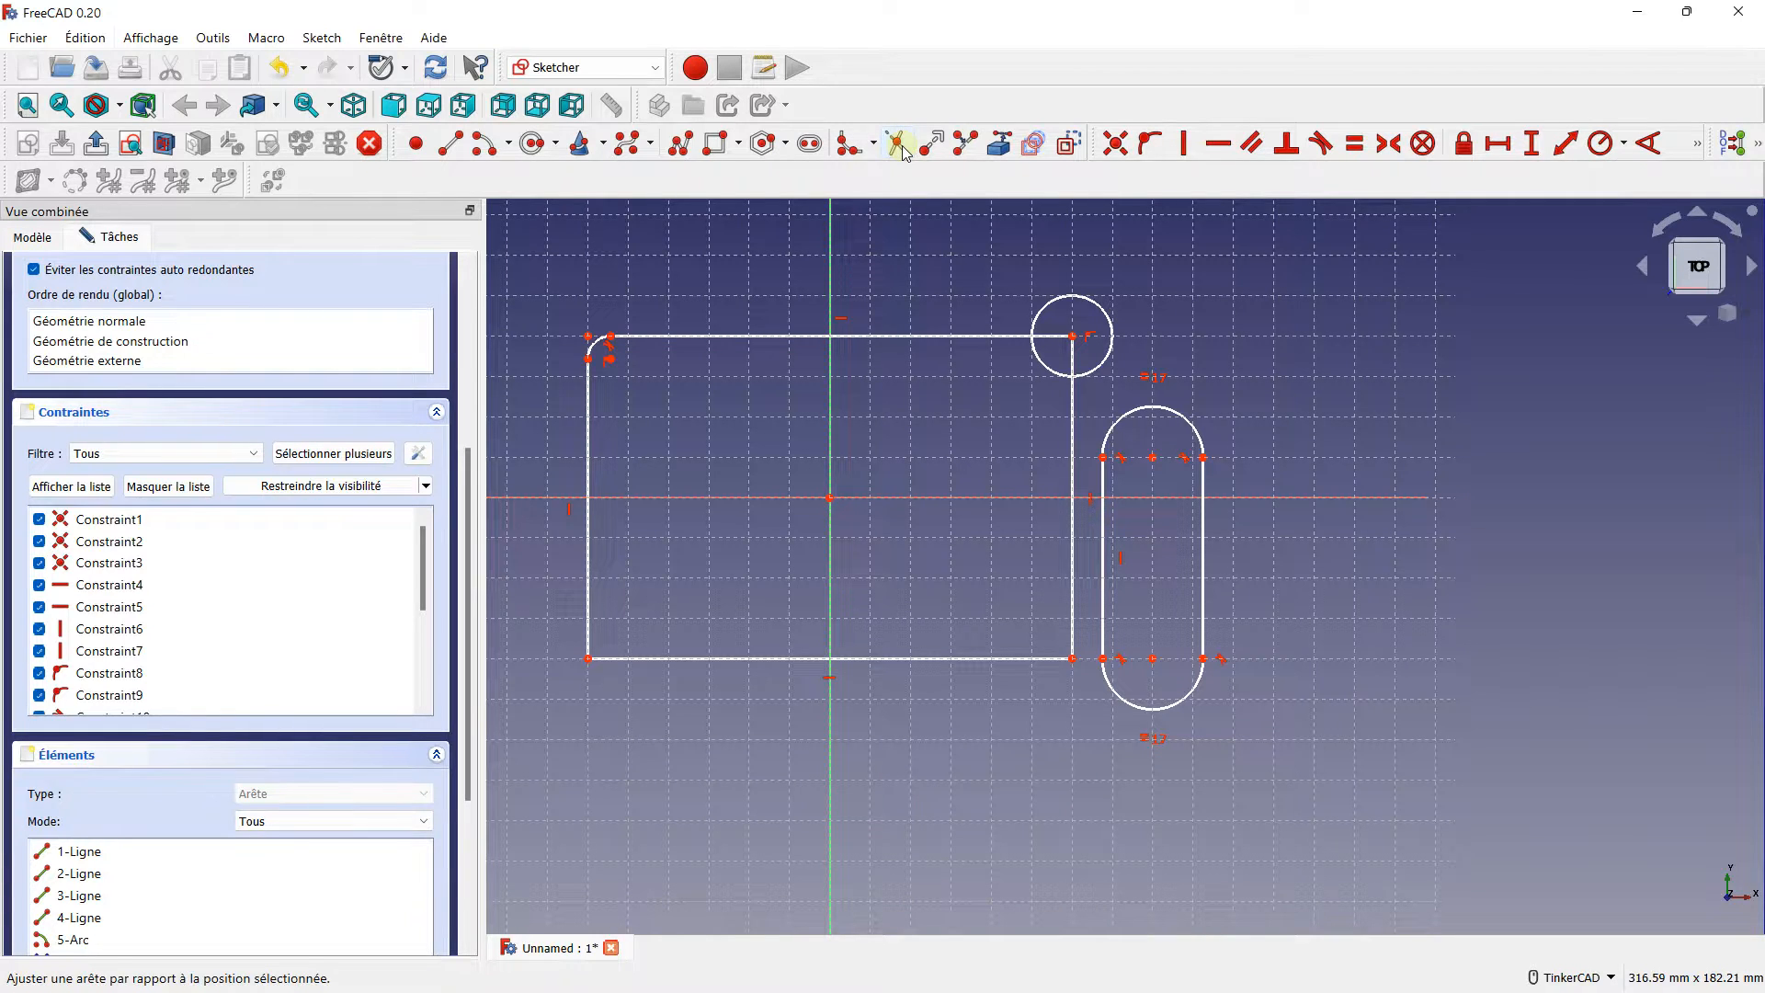
{"action": "scroll", "coordinate": [1018, 323], "scroll_direction": "up", "scroll_amount": 3}
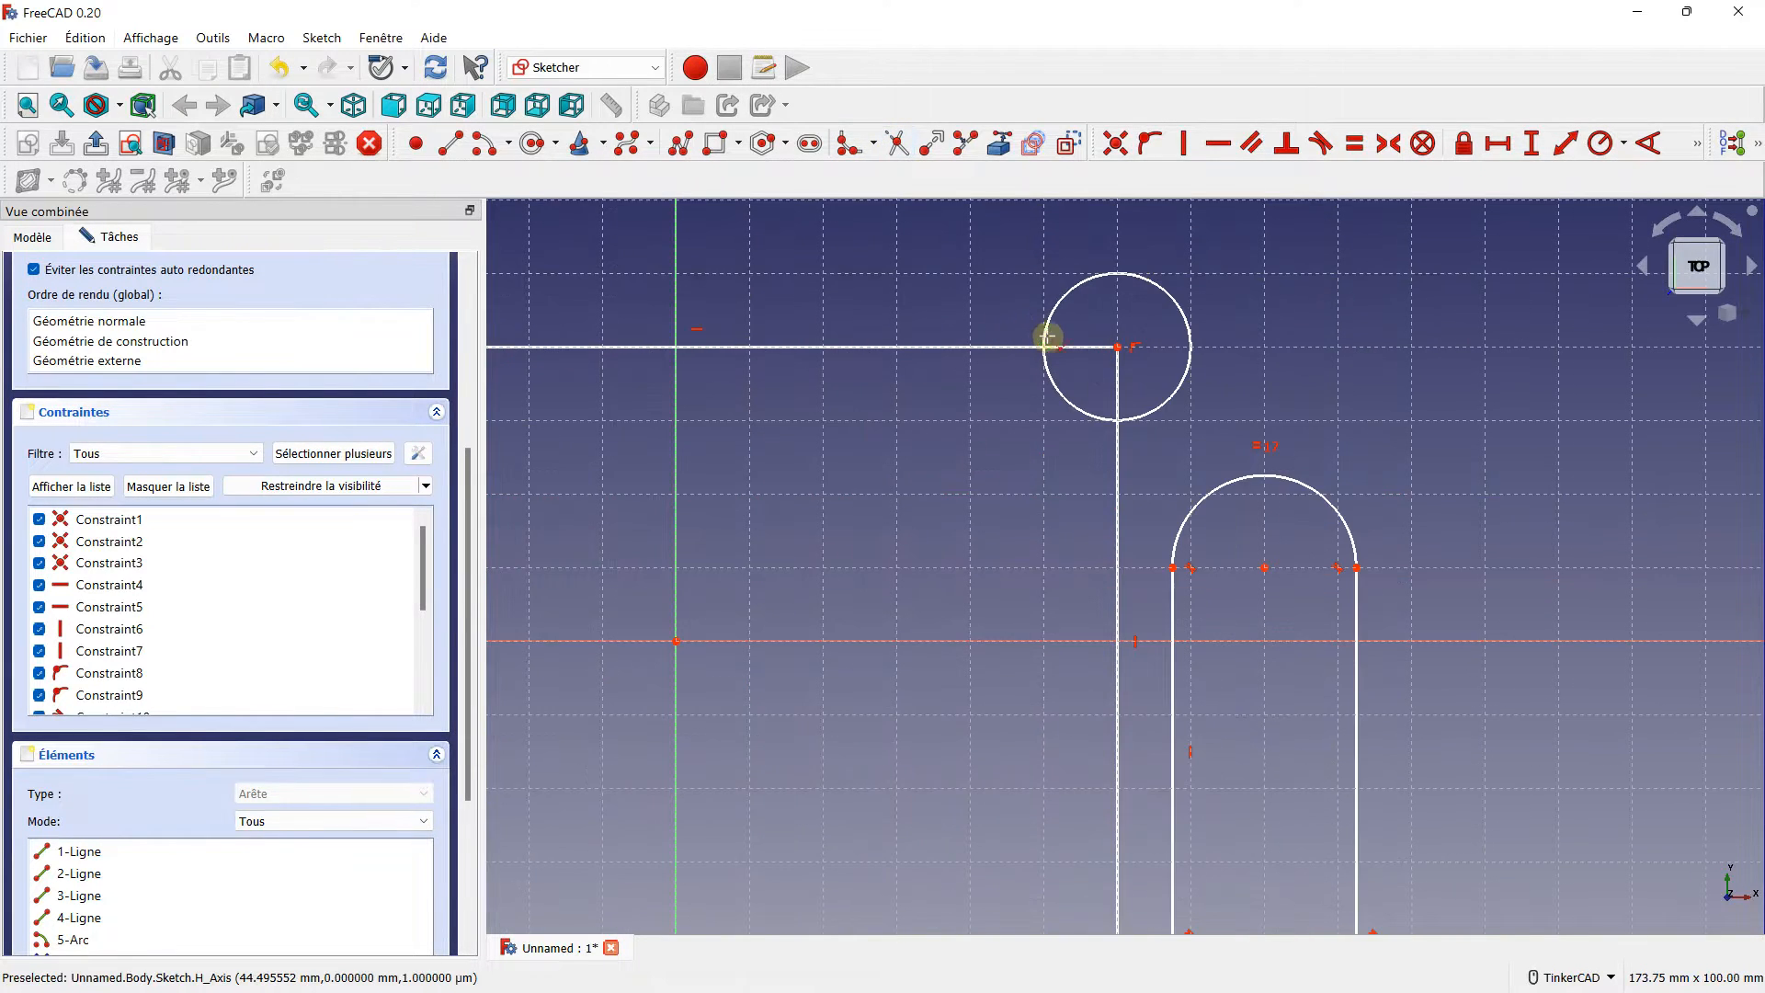
{"action": "scroll", "coordinate": [1110, 349], "scroll_direction": "up", "scroll_amount": 2}
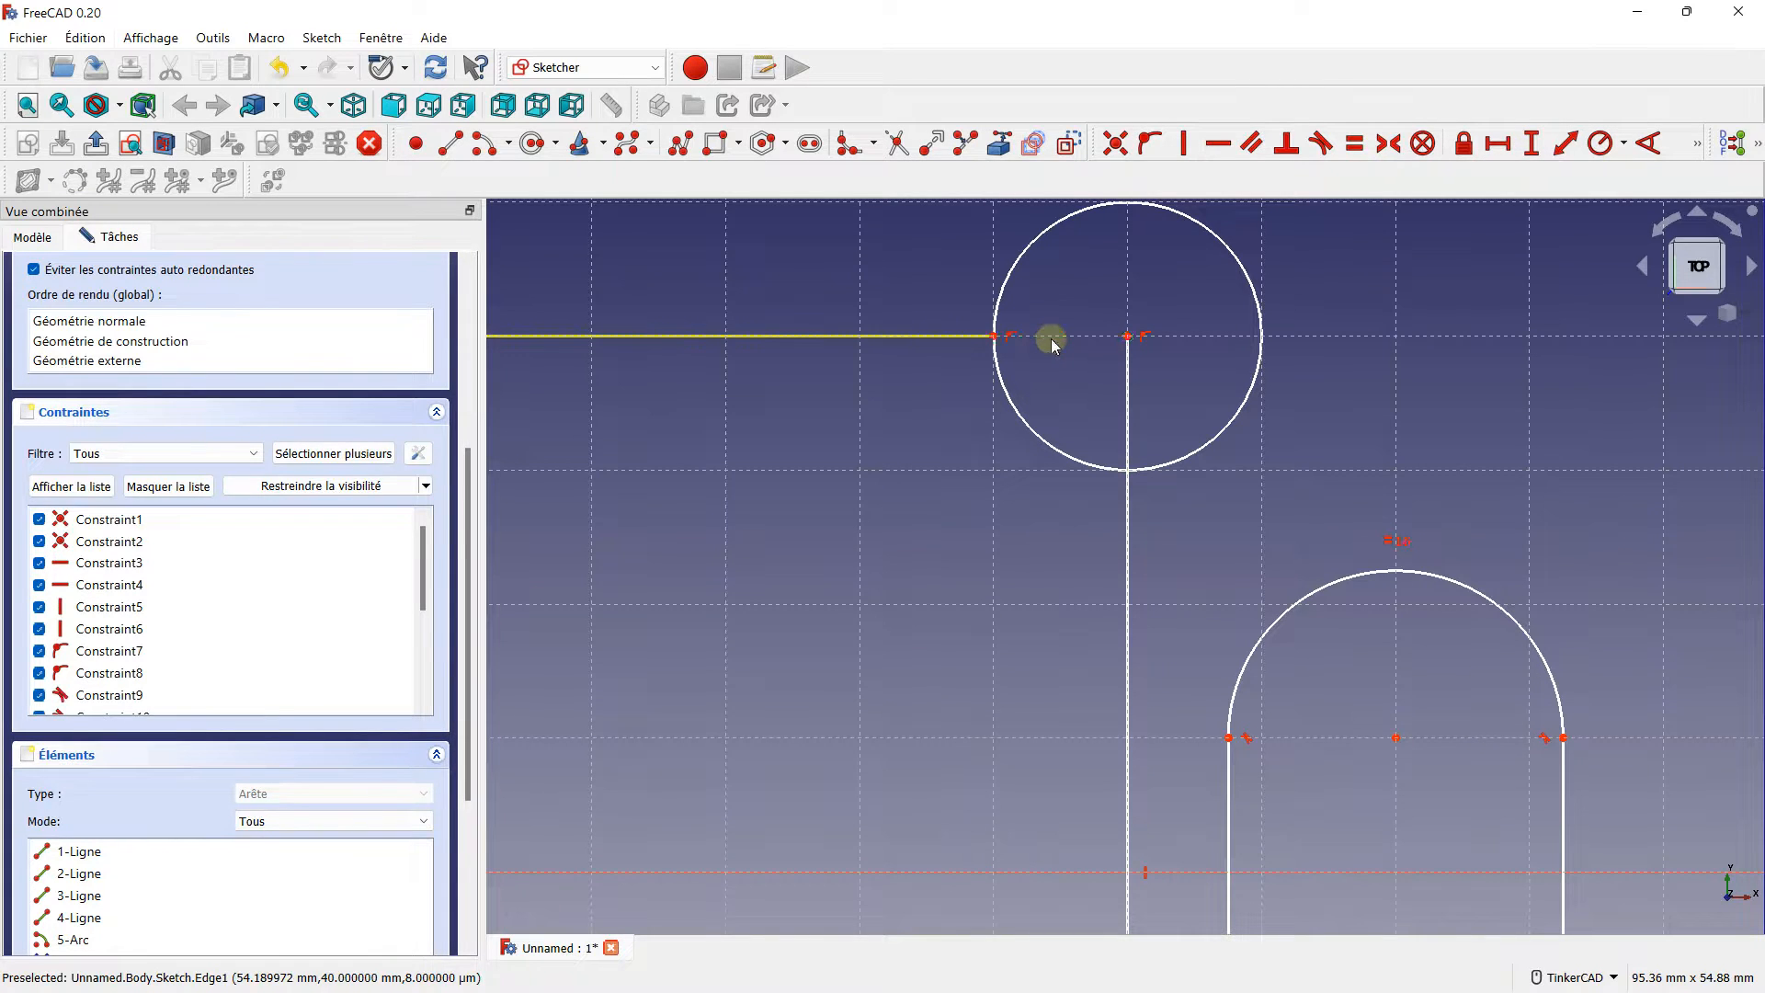
{"action": "key", "text": "g"}
{"action": "key", "text": "t"}
{"action": "left_click", "coordinate": [1127, 374]}
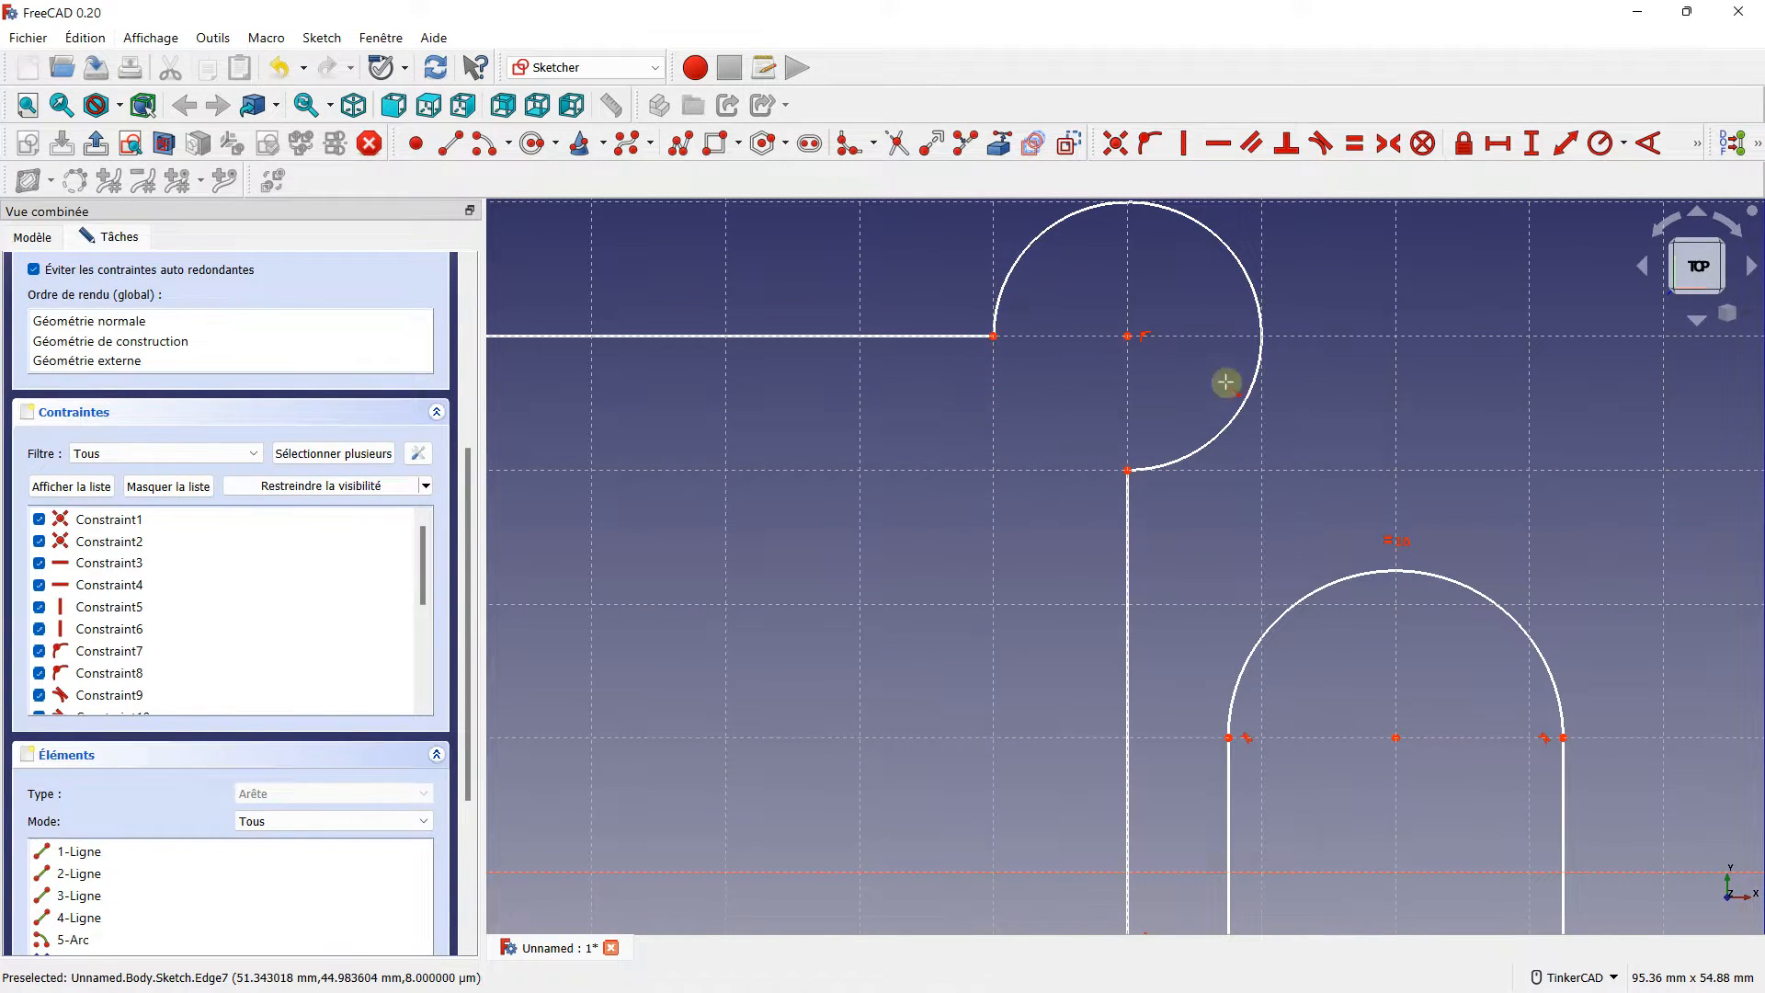
- Extend the rectangle's bottom edge to the lower end of the slot's left side
{"action": "scroll", "coordinate": [1011, 373], "scroll_direction": "down", "scroll_amount": 5}
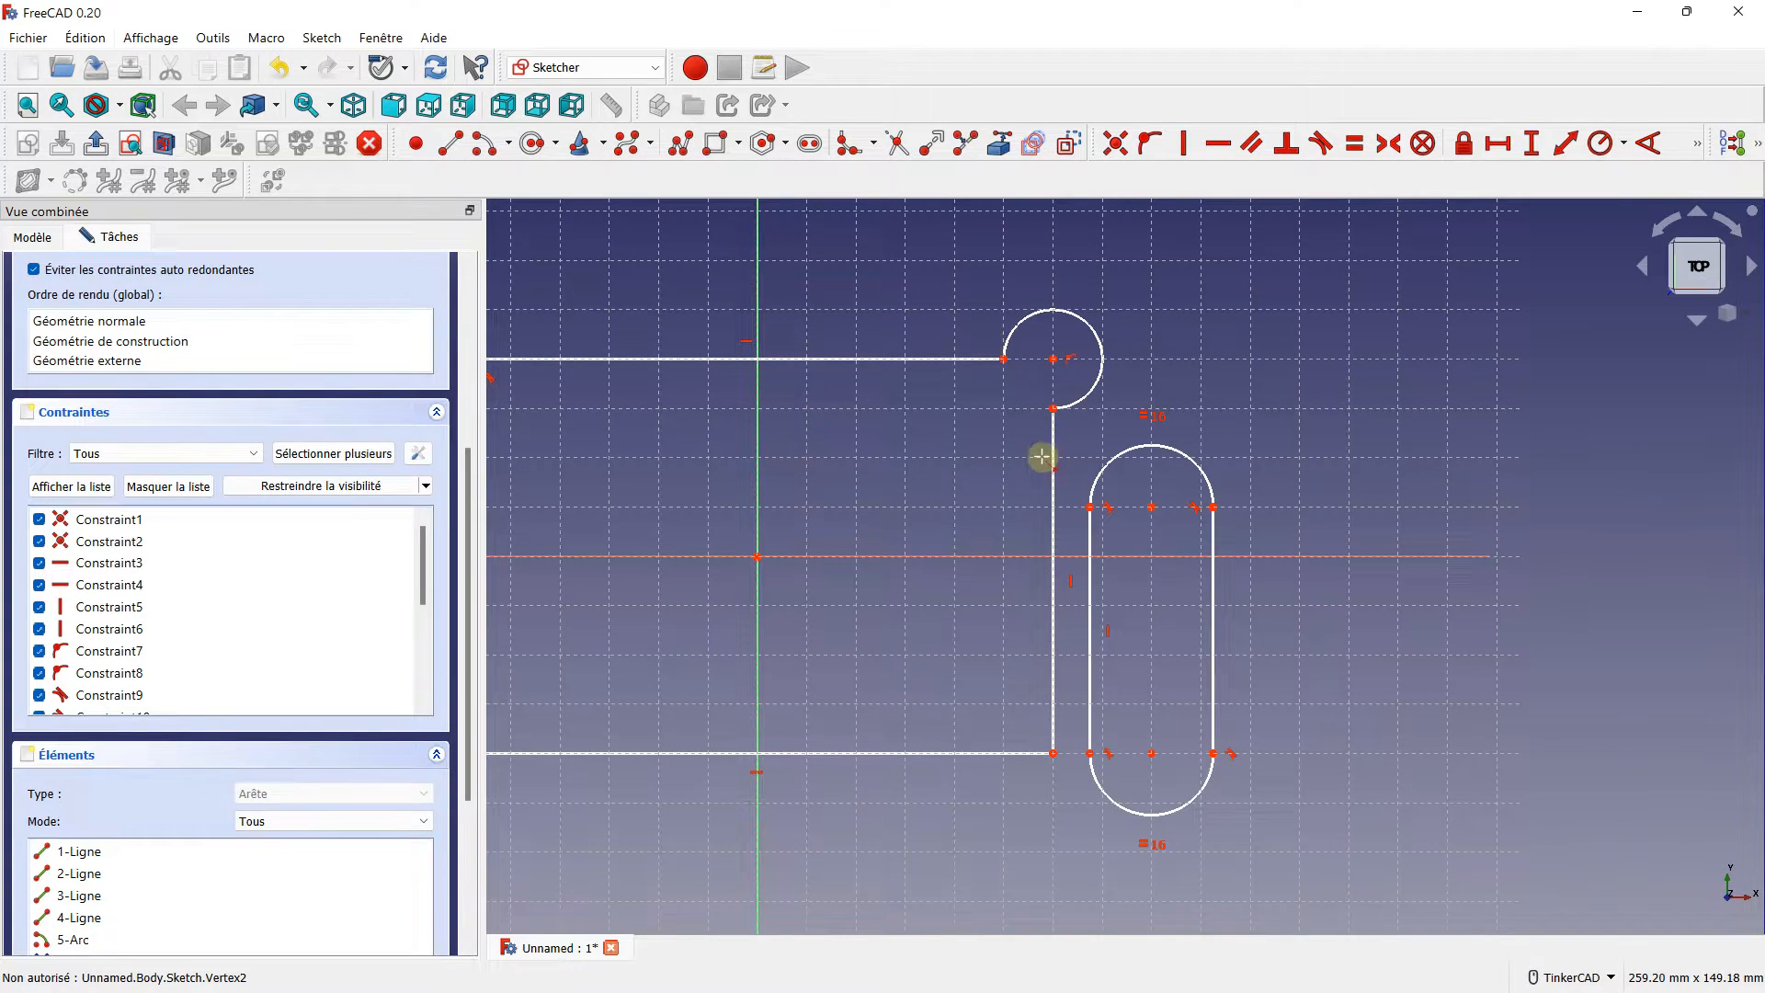
{"action": "middle_click_drag", "start_coordinate": [1047, 467], "coordinate": [1034, 449]}
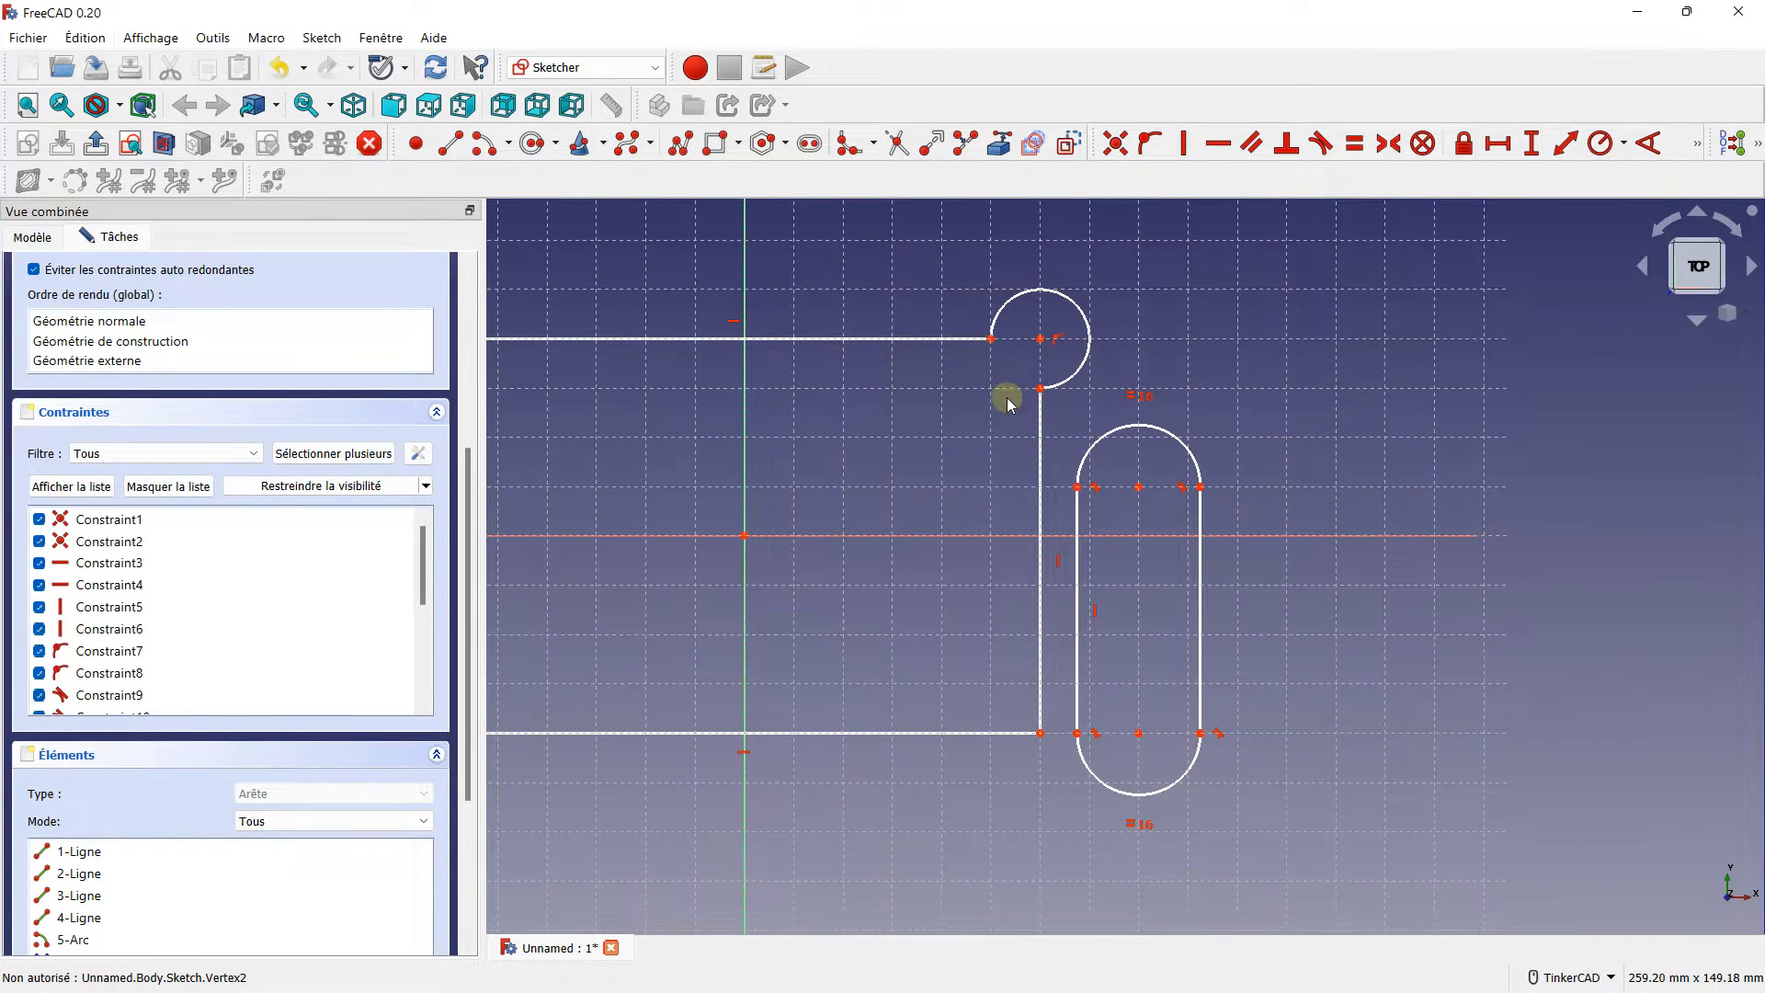
{"action": "mouse_move", "coordinate": [788, 453]}
{"action": "middle_mouse_down"}
{"action": "mouse_move", "coordinate": [993, 473]}
{"action": "mouse_move", "coordinate": [840, 394]}
{"action": "mouse_move", "coordinate": [830, 357]}
{"action": "middle_mouse_up"}
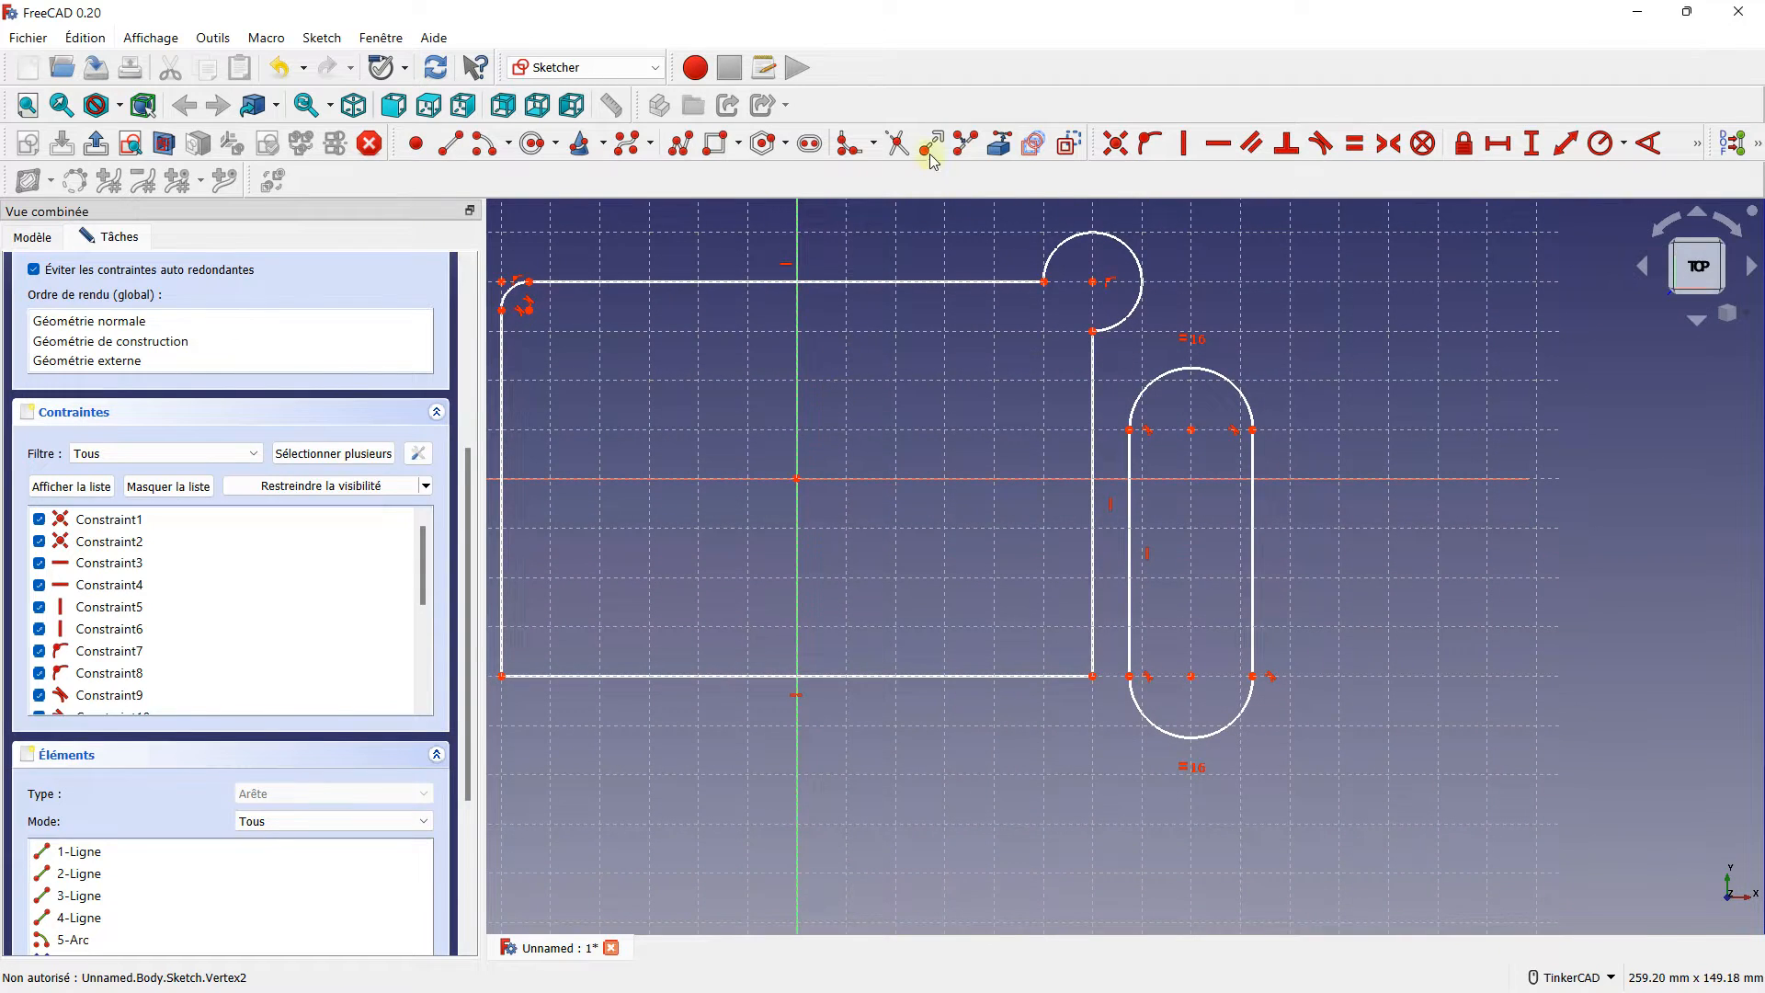
{"action": "left_click", "coordinate": [931, 147]}
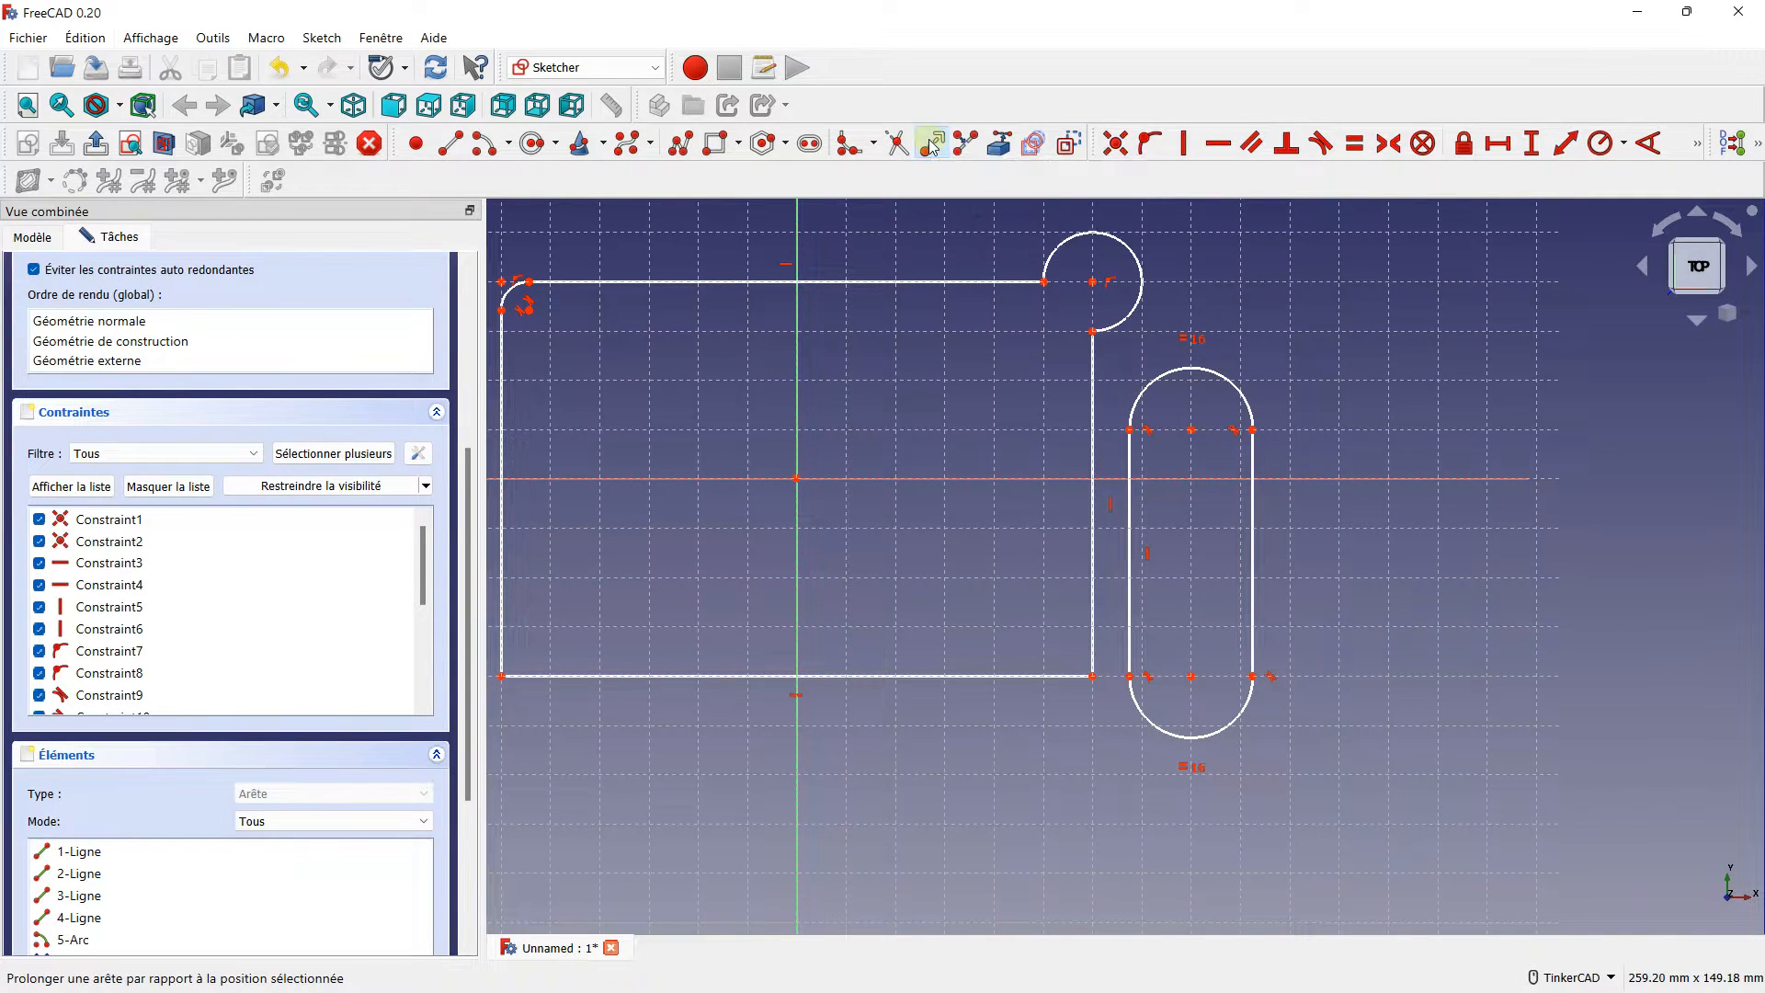
{"action": "scroll", "coordinate": [1016, 510], "scroll_direction": "up", "scroll_amount": 2}
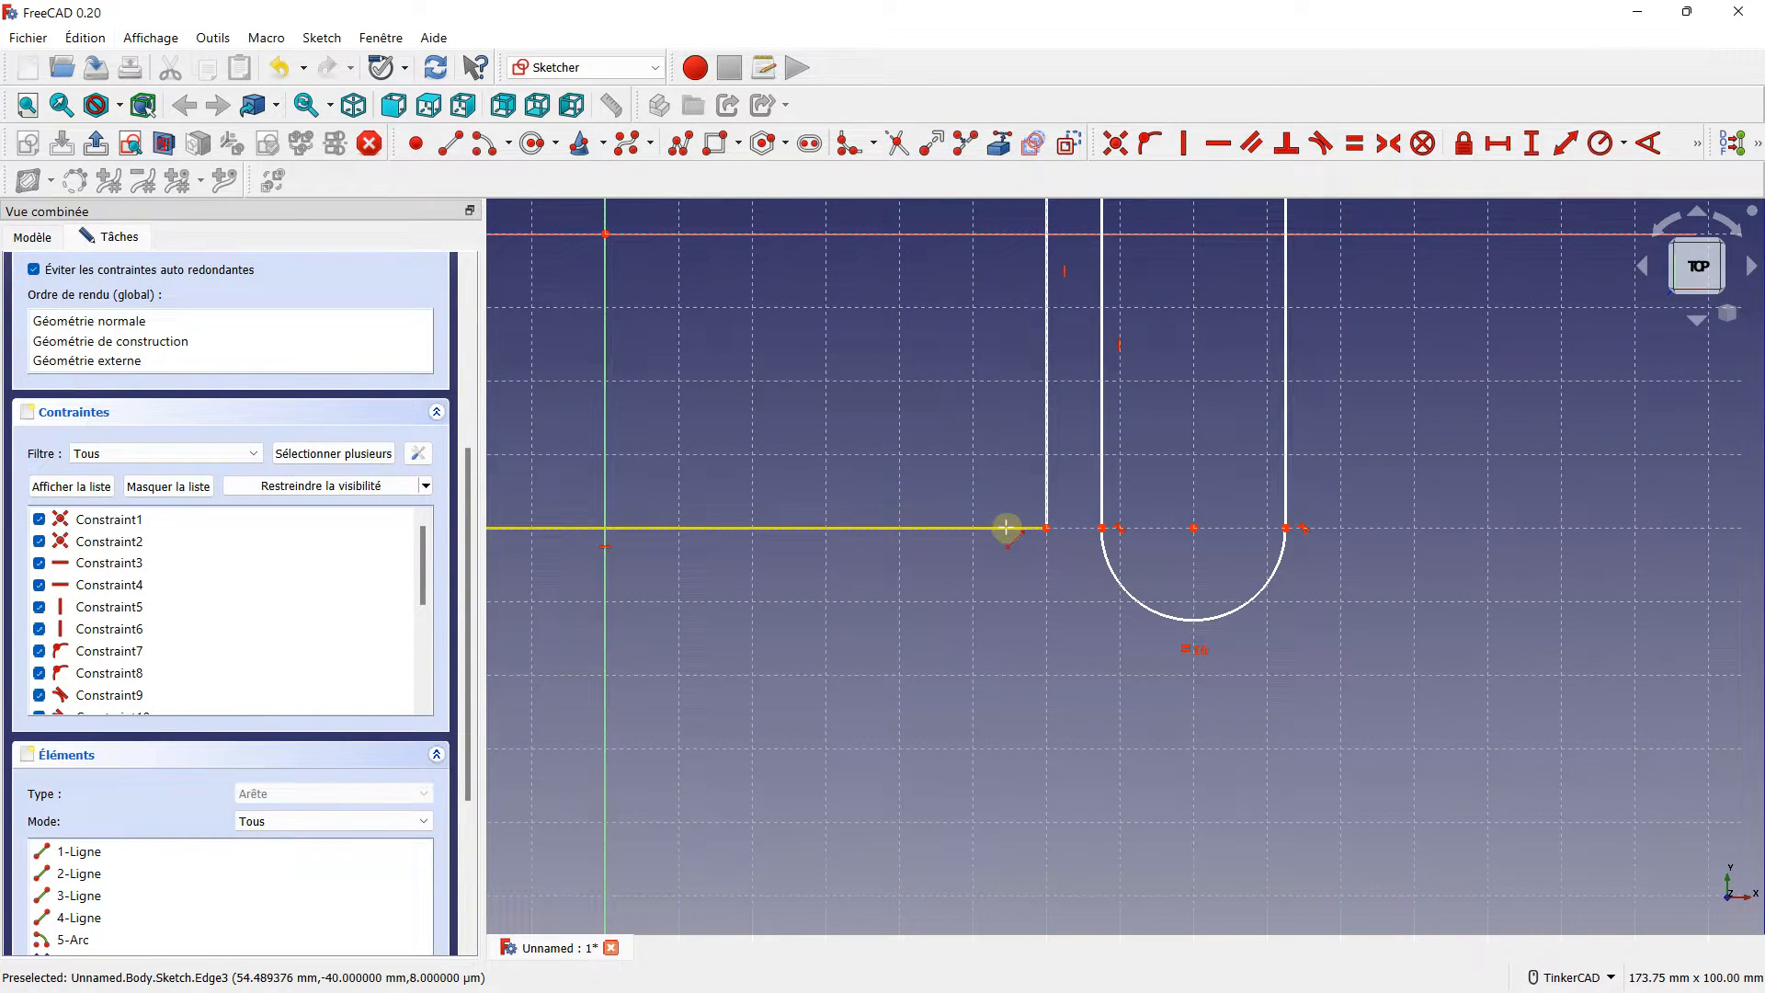
{"action": "left_click", "coordinate": [1021, 532]}
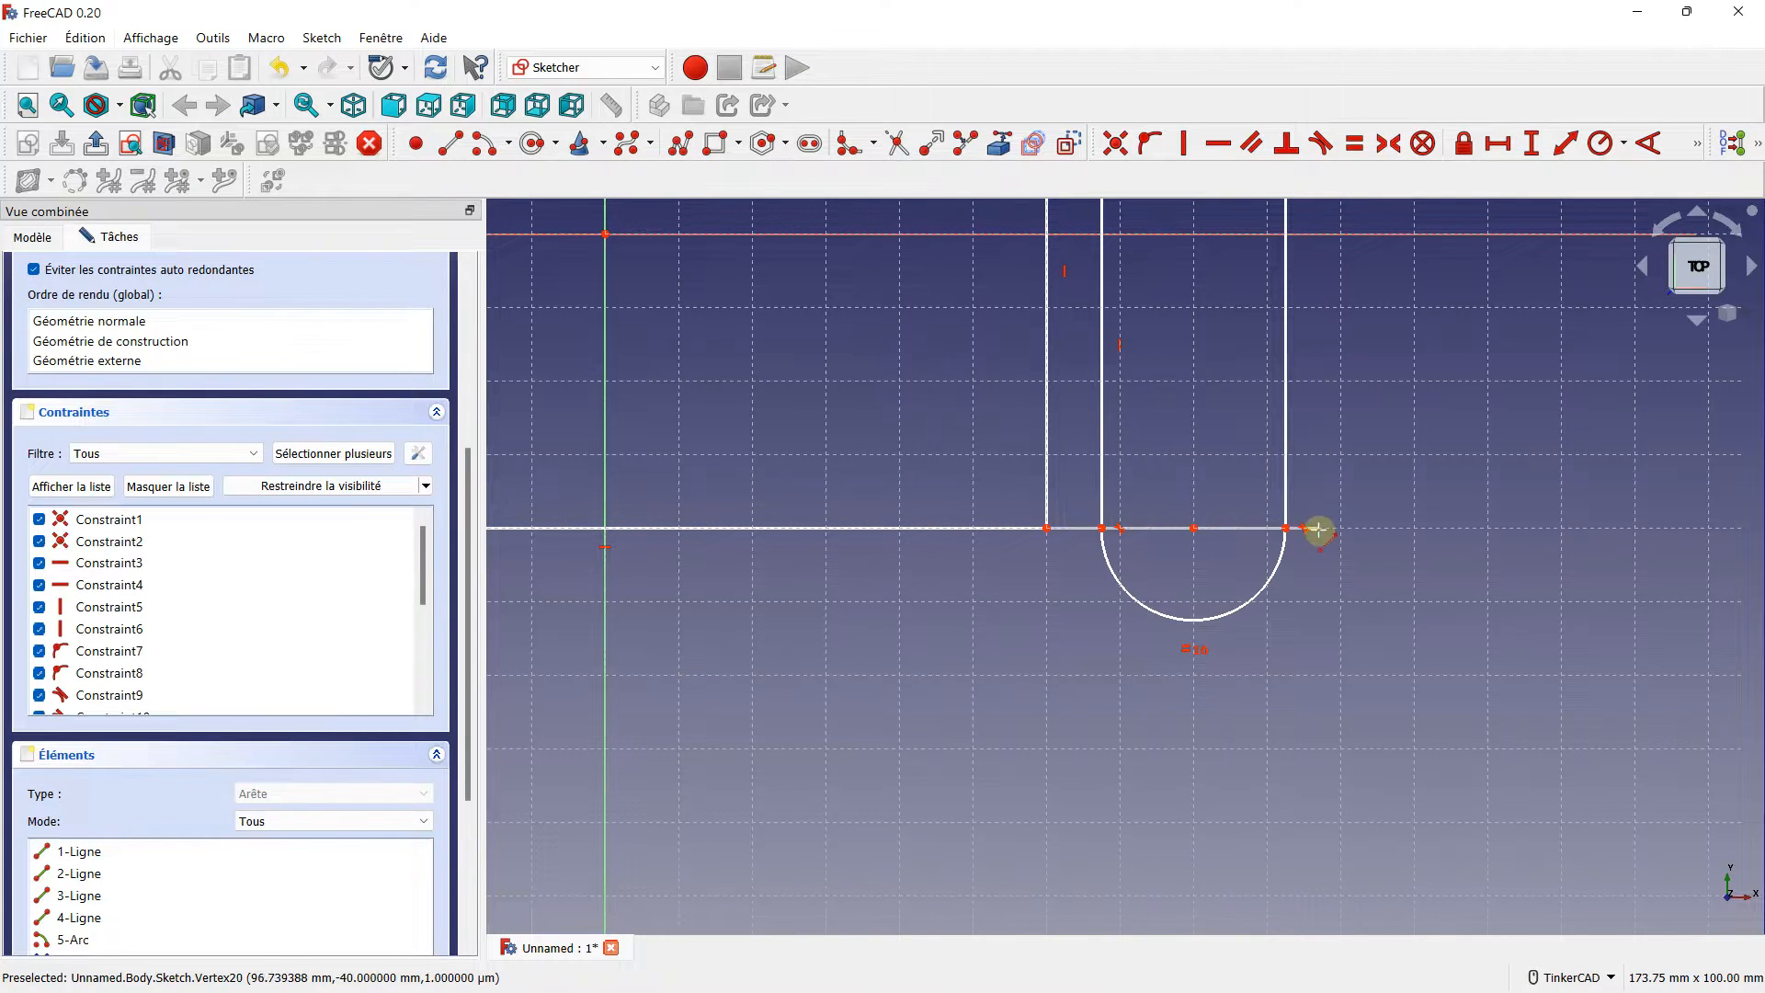
{"action": "left_click", "coordinate": [1103, 528]}
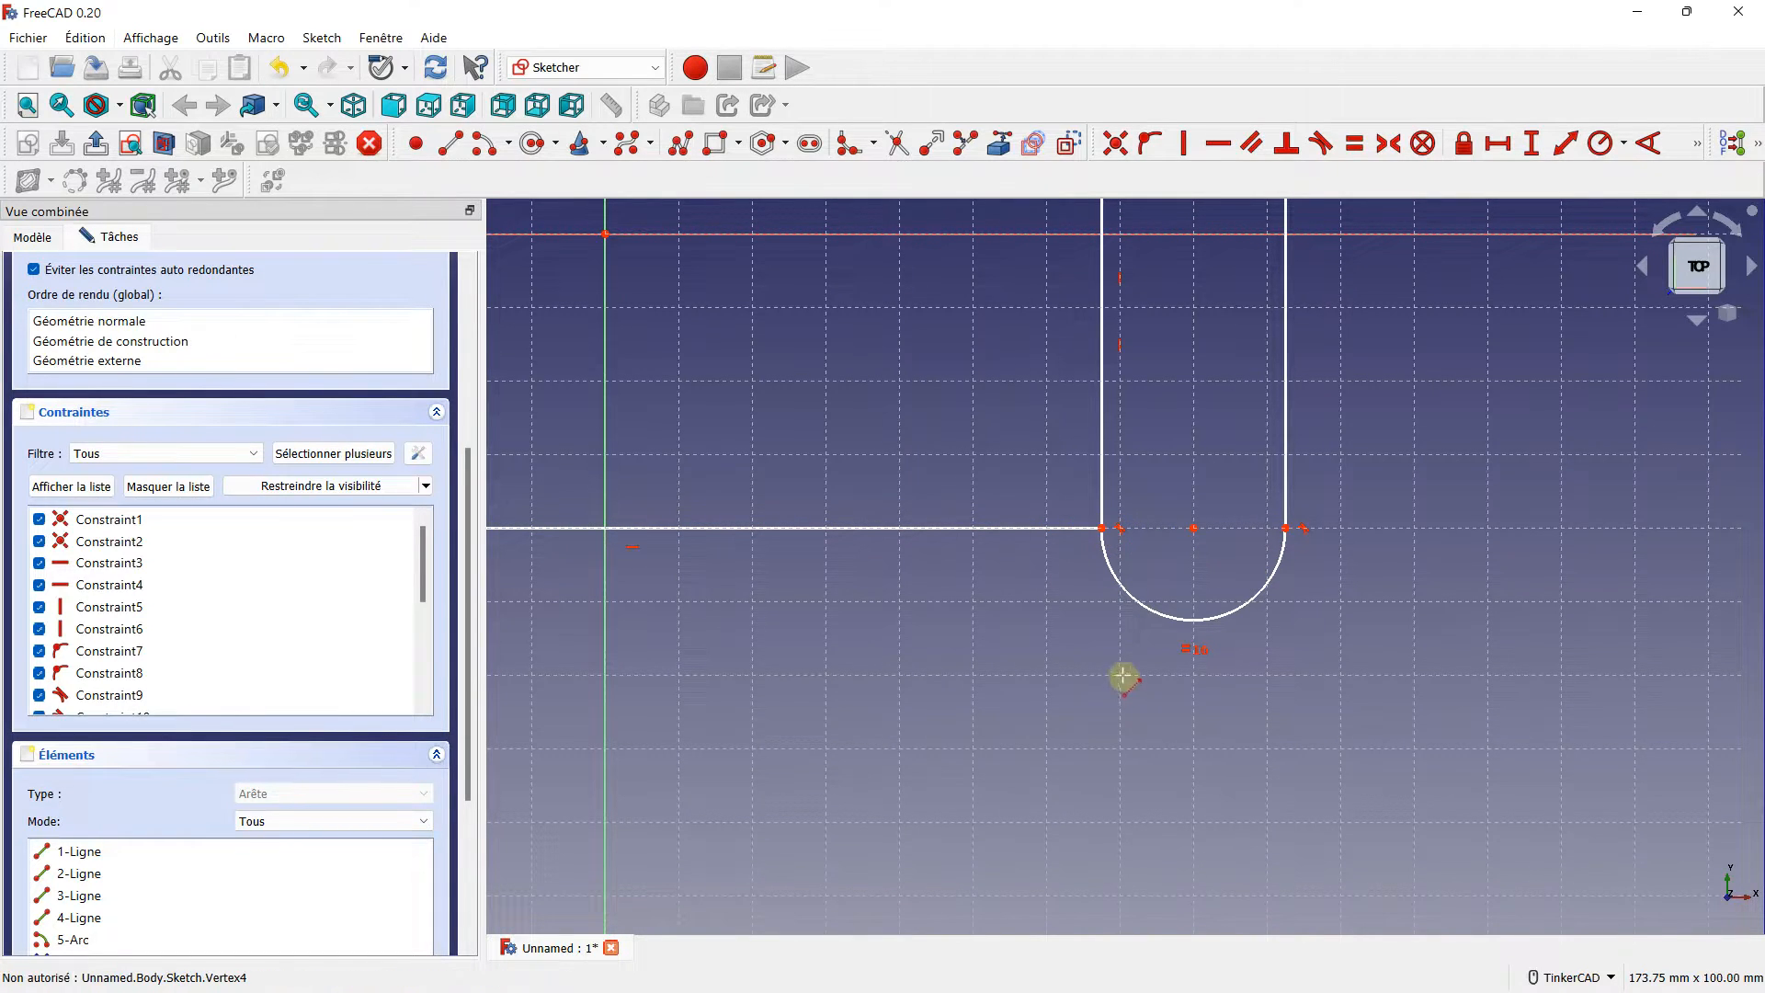
- Trim away the overlapping vertical lines along the slot's left side between its two arcs
{"action": "scroll", "coordinate": [1103, 532], "scroll_direction": "down", "scroll_amount": 3}
{"action": "scroll", "coordinate": [1099, 395], "scroll_direction": "up", "scroll_amount": 2}
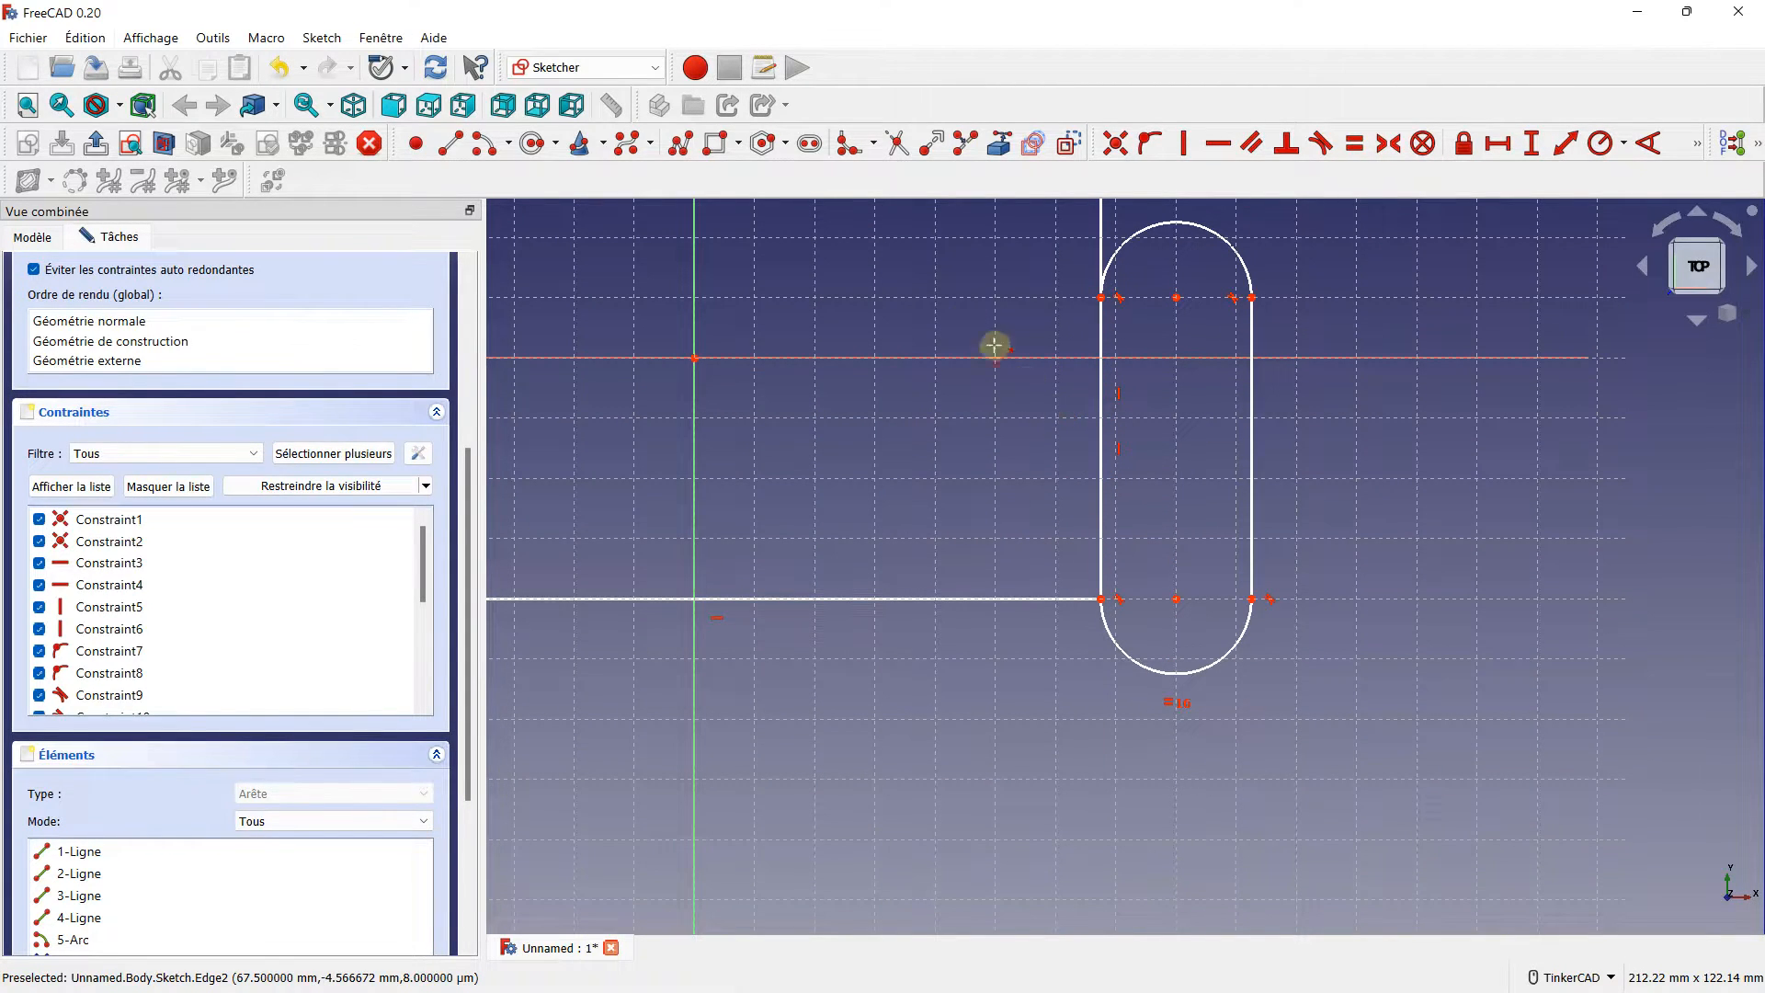
{"action": "left_click", "coordinate": [896, 145]}
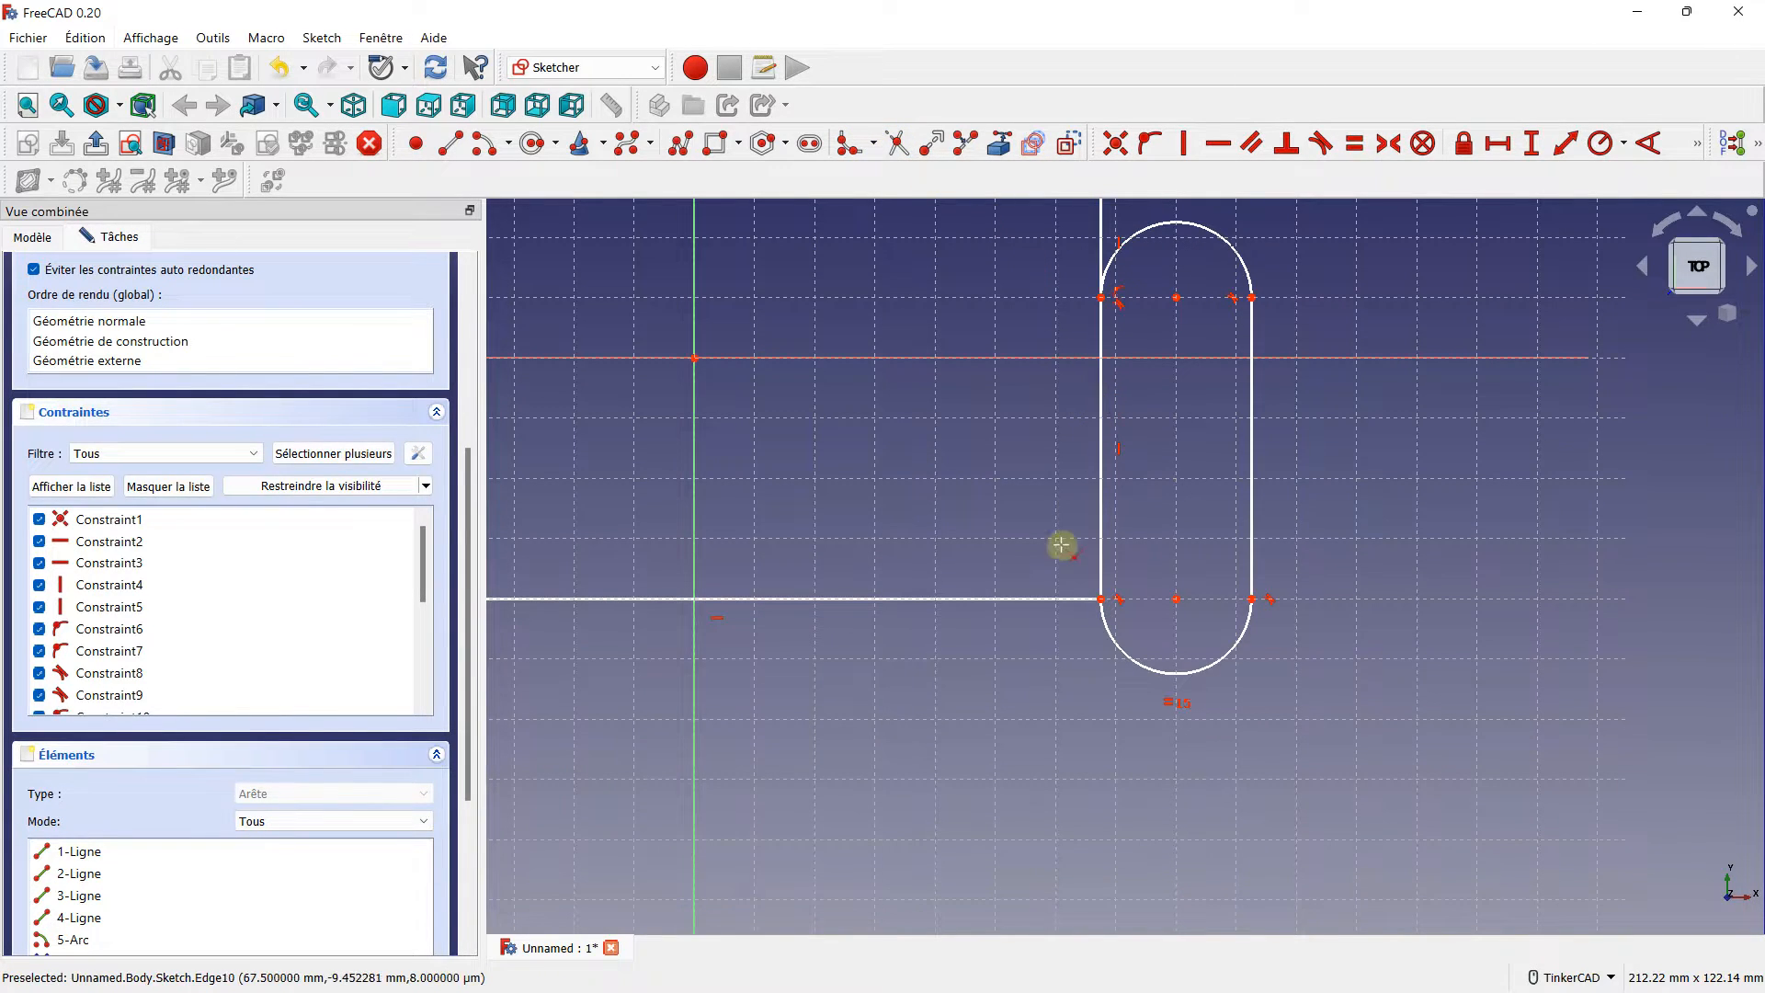
{"action": "left_click", "coordinate": [1100, 453]}
{"action": "scroll", "coordinate": [1039, 527], "scroll_direction": "down", "scroll_amount": 5}
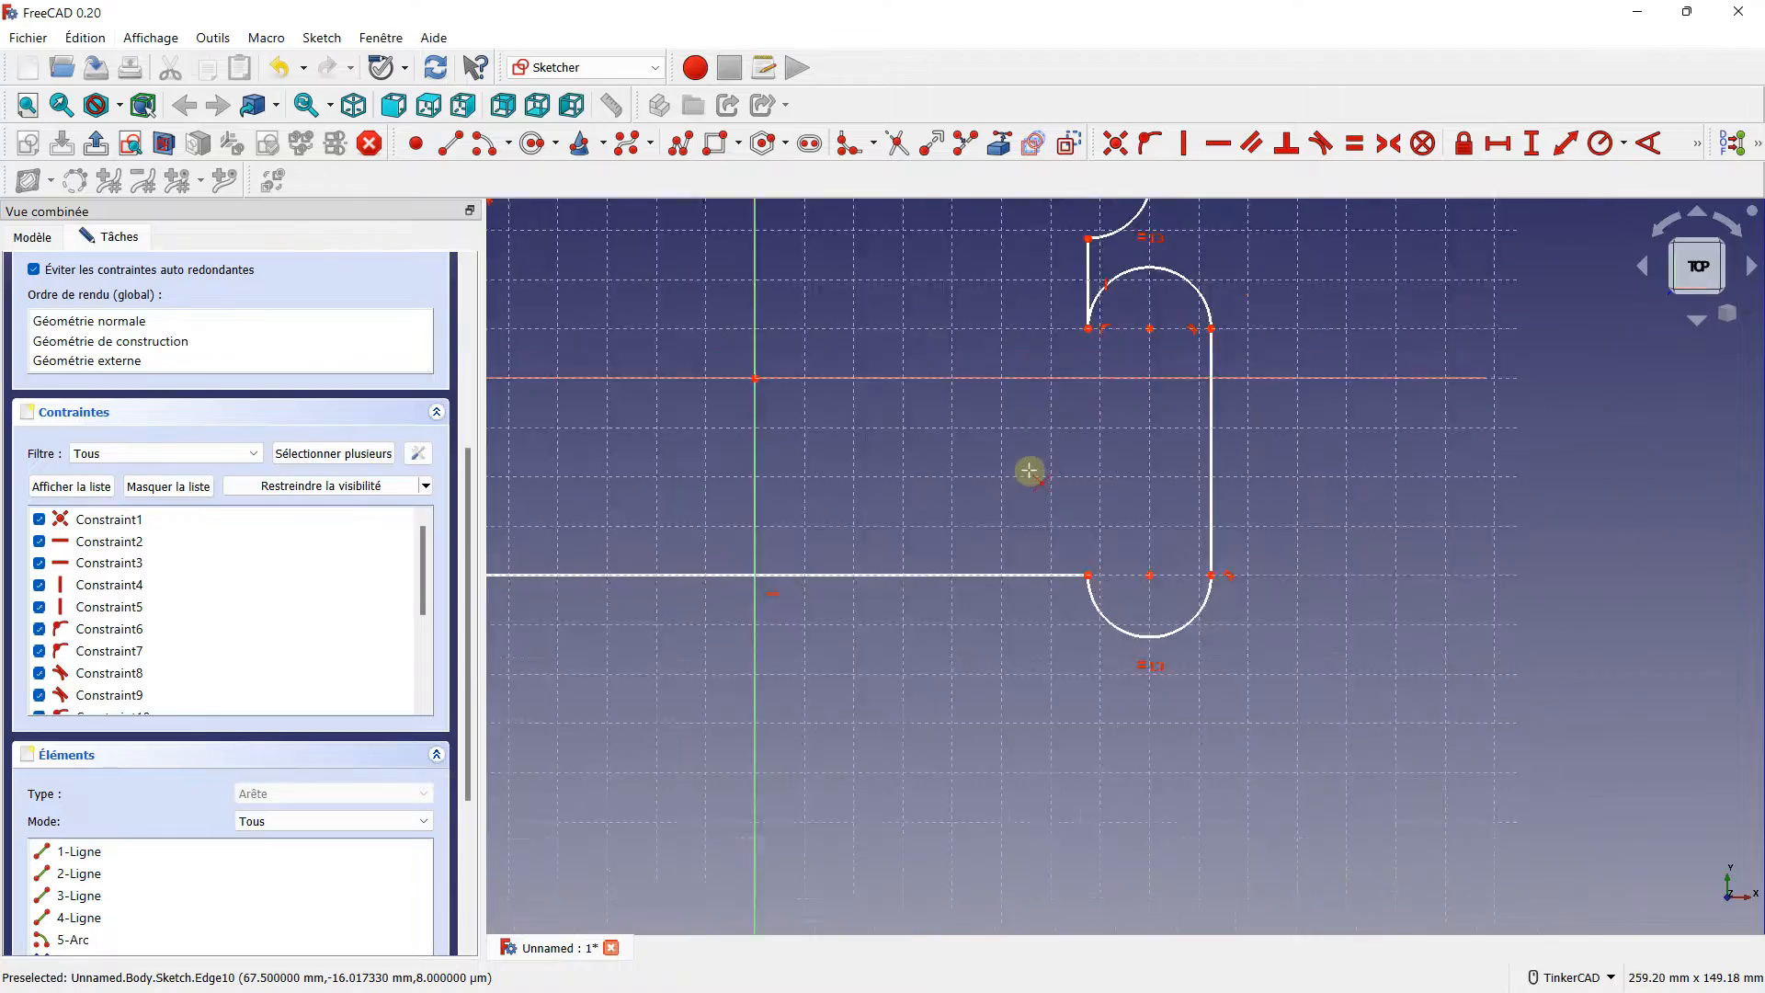
- Finish editing the trimmed sketch and close it
{"action": "mouse_move", "coordinate": [1027, 449]}
{"action": "right_mouse_down"}
{"action": "mouse_move", "coordinate": [1024, 493]}
{"action": "mouse_move", "coordinate": [1056, 398]}
{"action": "mouse_move", "coordinate": [1119, 488]}
{"action": "mouse_move", "coordinate": [1030, 494]}
{"action": "mouse_move", "coordinate": [1051, 479]}
{"action": "right_mouse_up"}
{"action": "scroll", "coordinate": [1051, 480], "scroll_direction": "up", "scroll_amount": 2}
{"action": "scroll", "coordinate": [1050, 480], "scroll_direction": "down", "scroll_amount": 2}
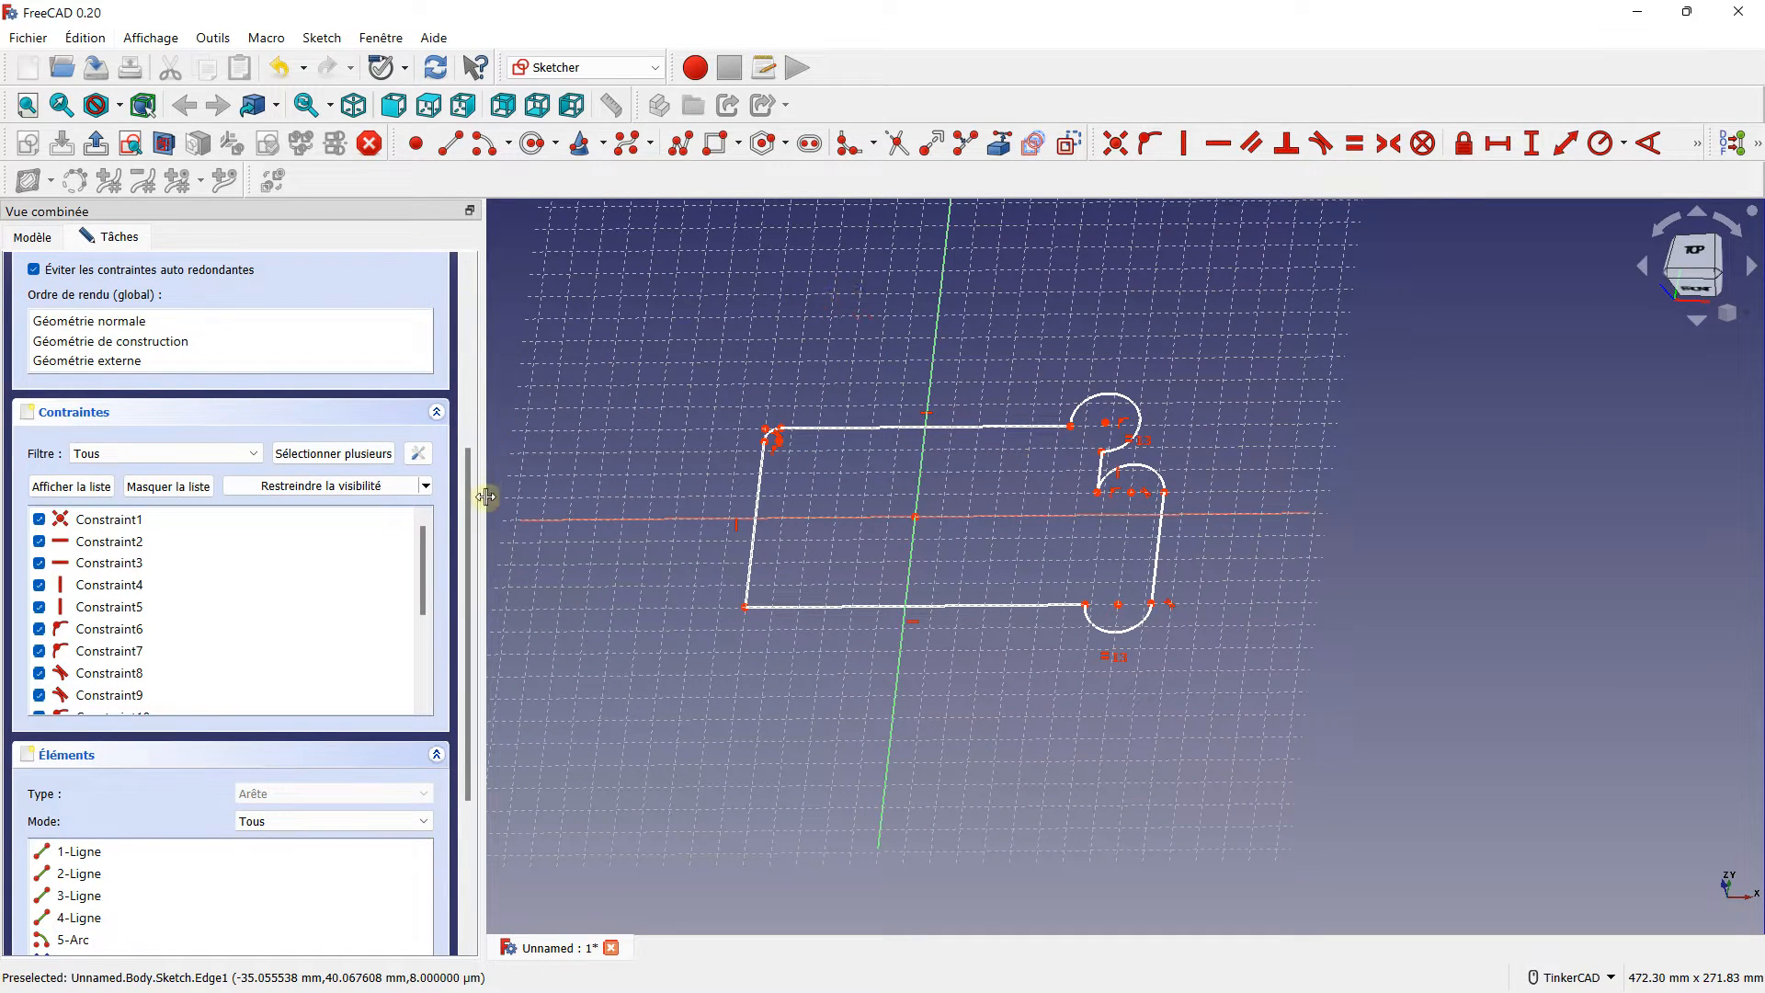
{"action": "scroll", "coordinate": [472, 451], "scroll_direction": "up", "scroll_amount": 5}
{"action": "left_click", "coordinate": [245, 288]}
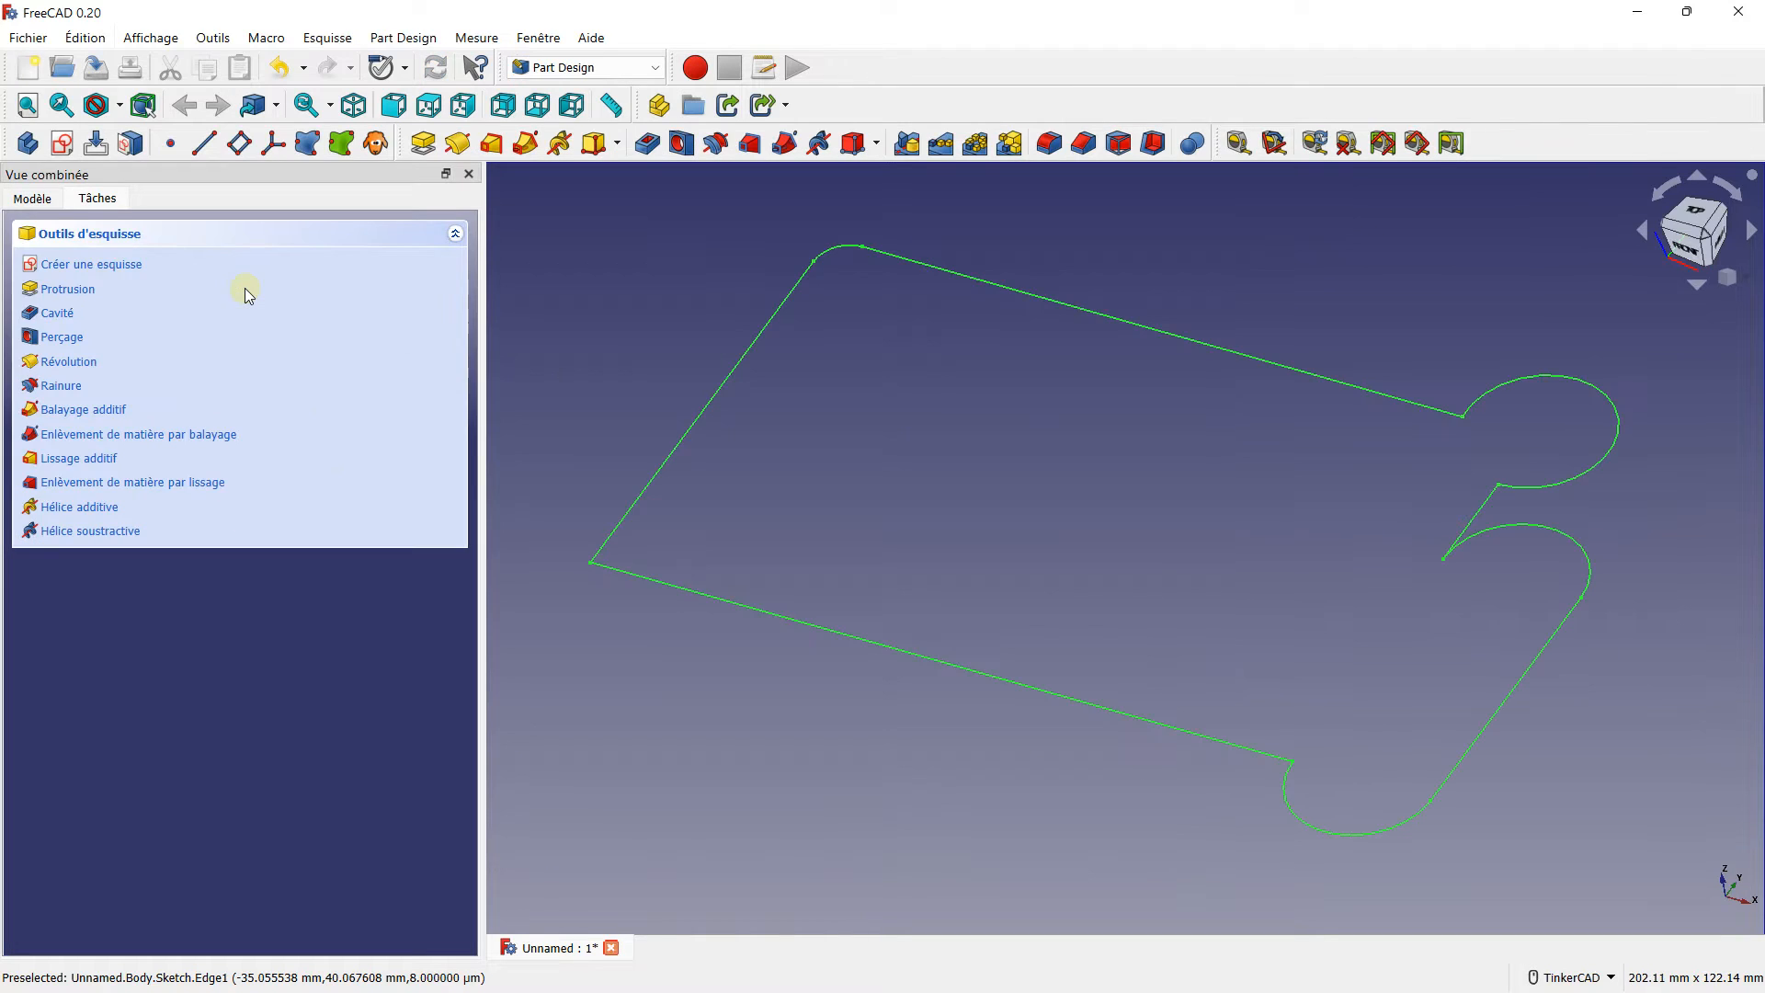
- Try padding the sketch profile with a length of 10 mm, inspect the preview and cancel the pad
{"action": "left_click", "coordinate": [82, 291]}
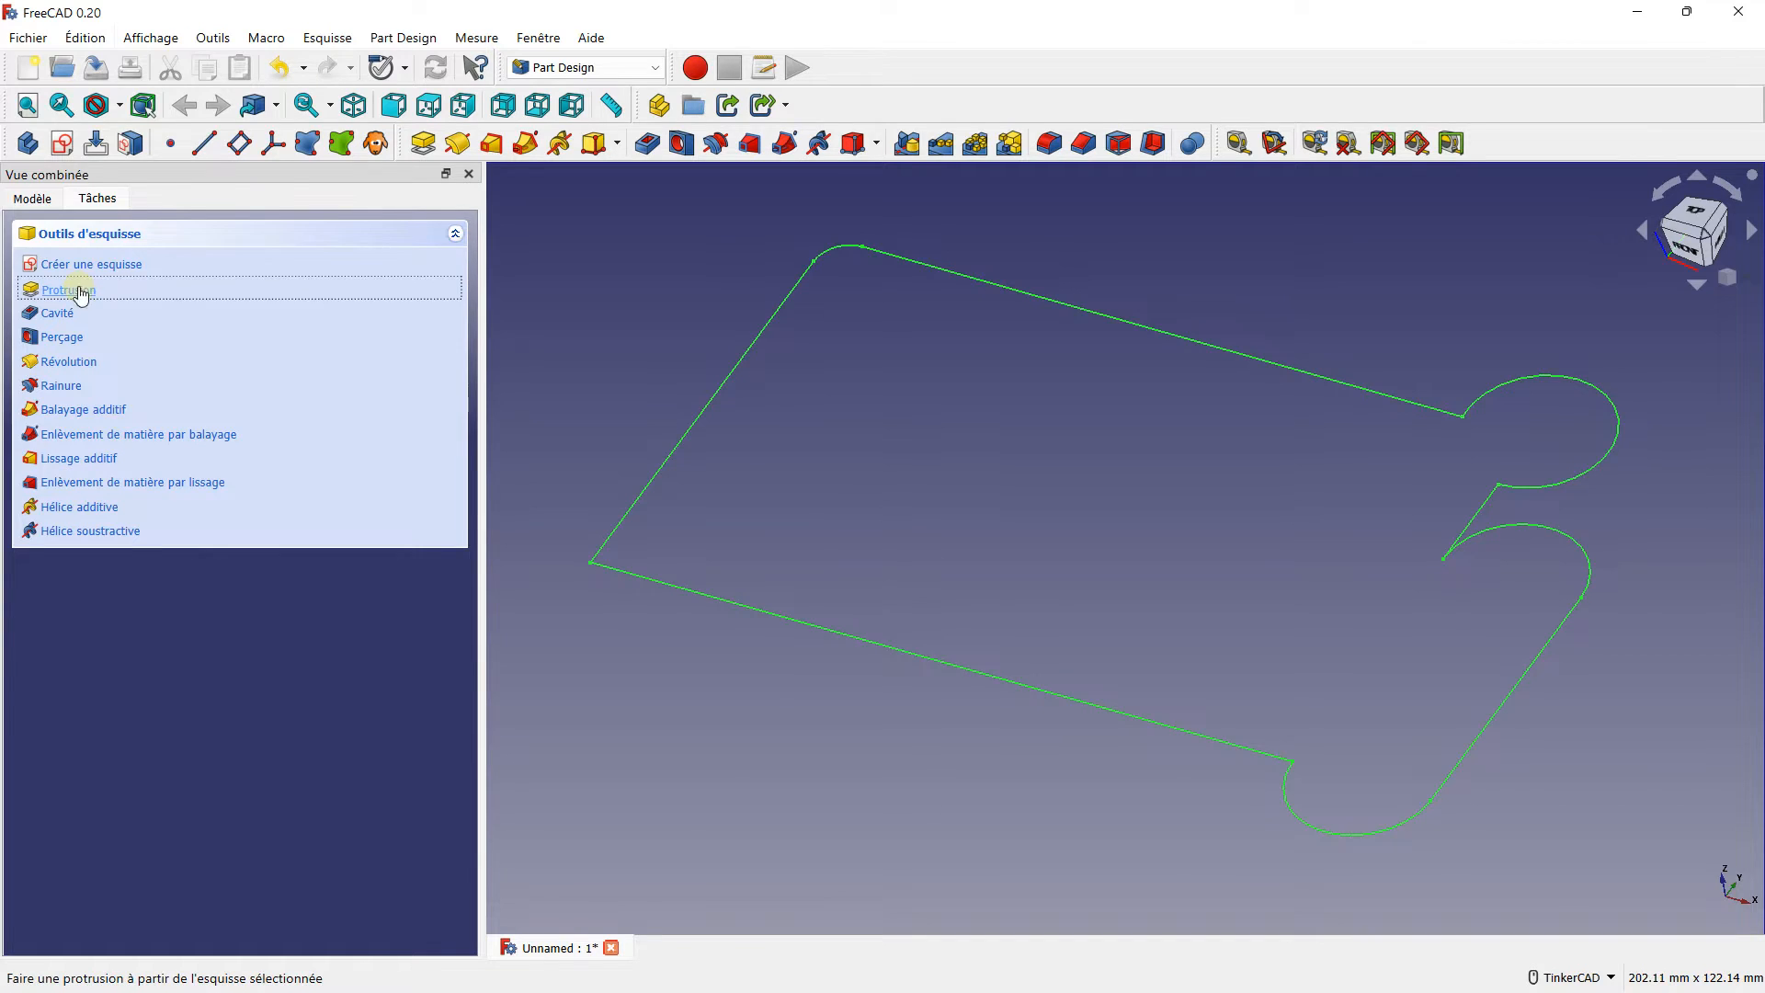
{"action": "scroll", "coordinate": [1072, 441], "scroll_direction": "down", "scroll_amount": 3}
{"action": "right_click_drag", "start_coordinate": [869, 557], "coordinate": [957, 585]}
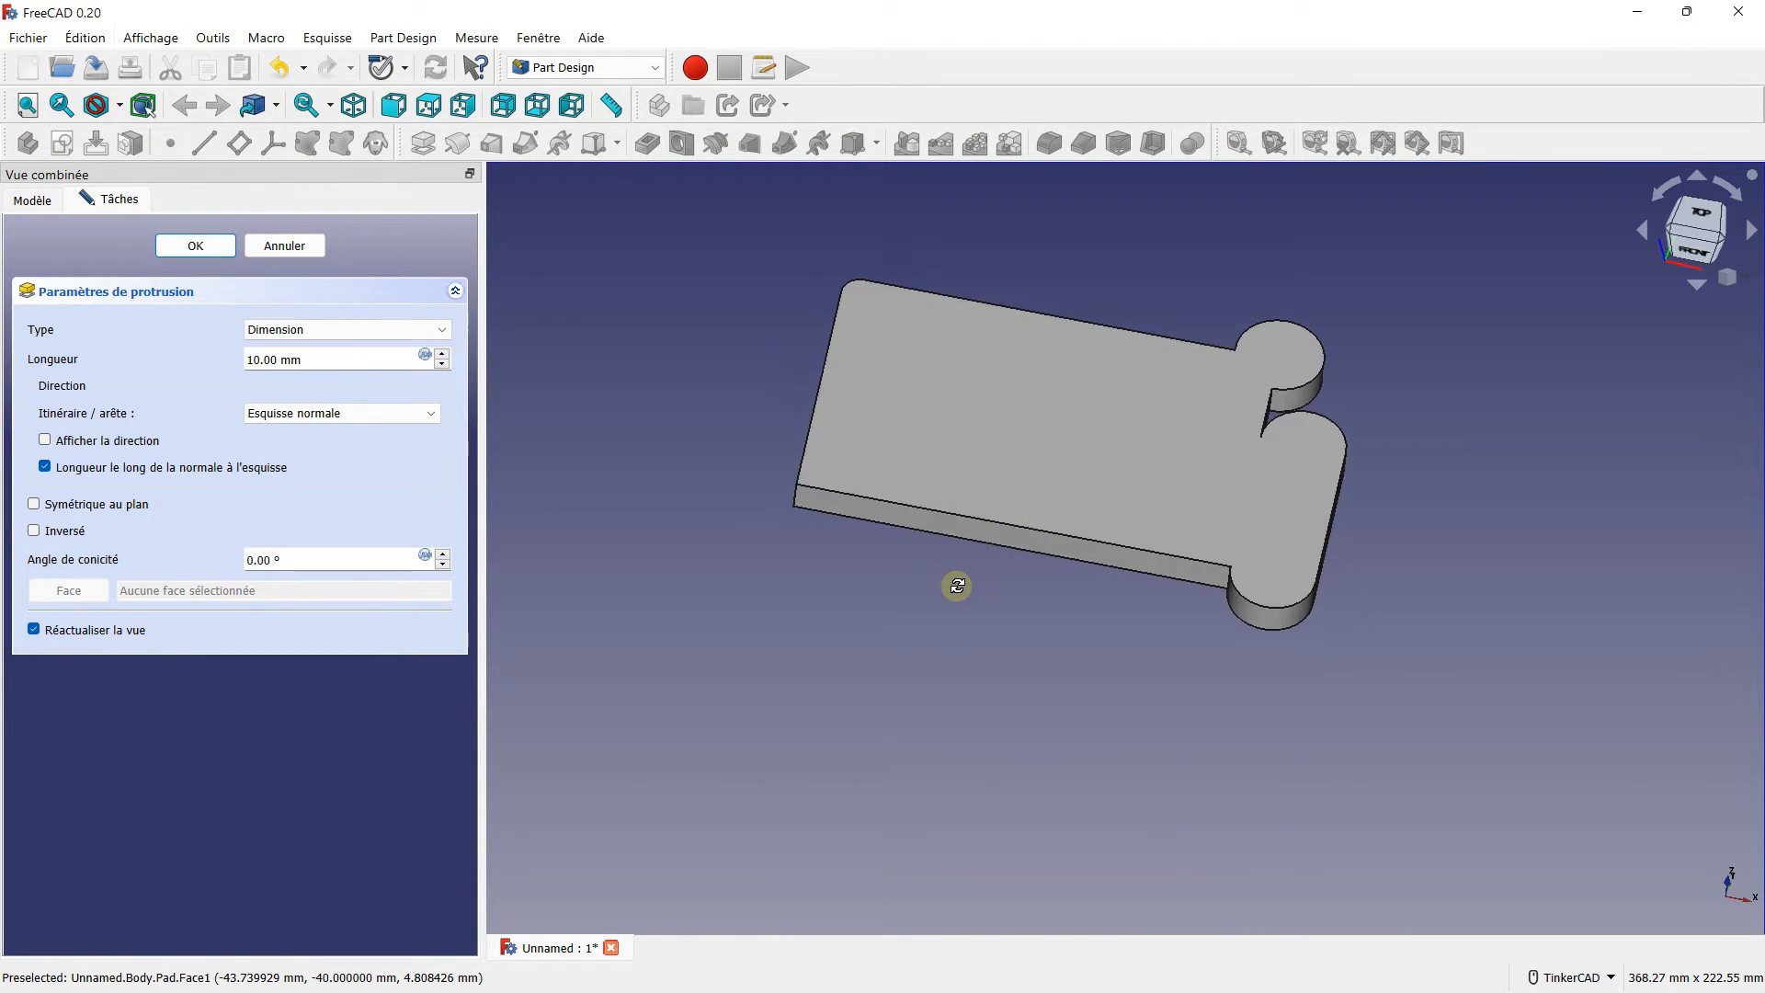
{"action": "left_click", "coordinate": [284, 245]}
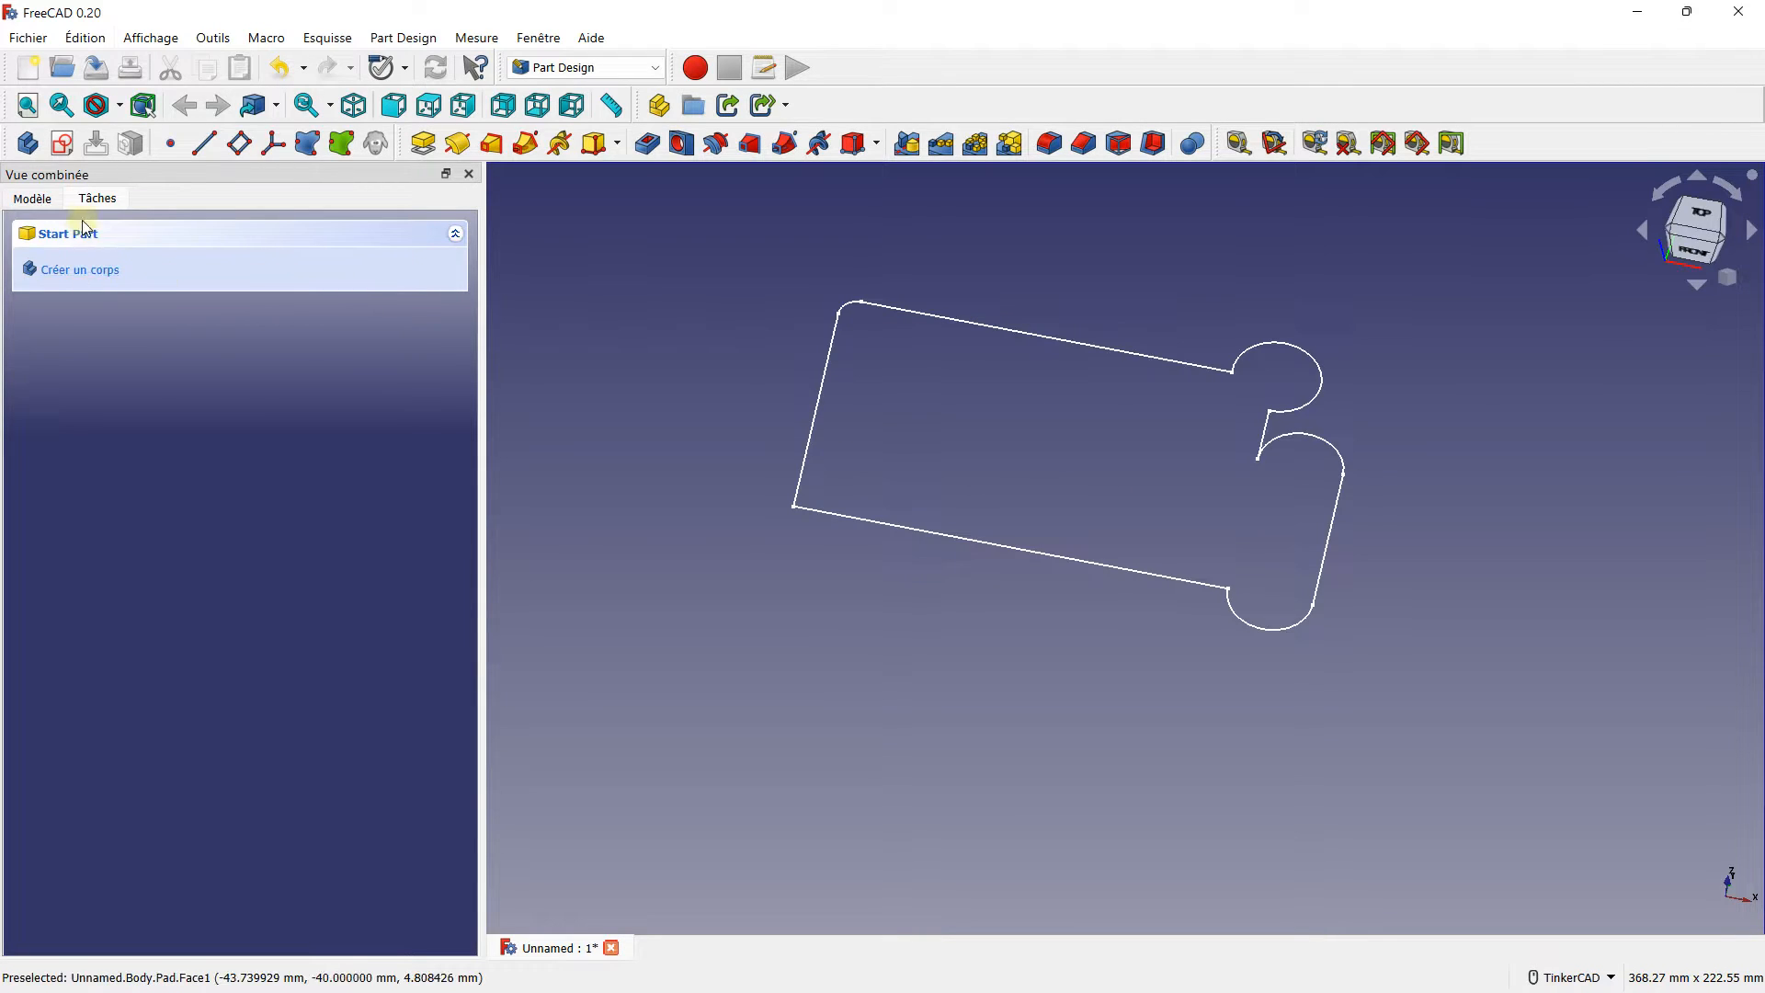
- Delete the practice sketch from the body
{"action": "left_click", "coordinate": [41, 201]}
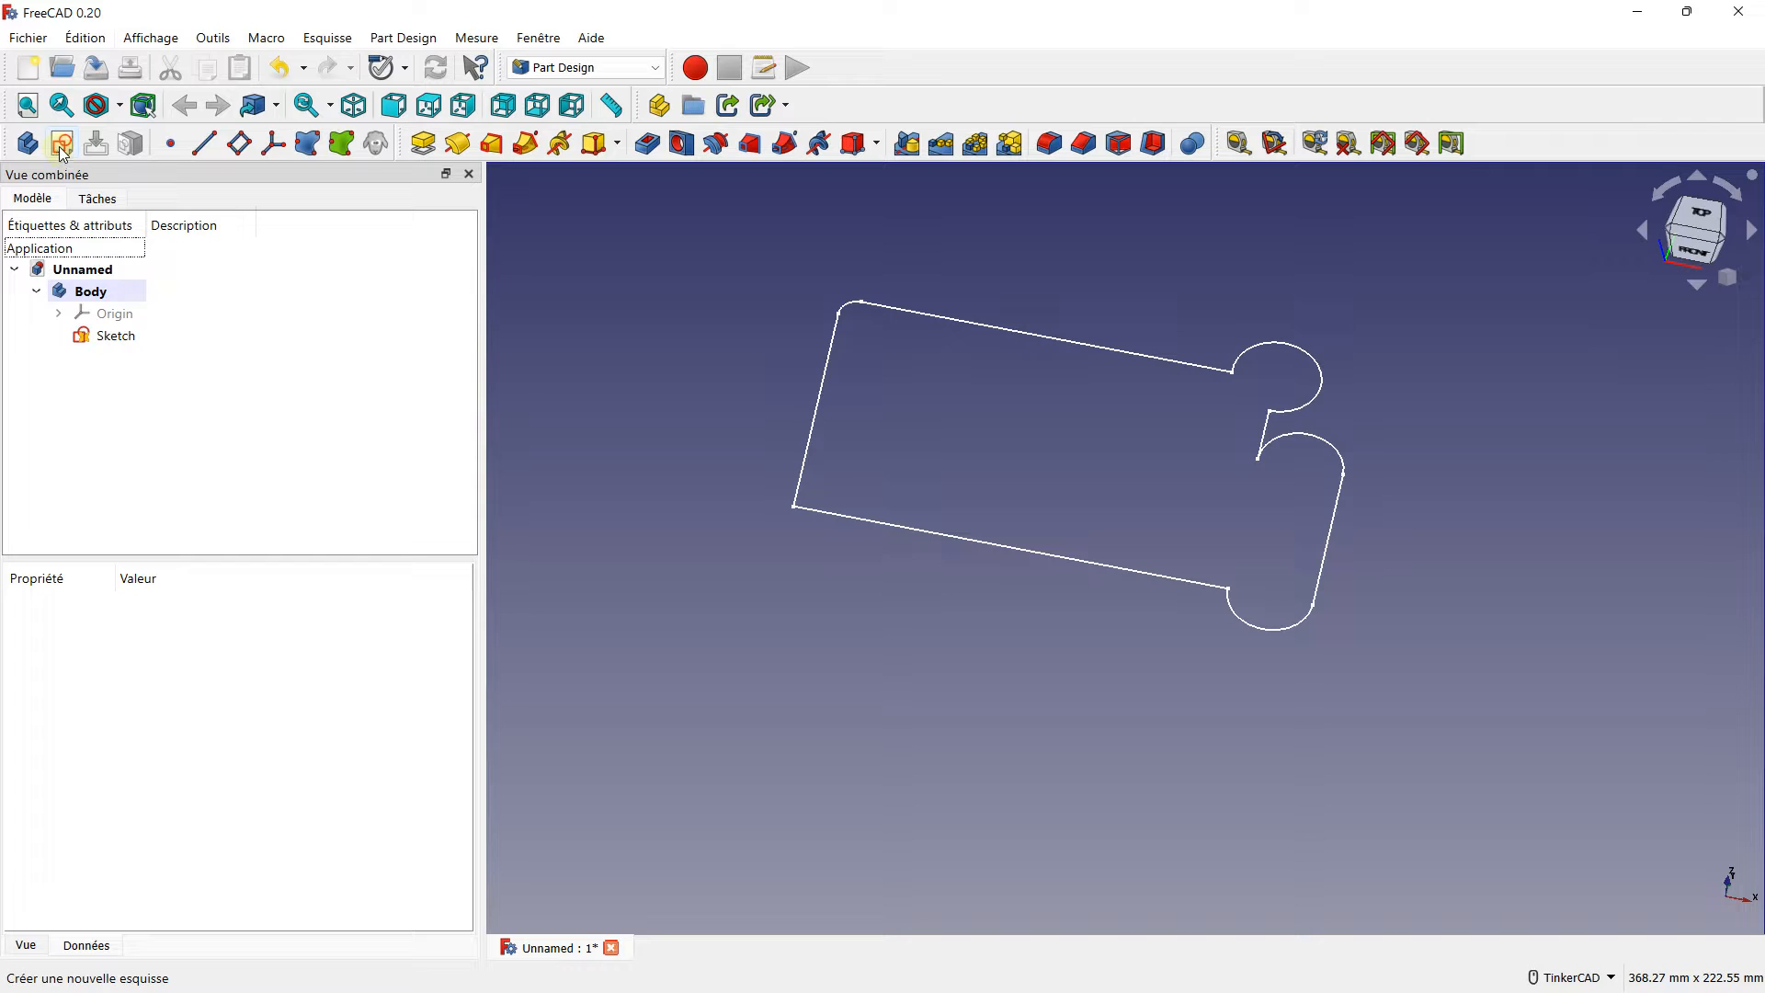
{"action": "left_click", "coordinate": [101, 290]}
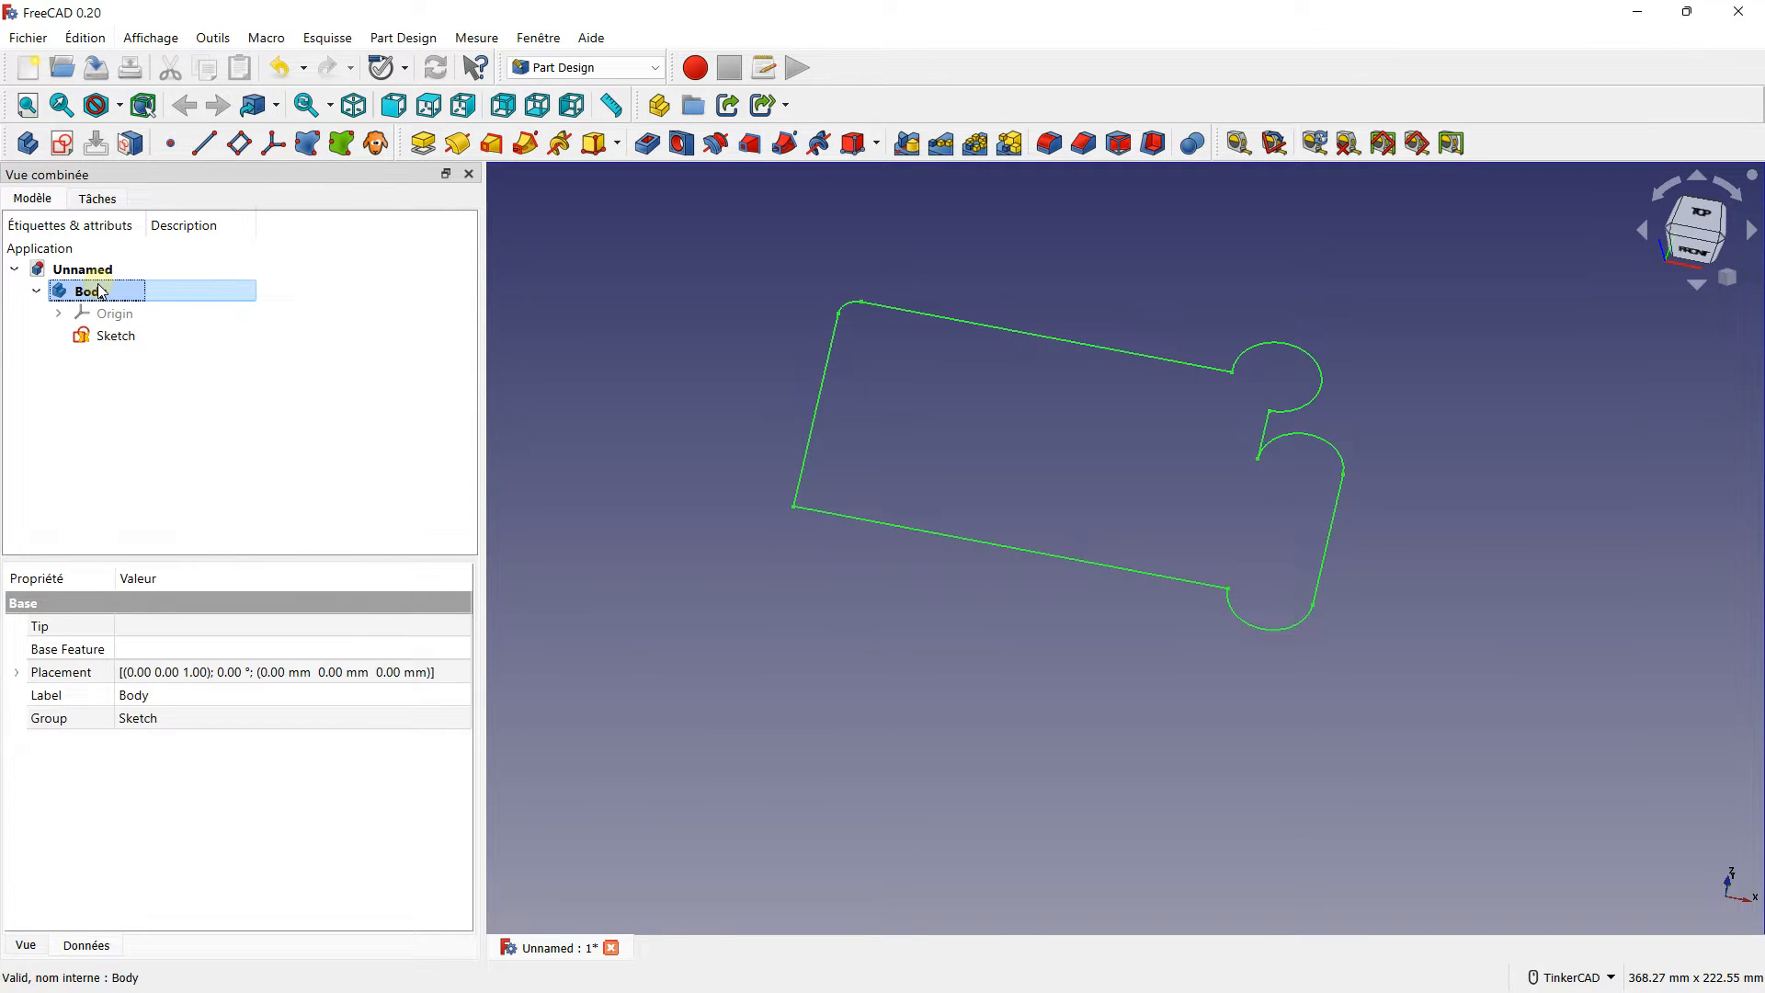
{"action": "left_click", "coordinate": [107, 337]}
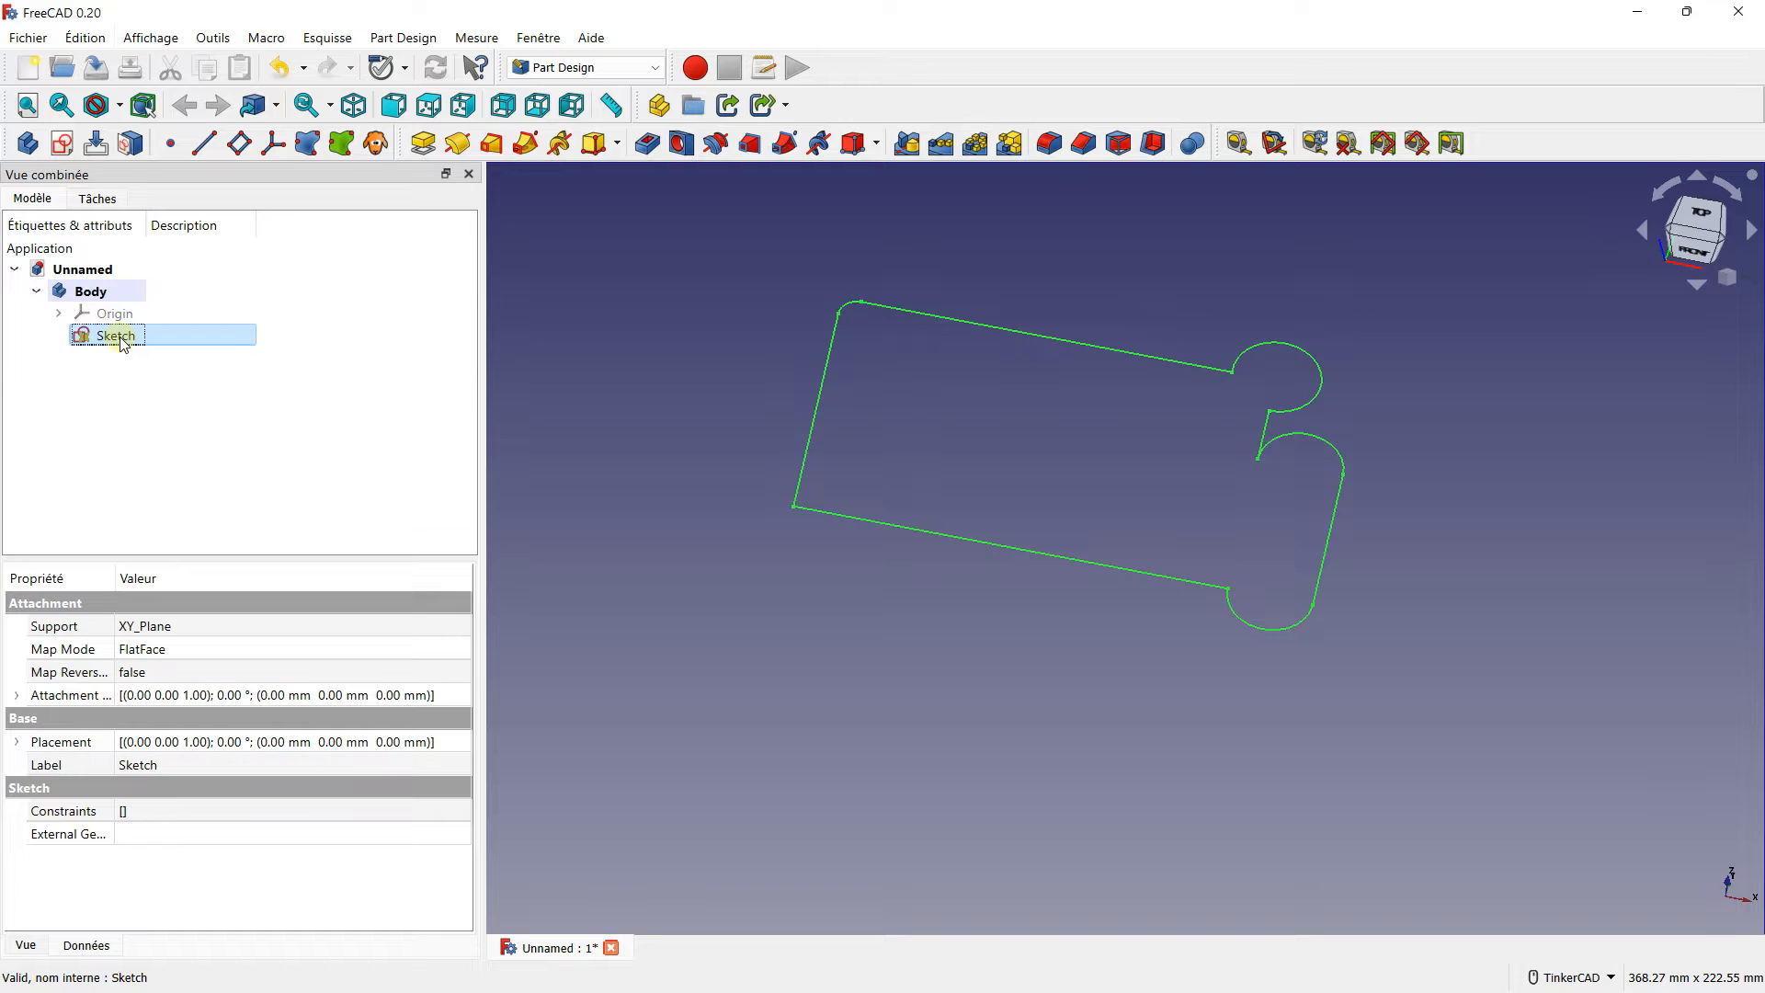
{"action": "key", "text": "Delete"}
{"action": "left_click", "coordinate": [643, 337]}
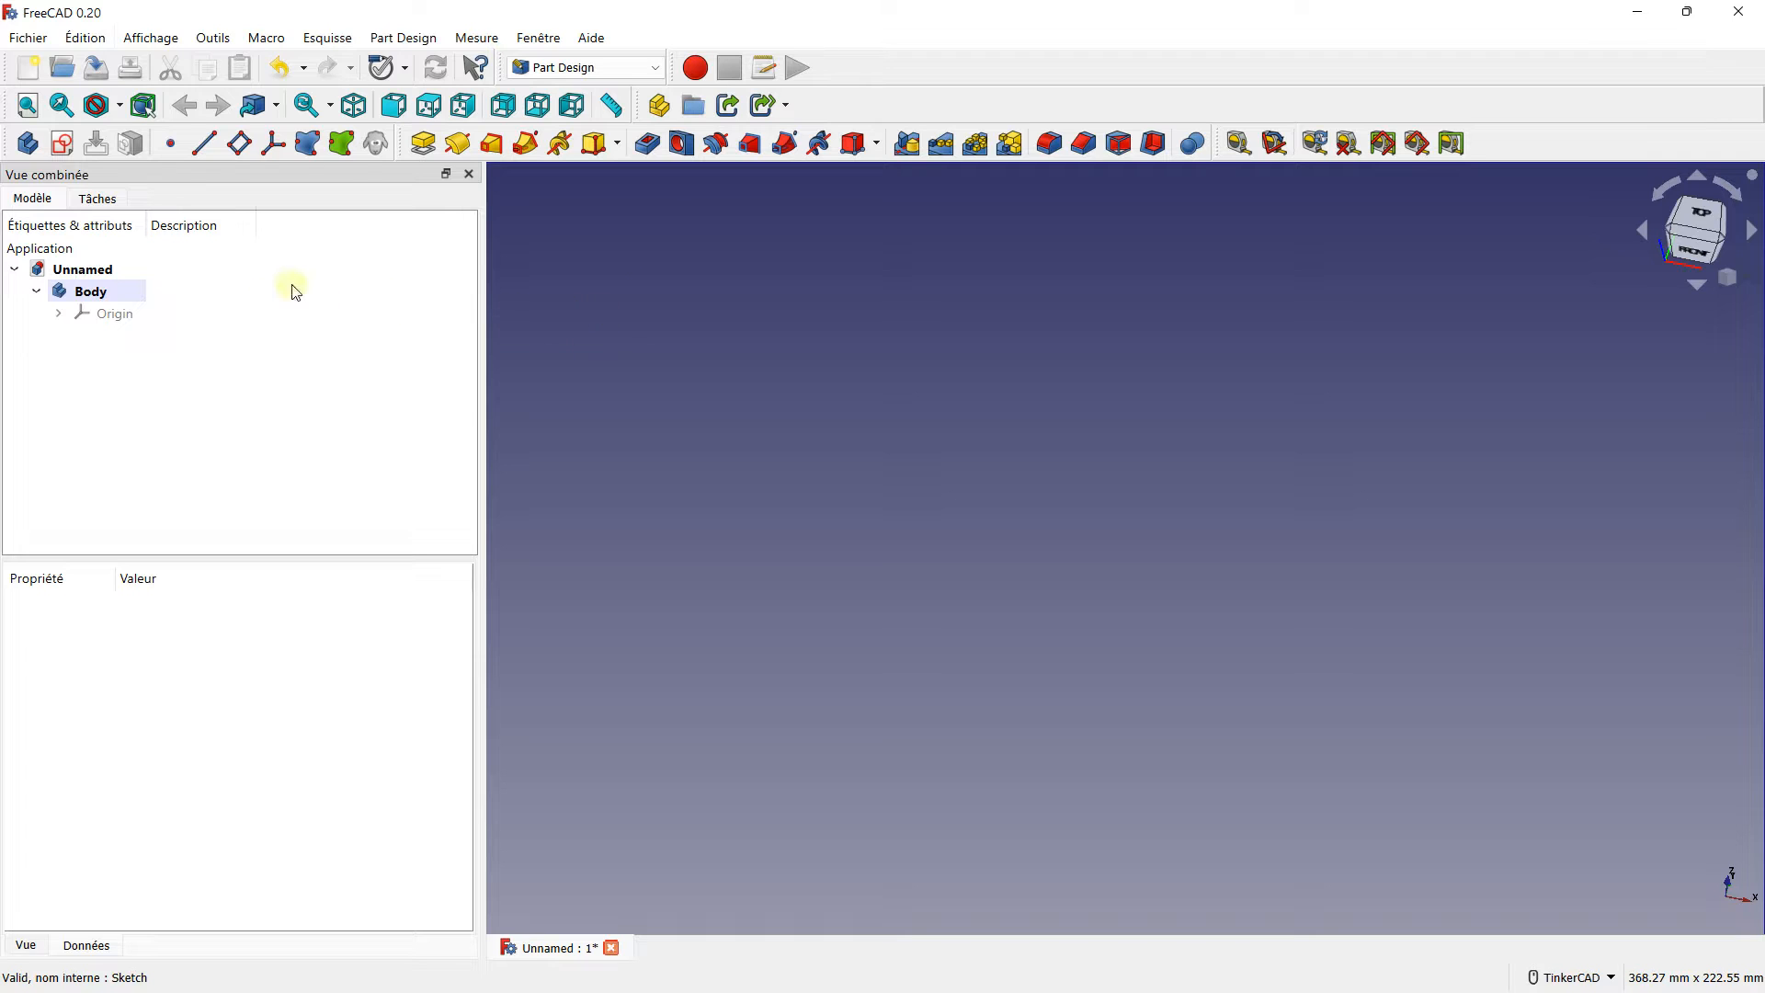
- Create a new sketch on the XY plane and turn on its 10 mm grid with grid snapping
{"action": "left_click", "coordinate": [63, 145]}
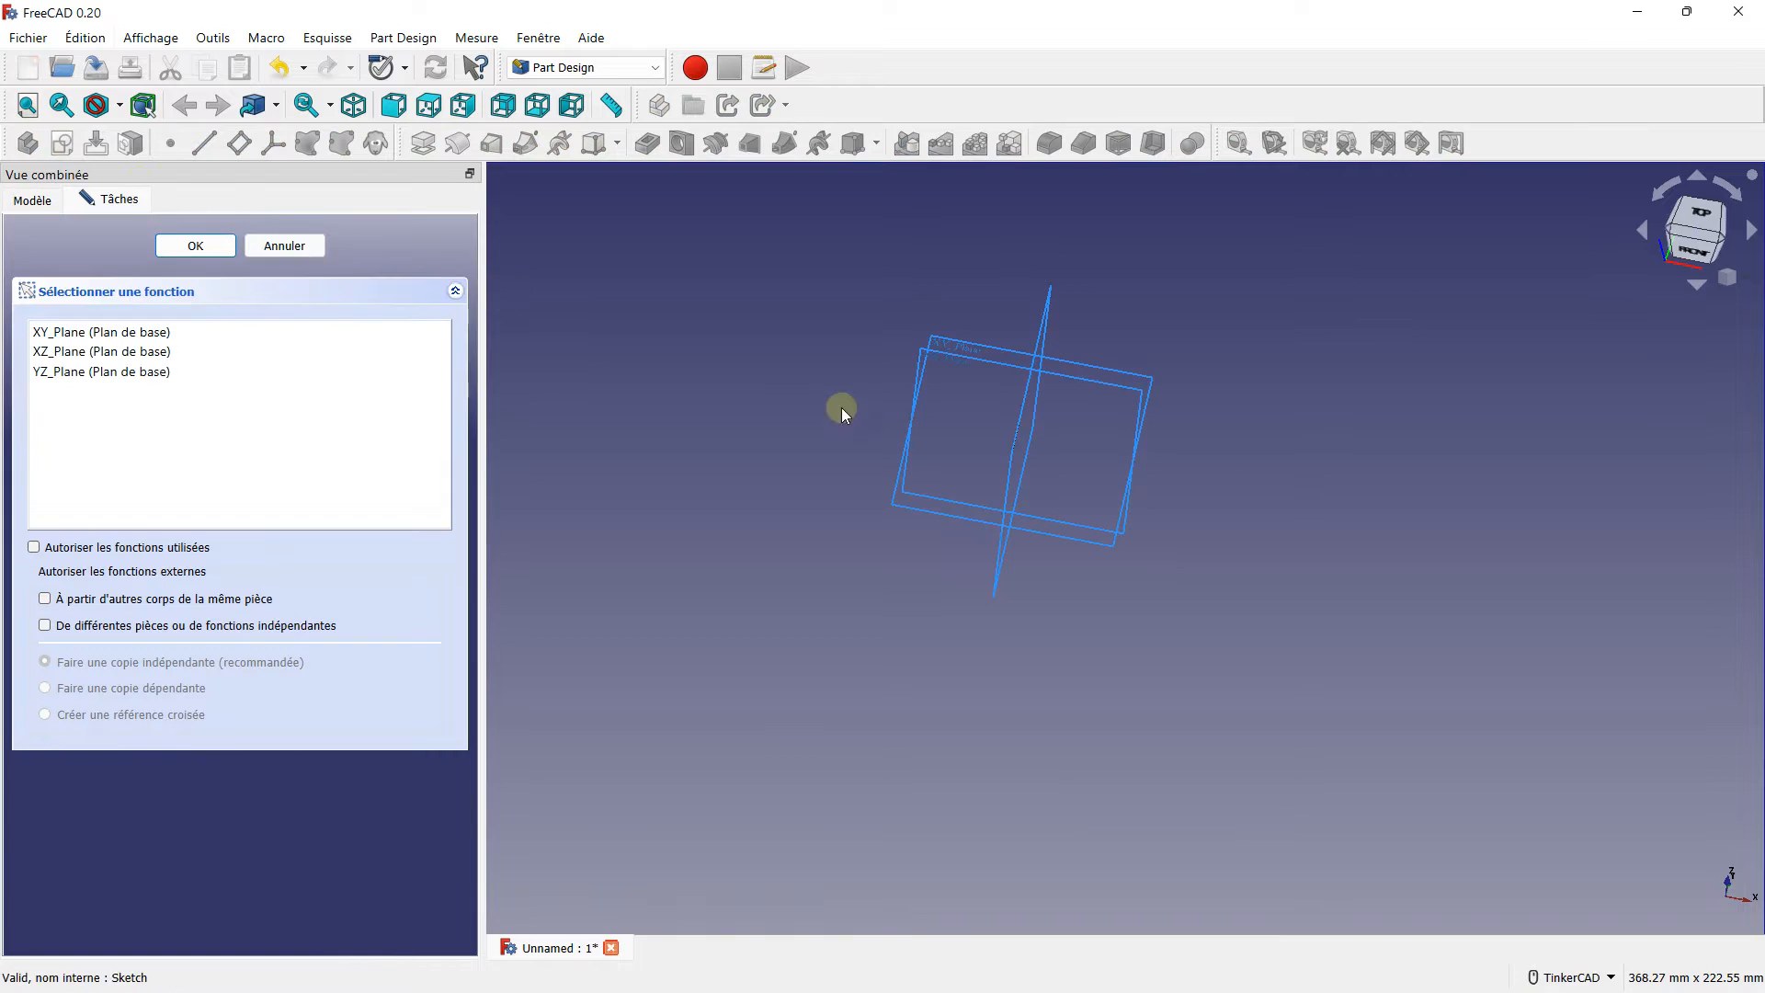
{"action": "left_click", "coordinate": [92, 333]}
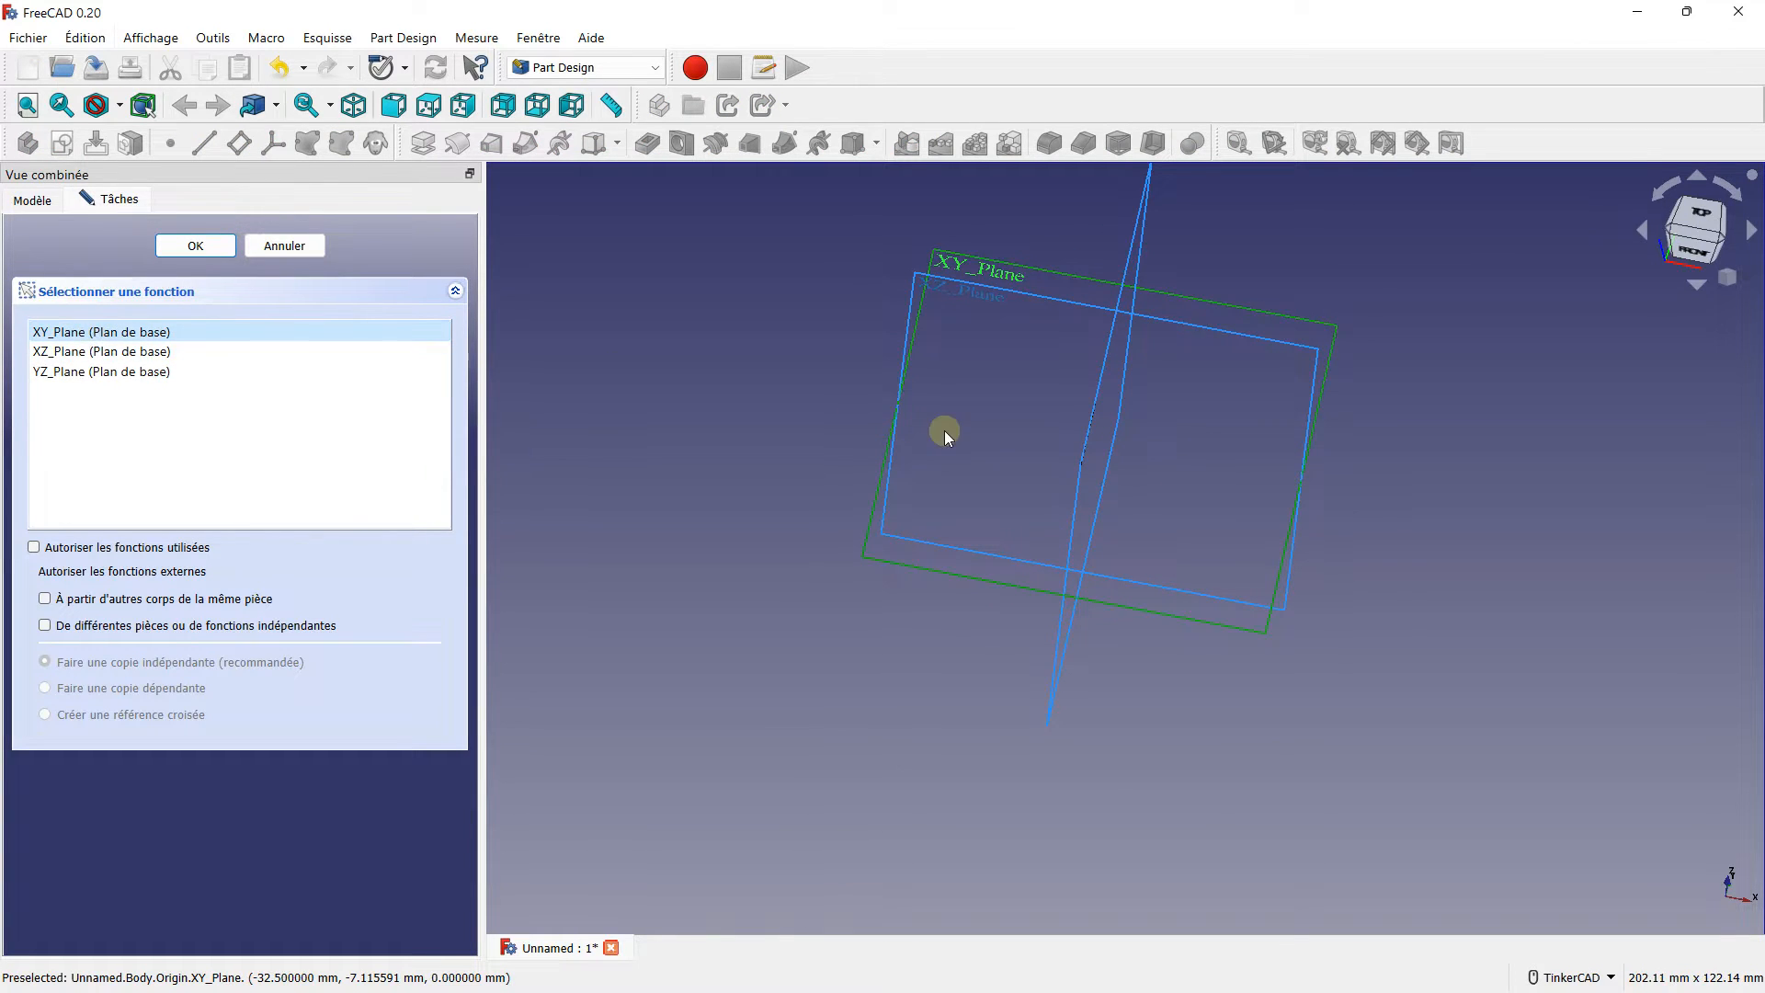
{"action": "mouse_move", "coordinate": [945, 429]}
{"action": "right_mouse_down"}
{"action": "mouse_move", "coordinate": [1021, 445]}
{"action": "mouse_move", "coordinate": [1018, 403]}
{"action": "mouse_move", "coordinate": [975, 397]}
{"action": "right_mouse_up"}
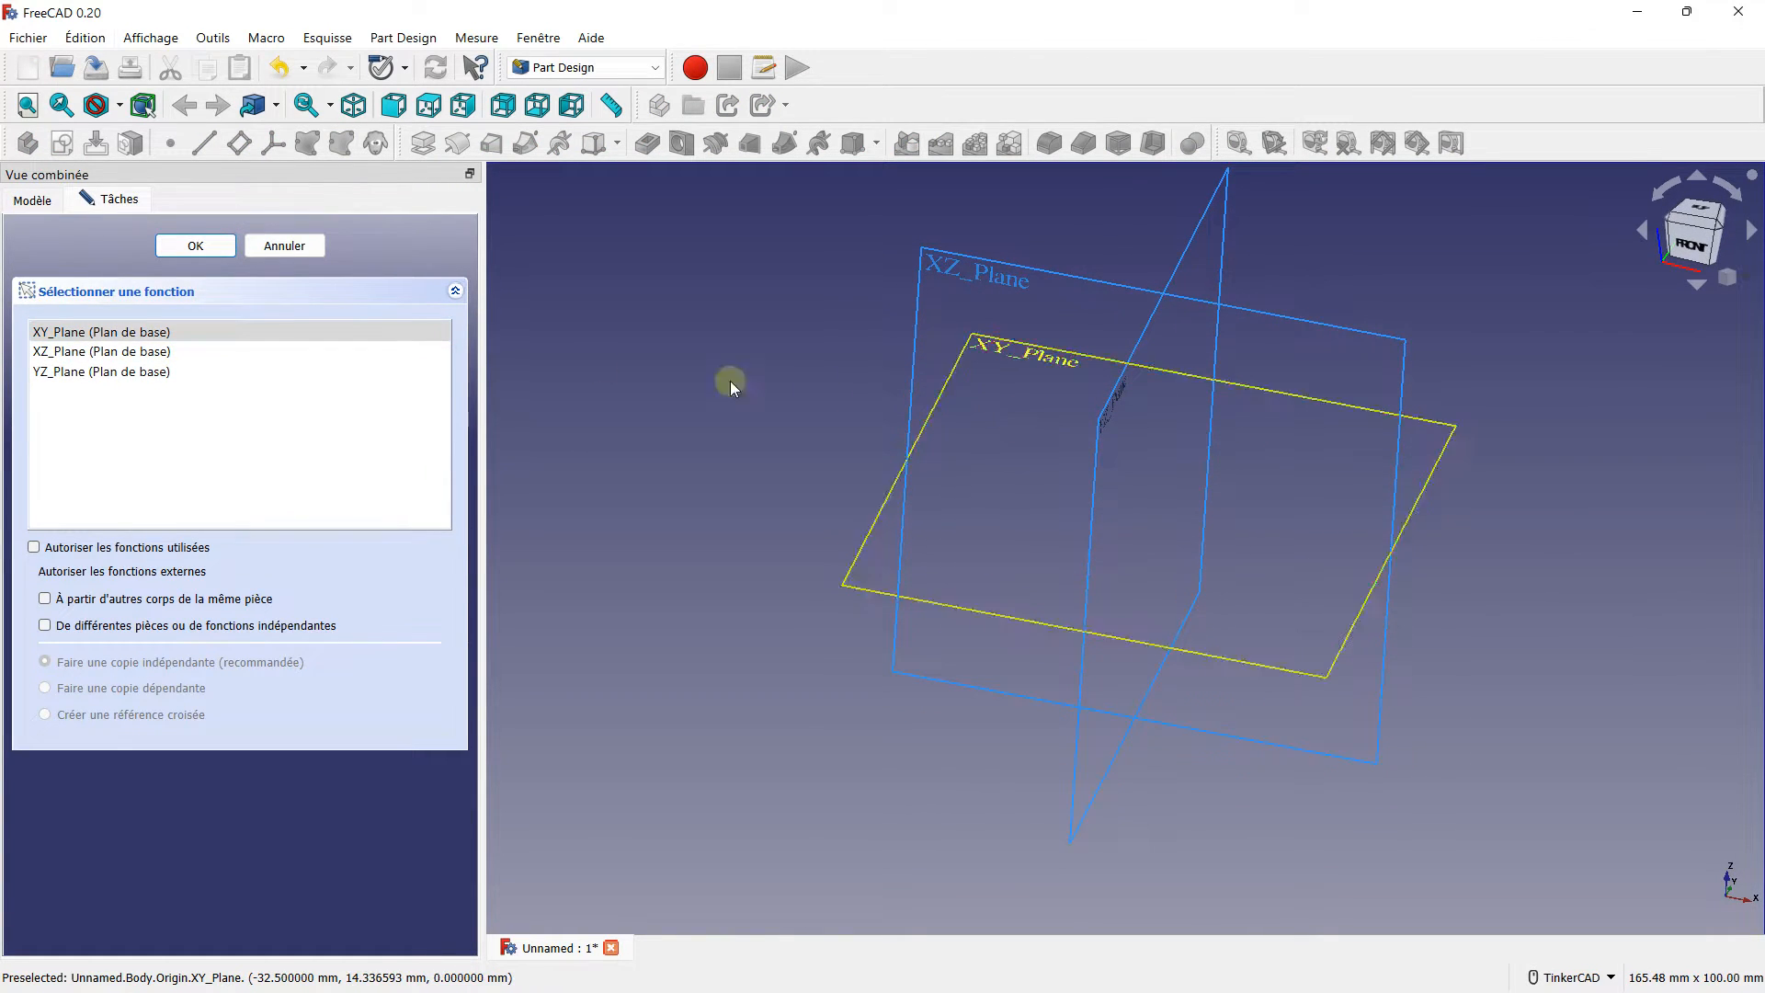
{"action": "left_click", "coordinate": [201, 247]}
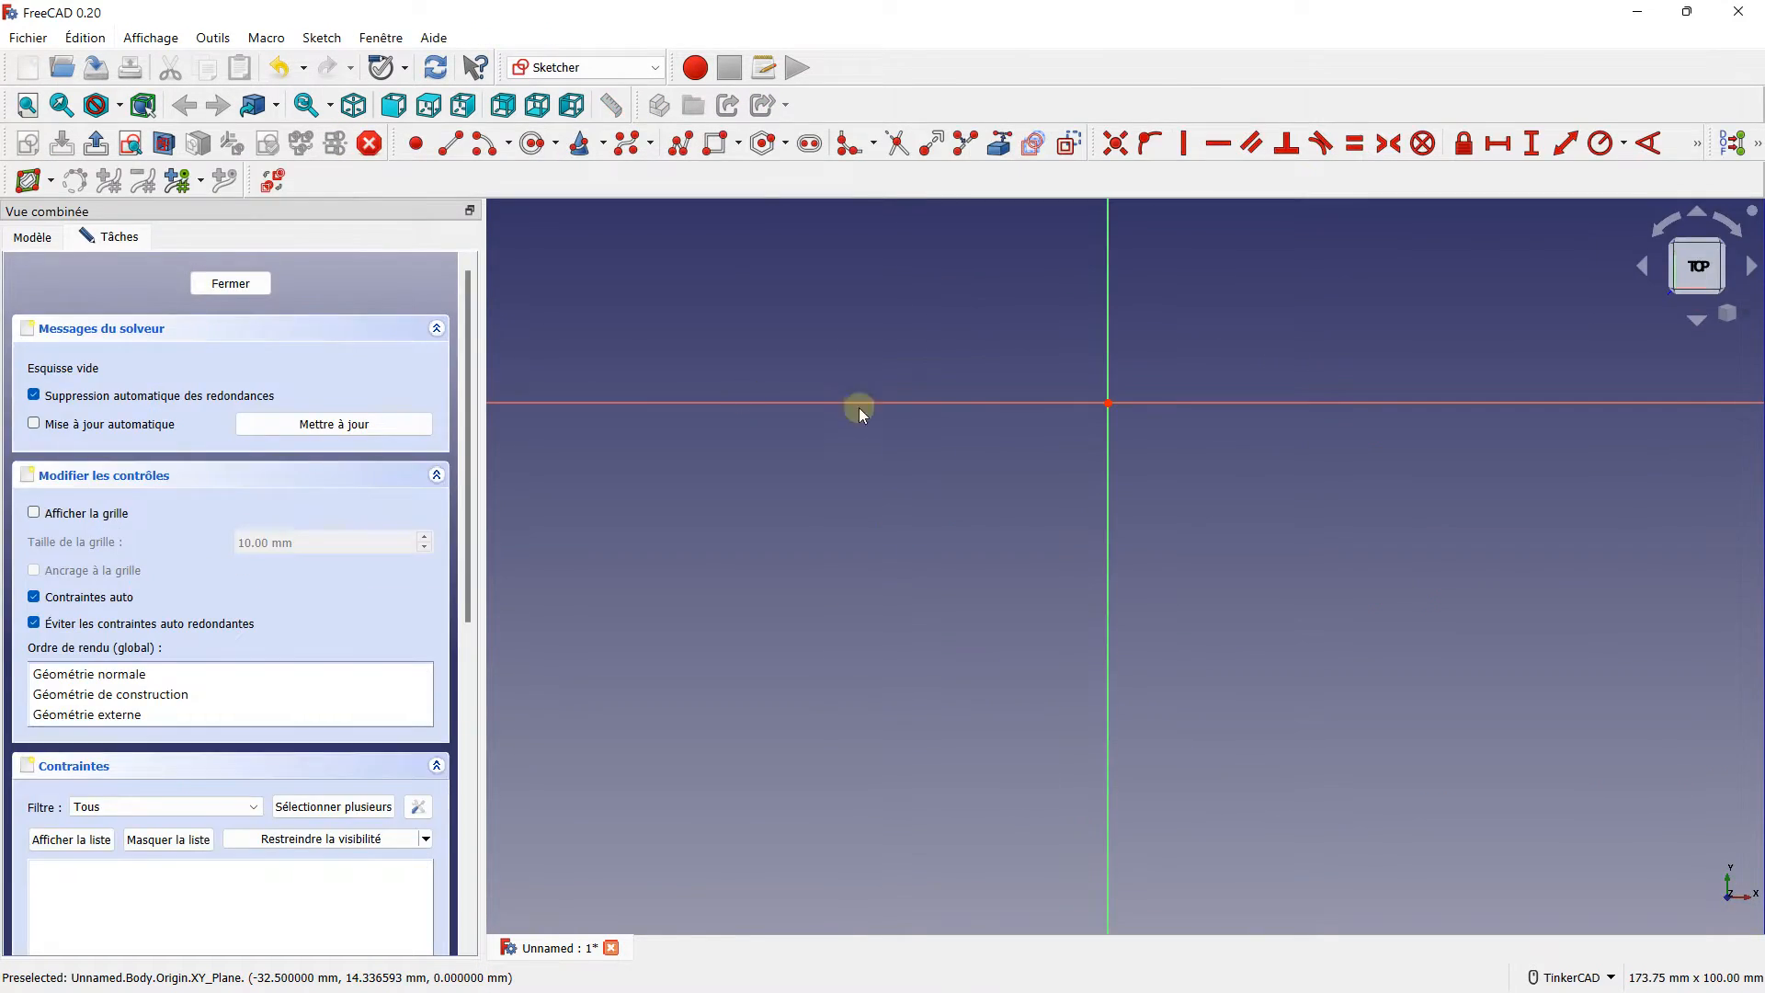
{"action": "left_click", "coordinate": [85, 514]}
{"action": "scroll", "coordinate": [965, 394], "scroll_direction": "down", "scroll_amount": 3}
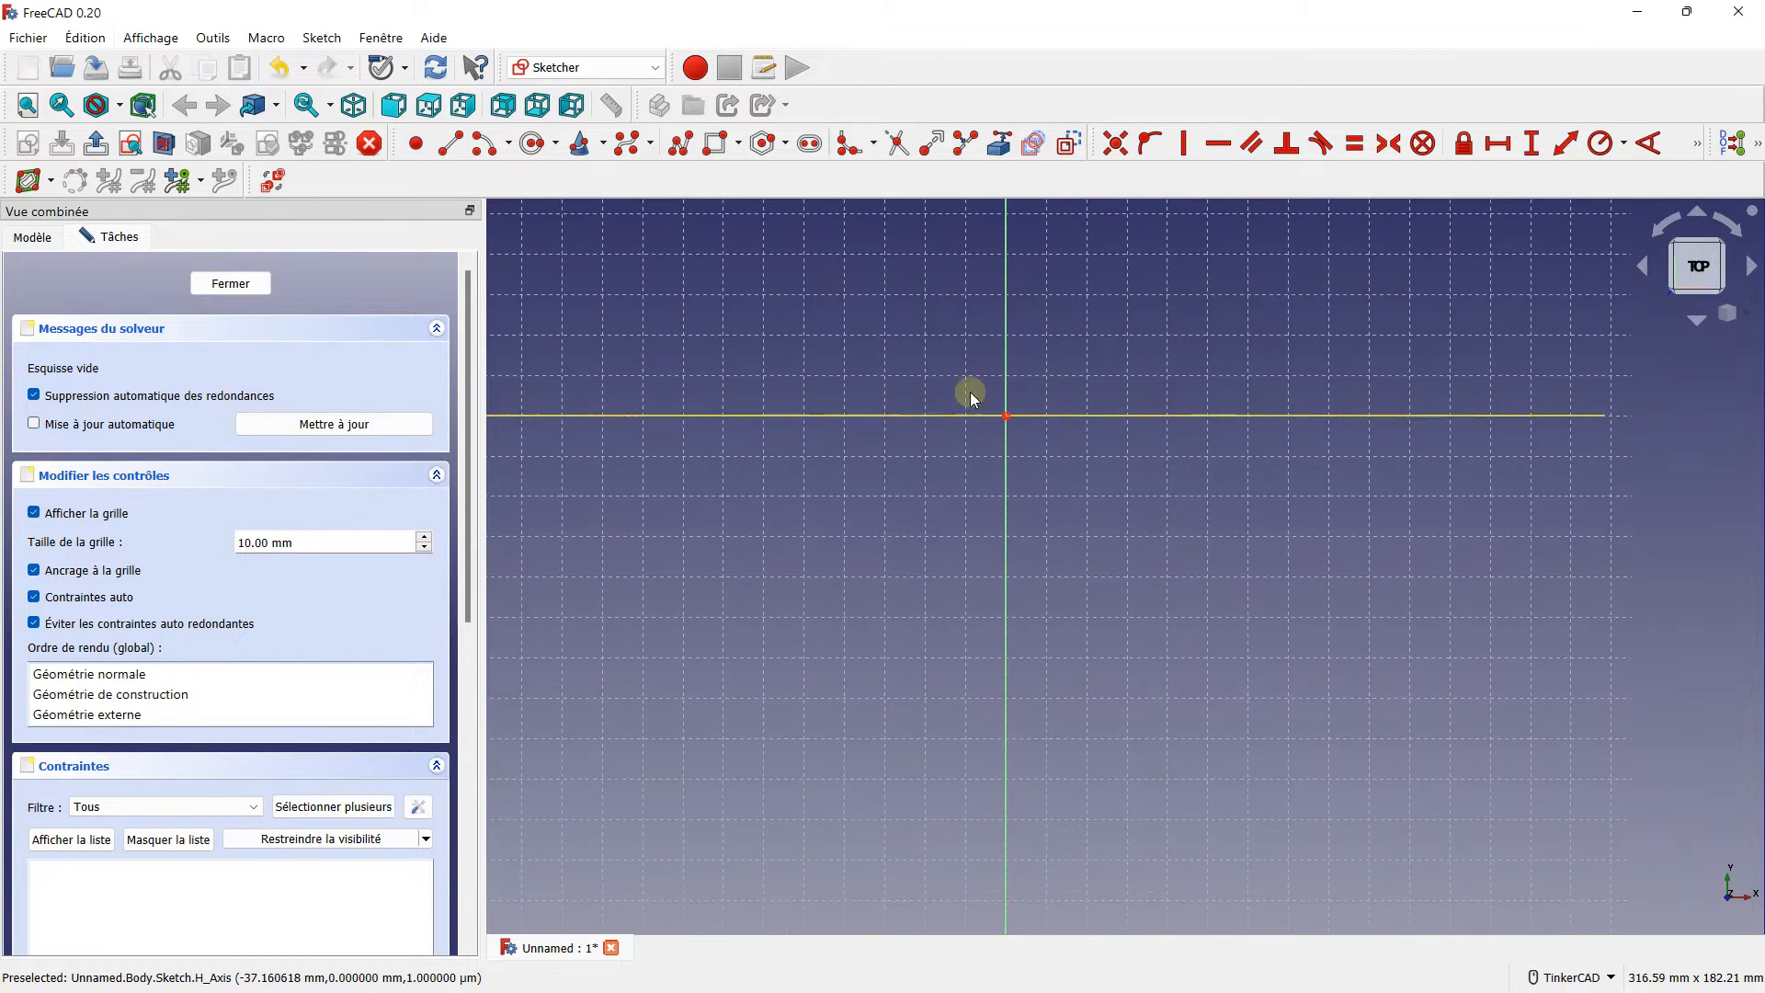
{"action": "left_click", "coordinate": [715, 149]}
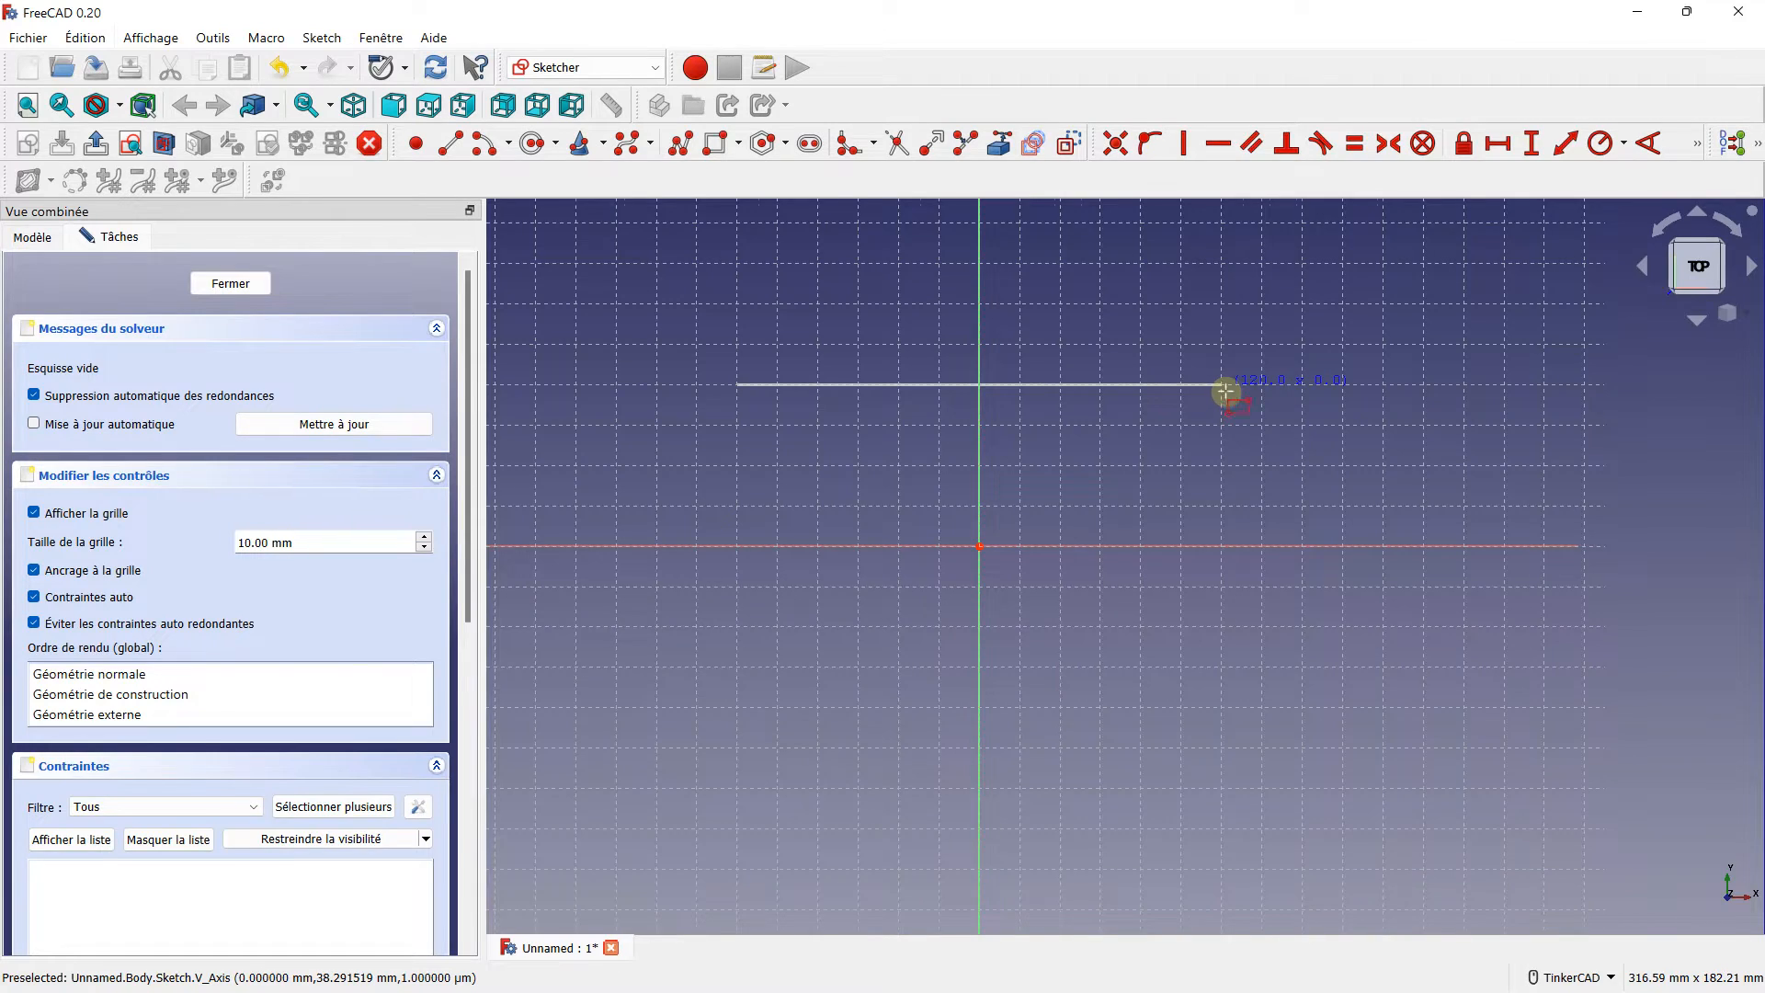
{"action": "left_click", "coordinate": [1225, 391]}
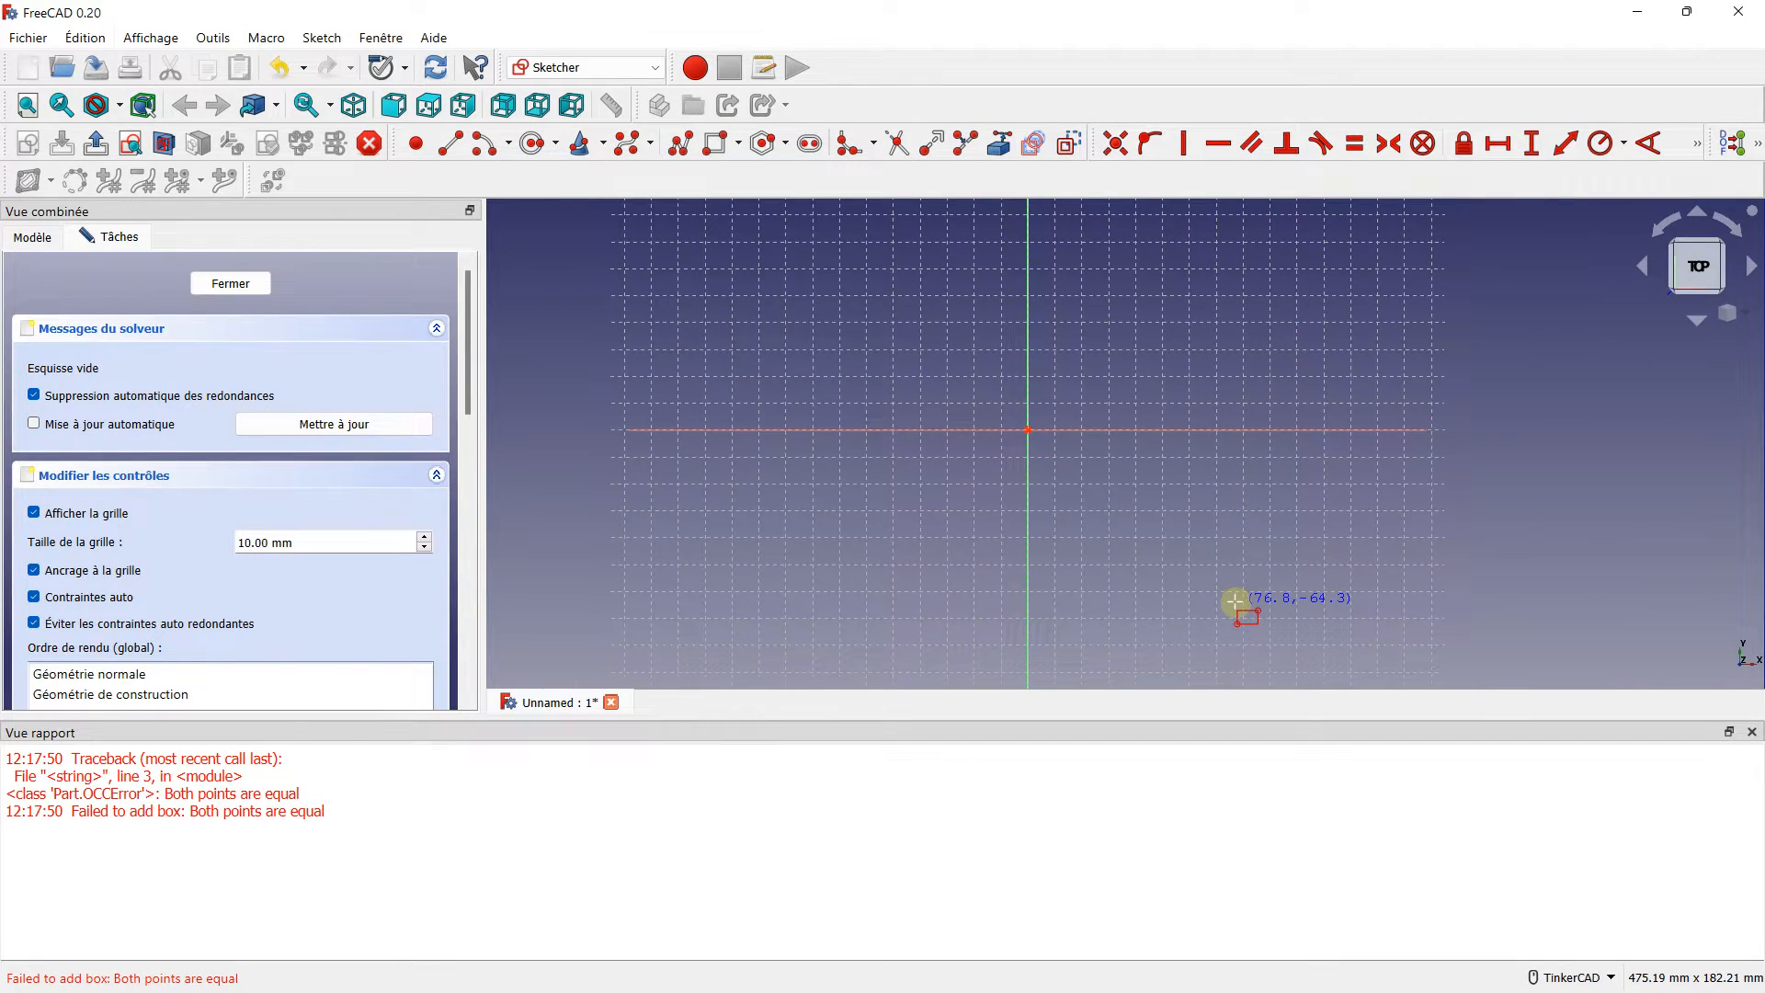
{"action": "left_click", "coordinate": [1752, 733]}
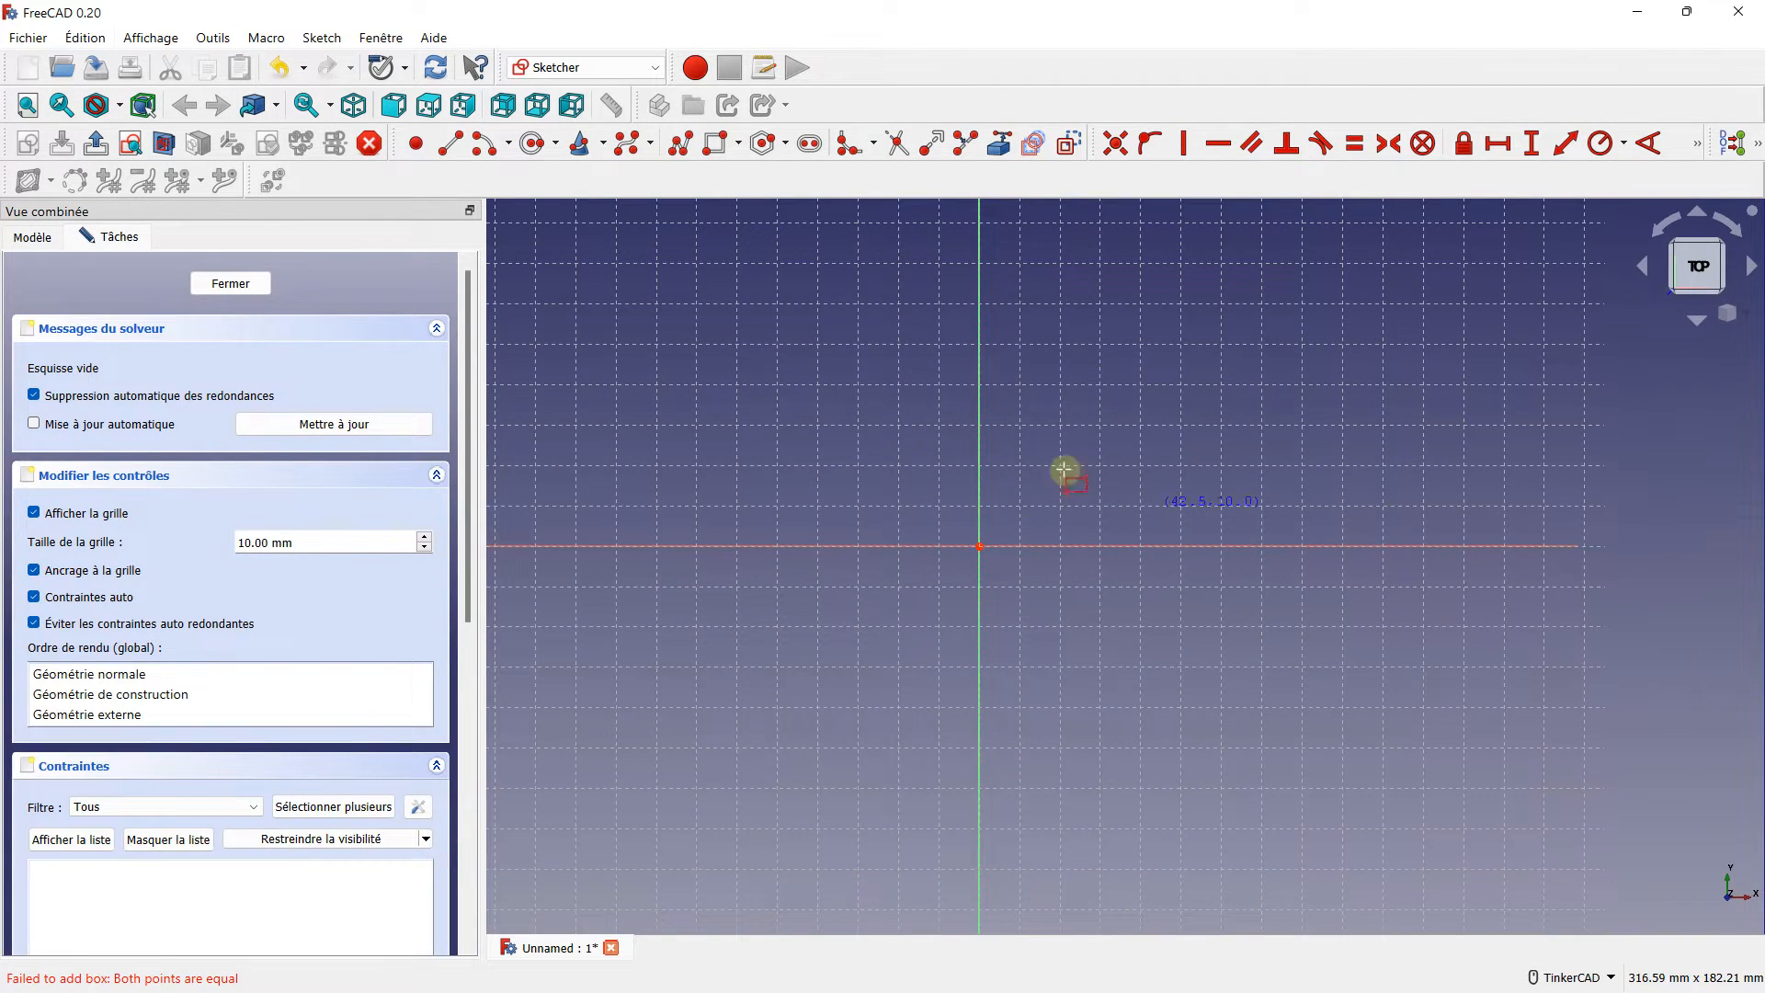
- Draw a 120 by 80 mm rectangle centred on the sketch origin, snapping its opposite corners to the grid
{"action": "left_click", "coordinate": [739, 145]}
{"action": "left_click", "coordinate": [747, 174]}
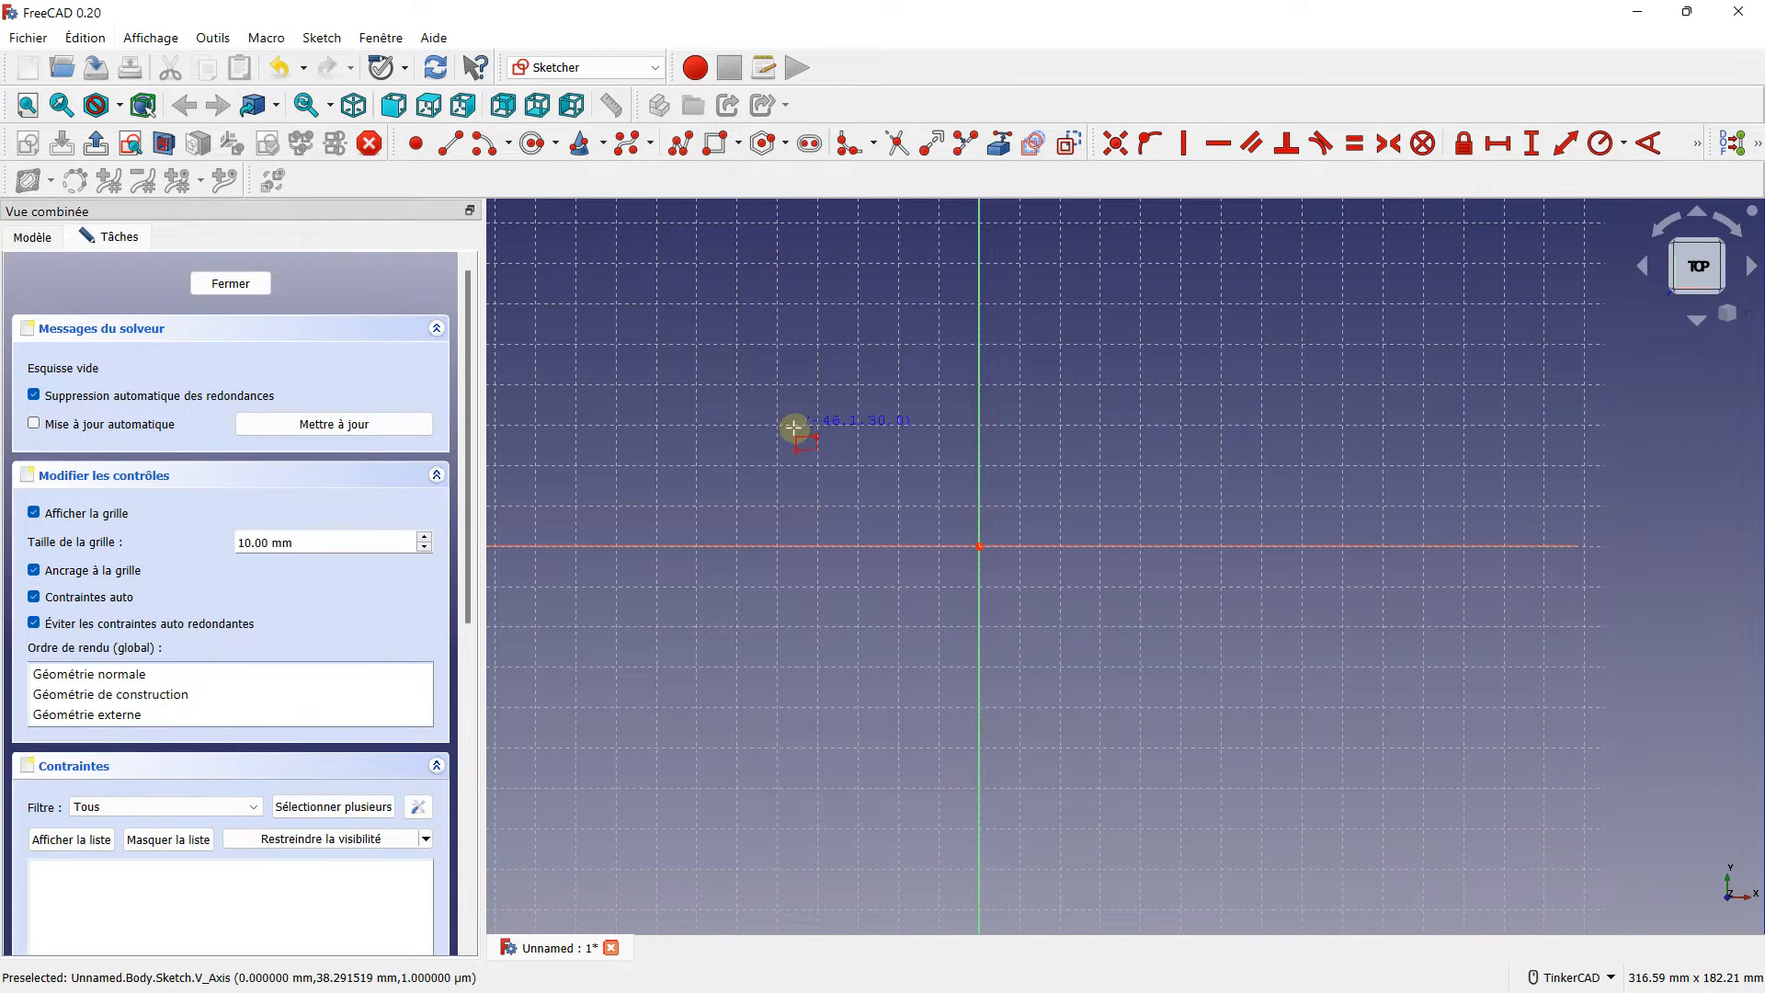
{"action": "left_click", "coordinate": [737, 384]}
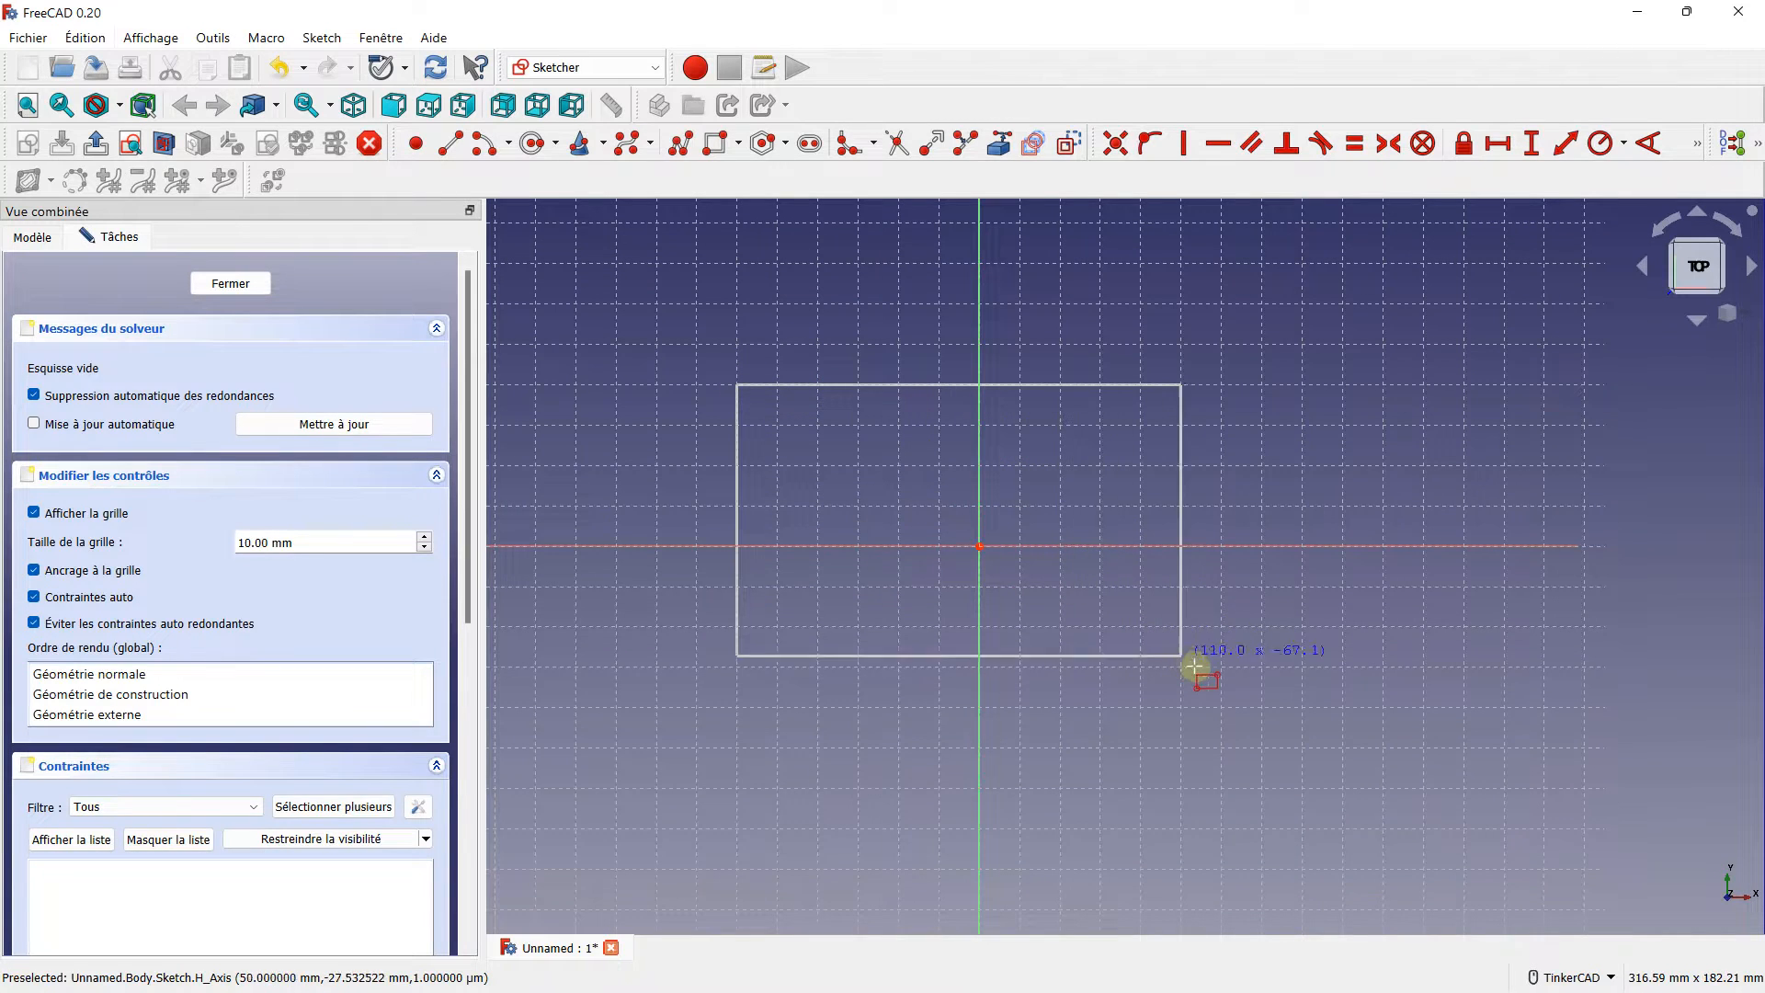
{"action": "left_click", "coordinate": [1222, 705]}
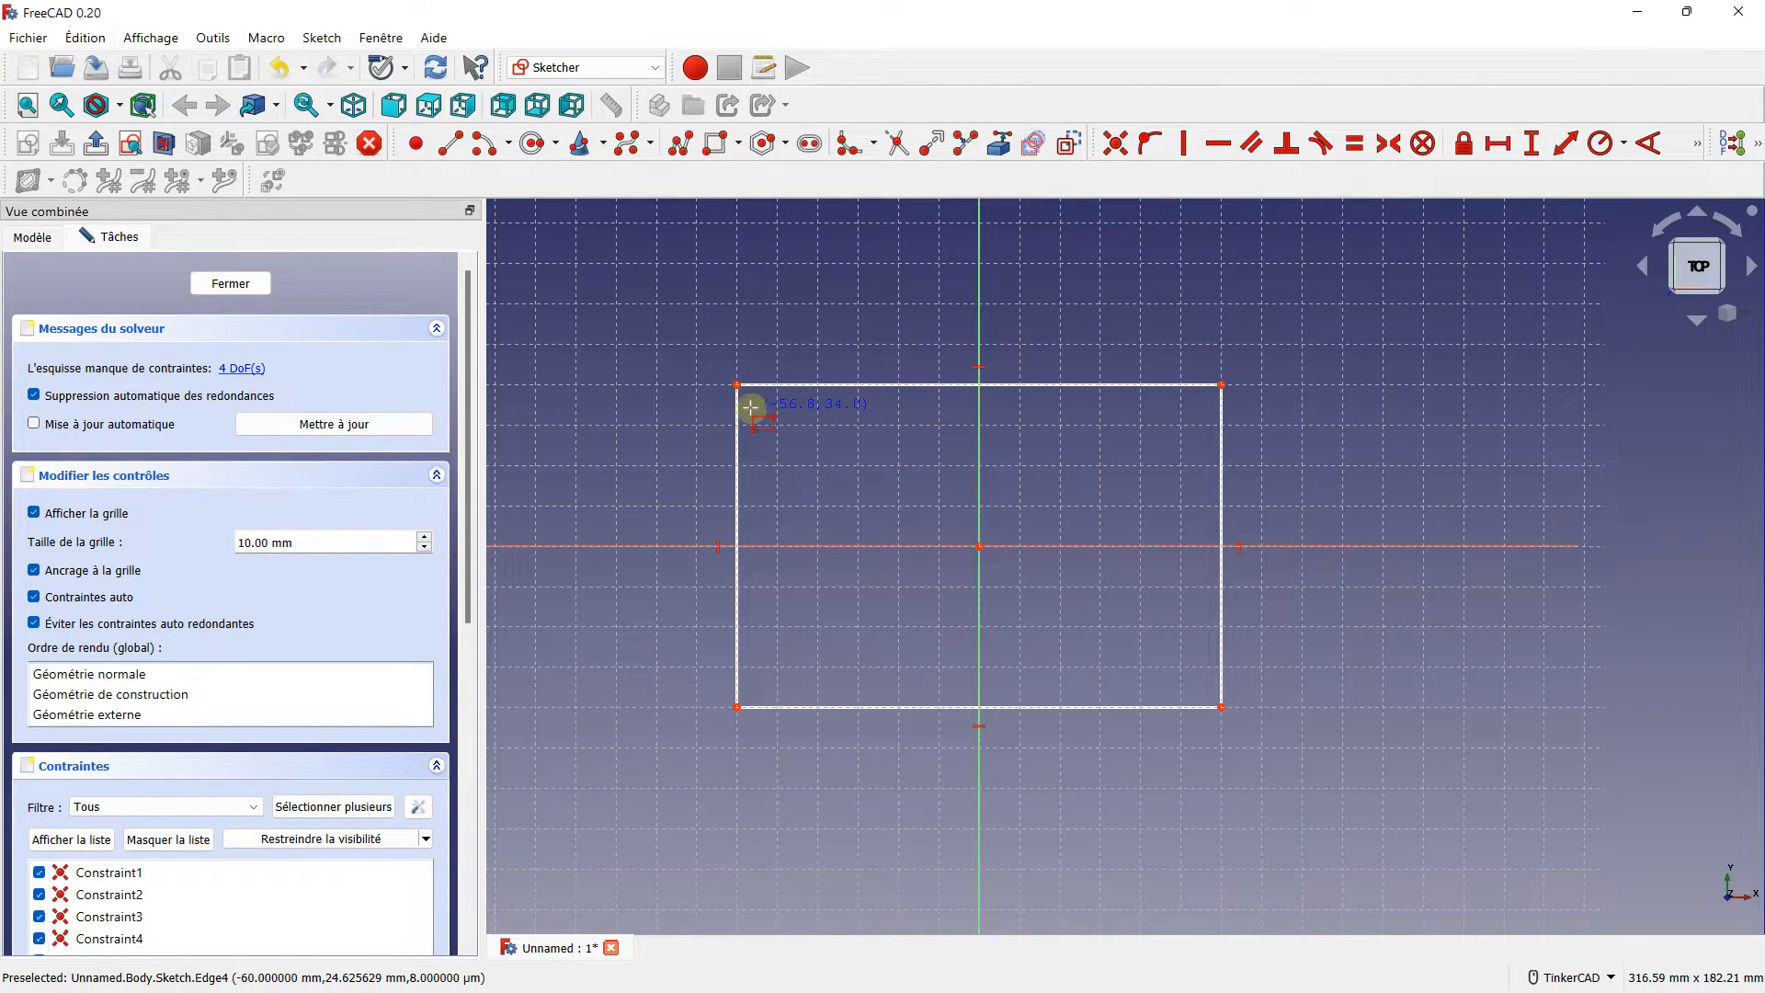
- Draw two circles of 20 mm radius centred on the rectangle's upper-left and lower-left corners
{"action": "left_click", "coordinate": [531, 147]}
{"action": "scroll", "coordinate": [708, 335], "scroll_direction": "up", "scroll_amount": 2}
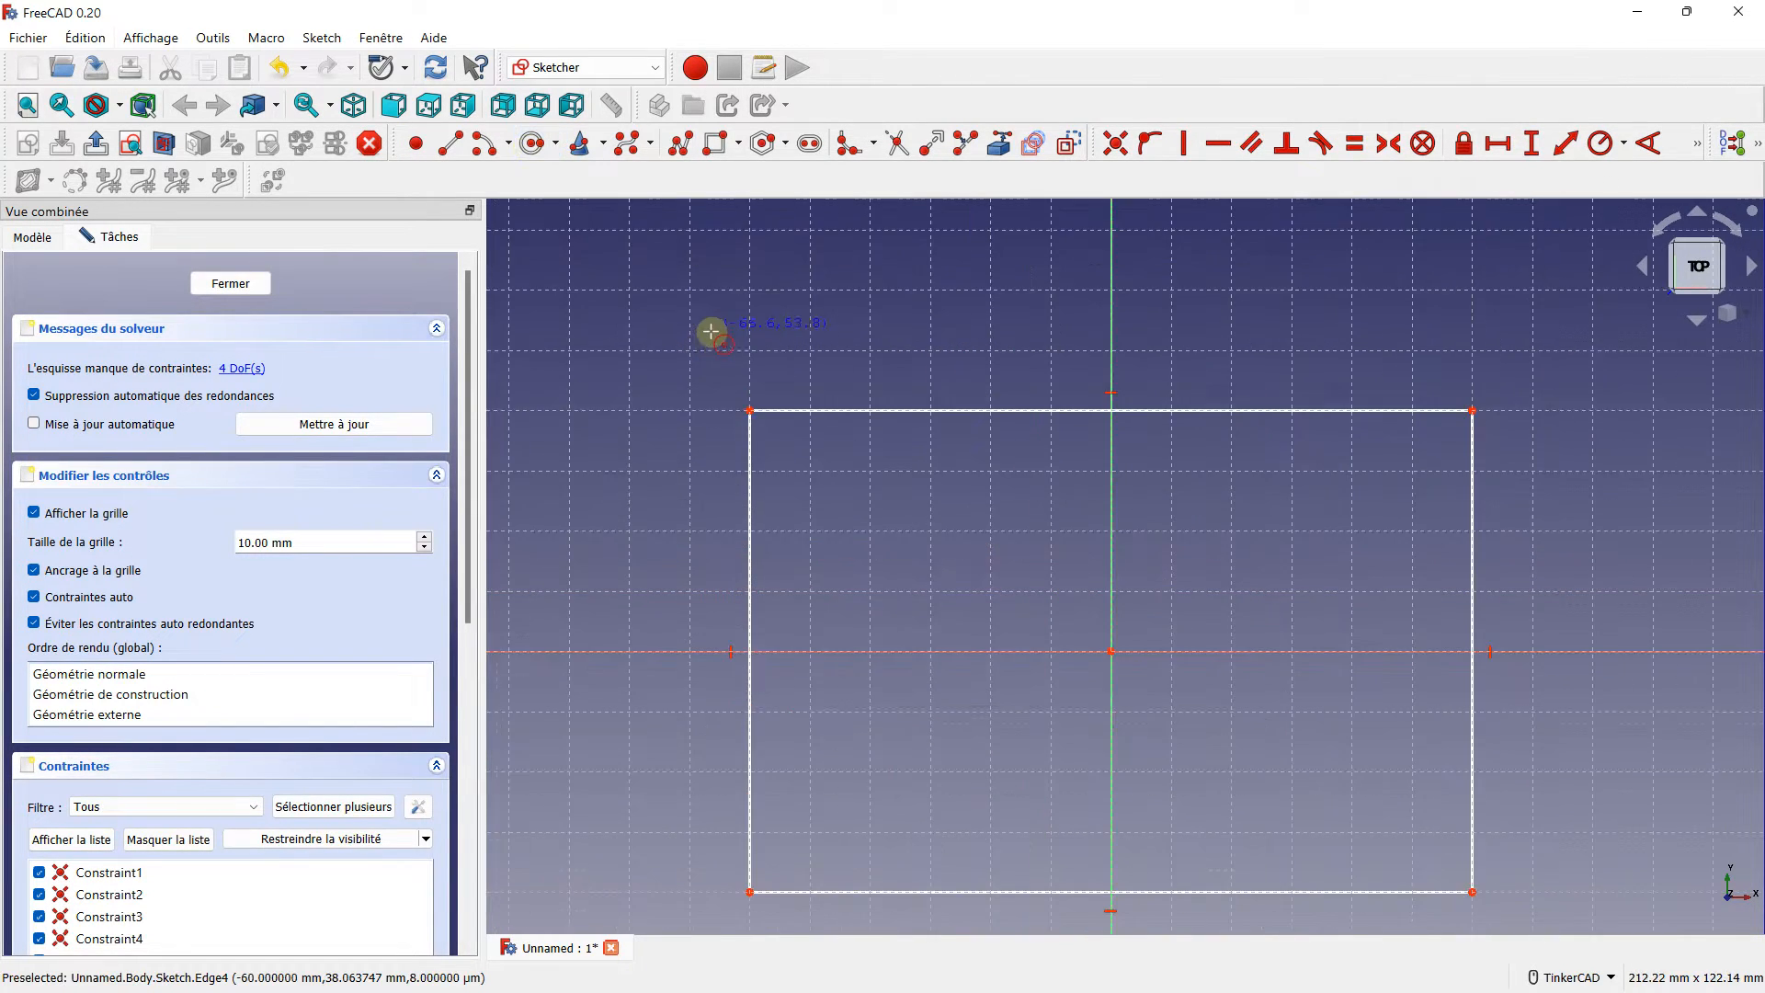
{"action": "left_click", "coordinate": [751, 408]}
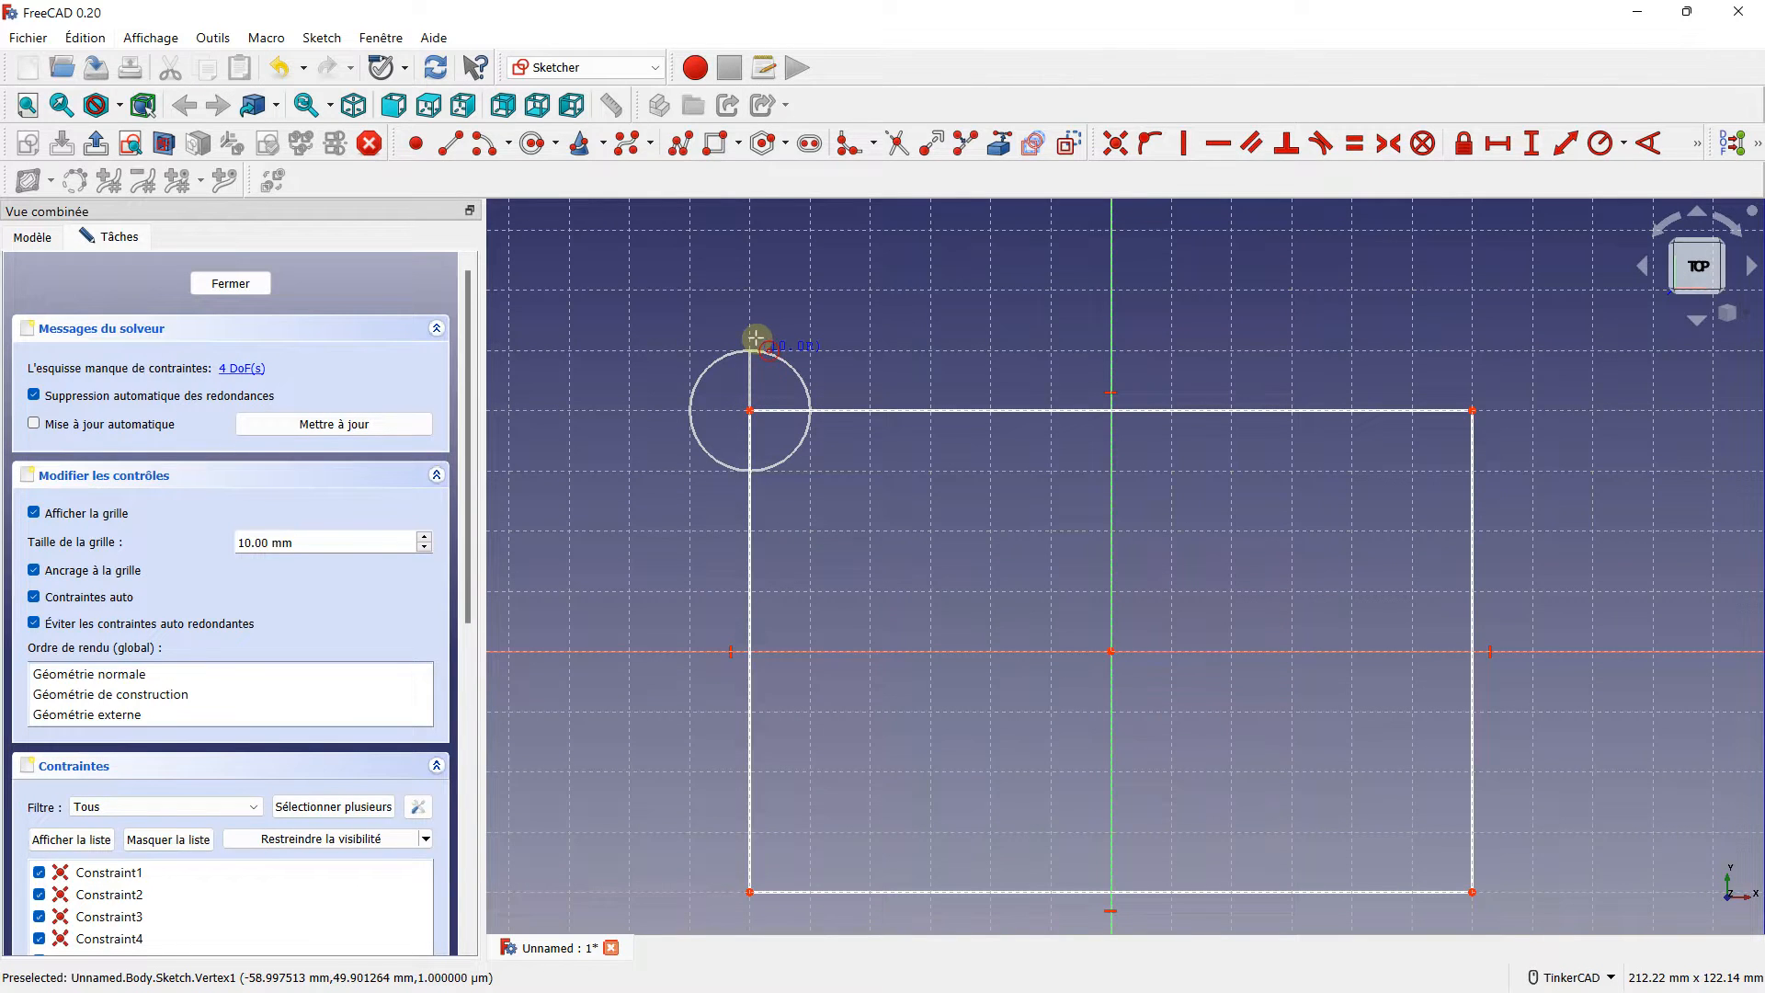
{"action": "scroll", "coordinate": [755, 289], "scroll_direction": "down", "scroll_amount": 1}
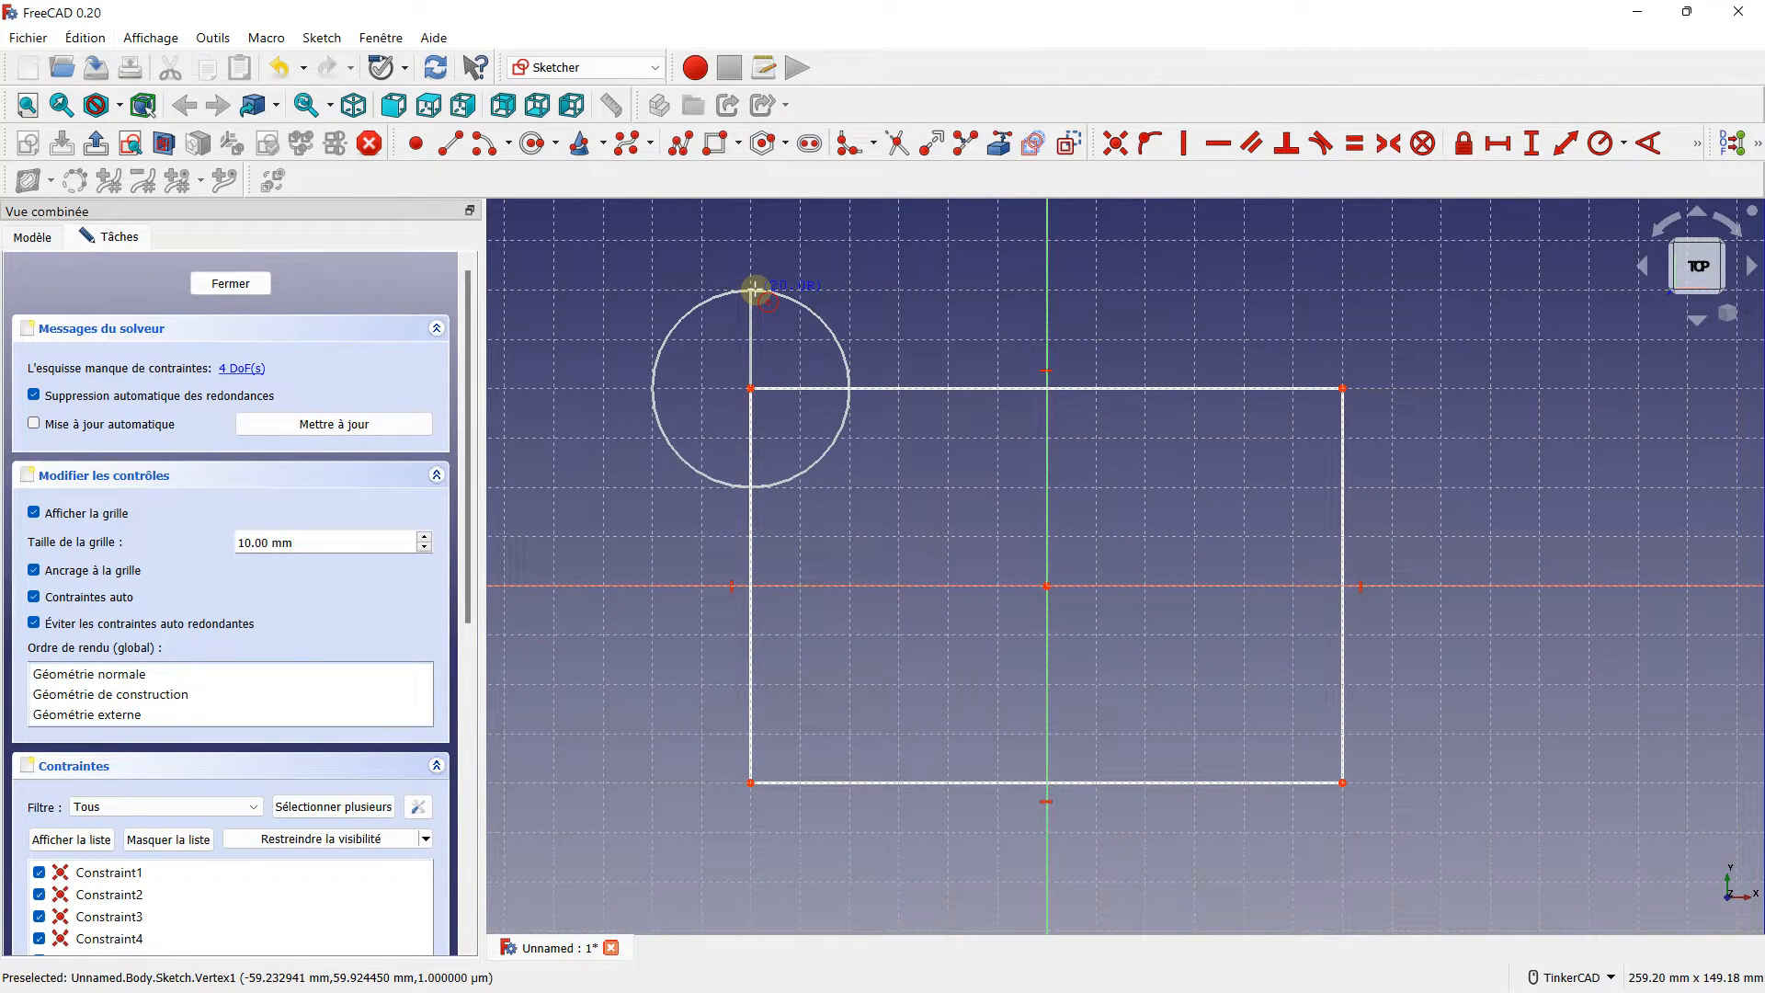
{"action": "left_click", "coordinate": [754, 289]}
{"action": "middle_click_drag", "start_coordinate": [771, 728], "coordinate": [791, 589]}
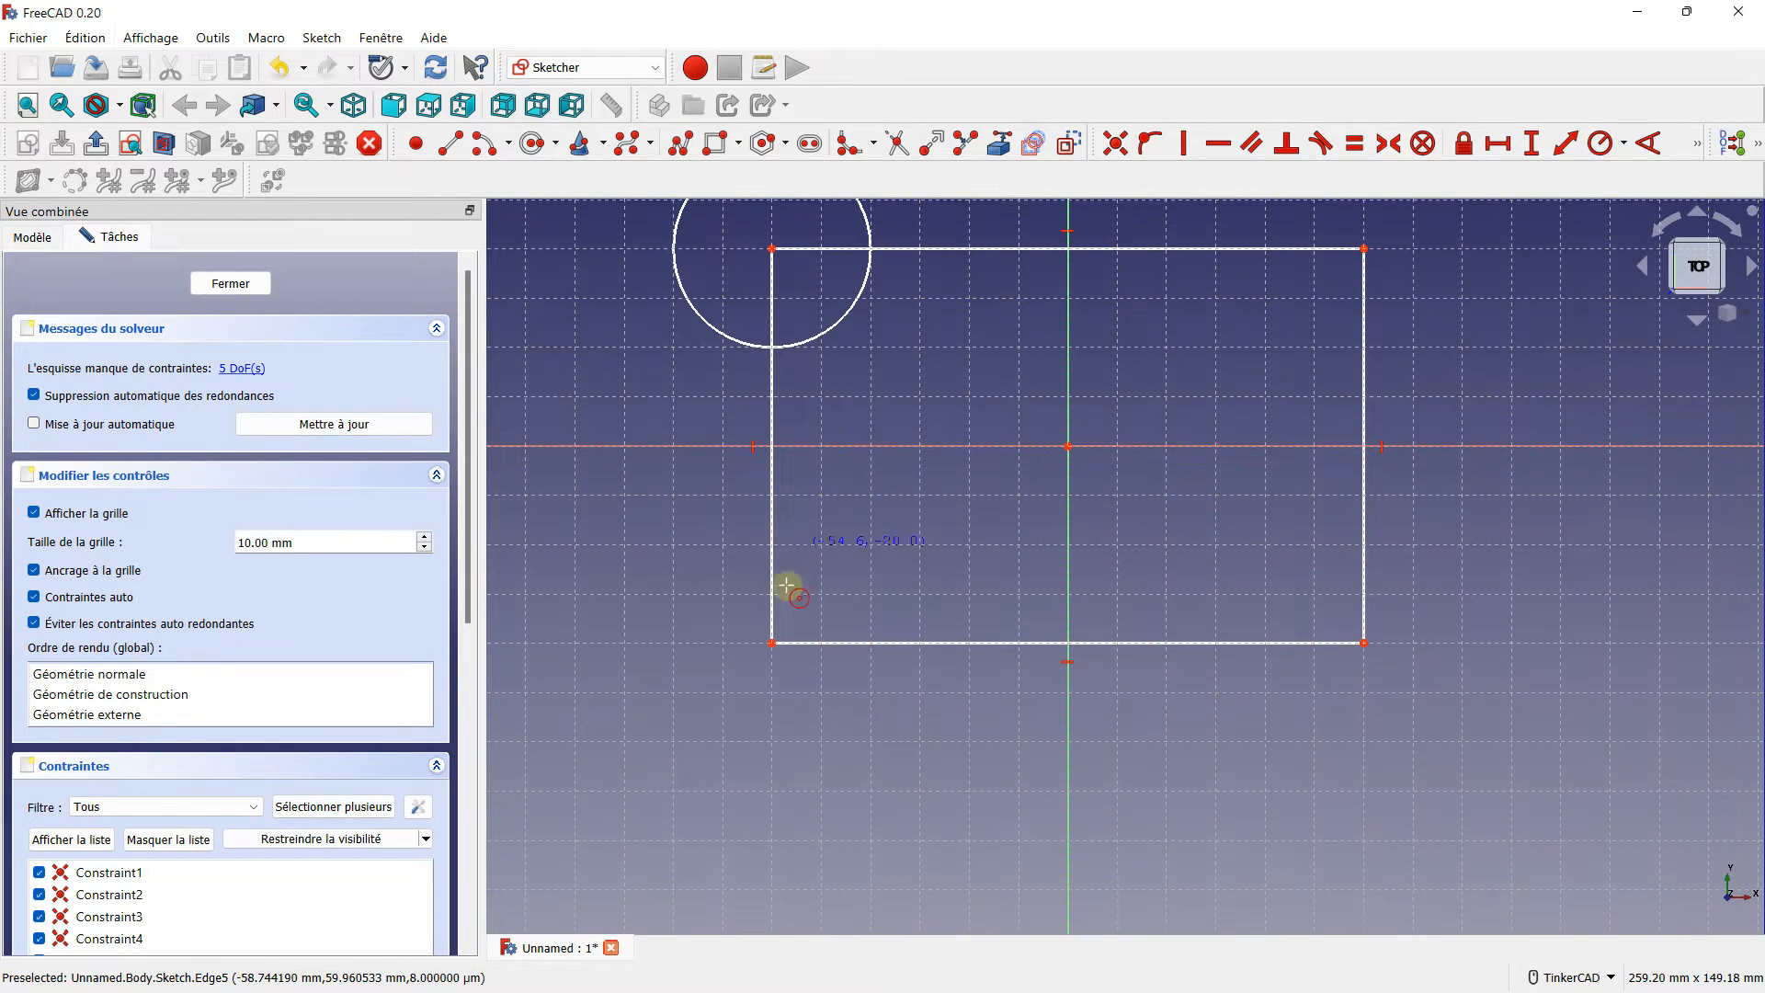
{"action": "left_click", "coordinate": [772, 641]}
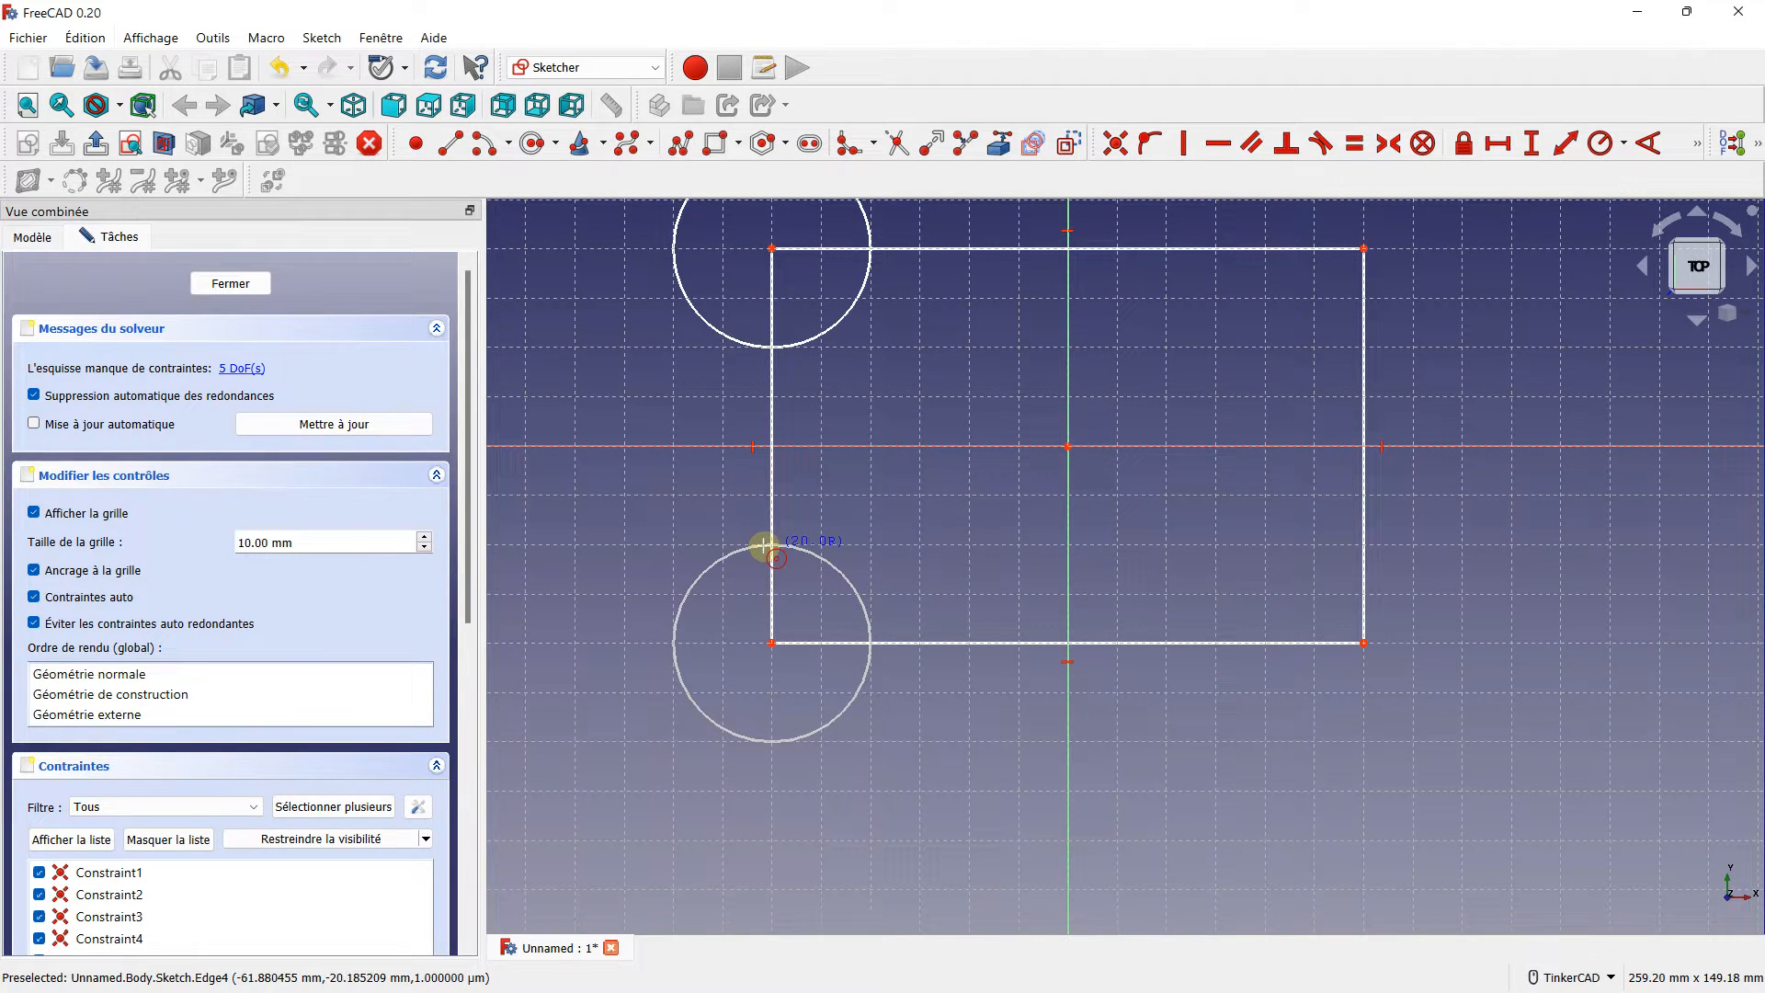
{"action": "left_click", "coordinate": [764, 544]}
- Draw two circles of 20 mm radius centred on the rectangle's lower-right and upper-right corners
{"action": "scroll", "coordinate": [1000, 570], "scroll_direction": "down", "scroll_amount": 2}
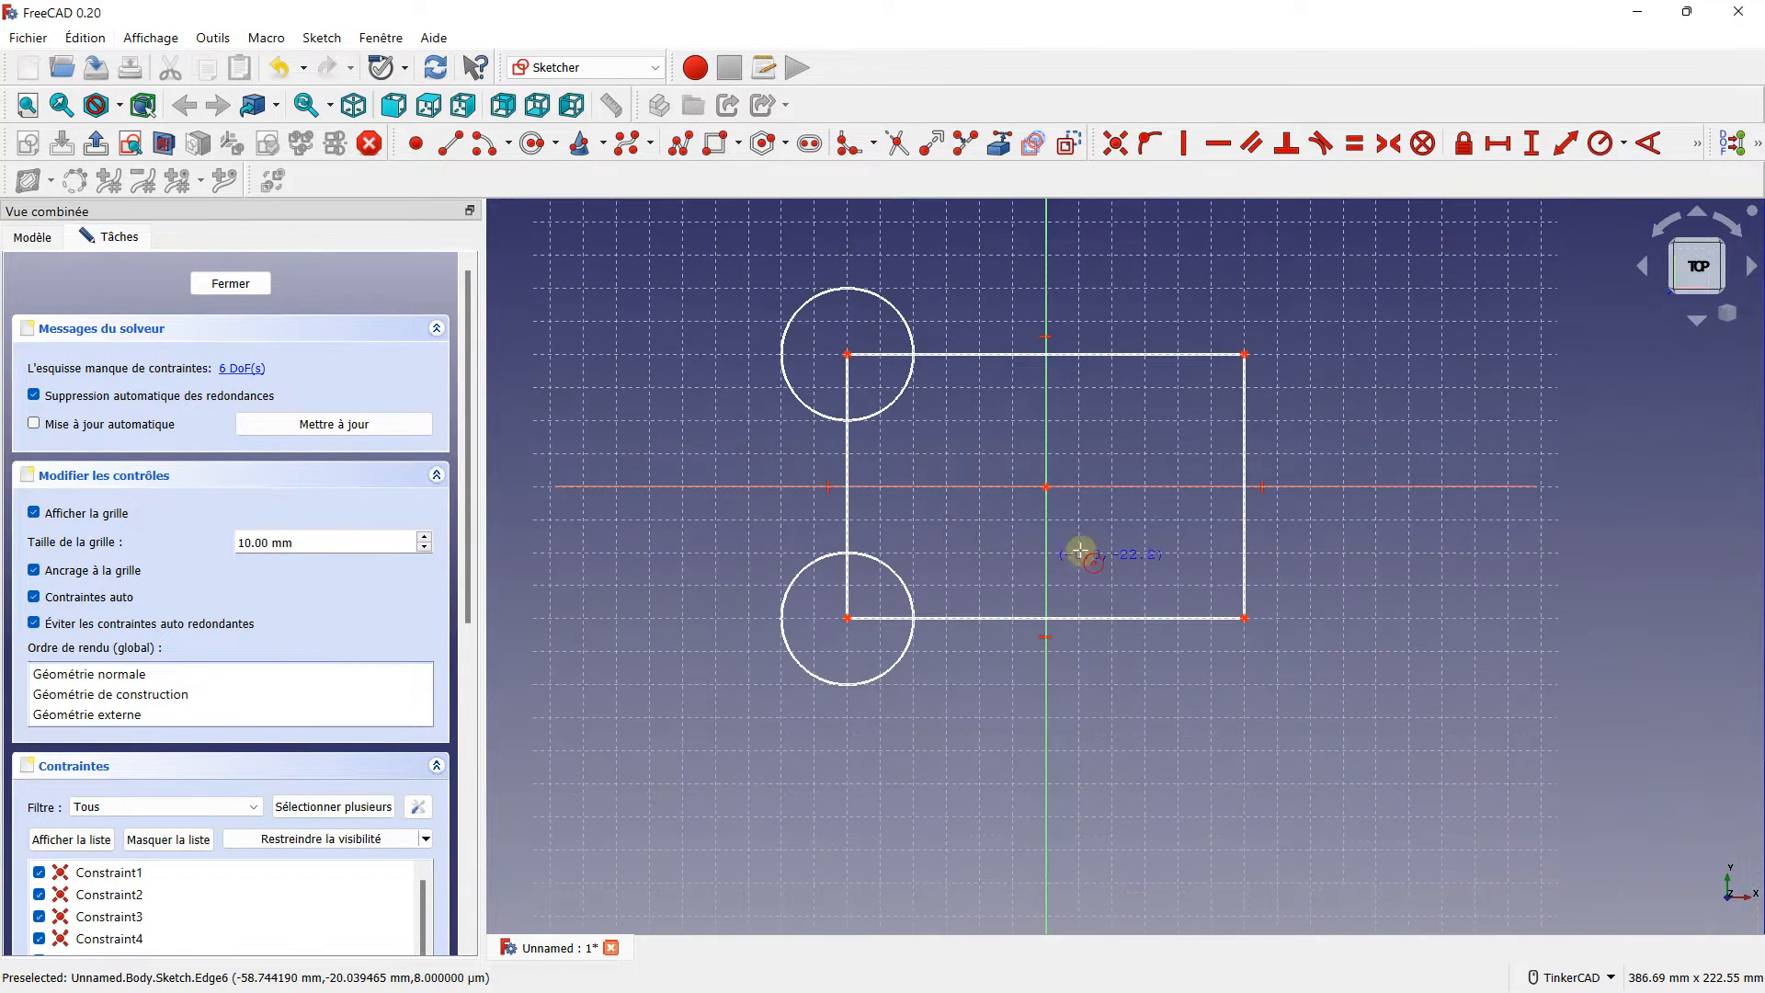
{"action": "middle_click_drag", "start_coordinate": [1080, 551], "coordinate": [973, 497]}
{"action": "left_click", "coordinate": [1070, 556]}
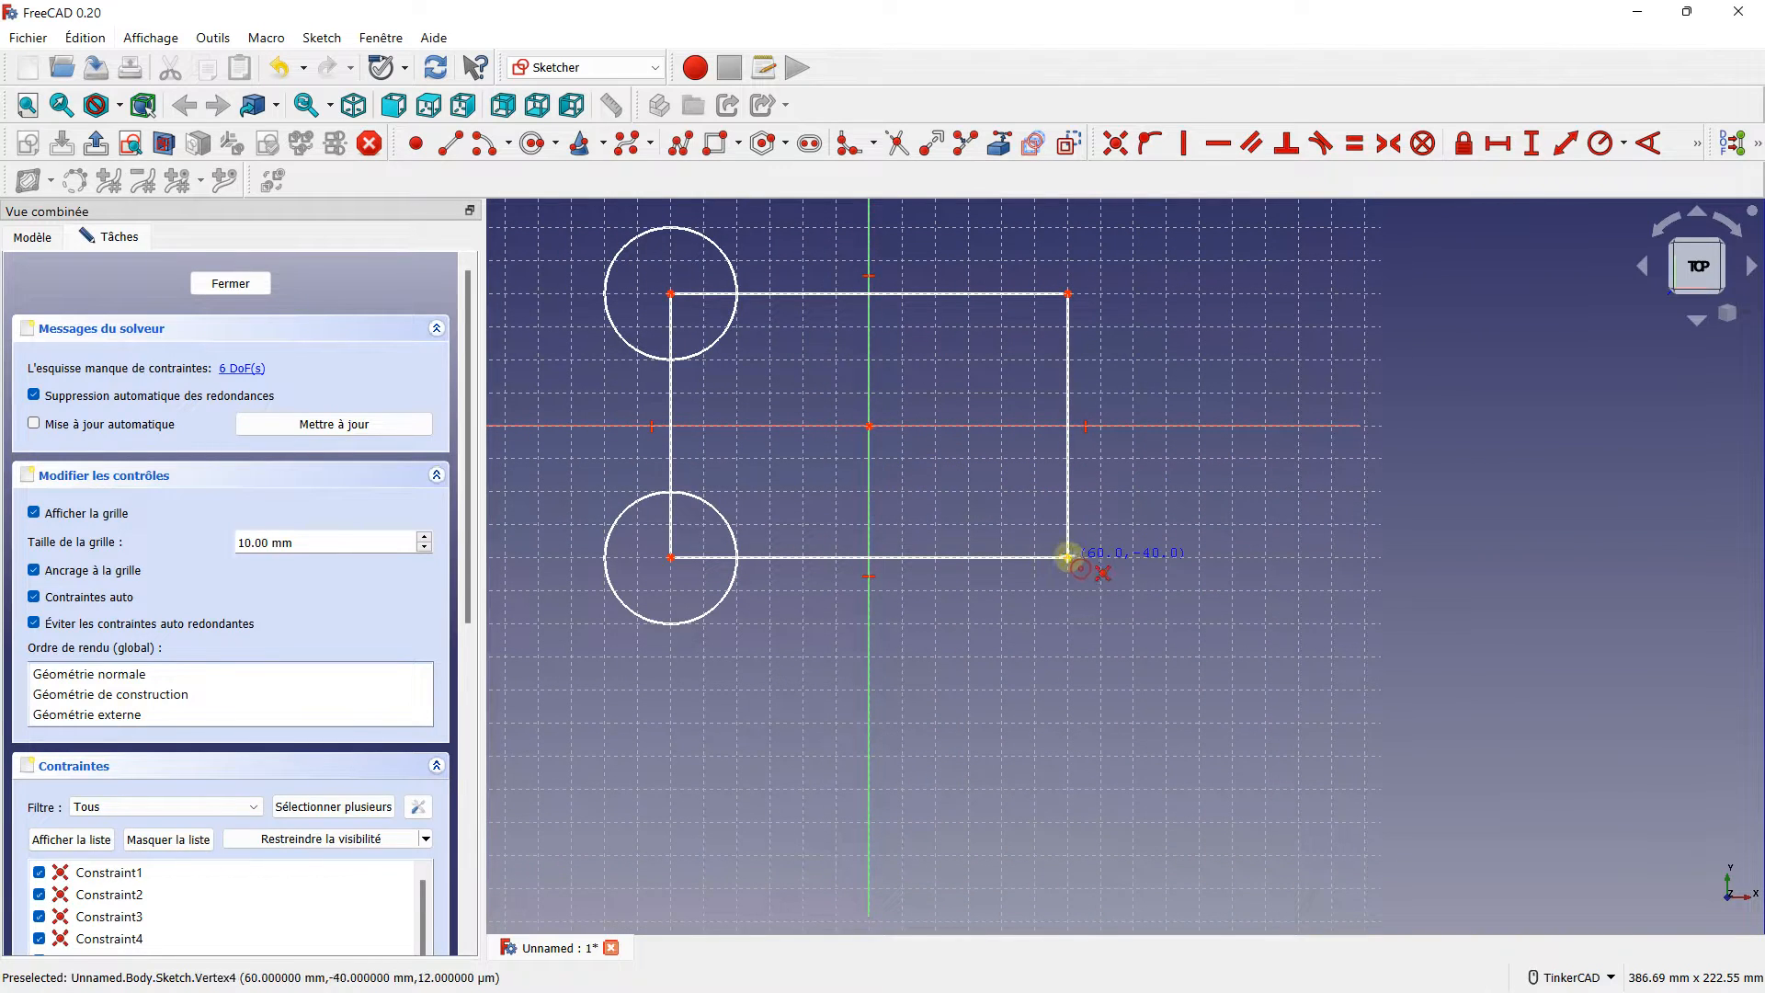
{"action": "left_click", "coordinate": [1068, 487]}
{"action": "left_click", "coordinate": [1067, 293]}
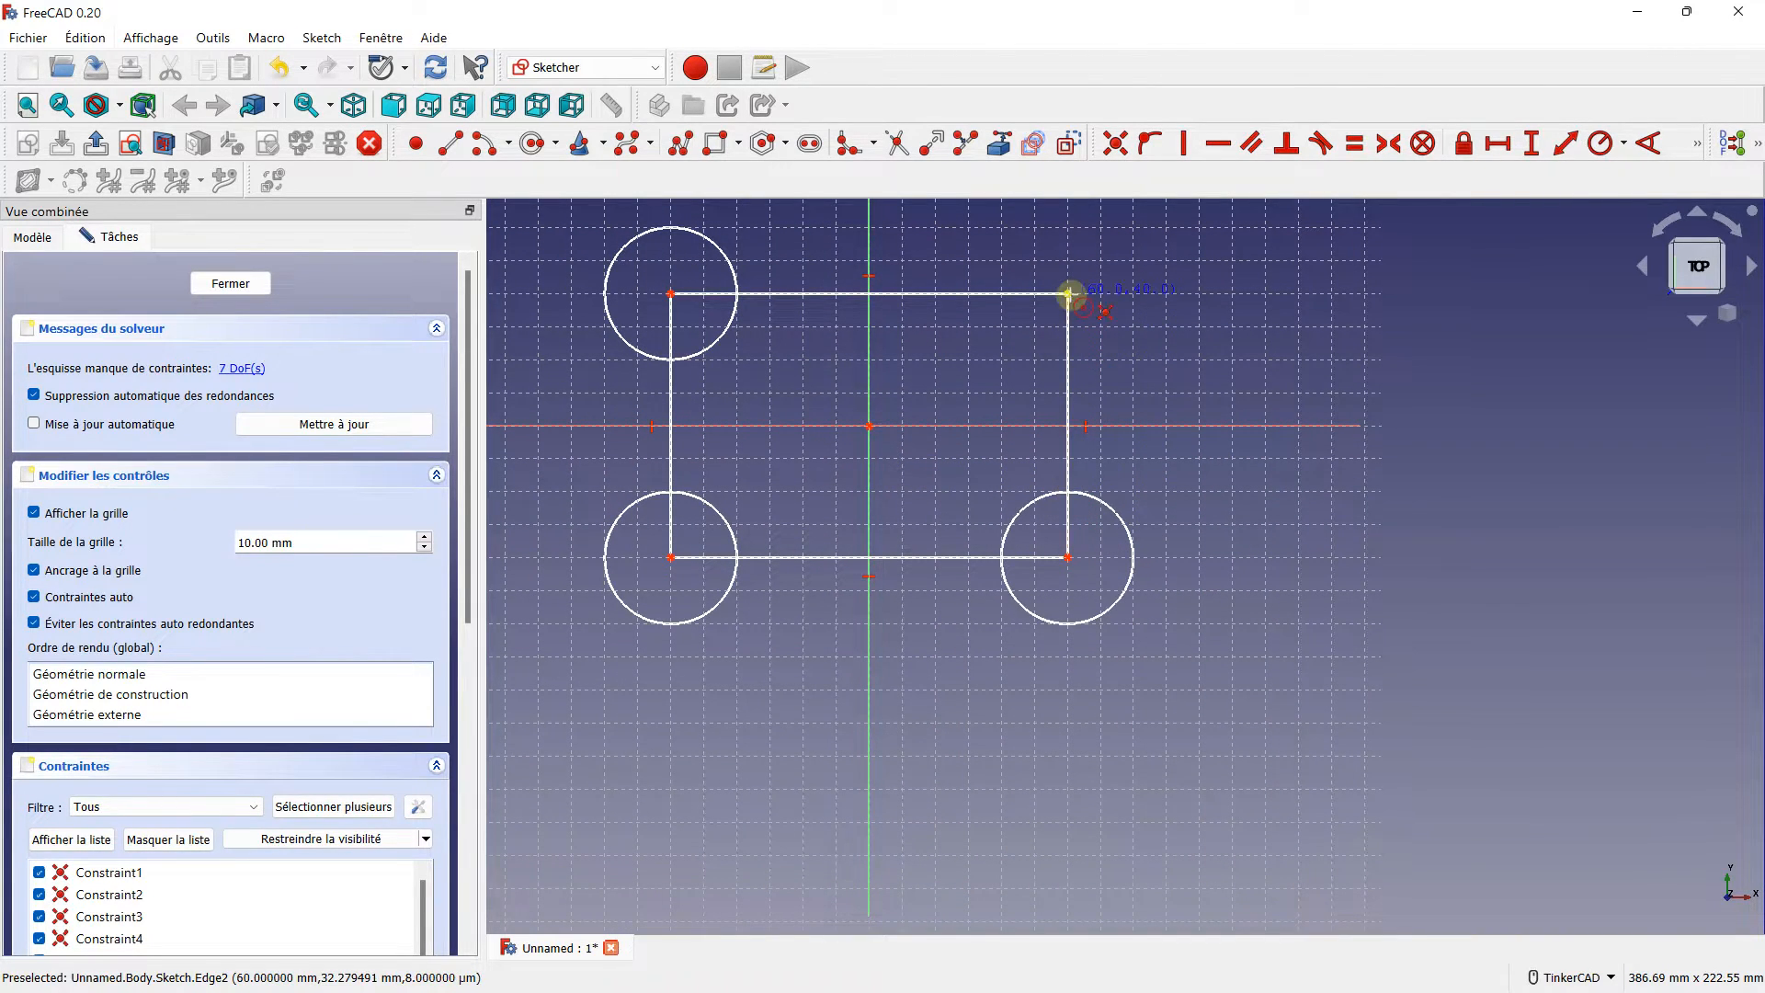
{"action": "left_click", "coordinate": [1069, 229]}
{"action": "scroll", "coordinate": [658, 204], "scroll_direction": "up", "scroll_amount": 2}
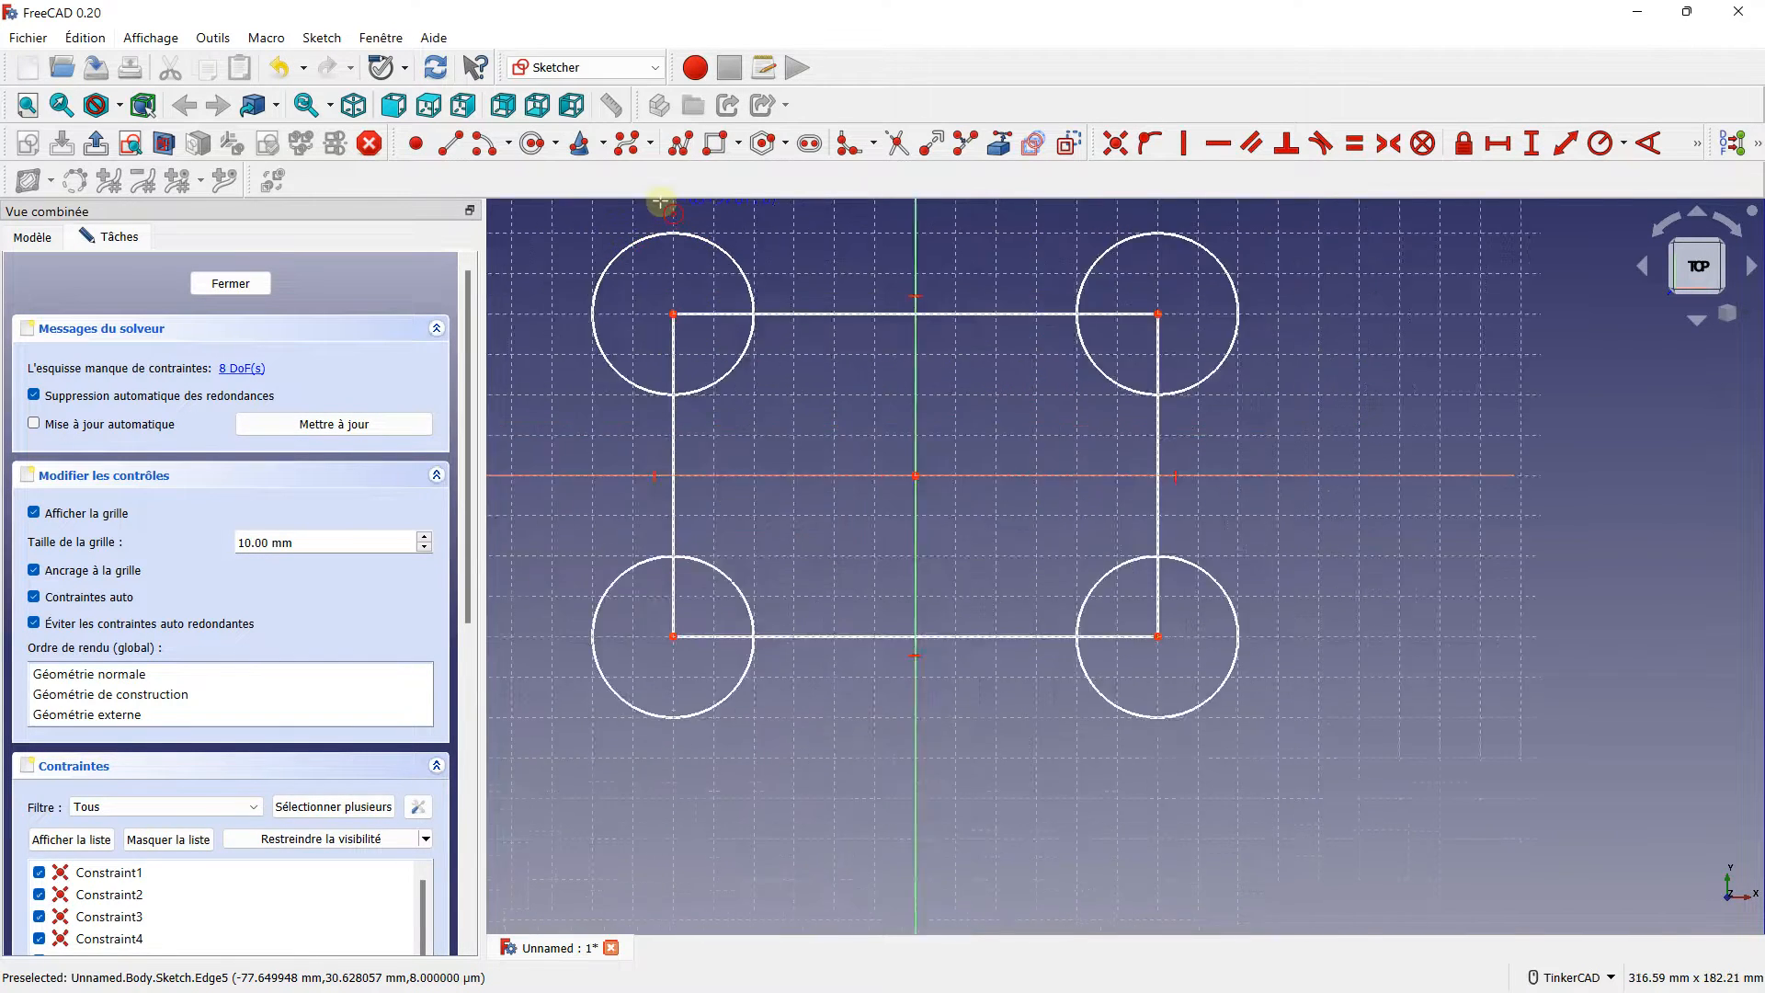
- Trim the rectangle lines and inner quarter arcs at the two upper corner circles
{"action": "left_click", "coordinate": [896, 143]}
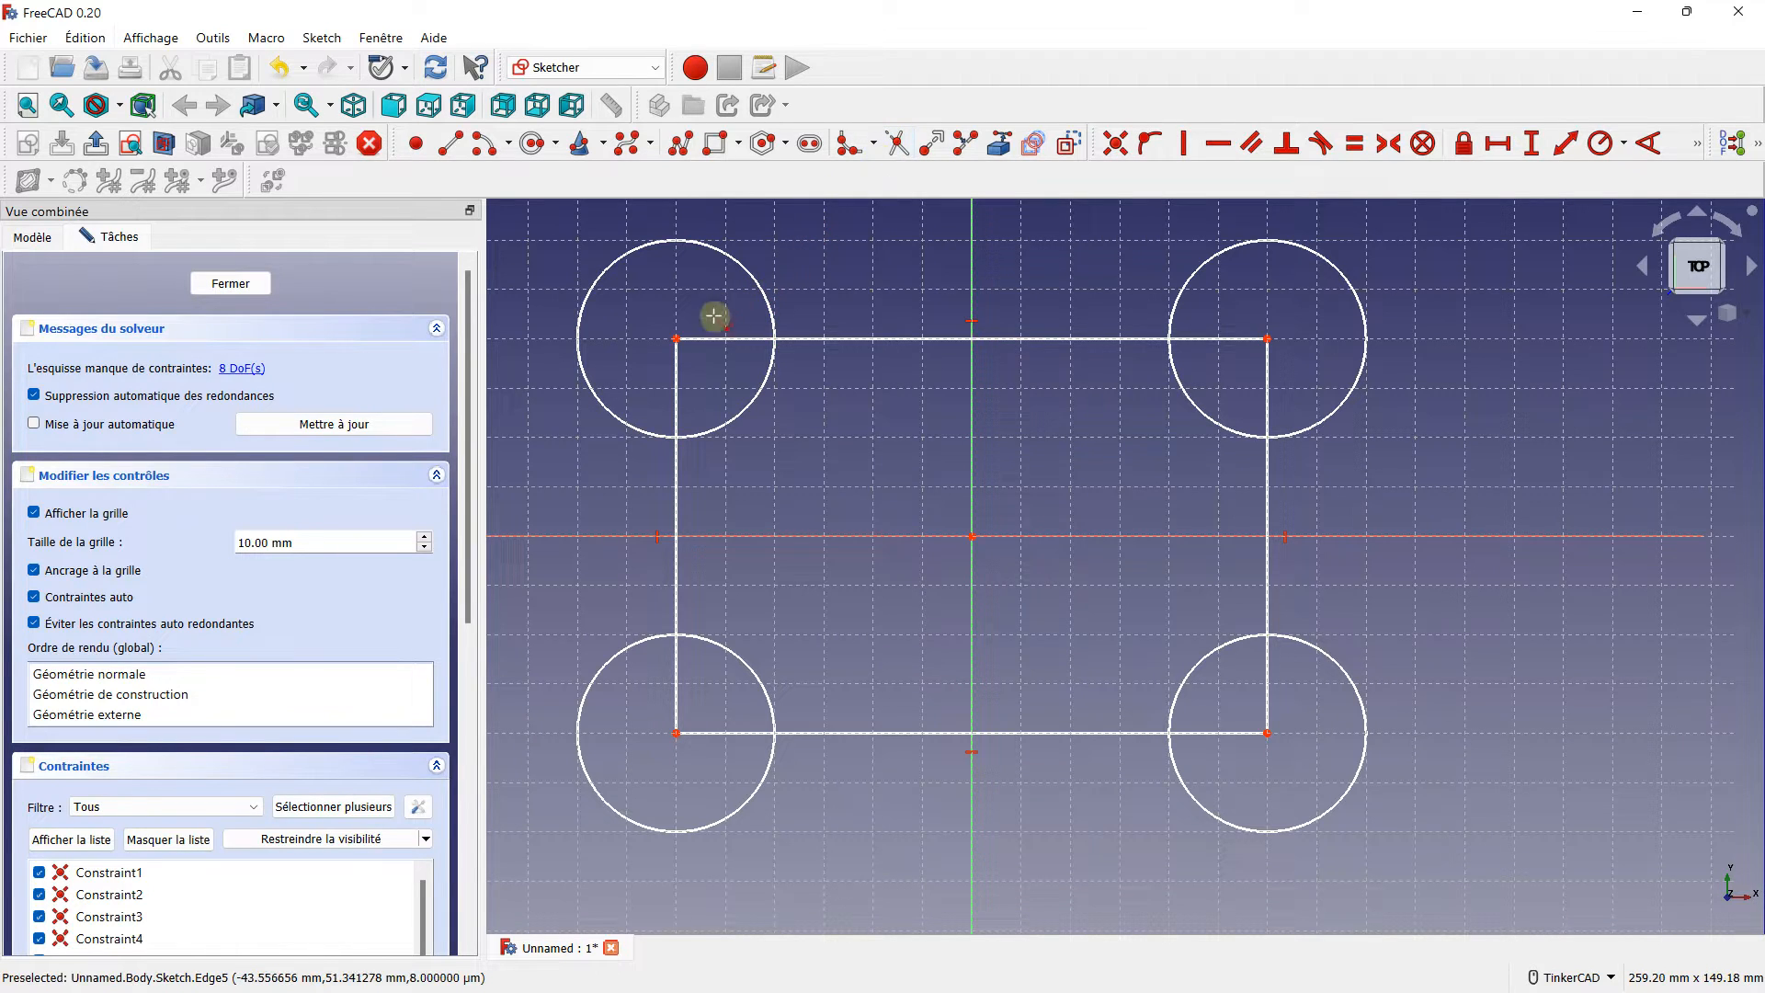
{"action": "left_click", "coordinate": [677, 381]}
{"action": "left_click", "coordinate": [729, 347]}
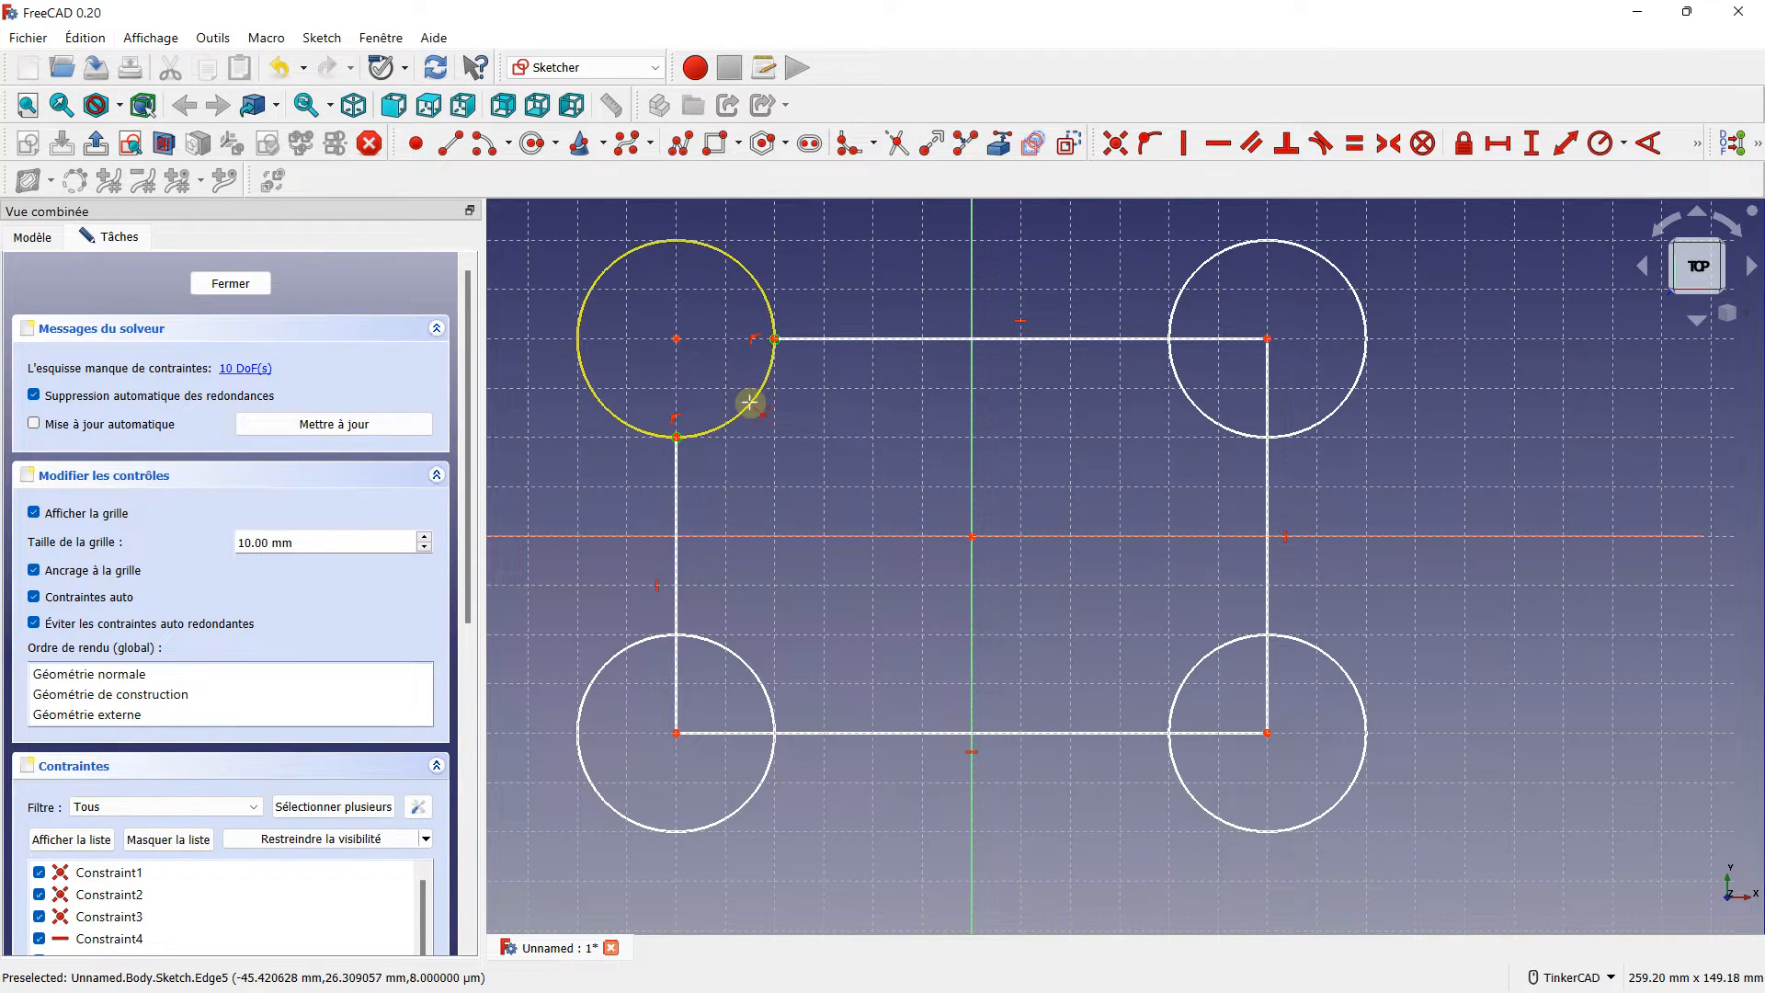
{"action": "left_click", "coordinate": [750, 404]}
{"action": "left_click", "coordinate": [1215, 342]}
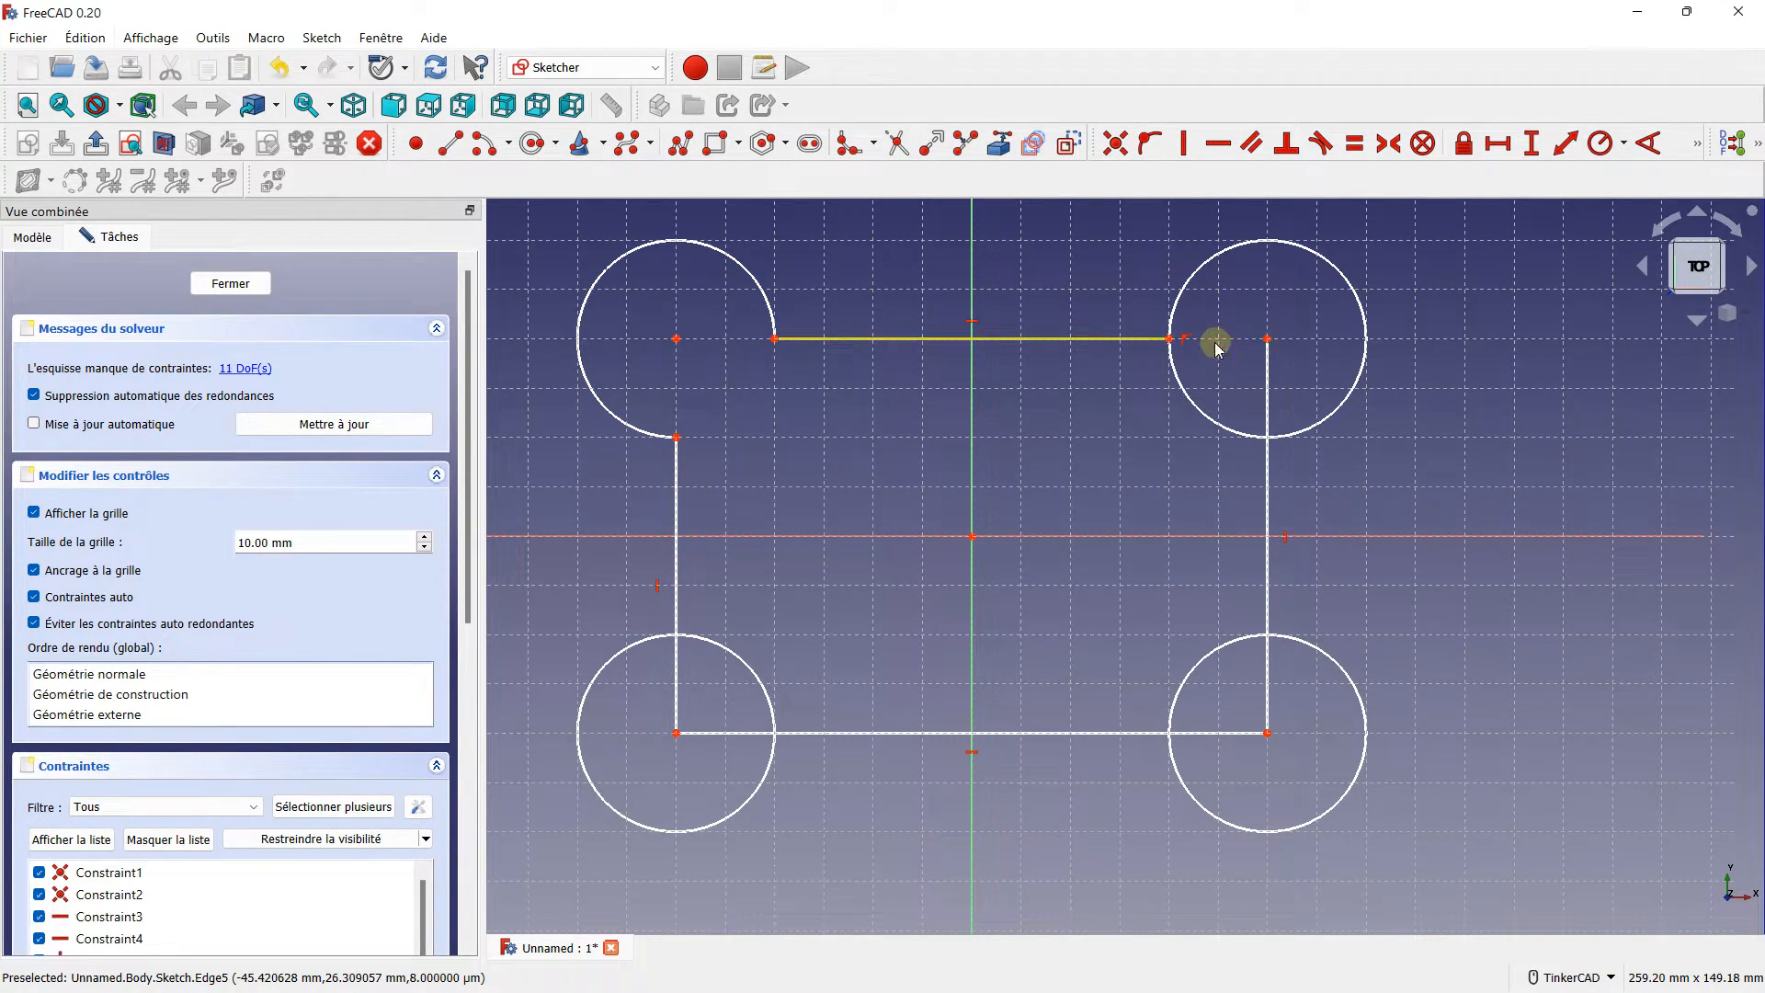
{"action": "left_click", "coordinate": [1266, 383]}
{"action": "left_click", "coordinate": [1216, 423]}
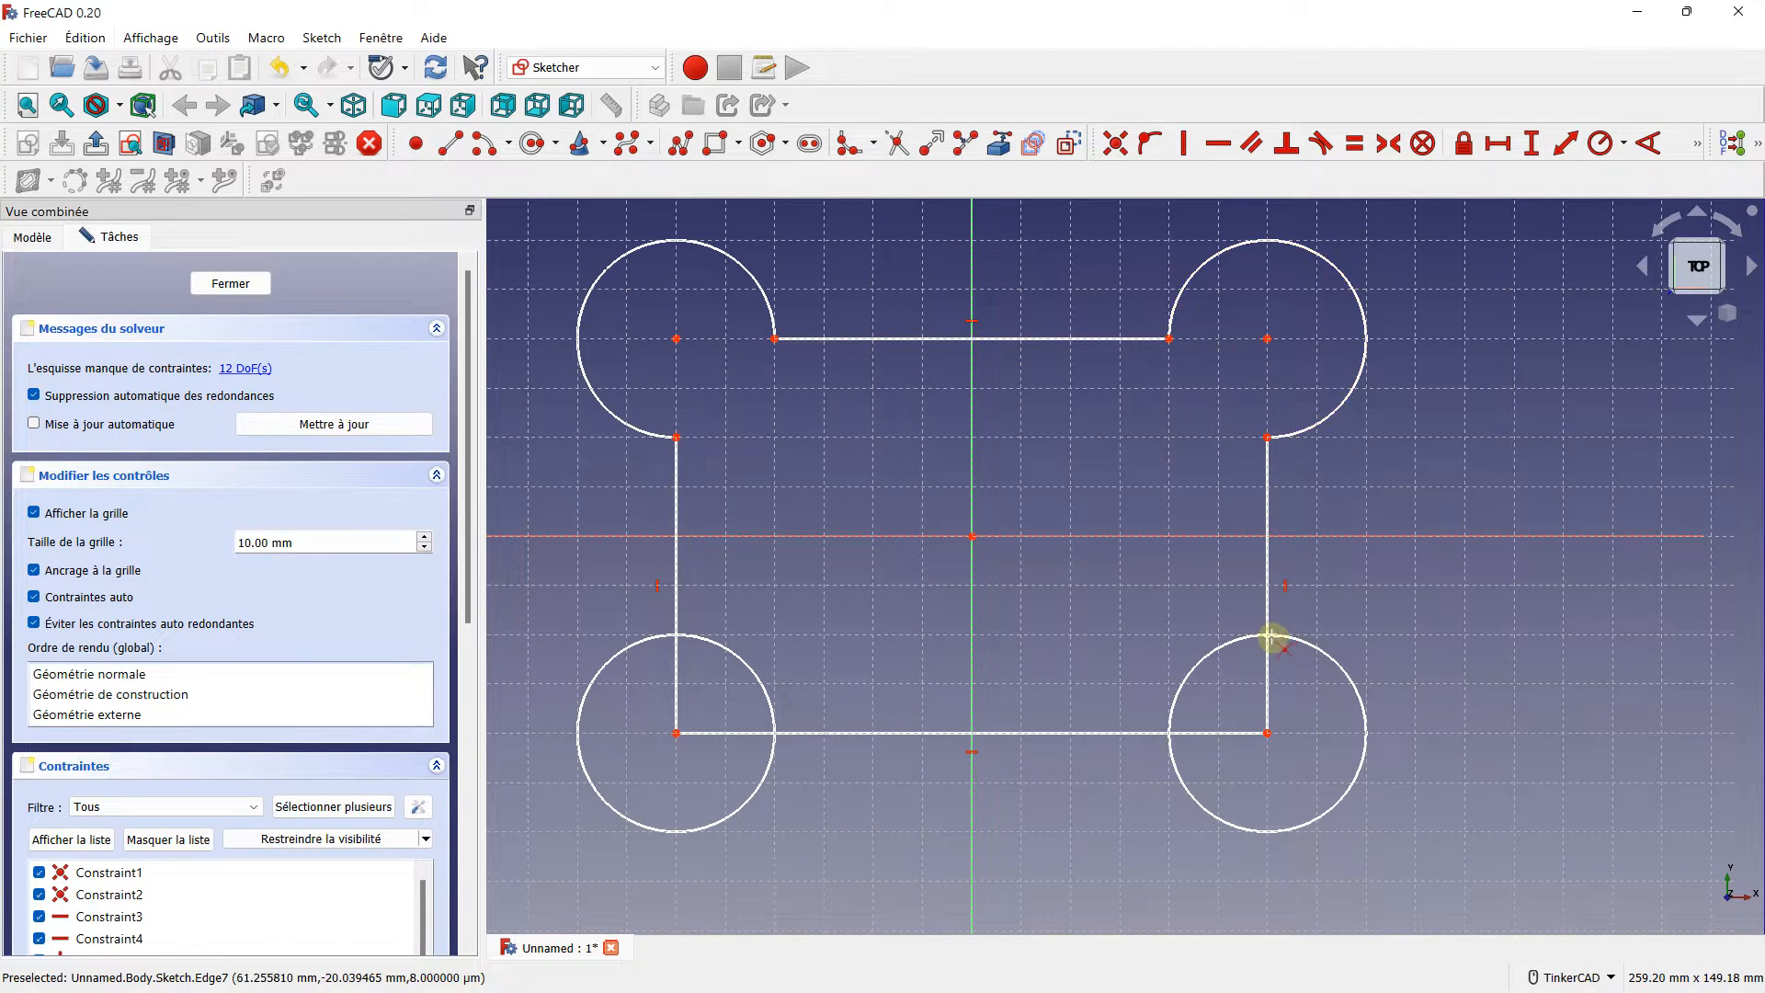
{"action": "right_click", "coordinate": [1227, 651]}
{"action": "left_click", "coordinate": [1225, 647]}
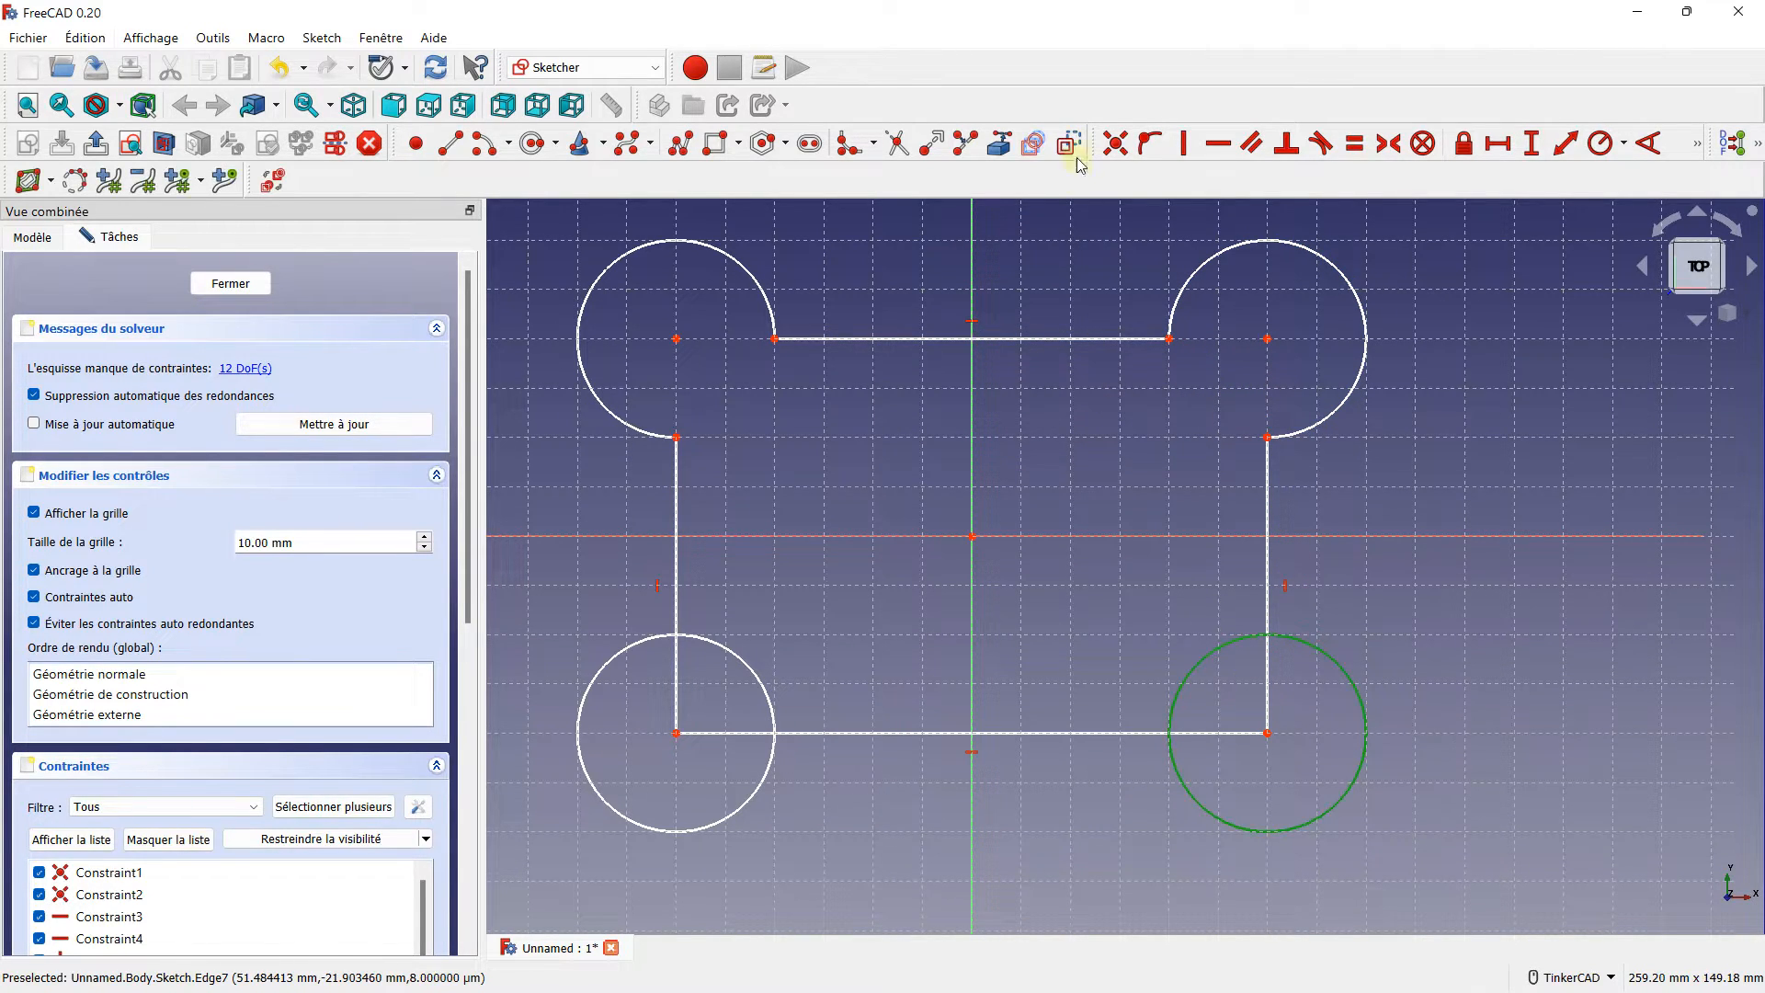
{"action": "left_click", "coordinate": [1003, 149]}
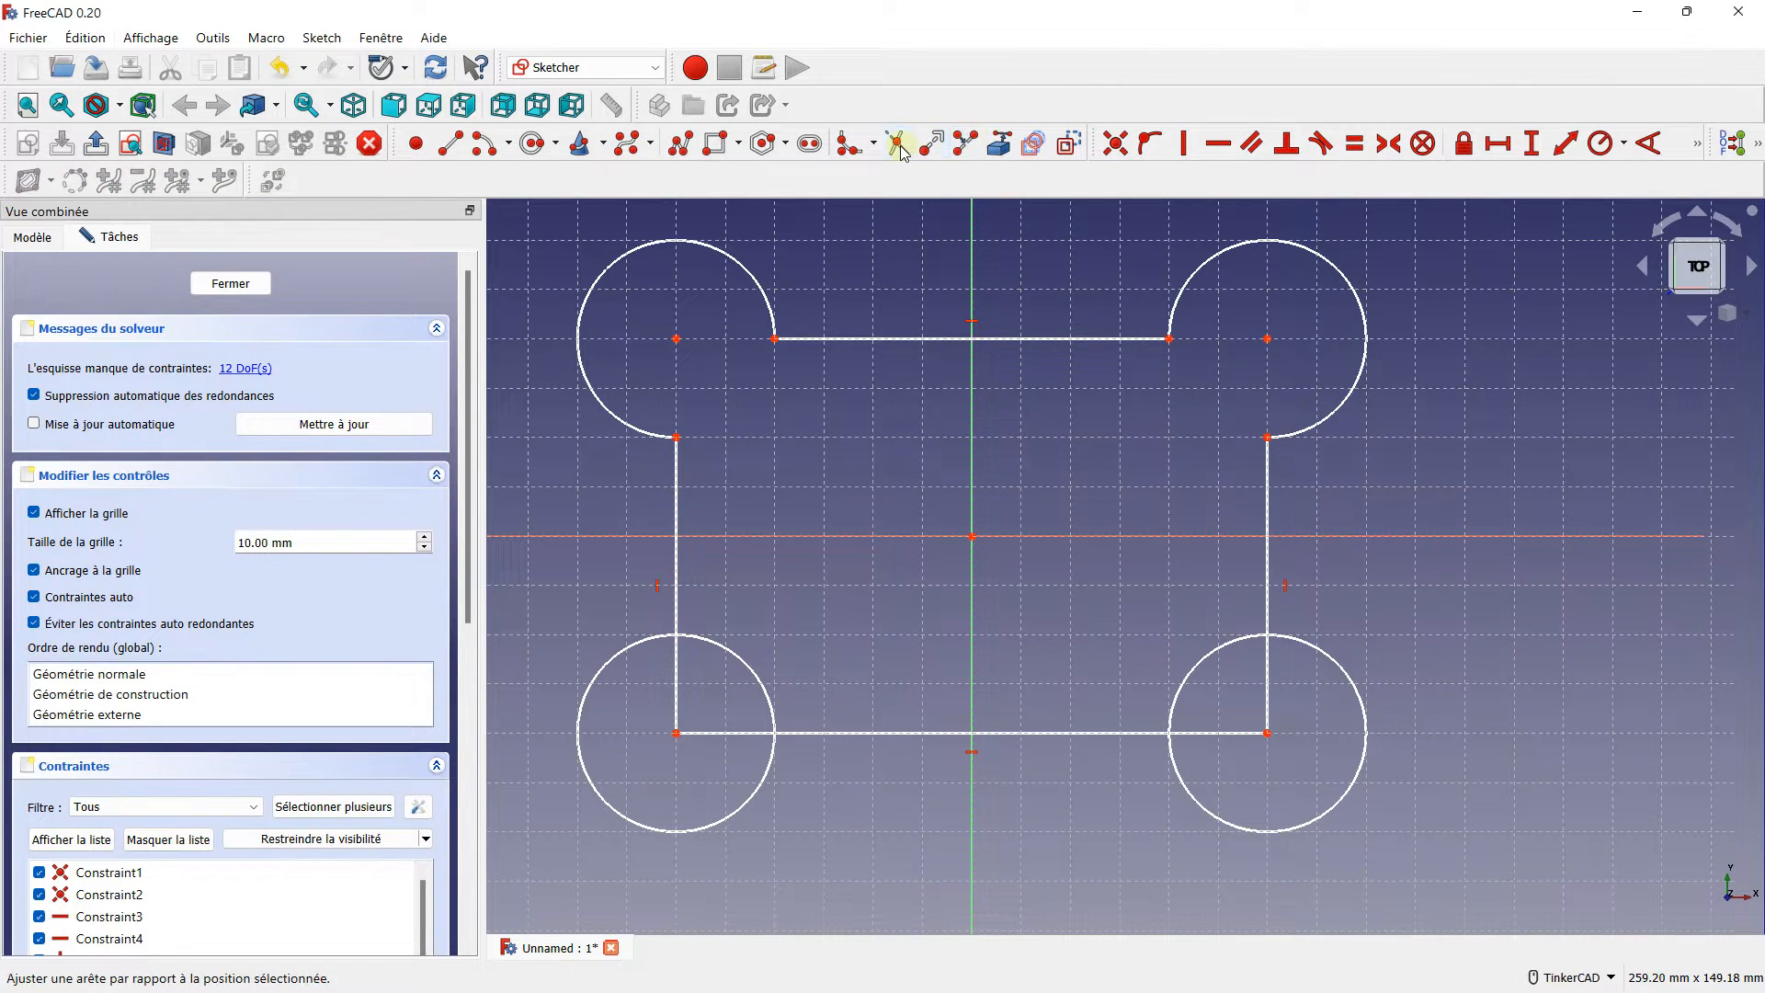
- Trim the rectangle lines and inner quarter arcs at the two lower corner circles, and close the finished sketch
{"action": "left_click", "coordinate": [1232, 651]}
{"action": "left_click", "coordinate": [1266, 676]}
{"action": "left_click", "coordinate": [1235, 733]}
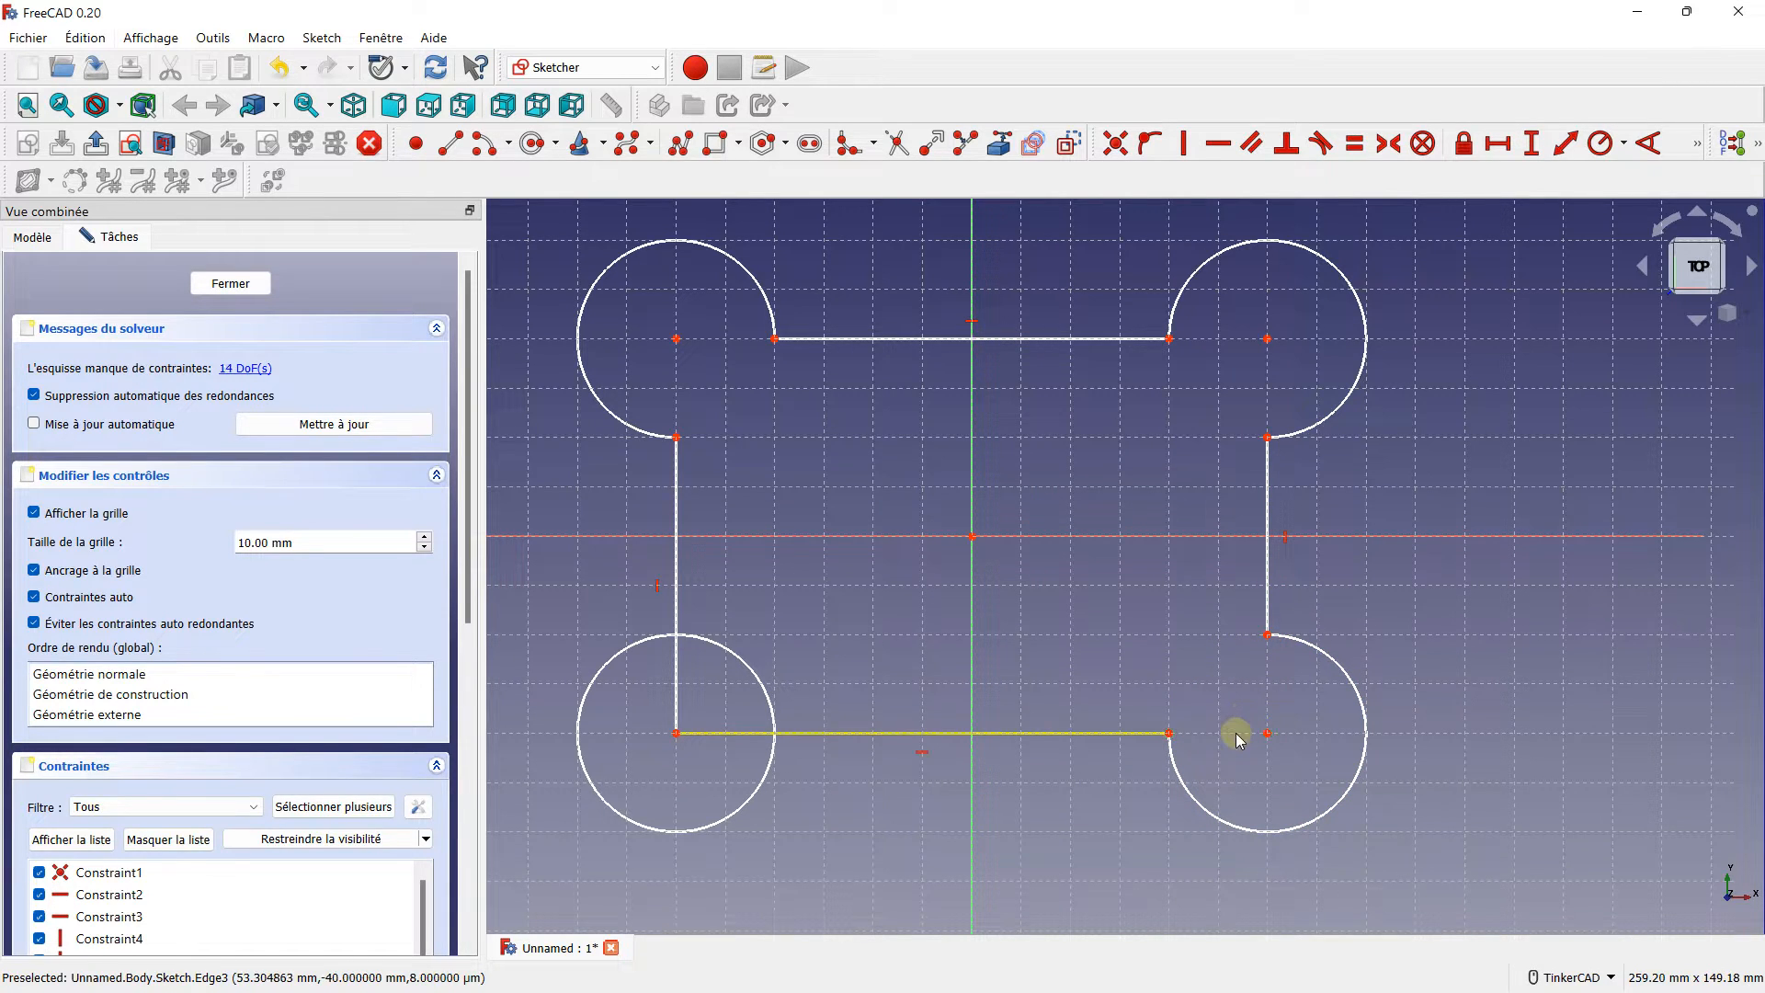
{"action": "left_click", "coordinate": [677, 677]}
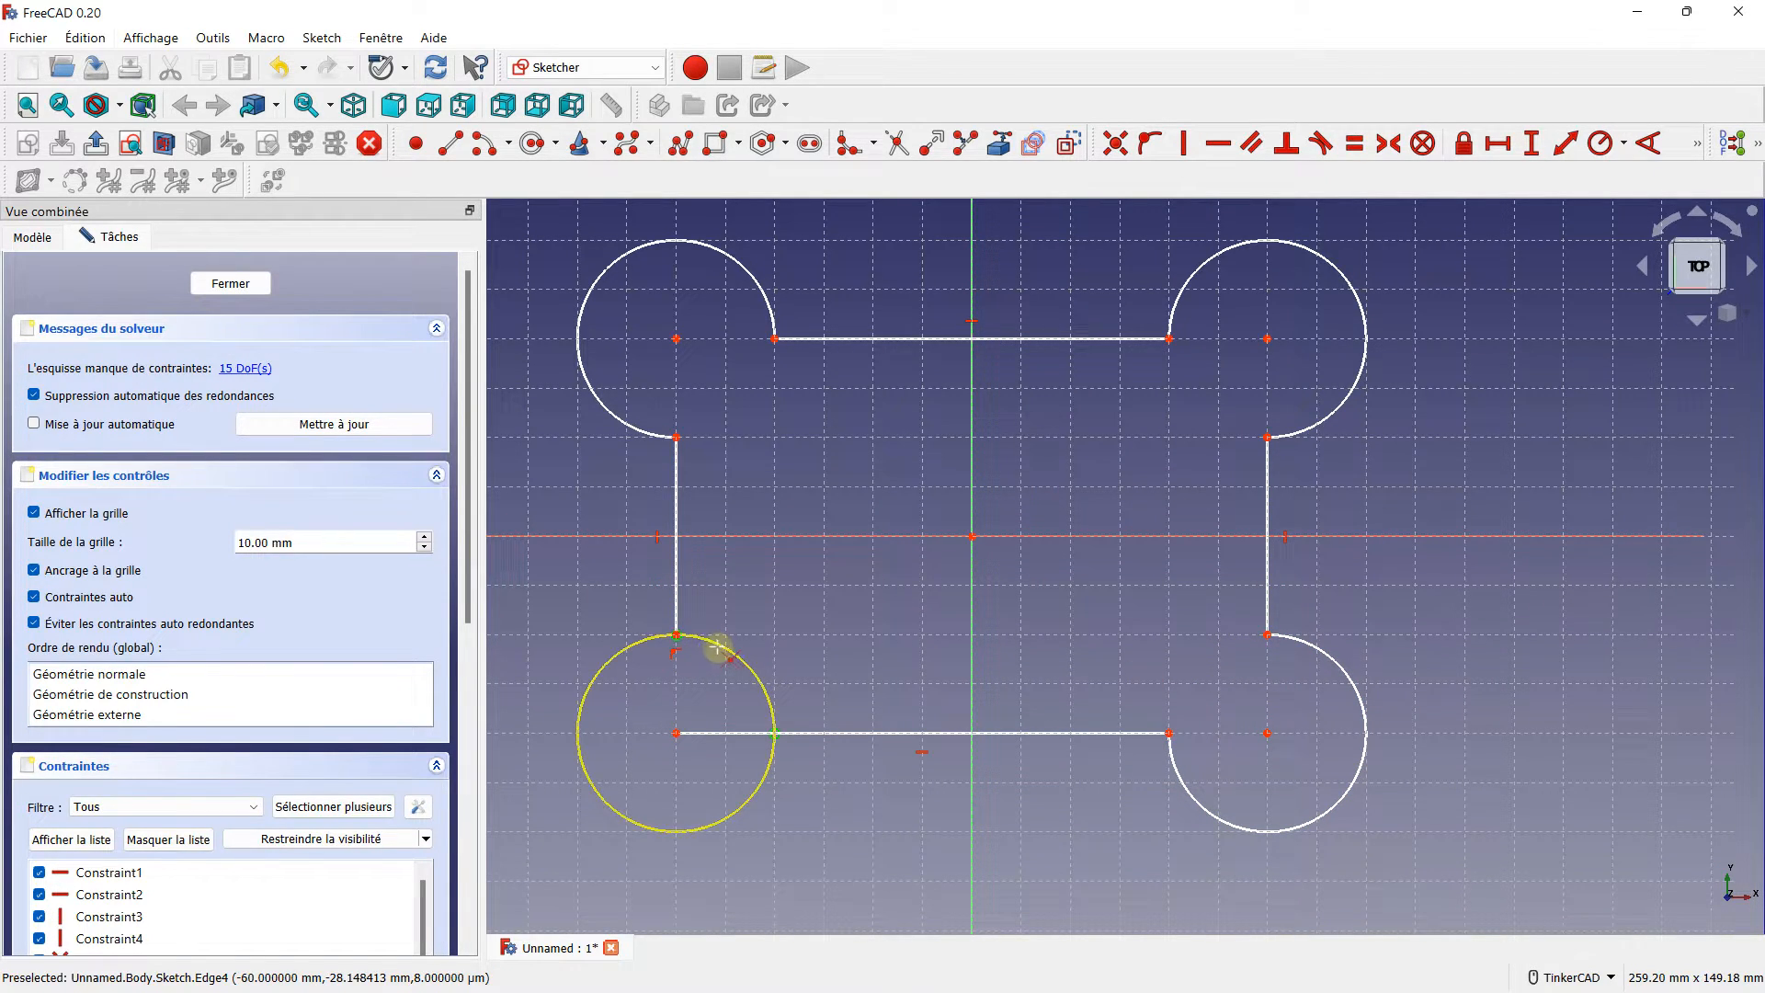
{"action": "left_click", "coordinate": [726, 732]}
{"action": "scroll", "coordinate": [788, 603], "scroll_direction": "down", "scroll_amount": 3}
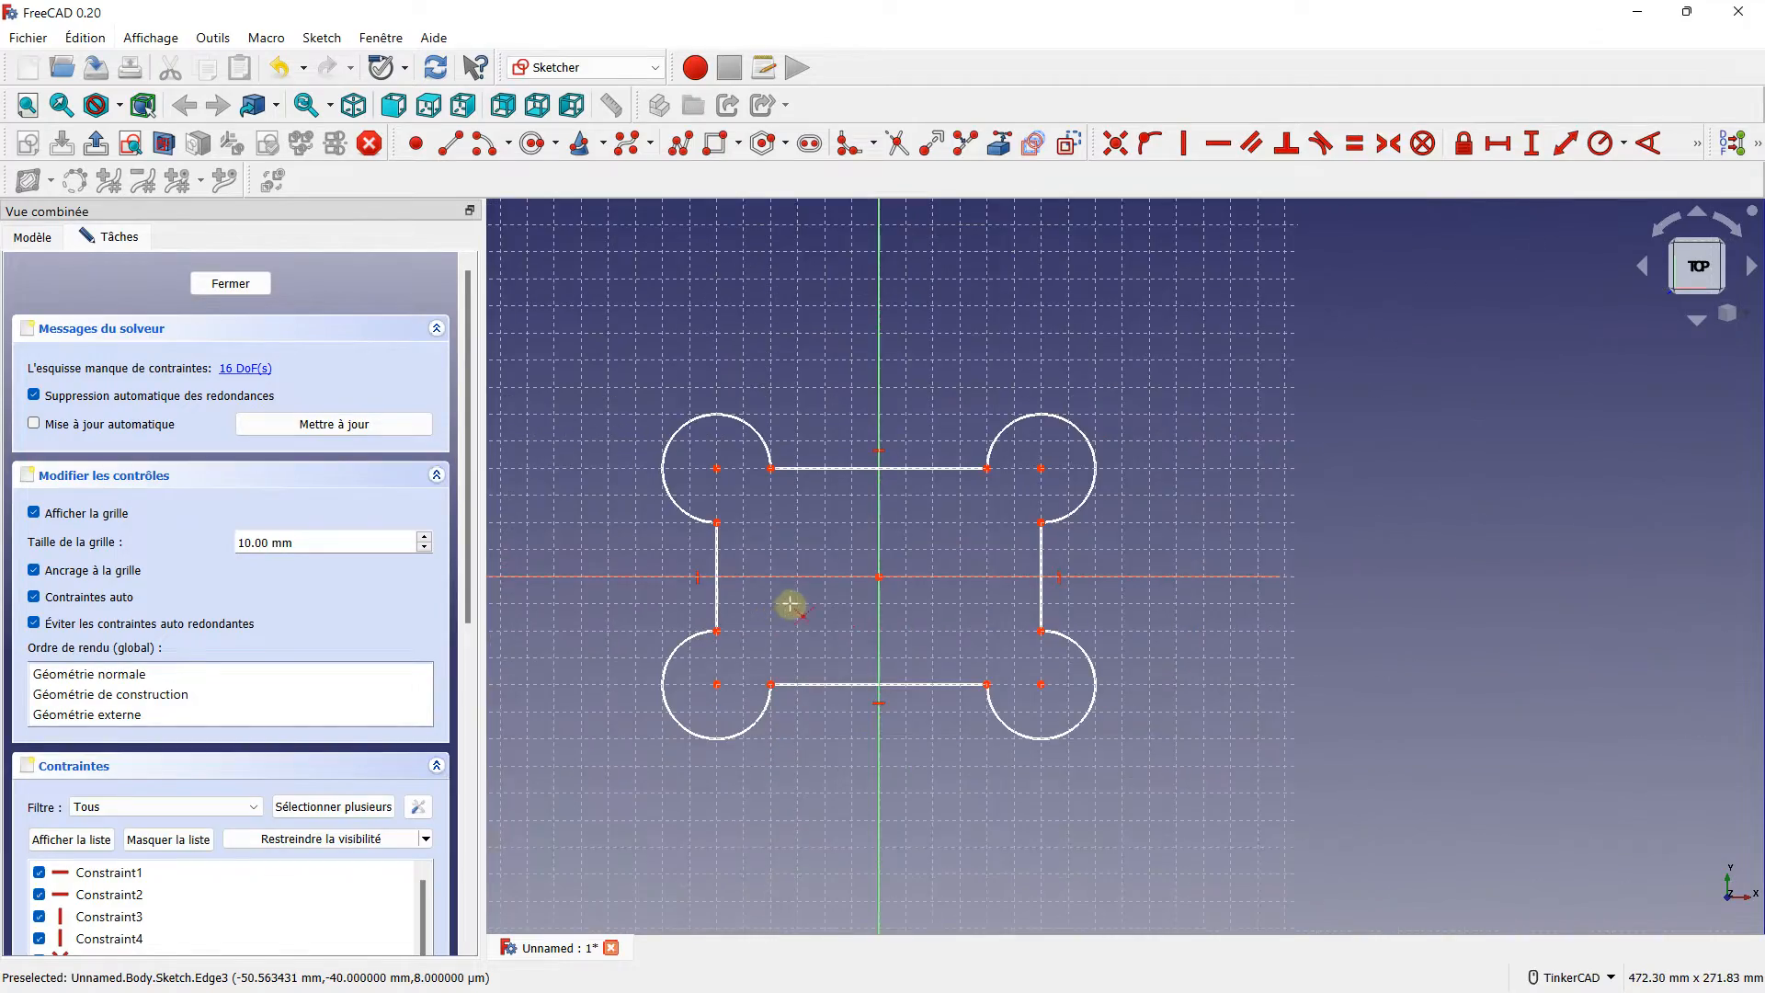
{"action": "mouse_move", "coordinate": [788, 603]}
{"action": "right_mouse_down"}
{"action": "mouse_move", "coordinate": [871, 562]}
{"action": "mouse_move", "coordinate": [816, 539]}
{"action": "mouse_move", "coordinate": [823, 522]}
{"action": "right_mouse_up"}
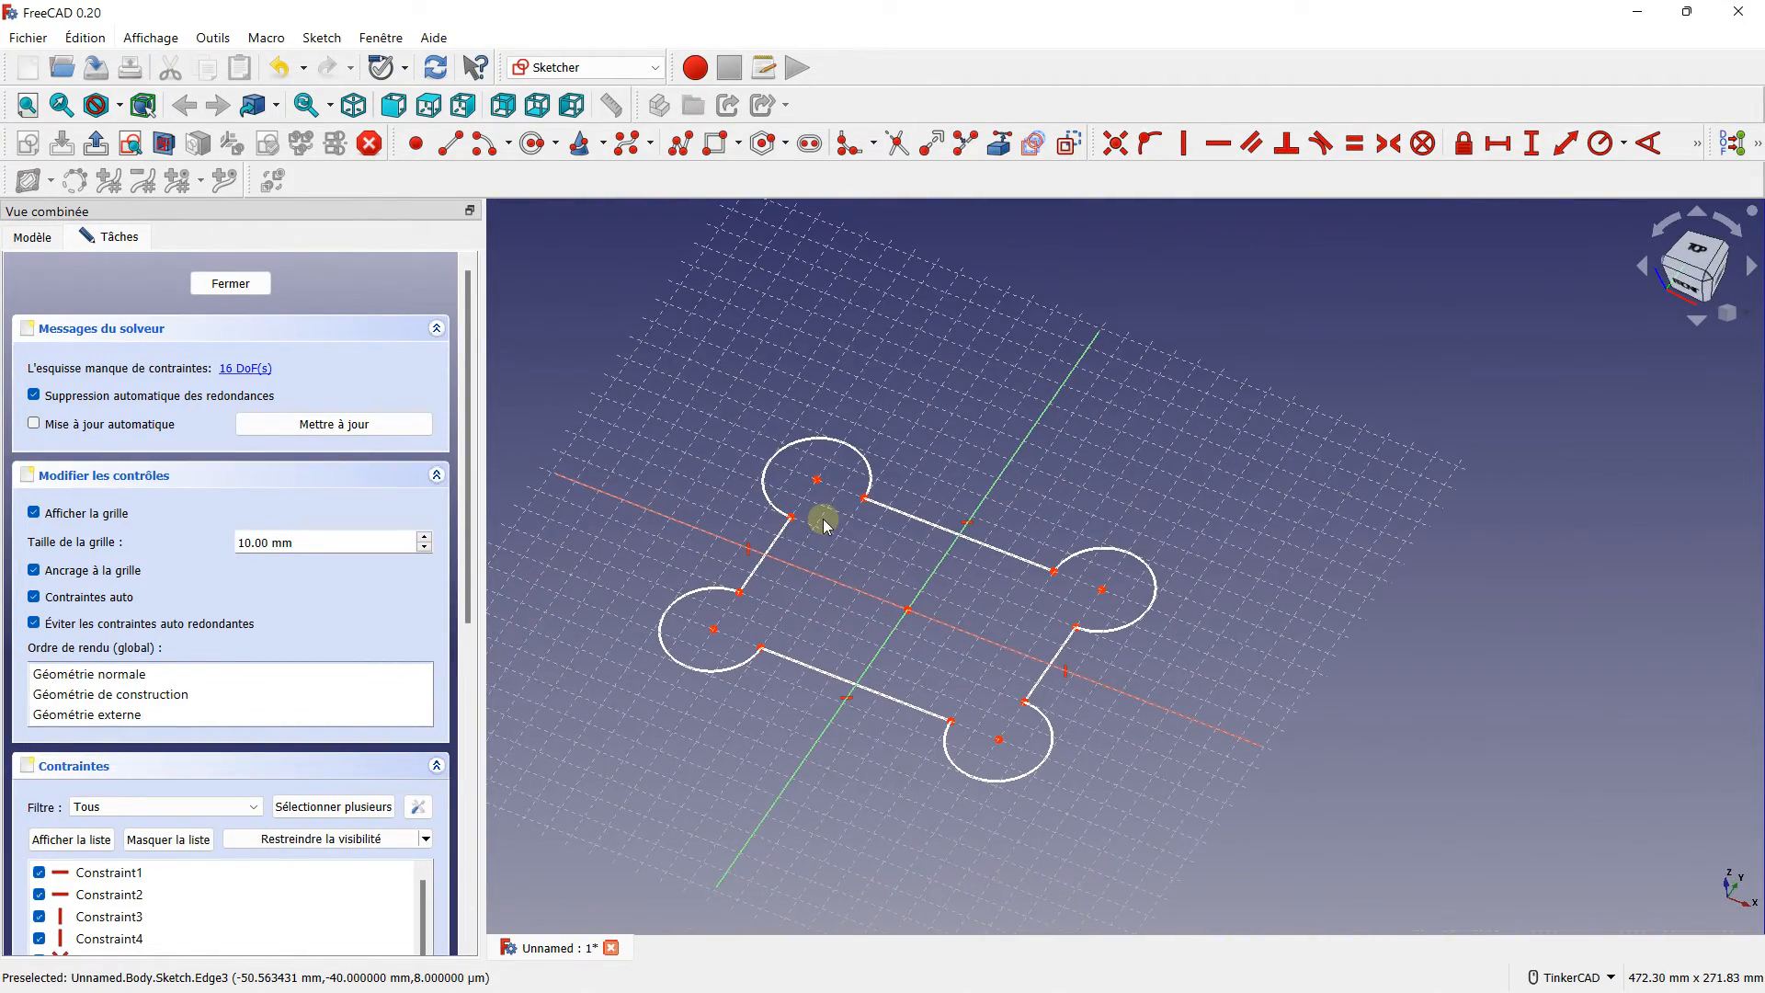
{"action": "left_click", "coordinate": [231, 284]}
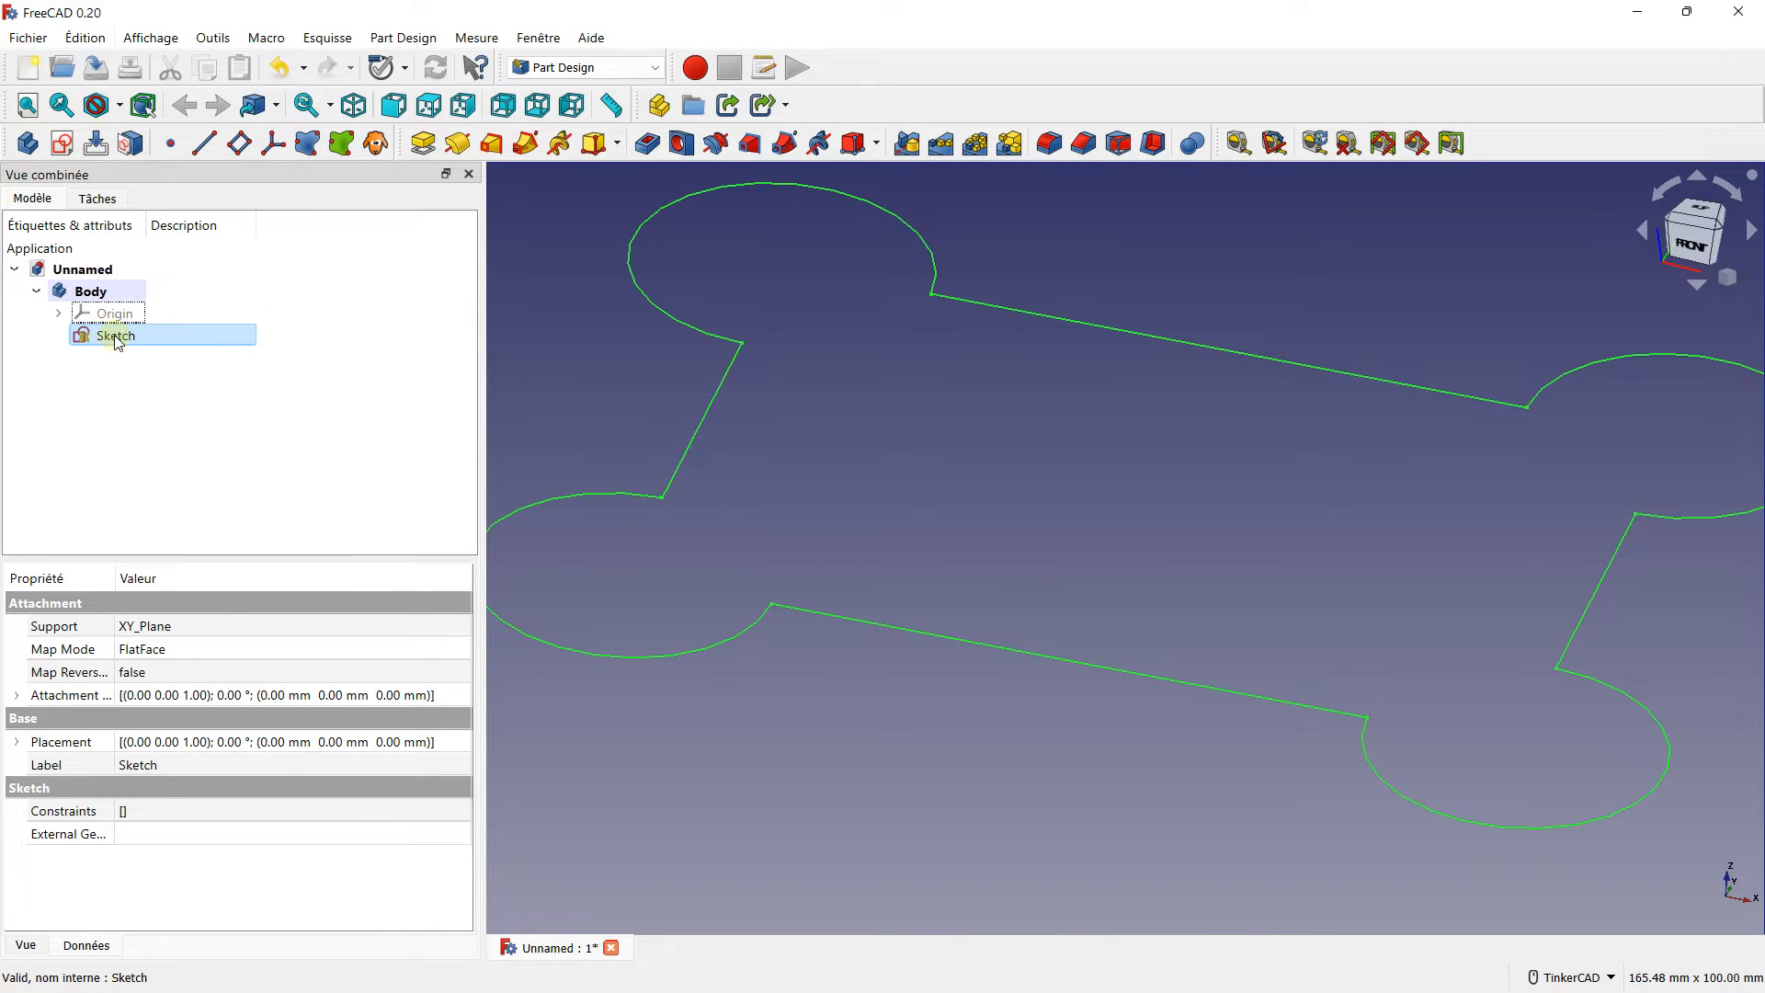
- Pad the closed sketch profile with a length of 8 mm
{"action": "scroll", "coordinate": [815, 426], "scroll_direction": "down", "scroll_amount": 4}
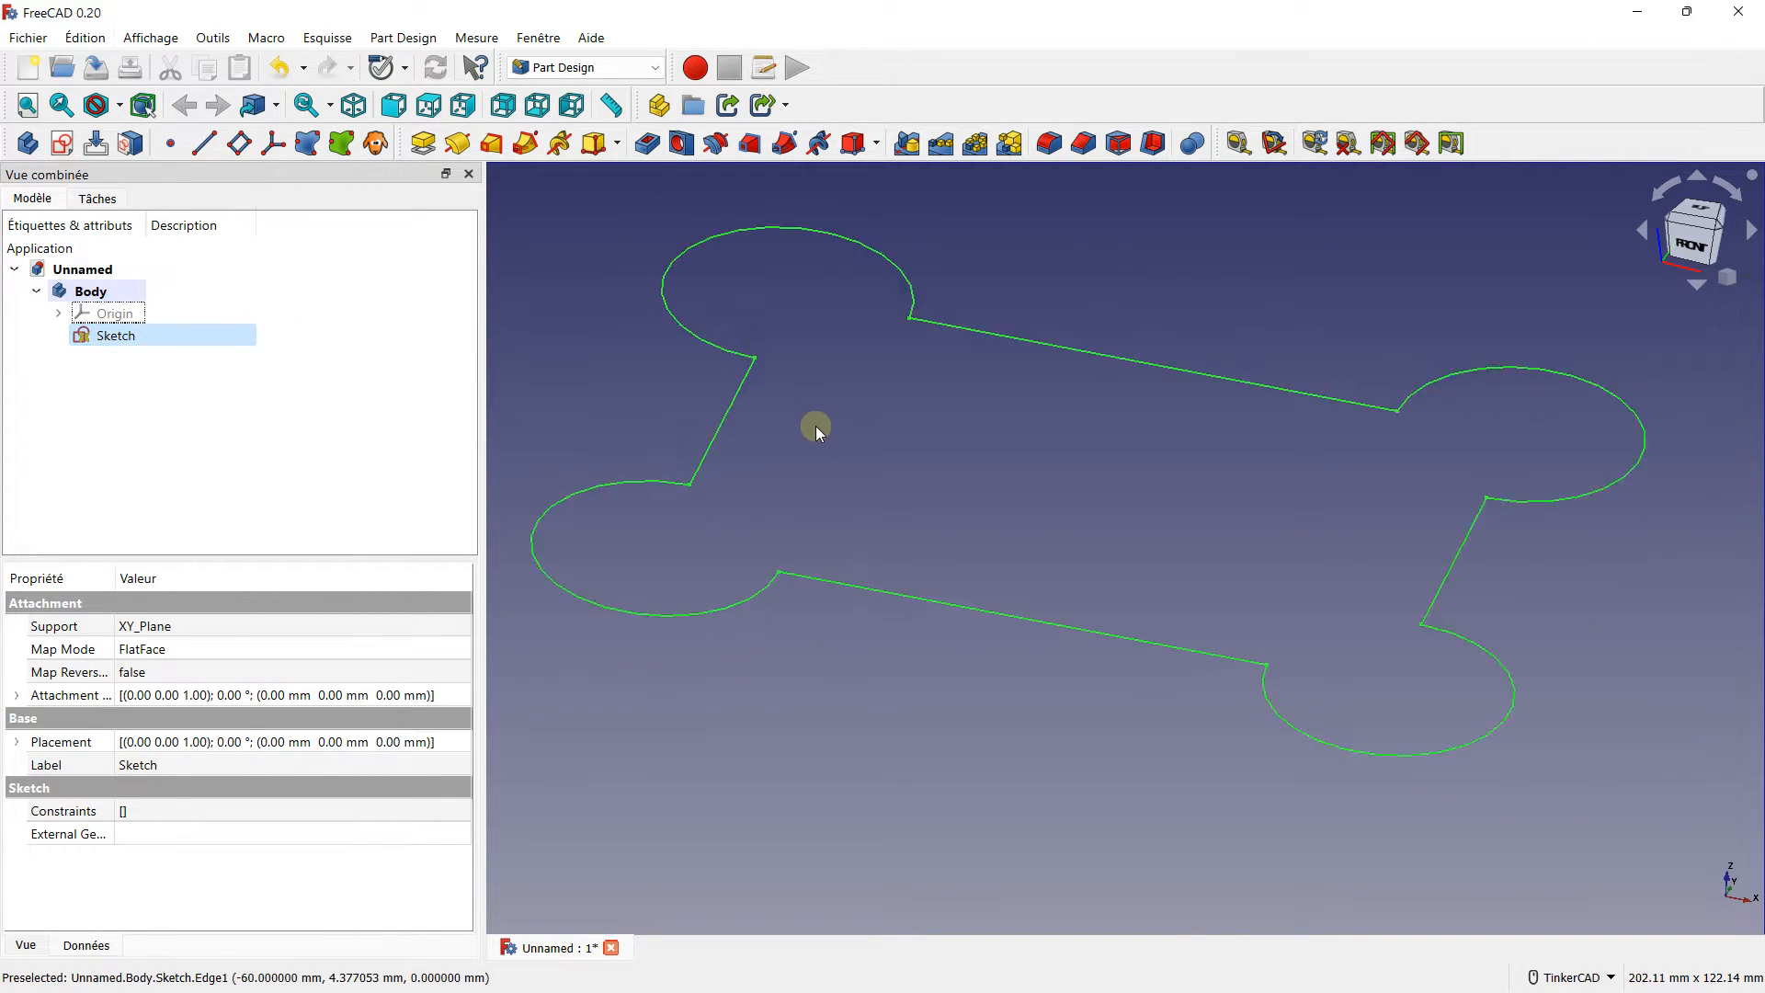
{"action": "left_click", "coordinate": [107, 204]}
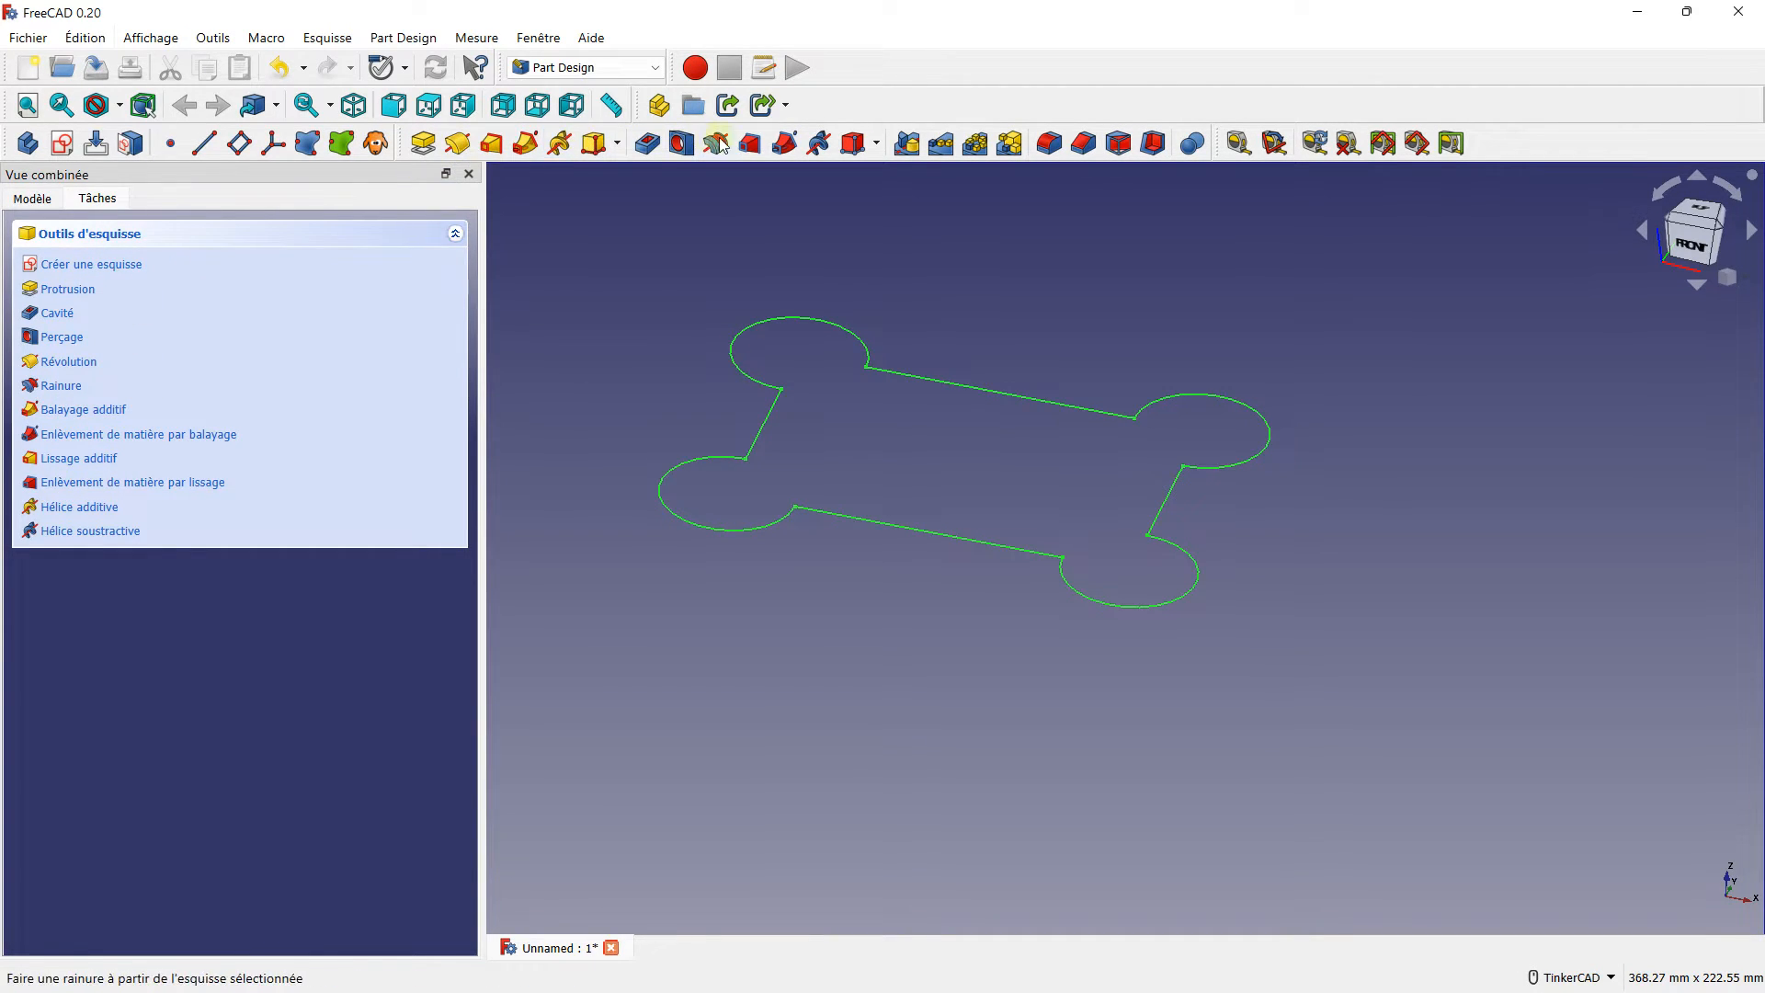
{"action": "left_click", "coordinate": [81, 290]}
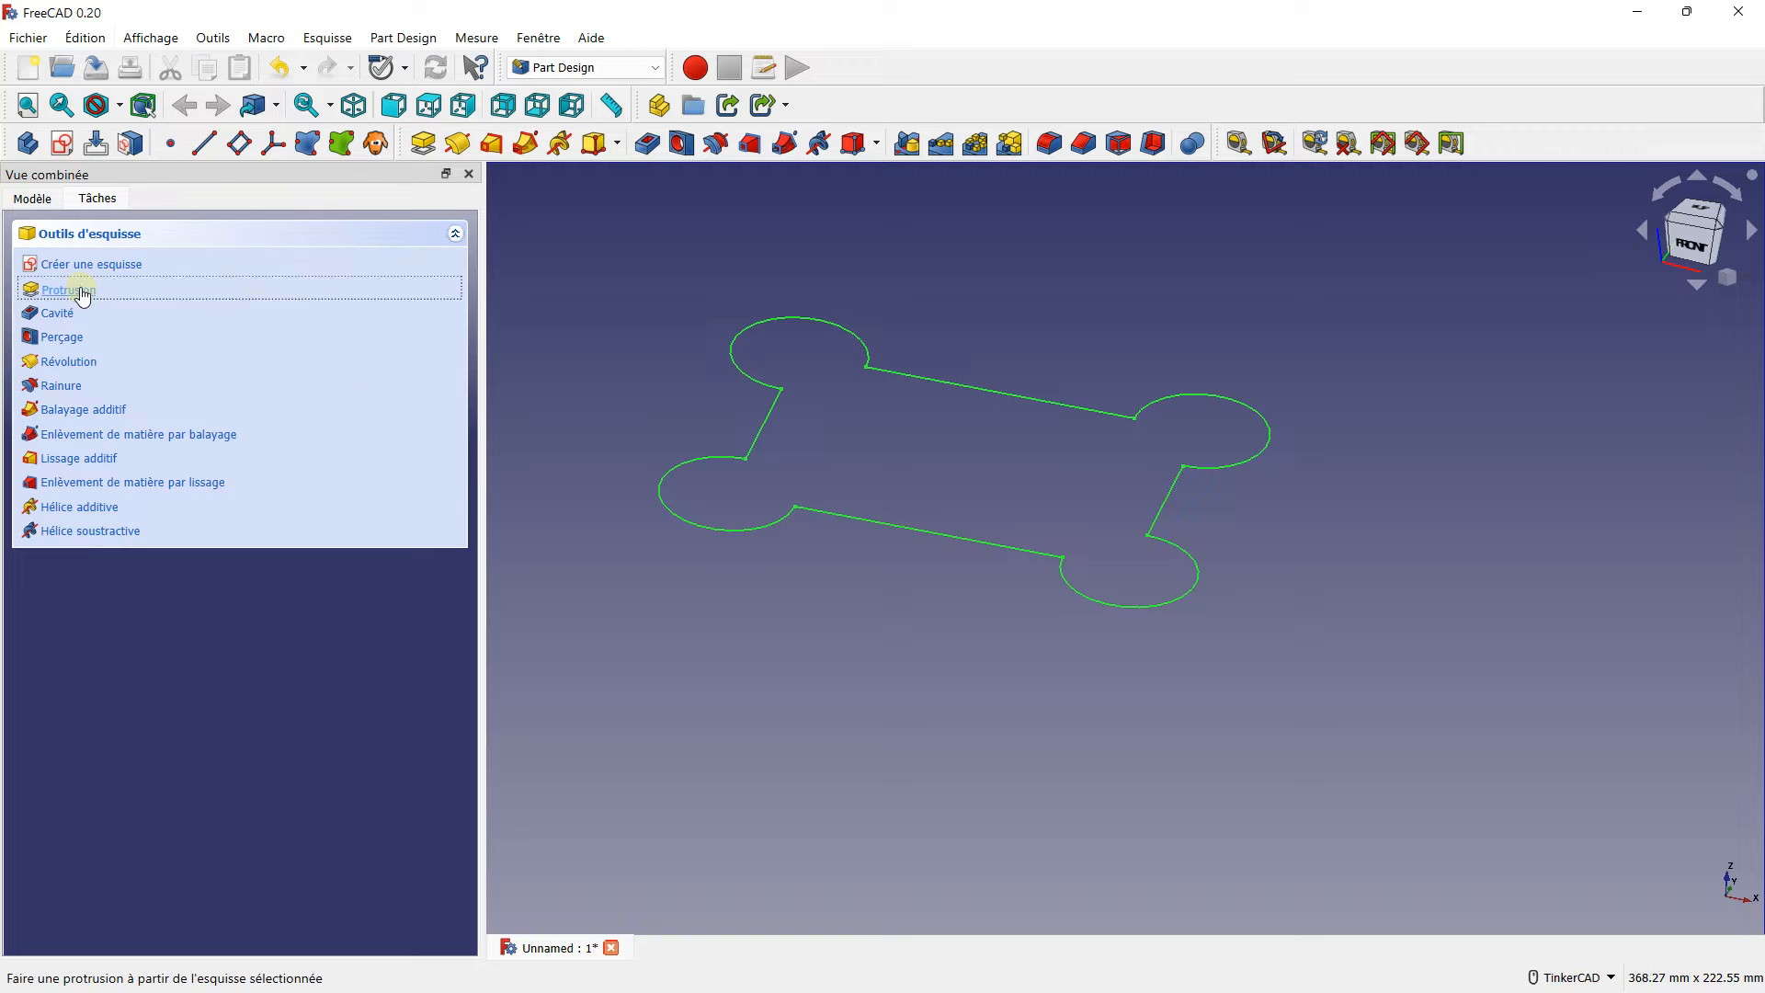
{"action": "scroll", "coordinate": [945, 384], "scroll_direction": "up", "scroll_amount": 1}
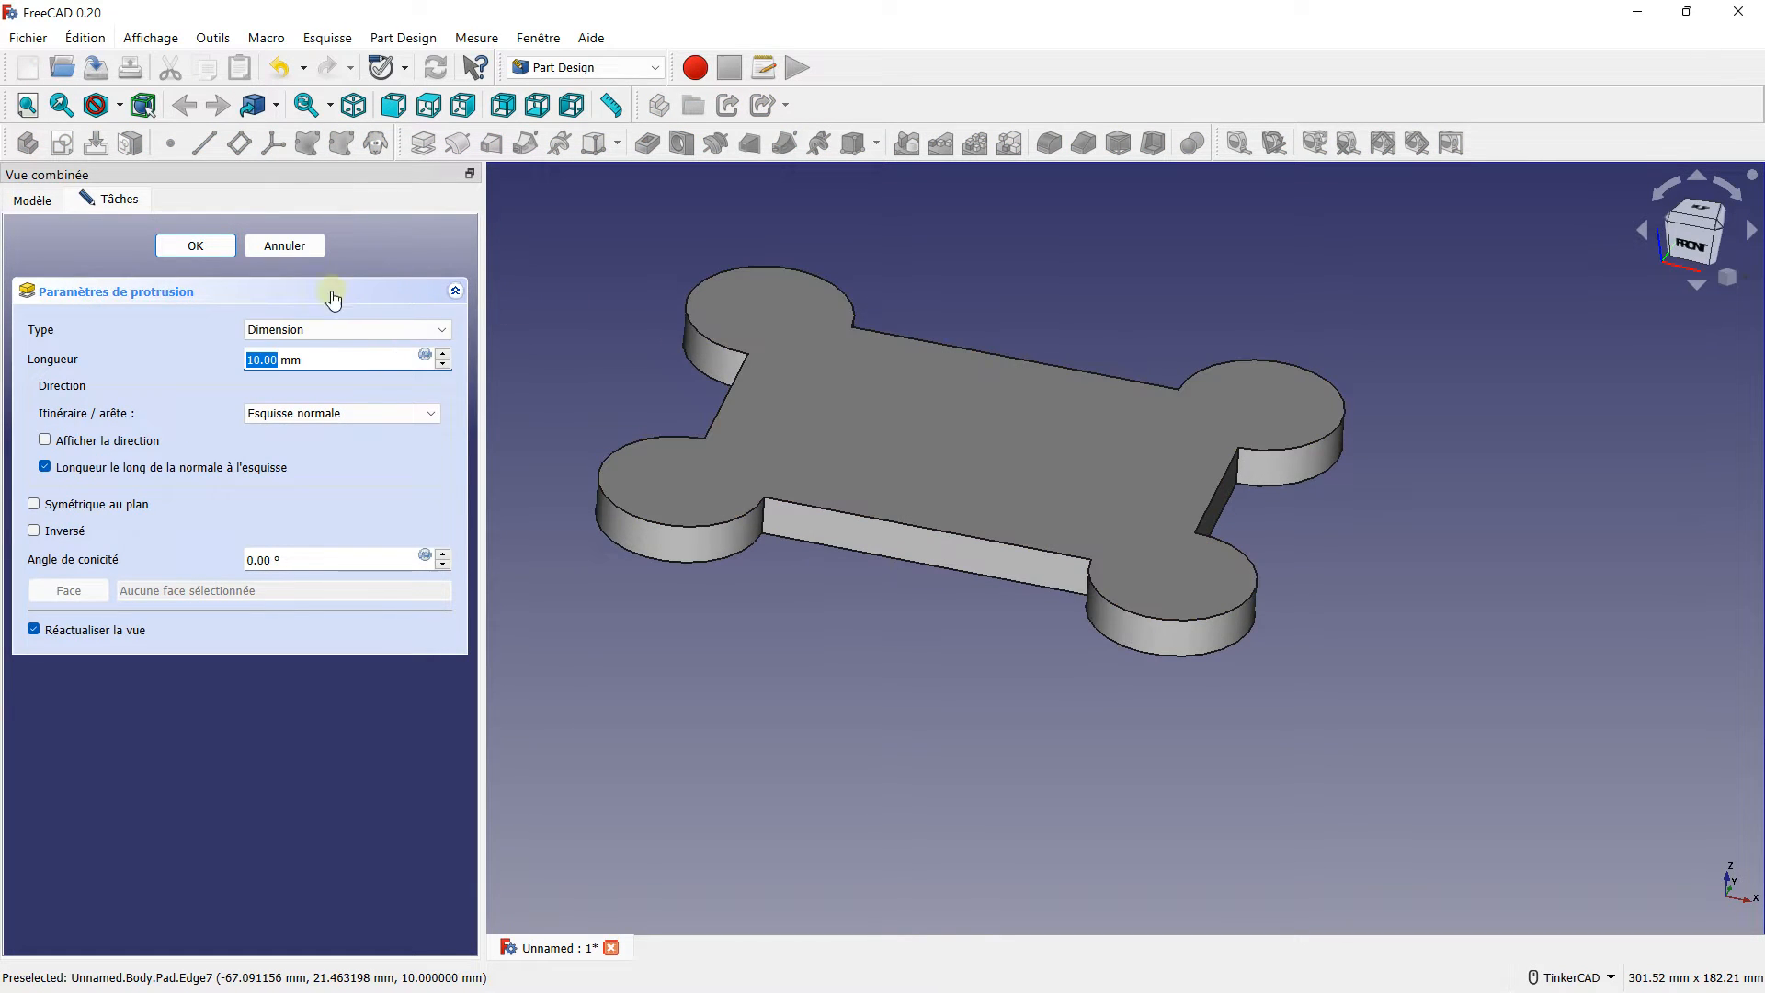
{"action": "left_click", "coordinate": [441, 367]}
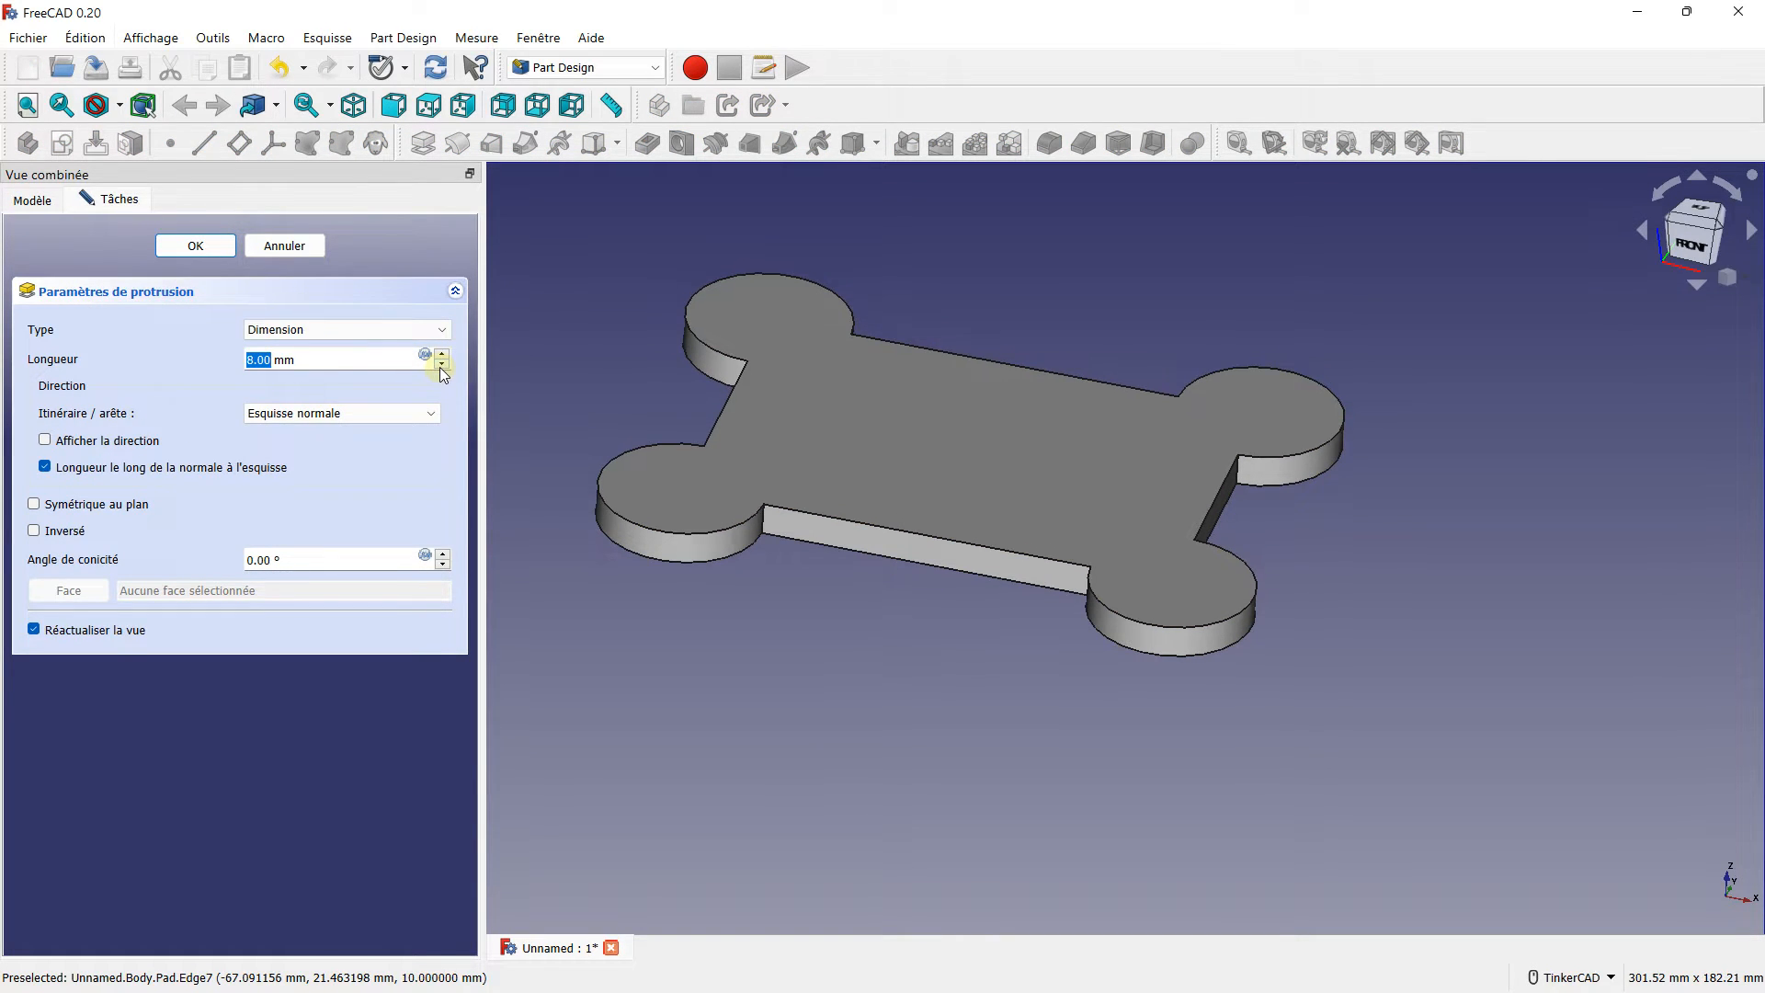
{"action": "left_click", "coordinate": [442, 368]}
{"action": "left_click", "coordinate": [441, 353]}
{"action": "right_click_drag", "start_coordinate": [866, 556], "coordinate": [495, 396]}
{"action": "left_click", "coordinate": [196, 245]}
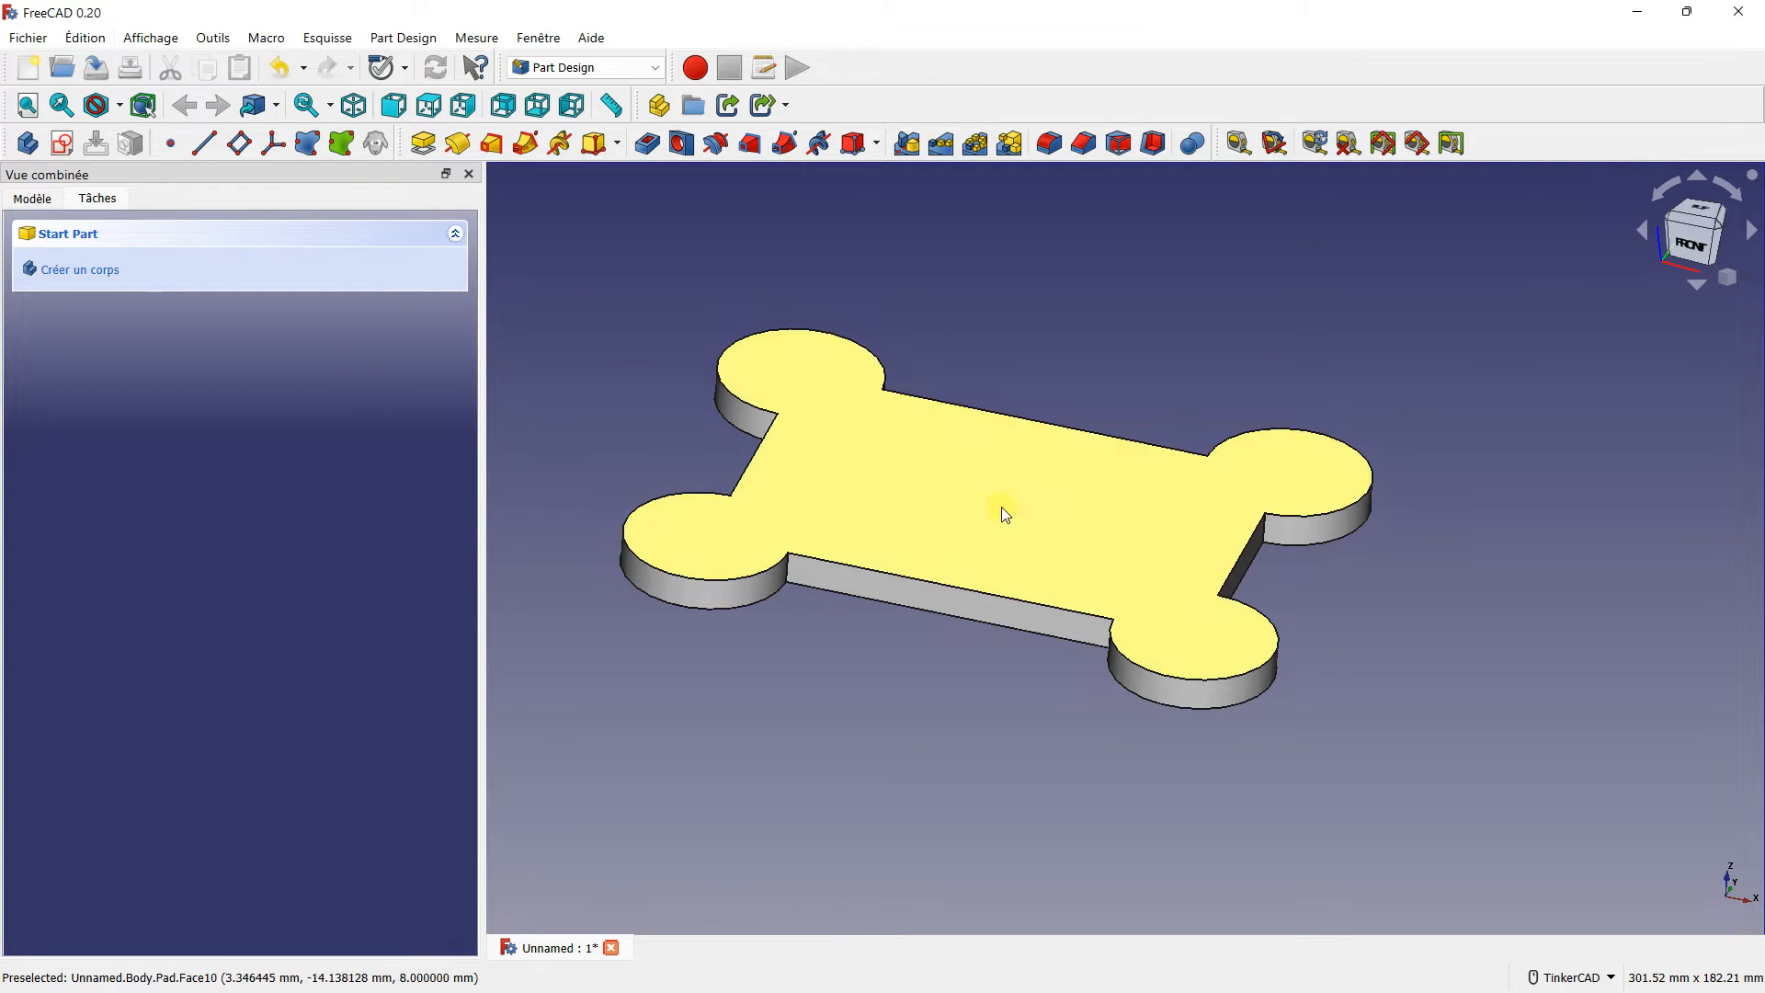
- Create a new sketch on the pad's top face and show its grid
{"action": "left_click", "coordinate": [928, 489]}
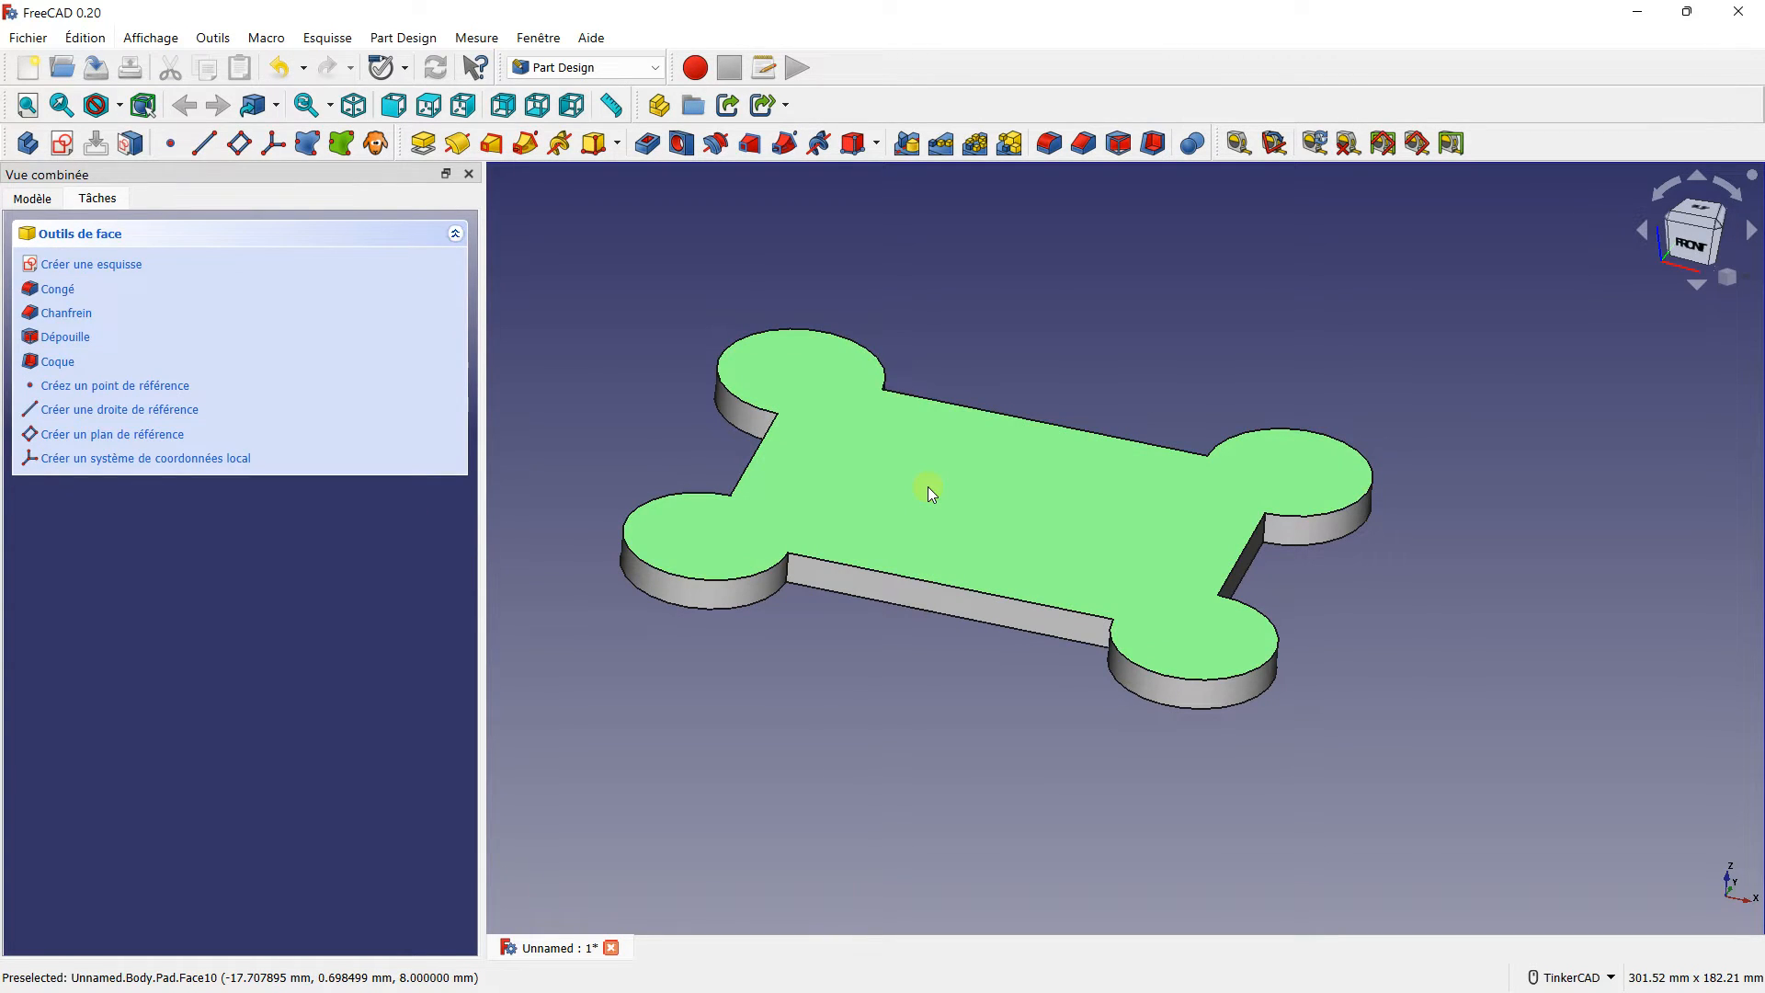
{"action": "left_click", "coordinate": [108, 264]}
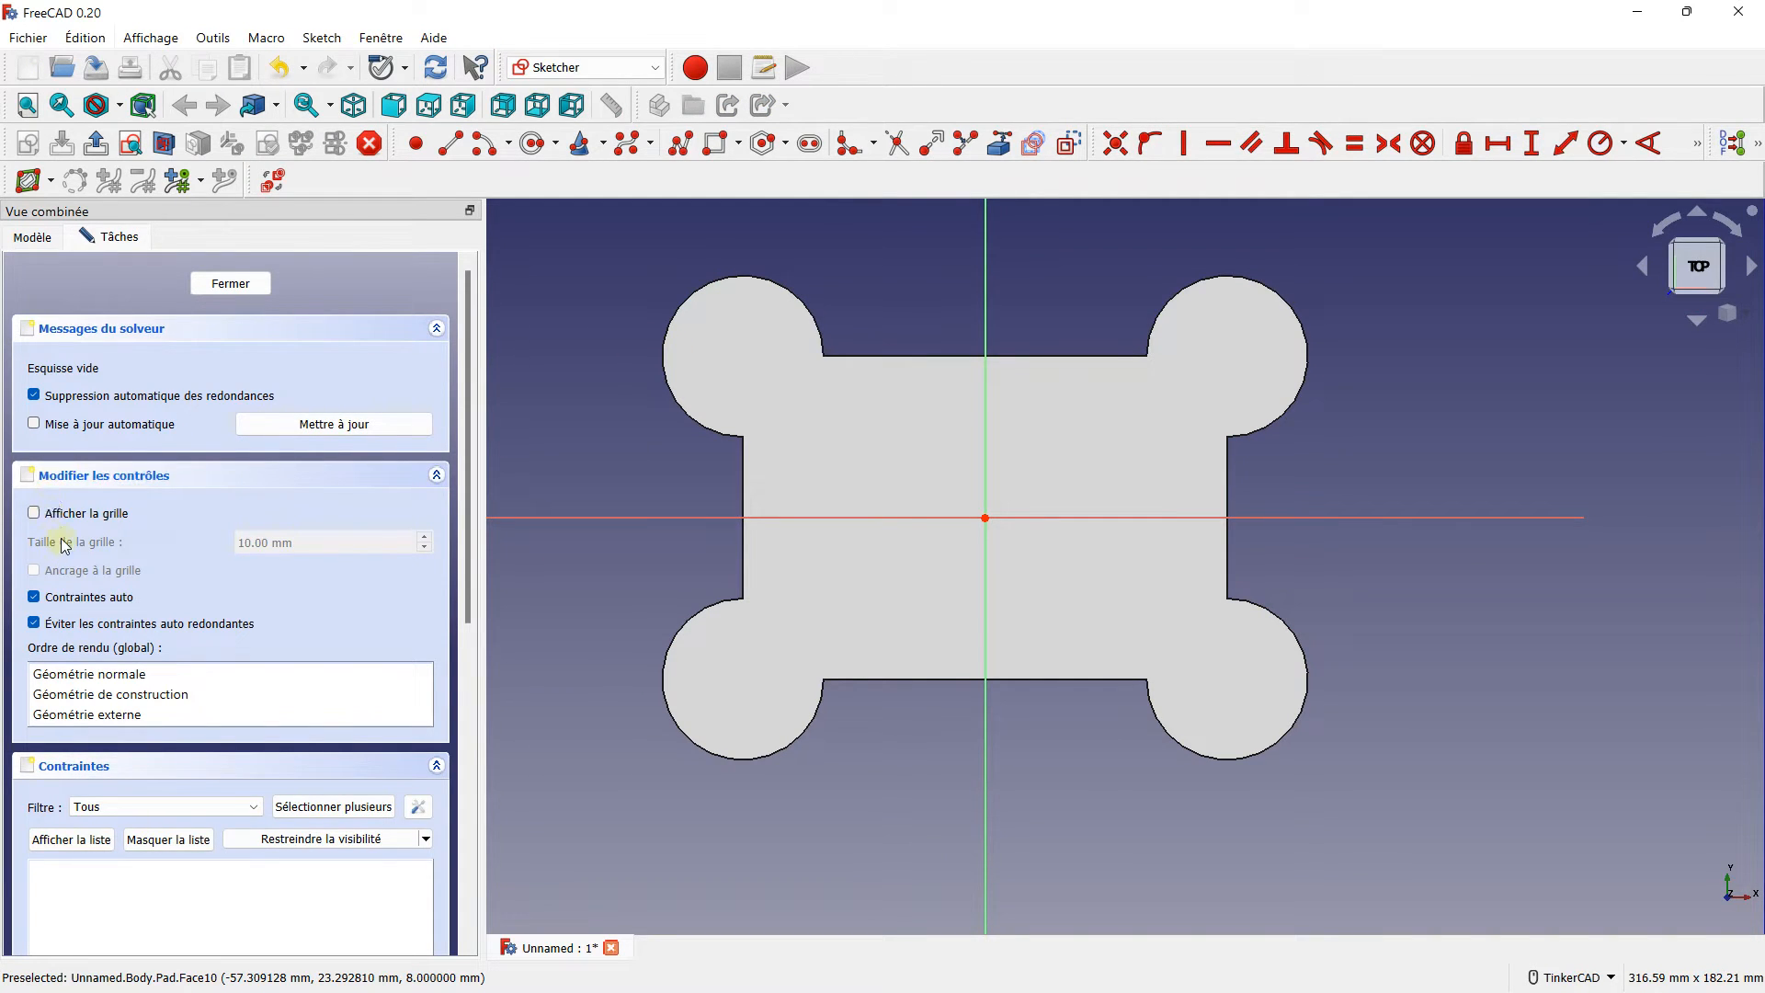
{"action": "left_click", "coordinate": [35, 512]}
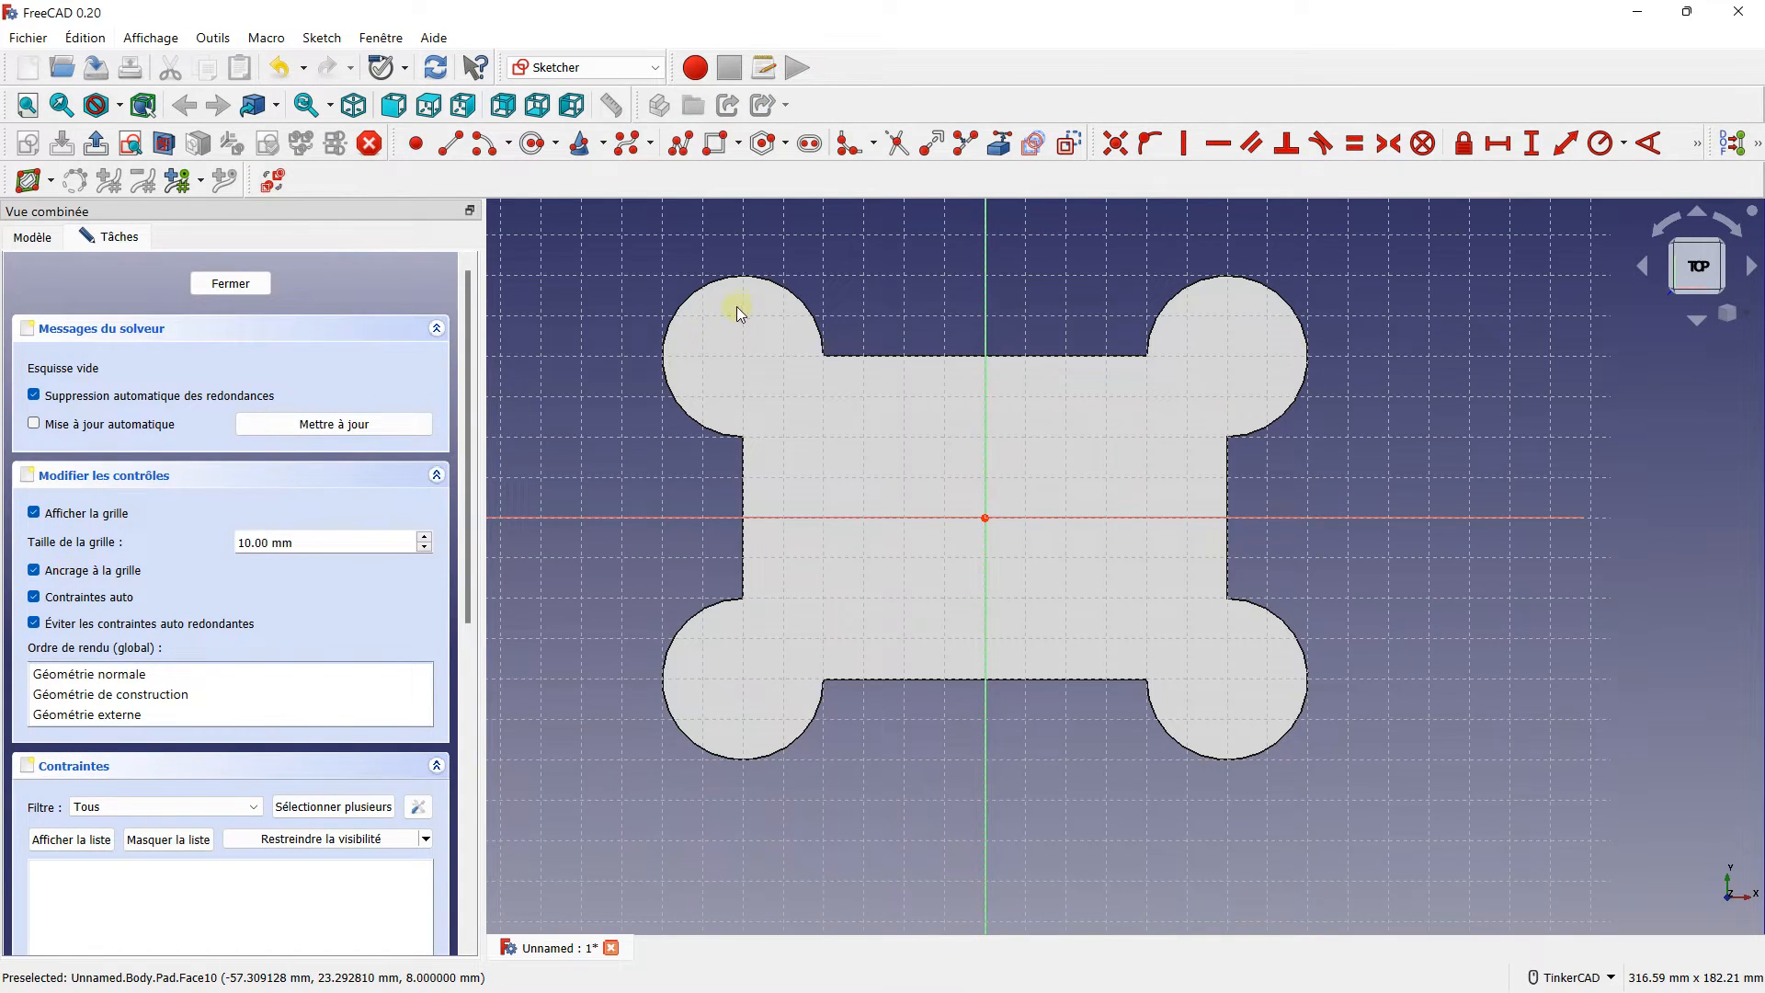
- Draw circles of 10 mm radius centred in the two upper corner lobes of the plate
{"action": "scroll", "coordinate": [739, 301], "scroll_direction": "up", "scroll_amount": 3}
{"action": "key", "text": "g"}
{"action": "key", "text": "c"}
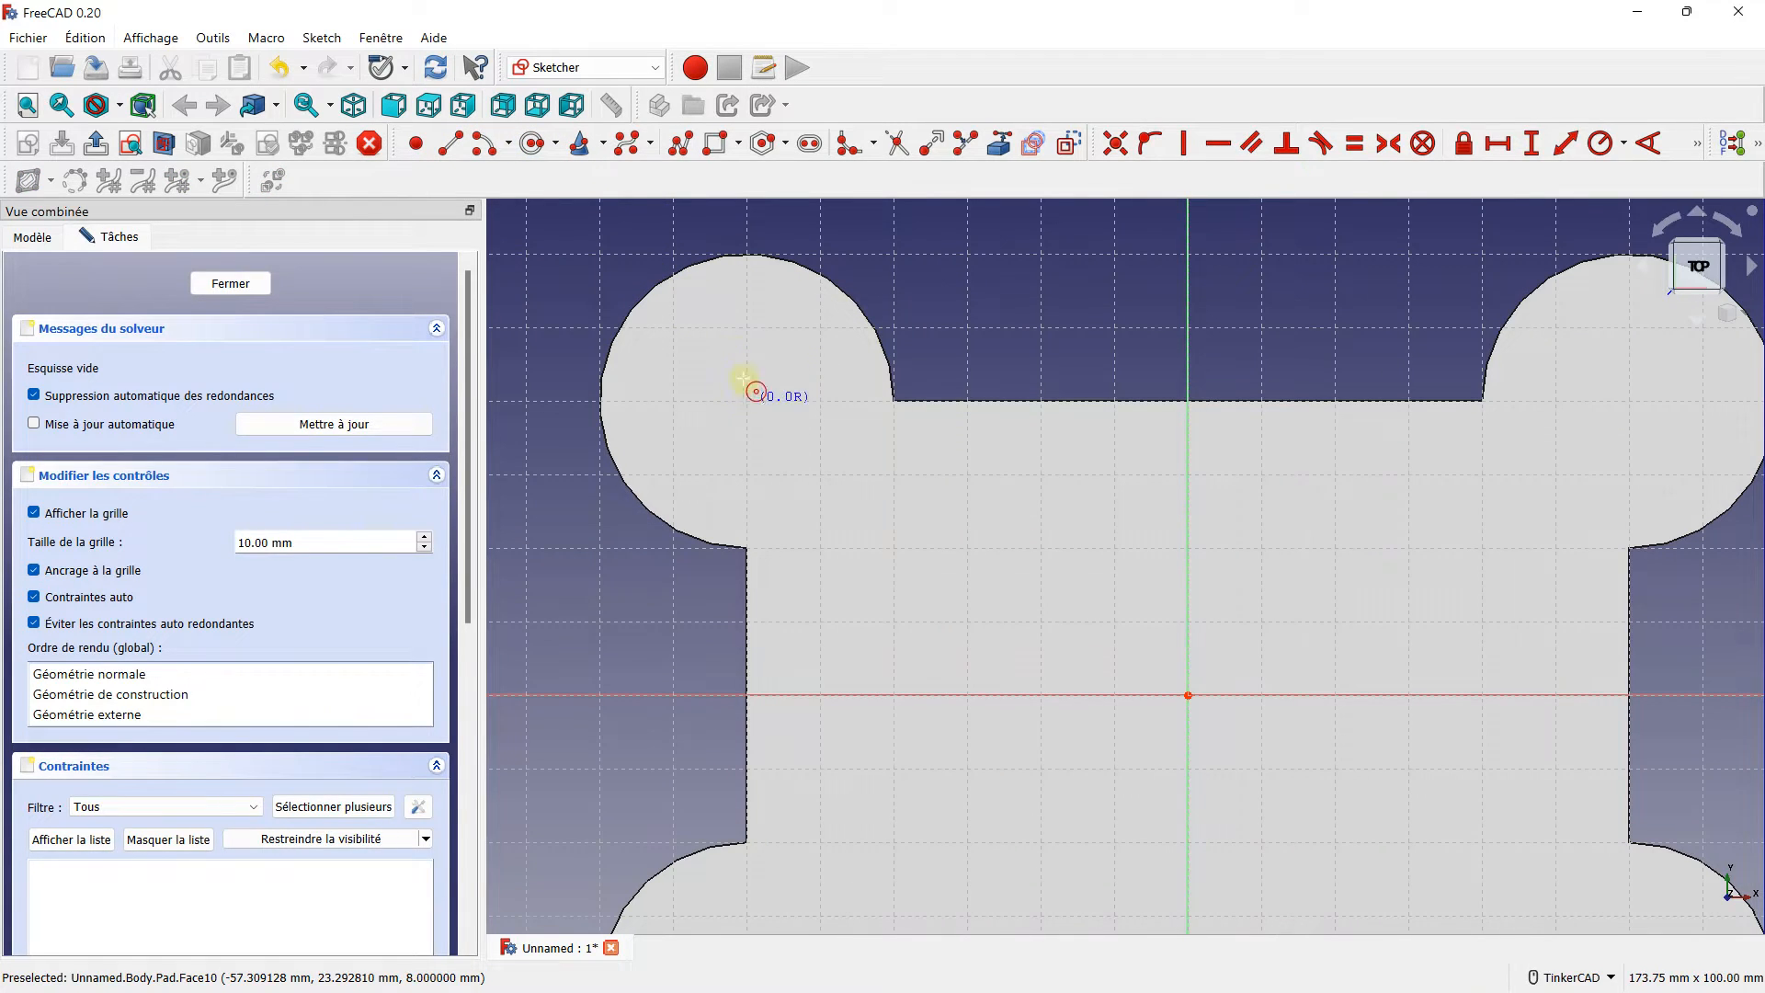
{"action": "left_click", "coordinate": [747, 323]}
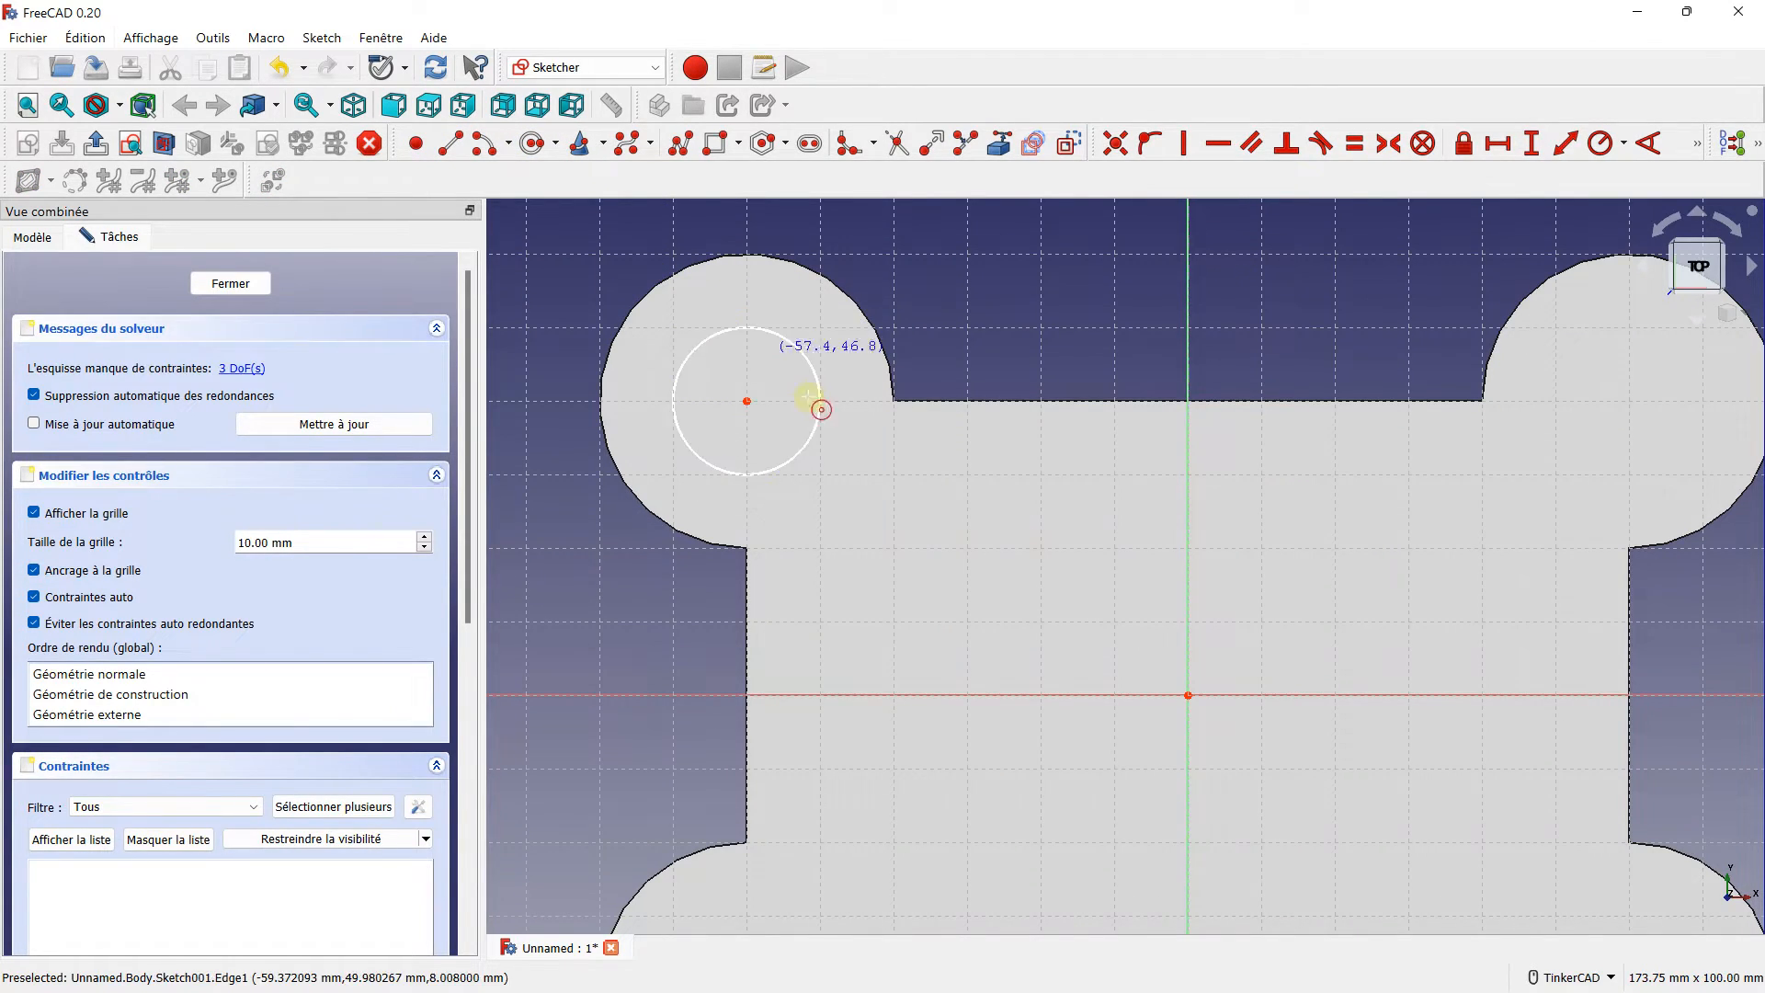
{"action": "scroll", "coordinate": [1057, 494], "scroll_direction": "down", "scroll_amount": 2}
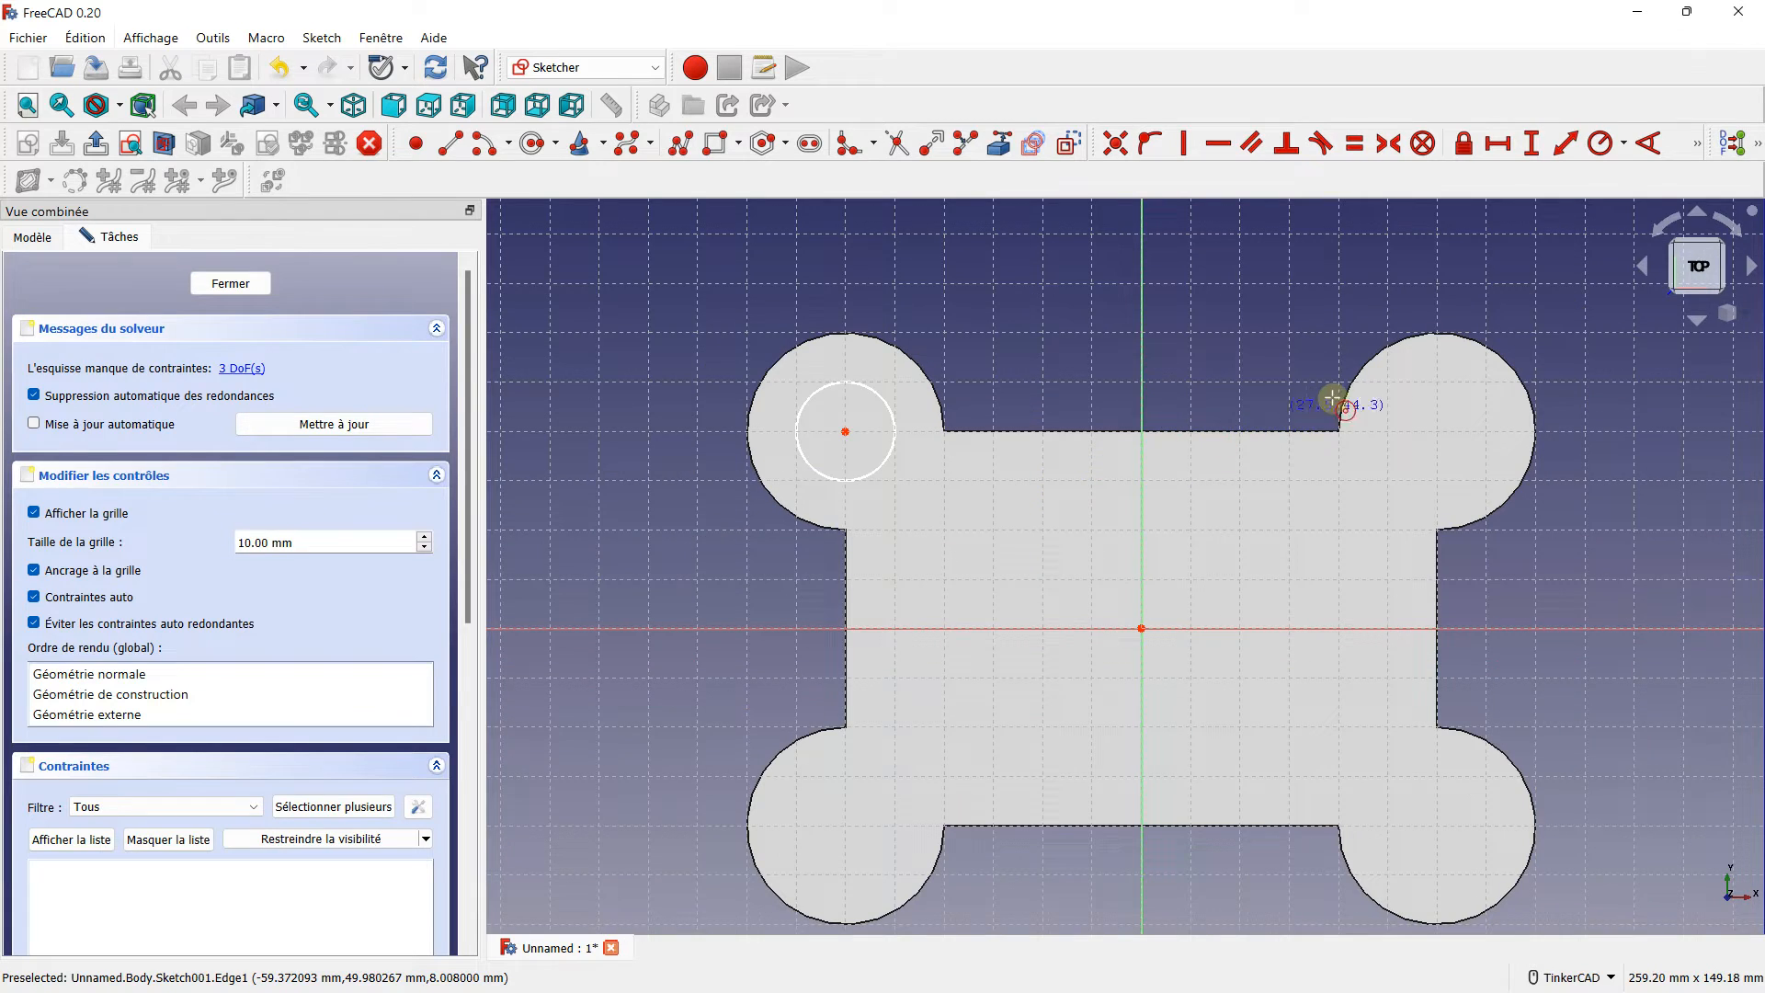
{"action": "left_click", "coordinate": [1439, 432]}
{"action": "left_click", "coordinate": [1373, 419]}
- Draw circles of 10 mm radius centred in the two lower corner lobes, and close the sketch
{"action": "middle_click_drag", "start_coordinate": [956, 621], "coordinate": [878, 444]}
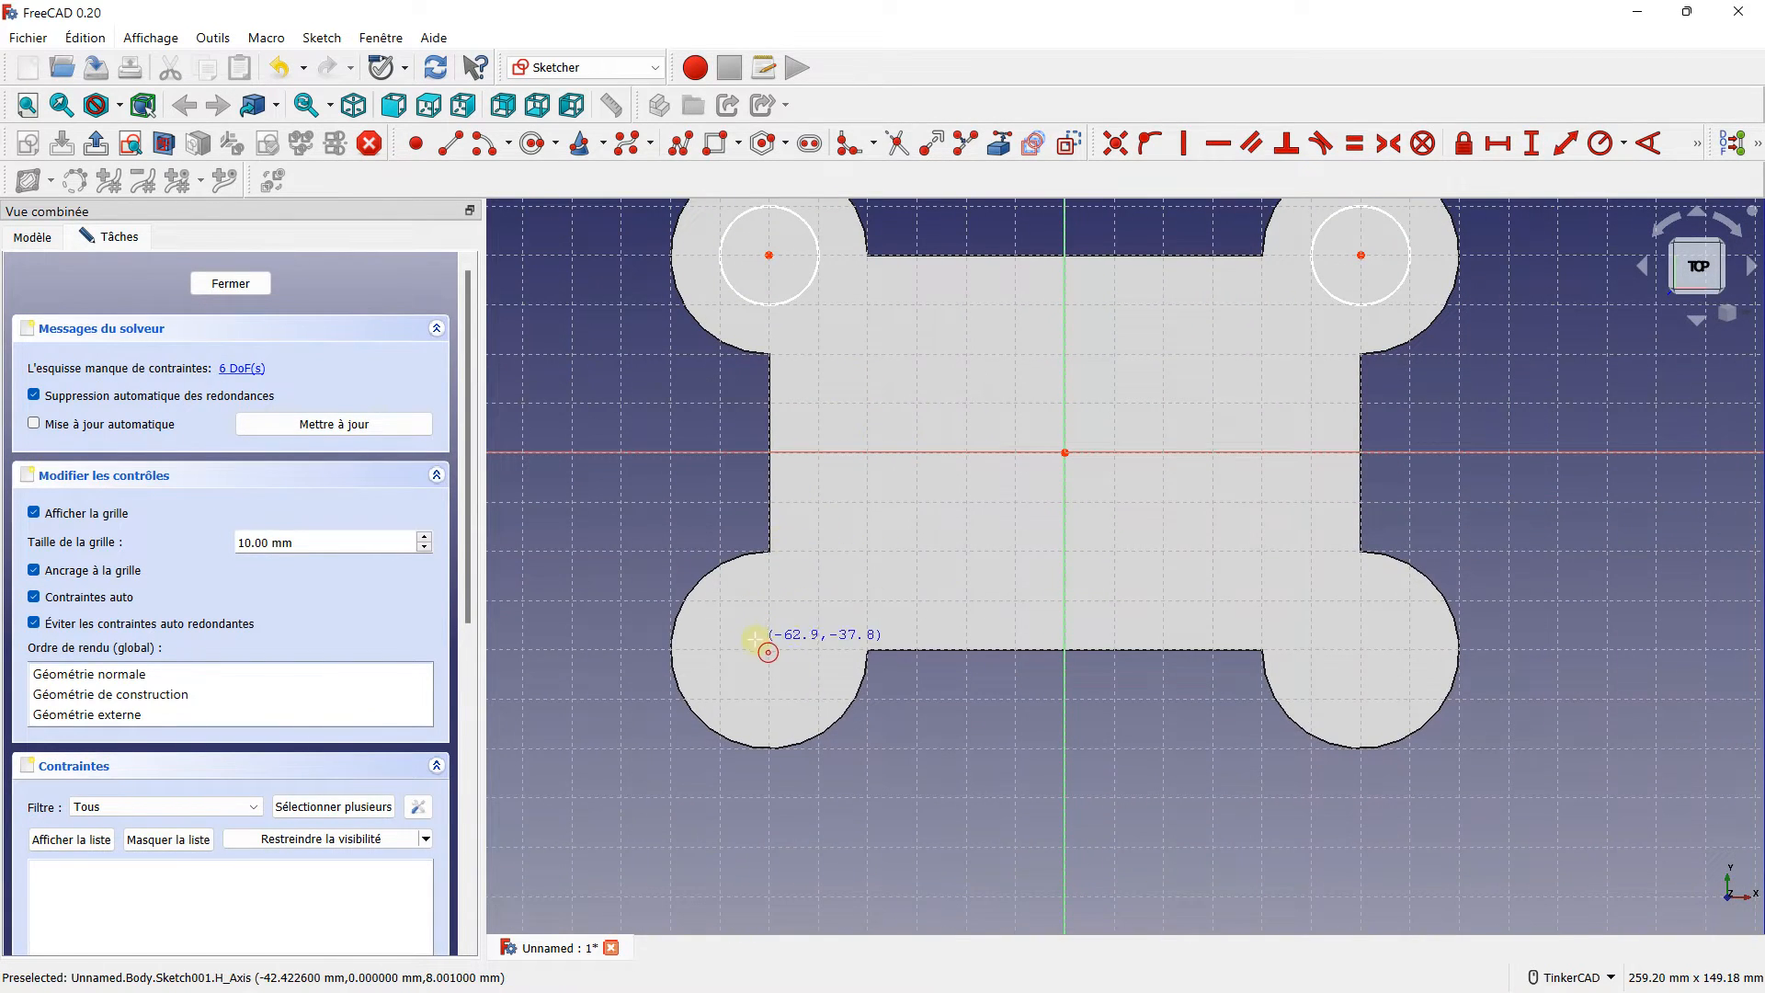
{"action": "left_click", "coordinate": [770, 649]}
{"action": "left_click", "coordinate": [774, 602]}
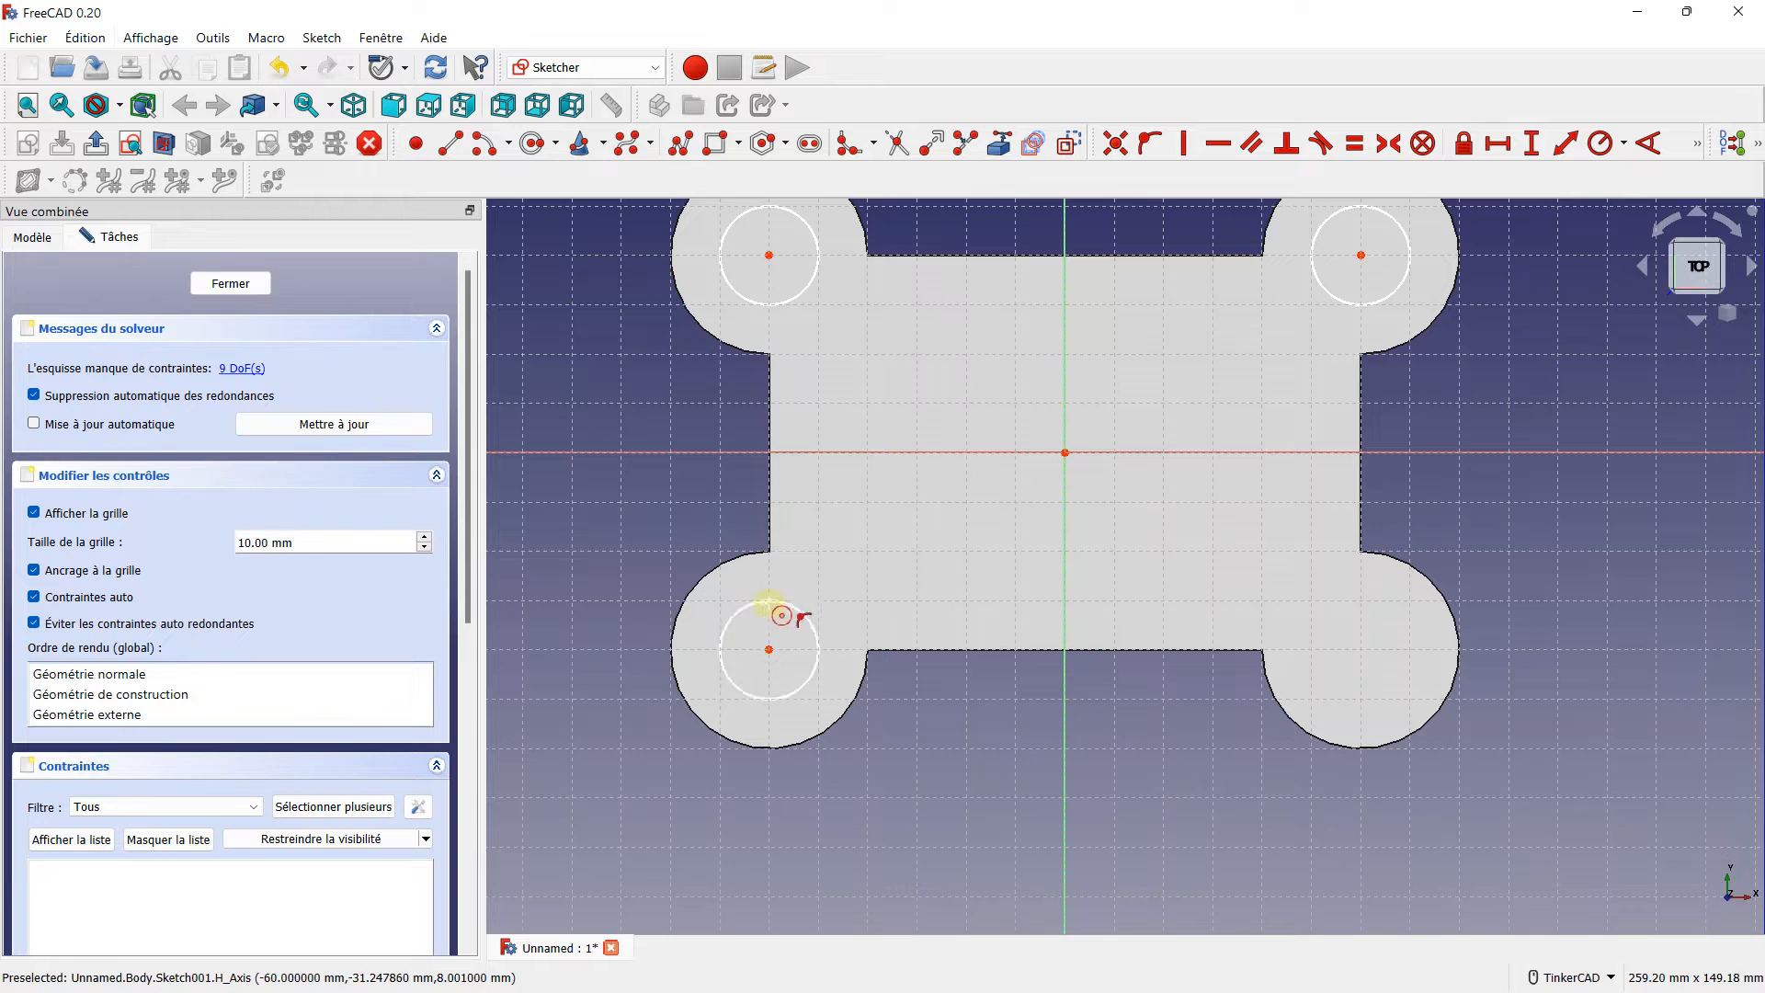
{"action": "left_click", "coordinate": [1362, 649]}
{"action": "left_click", "coordinate": [1362, 600]}
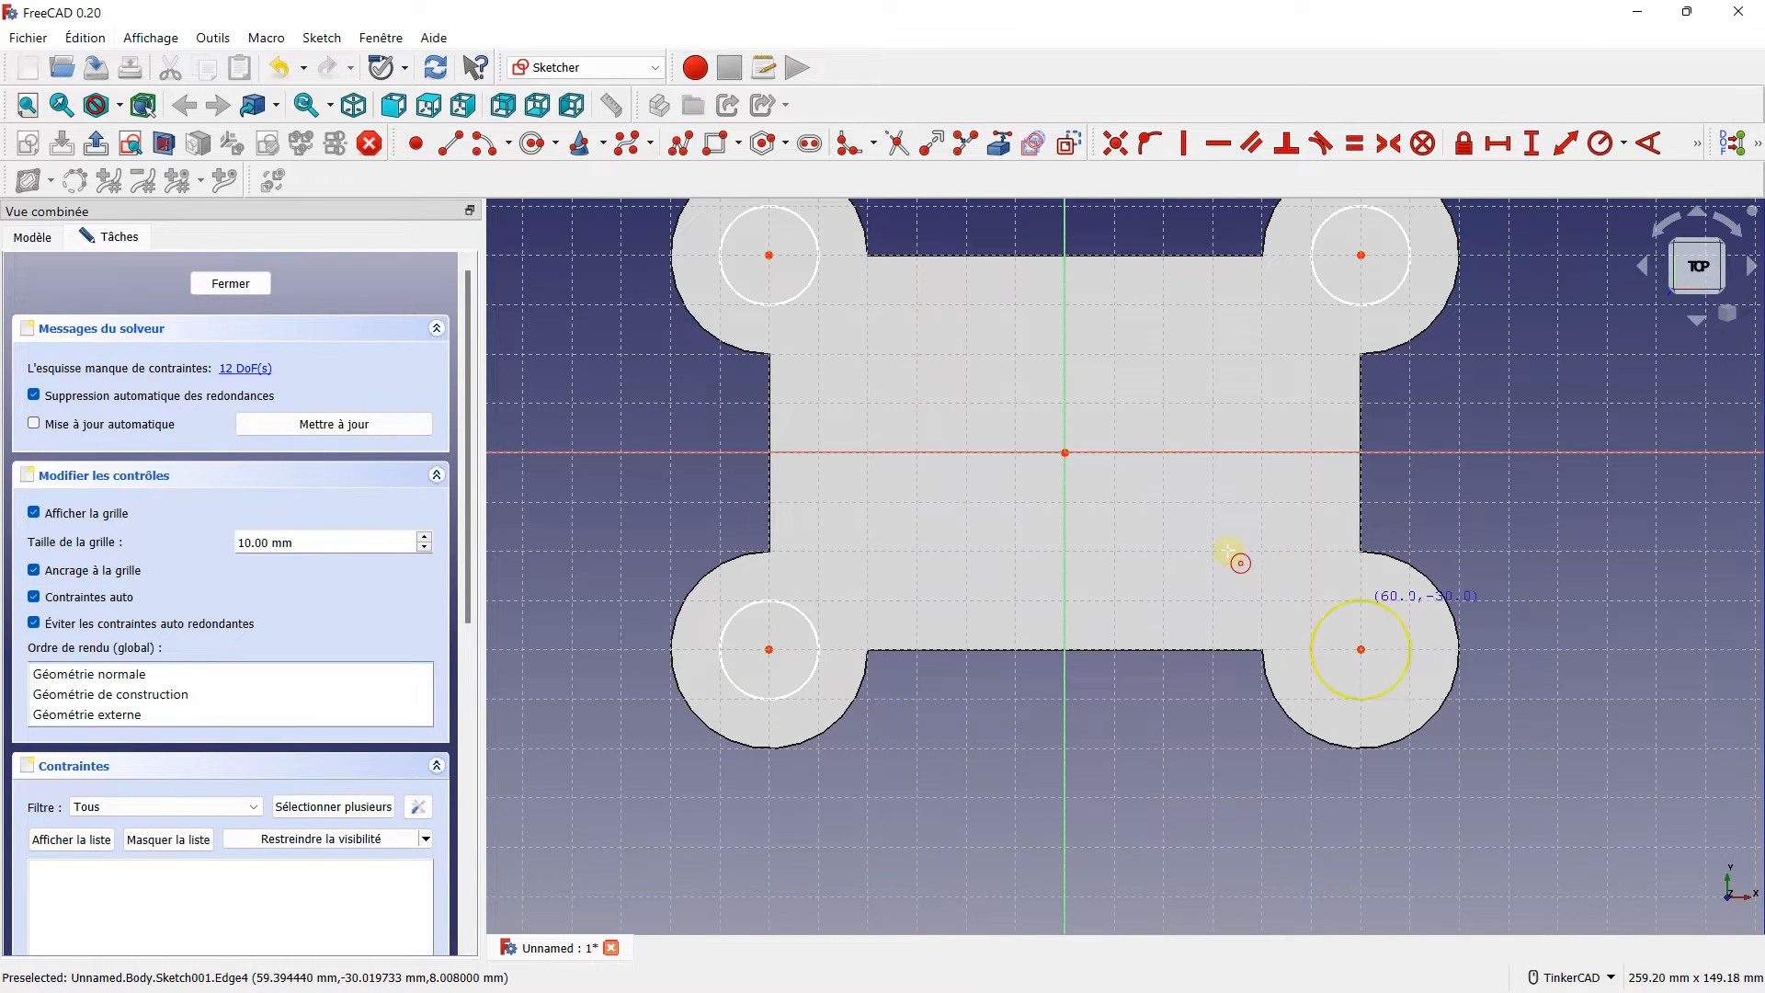
{"action": "right_click_drag", "start_coordinate": [1237, 563], "coordinate": [1147, 520]}
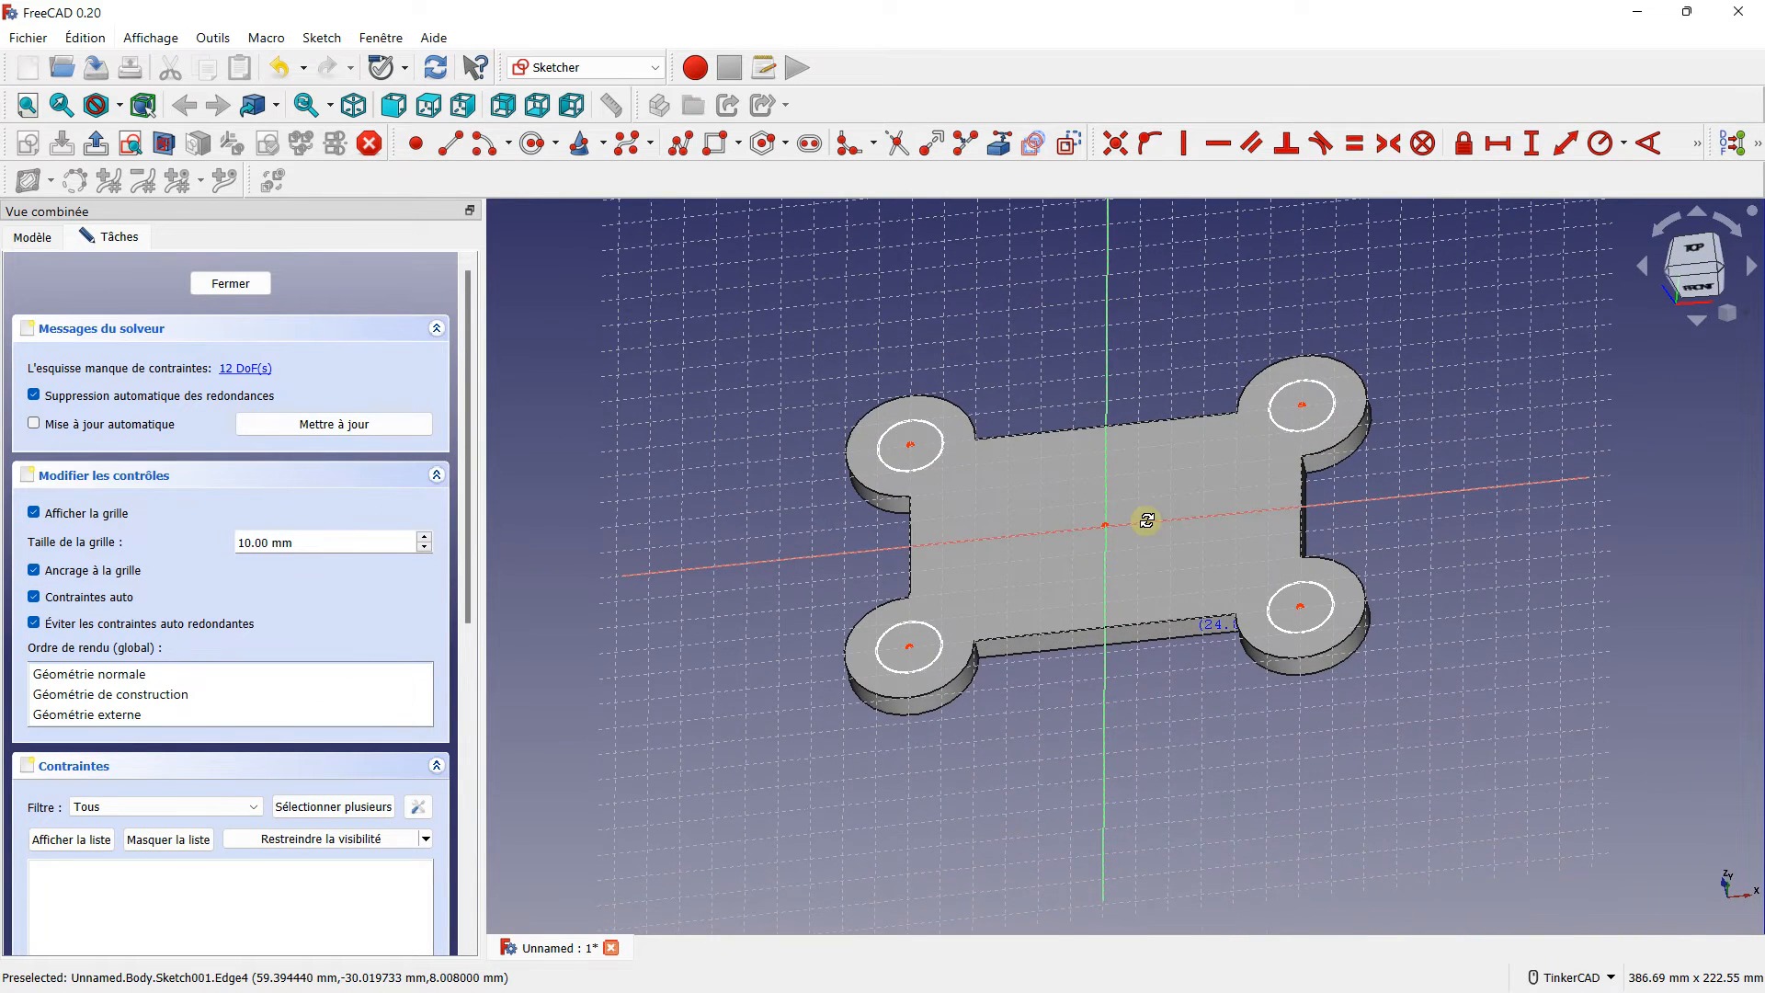
{"action": "left_click", "coordinate": [221, 283]}
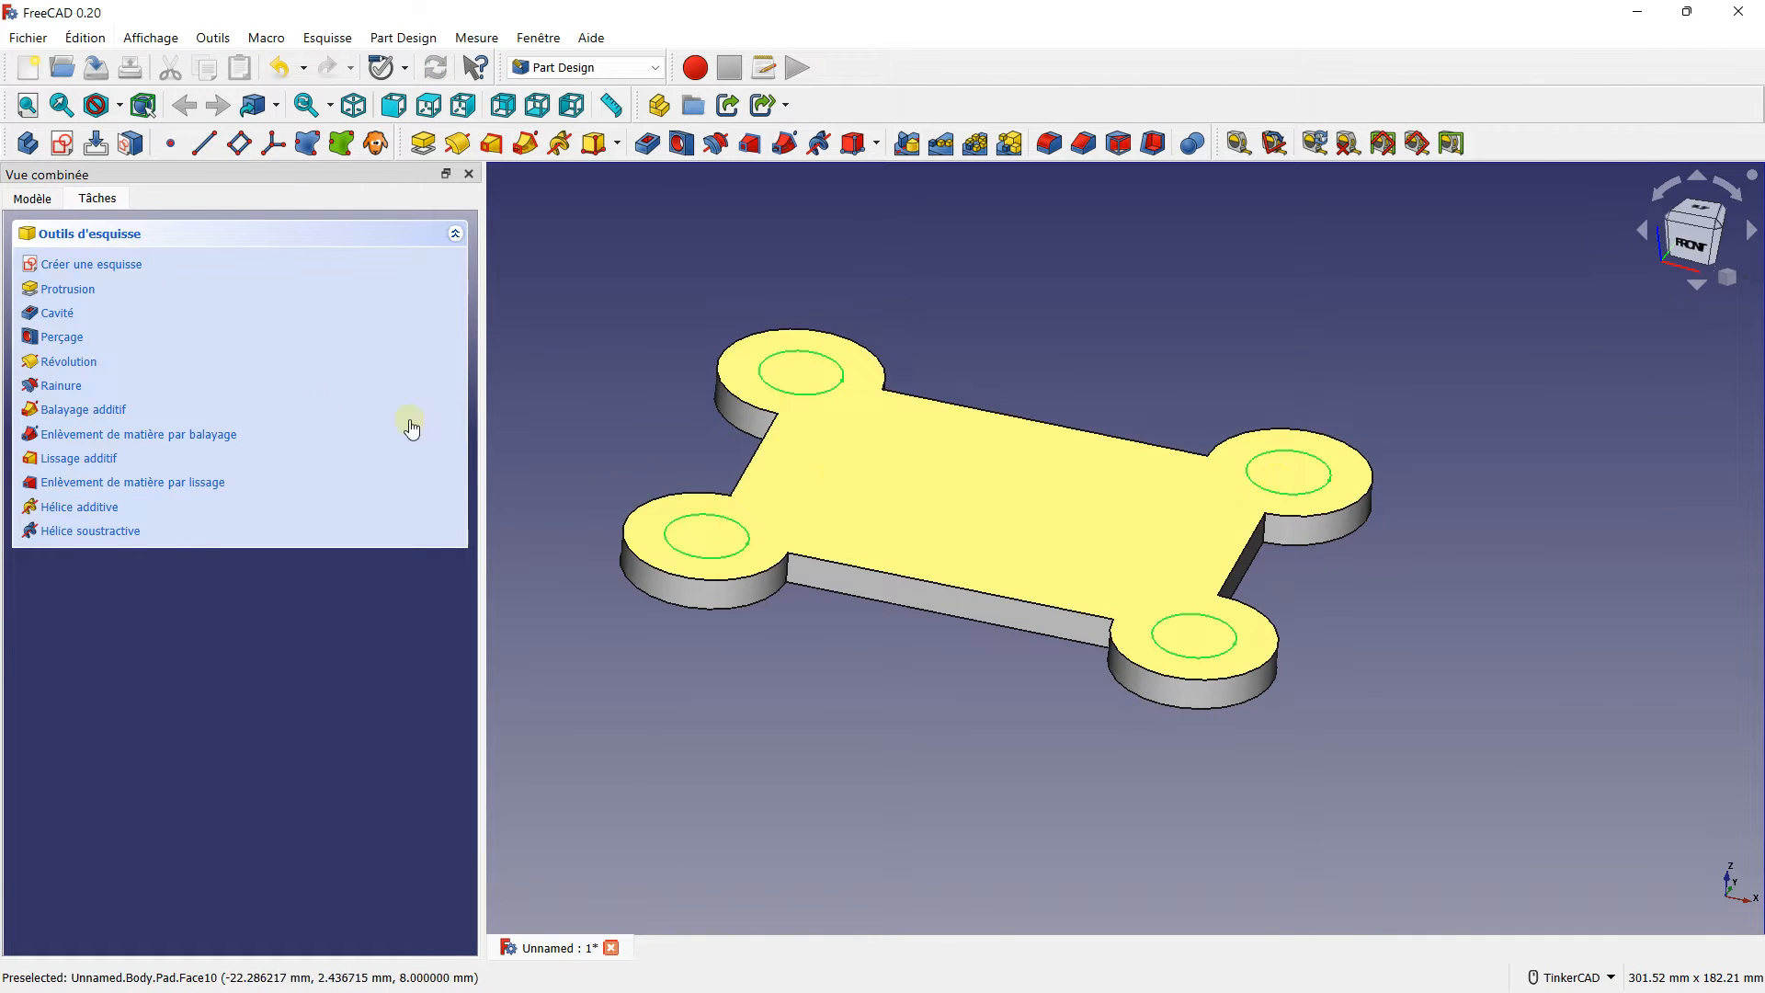
- Pocket the four circles through the whole plate using the "À travers tout" type
{"action": "left_click", "coordinate": [69, 314]}
{"action": "right_click_drag", "start_coordinate": [862, 445], "coordinate": [874, 508]}
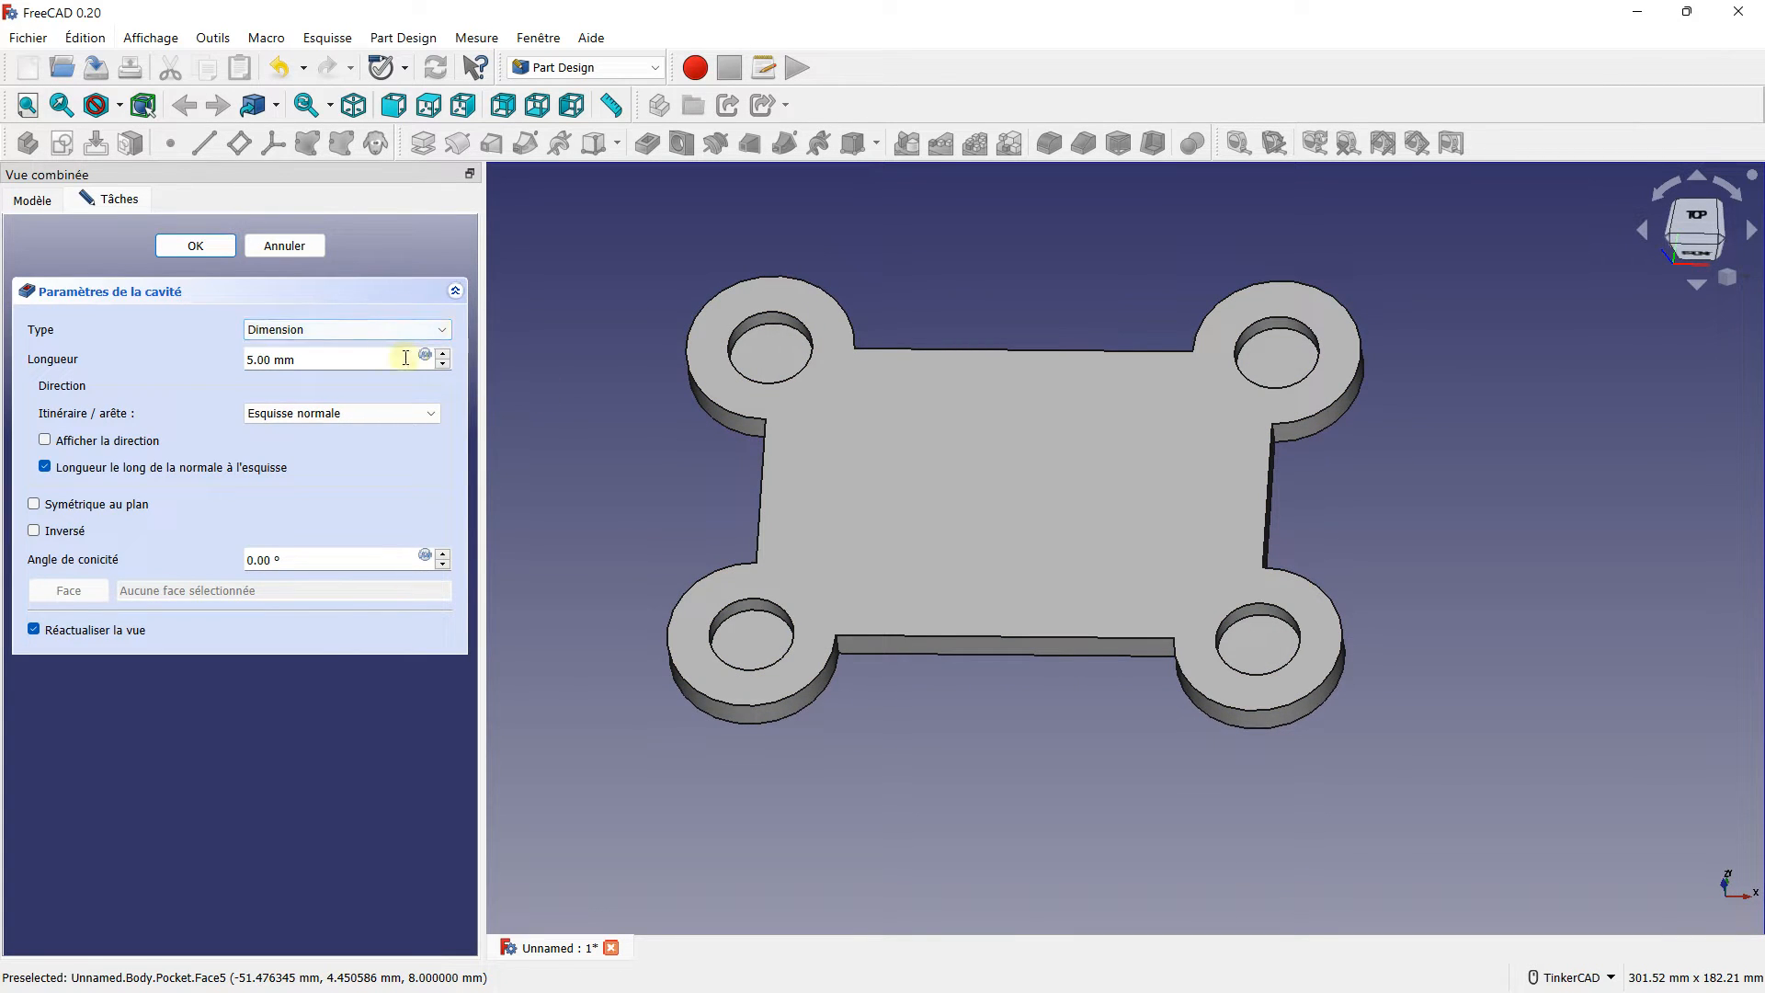
{"action": "left_click", "coordinate": [362, 330]}
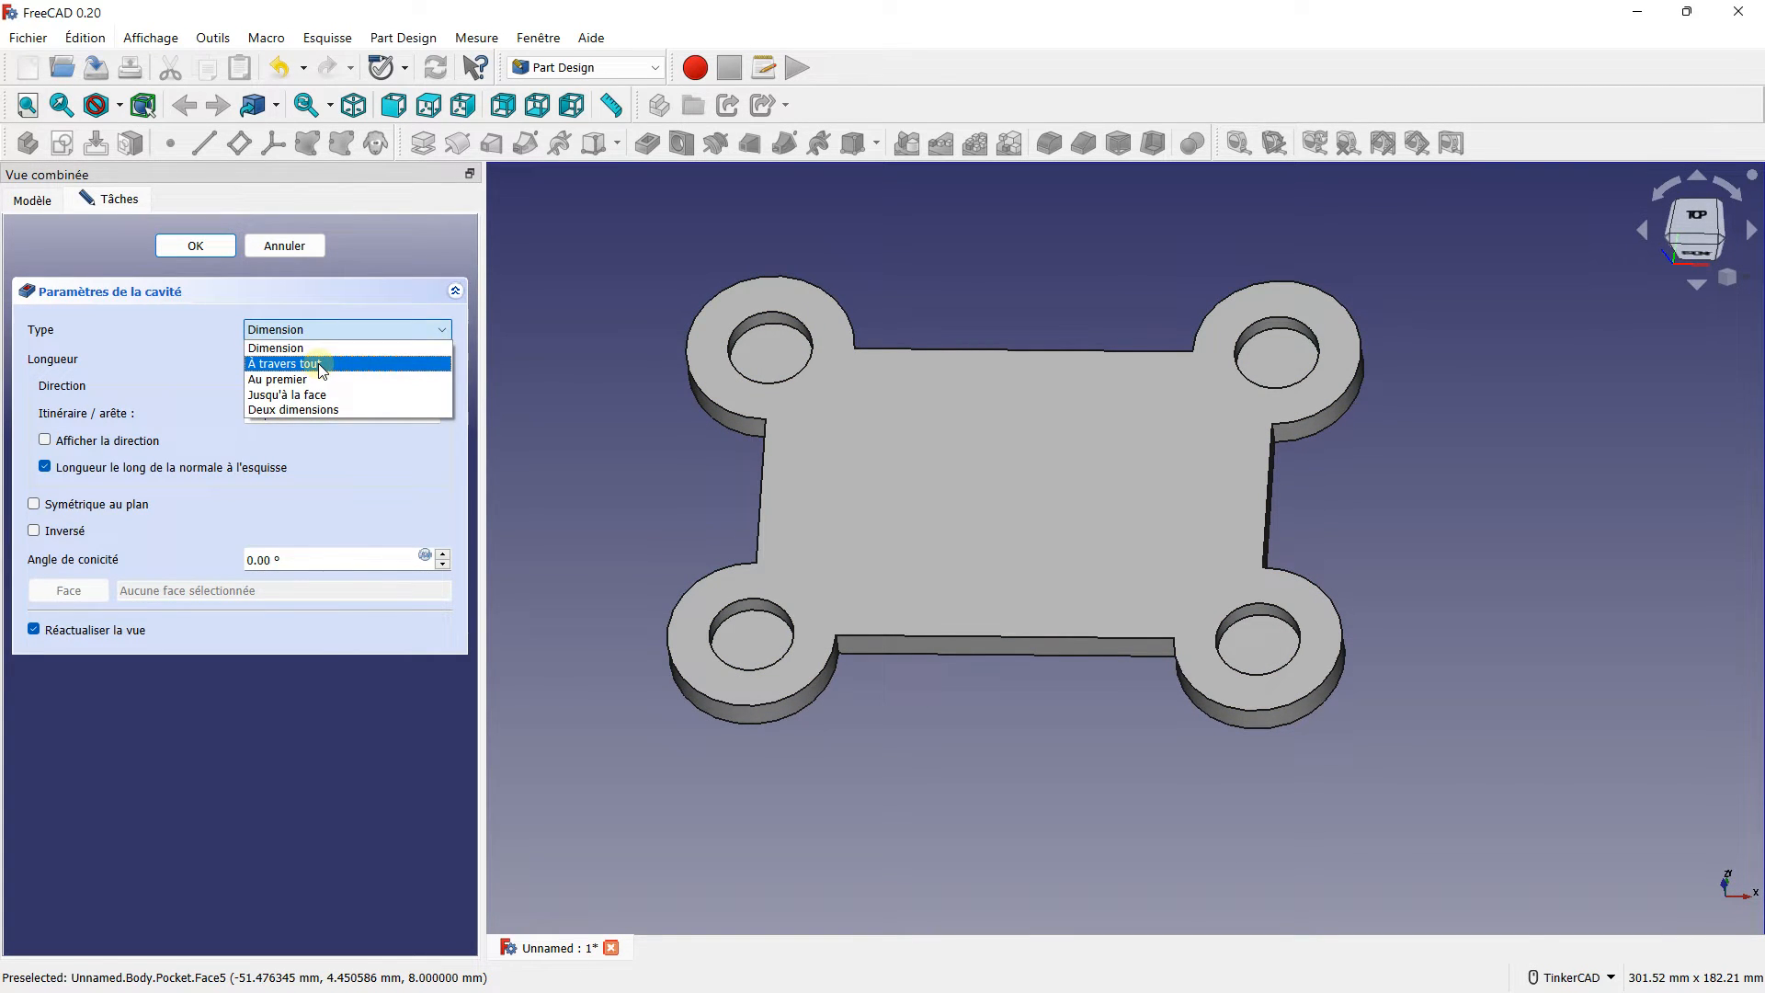
{"action": "left_click", "coordinate": [320, 364]}
{"action": "right_click_drag", "start_coordinate": [1056, 705], "coordinate": [955, 663]}
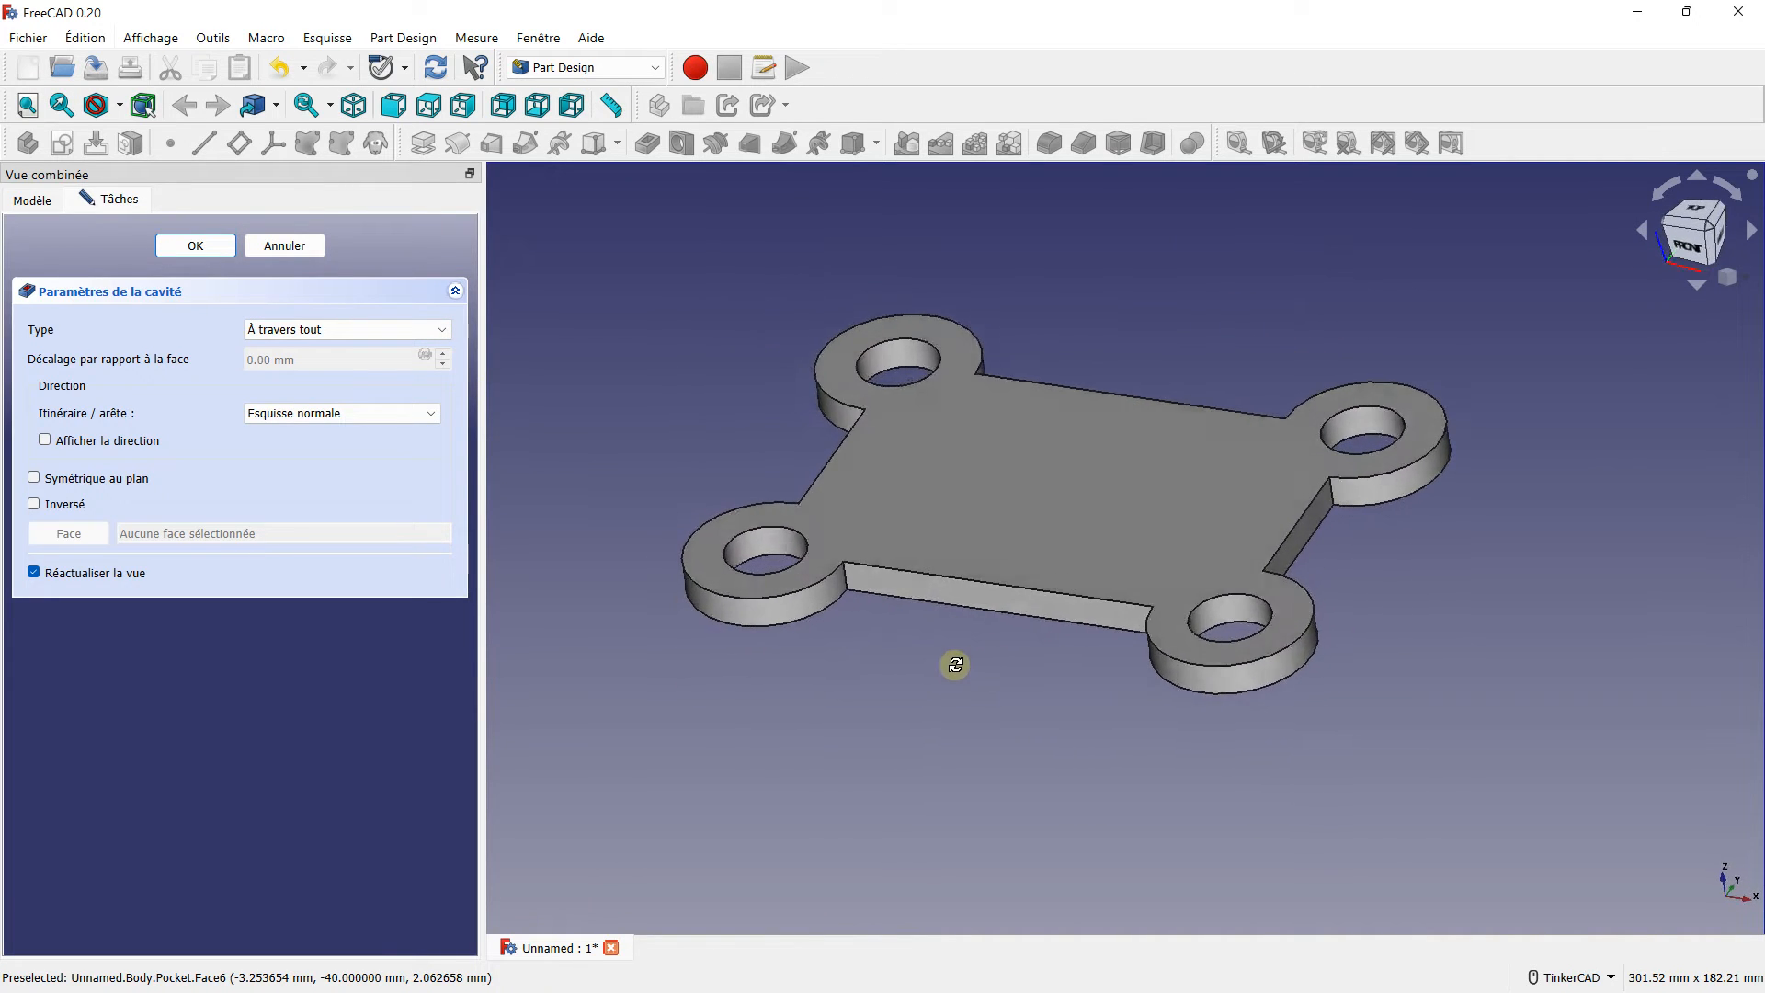
{"action": "left_click", "coordinate": [210, 250]}
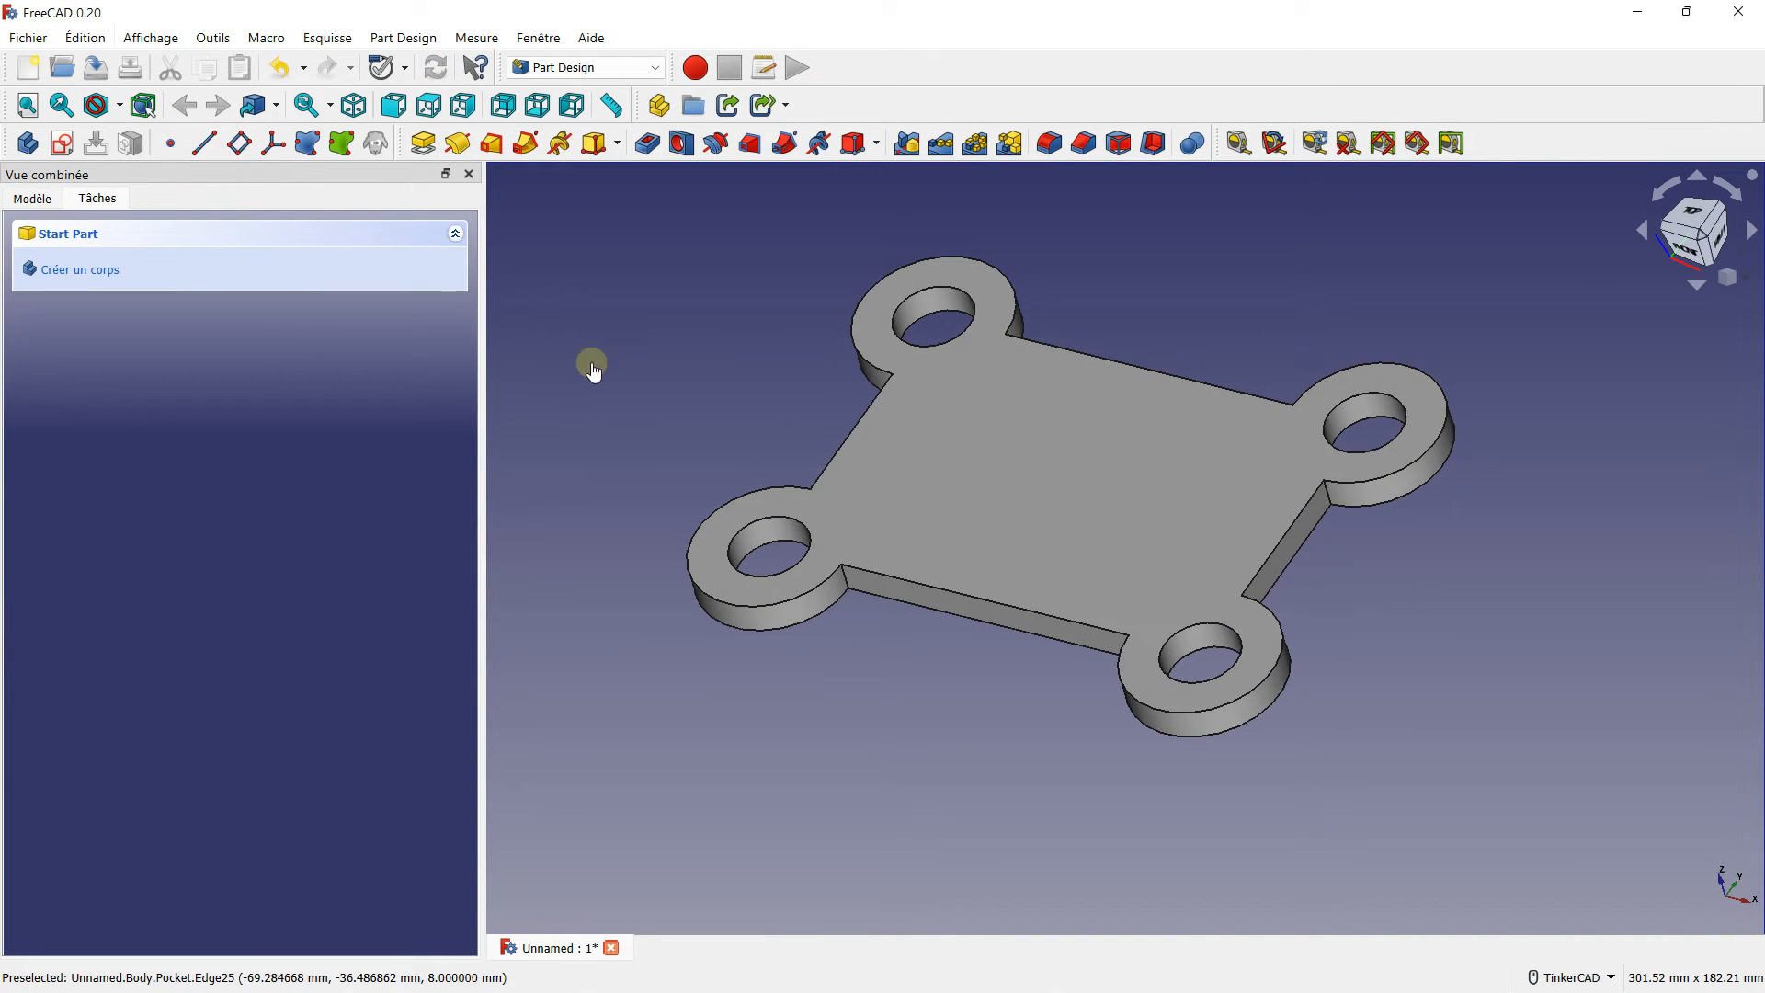
- Create a new sketch on the plate's top face with the grid shown and grid snapping on
{"action": "left_click", "coordinate": [1049, 450]}
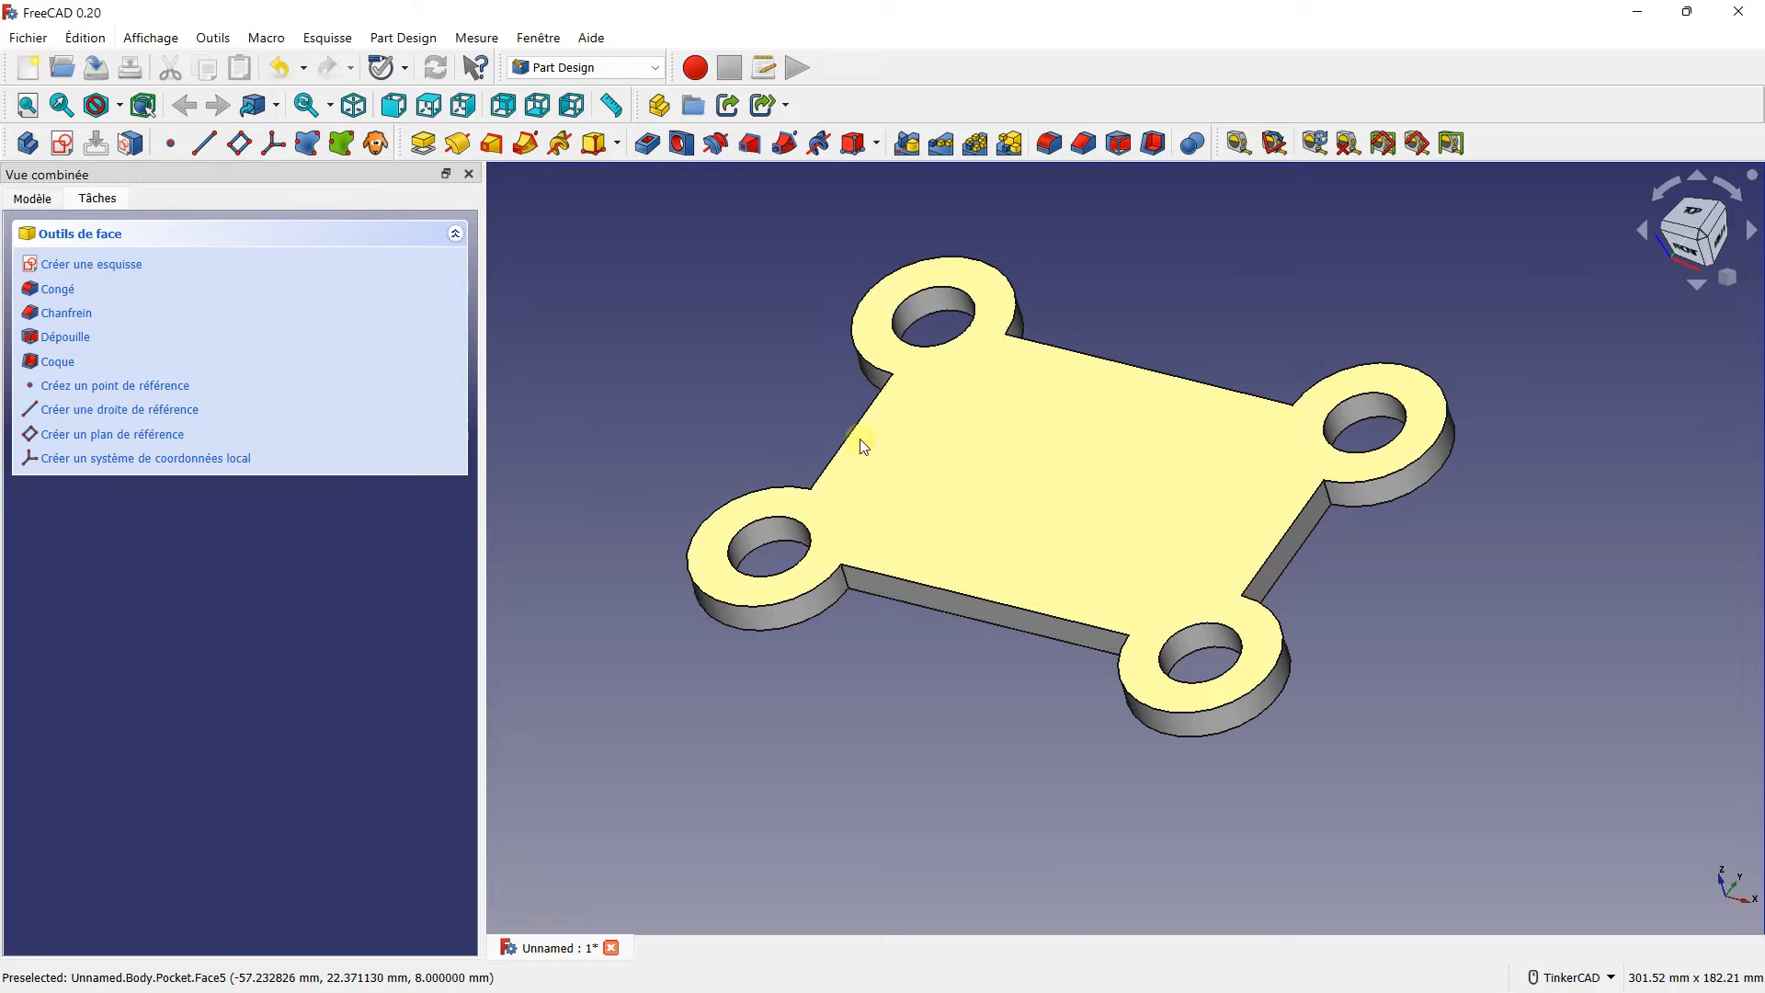
{"action": "left_click", "coordinate": [99, 267]}
{"action": "scroll", "coordinate": [1097, 540], "scroll_direction": "up", "scroll_amount": 5}
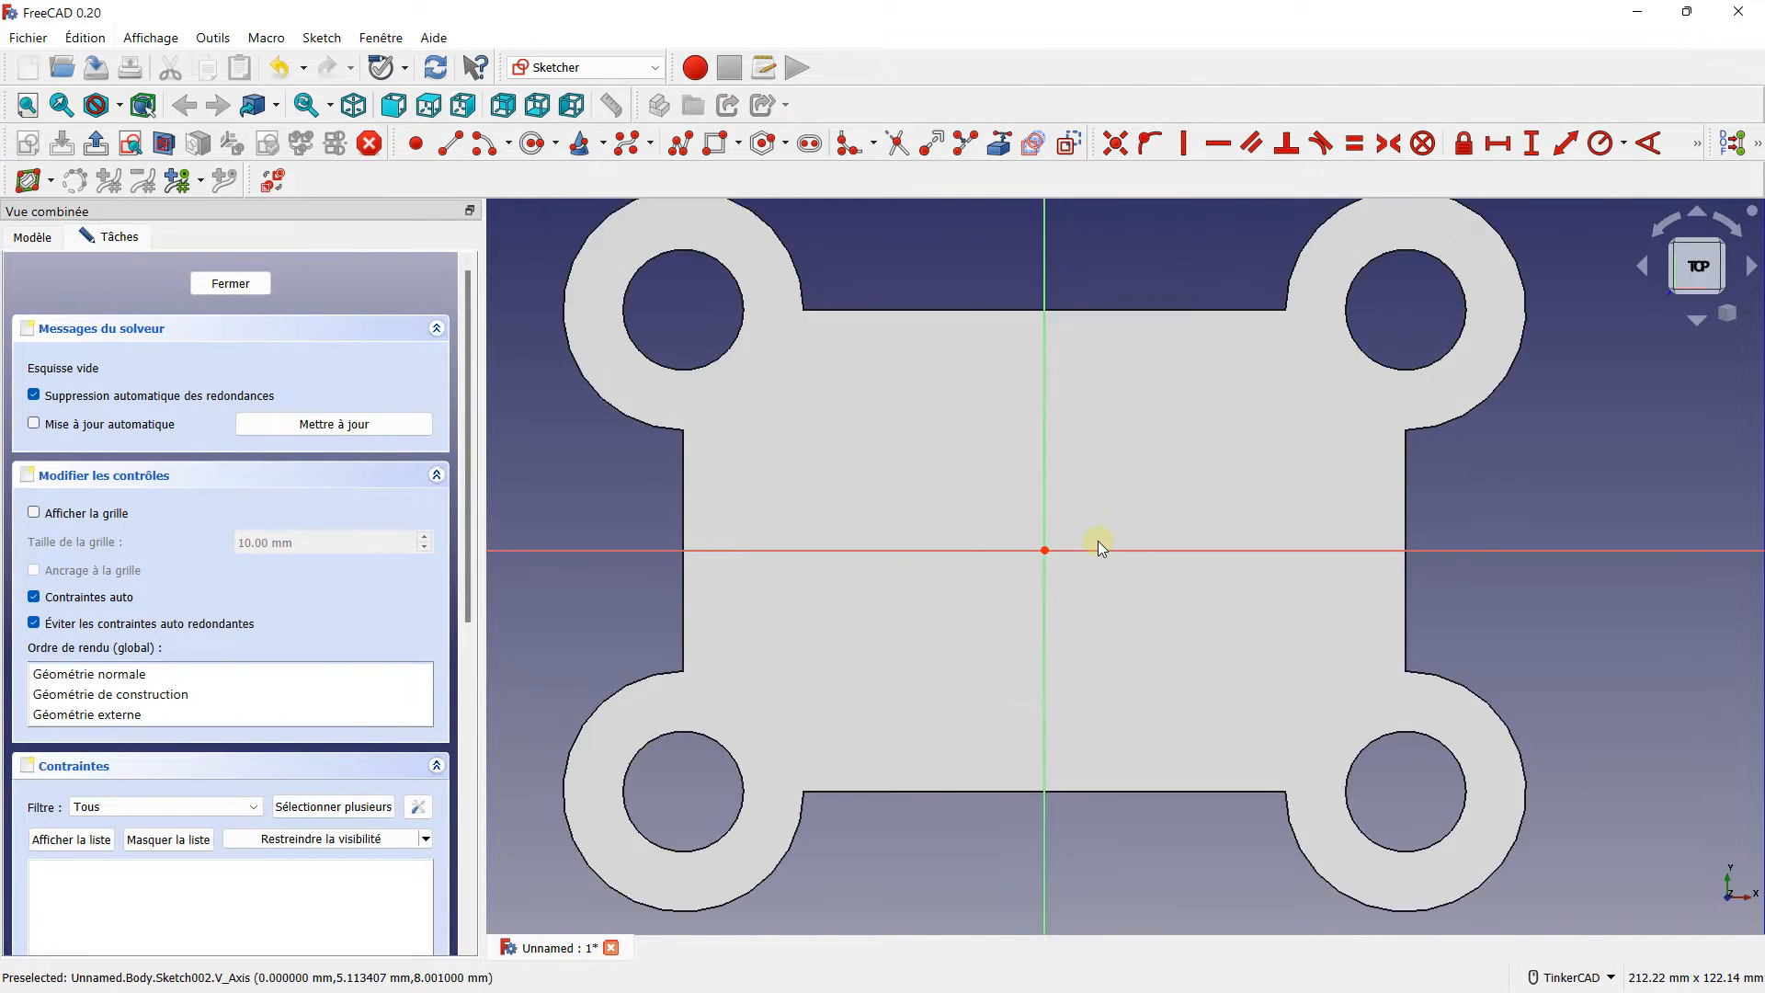
{"action": "middle_click_drag", "start_coordinate": [1114, 499], "coordinate": [1006, 497]}
{"action": "scroll", "coordinate": [706, 212], "scroll_direction": "up", "scroll_amount": 1}
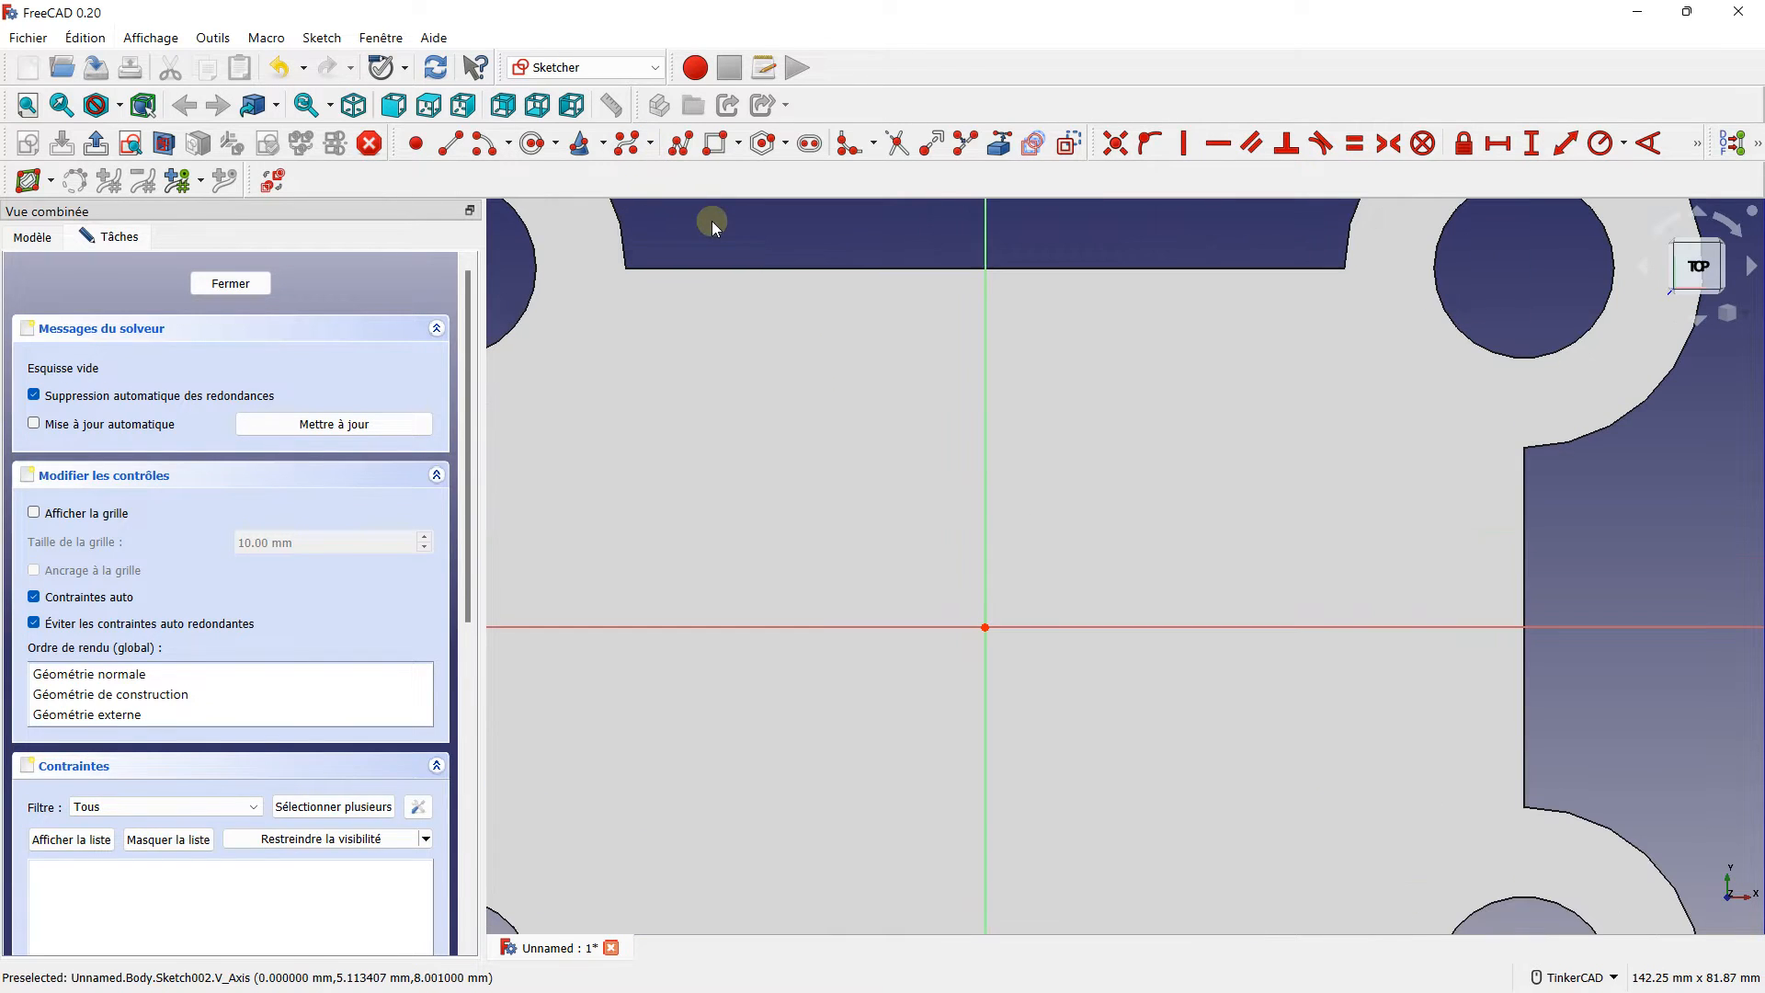
{"action": "scroll", "coordinate": [808, 274], "scroll_direction": "down", "scroll_amount": 2}
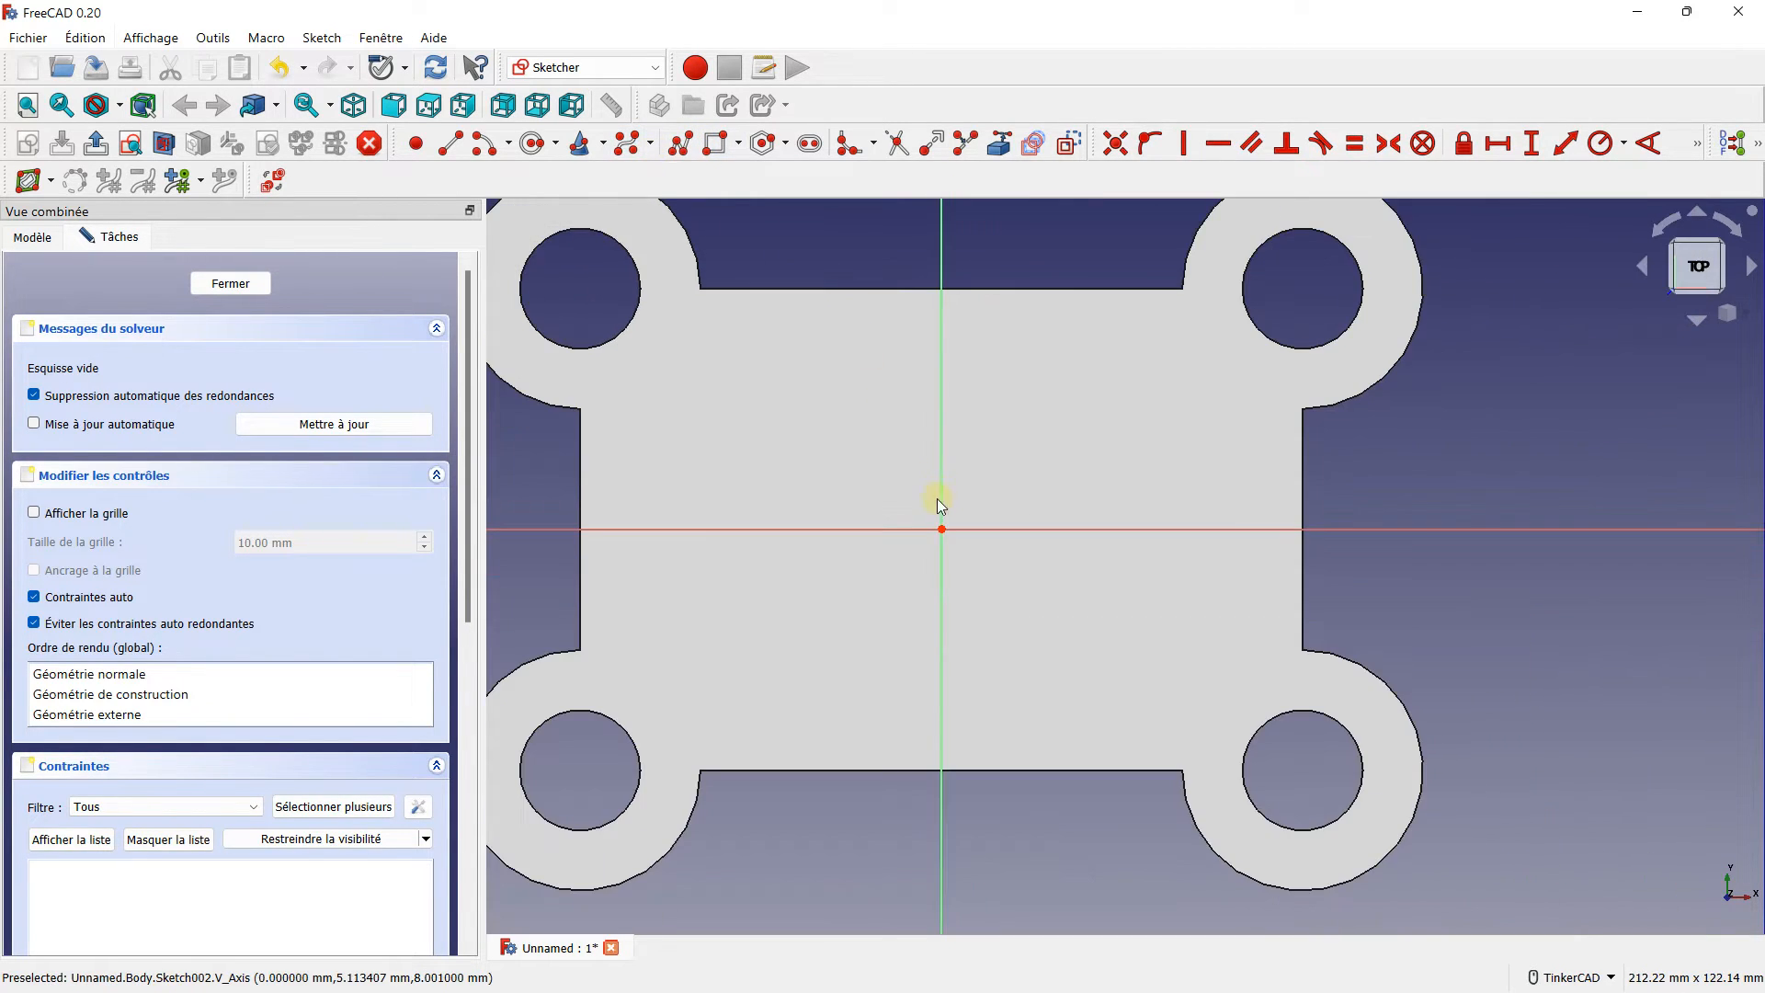
{"action": "scroll", "coordinate": [935, 498], "scroll_direction": "up", "scroll_amount": 2}
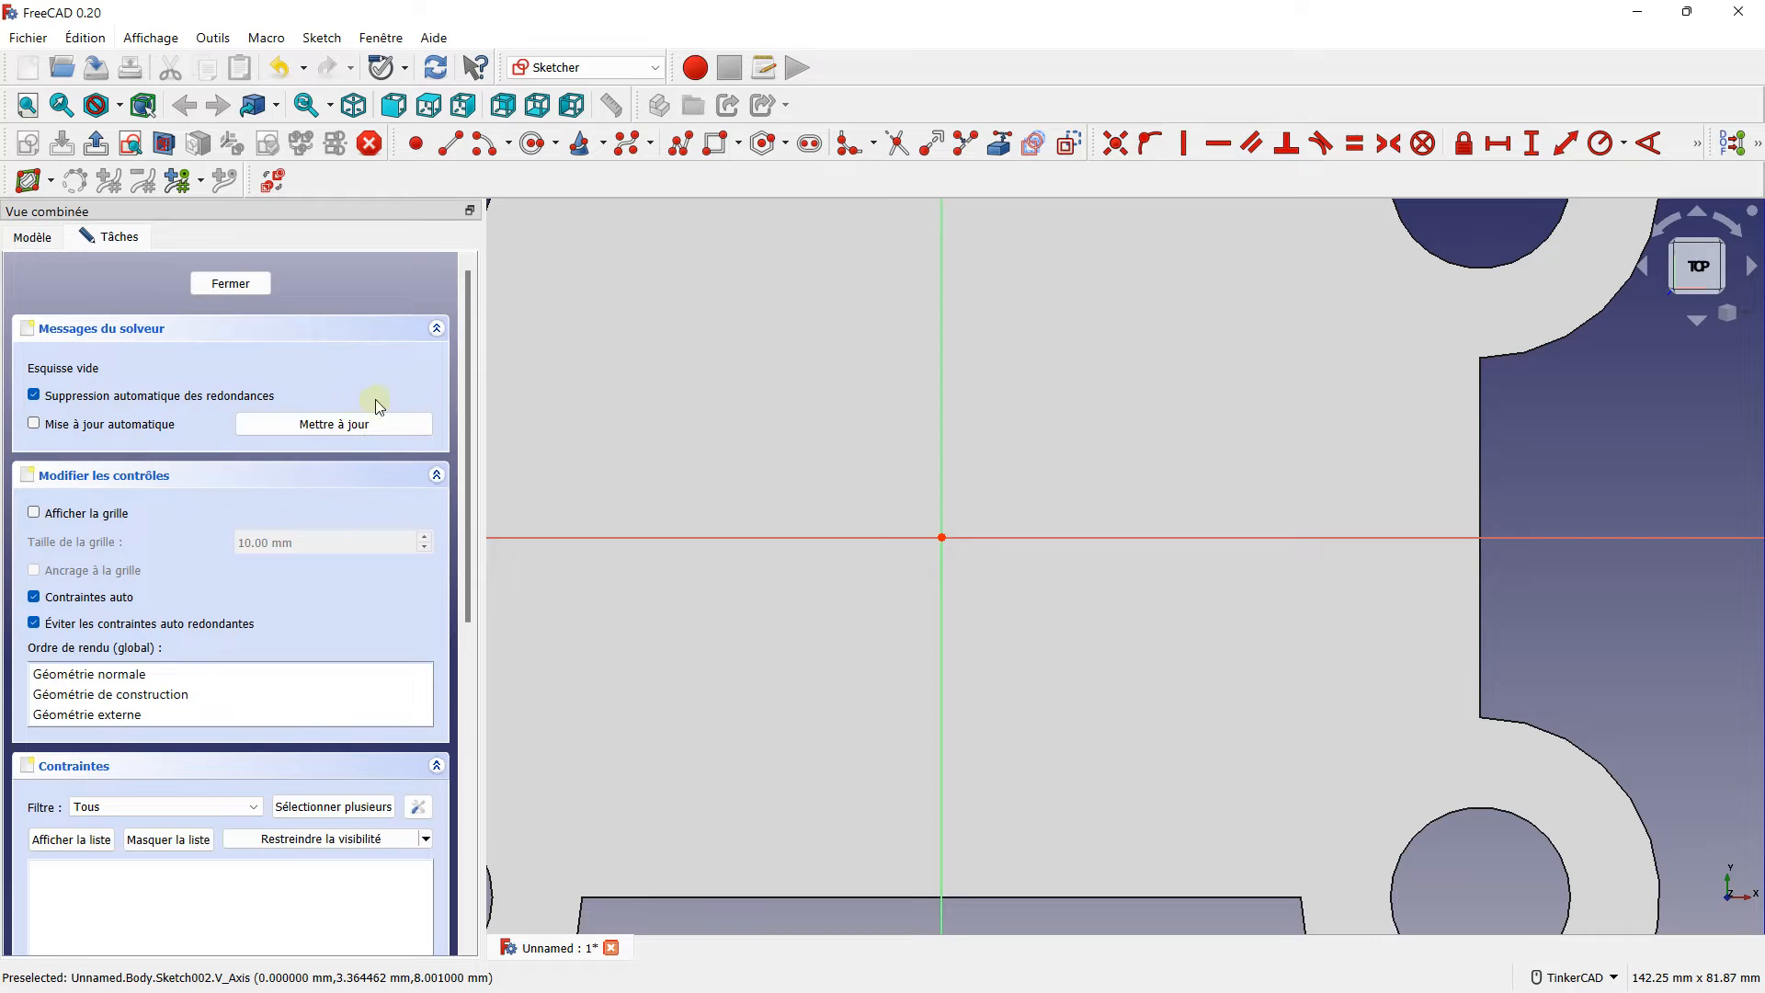
{"action": "left_click", "coordinate": [109, 514]}
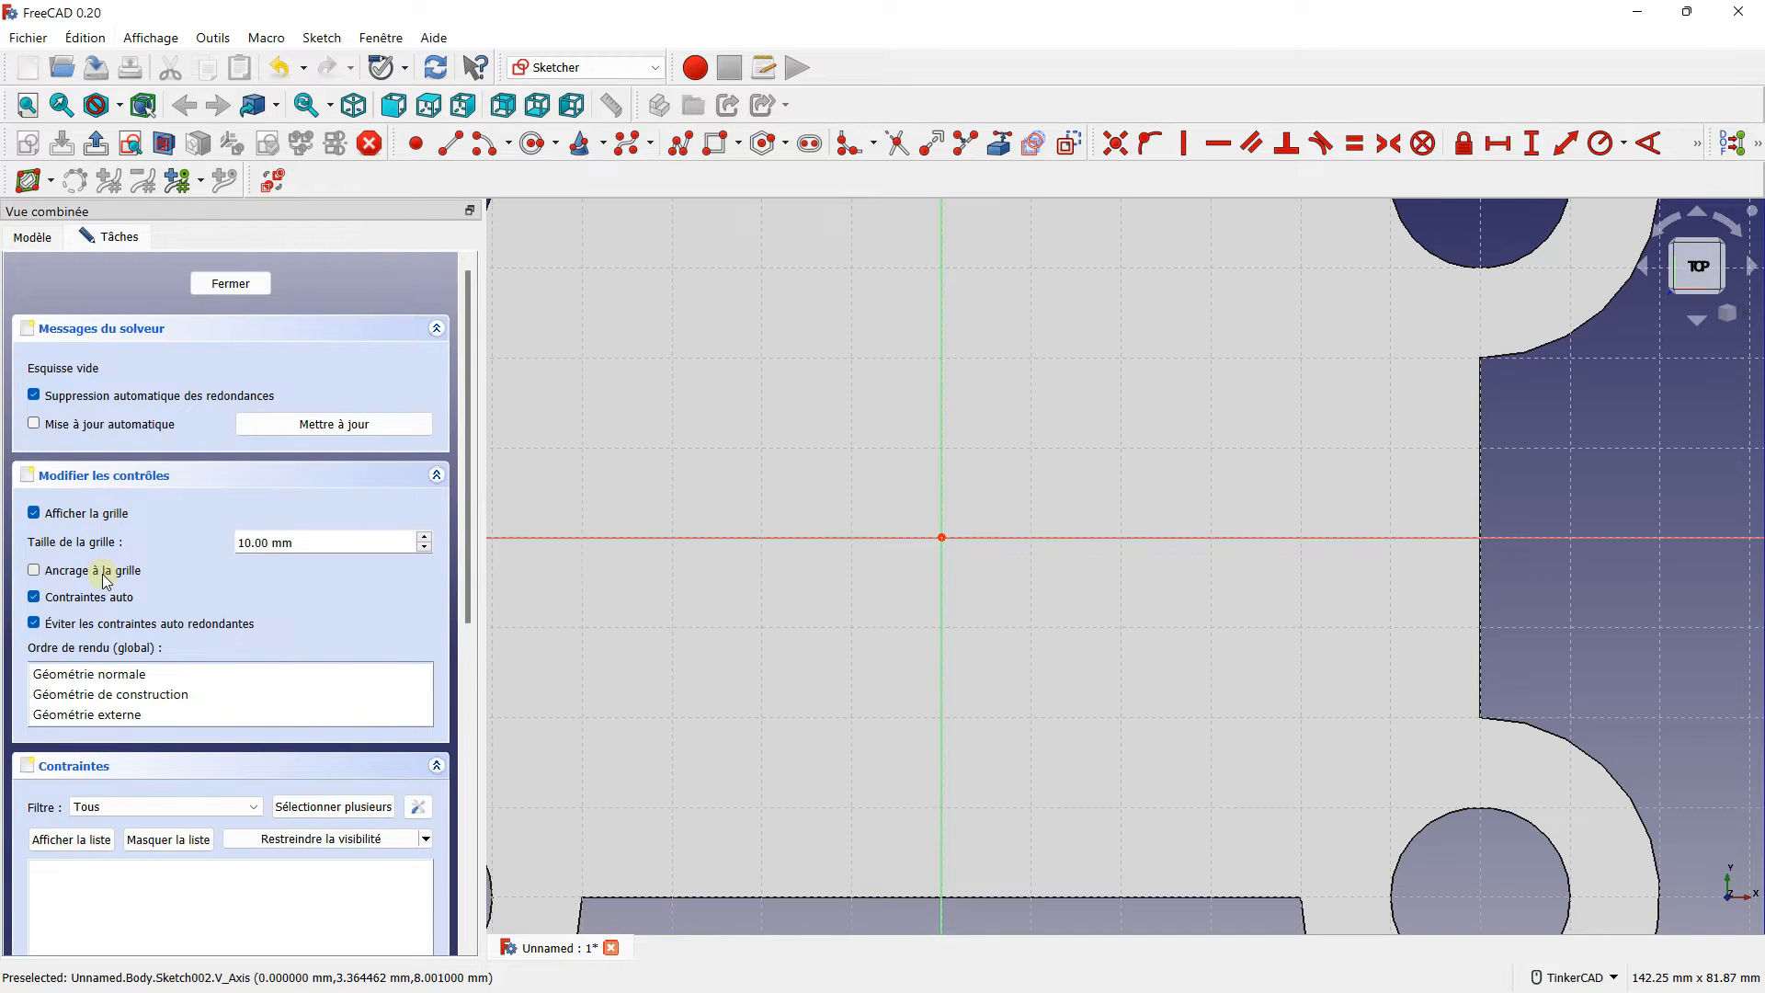
- Draw a 40 x 40 mm square centred on the origin and close the sketch
{"action": "left_click", "coordinate": [718, 147]}
{"action": "scroll", "coordinate": [855, 395], "scroll_direction": "down", "scroll_amount": 2}
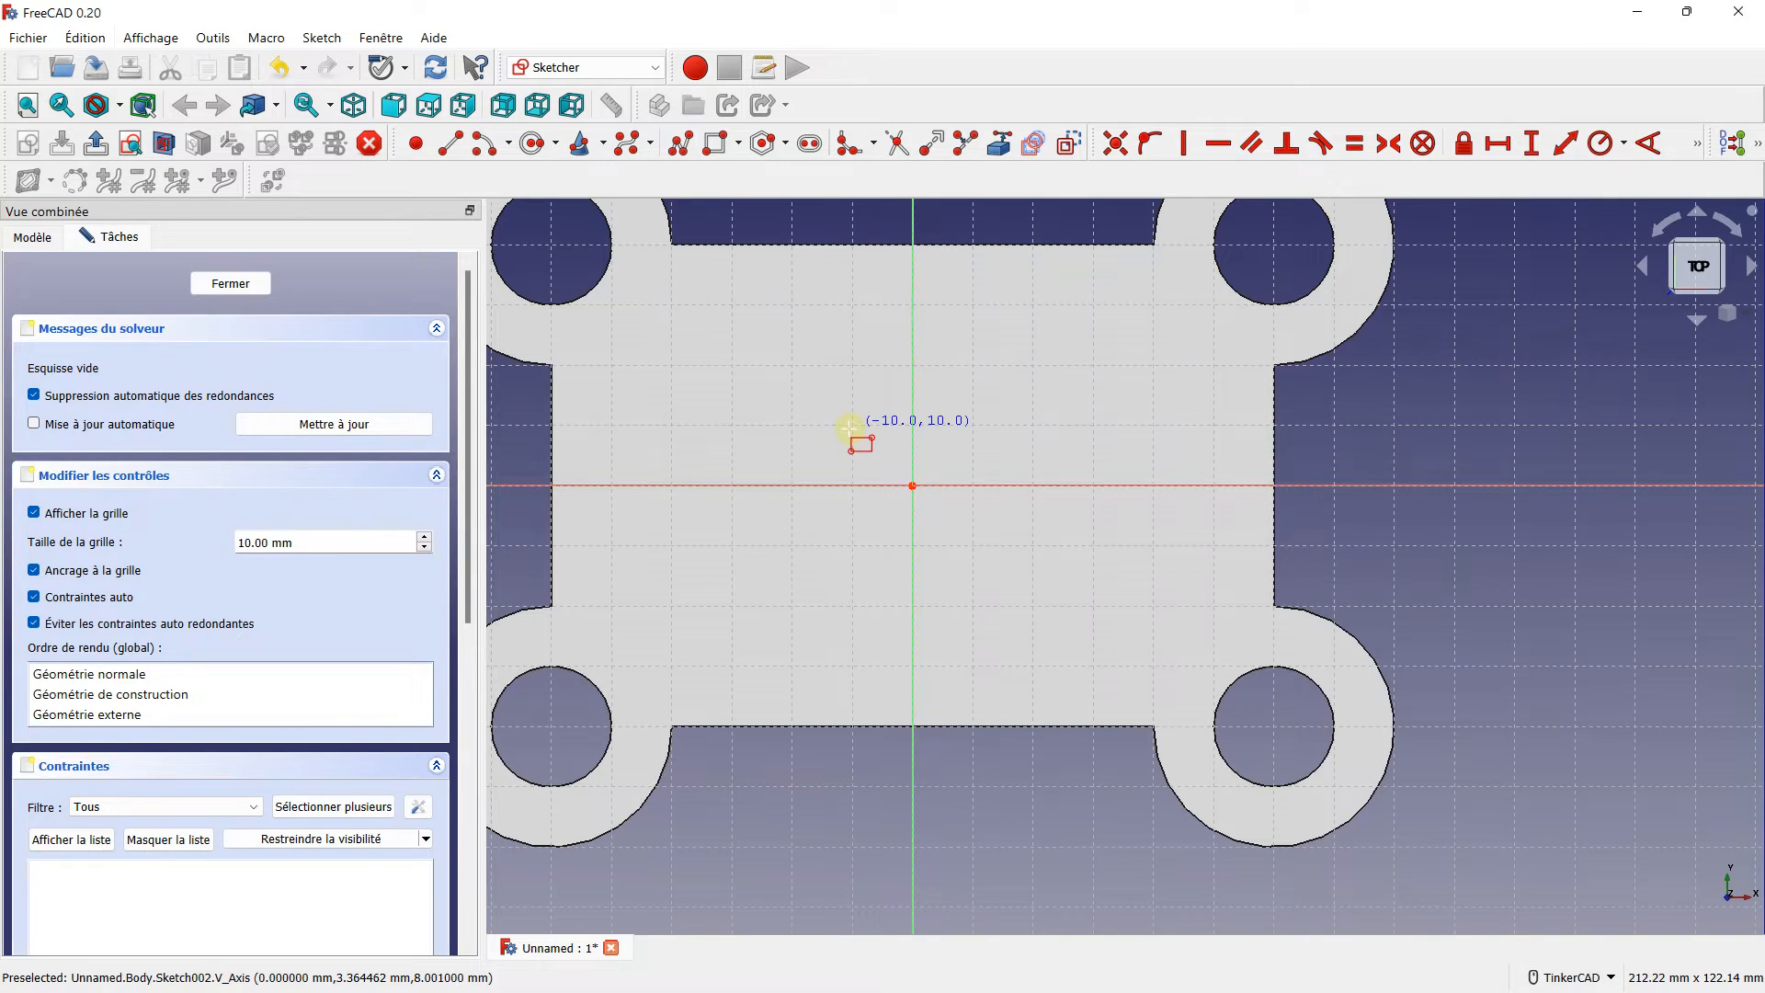
{"action": "left_click", "coordinate": [792, 367]}
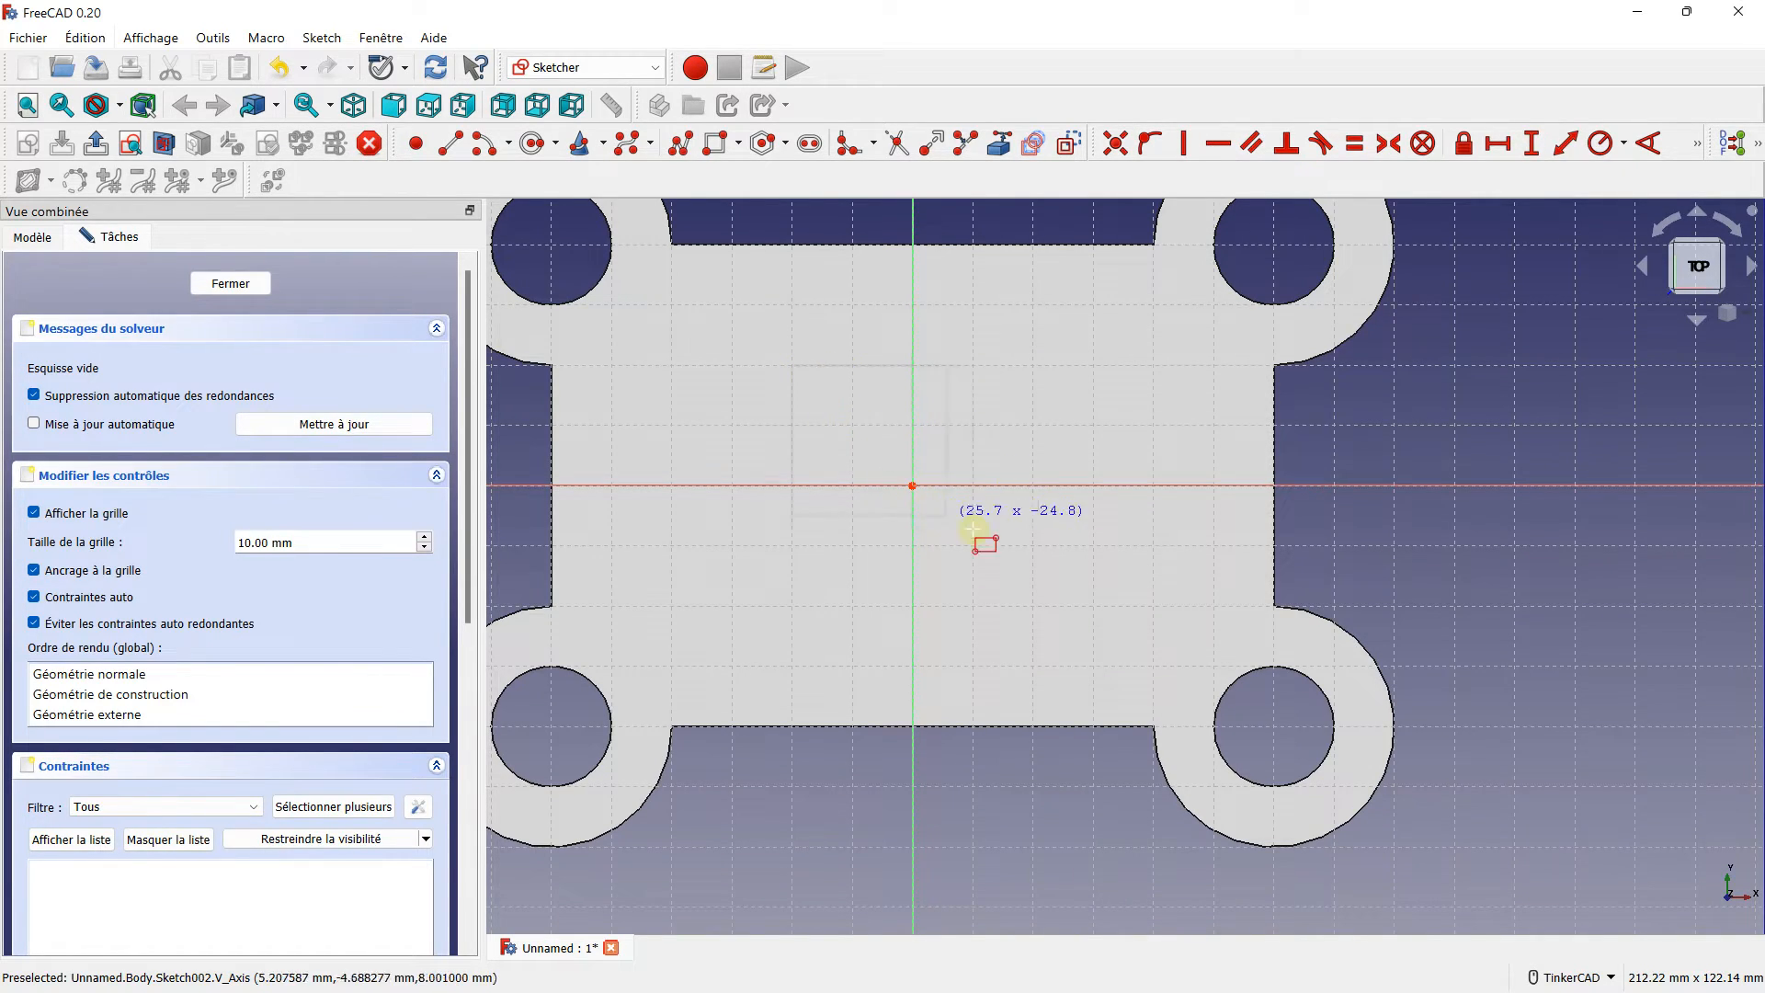
{"action": "left_click", "coordinate": [1033, 606]}
{"action": "key", "text": "0"}
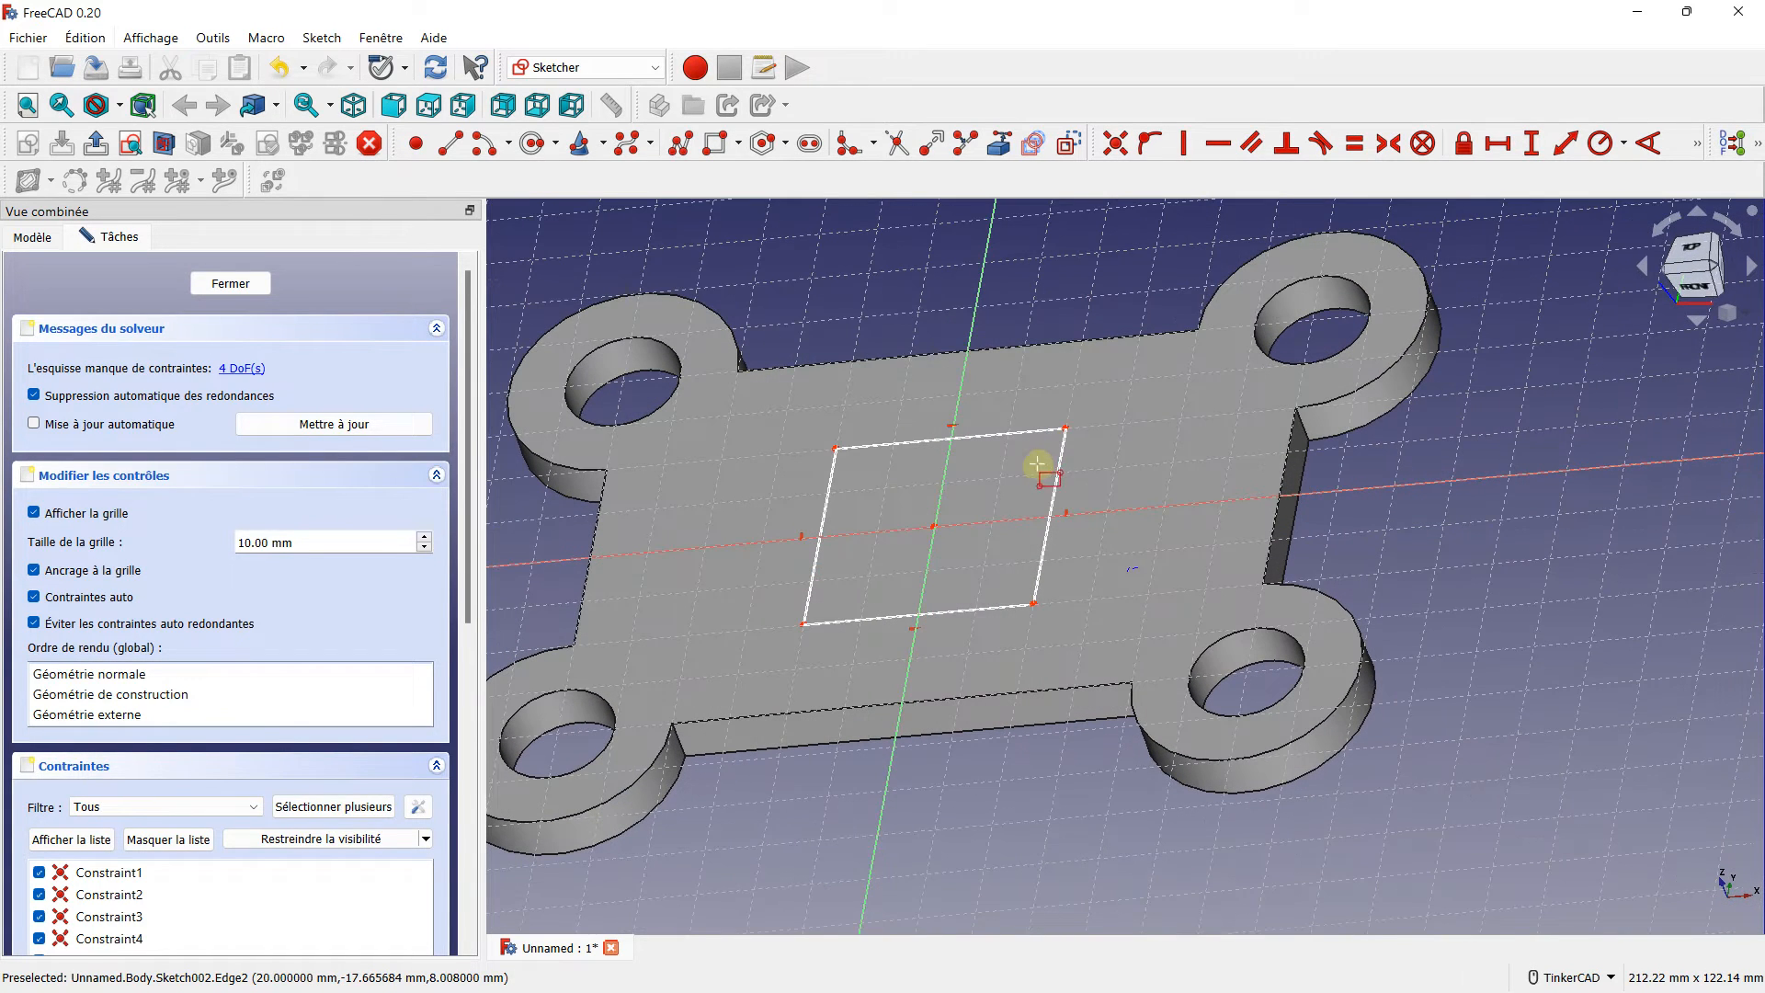
{"action": "left_click", "coordinate": [245, 283]}
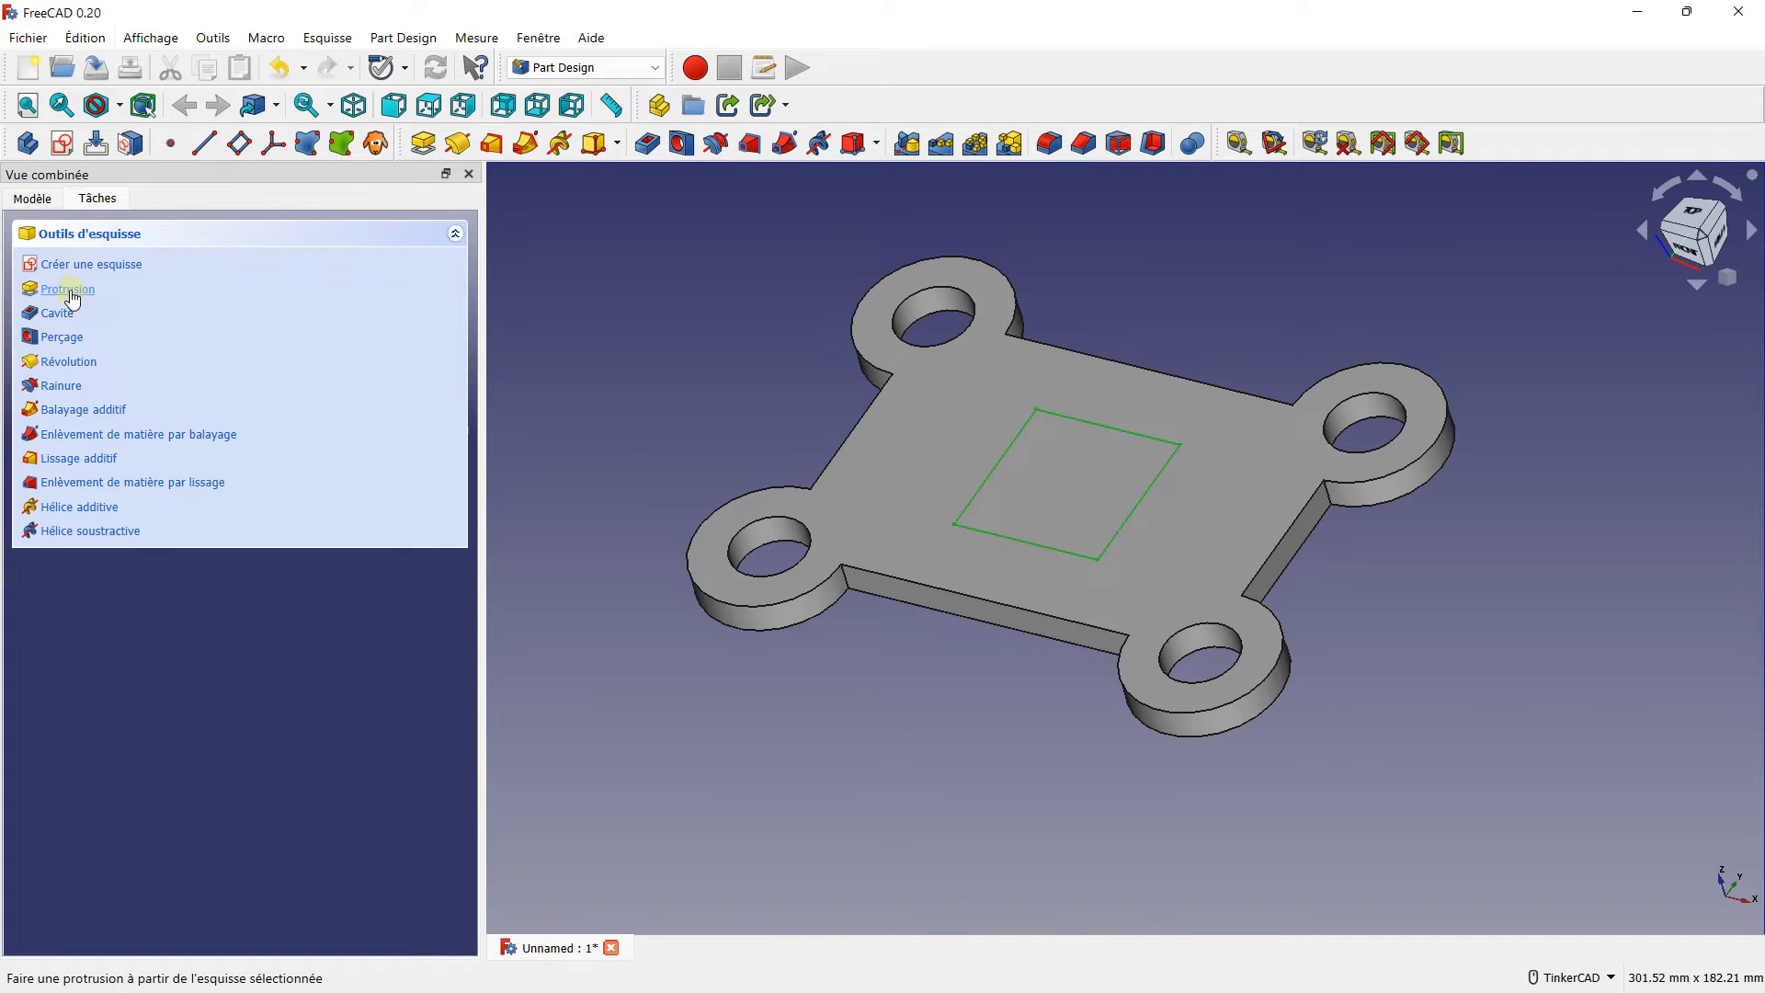
- Pad the square sketch with a length of 20 mm
{"action": "left_click", "coordinate": [68, 289]}
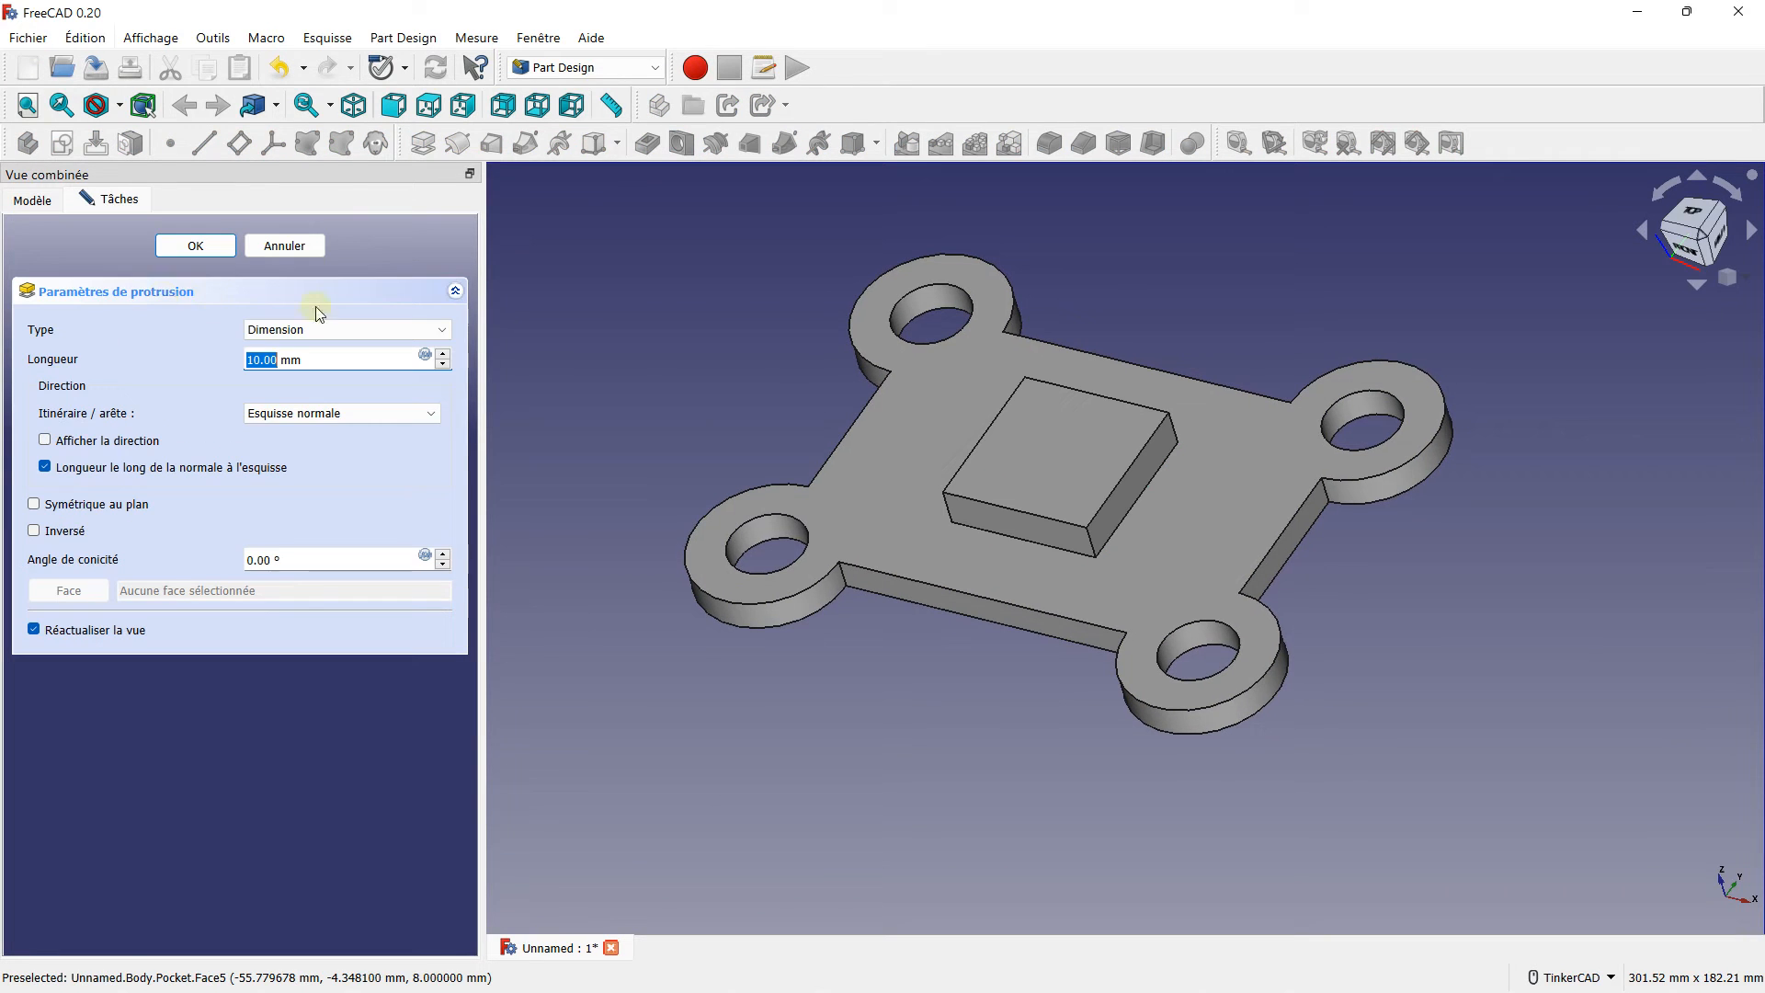
{"action": "left_click", "coordinate": [442, 354]}
{"action": "left_click", "coordinate": [443, 354]}
{"action": "left_click", "coordinate": [442, 354]}
{"action": "left_click", "coordinate": [442, 354]}
{"action": "left_click", "coordinate": [442, 354]}
{"action": "left_click", "coordinate": [442, 354]}
{"action": "left_click", "coordinate": [442, 354]}
{"action": "left_click", "coordinate": [442, 354]}
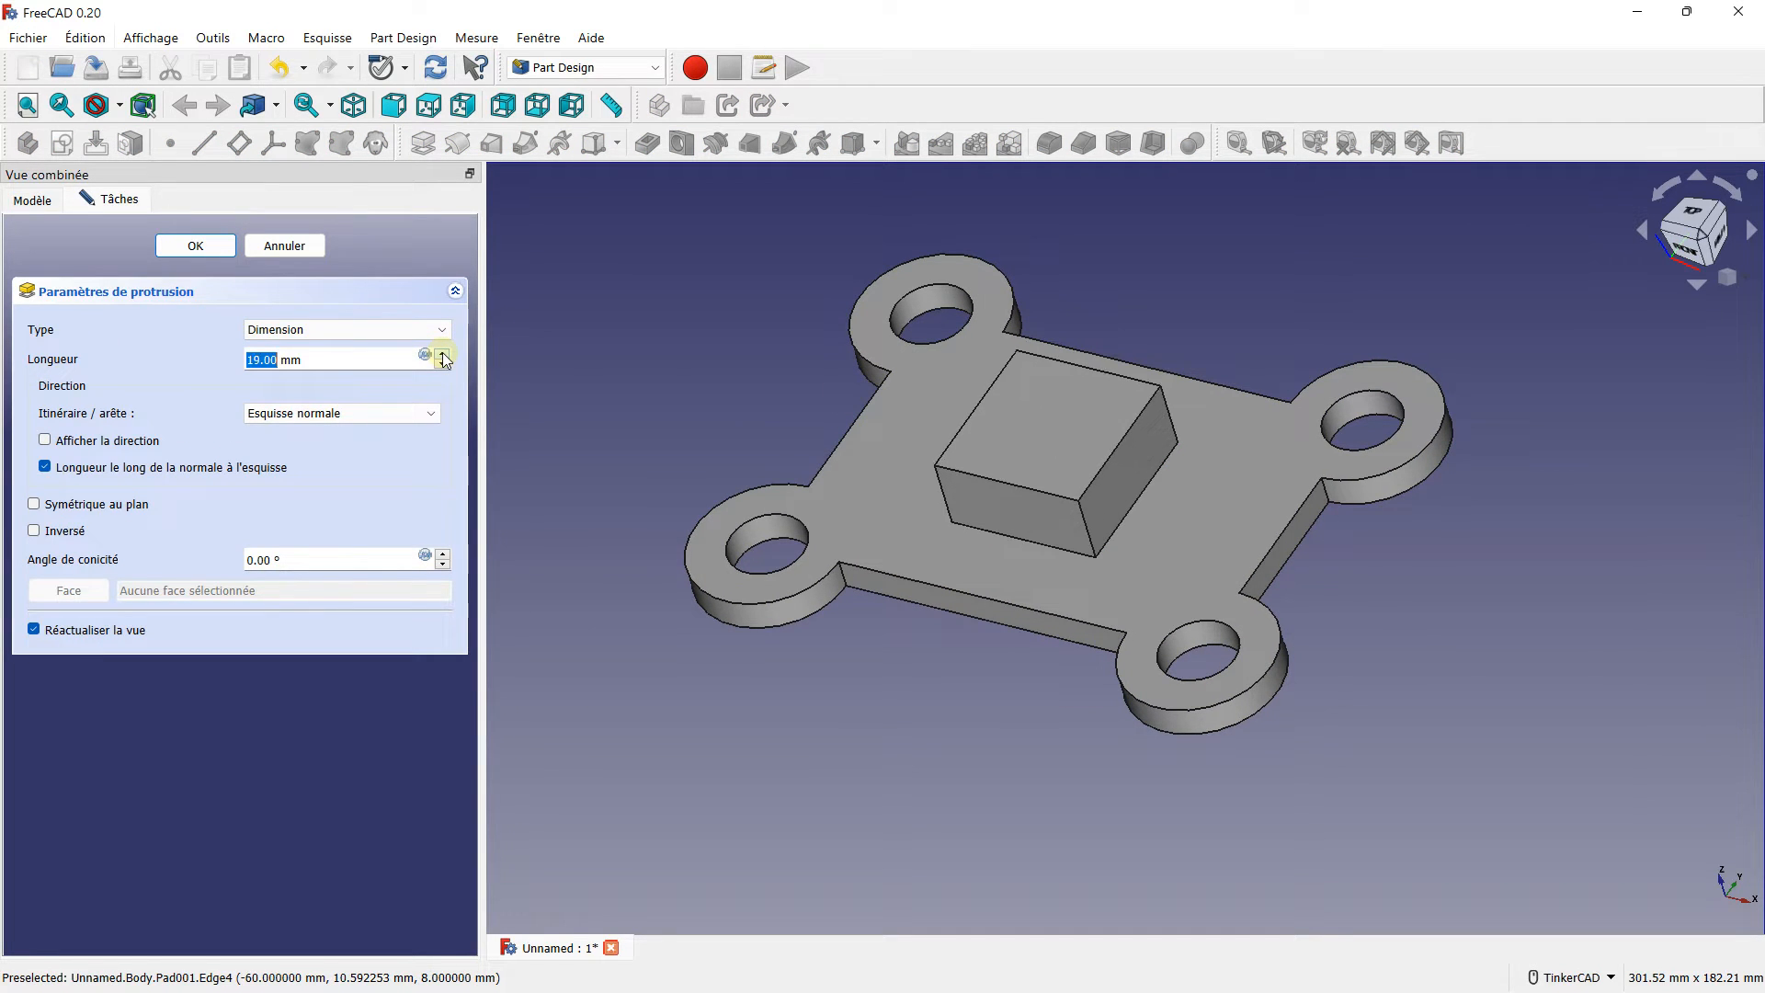
{"action": "left_click", "coordinate": [442, 354]}
{"action": "left_click", "coordinate": [442, 354]}
{"action": "left_click", "coordinate": [195, 245]}
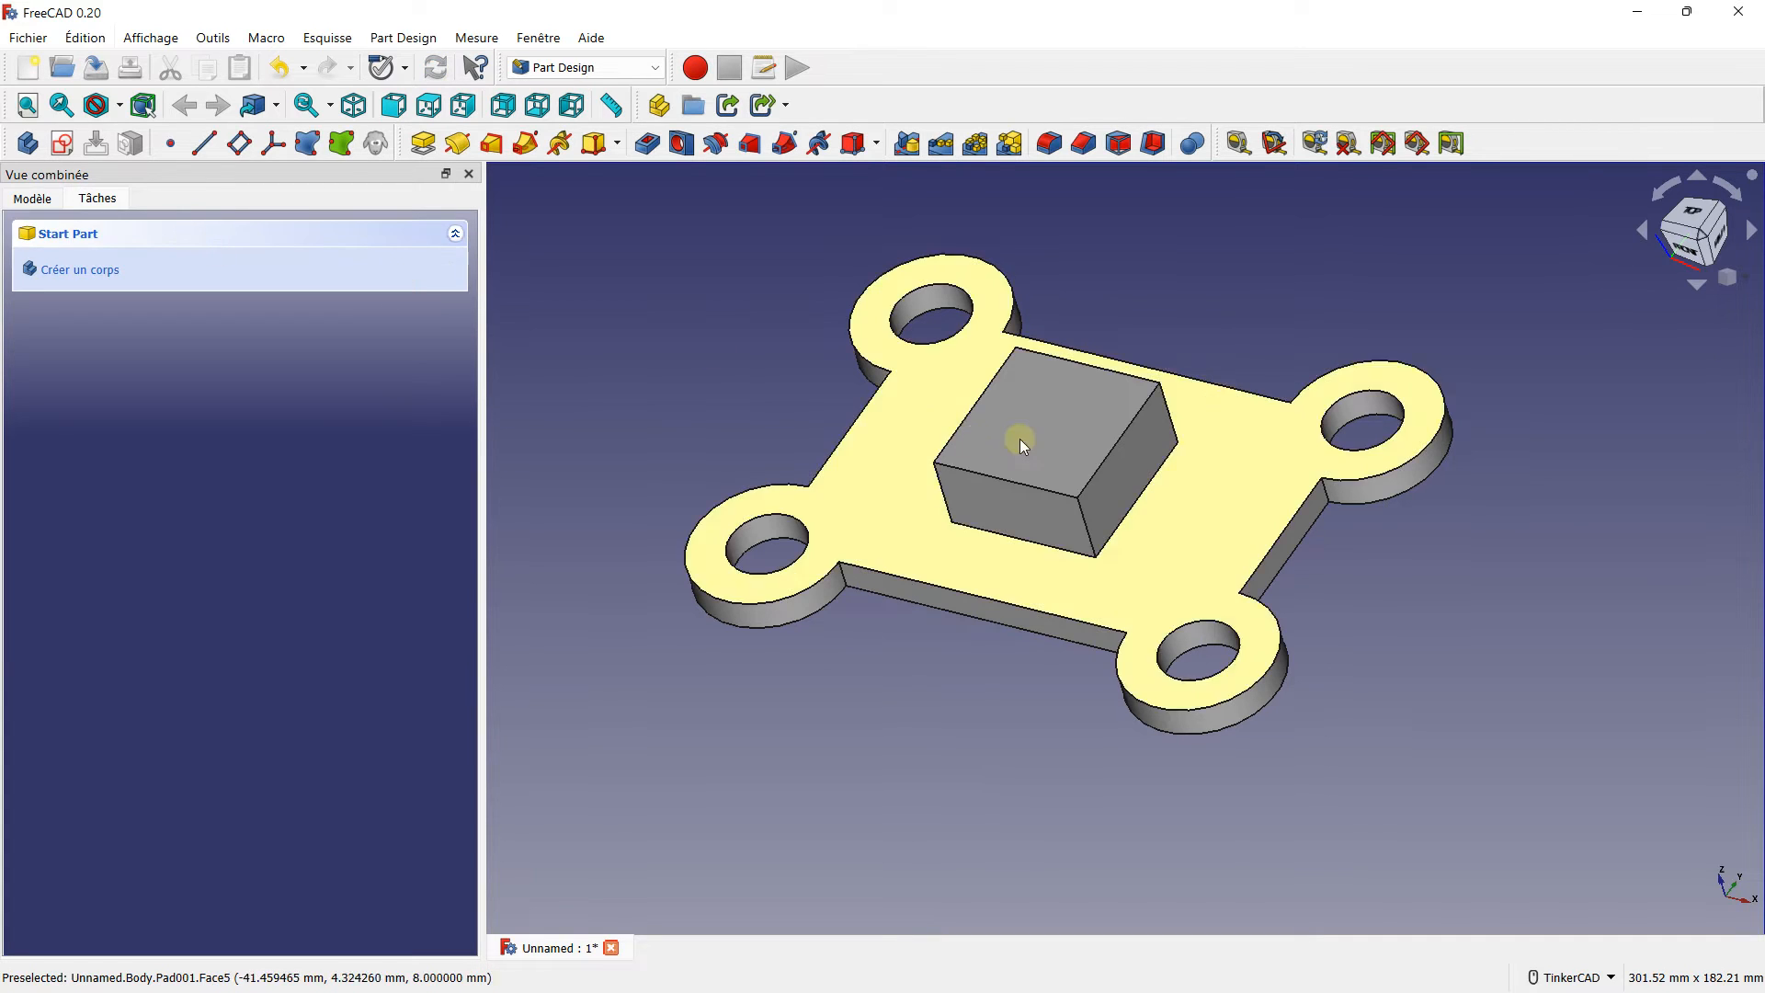
- Start a fillet on the four top edges of the central block
{"action": "scroll", "coordinate": [1018, 439], "scroll_direction": "up", "scroll_amount": 3}
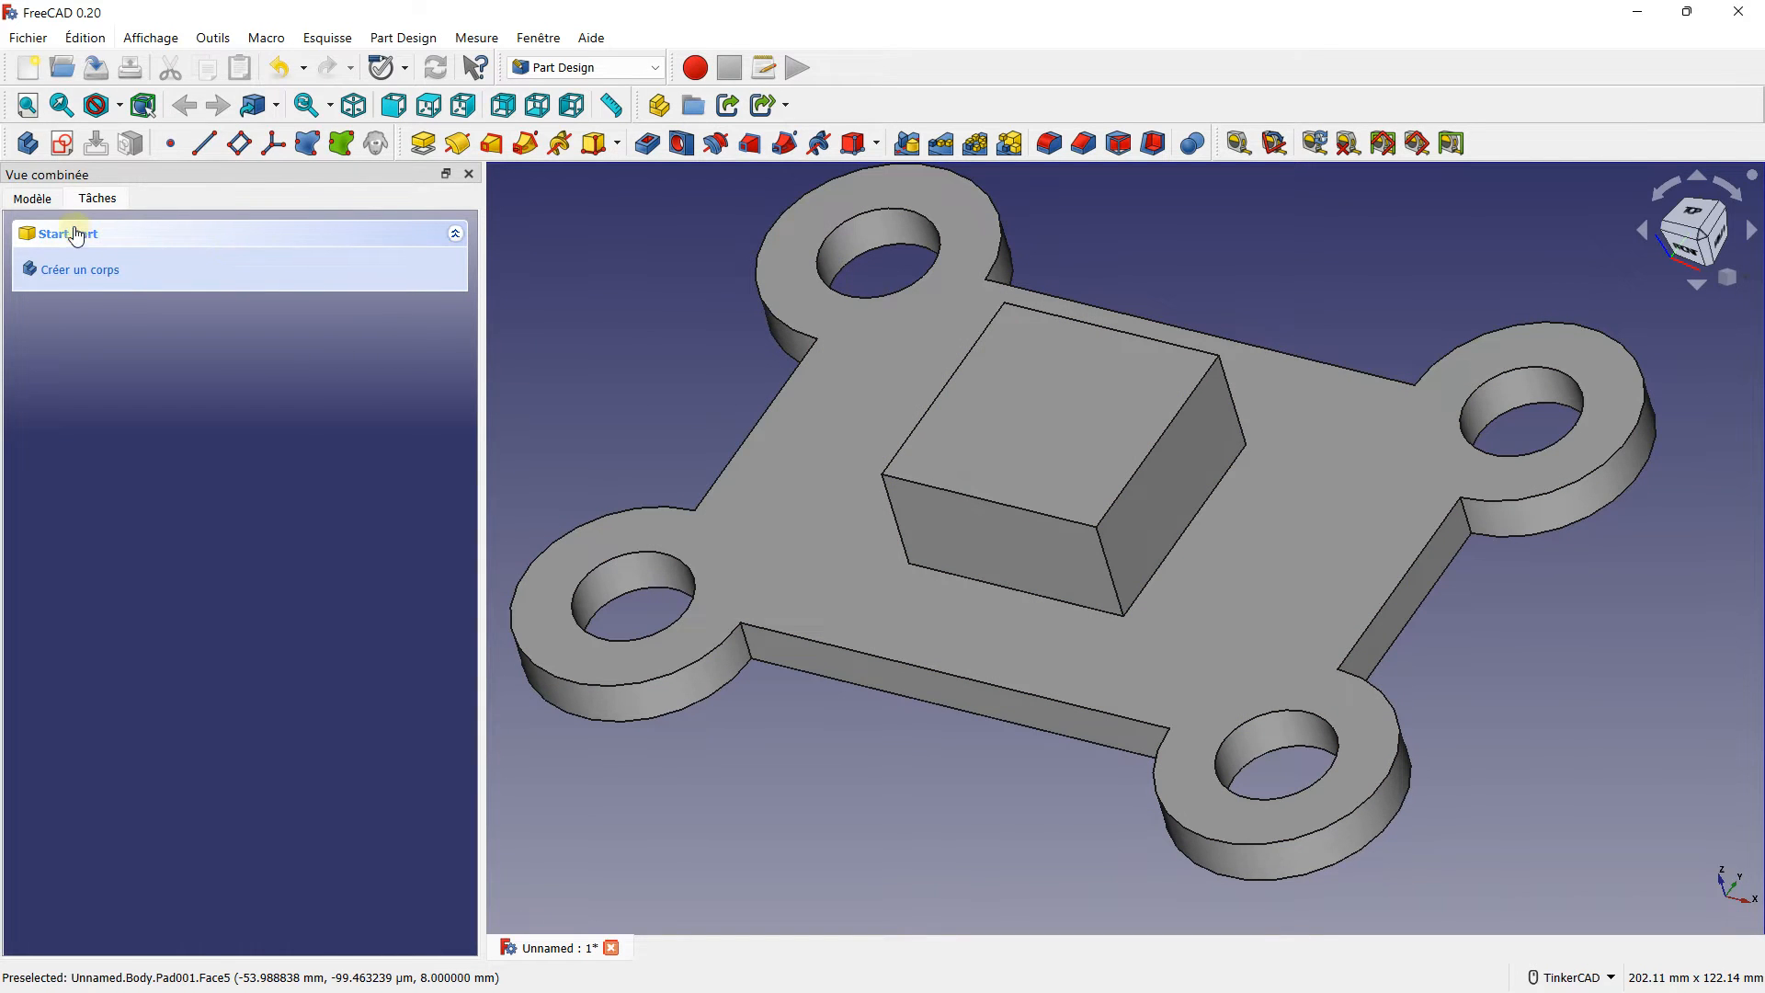
{"action": "left_click", "coordinate": [30, 199]}
{"action": "left_click", "coordinate": [78, 202]}
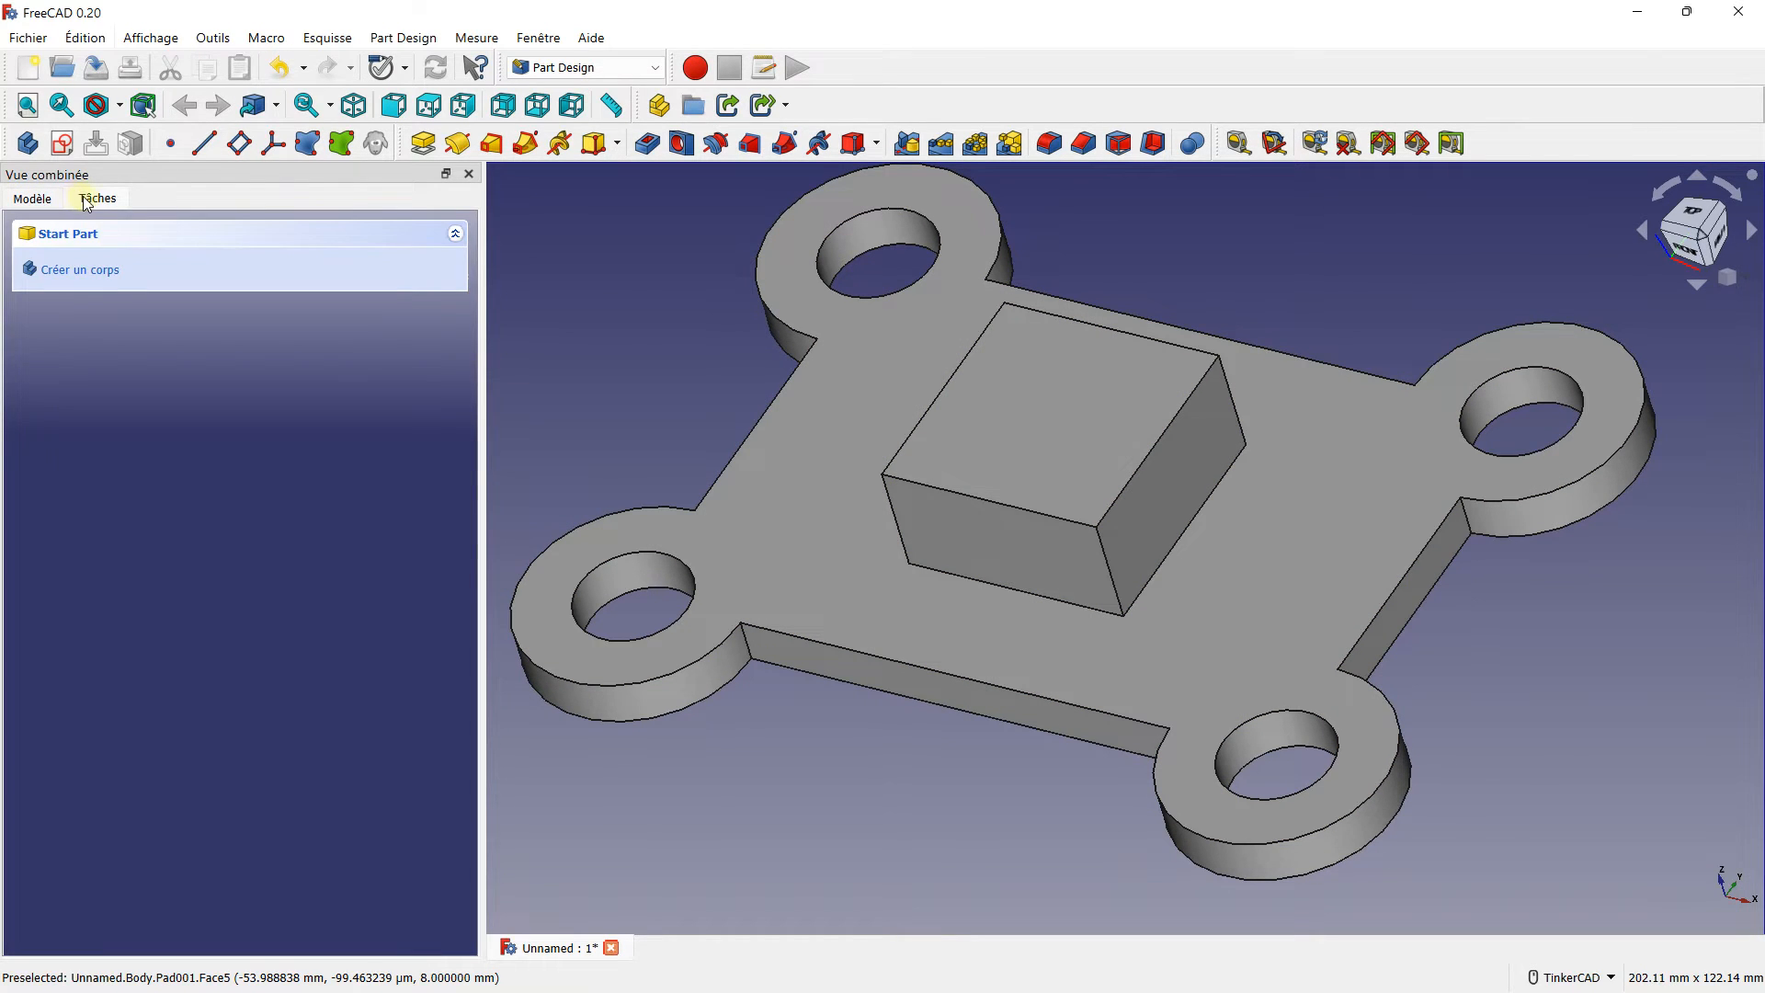
{"action": "left_click", "coordinate": [1018, 505]}
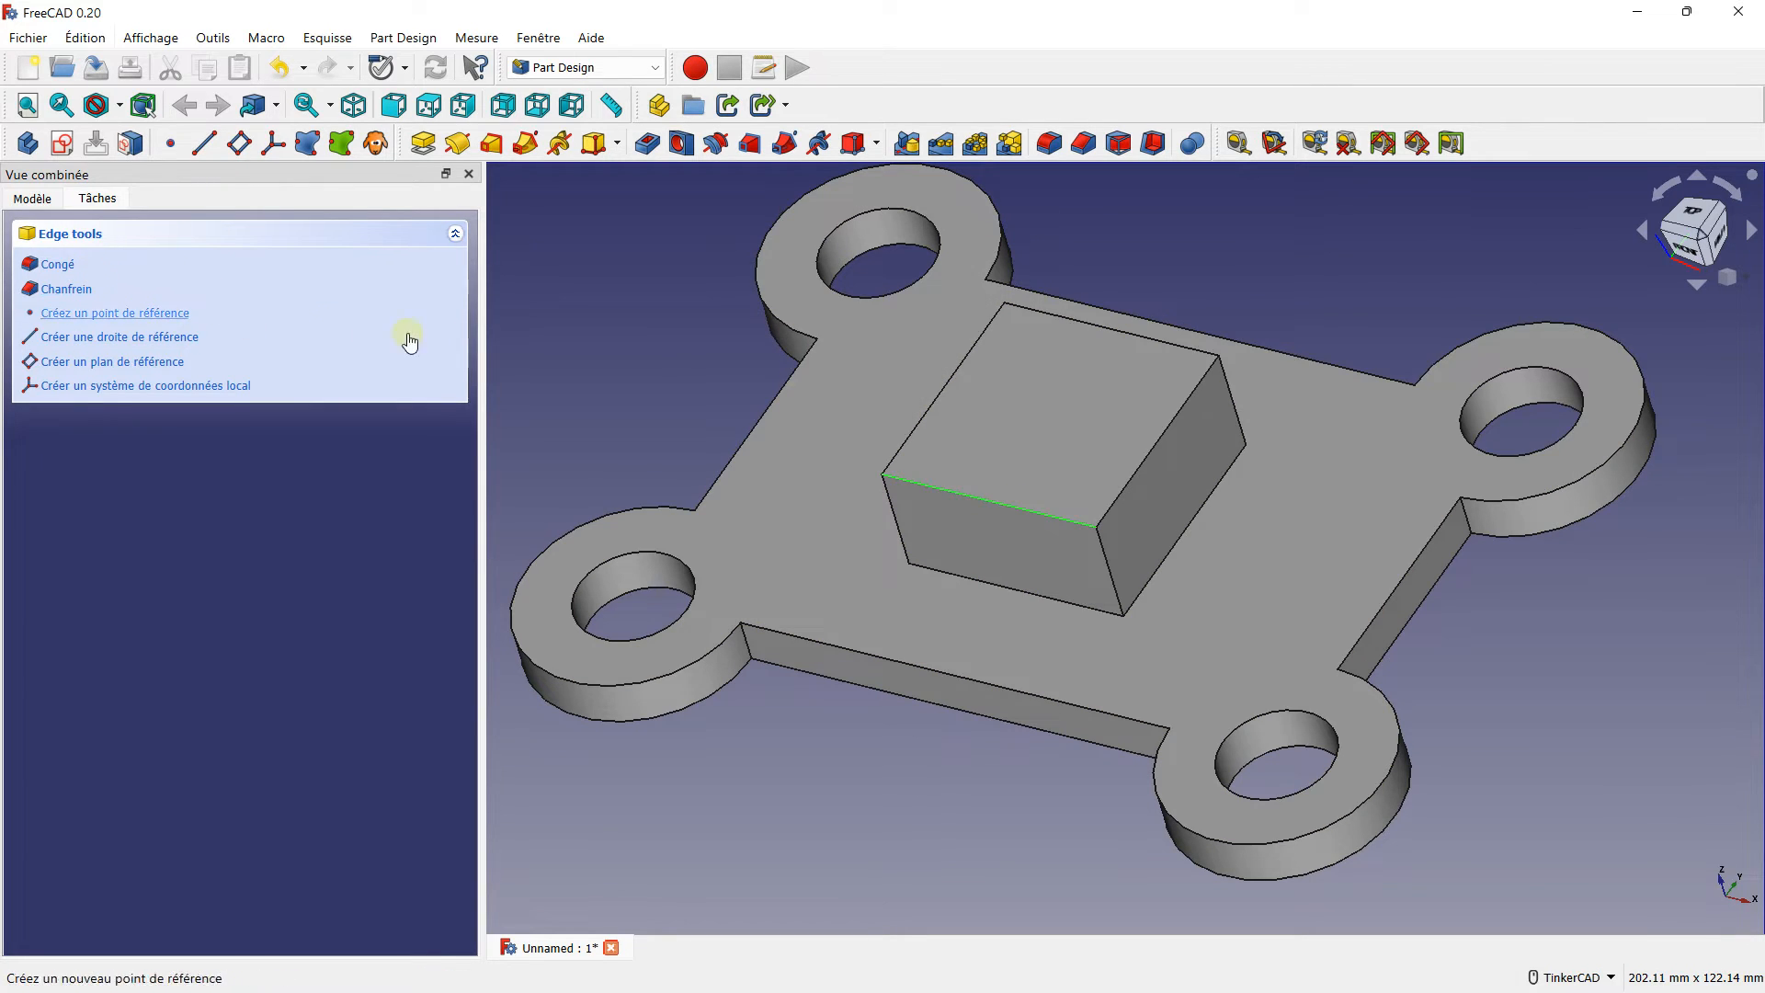
{"action": "left_click", "coordinate": [1157, 444], "text": "ctrl"}
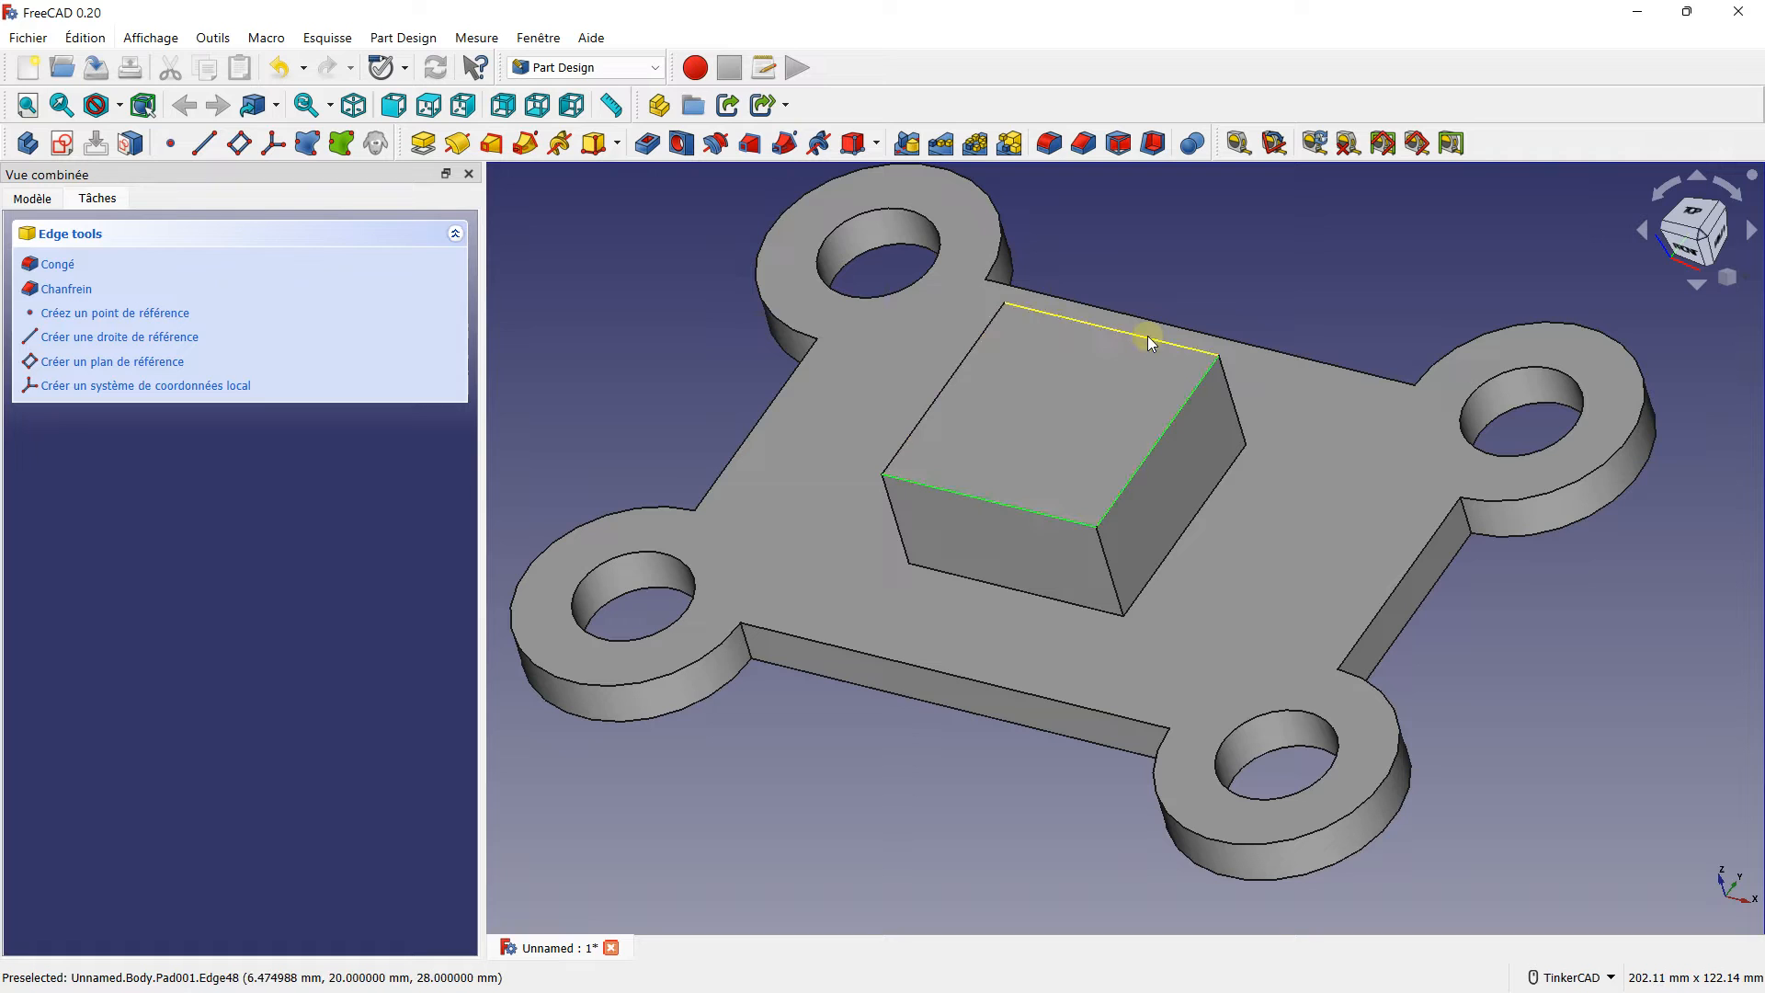
{"action": "left_click", "coordinate": [1148, 337], "text": "ctrl"}
{"action": "left_click", "coordinate": [957, 367], "text": "ctrl"}
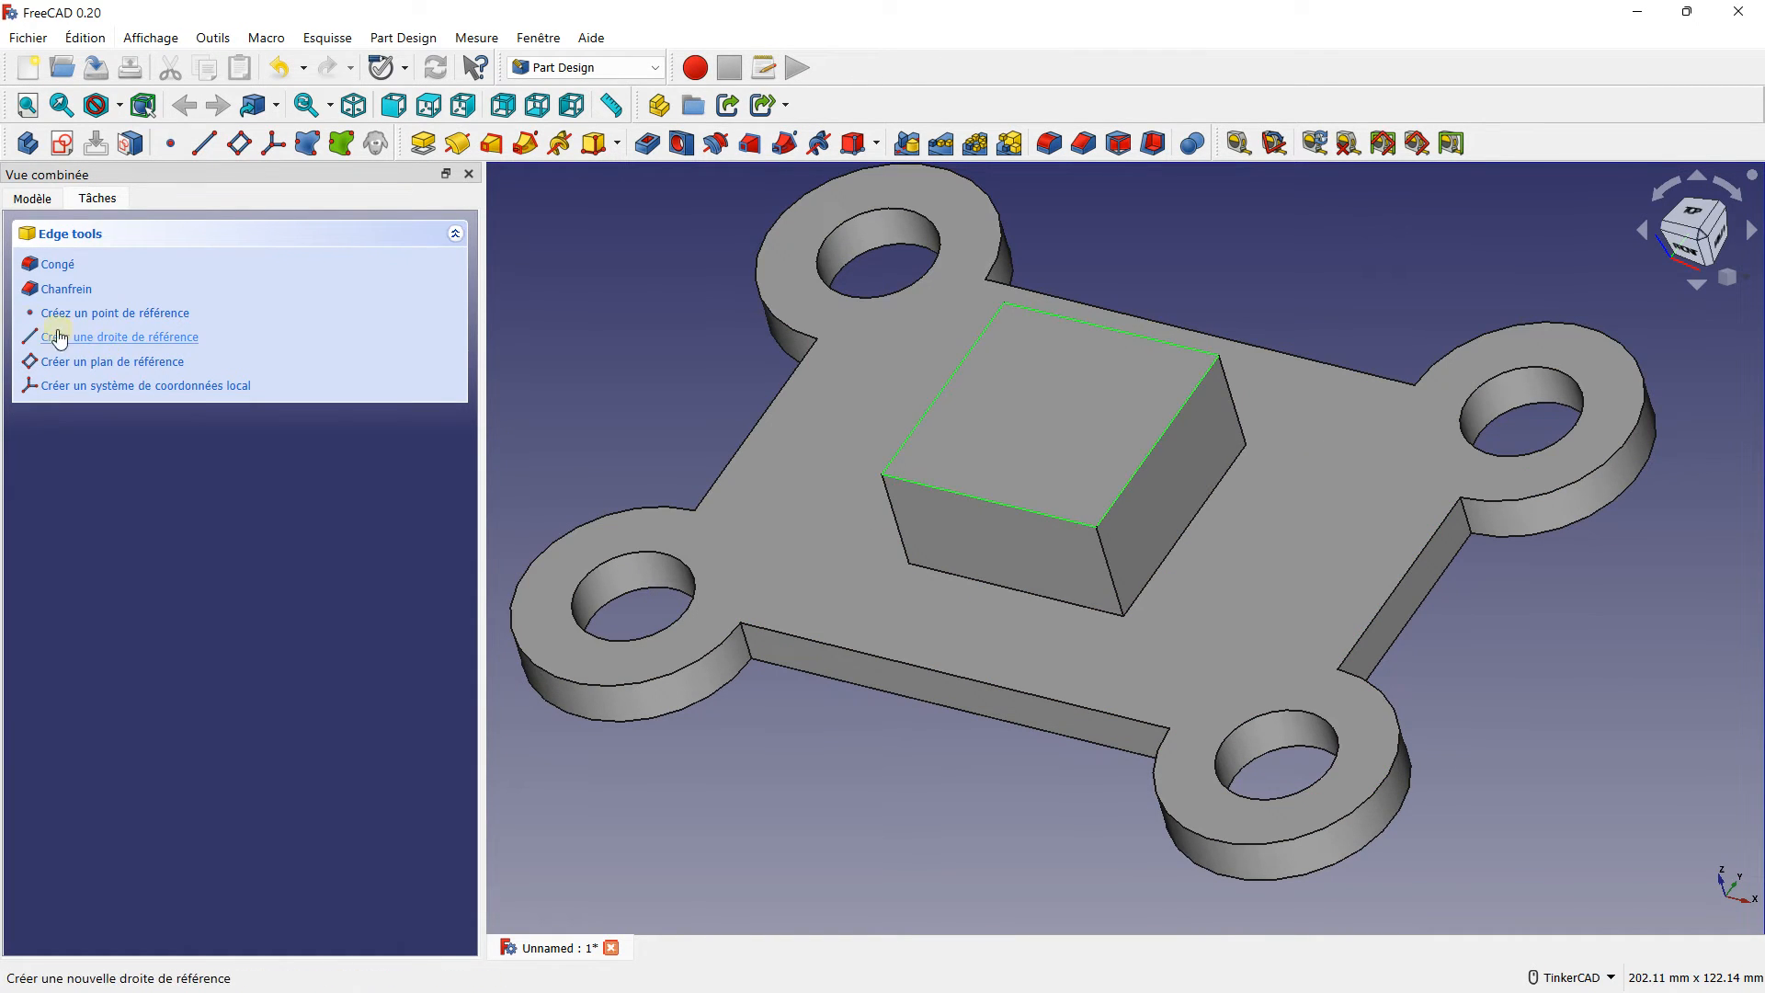
{"action": "left_click", "coordinate": [55, 264]}
{"action": "scroll", "coordinate": [990, 410], "scroll_direction": "up", "scroll_amount": 4}
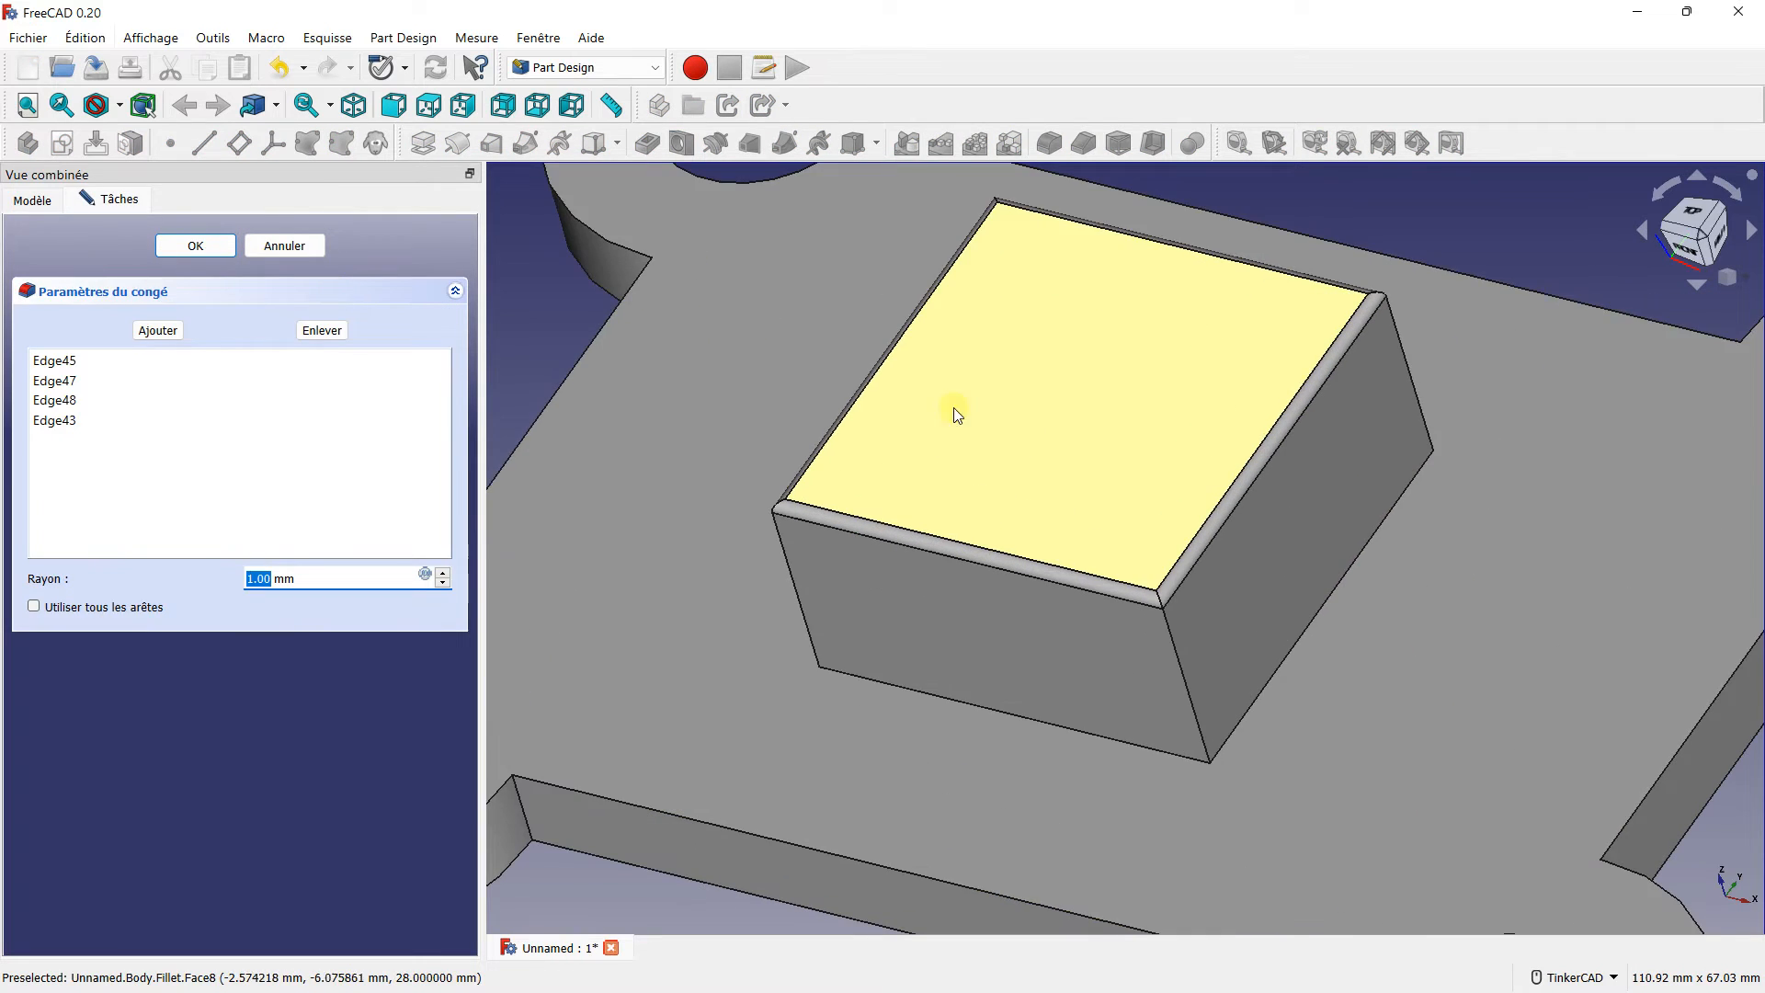
- Set the fillet radius to 8 mm and apply it to the block's top edges
{"action": "left_click", "coordinate": [444, 573]}
{"action": "left_click", "coordinate": [444, 573]}
{"action": "left_click", "coordinate": [444, 574]}
{"action": "left_click", "coordinate": [444, 574]}
{"action": "left_click", "coordinate": [444, 573]}
{"action": "left_click", "coordinate": [444, 573]}
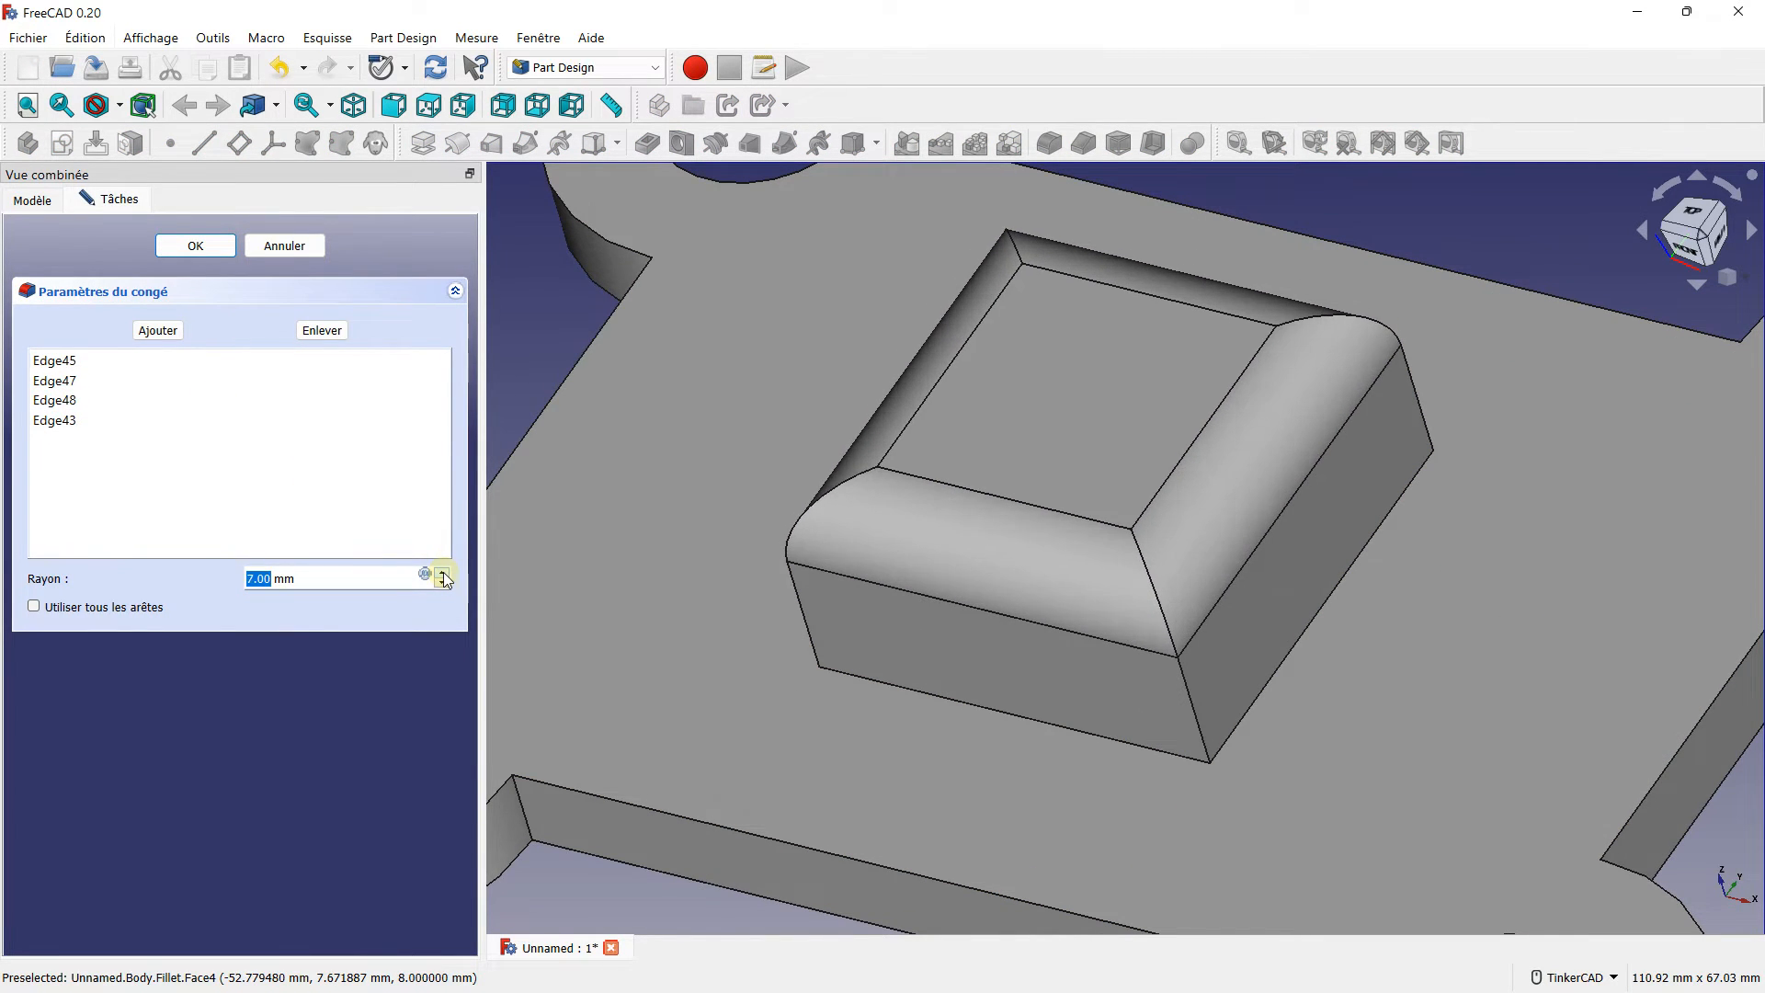
{"action": "left_click", "coordinate": [444, 574]}
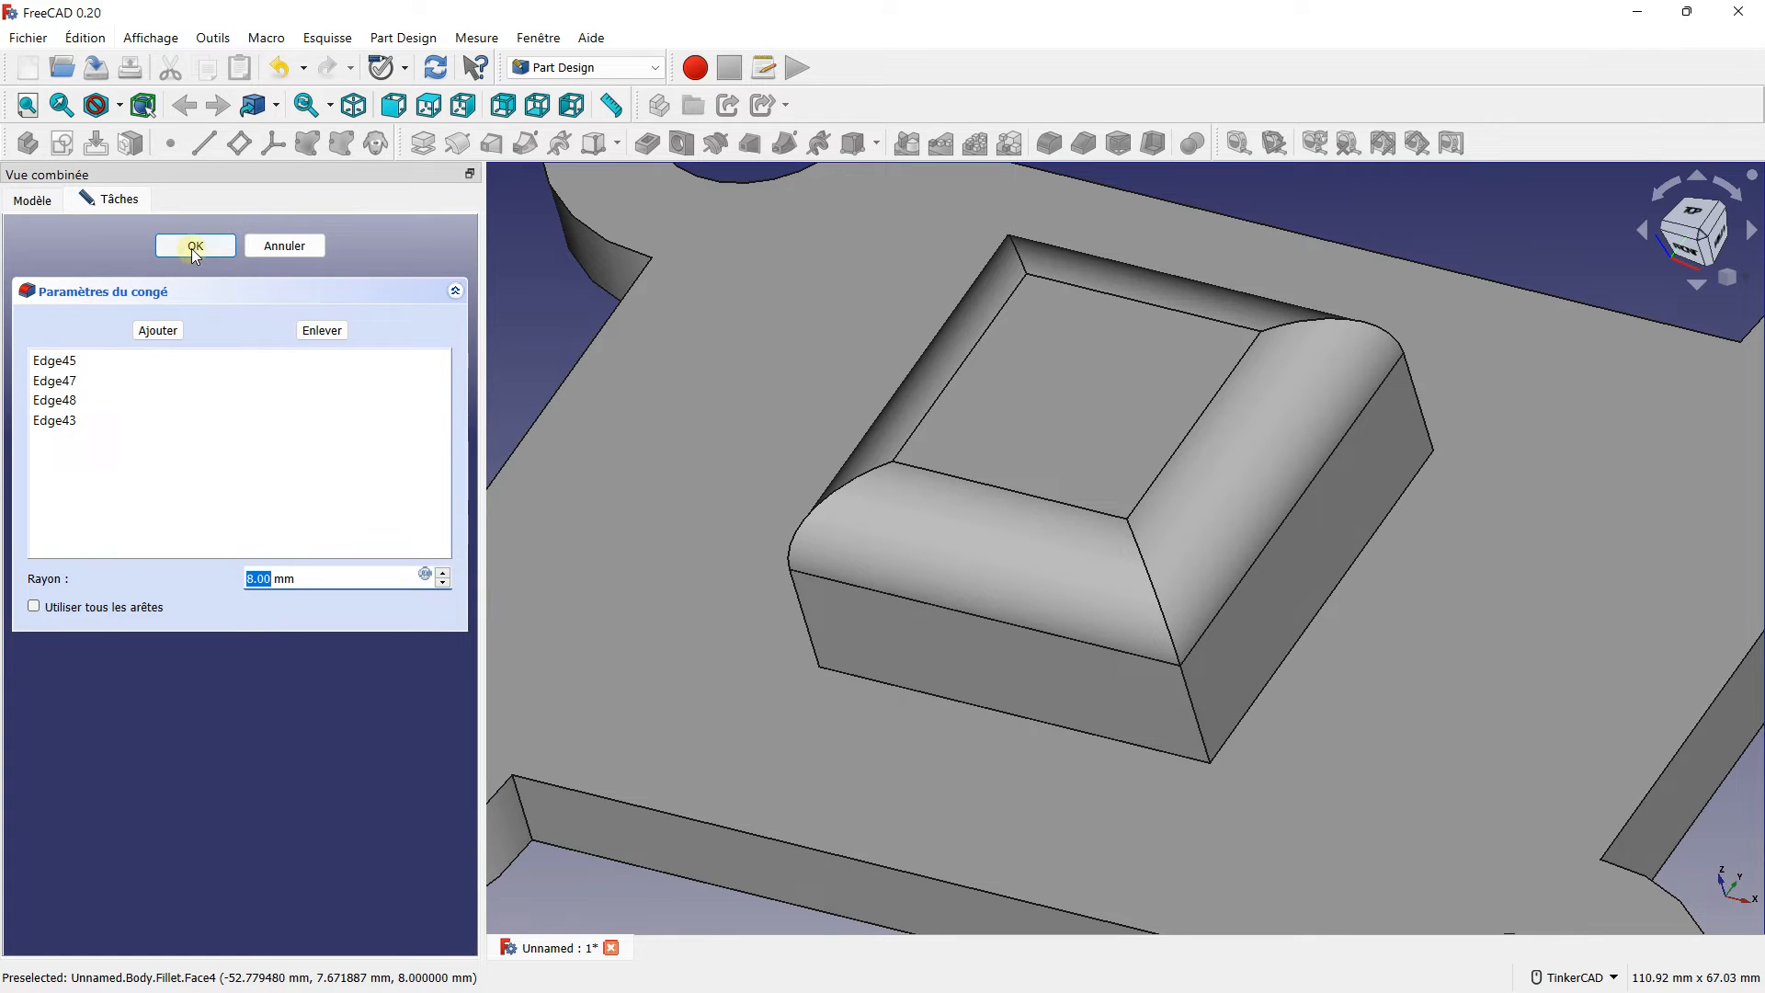
{"action": "left_click", "coordinate": [195, 247]}
{"action": "scroll", "coordinate": [866, 546], "scroll_direction": "down", "scroll_amount": 6}
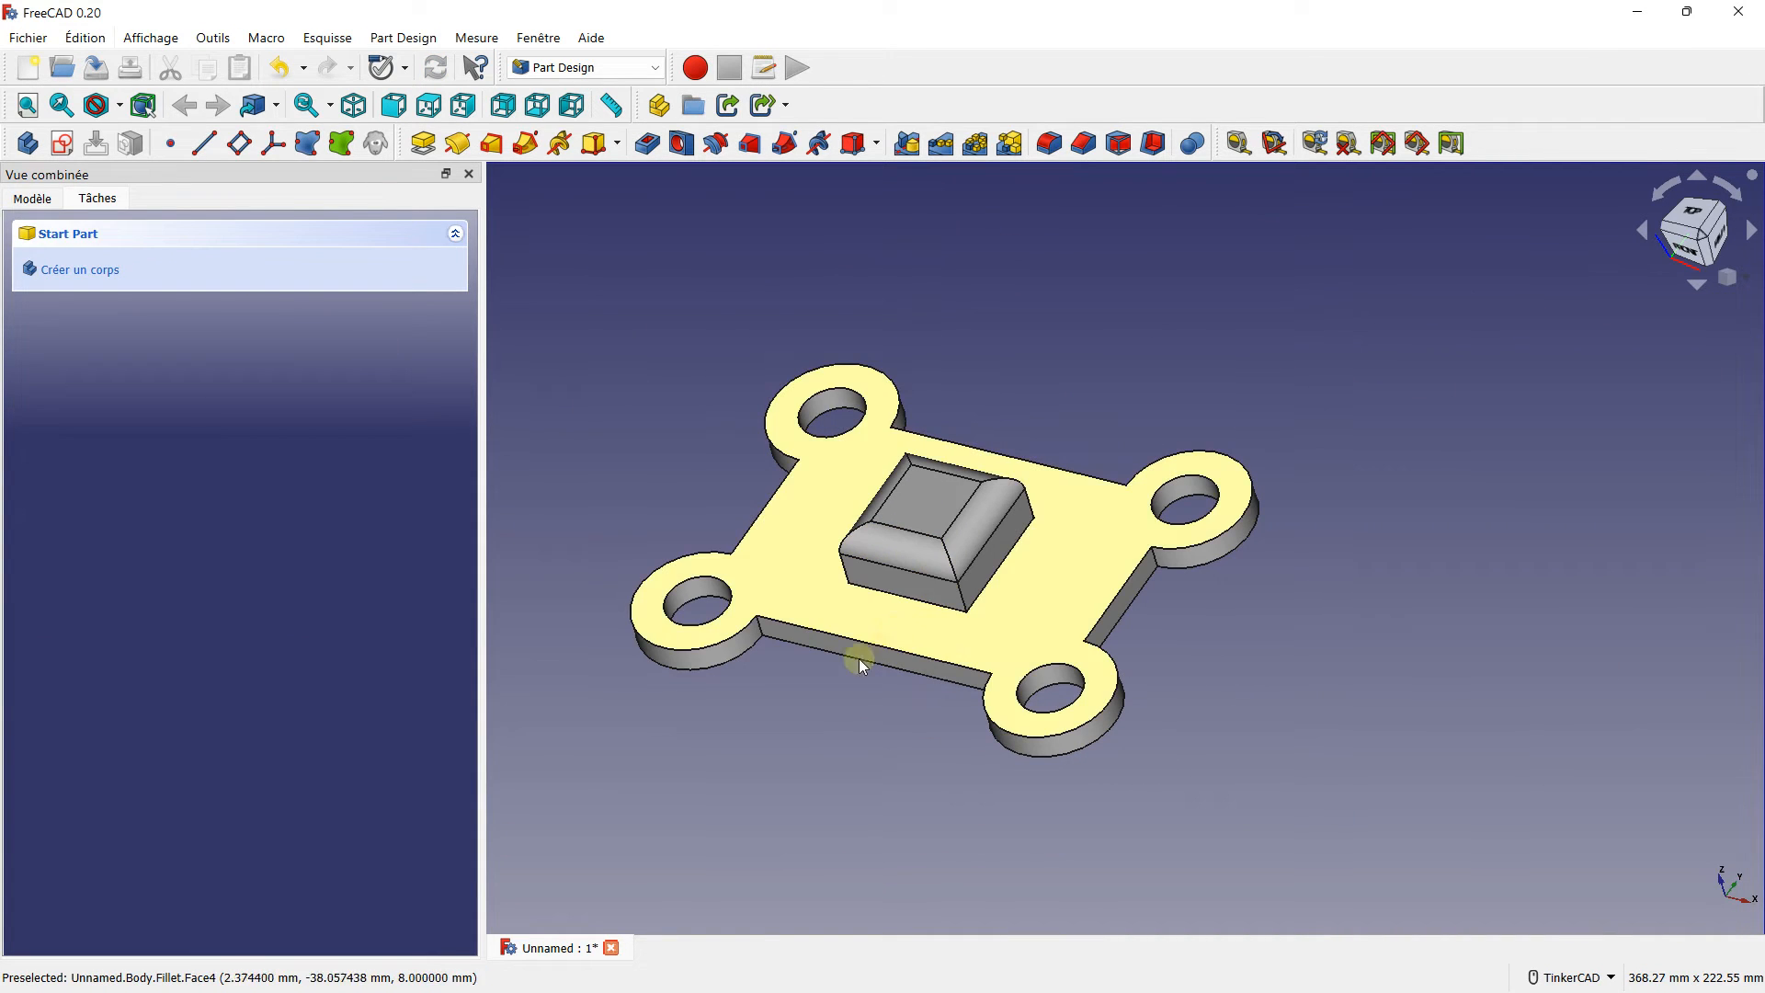
{"action": "right_click_drag", "start_coordinate": [859, 658], "coordinate": [851, 714]}
{"action": "left_click", "coordinate": [678, 471]}
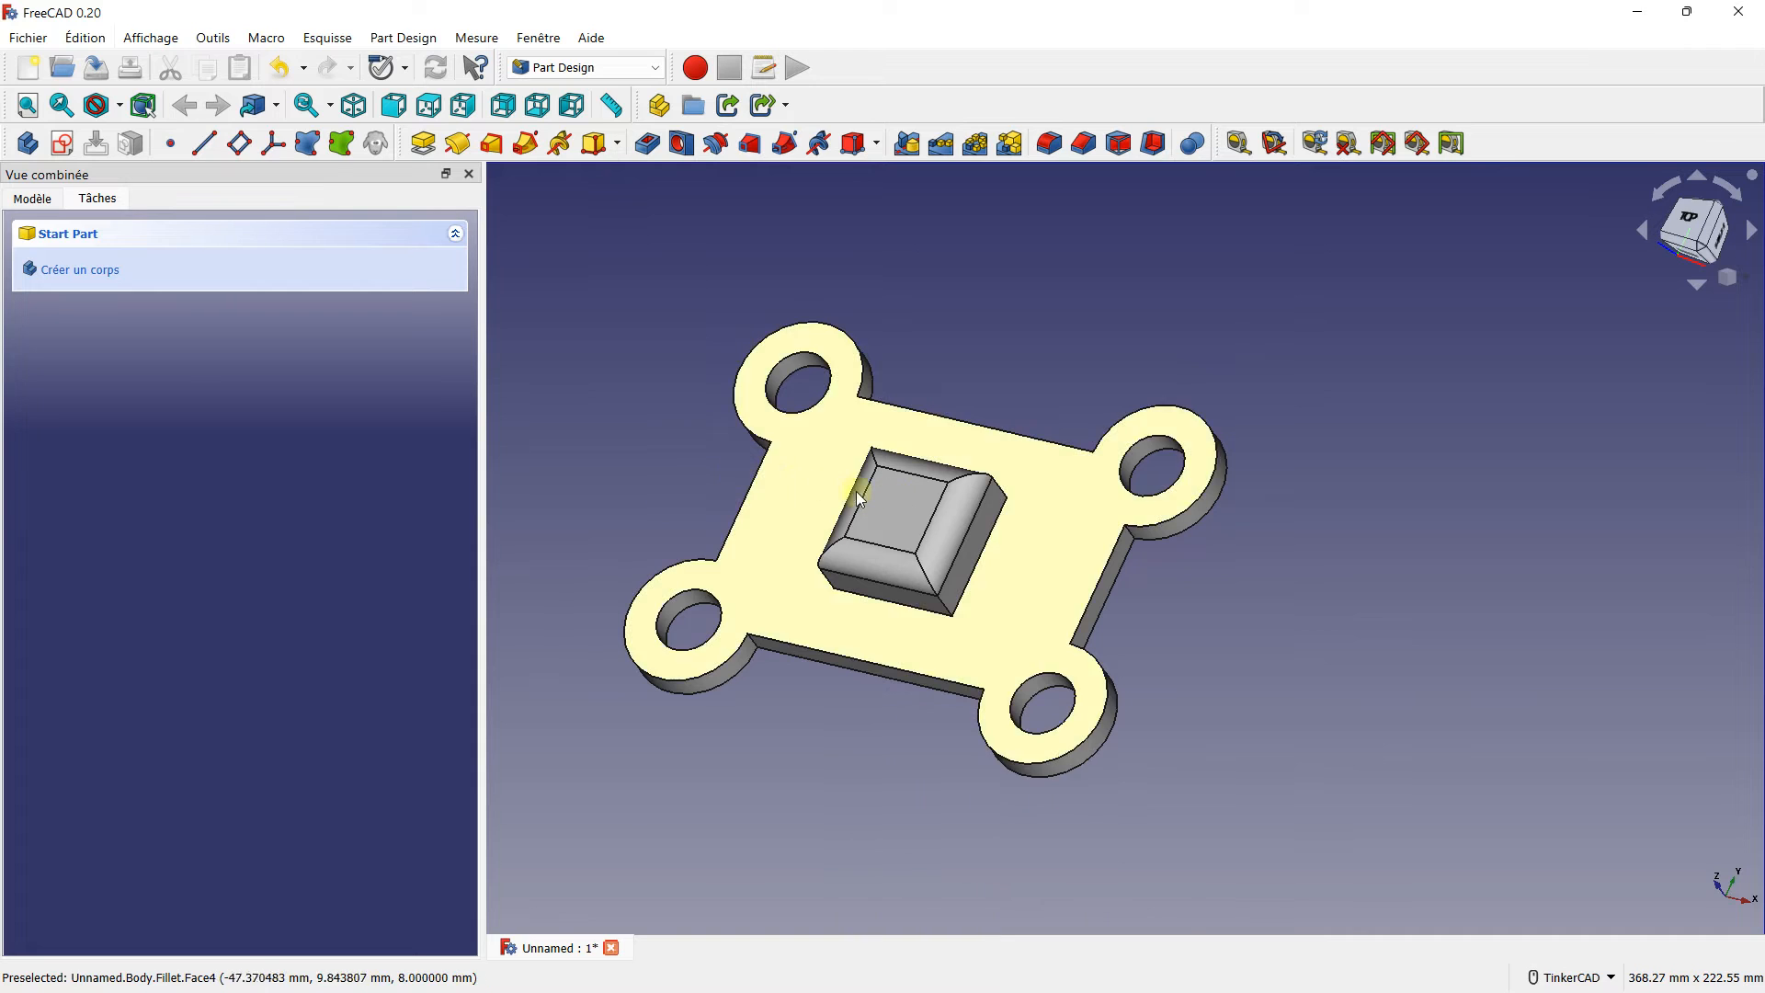
- Create a sketch on the flat top face of the central block and turn on the sketch grid
{"action": "scroll", "coordinate": [856, 493], "scroll_direction": "up", "scroll_amount": 3}
{"action": "left_click", "coordinate": [896, 492]}
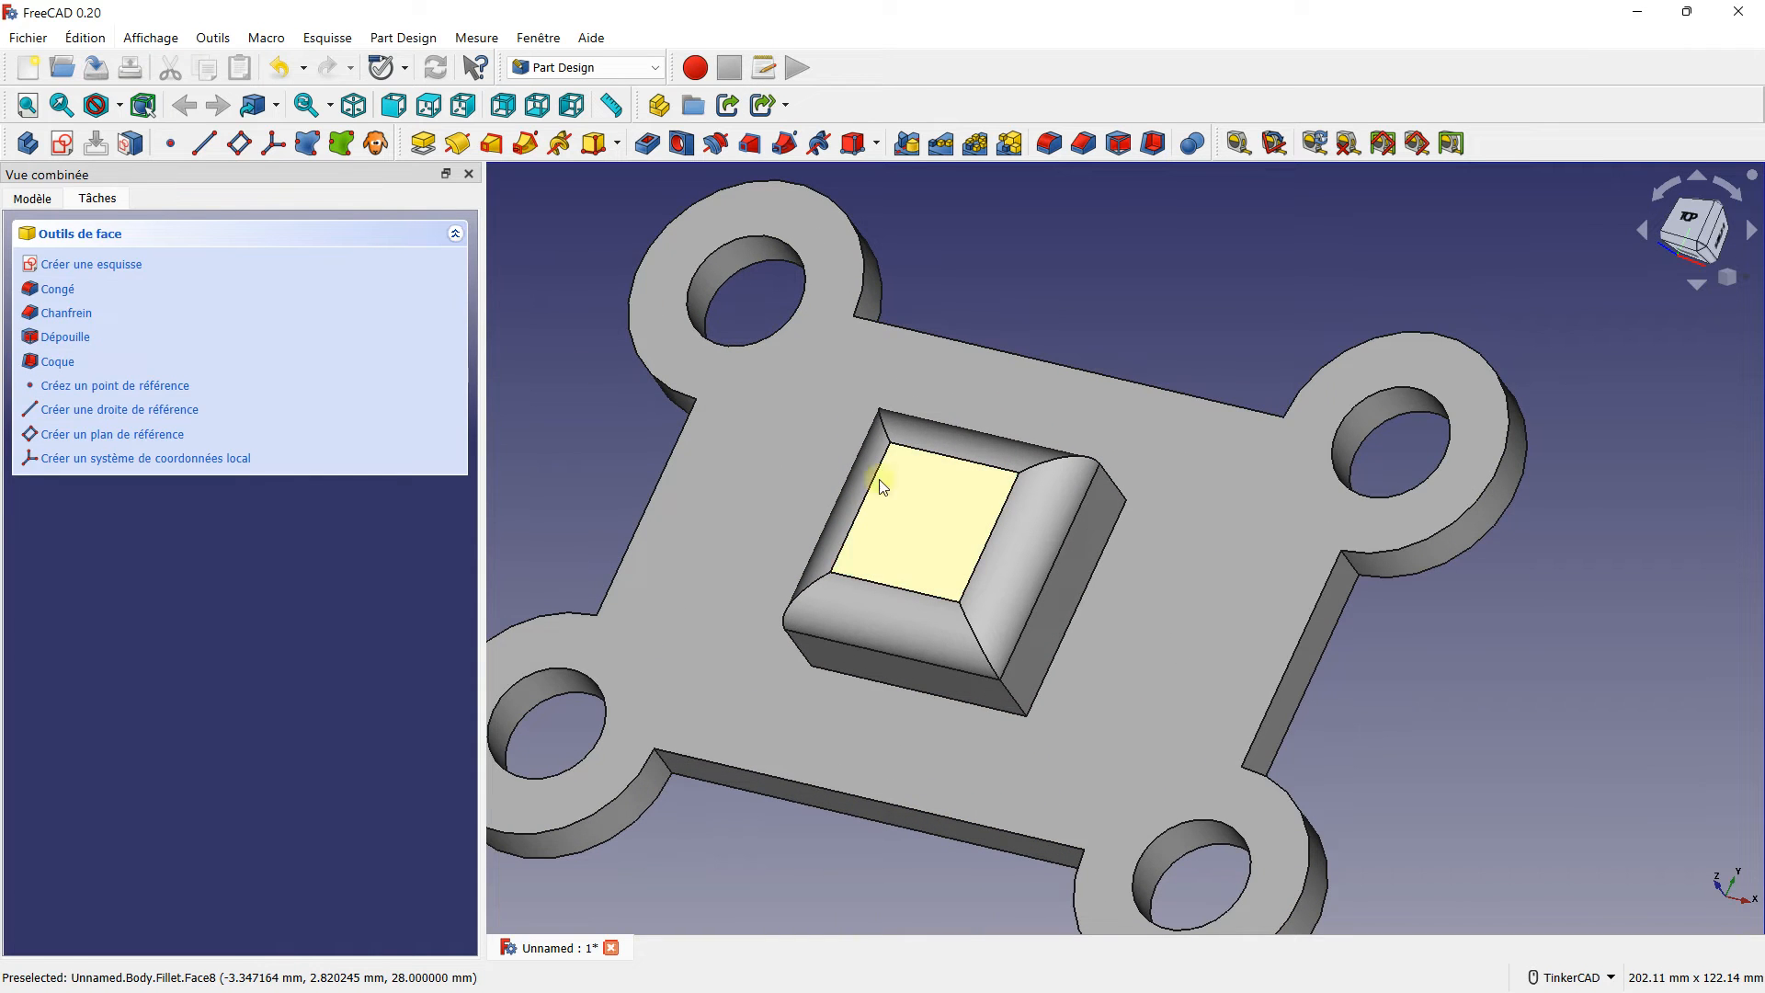
{"action": "left_click", "coordinate": [87, 265]}
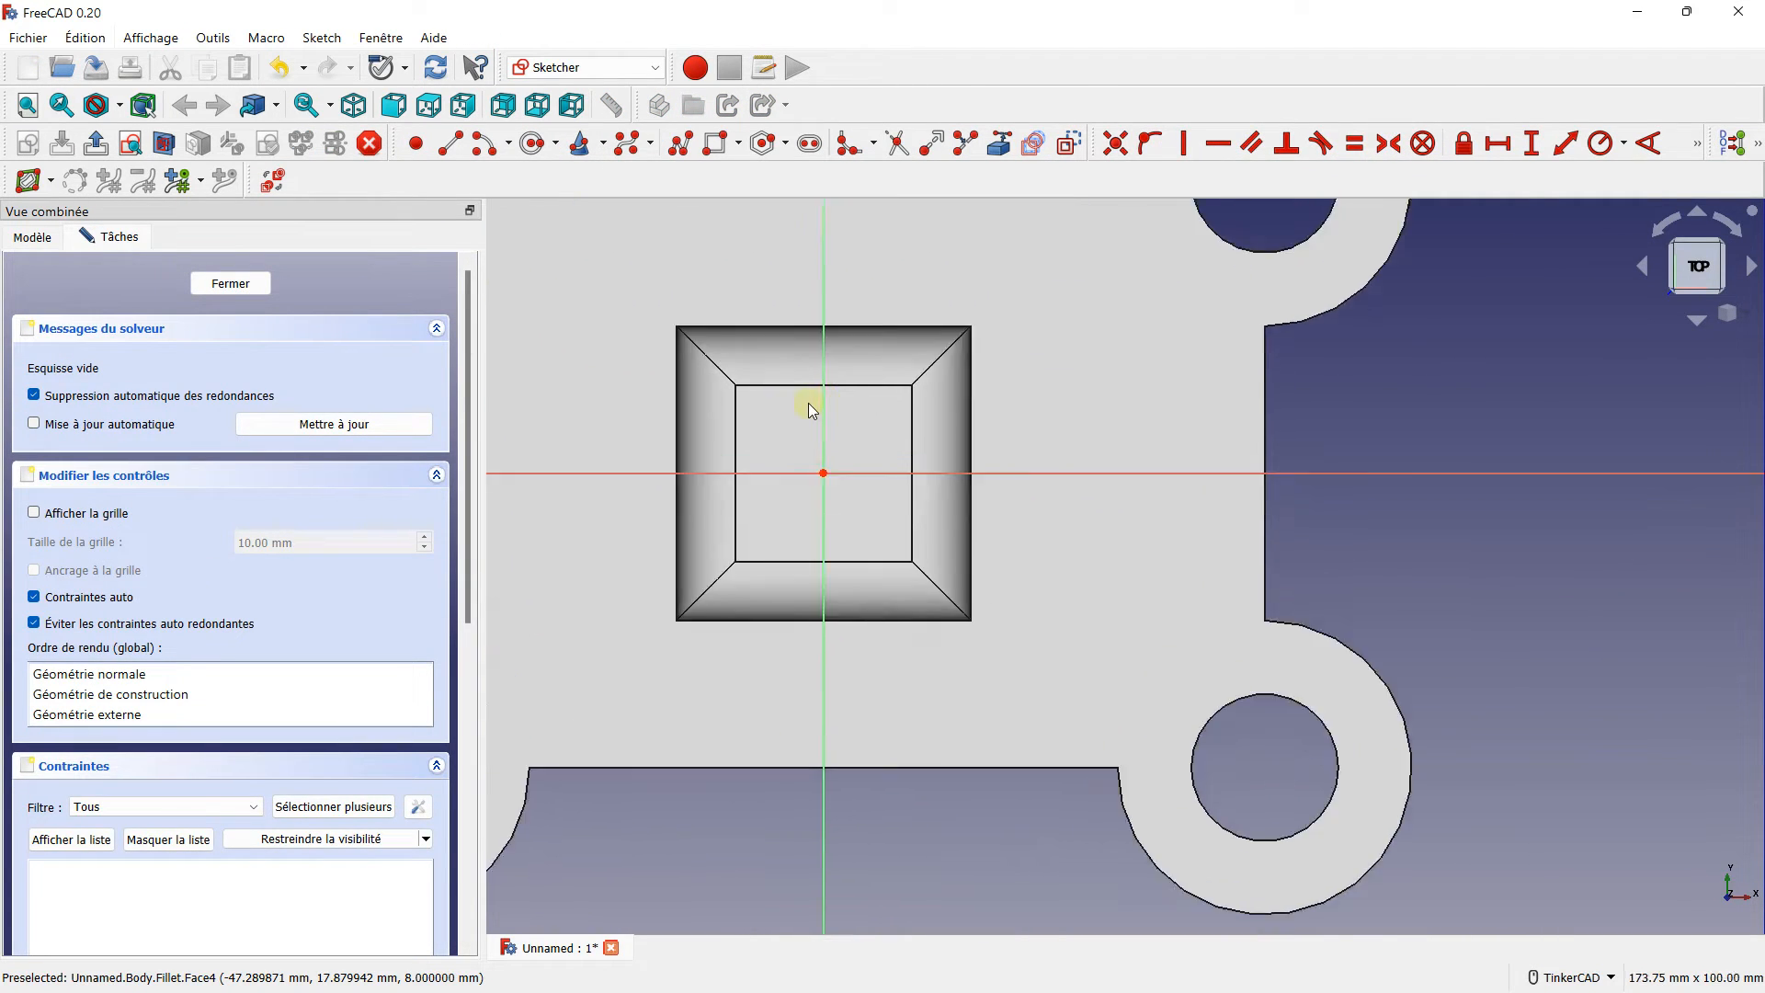
{"action": "scroll", "coordinate": [806, 402], "scroll_direction": "up", "scroll_amount": 2}
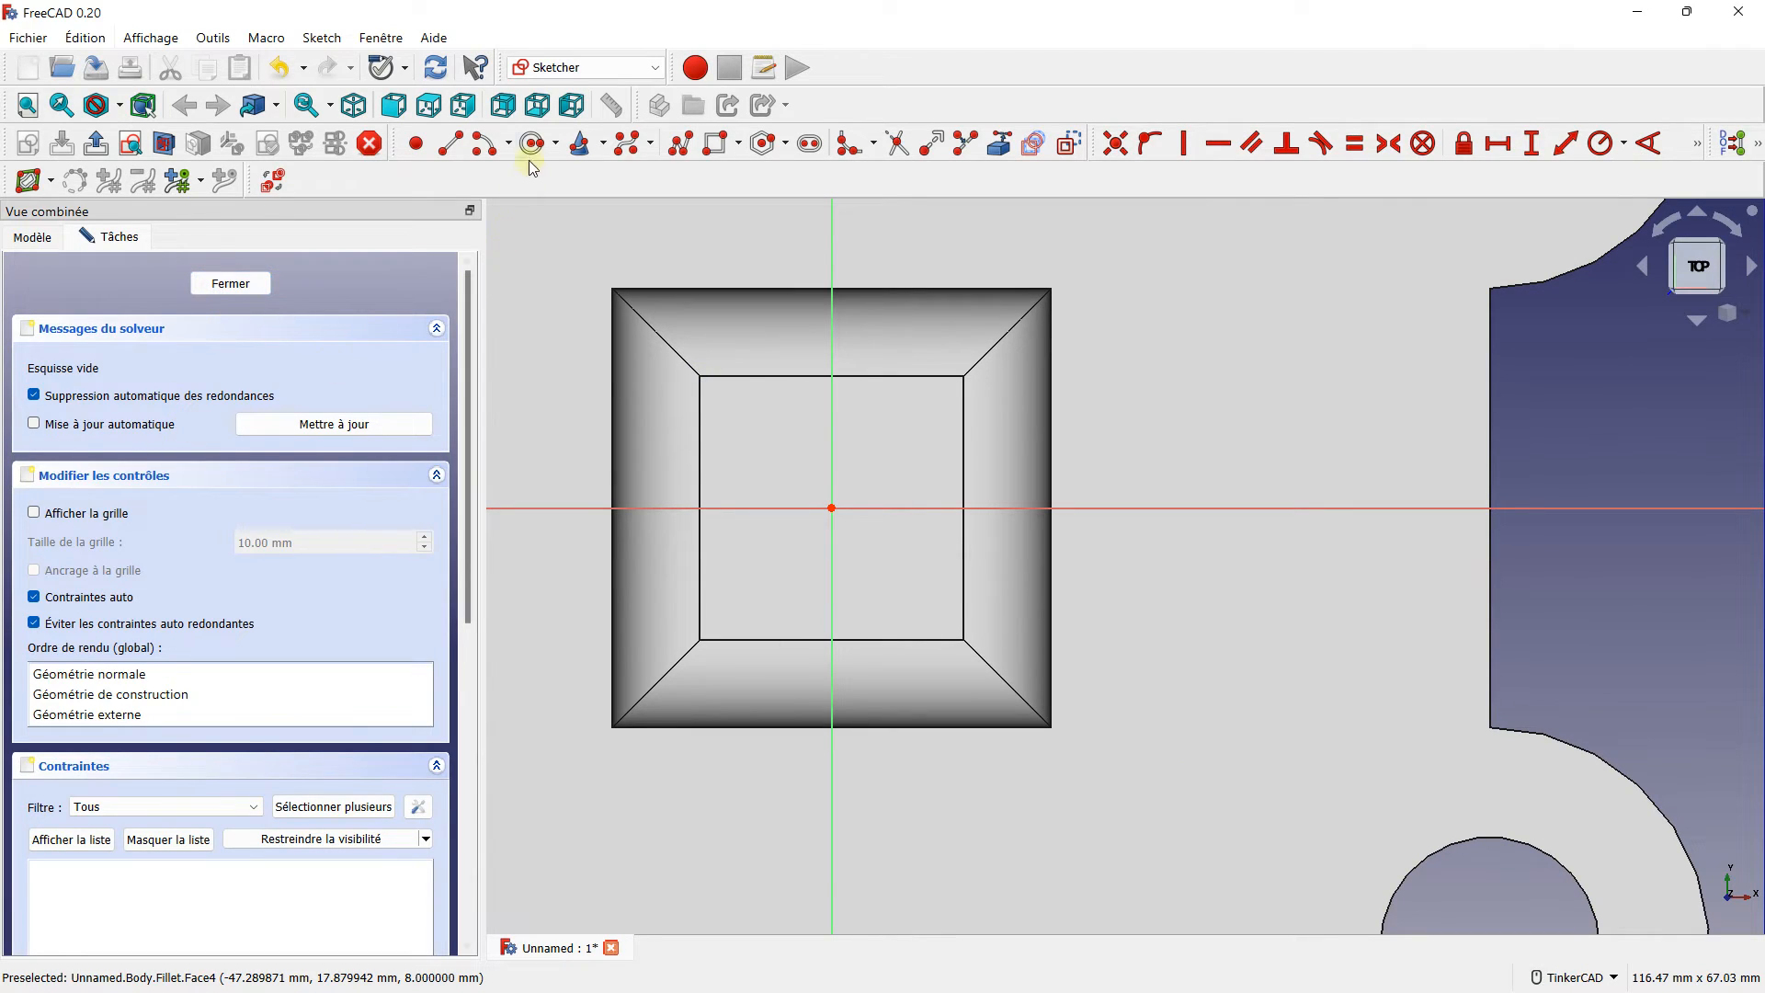
{"action": "left_click", "coordinate": [718, 145]}
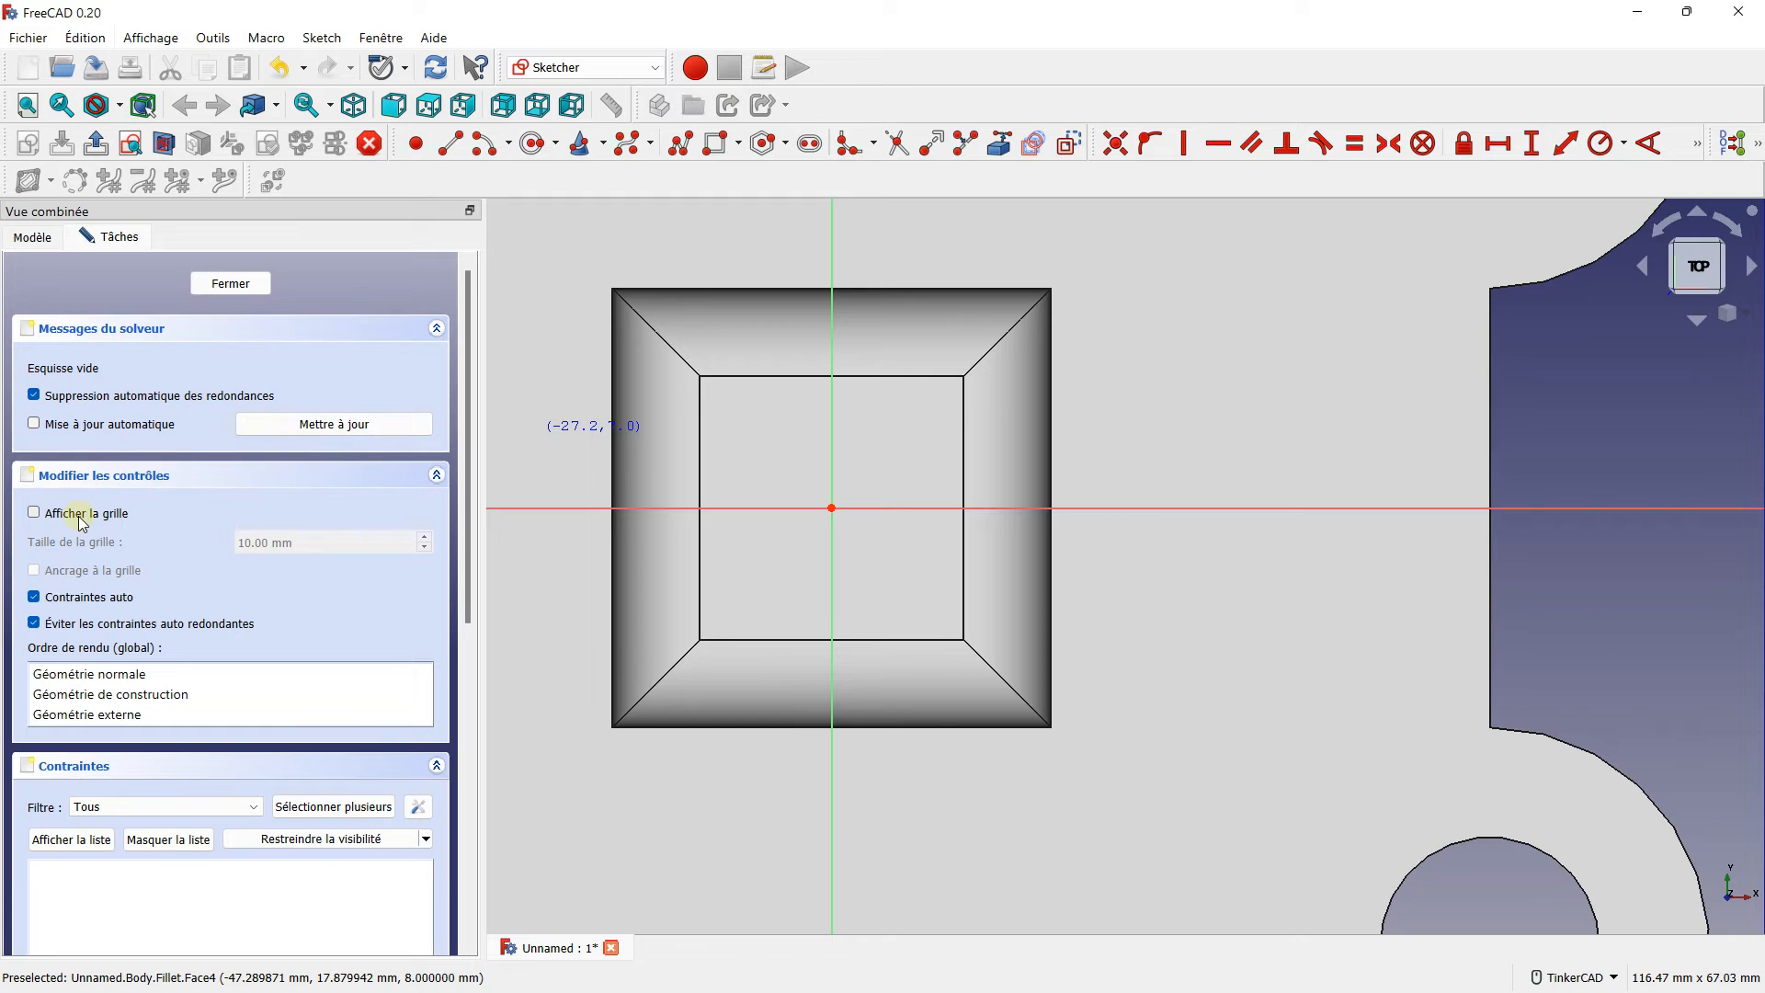
{"action": "left_click", "coordinate": [35, 513]}
{"action": "scroll", "coordinate": [796, 442], "scroll_direction": "up", "scroll_amount": 1}
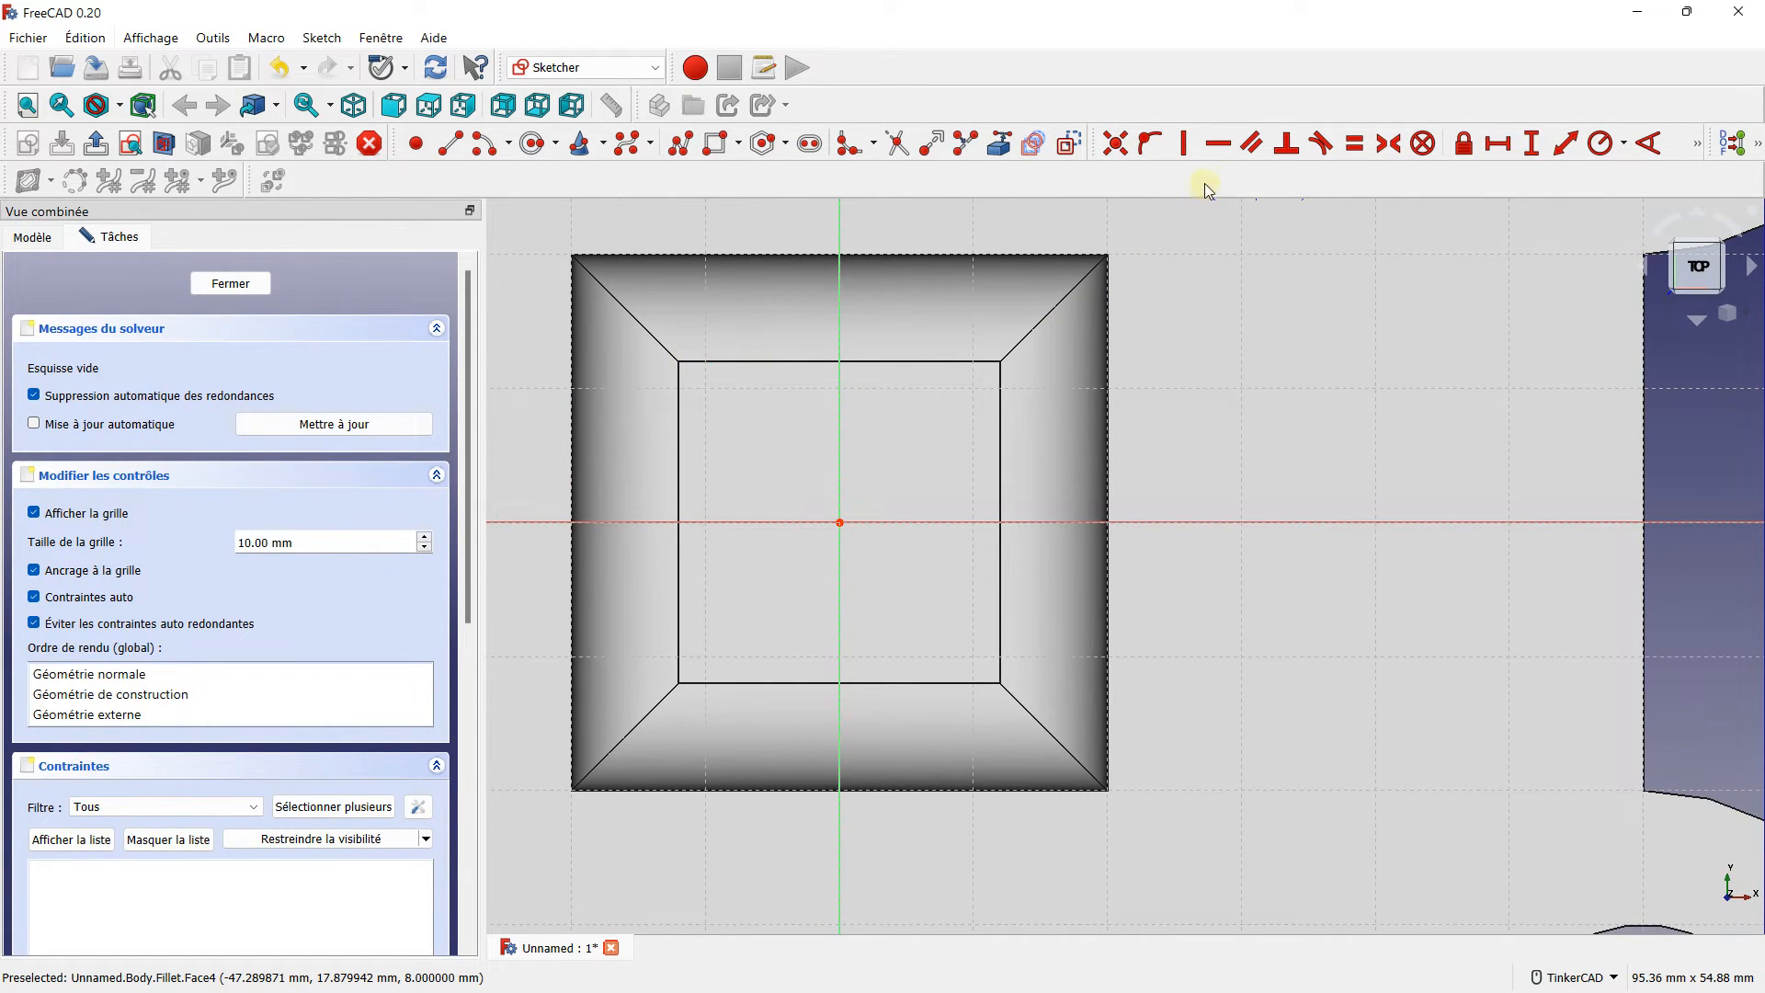
- Project the four edges of the block's flat top face into the sketch as external geometry
{"action": "left_click", "coordinate": [1000, 147]}
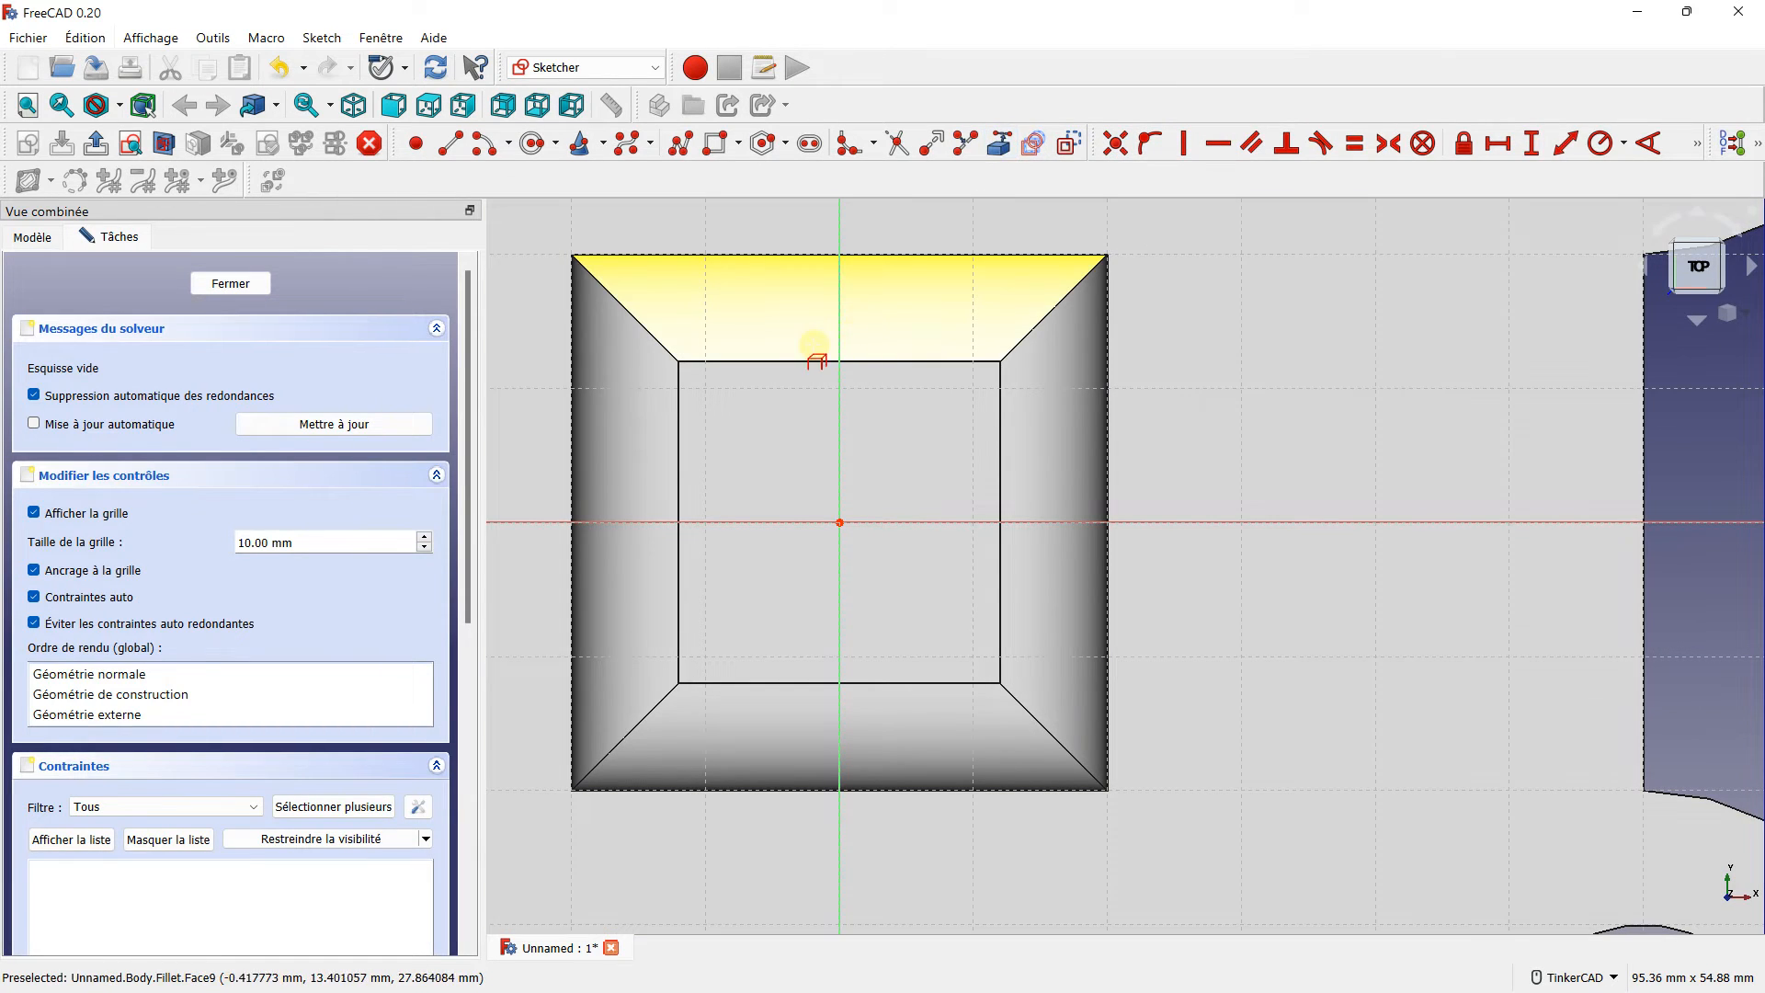
{"action": "left_click", "coordinate": [790, 361]}
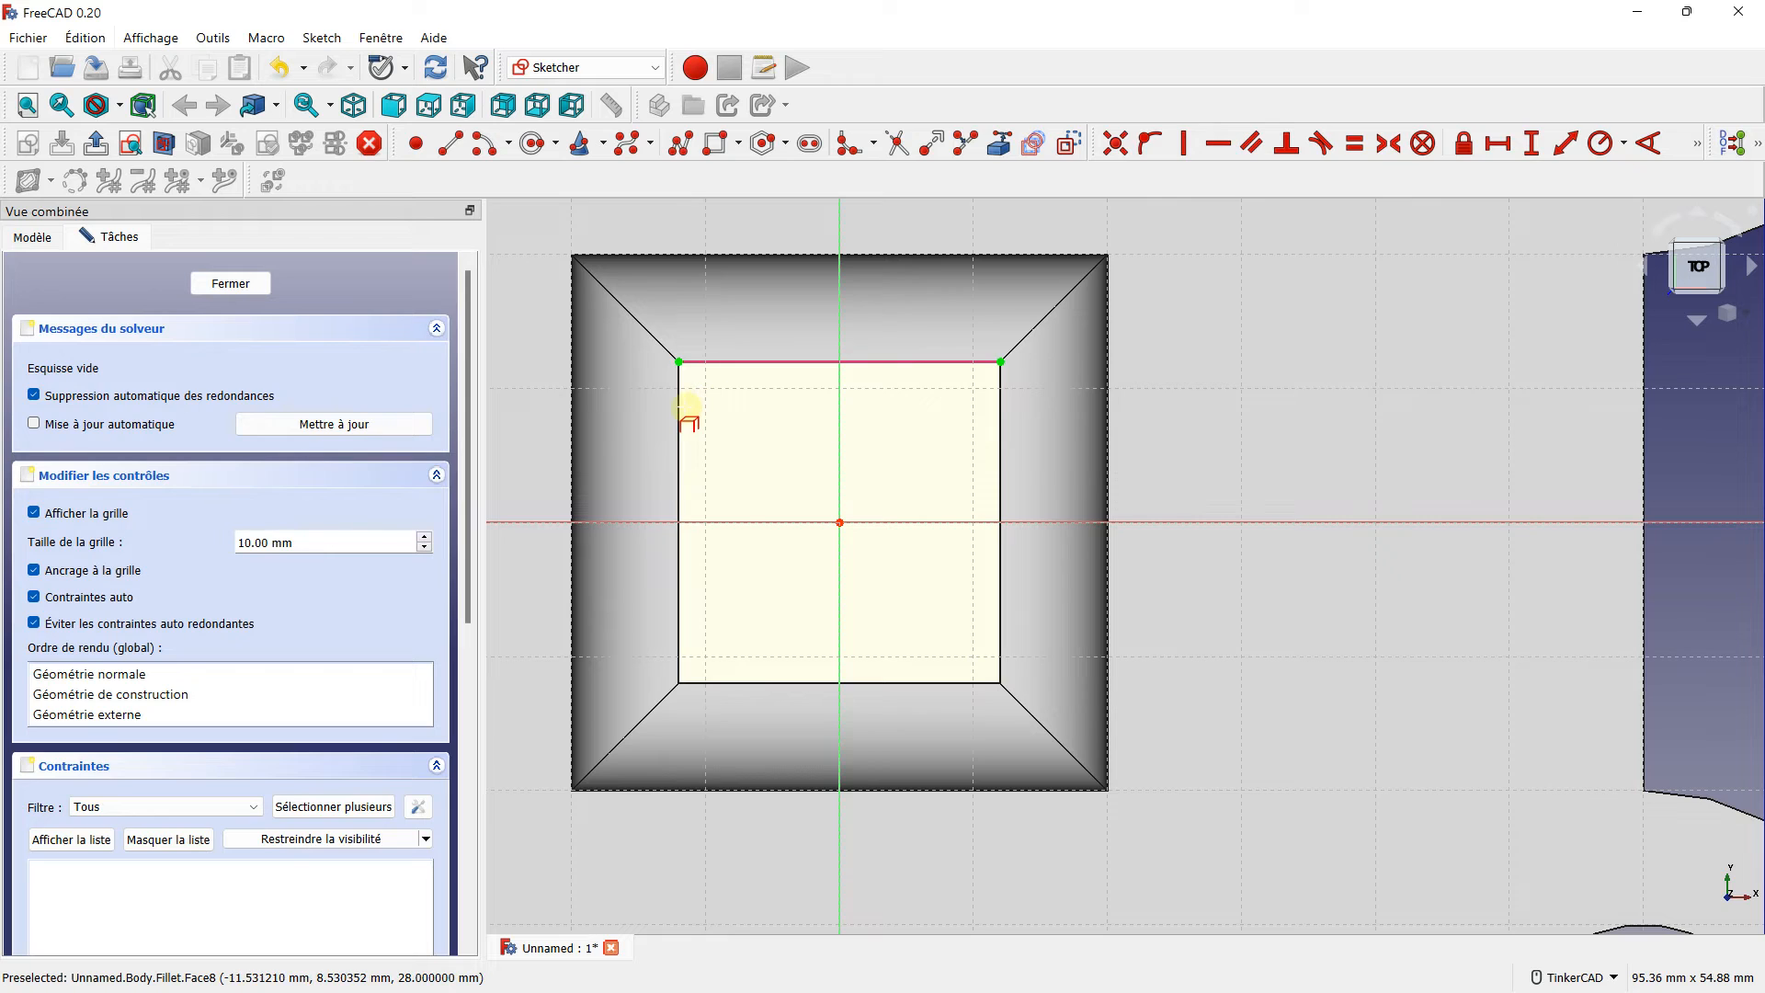
{"action": "left_click", "coordinate": [679, 418]}
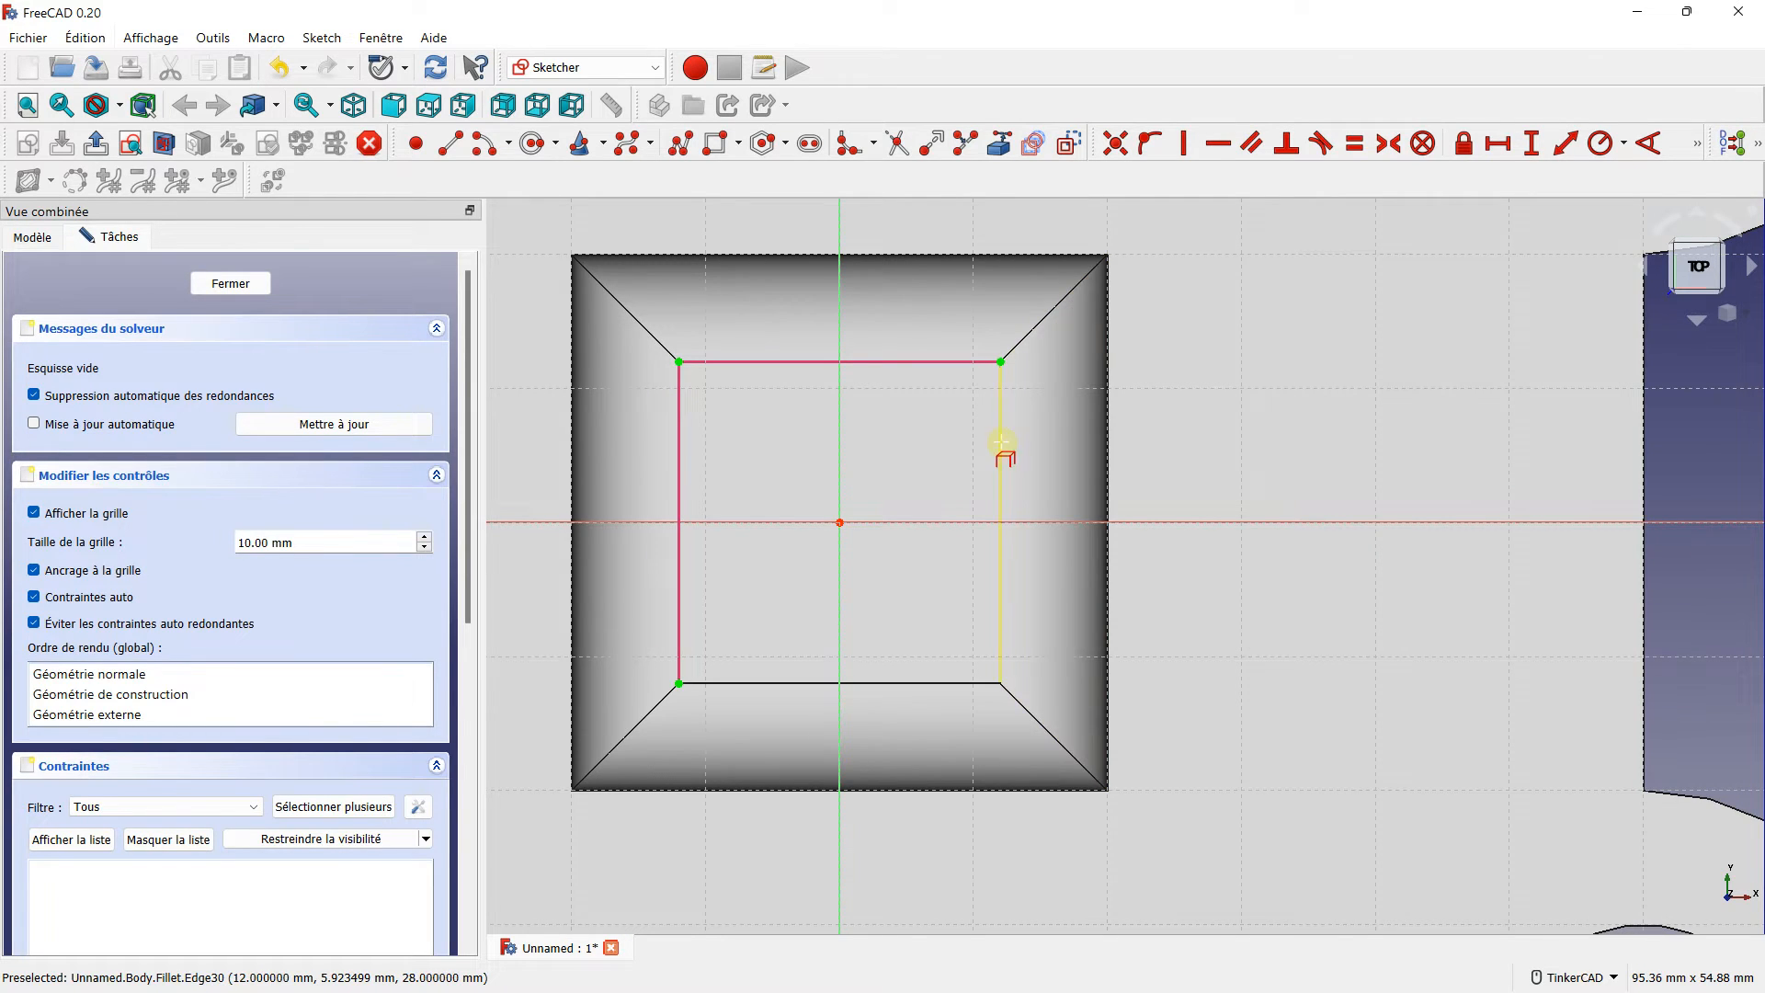
{"action": "left_click", "coordinate": [1000, 442]}
{"action": "left_click", "coordinate": [886, 682]}
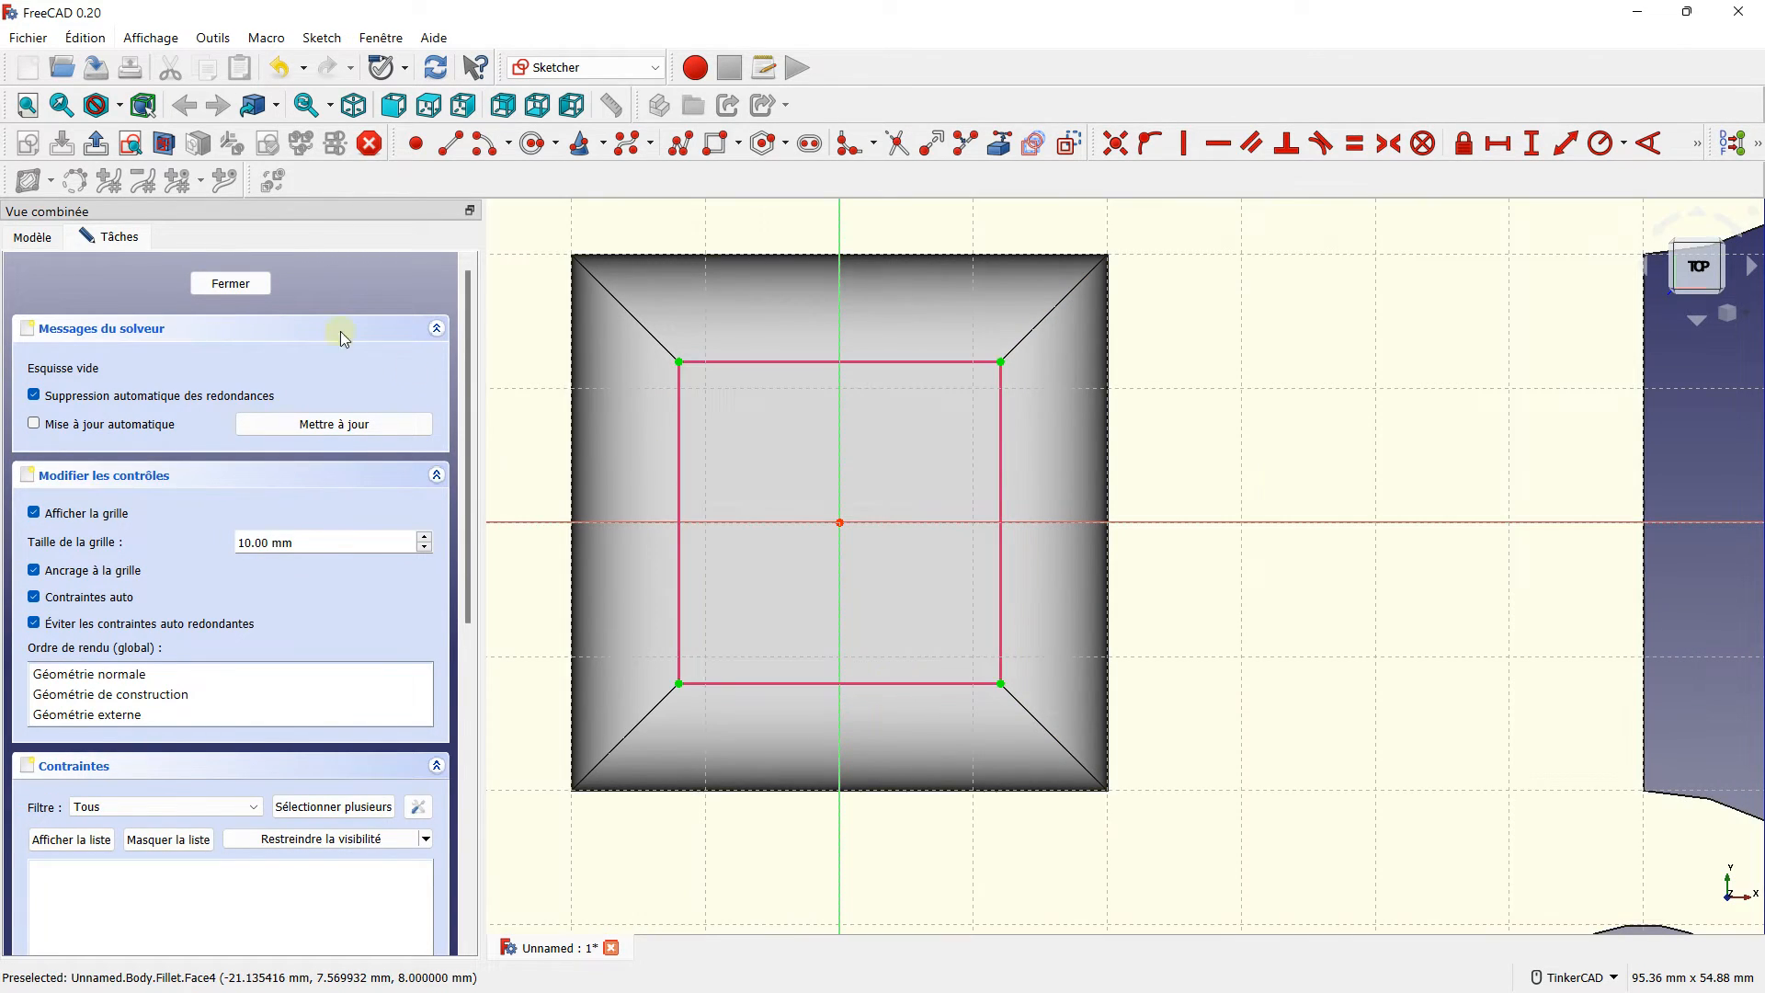
- Draw a rectangle between opposite corners of the projected square edges and close the sketch
{"action": "left_click", "coordinate": [716, 145]}
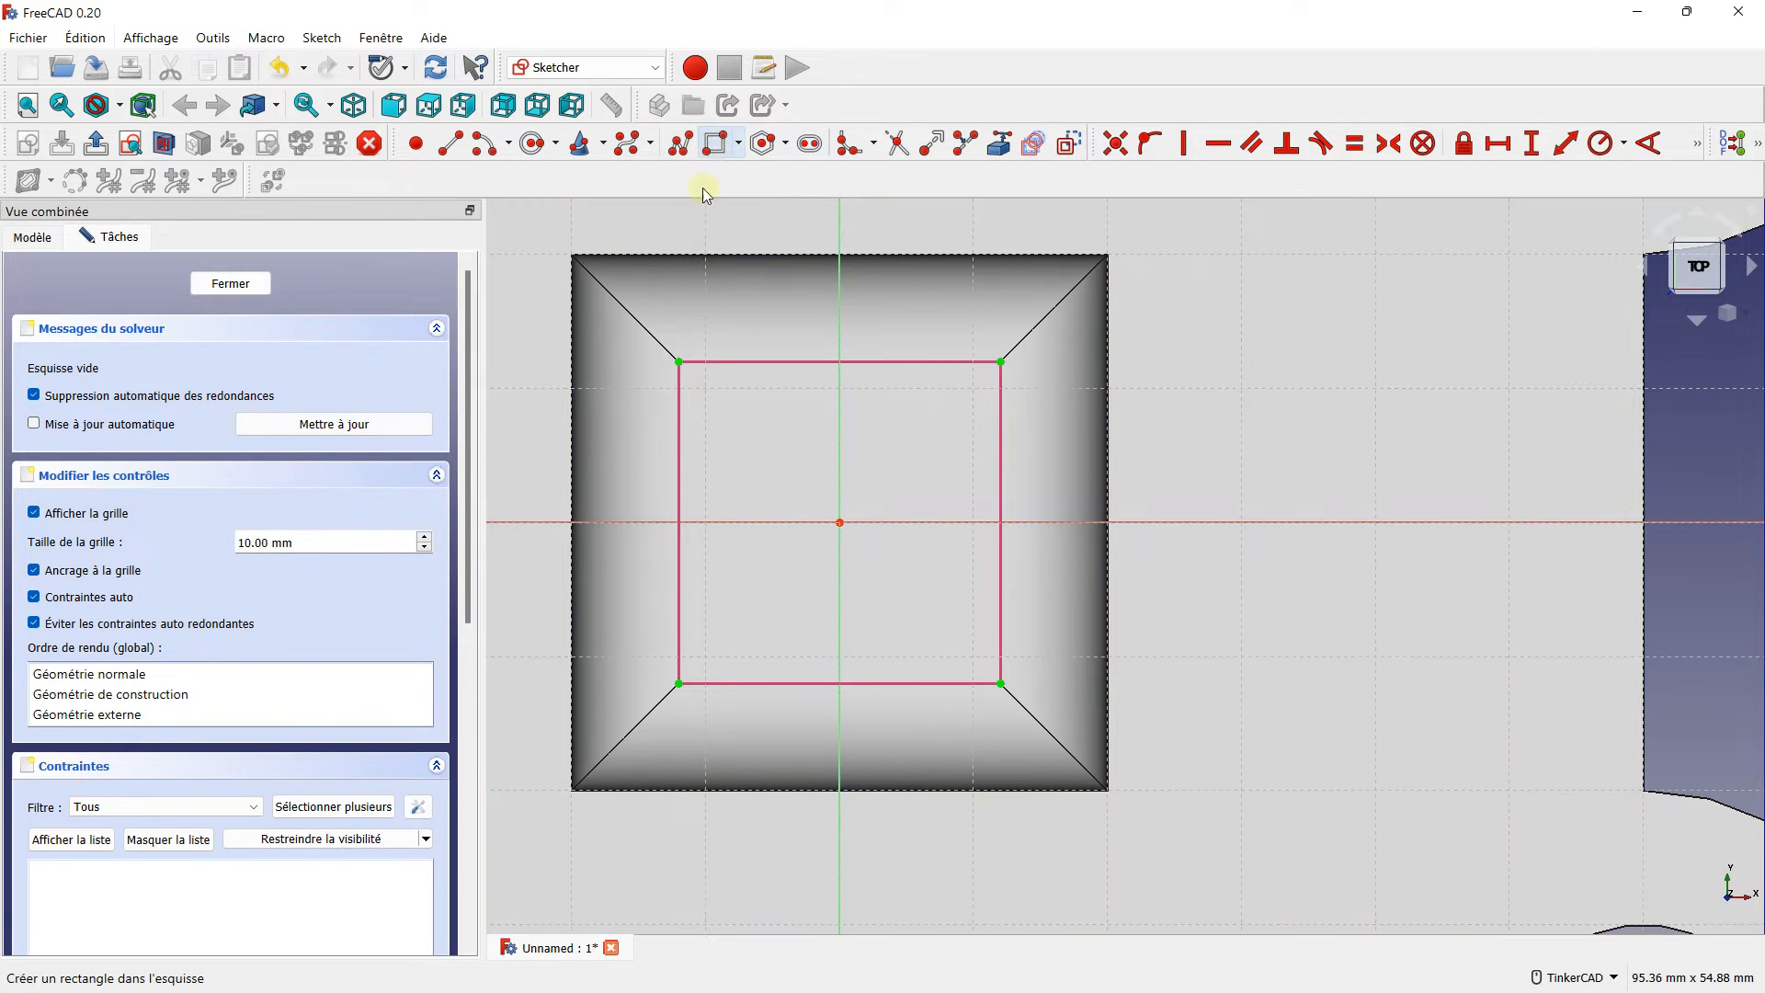
{"action": "left_click", "coordinate": [679, 361]}
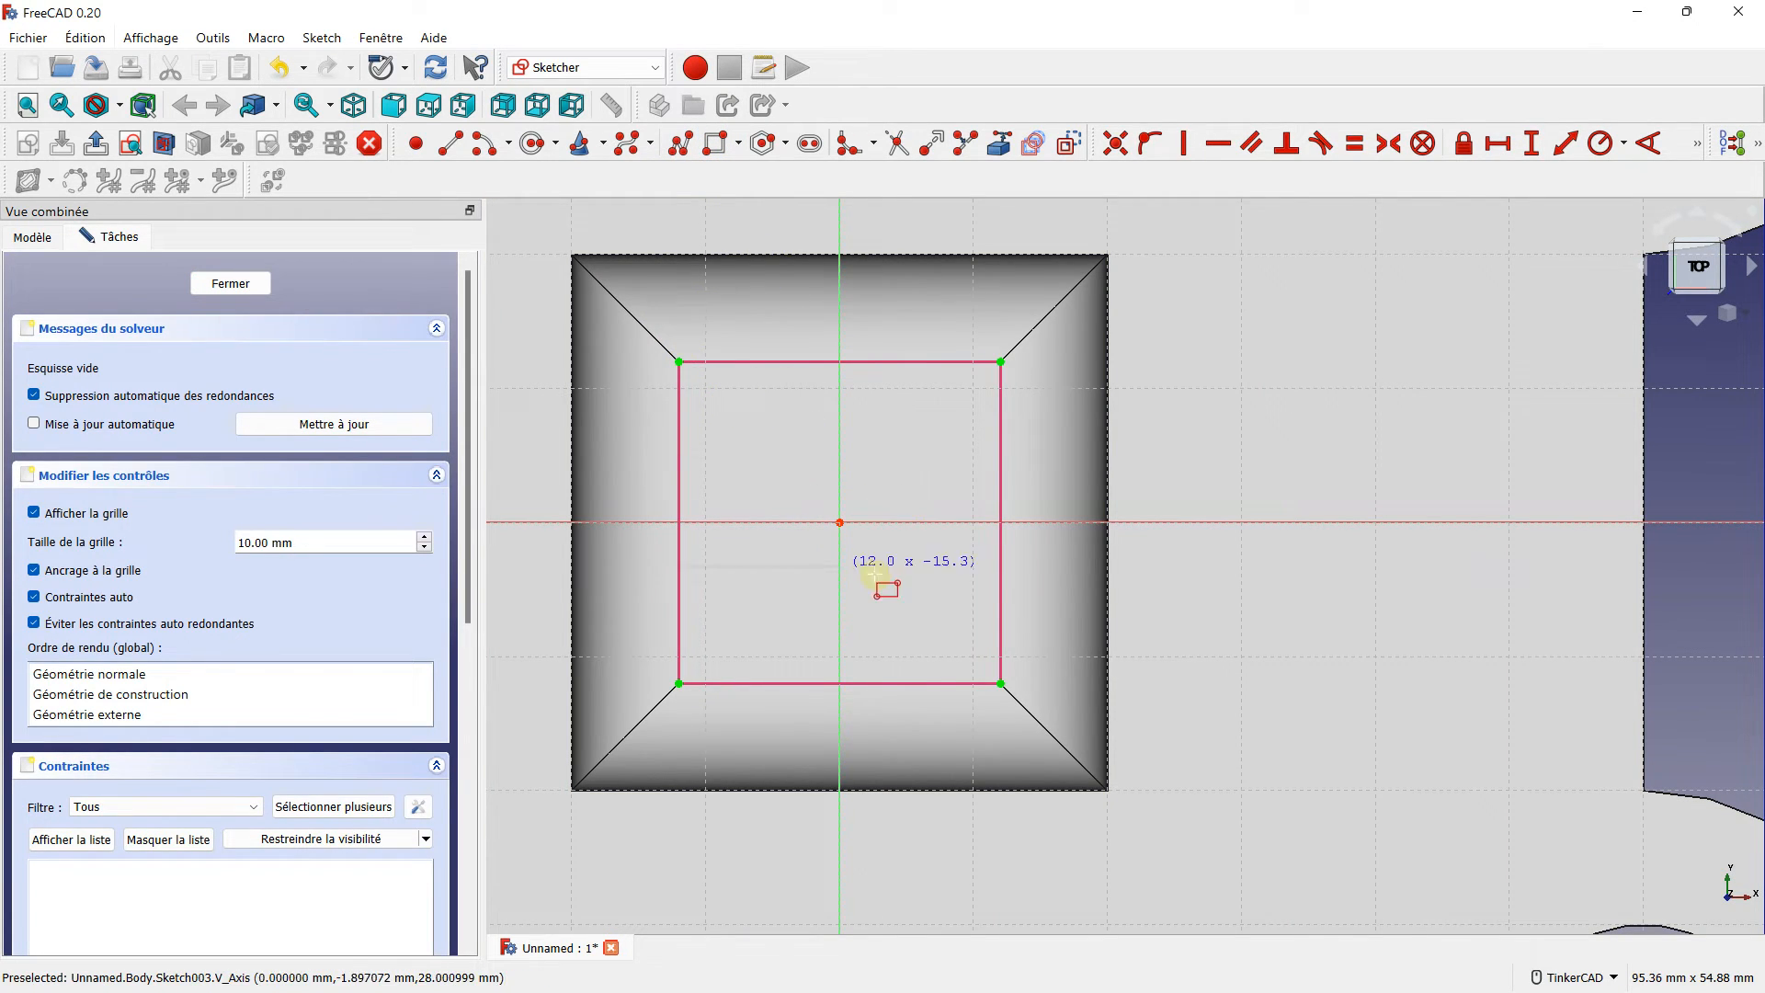
{"action": "left_click", "coordinate": [1000, 683]}
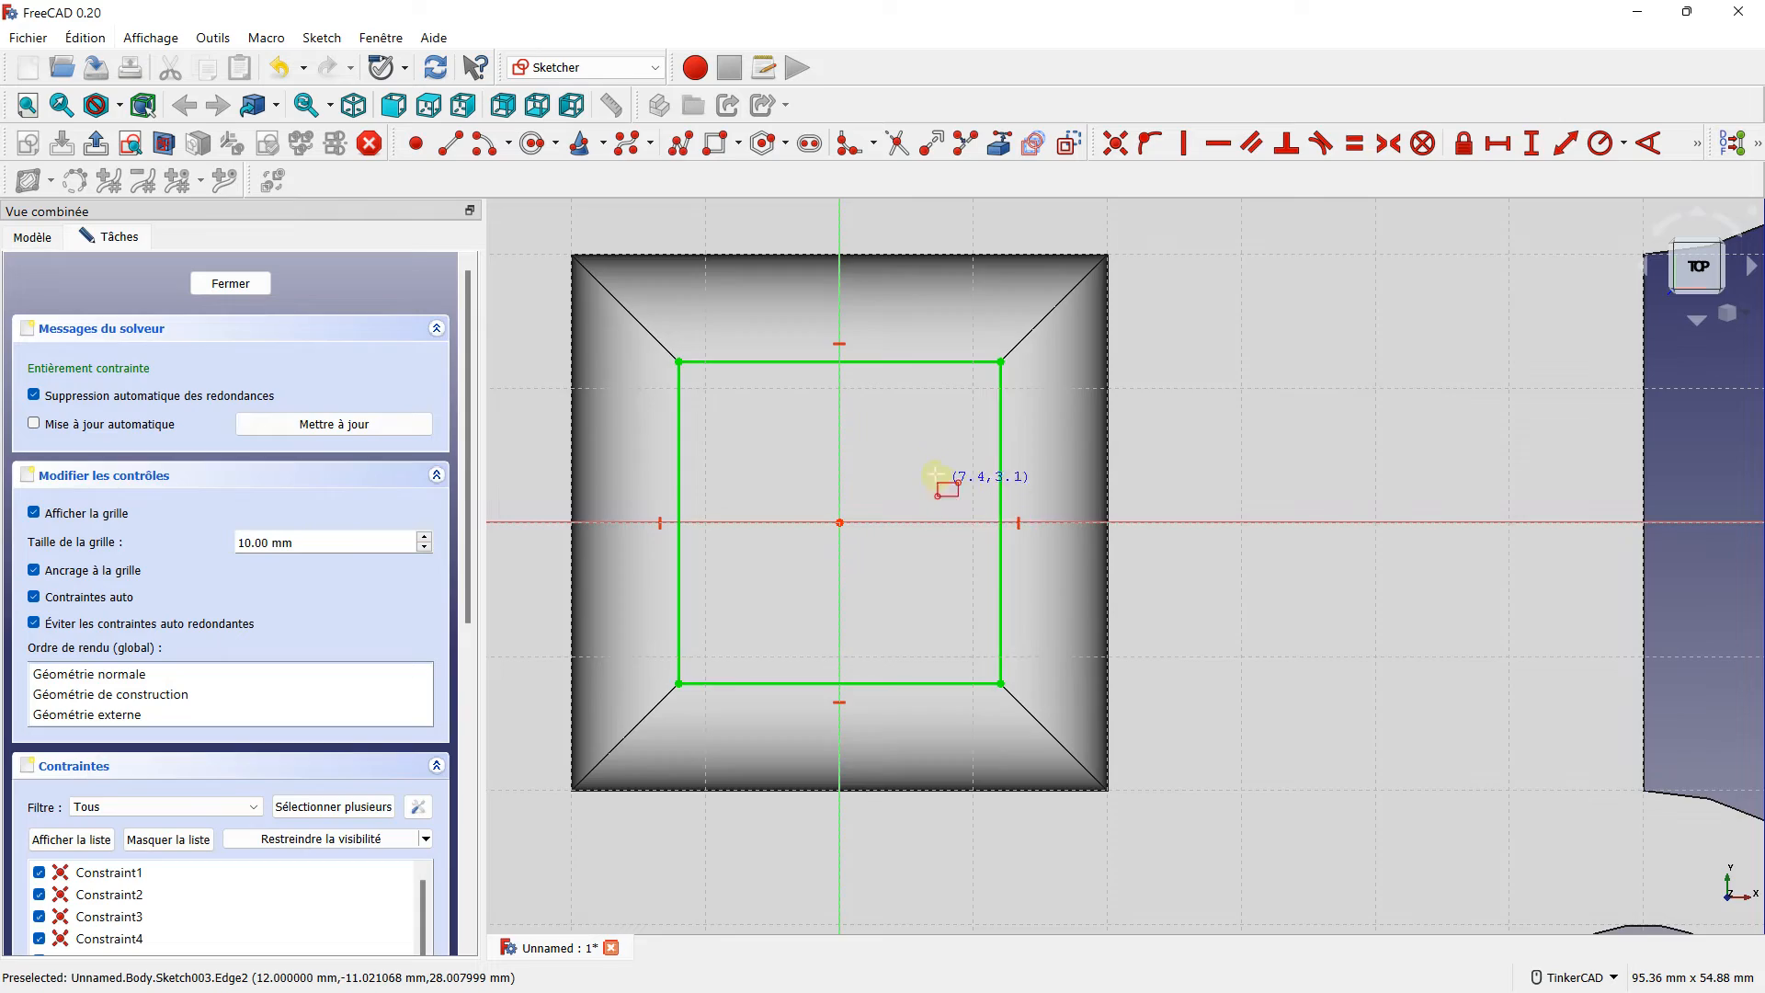
{"action": "scroll", "coordinate": [1000, 643], "scroll_direction": "down", "scroll_amount": 5}
{"action": "right_click_drag", "start_coordinate": [1000, 622], "coordinate": [972, 496]}
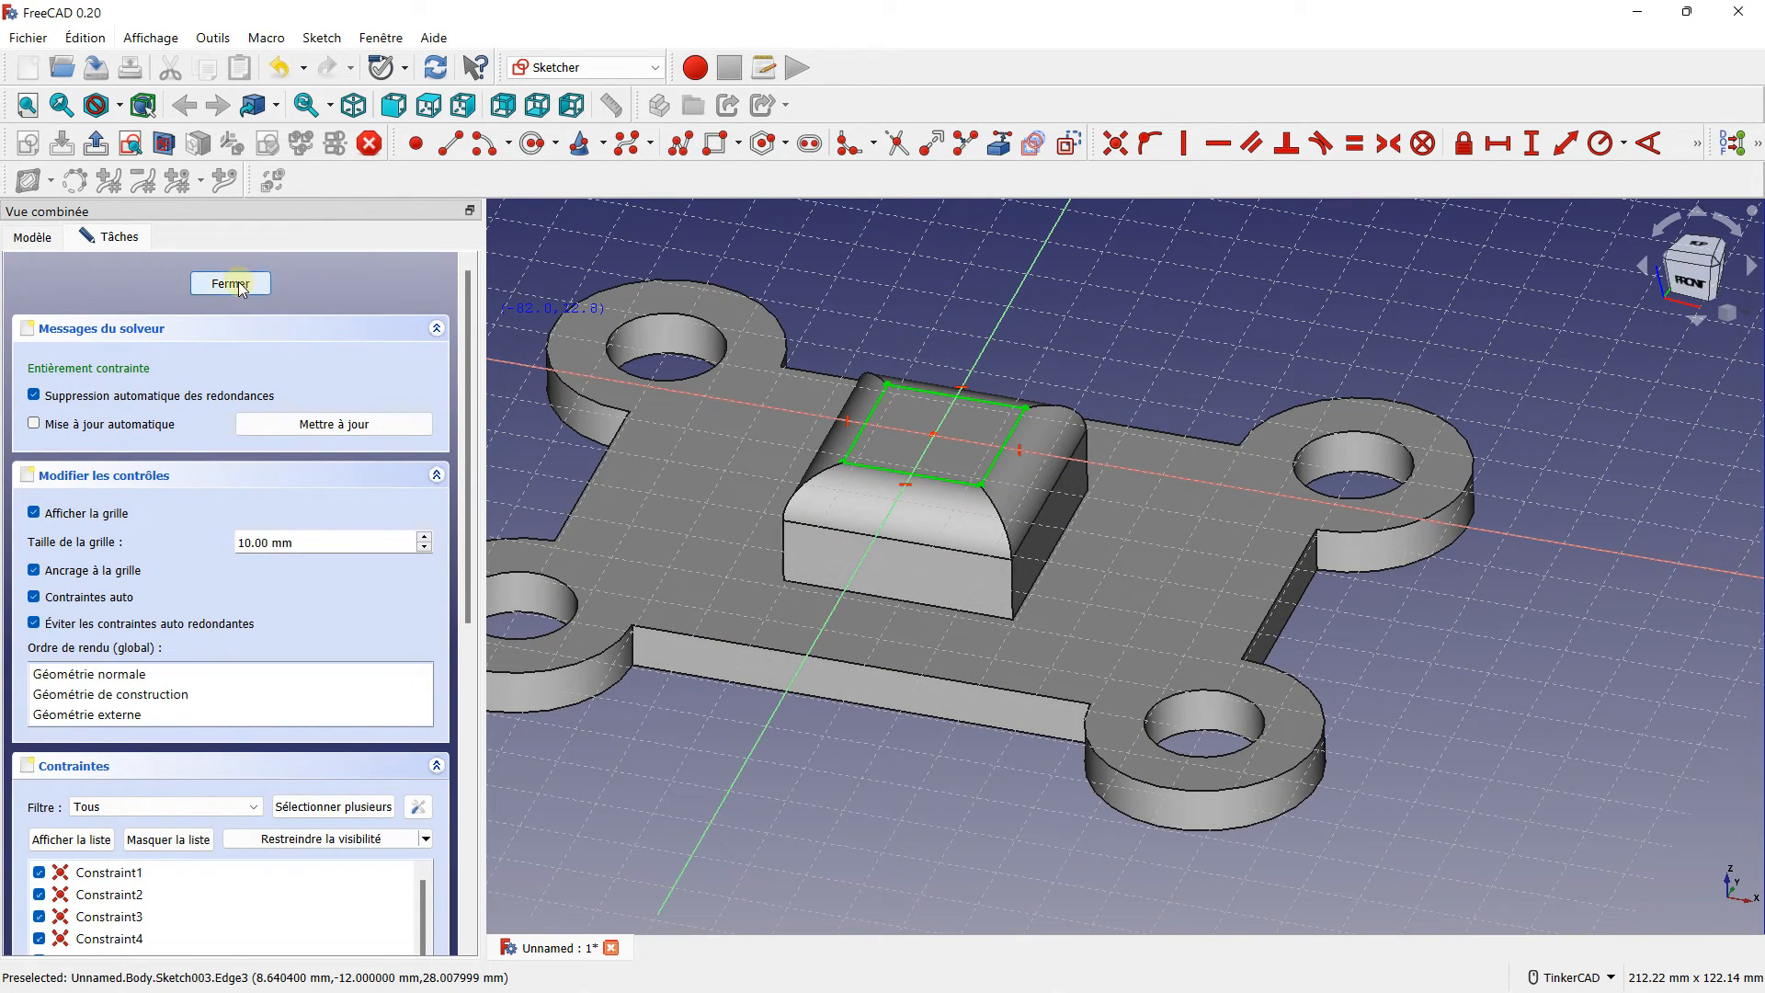
{"action": "left_click", "coordinate": [231, 283]}
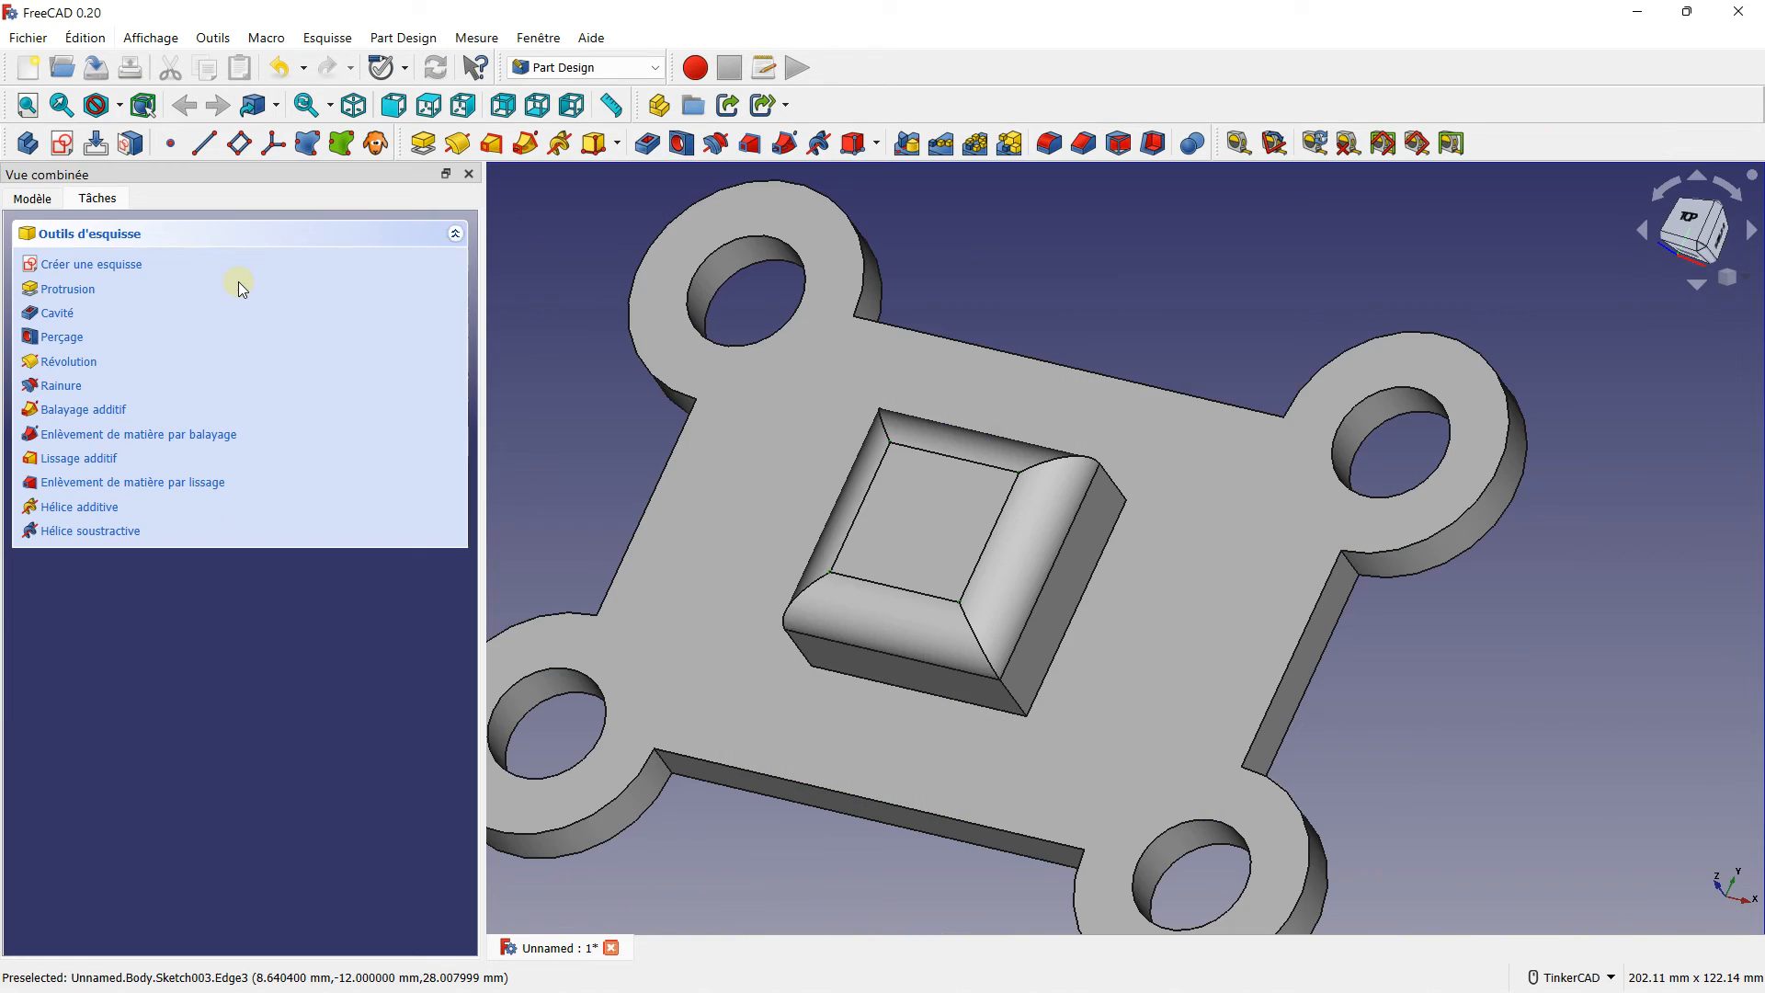
- Cut the square sketch as a pocket through the block and plate, using the through-all type (À travers tout)
{"action": "left_click", "coordinate": [63, 317]}
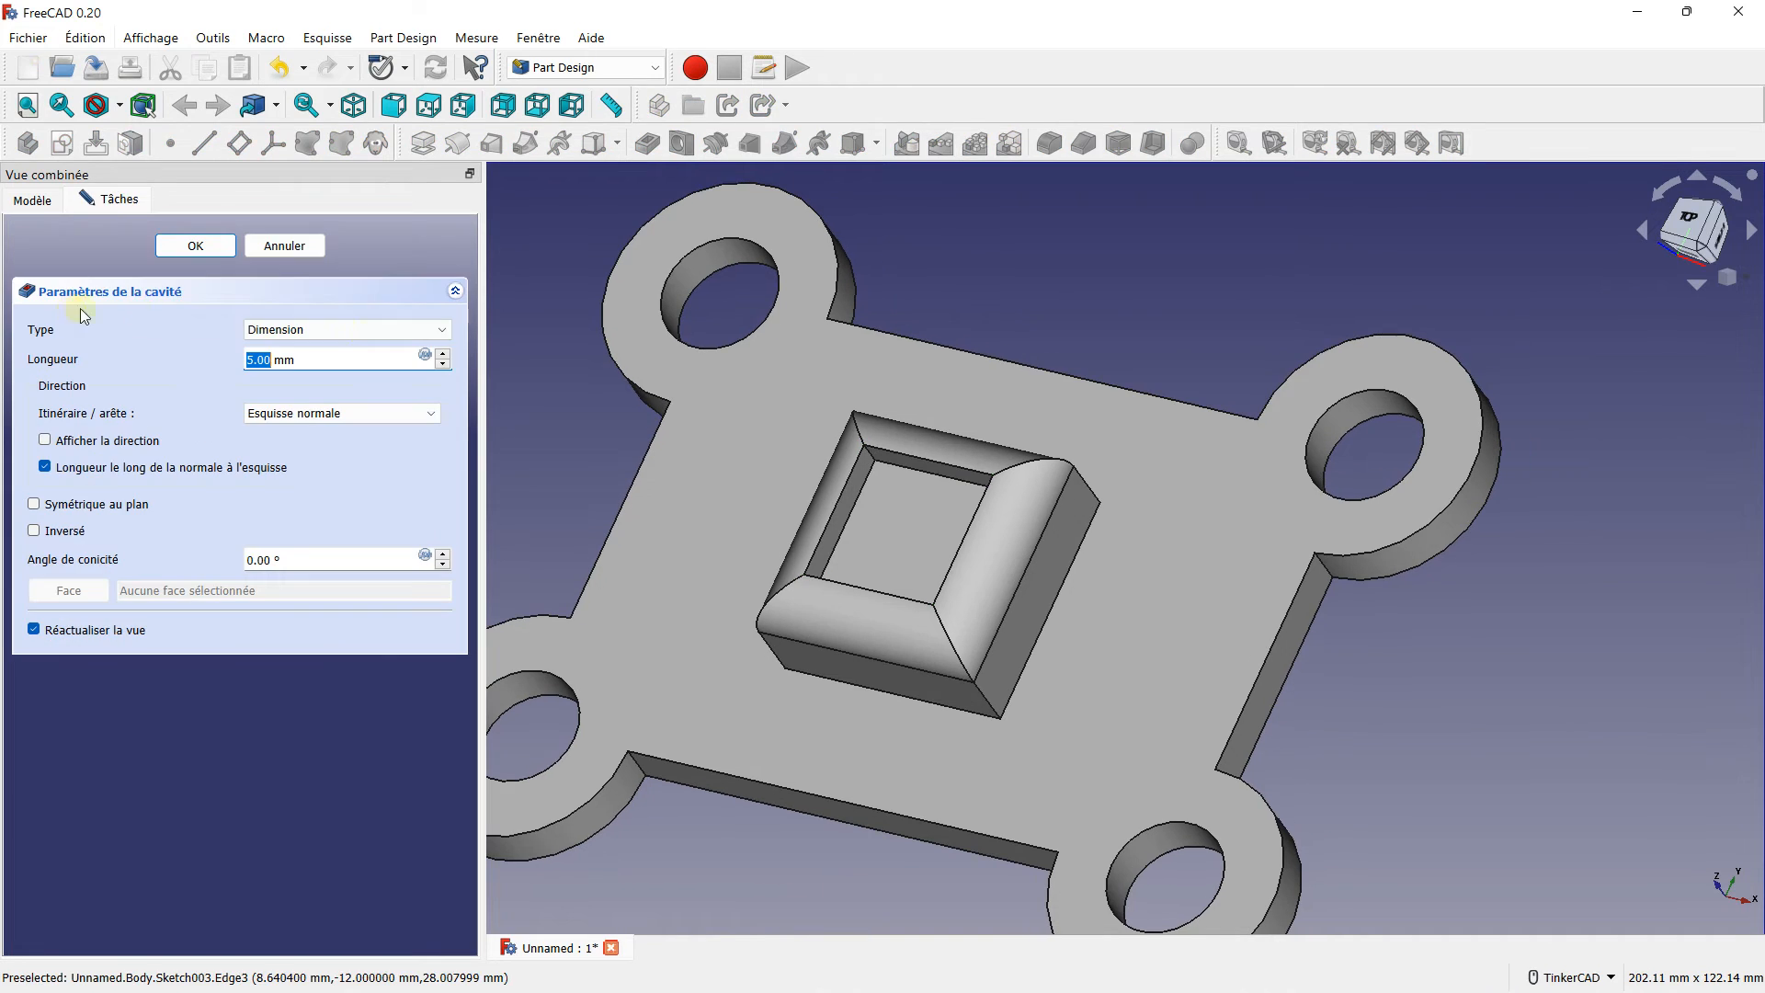
{"action": "middle_click_drag", "start_coordinate": [800, 488], "coordinate": [947, 392]}
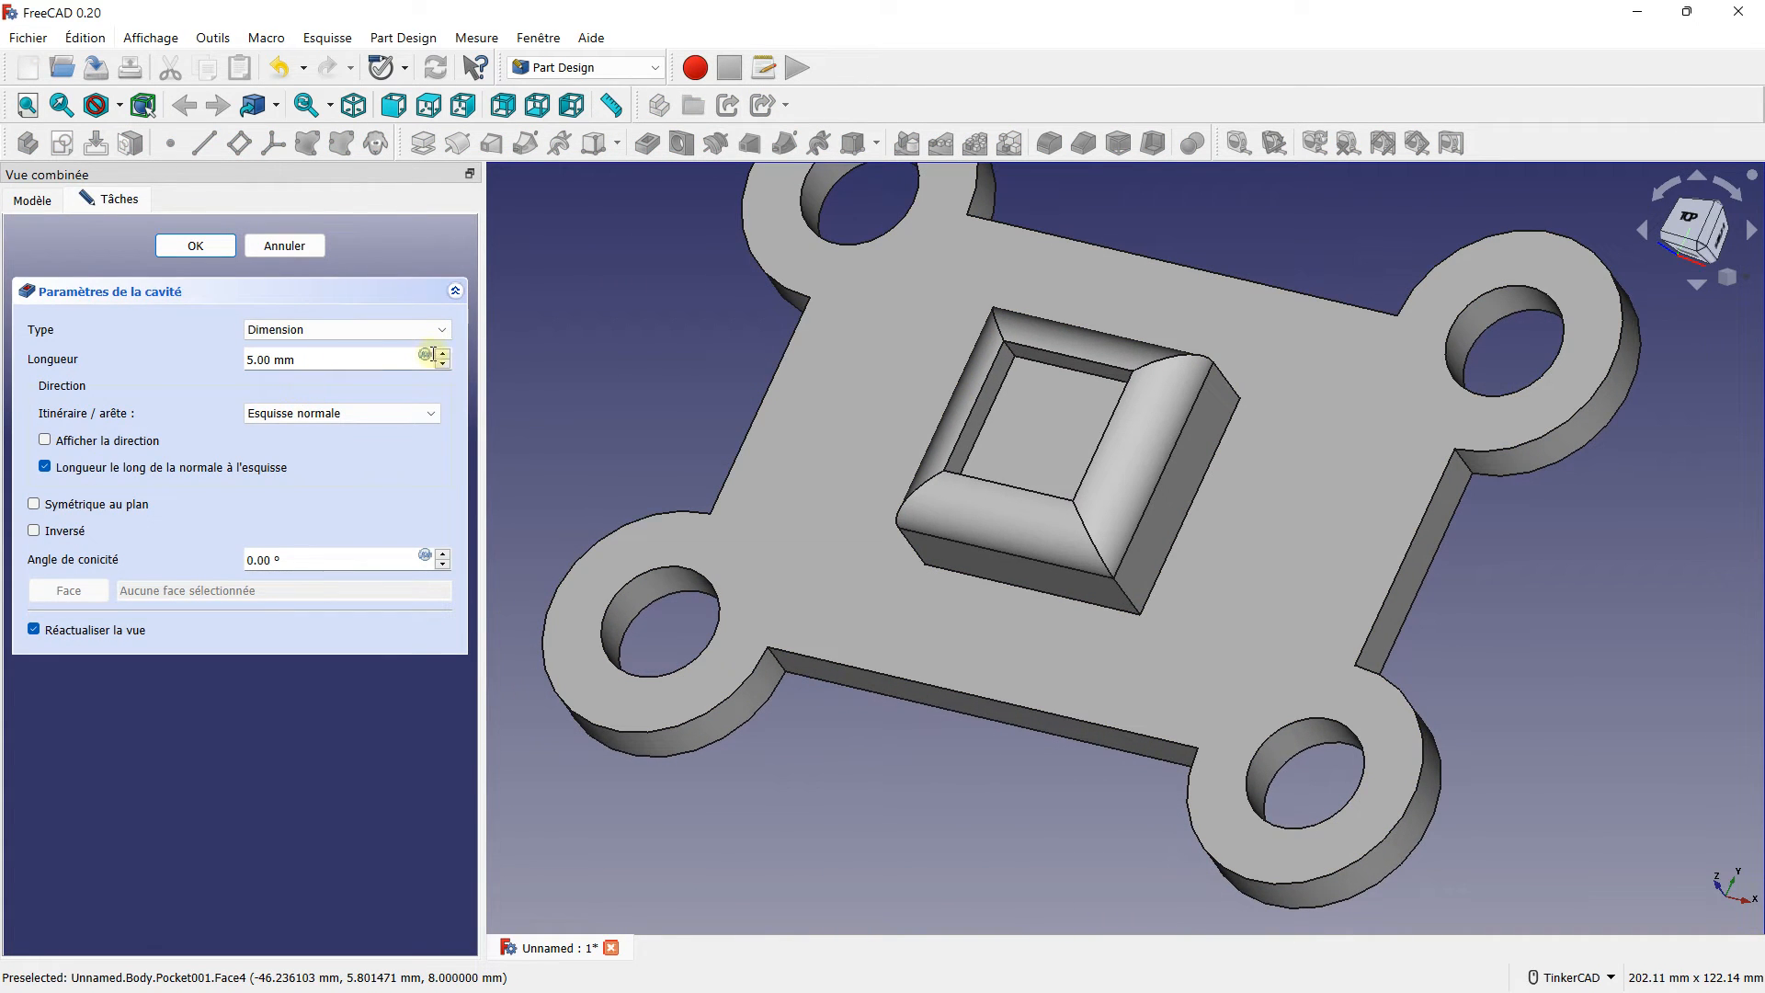
{"action": "left_click", "coordinate": [422, 329]}
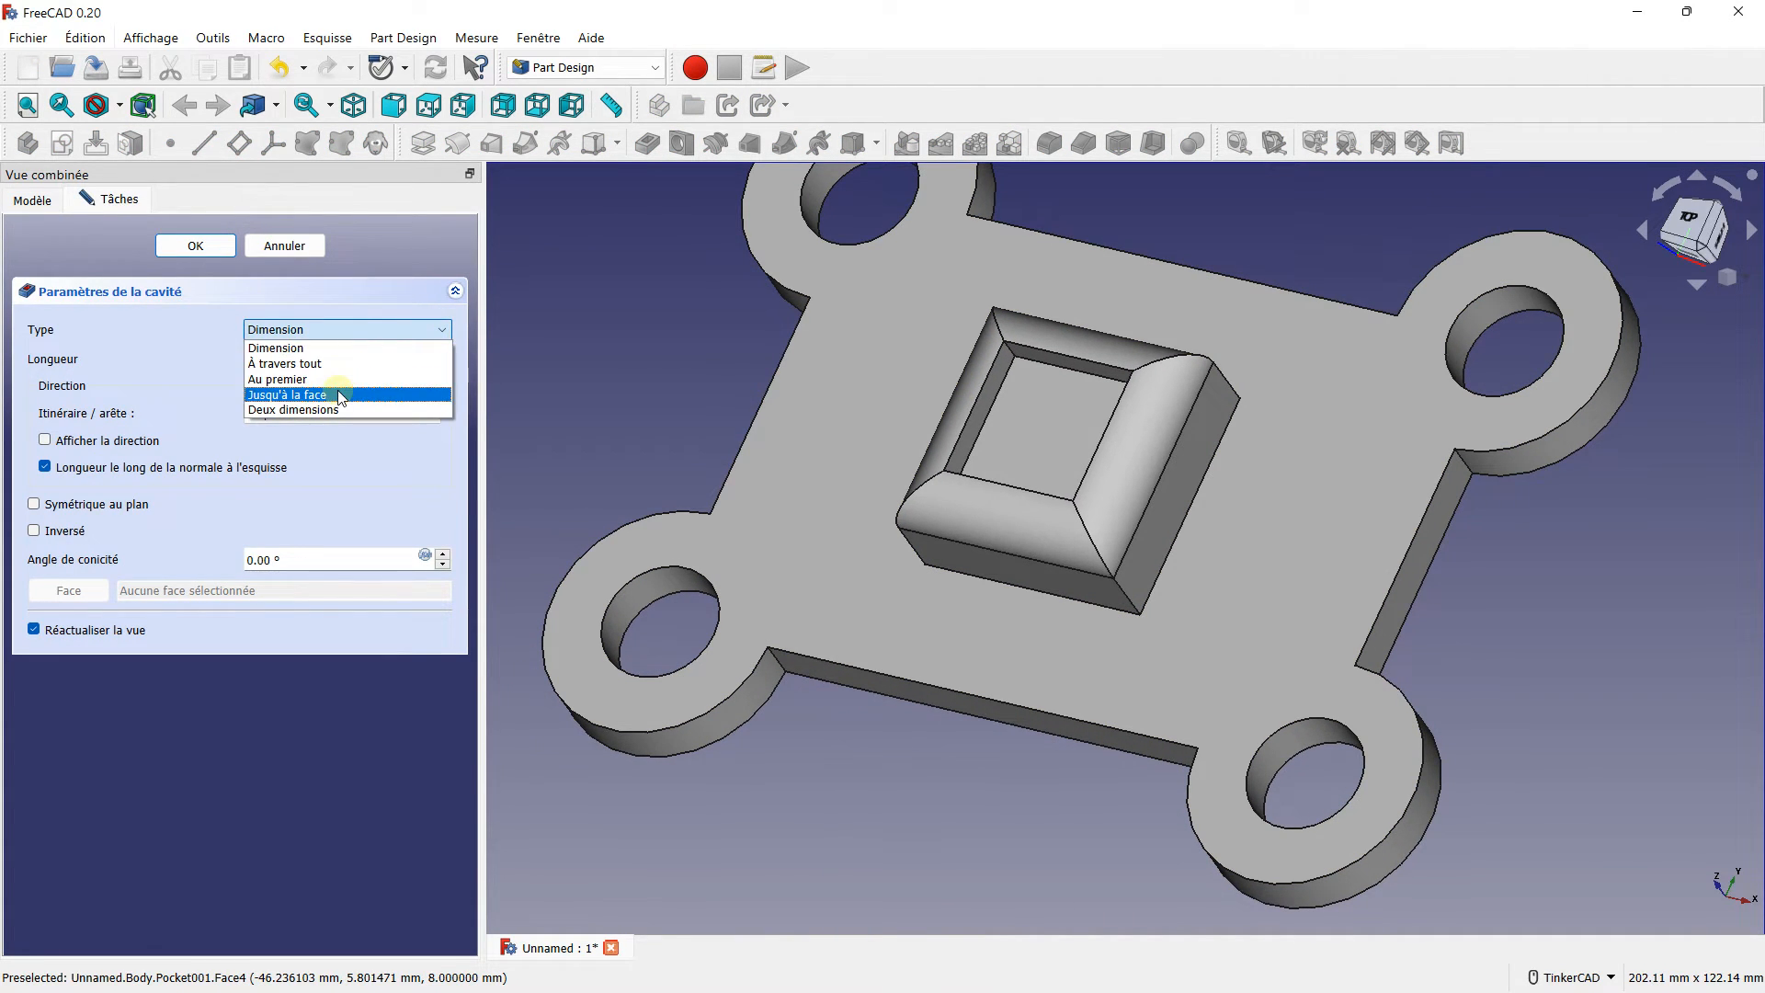
{"action": "left_click", "coordinate": [331, 363]}
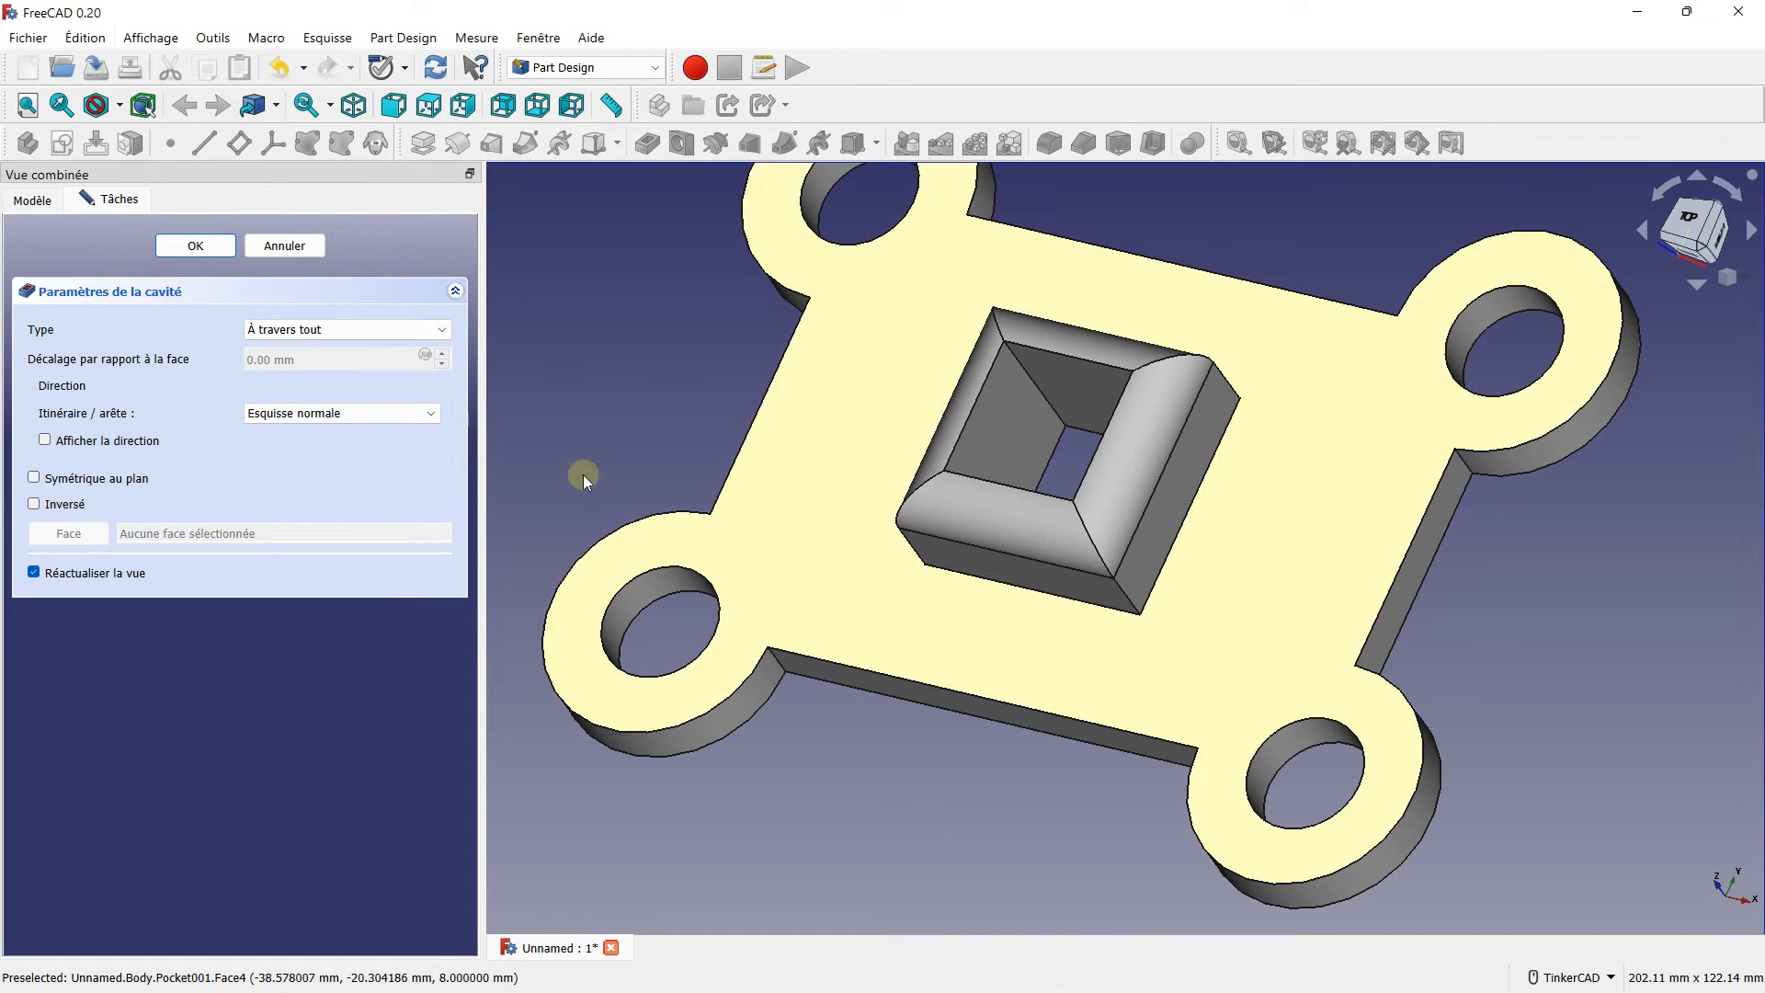
{"action": "left_click", "coordinate": [195, 246]}
- Examine the plate, its four lobes and the square opening in the central block from several angles and distances
{"action": "scroll", "coordinate": [956, 653], "scroll_direction": "down", "scroll_amount": 5}
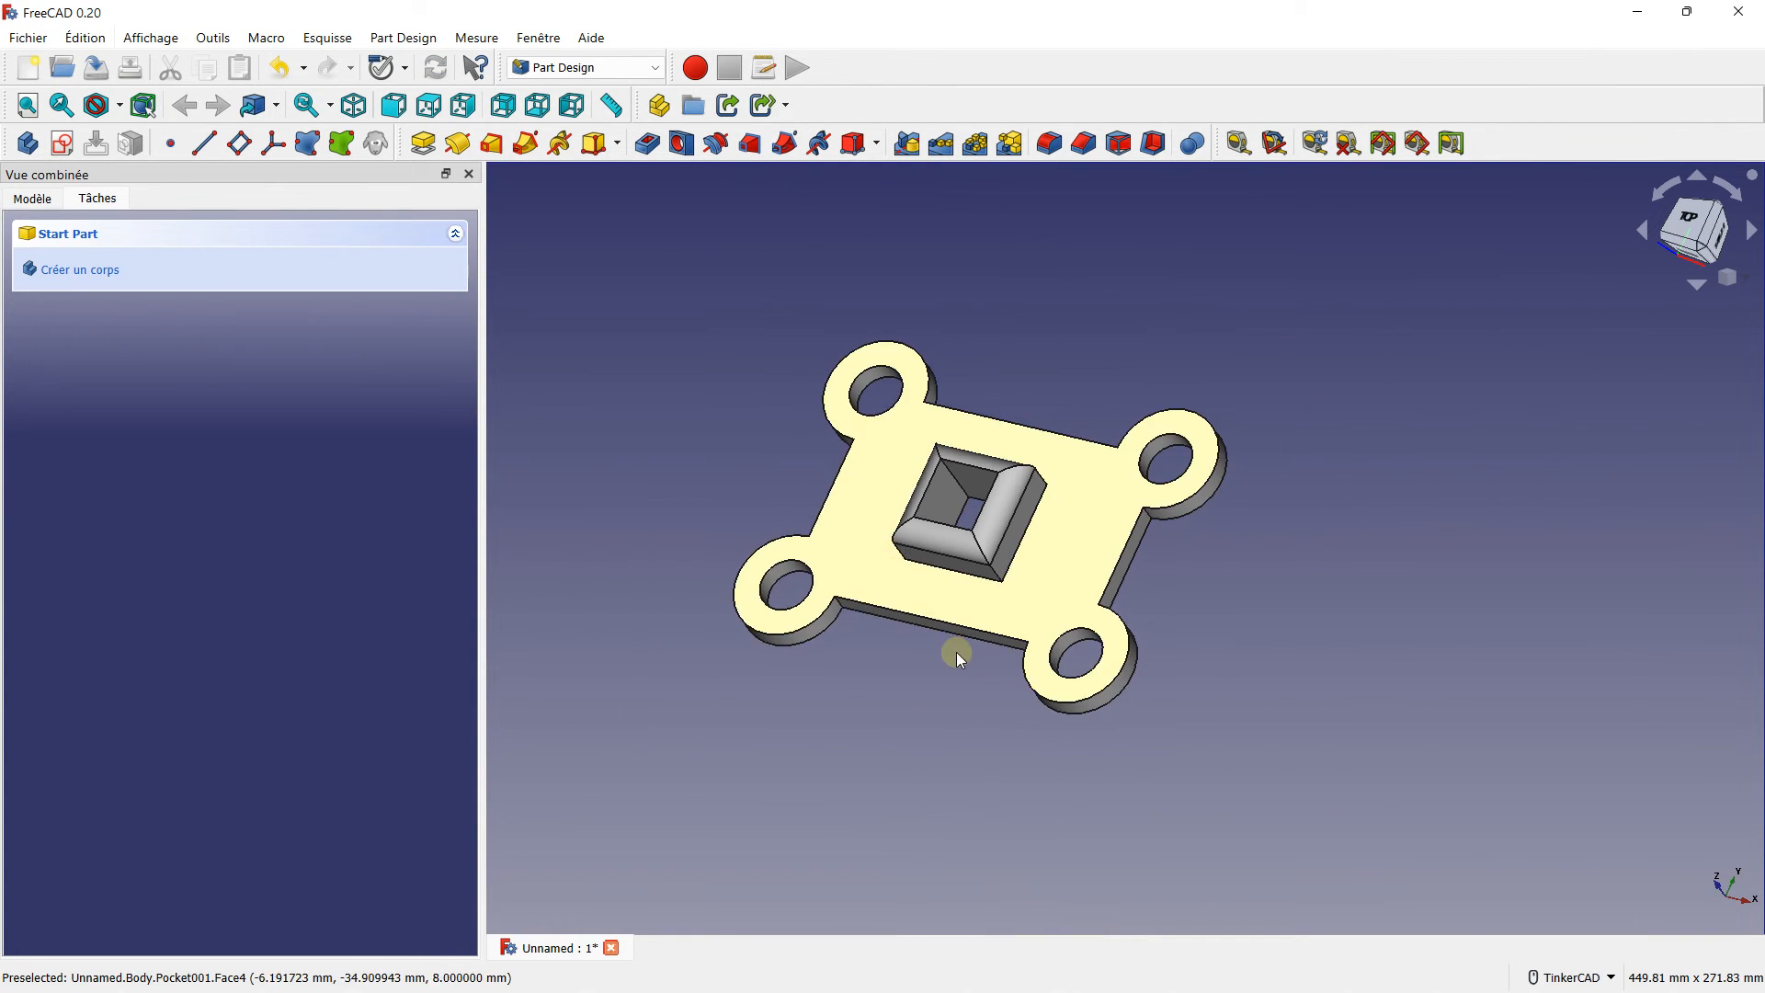
{"action": "right_click_drag", "start_coordinate": [956, 653], "coordinate": [1011, 588]}
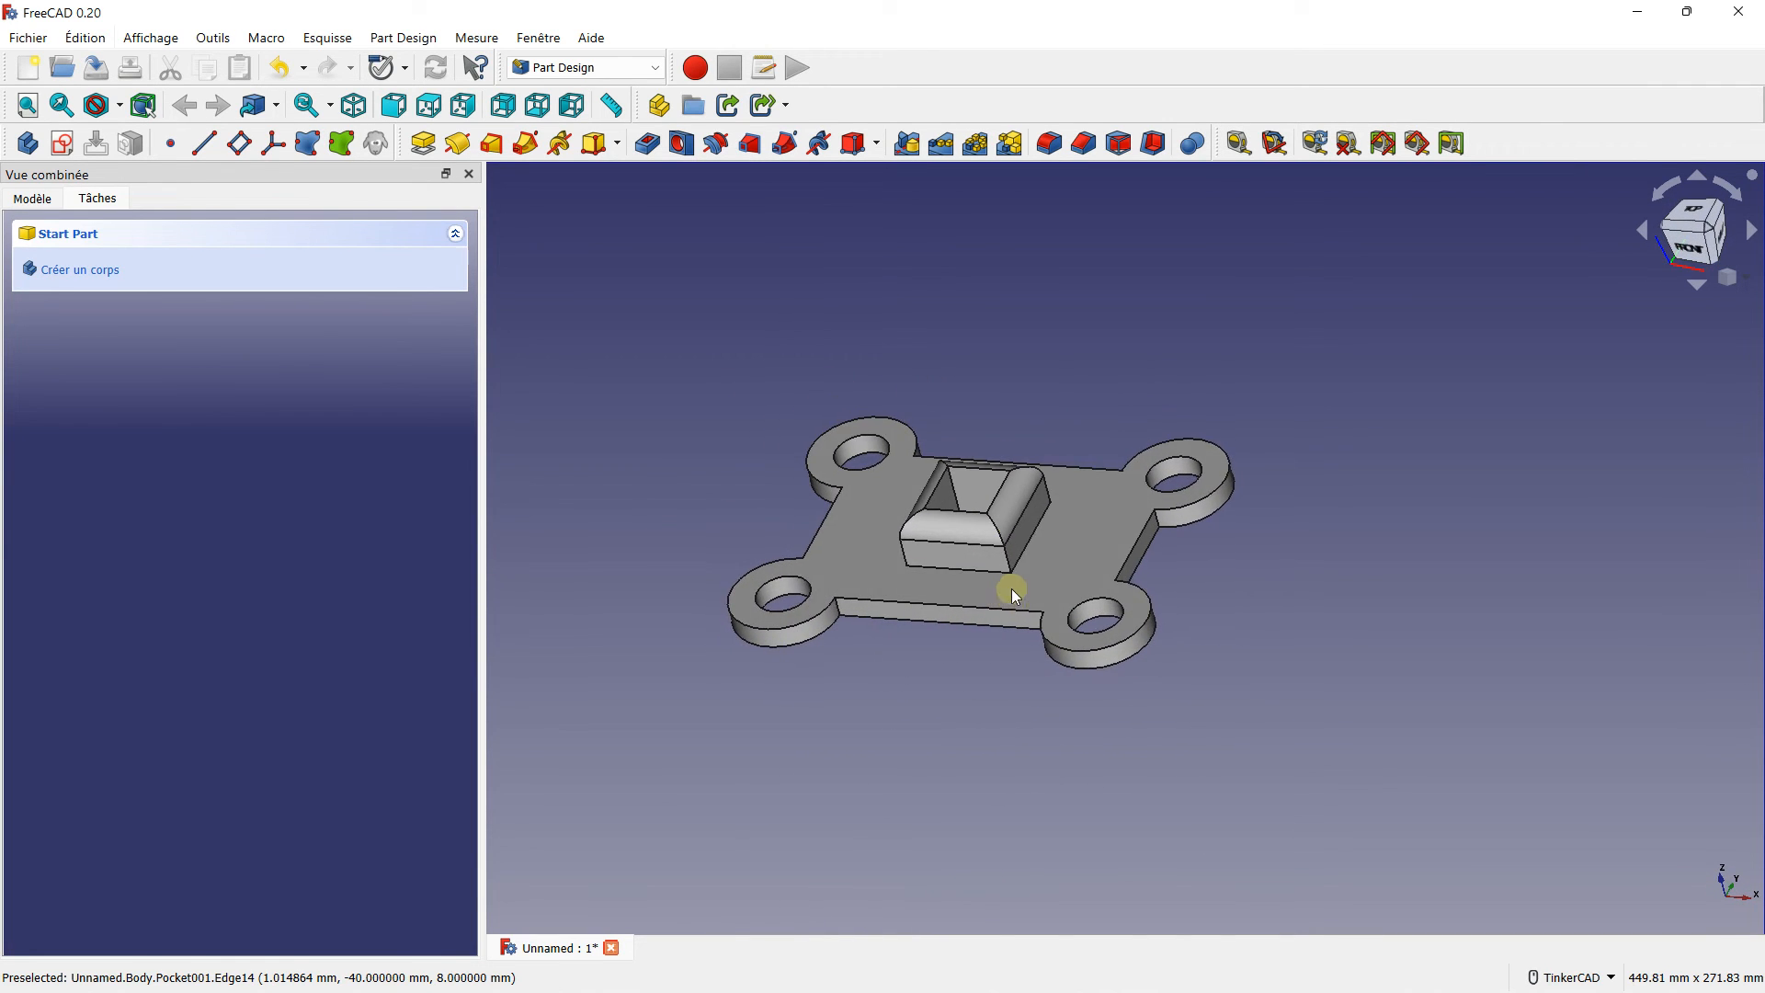
{"action": "right_click_drag", "start_coordinate": [1024, 485], "coordinate": [1127, 343]}
{"action": "scroll", "coordinate": [1119, 370], "scroll_direction": "up", "scroll_amount": 5}
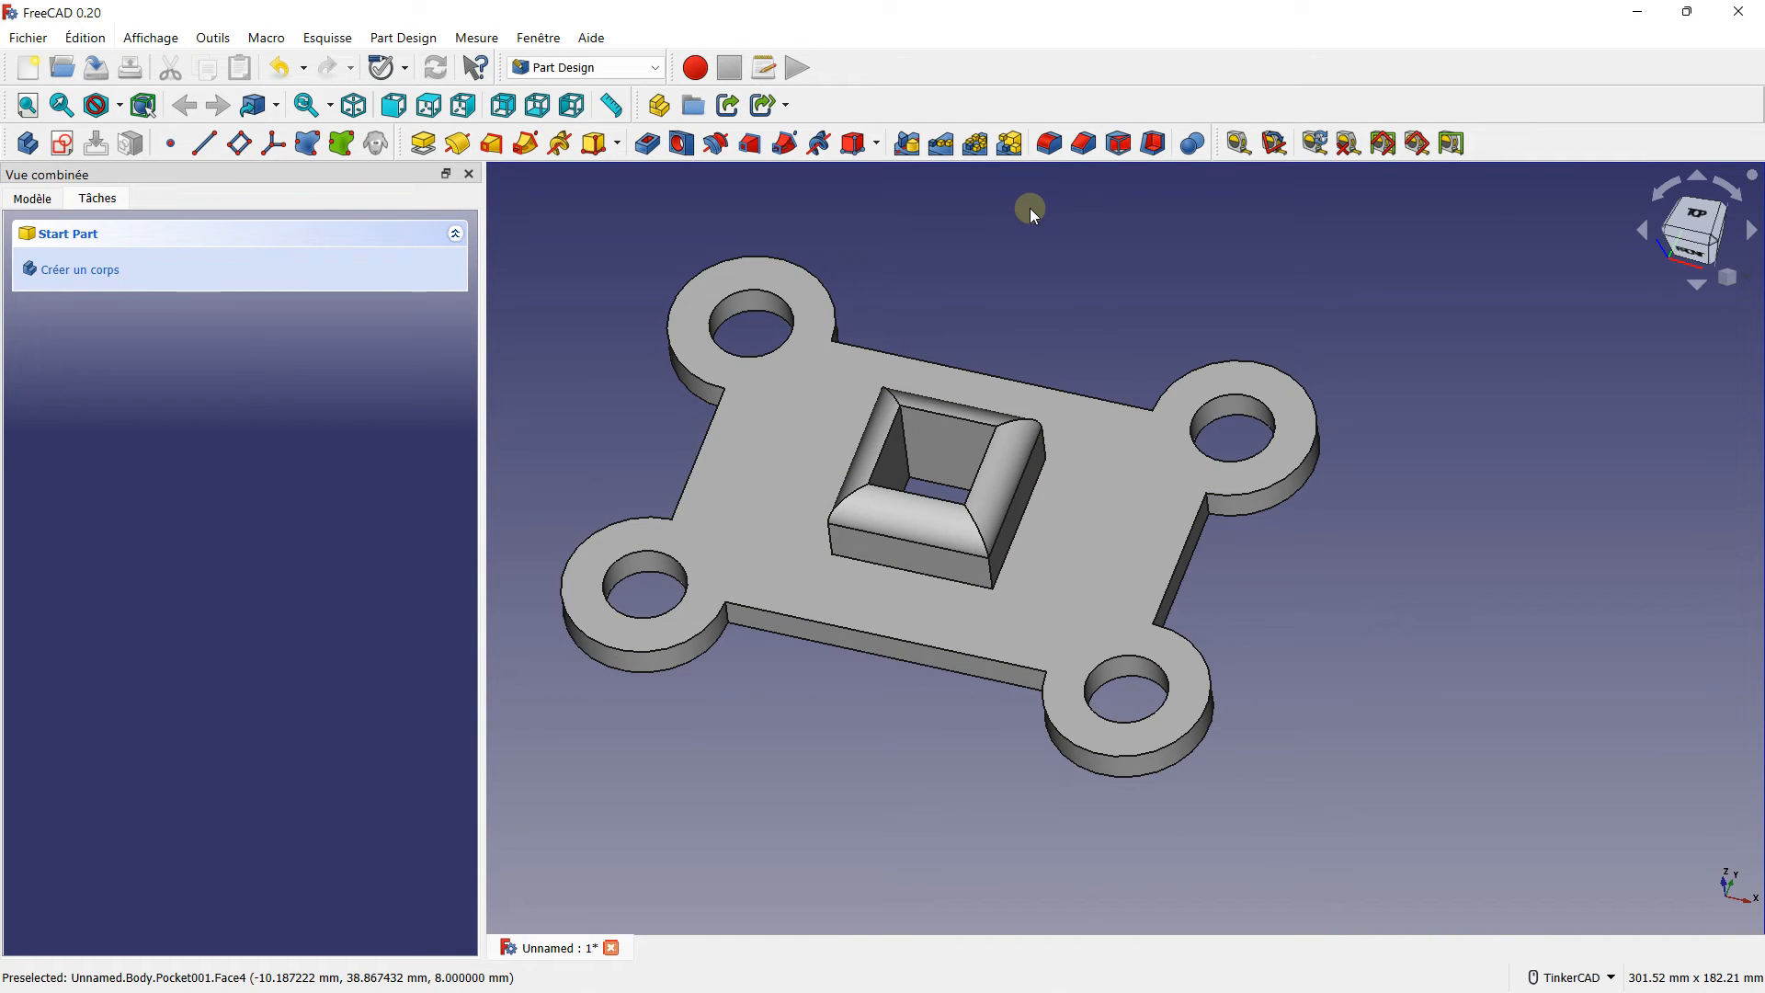
{"action": "scroll", "coordinate": [1045, 432], "scroll_direction": "down", "scroll_amount": 4}
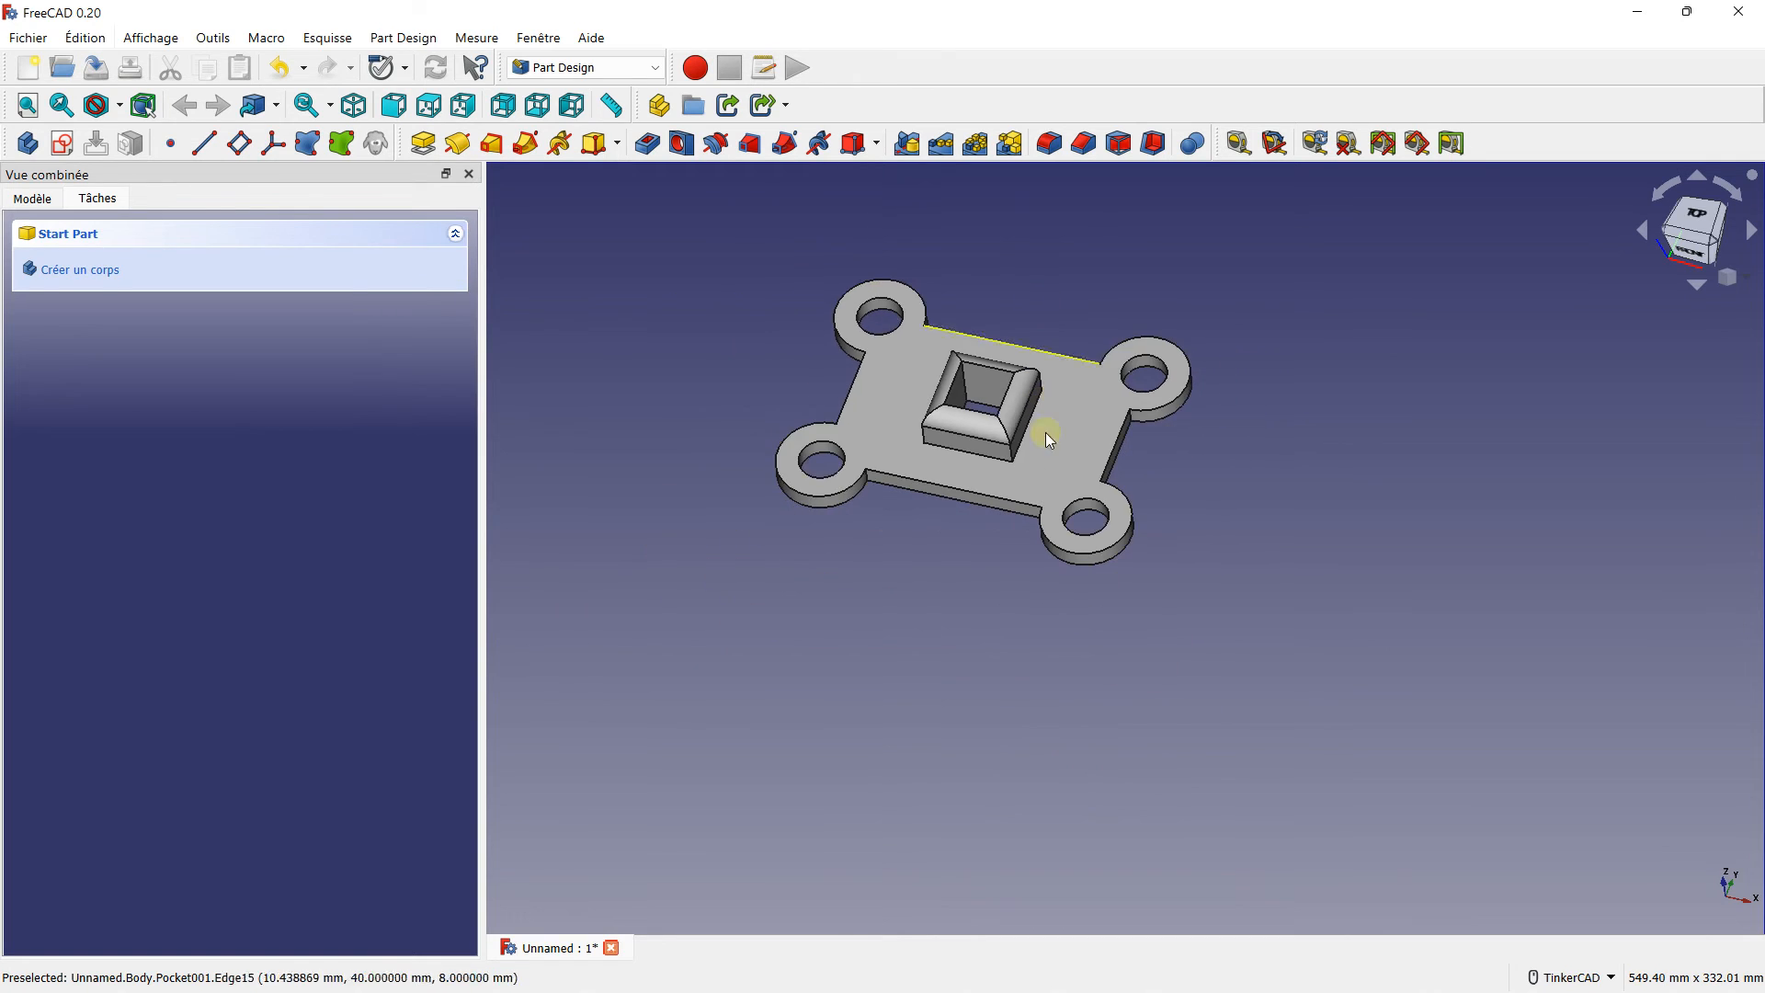
{"action": "mouse_move", "coordinate": [1045, 432]}
{"action": "right_mouse_down"}
{"action": "mouse_move", "coordinate": [1181, 318]}
{"action": "mouse_move", "coordinate": [1174, 405]}
{"action": "mouse_move", "coordinate": [1035, 401]}
{"action": "right_mouse_up"}
{"action": "middle_click_drag", "start_coordinate": [1035, 401], "coordinate": [973, 480]}
{"action": "scroll", "coordinate": [921, 358], "scroll_direction": "up", "scroll_amount": 2}
{"action": "right_click_drag", "start_coordinate": [921, 359], "coordinate": [959, 404]}
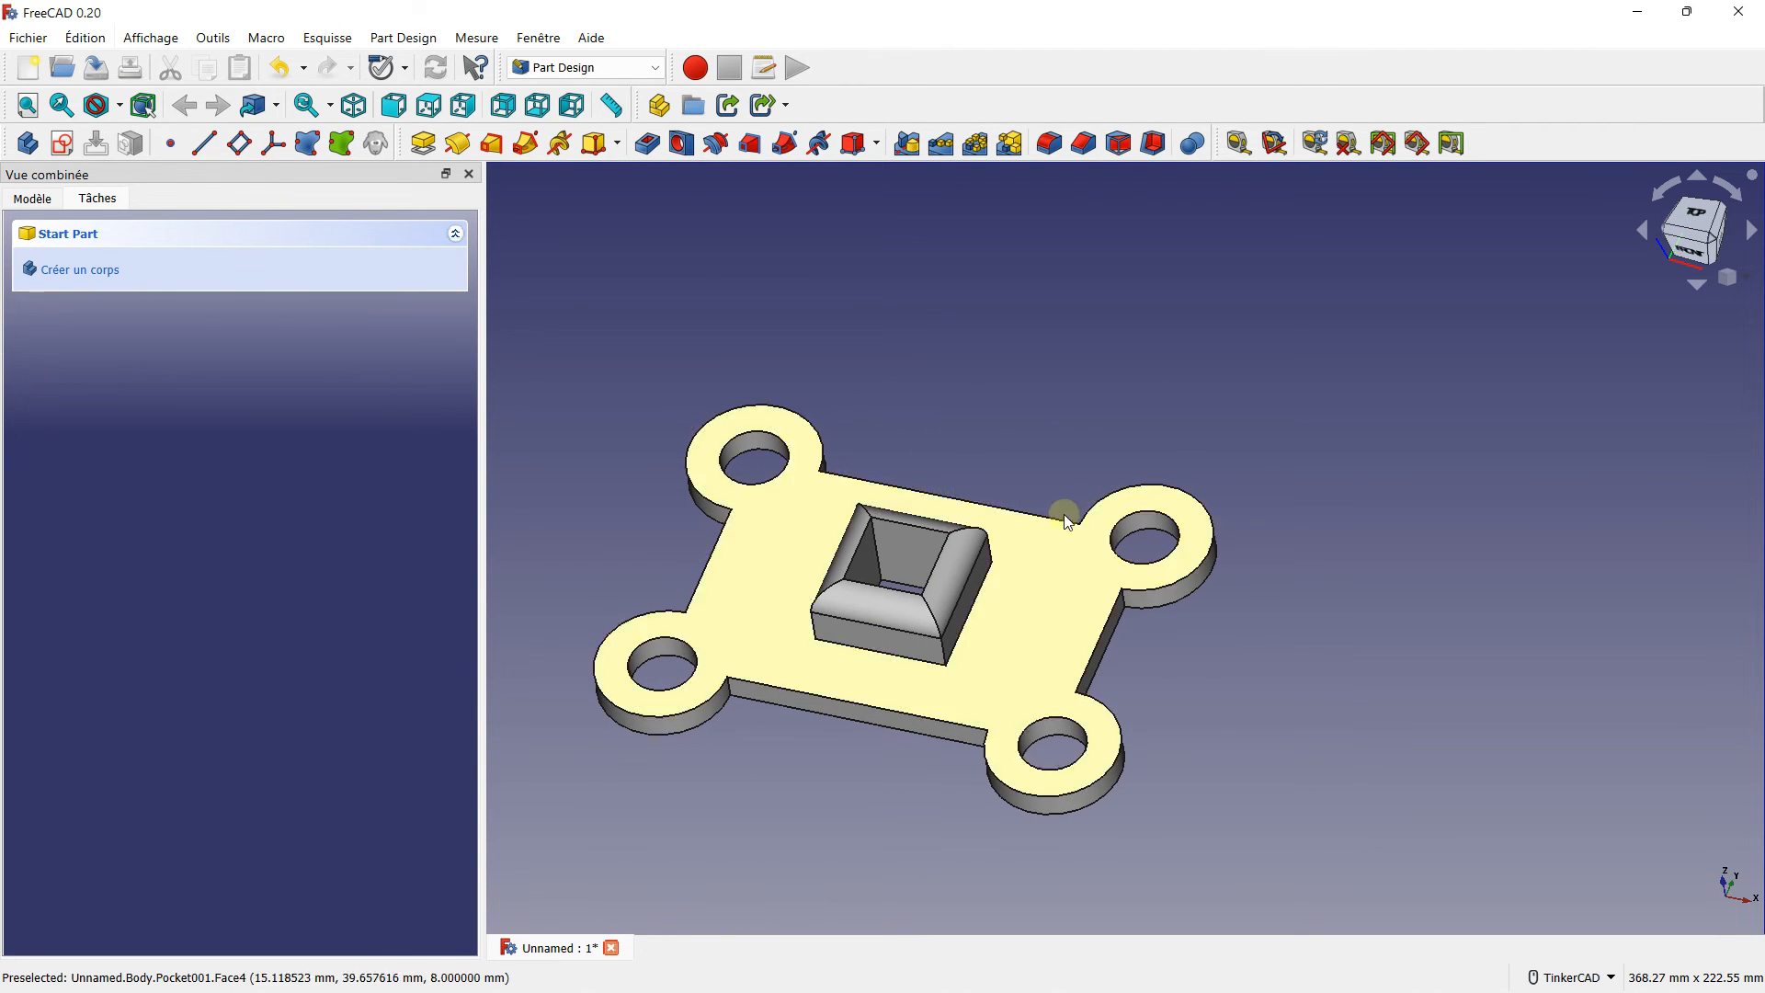
{"action": "right_click_drag", "start_coordinate": [1089, 382], "coordinate": [1003, 308]}
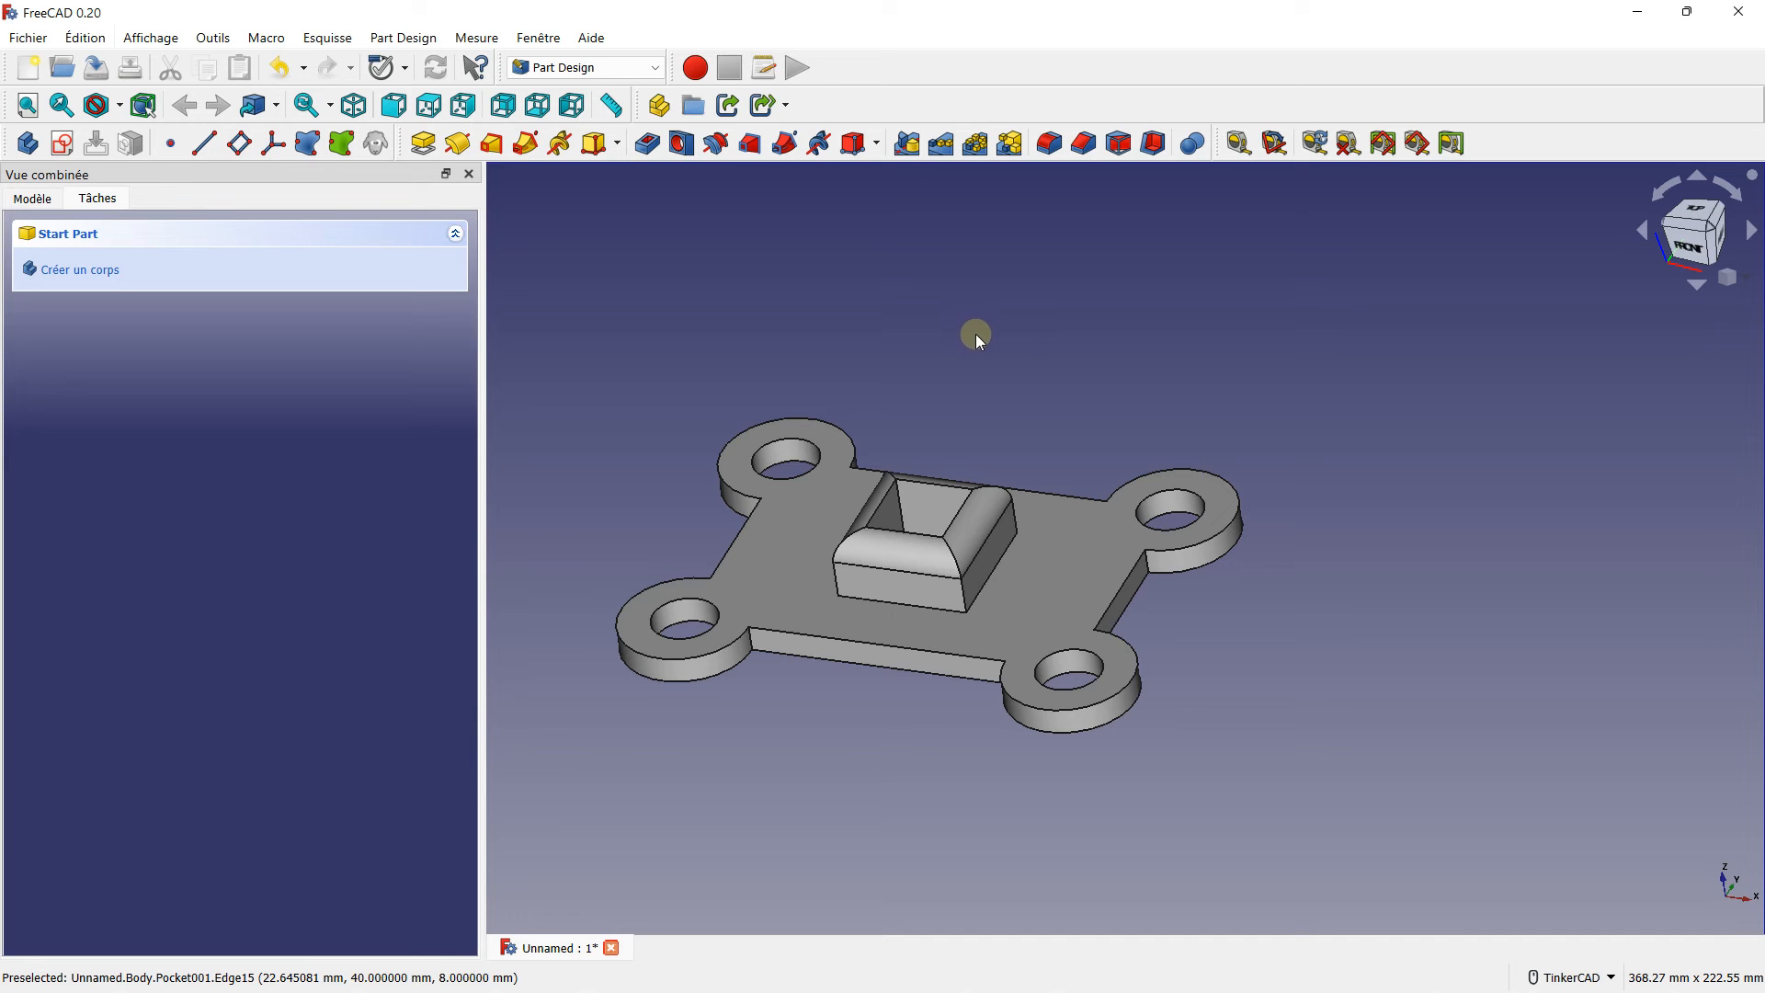
{"action": "scroll", "coordinate": [974, 333], "scroll_direction": "up", "scroll_amount": 2}
{"action": "middle_click_drag", "start_coordinate": [954, 393], "coordinate": [1046, 278]}
{"action": "scroll", "coordinate": [1100, 247], "scroll_direction": "down", "scroll_amount": 1}
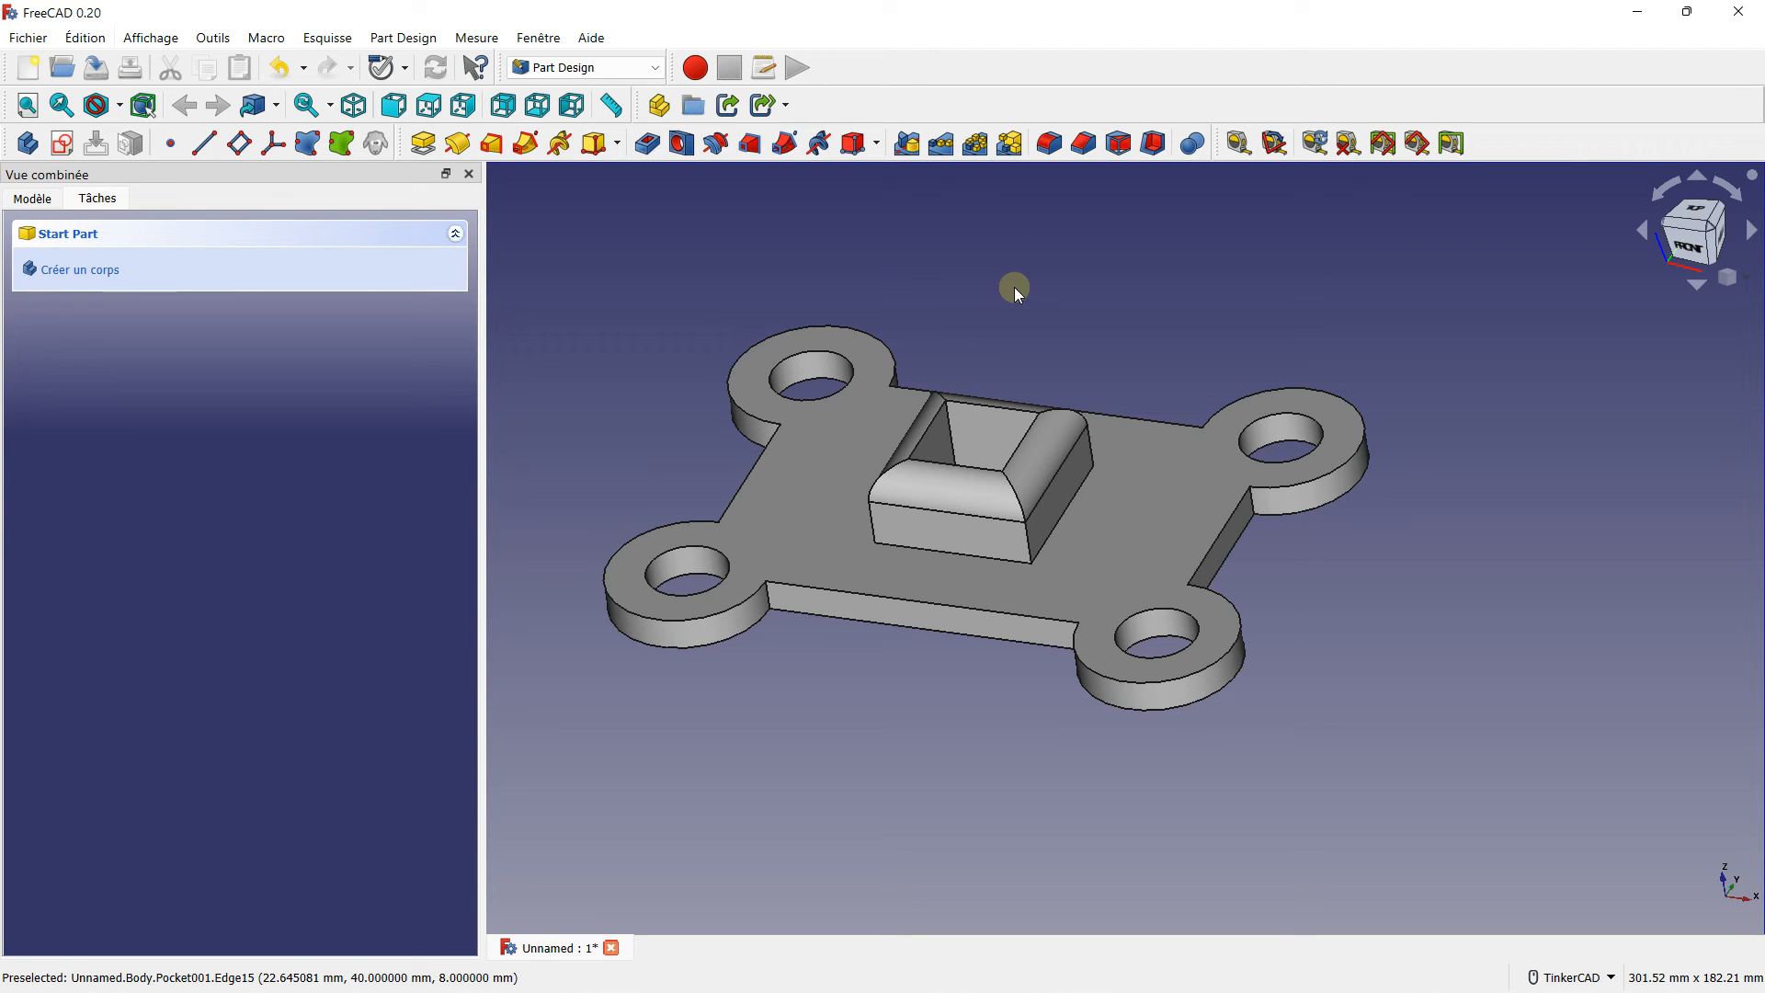
{"action": "right_click_drag", "start_coordinate": [1012, 287], "coordinate": [1037, 310]}
{"action": "right_click_drag", "start_coordinate": [1032, 294], "coordinate": [1033, 291]}
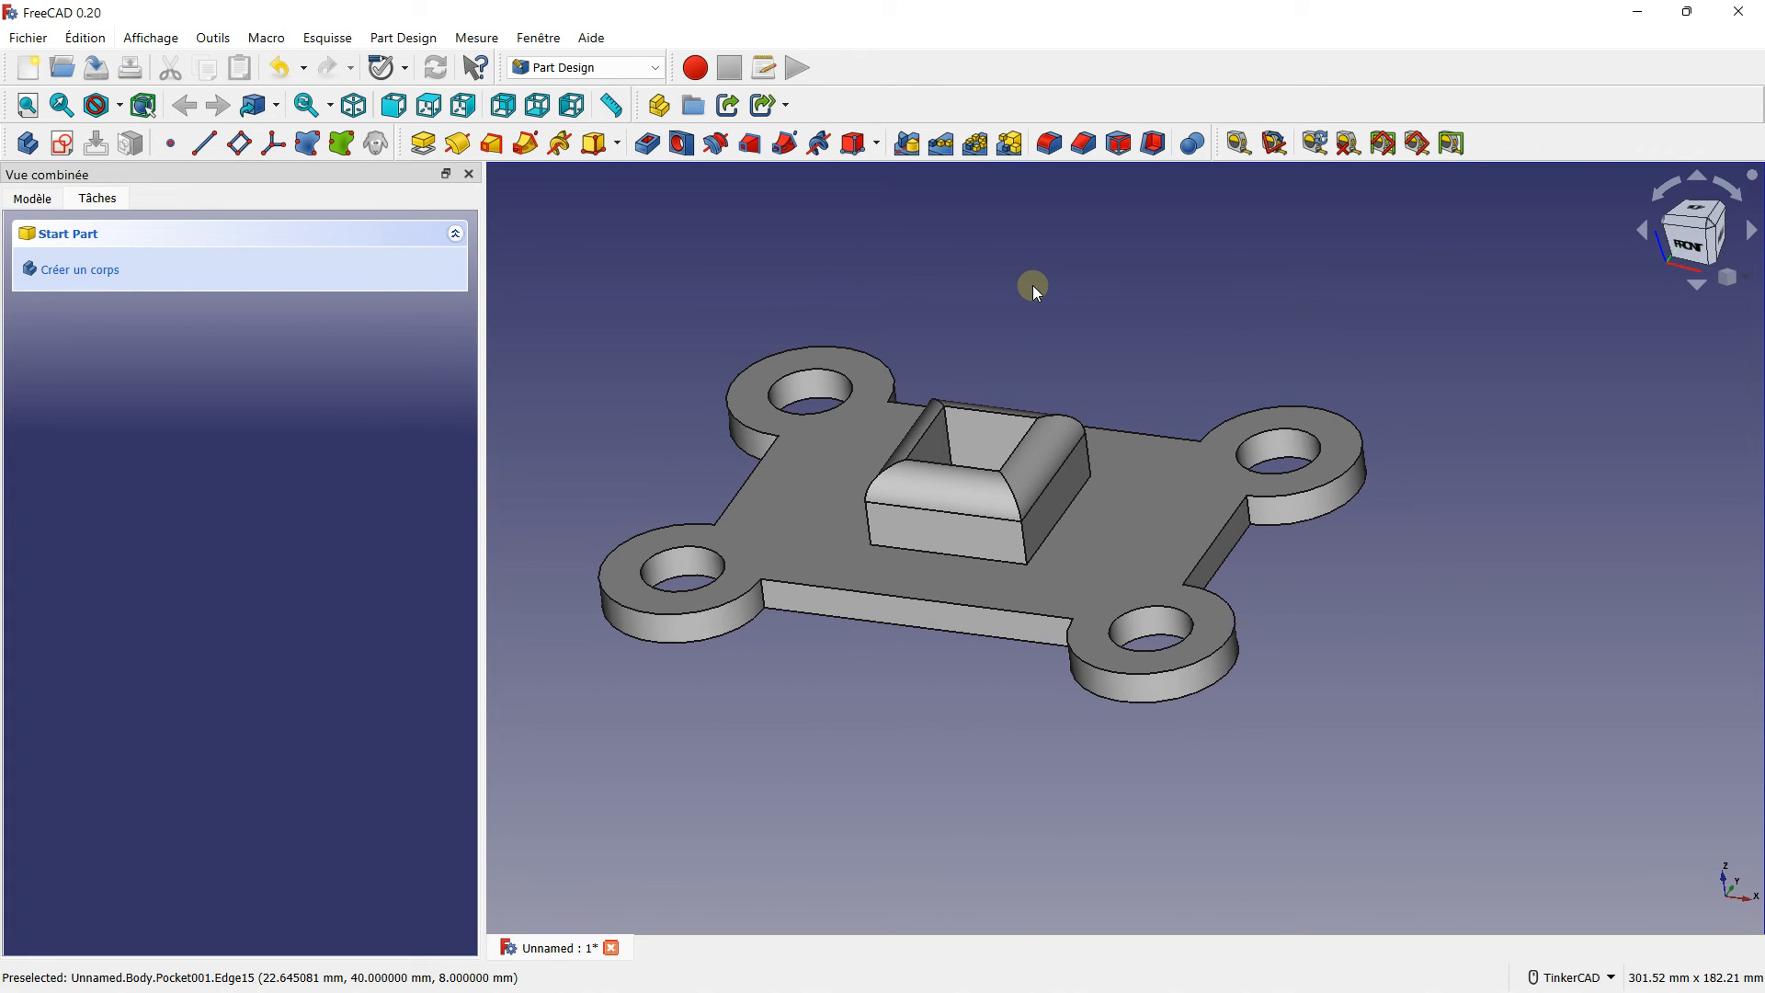
{"action": "scroll", "coordinate": [1034, 285], "scroll_direction": "up", "scroll_amount": 2}
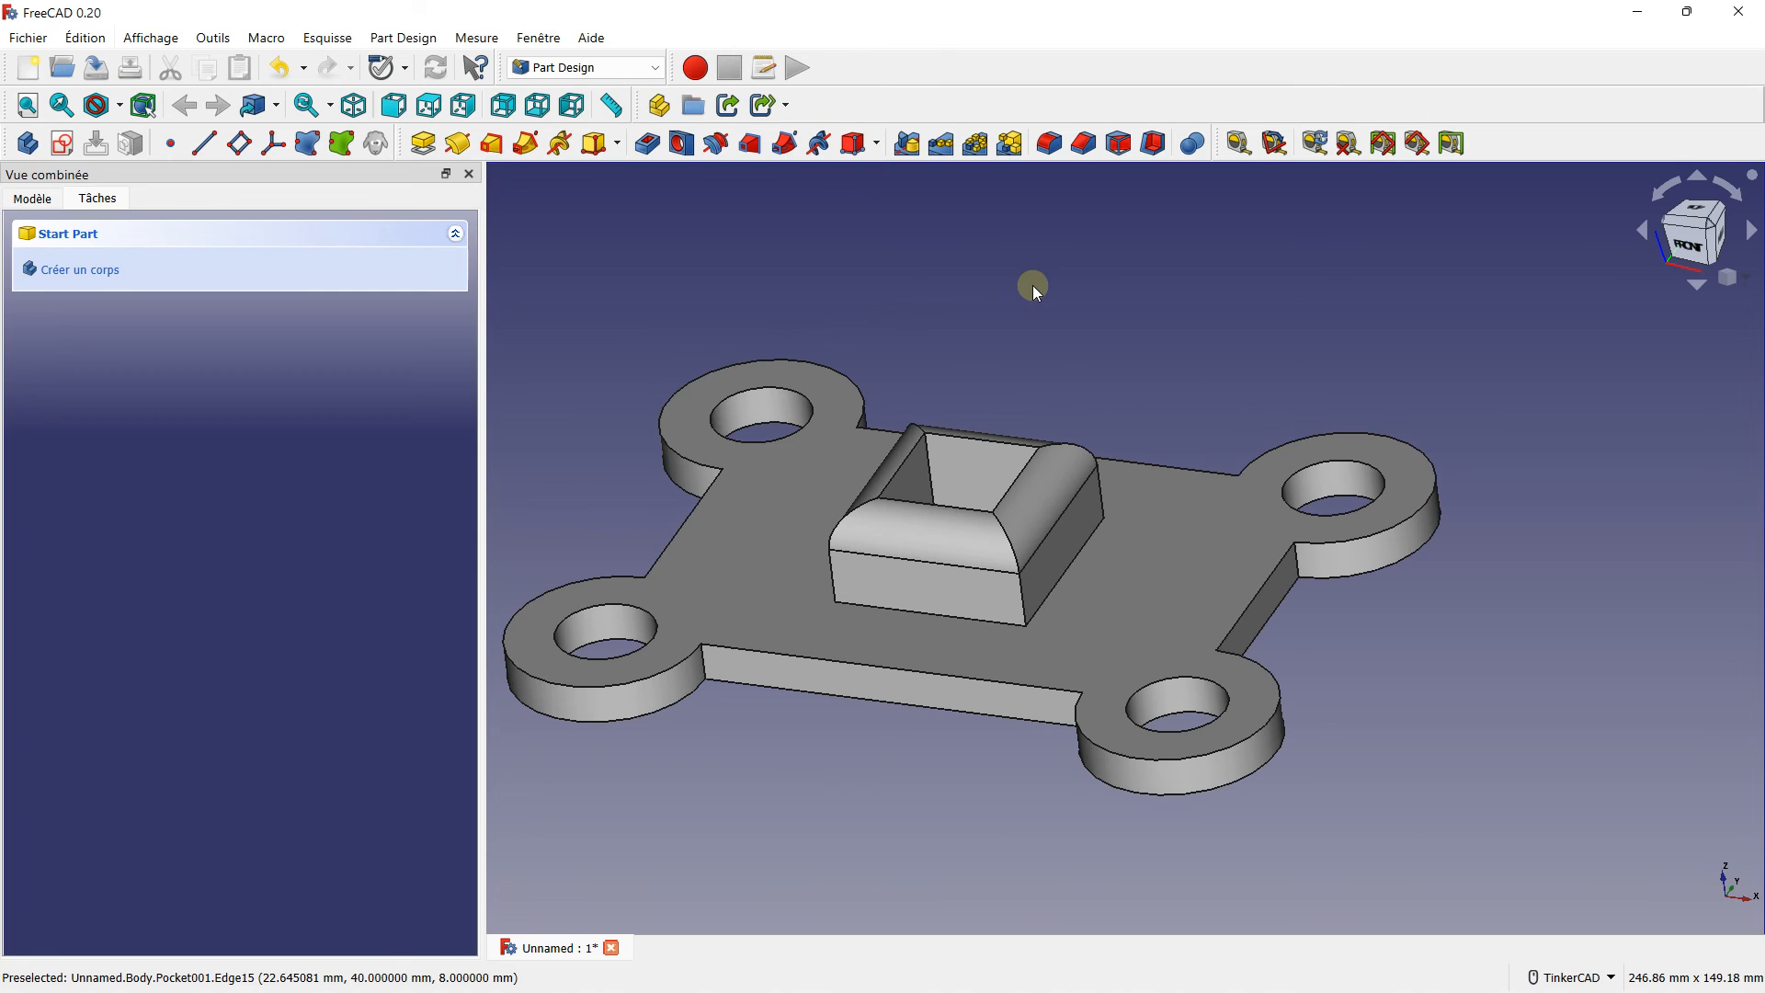
{"action": "scroll", "coordinate": [1033, 285], "scroll_direction": "down", "scroll_amount": 2}
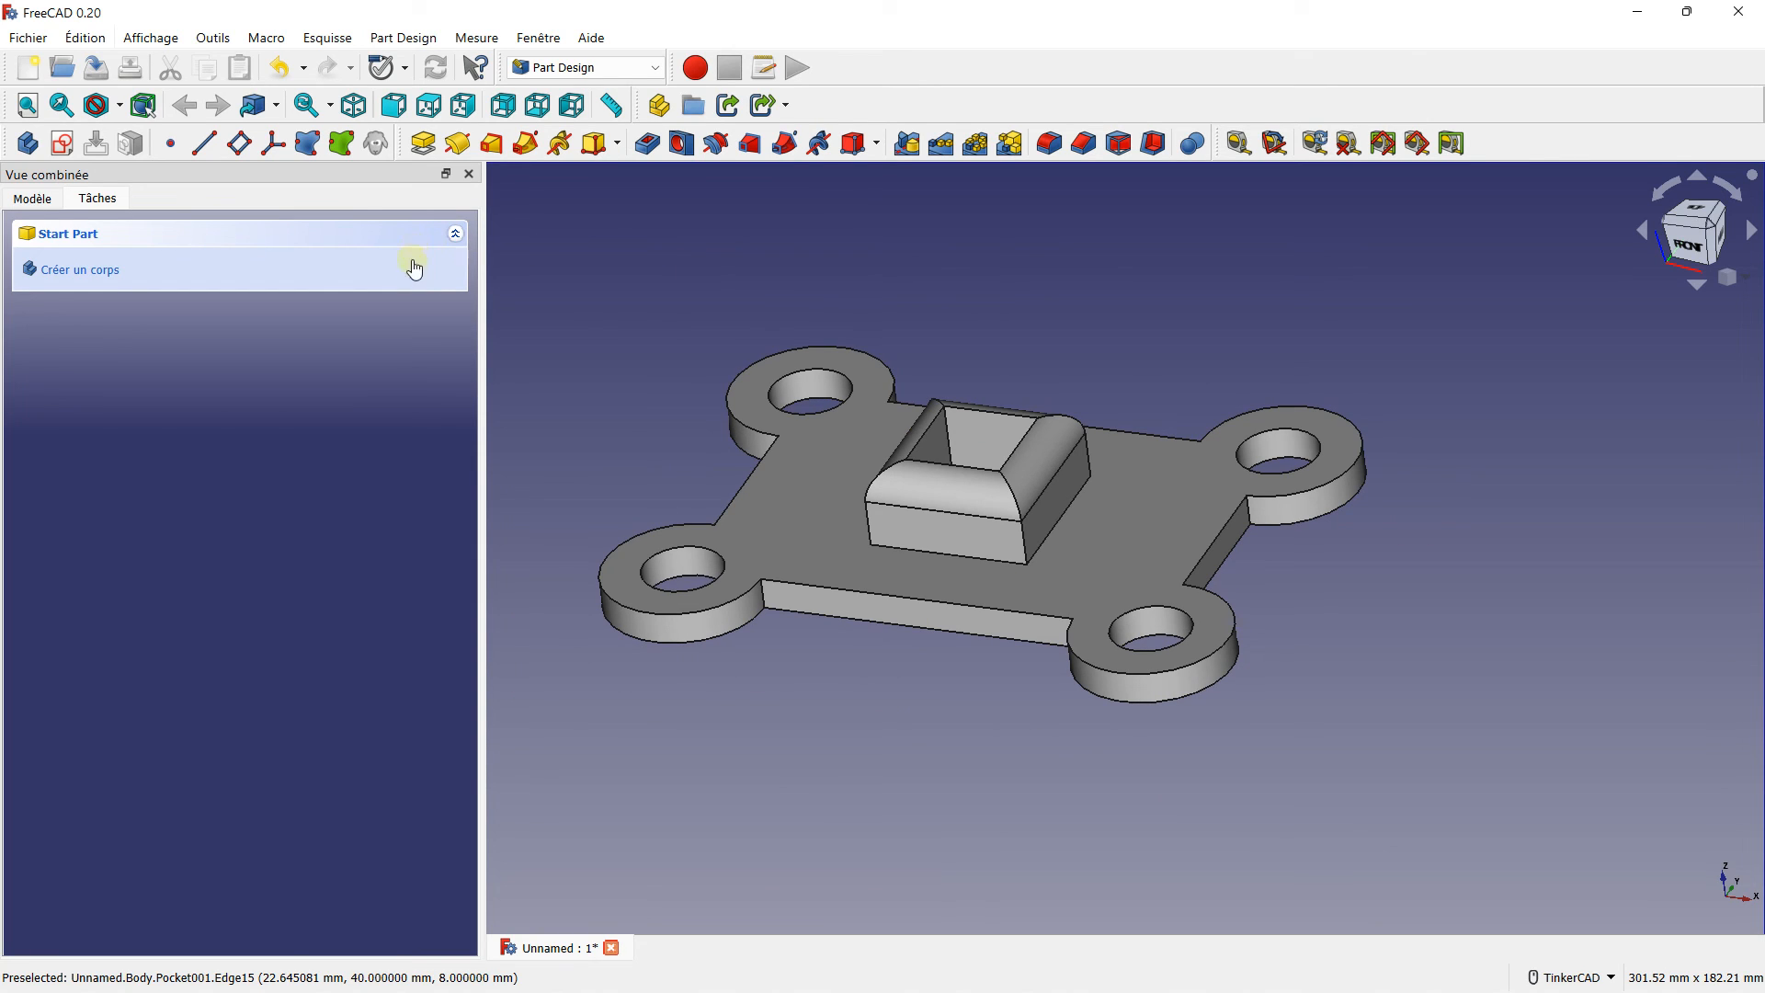
{"action": "left_click", "coordinate": [601, 72]}
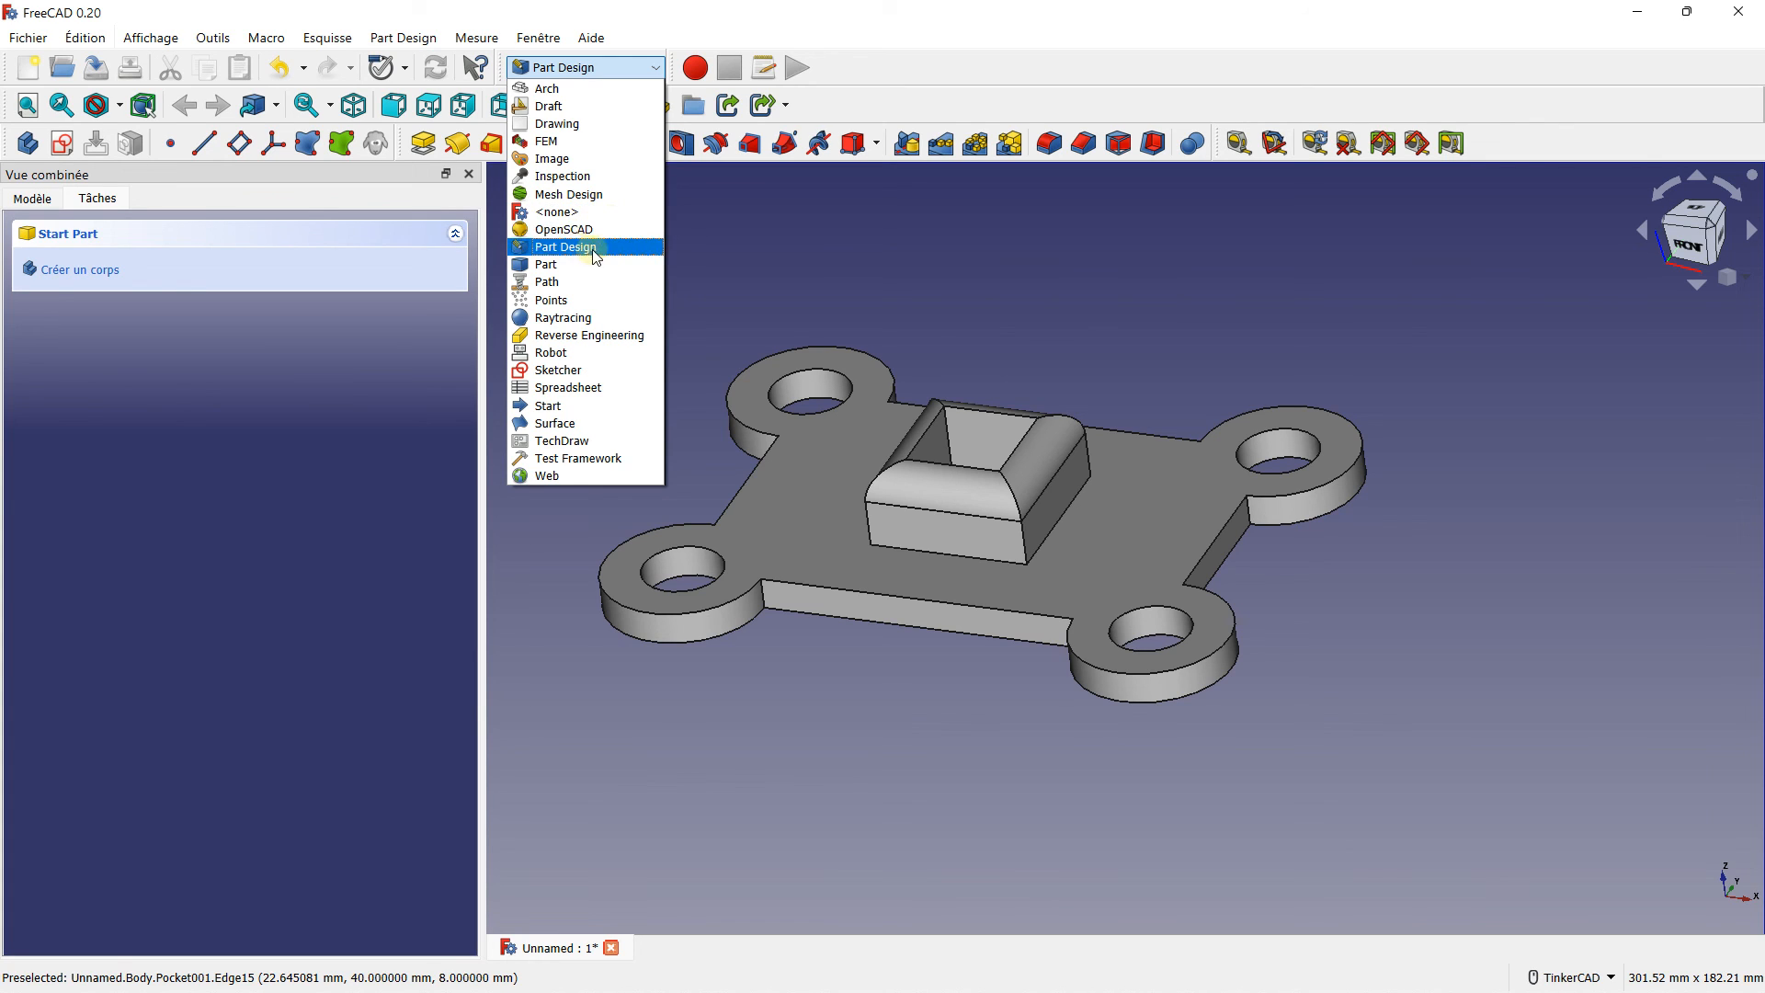
{"action": "left_click", "coordinate": [847, 247]}
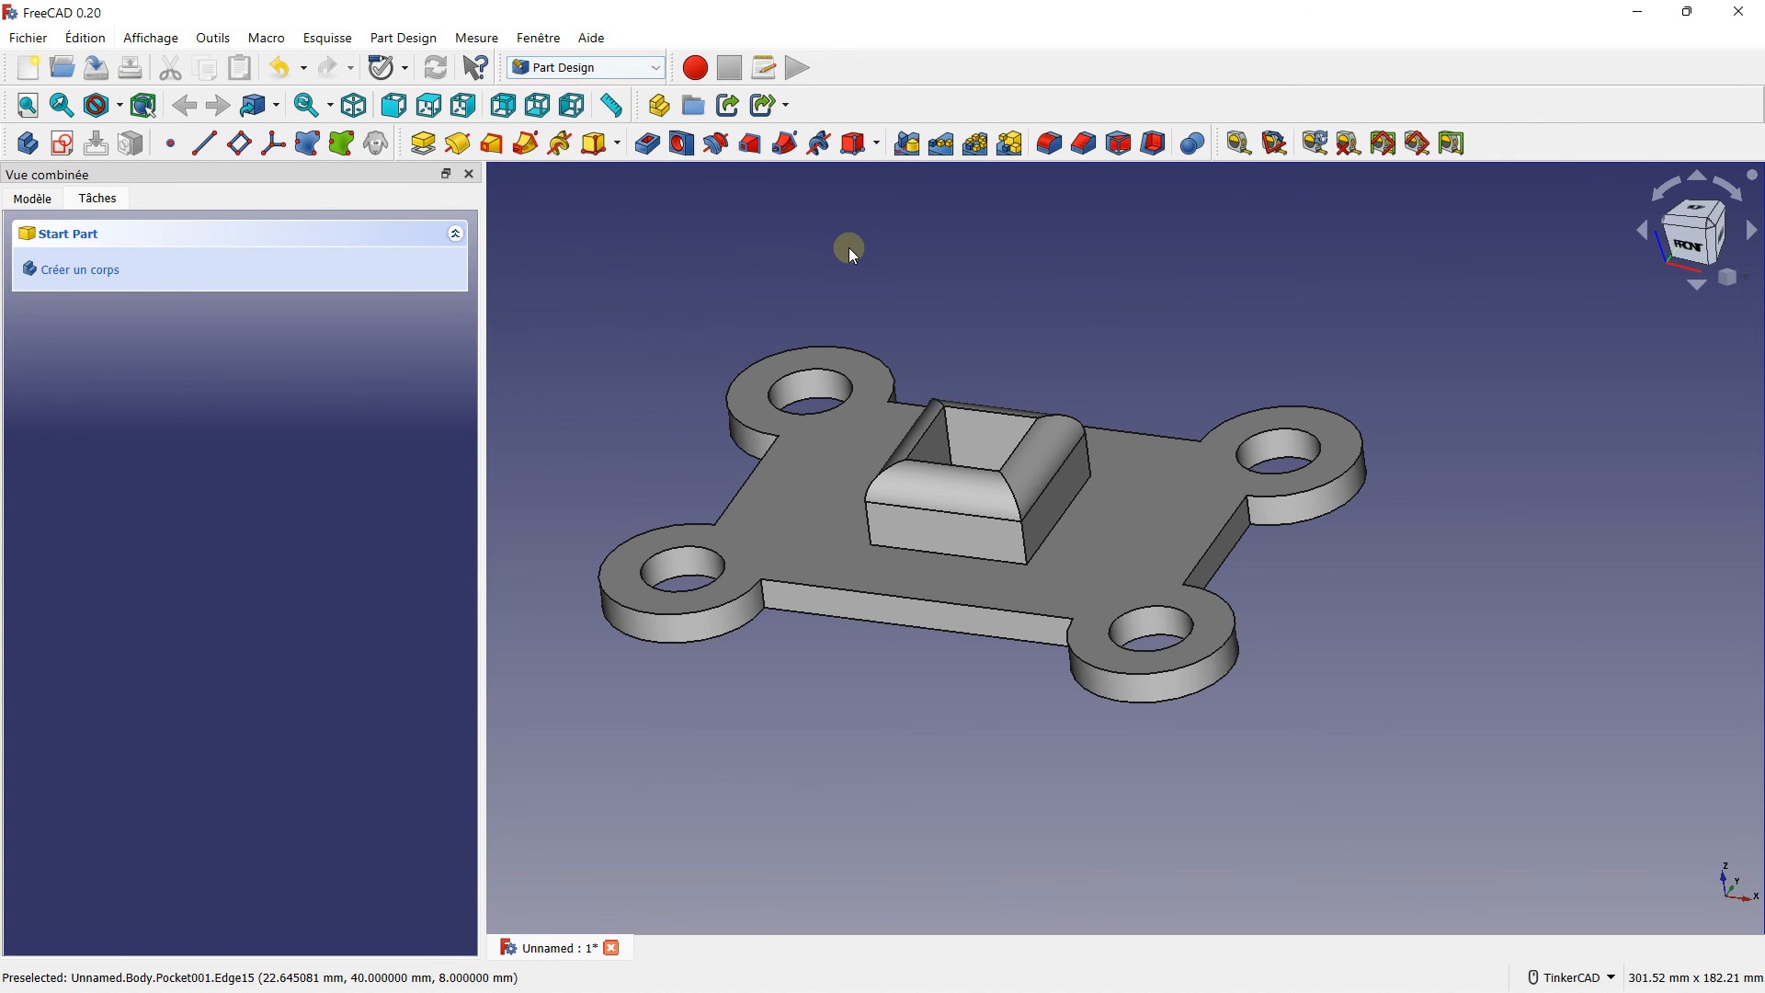
{"action": "scroll", "coordinate": [847, 246], "scroll_direction": "down", "scroll_amount": 1}
{"action": "mouse_move", "coordinate": [922, 245]}
{"action": "right_mouse_down"}
{"action": "mouse_move", "coordinate": [930, 295]}
{"action": "mouse_move", "coordinate": [929, 272]}
{"action": "right_mouse_up"}
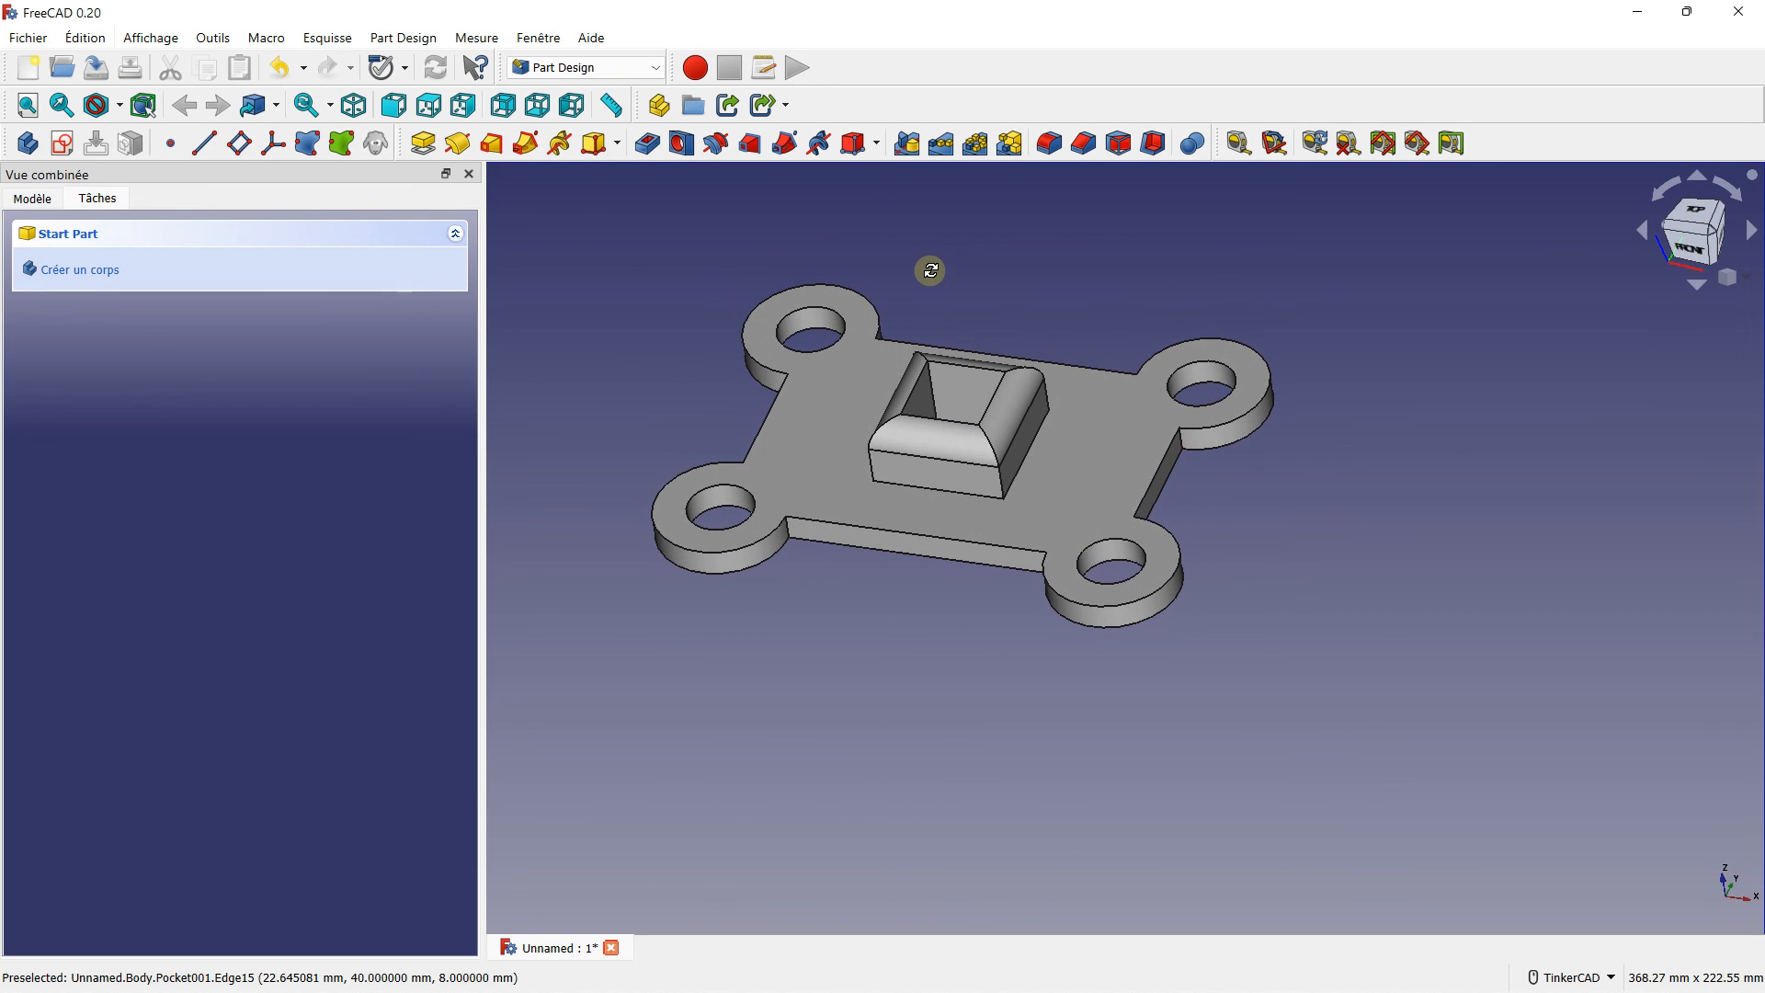
{"action": "middle_click_drag", "start_coordinate": [1051, 273], "coordinate": [1032, 332]}
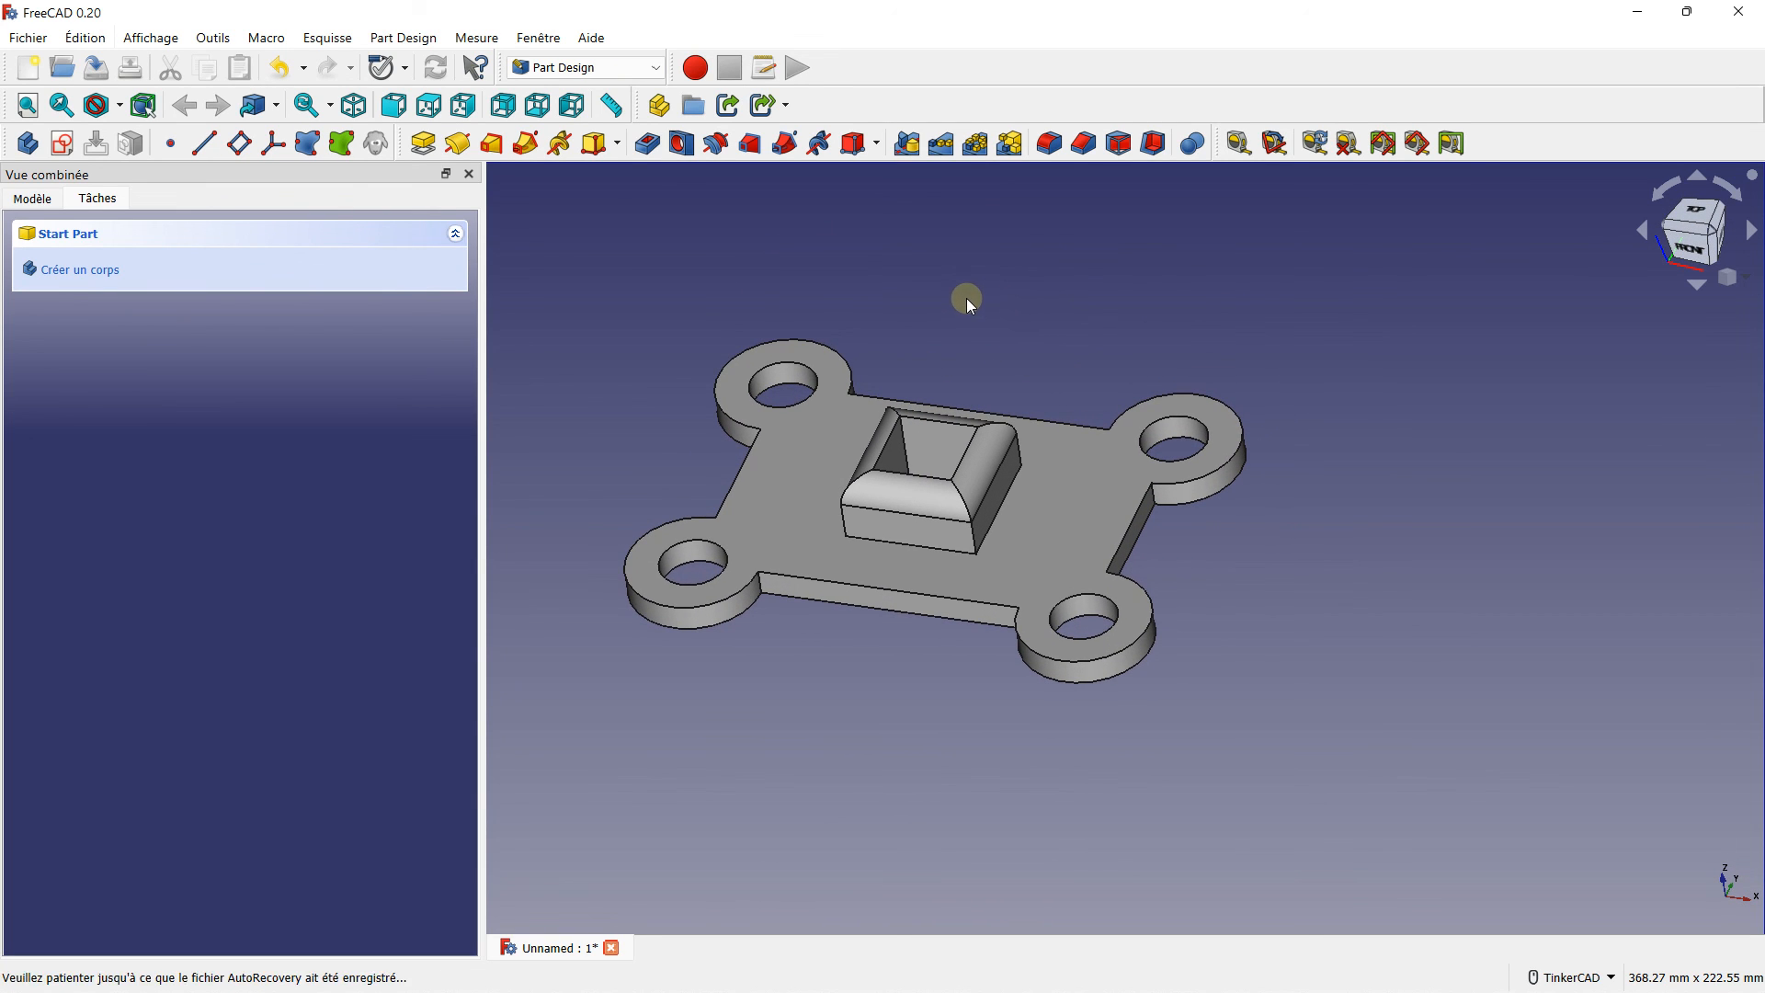